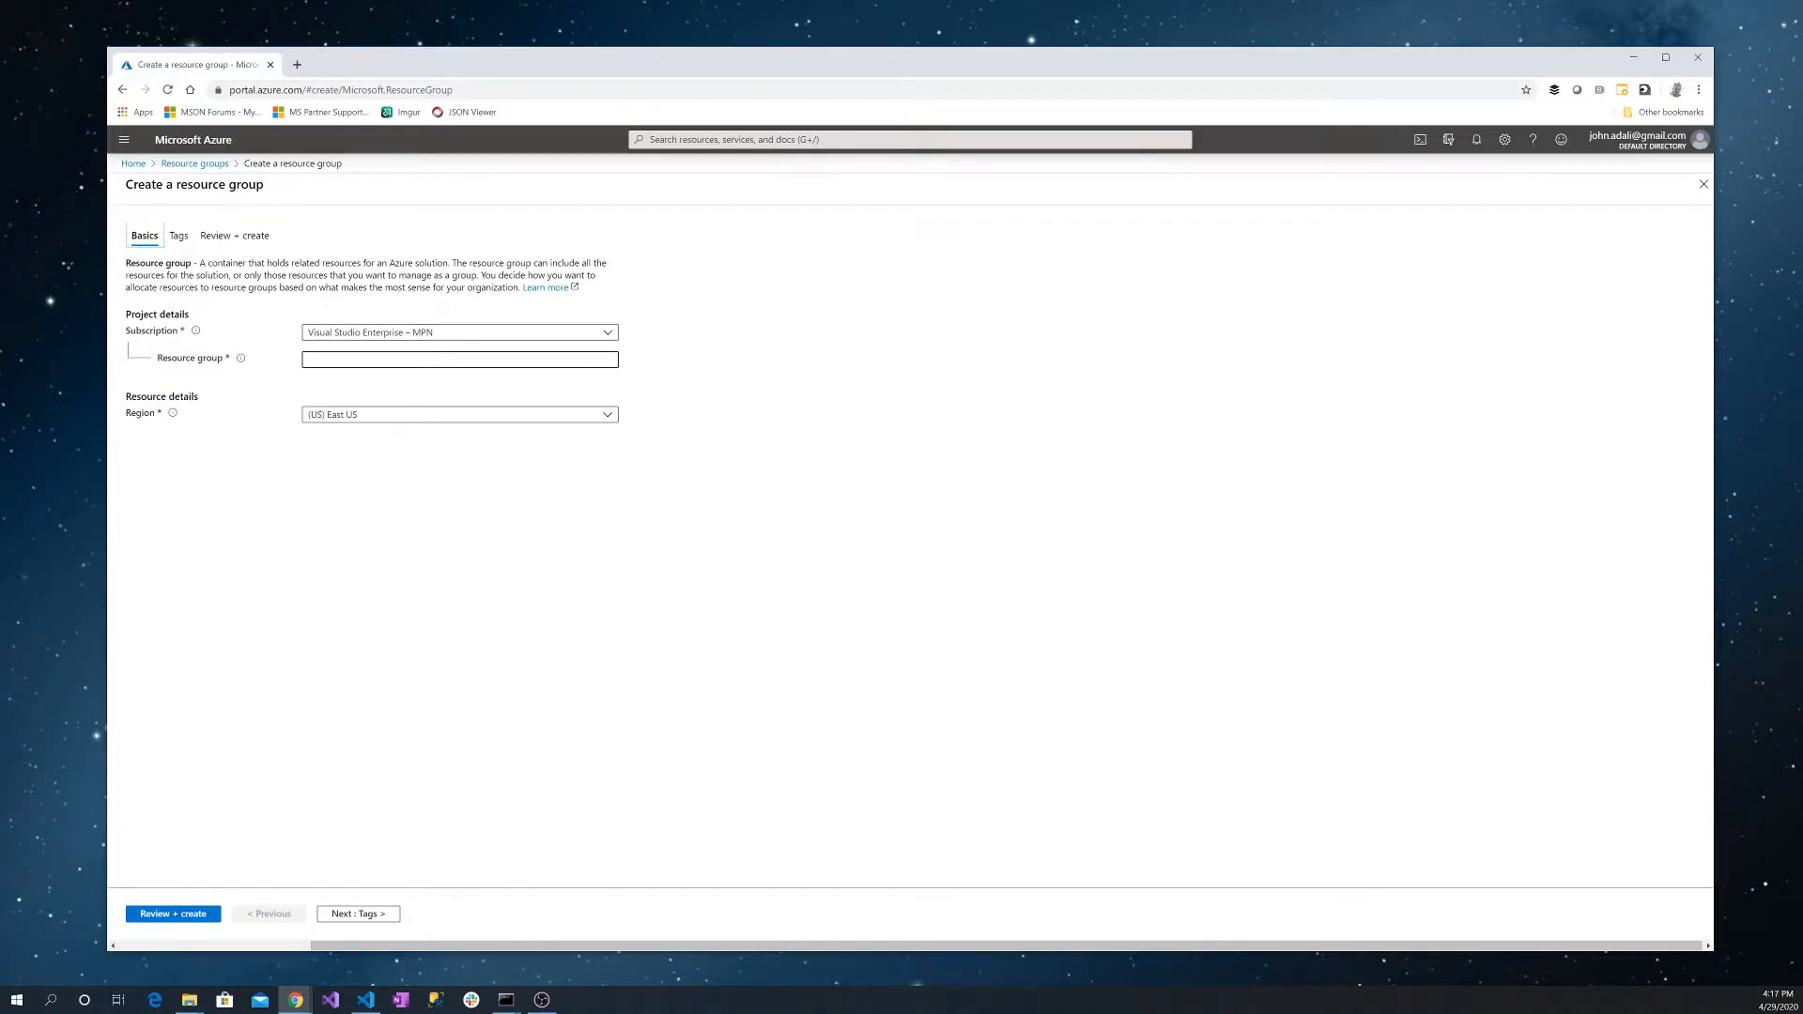
# - Create a resource group named iot-hub-rg in the (US) Central US region
pyautogui.click(423, 360)
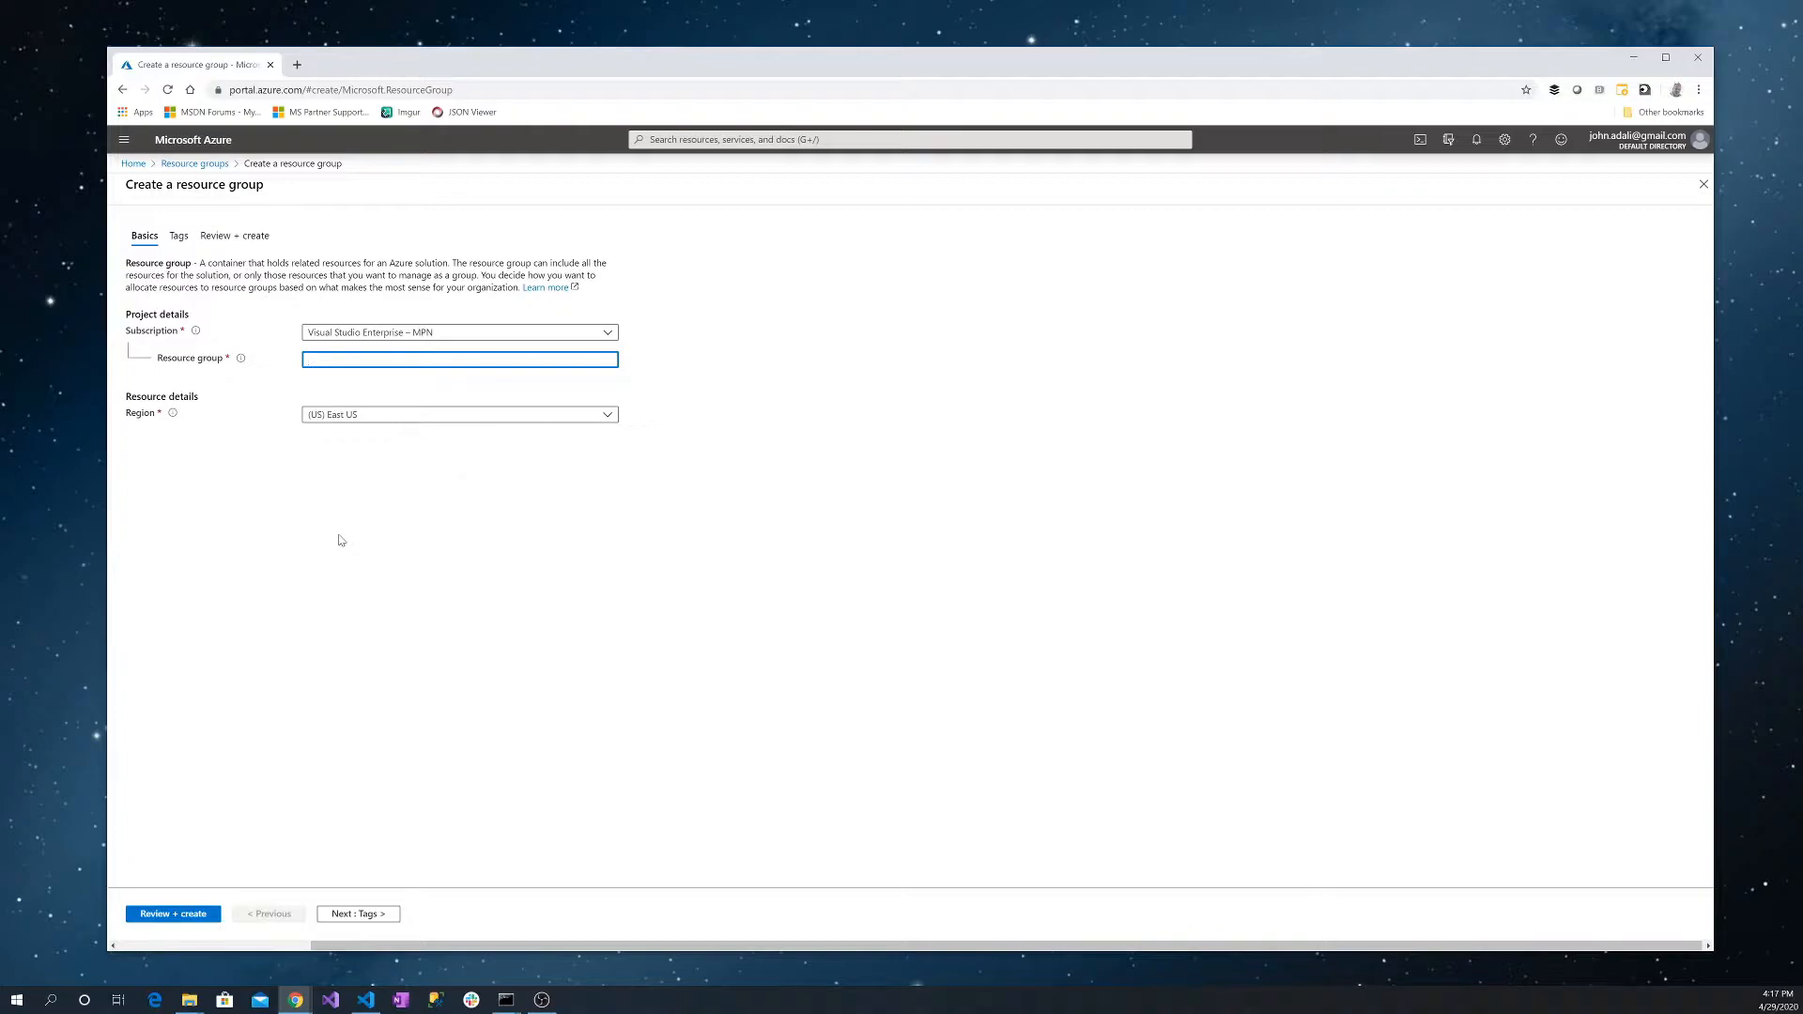
pyautogui.write('iot-hub-rg')
pyautogui.click(606, 416)
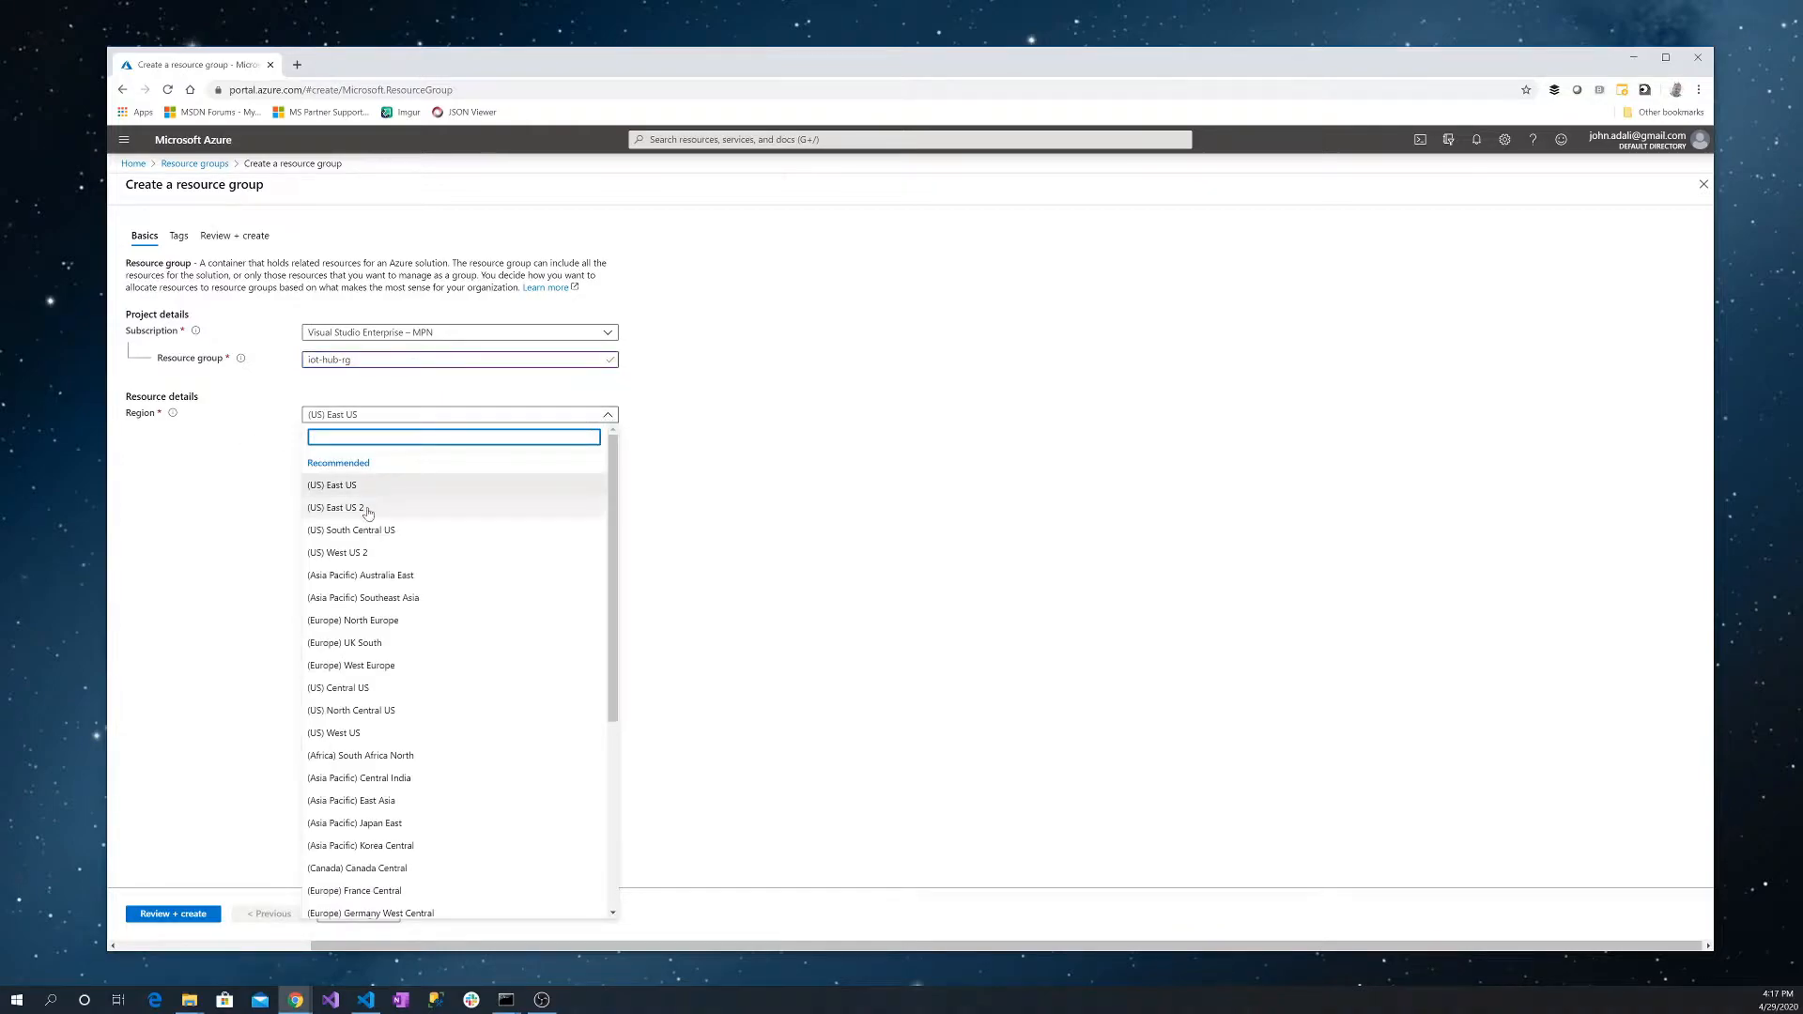
pyautogui.click(334, 690)
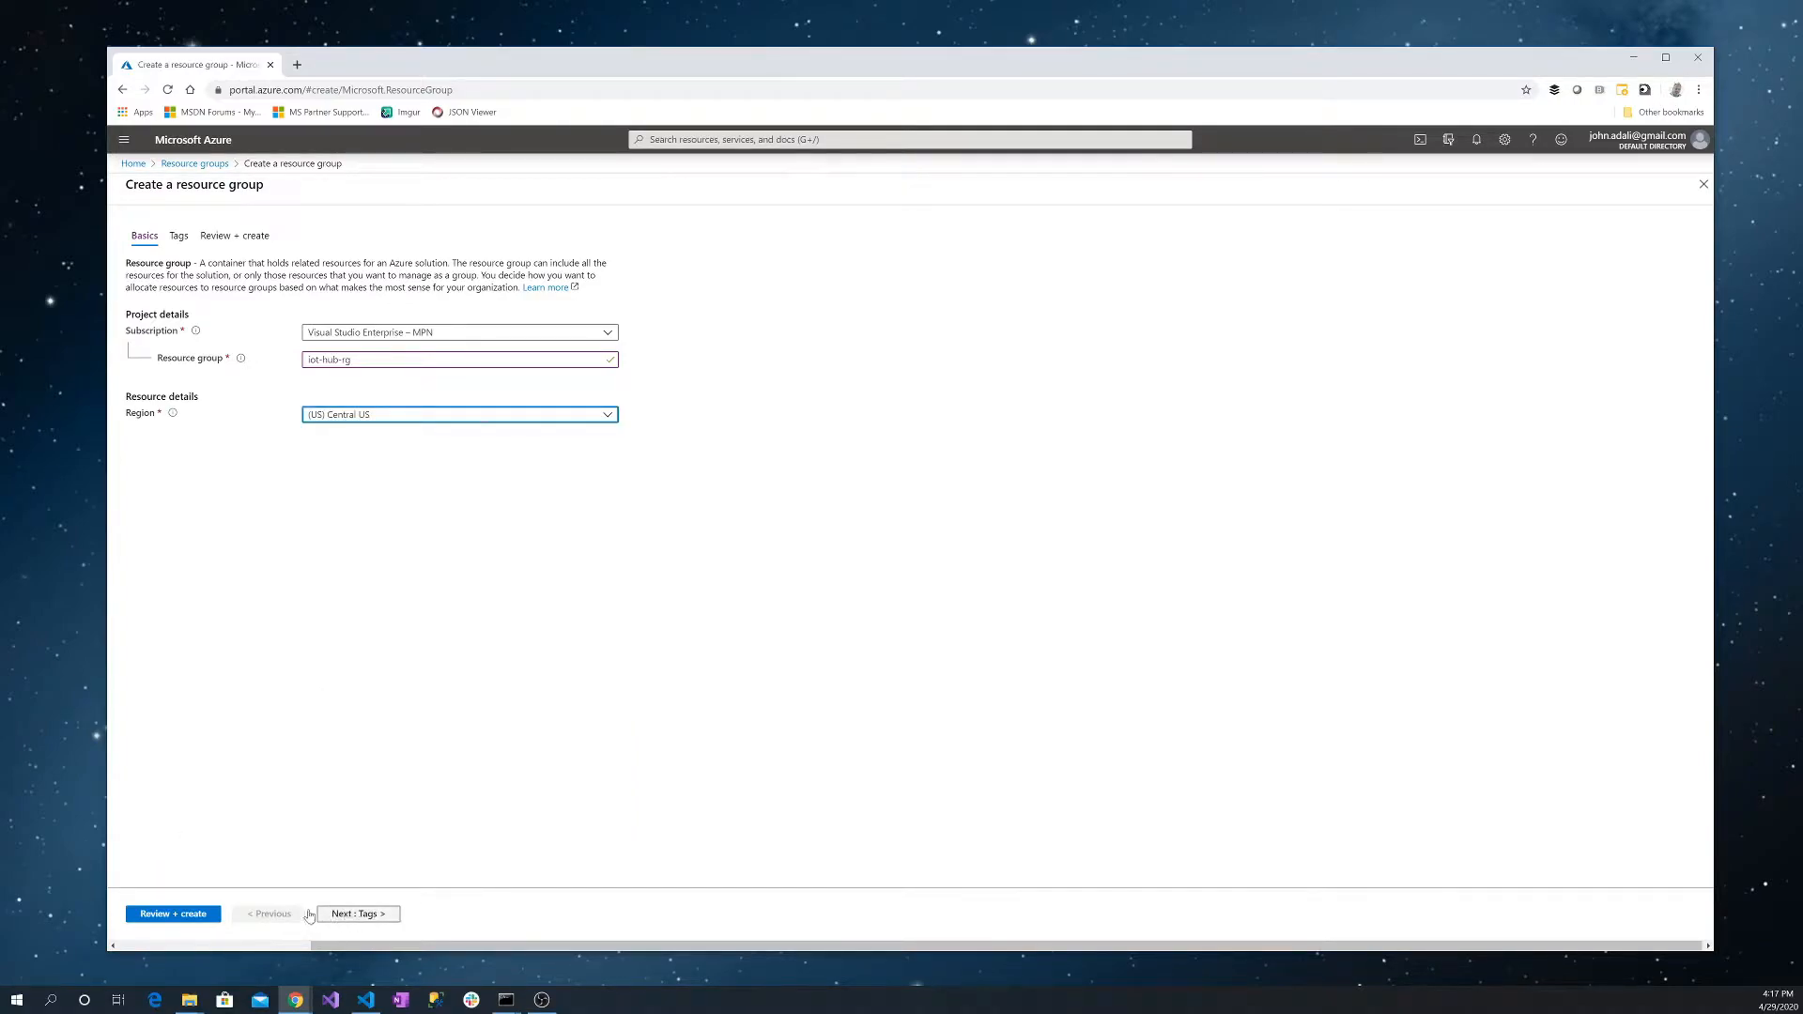
pyautogui.click(169, 916)
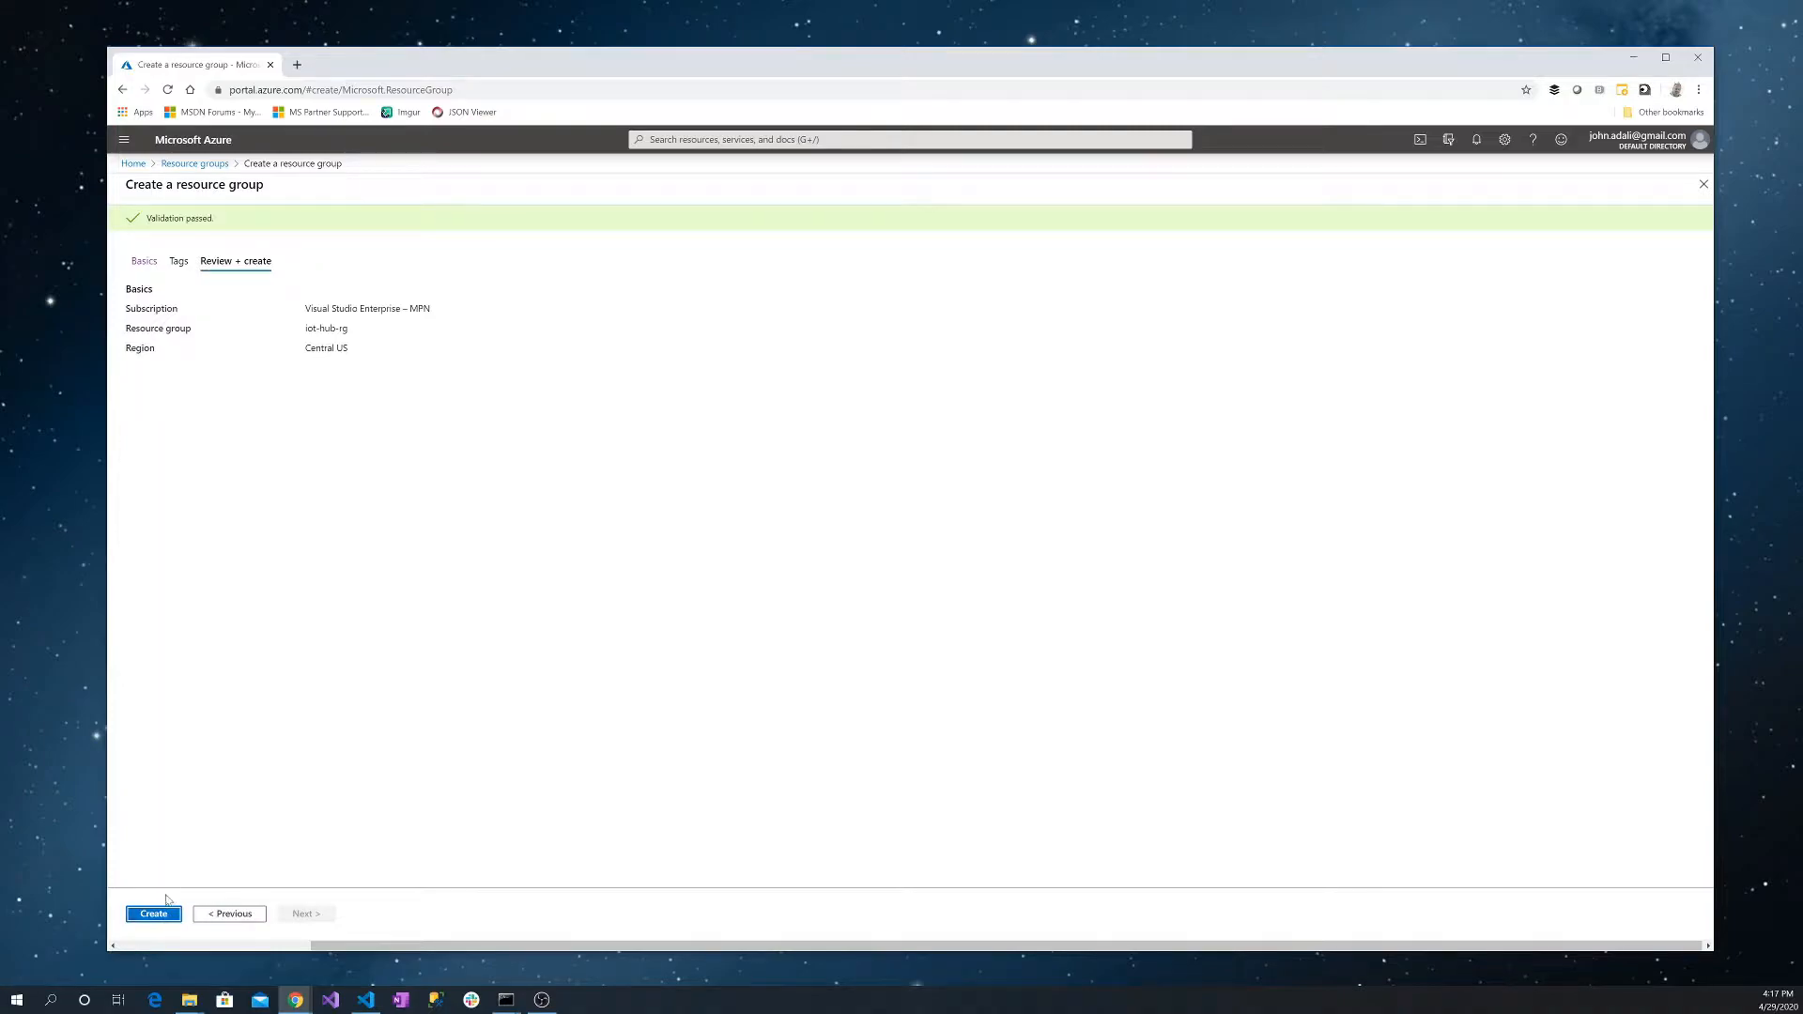
pyautogui.click(151, 916)
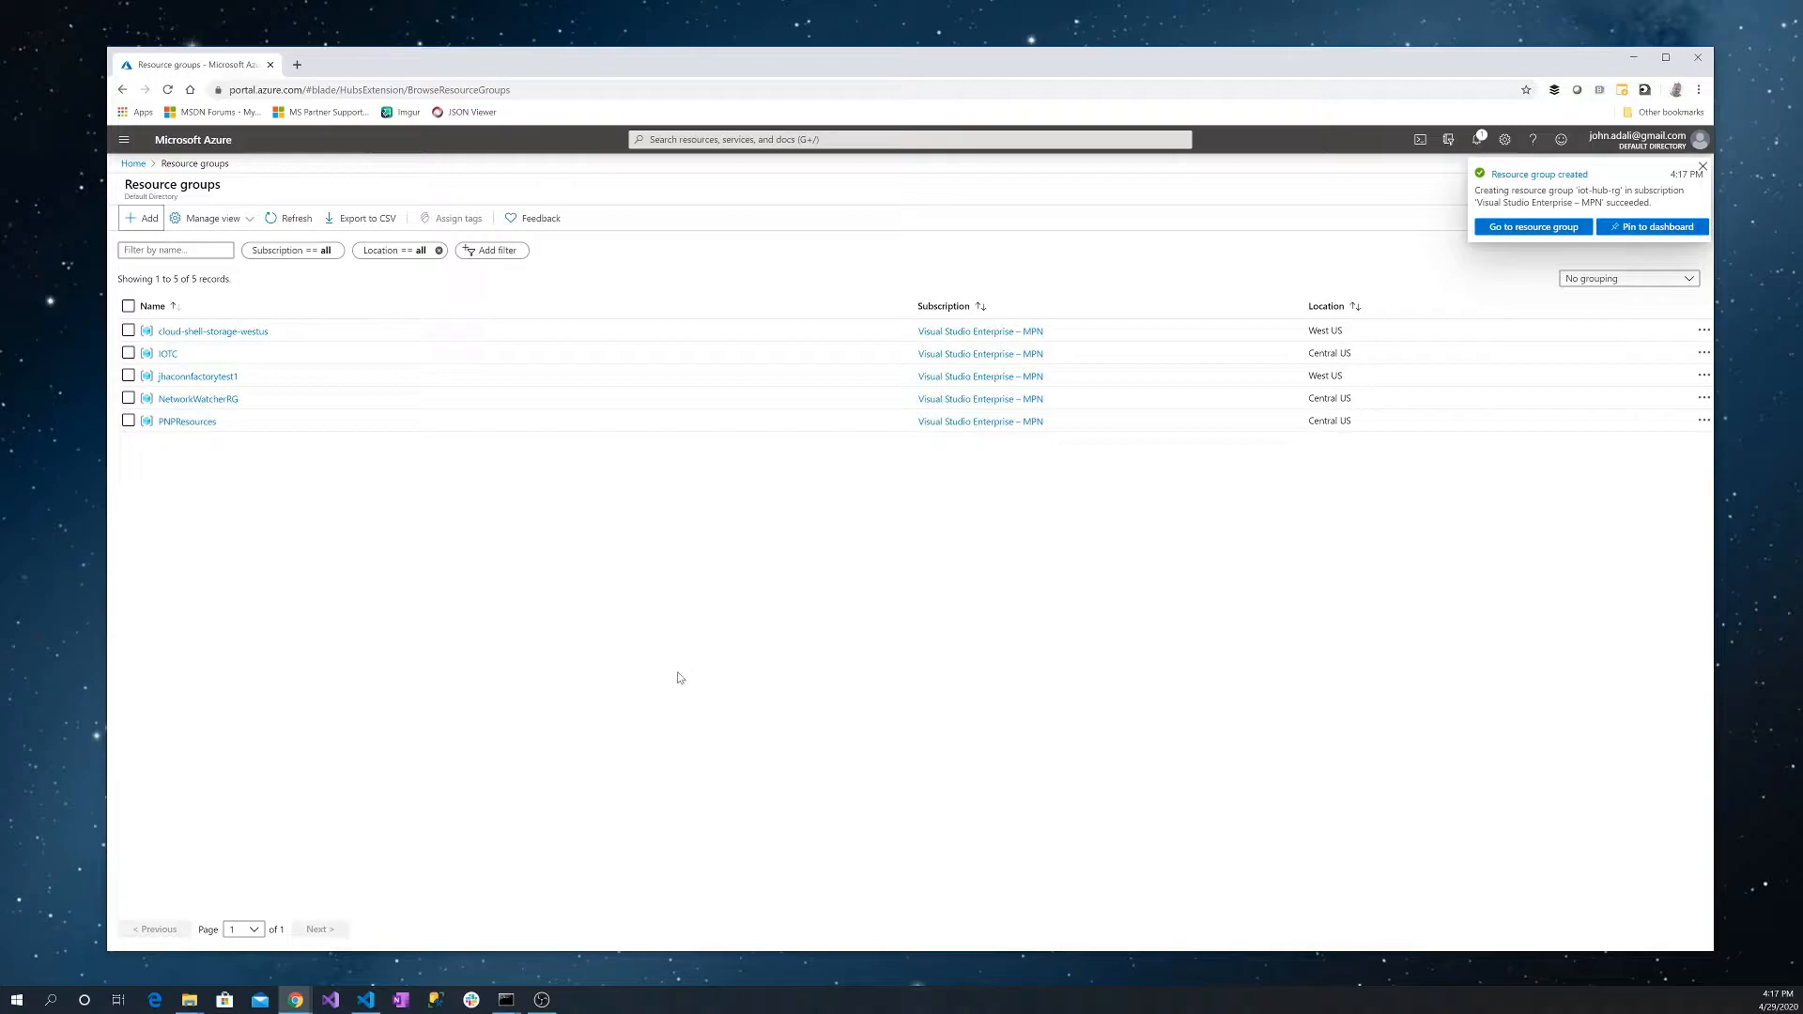
# - Open the iot-hub-rg resource group and start creating an IoT Hub resource from the Marketplace
pyautogui.click(1512, 231)
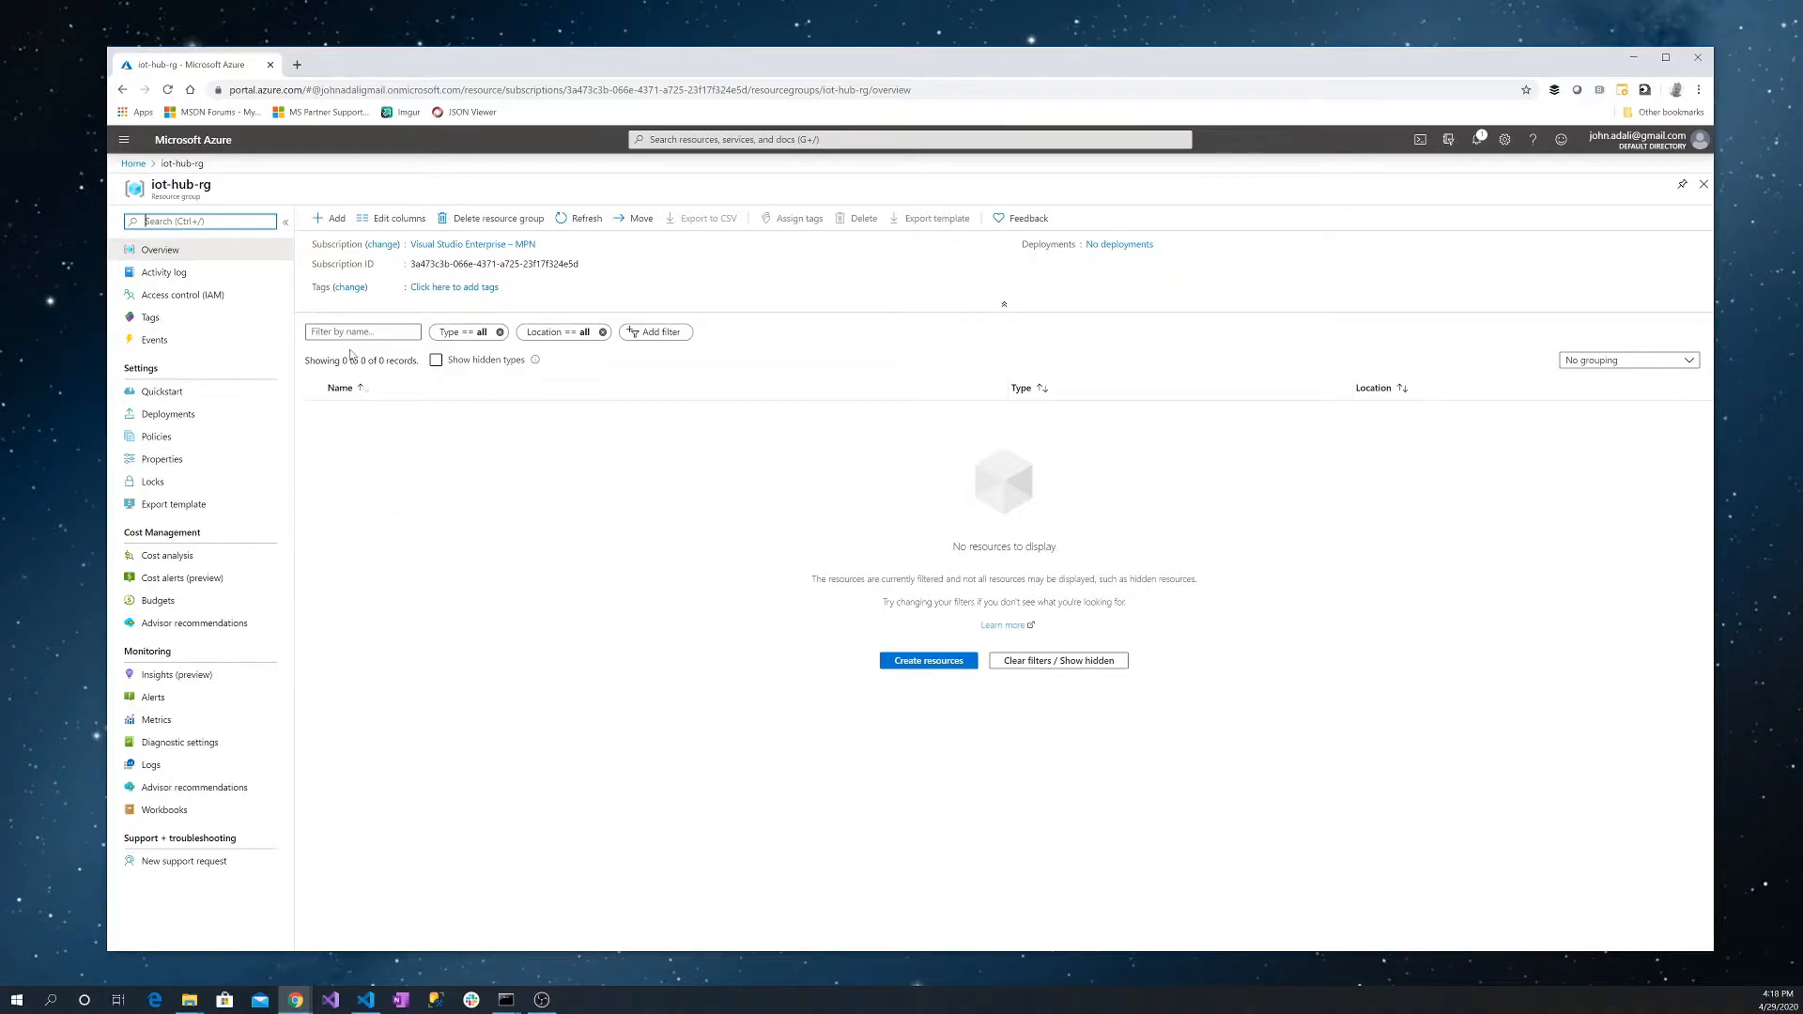
pyautogui.click(321, 220)
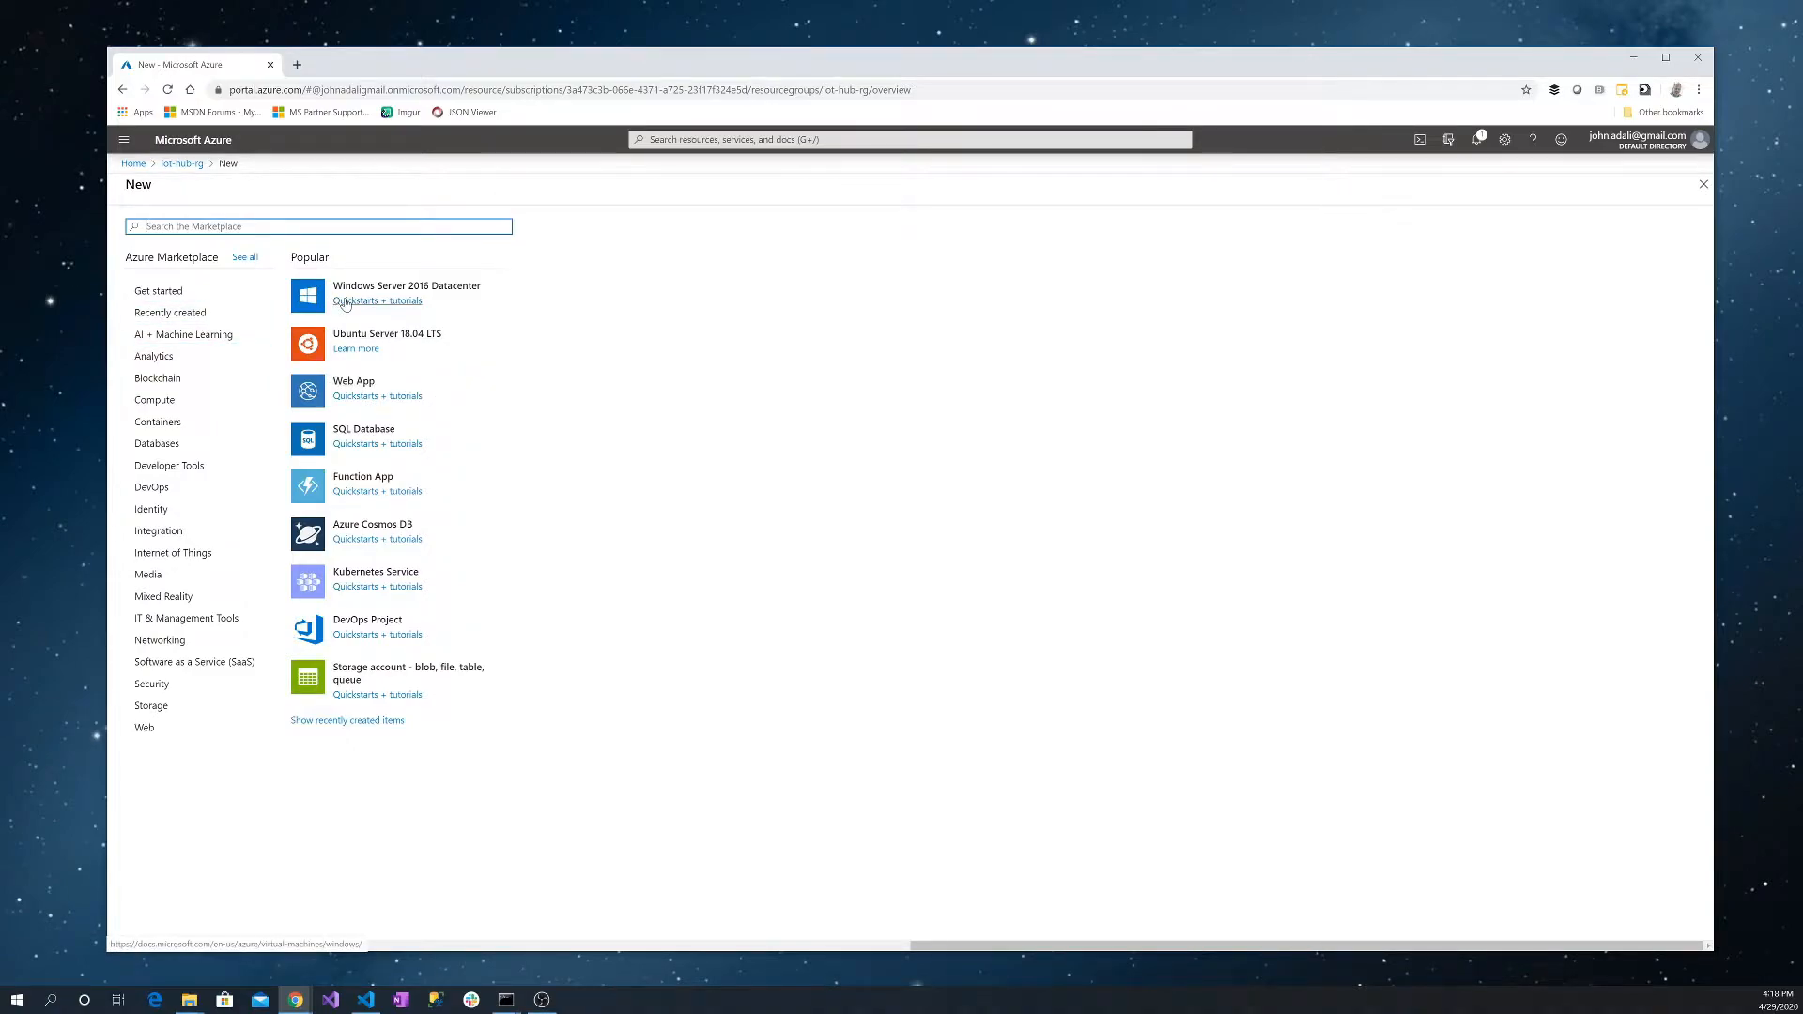
pyautogui.write('iot hub')
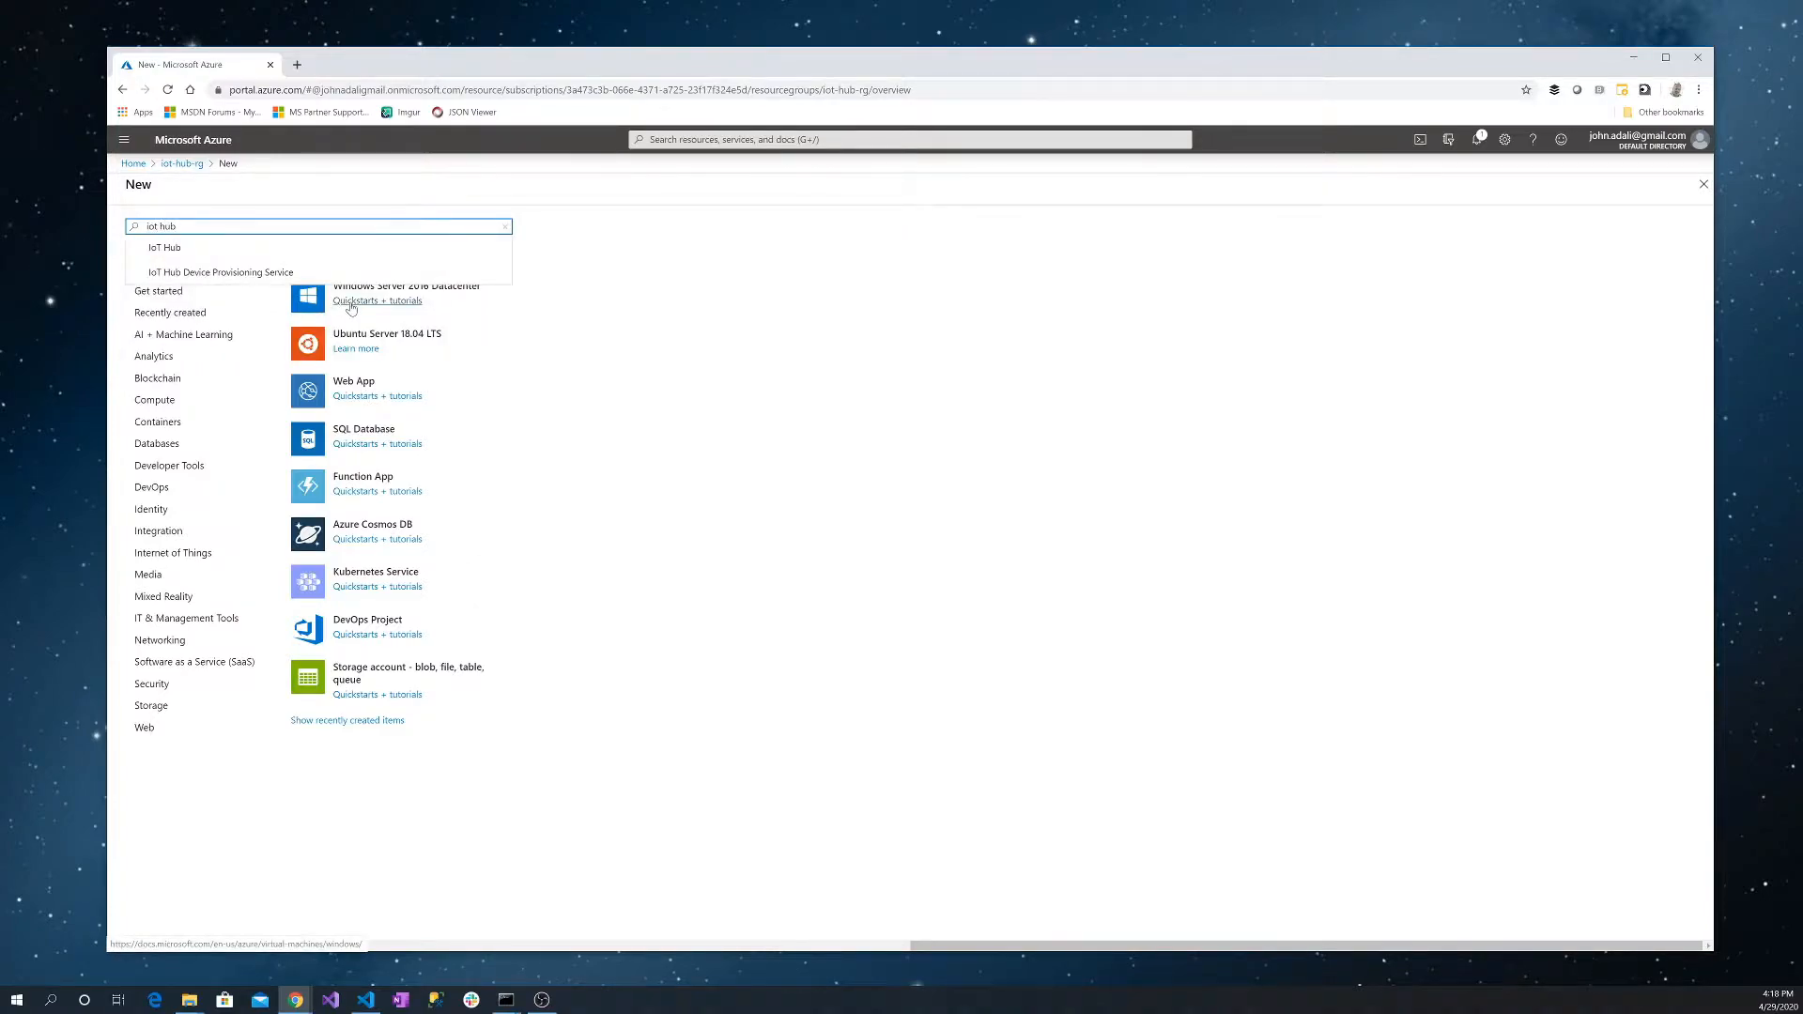
pyautogui.click(166, 251)
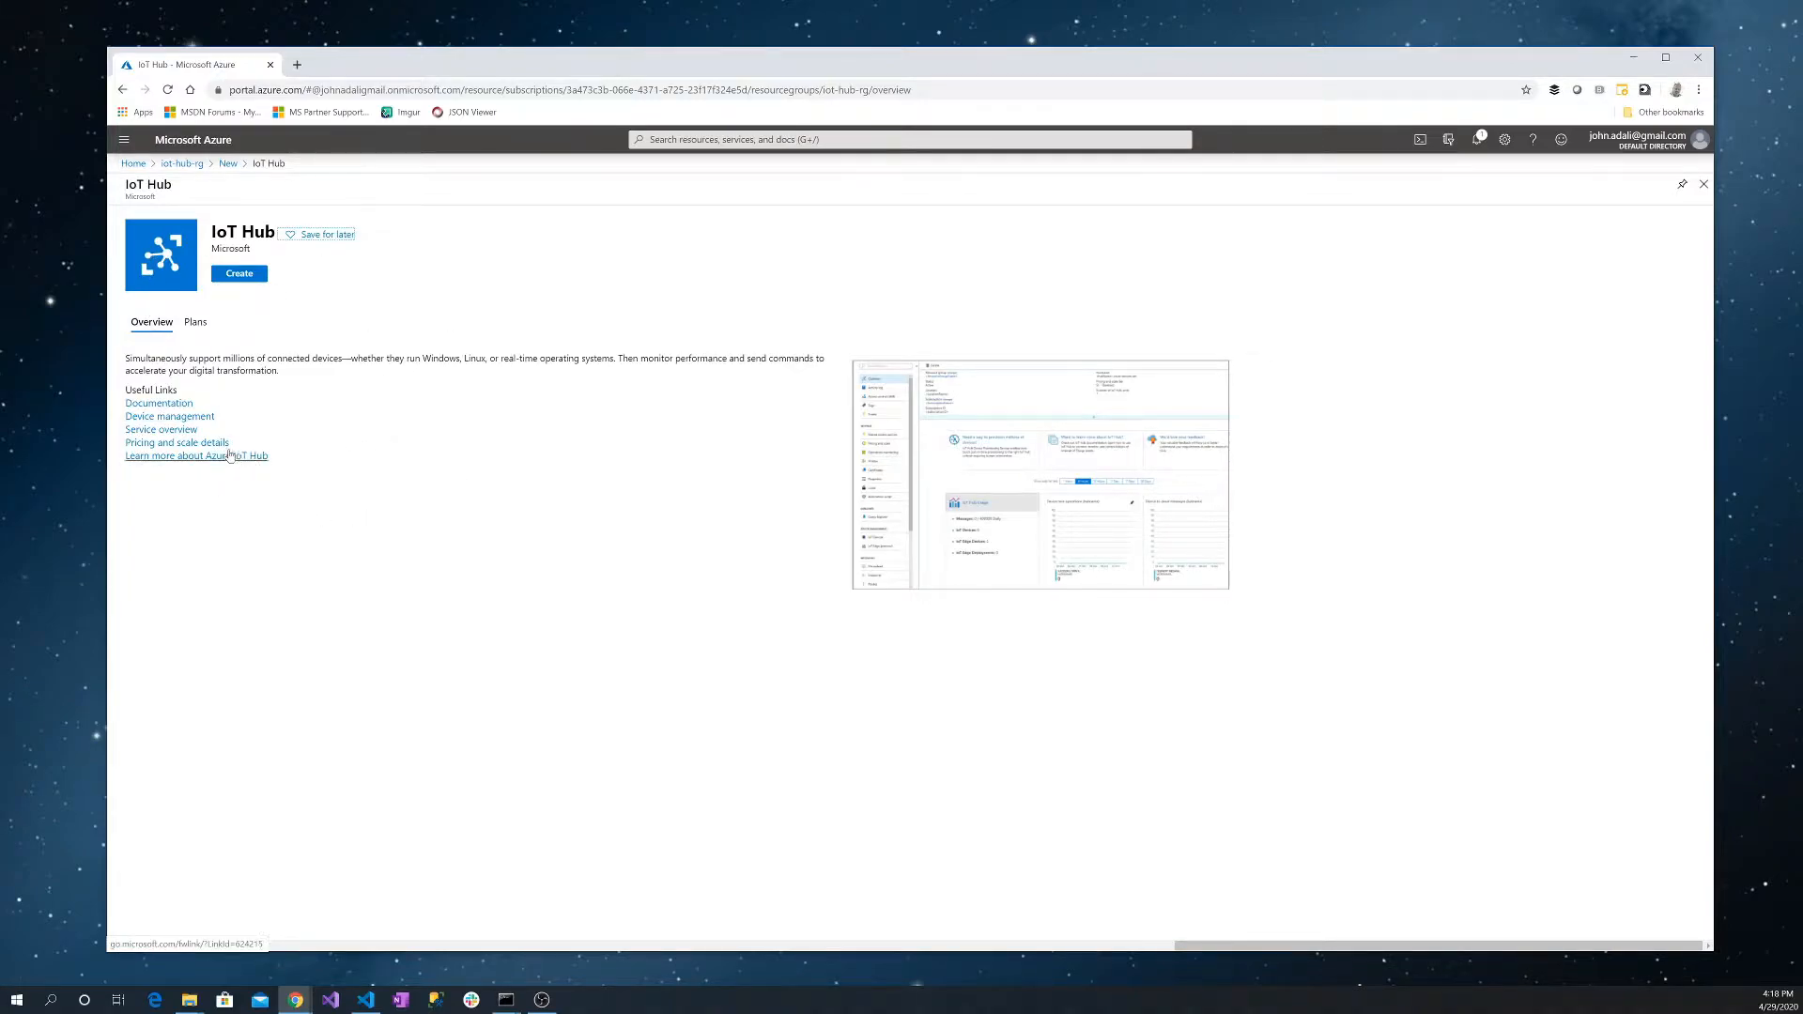
pyautogui.click(195, 322)
pyautogui.click(150, 322)
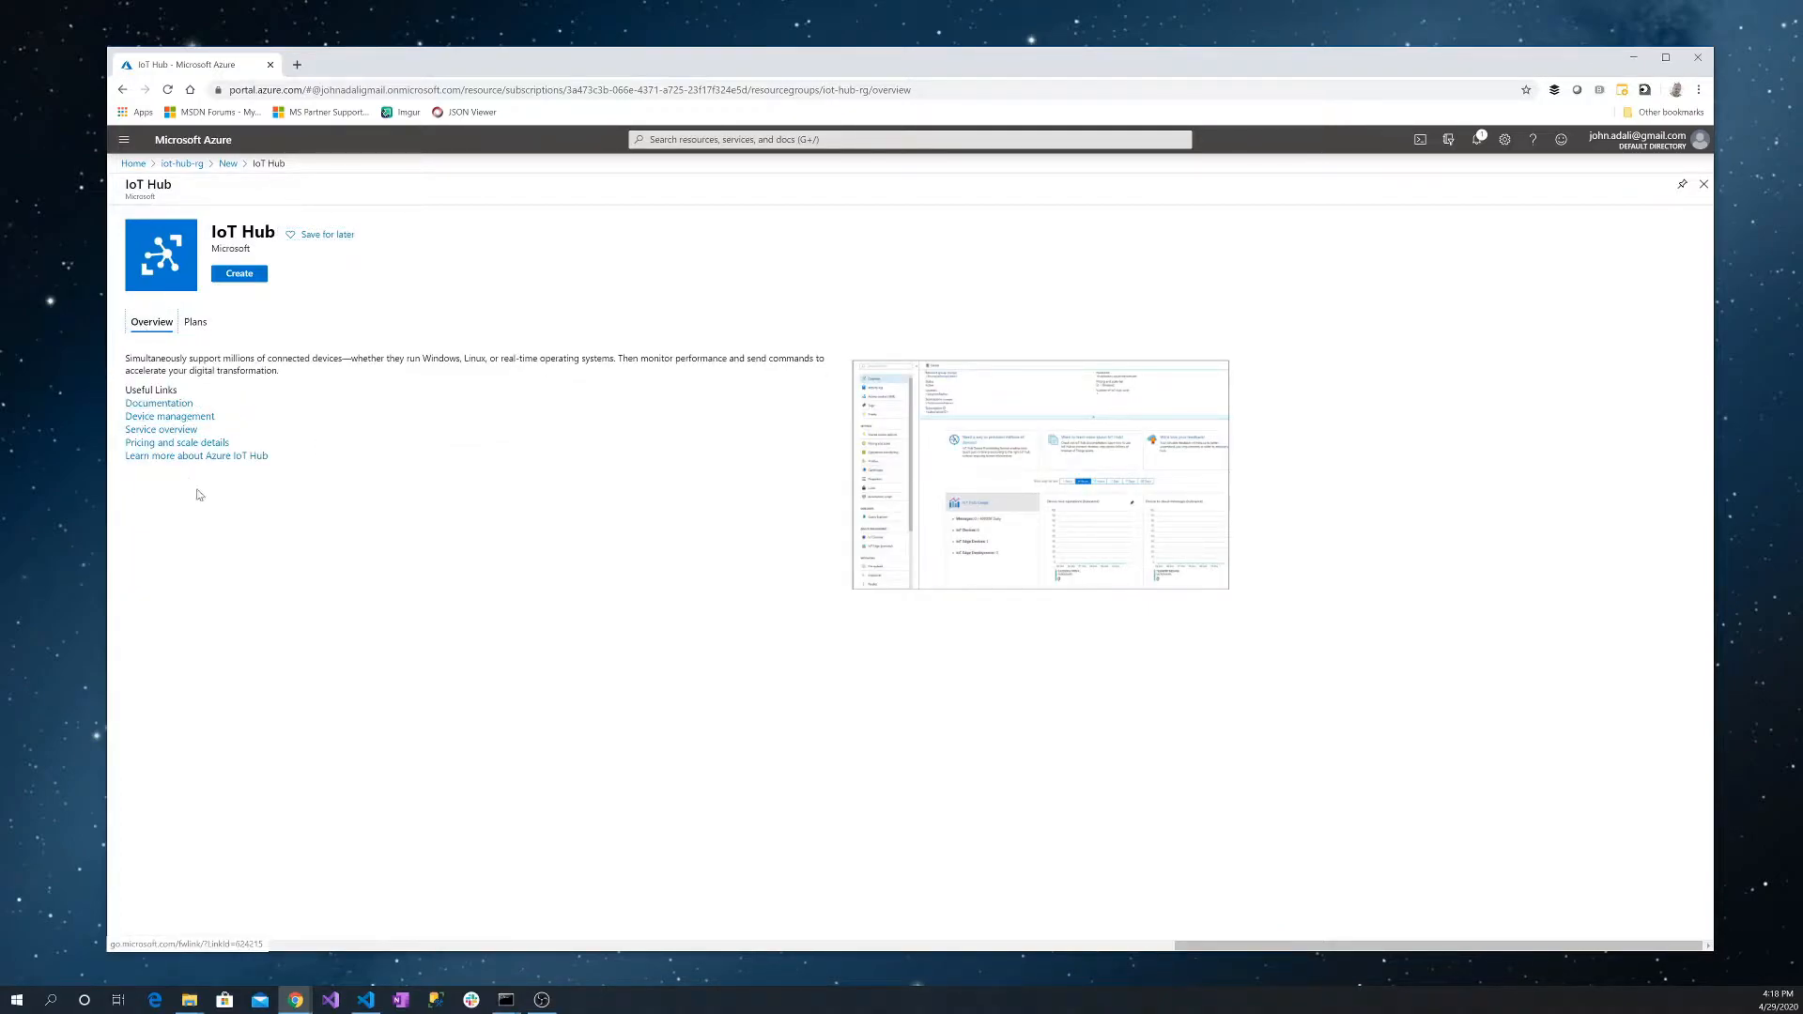
pyautogui.click(237, 274)
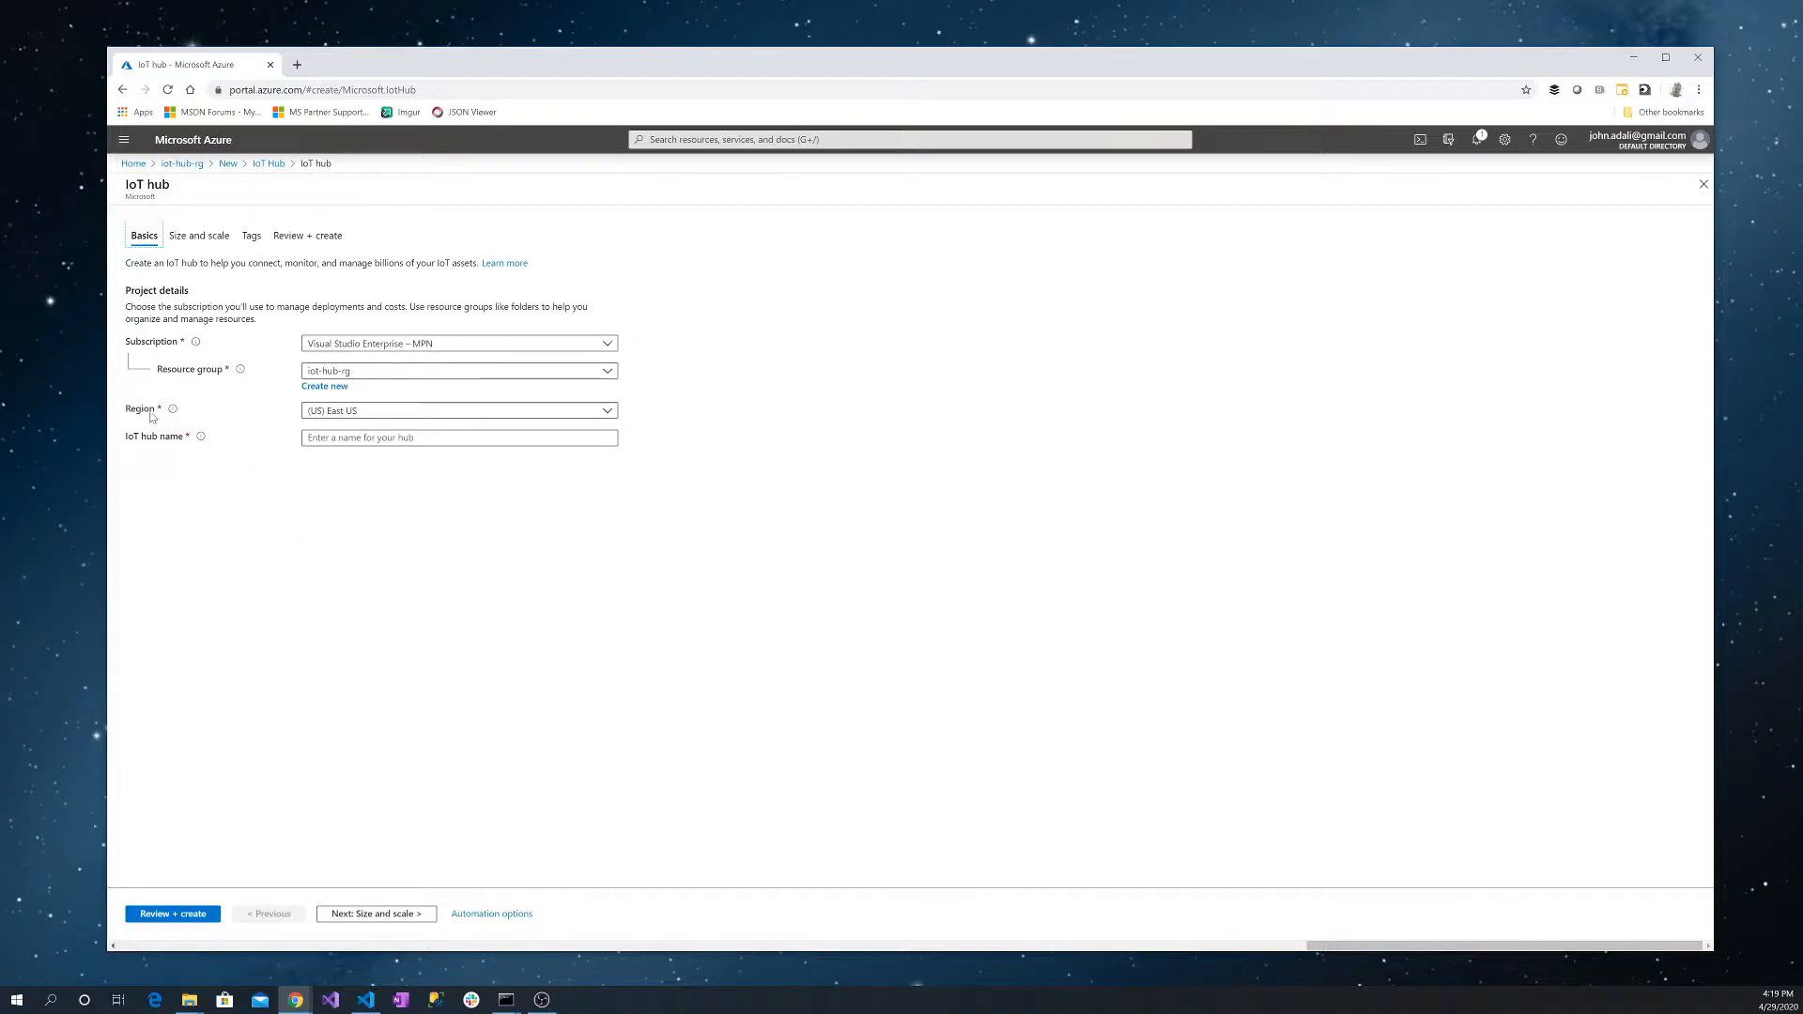
# - Set the IoT hub's region to (US) Central US and name the hub blog-demo-hub
pyautogui.click(609, 414)
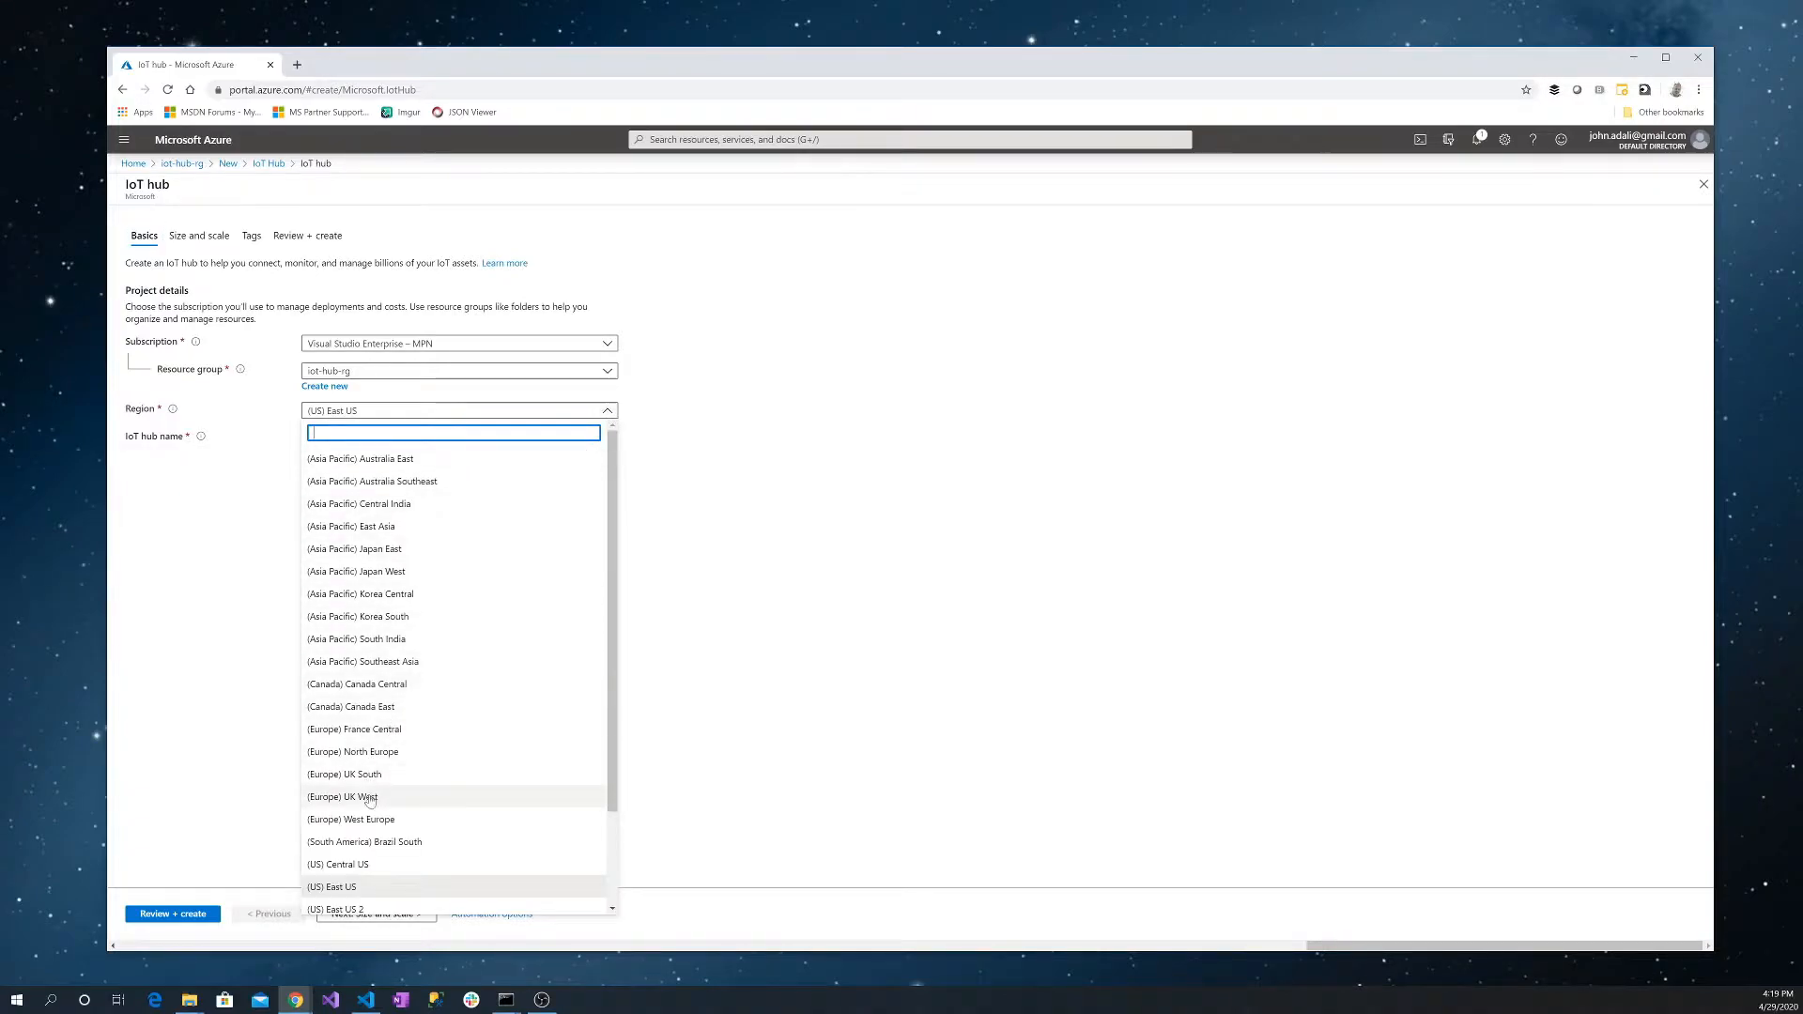
pyautogui.click(344, 864)
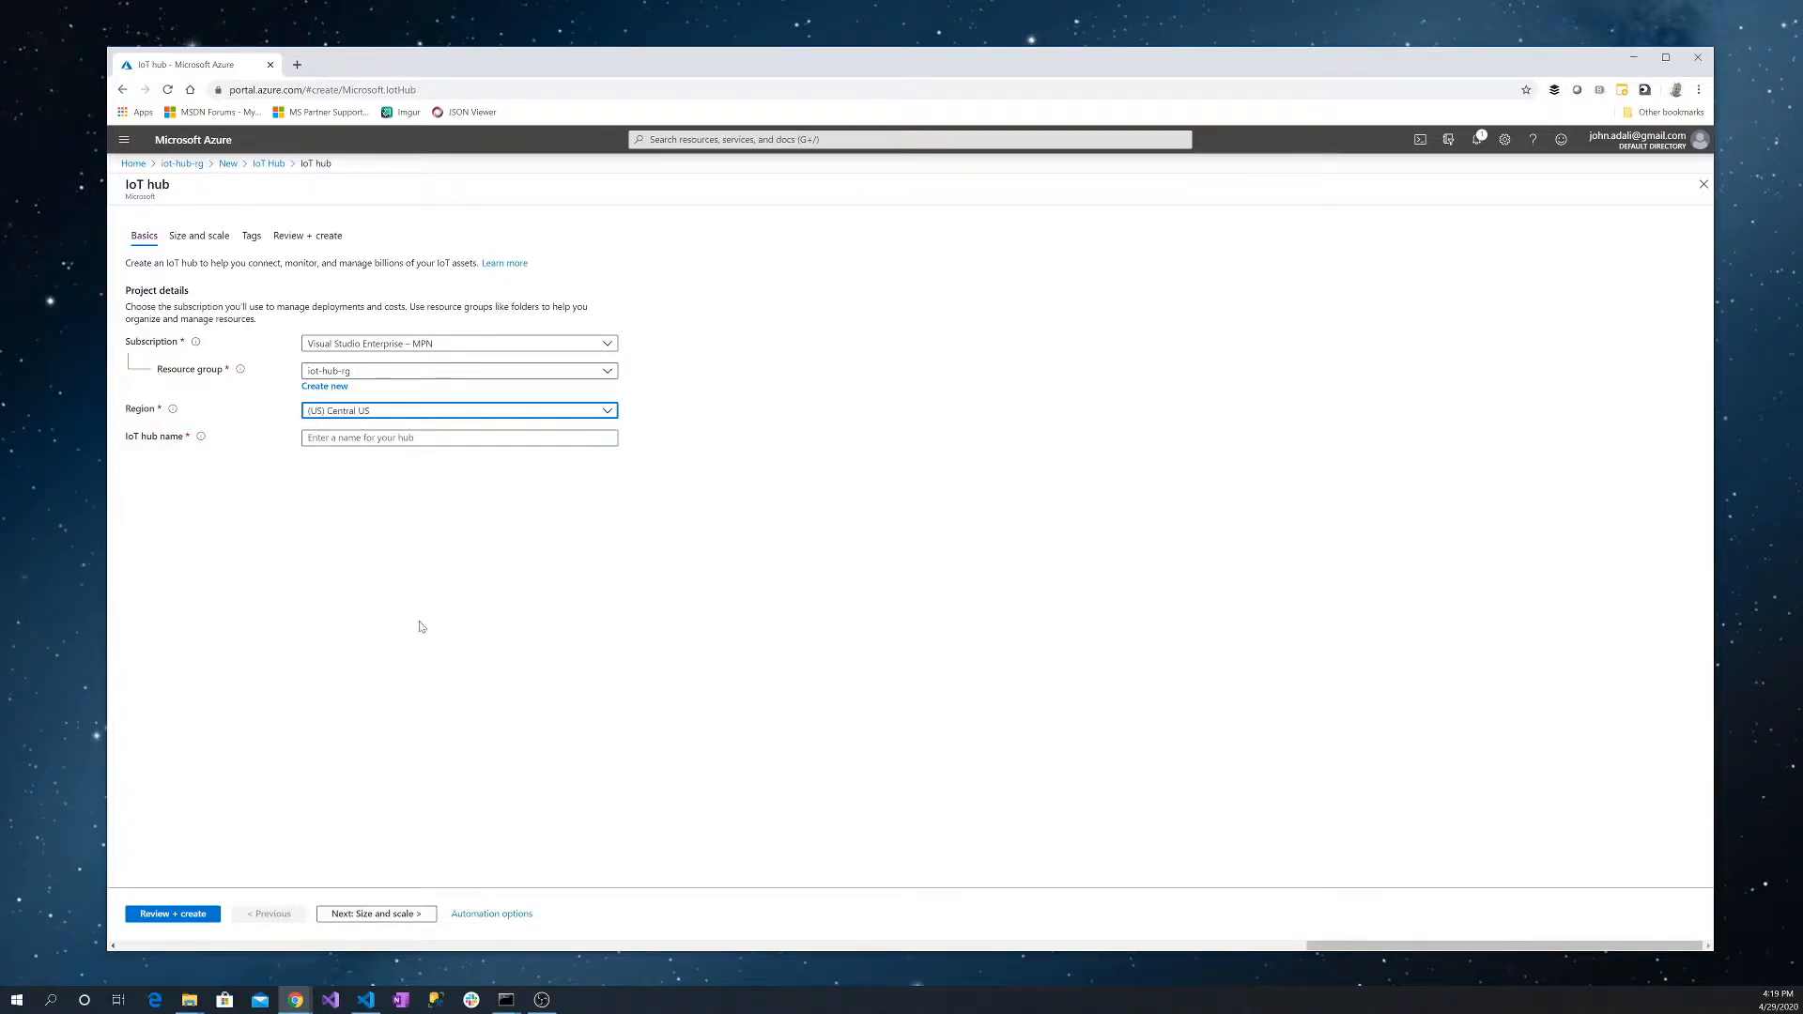
pyautogui.click(339, 438)
pyautogui.click(241, 483)
pyautogui.click(324, 438)
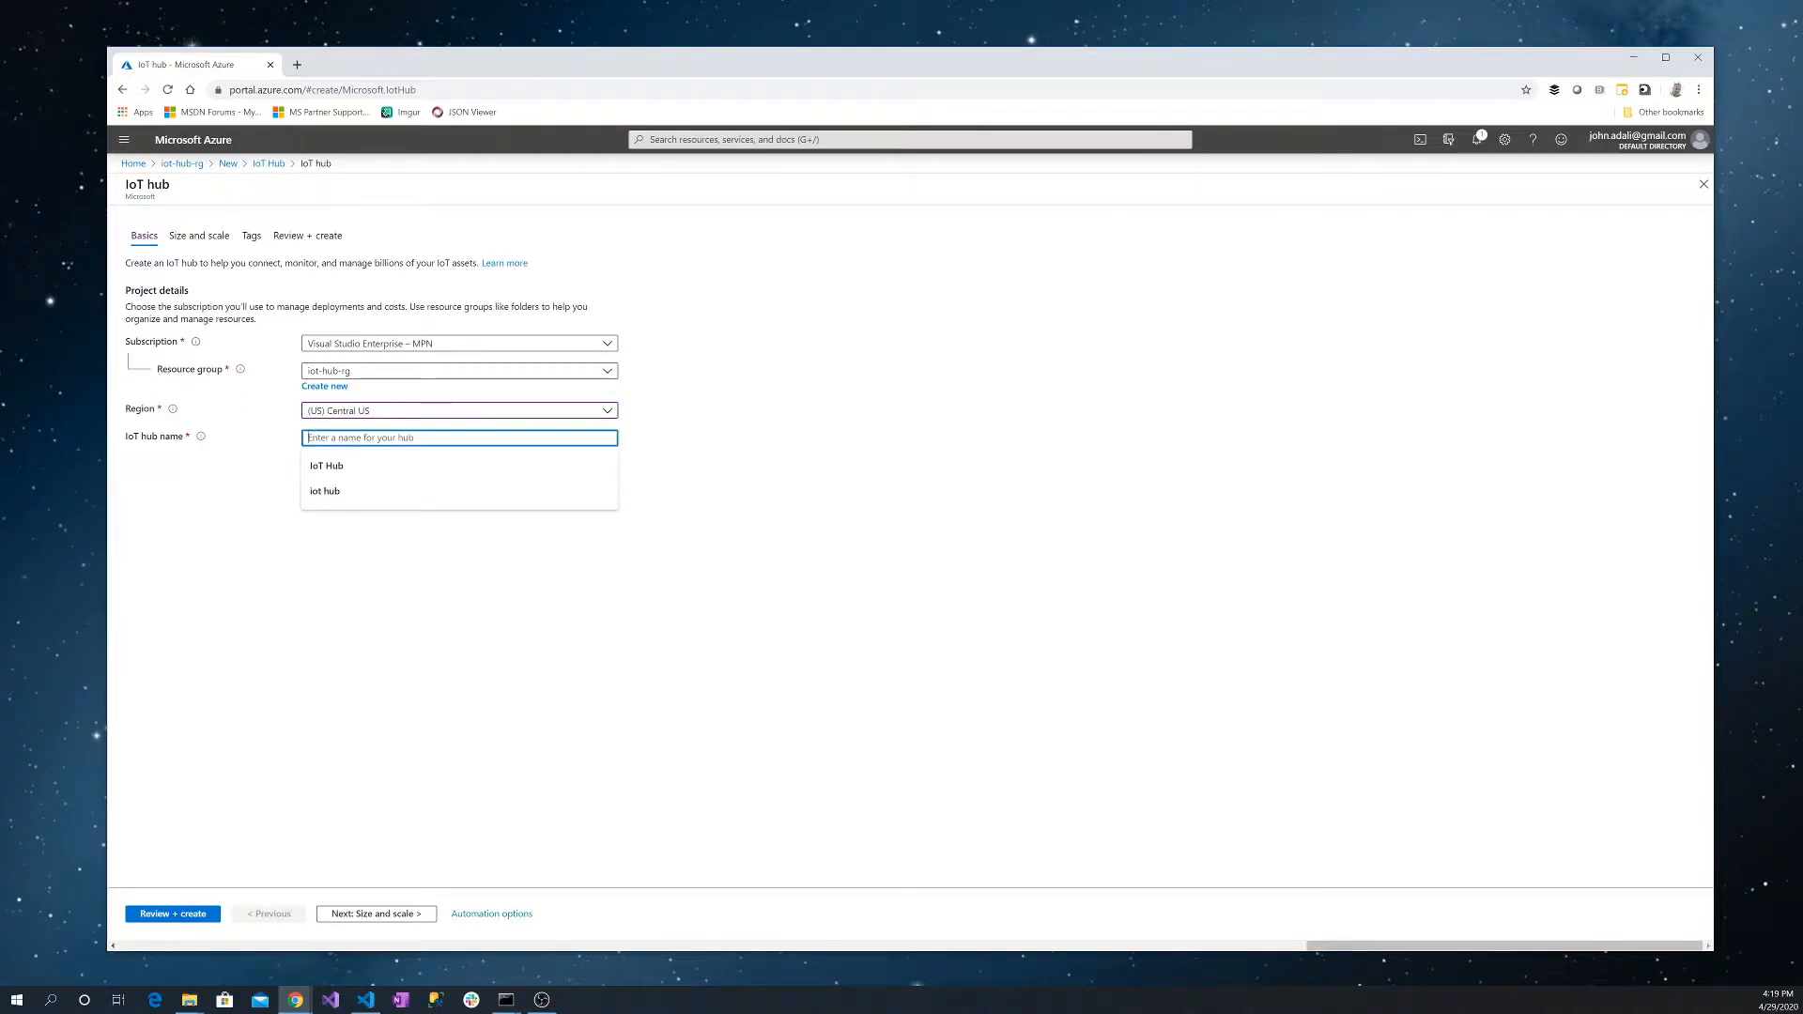
pyautogui.write('blog')
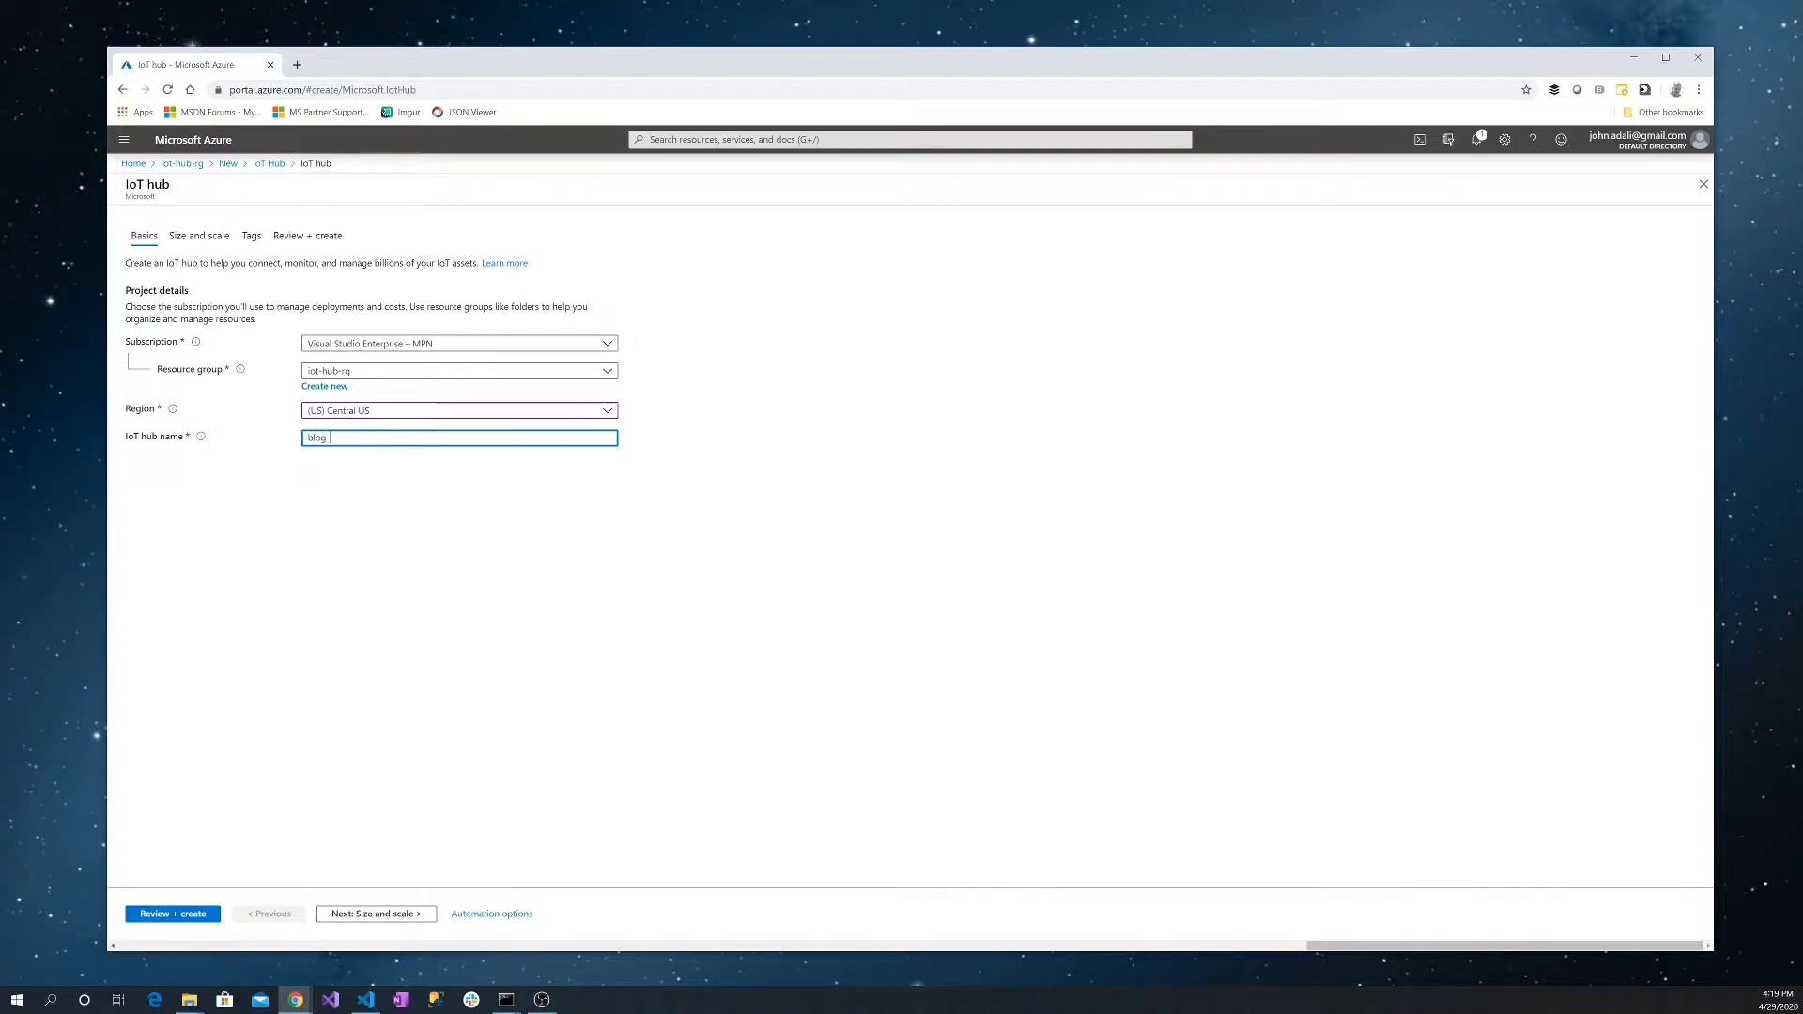
pyautogui.write('-demo-hub')
# - Choose the F1: Free tier for the hub's pricing and scale, and create the hub
pyautogui.click(361, 914)
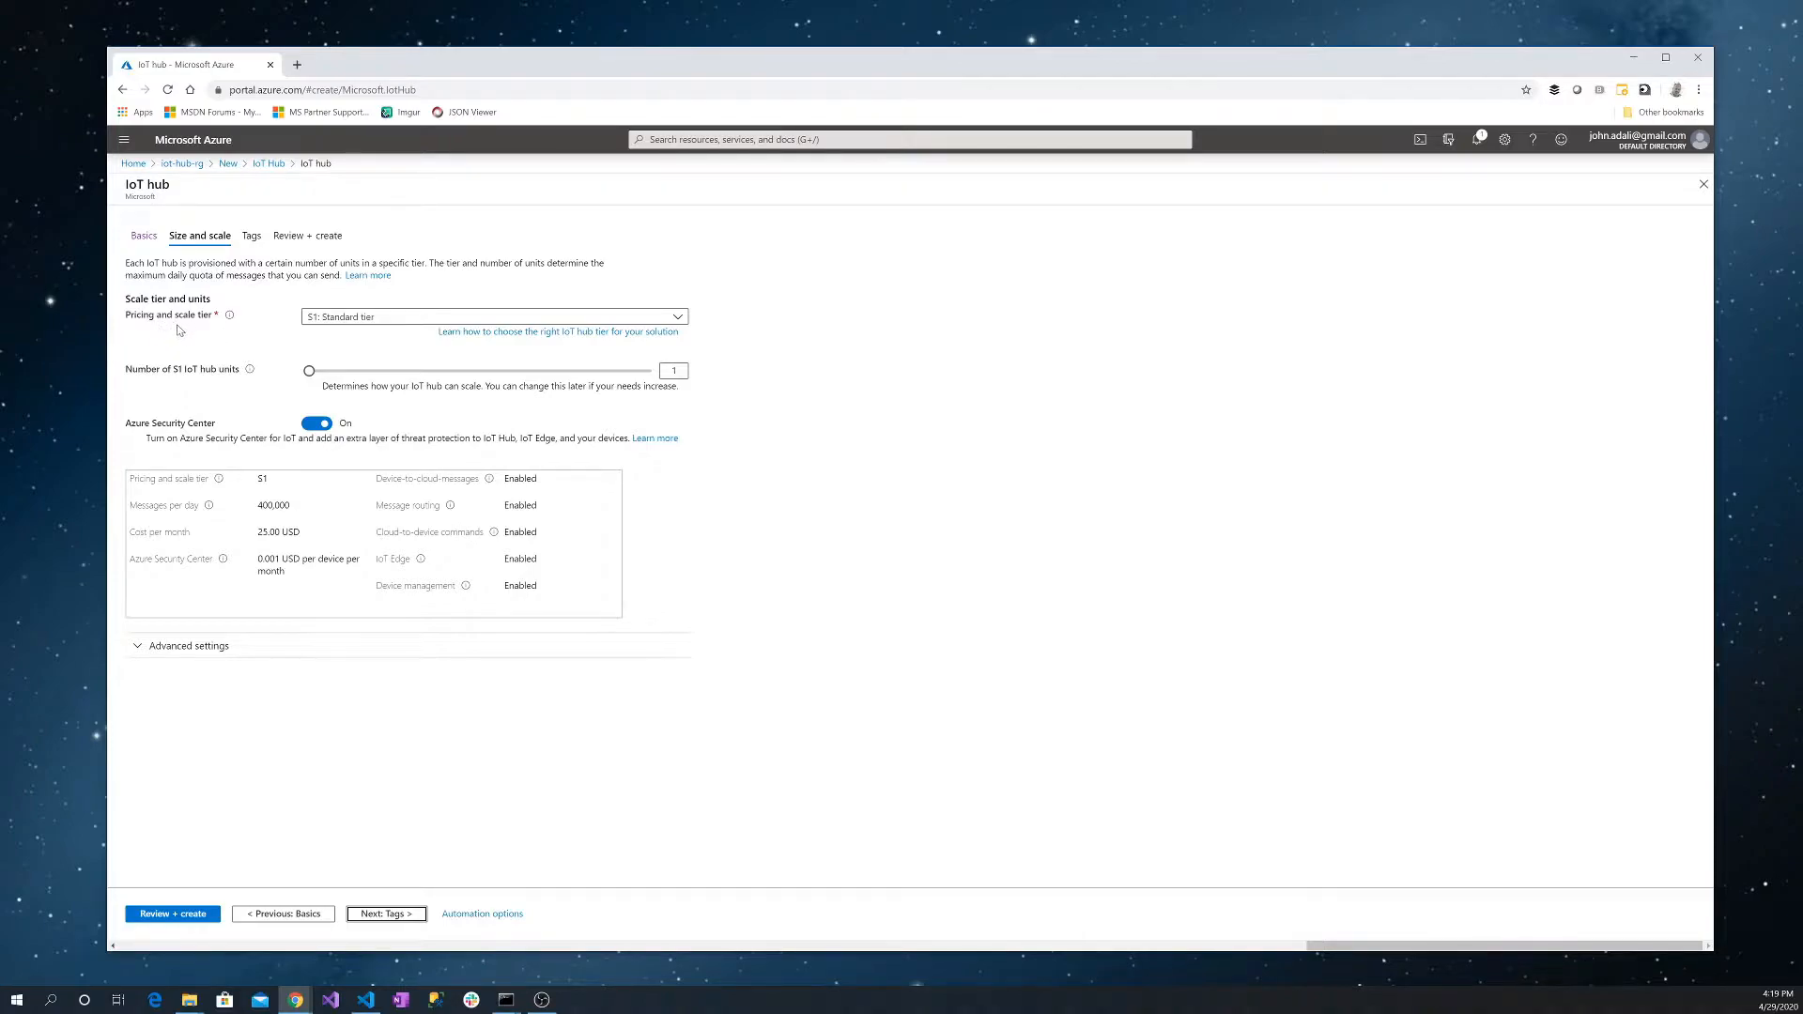
pyautogui.click(678, 318)
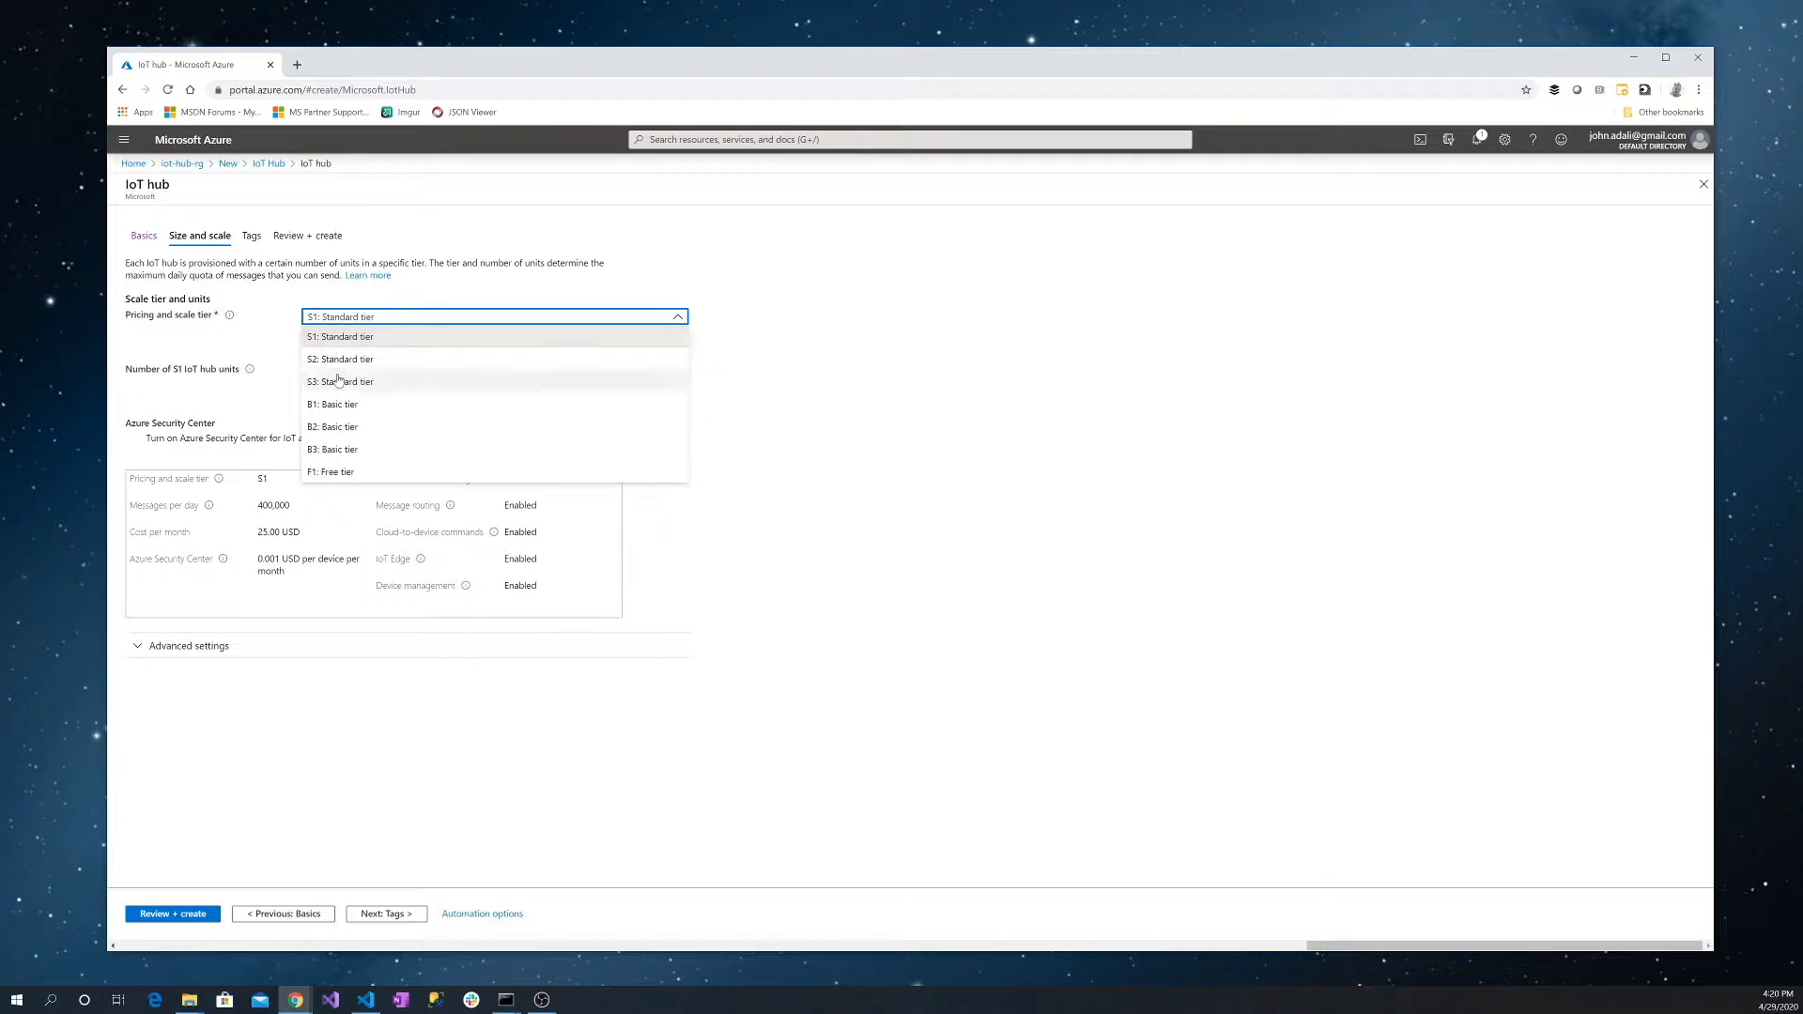
pyautogui.click(340, 471)
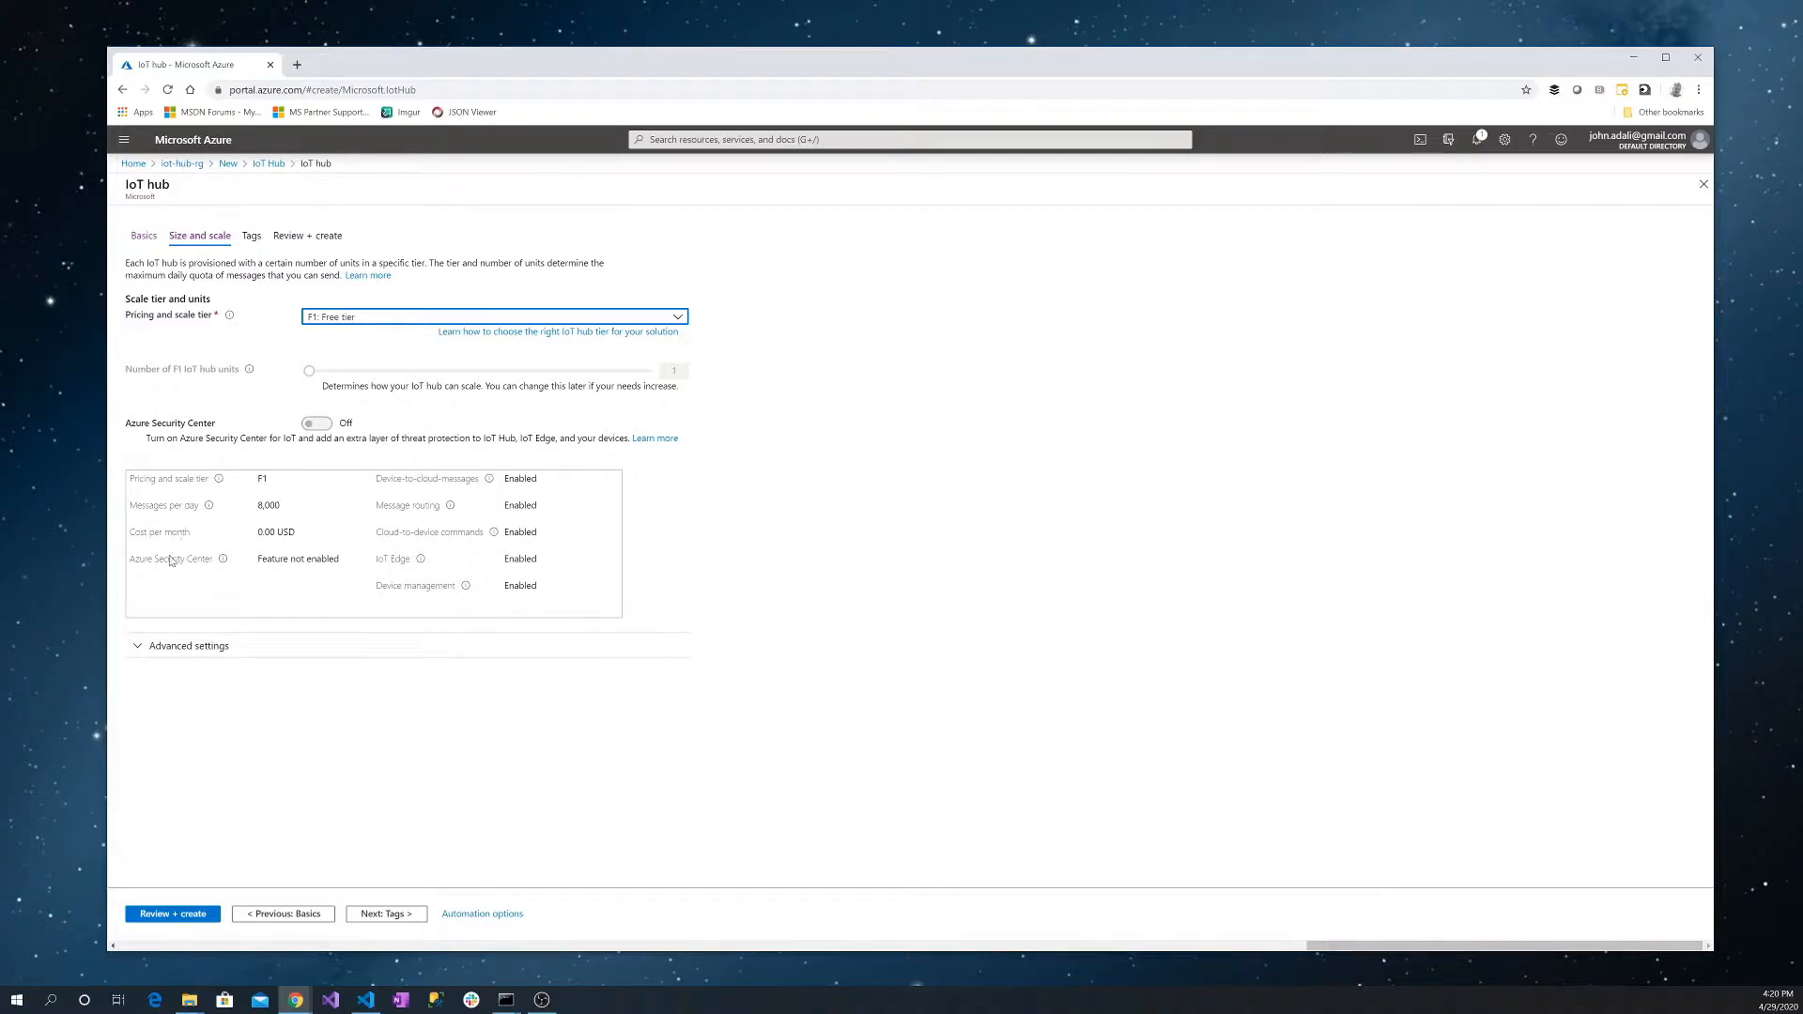
pyautogui.click(141, 645)
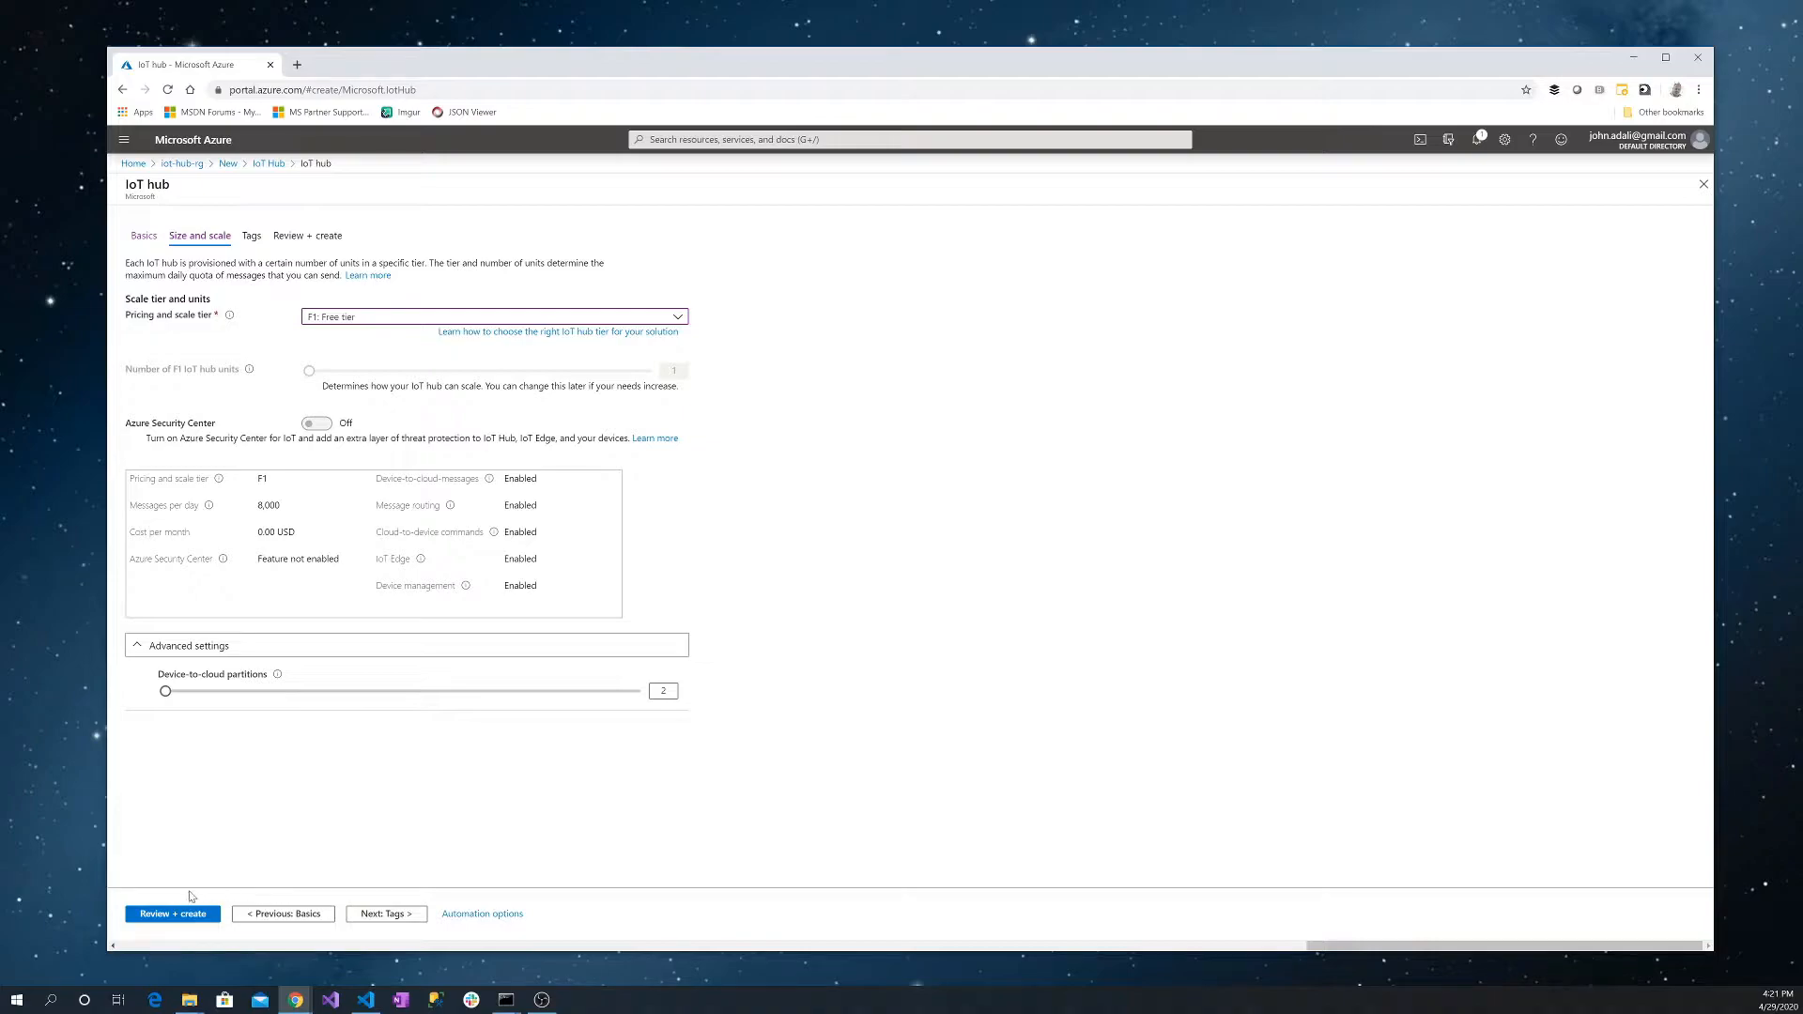
pyautogui.click(164, 916)
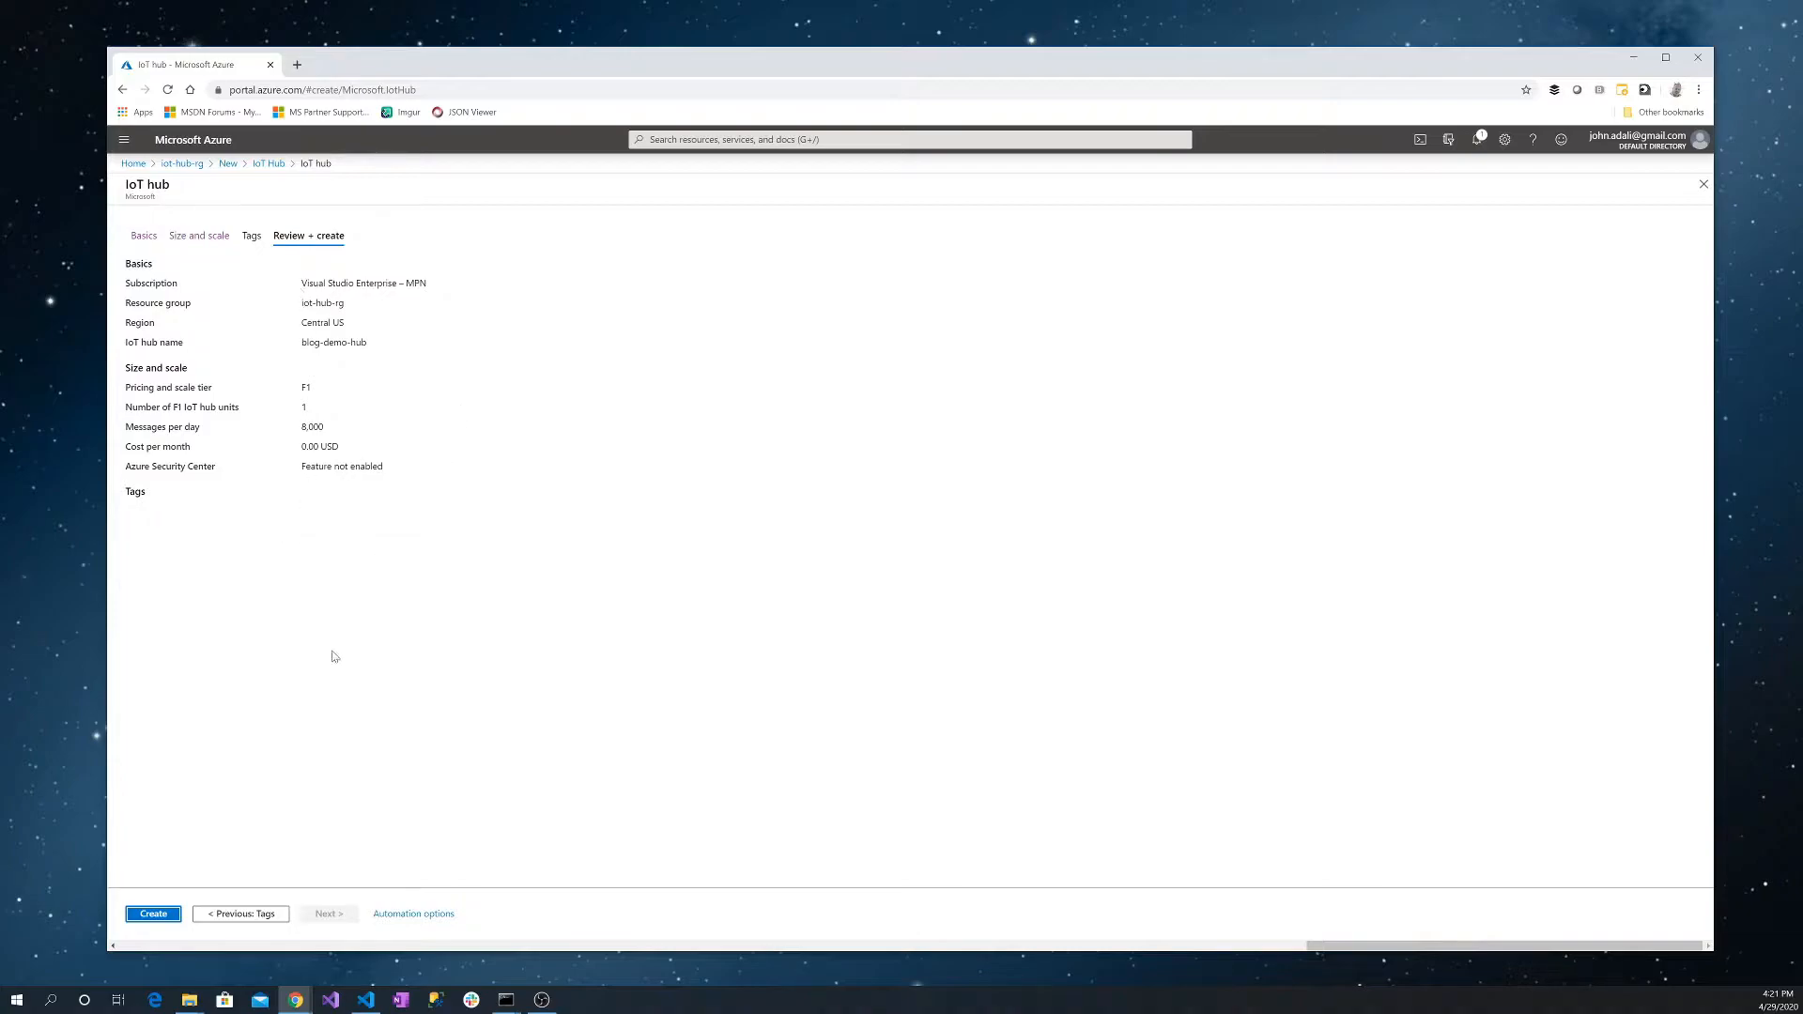
pyautogui.click(155, 916)
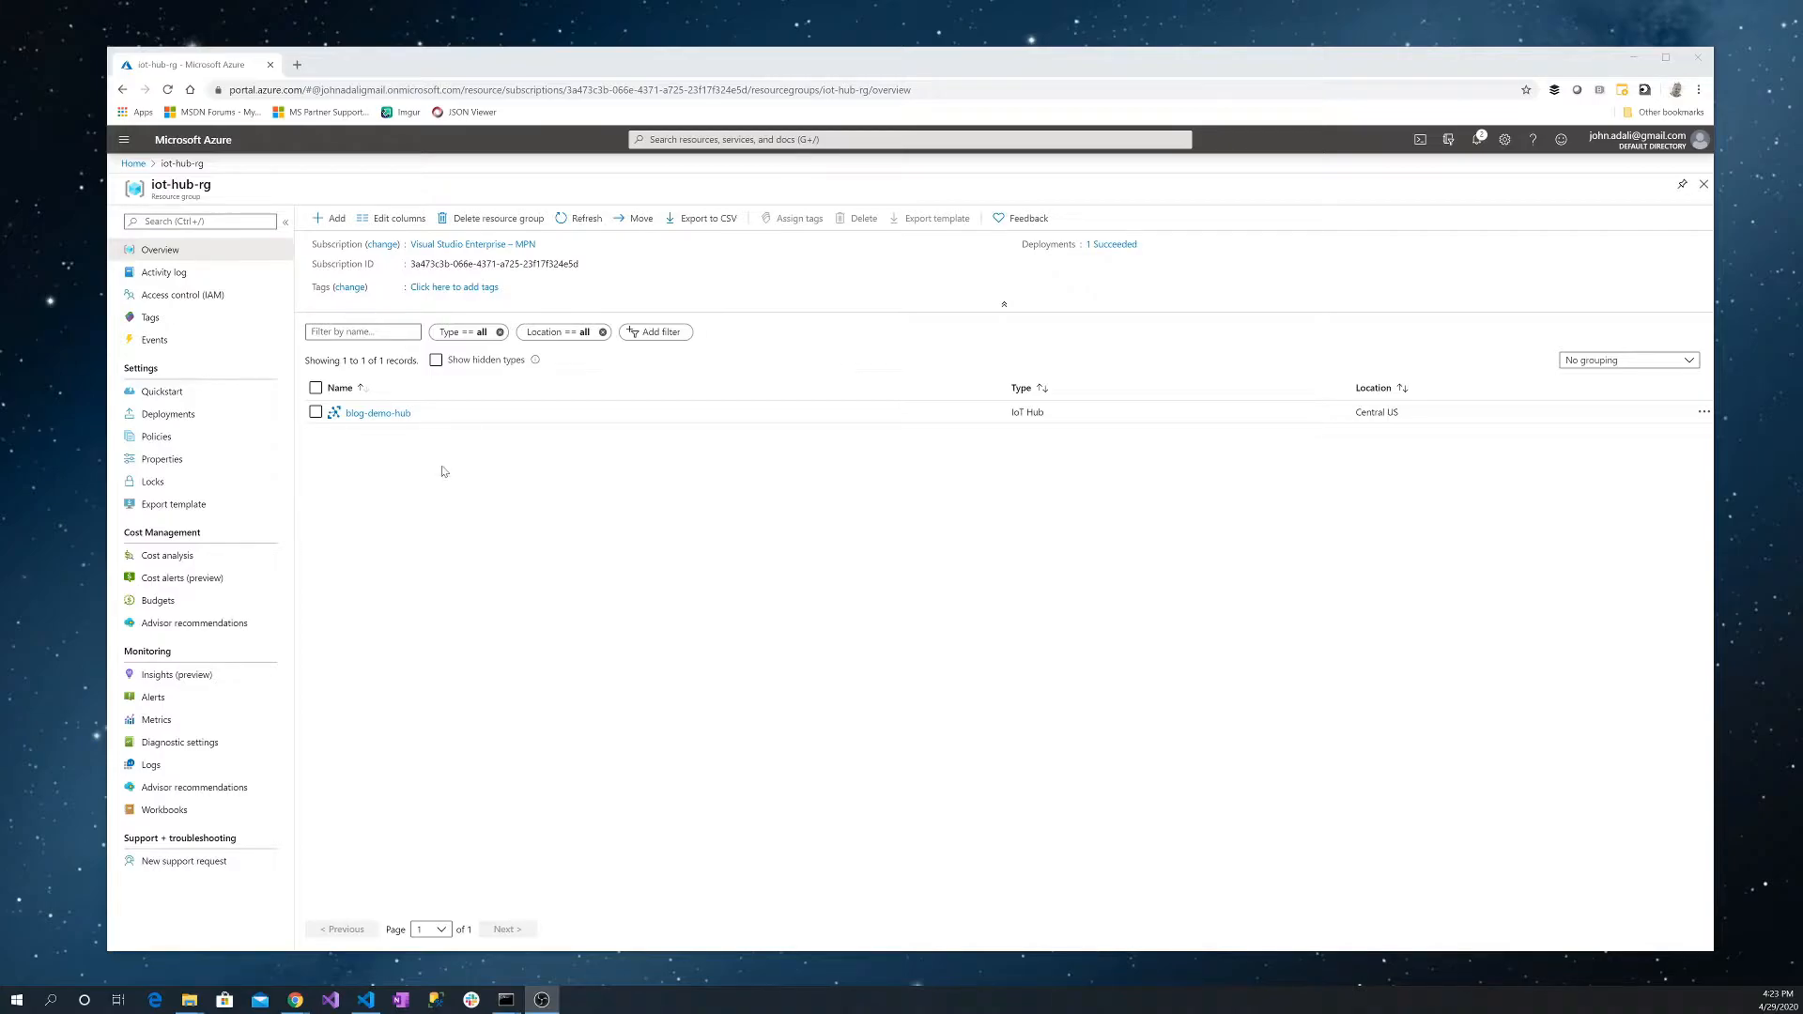
# - Open the IoT devices list of the blog-demo-hub resource
pyautogui.click(372, 415)
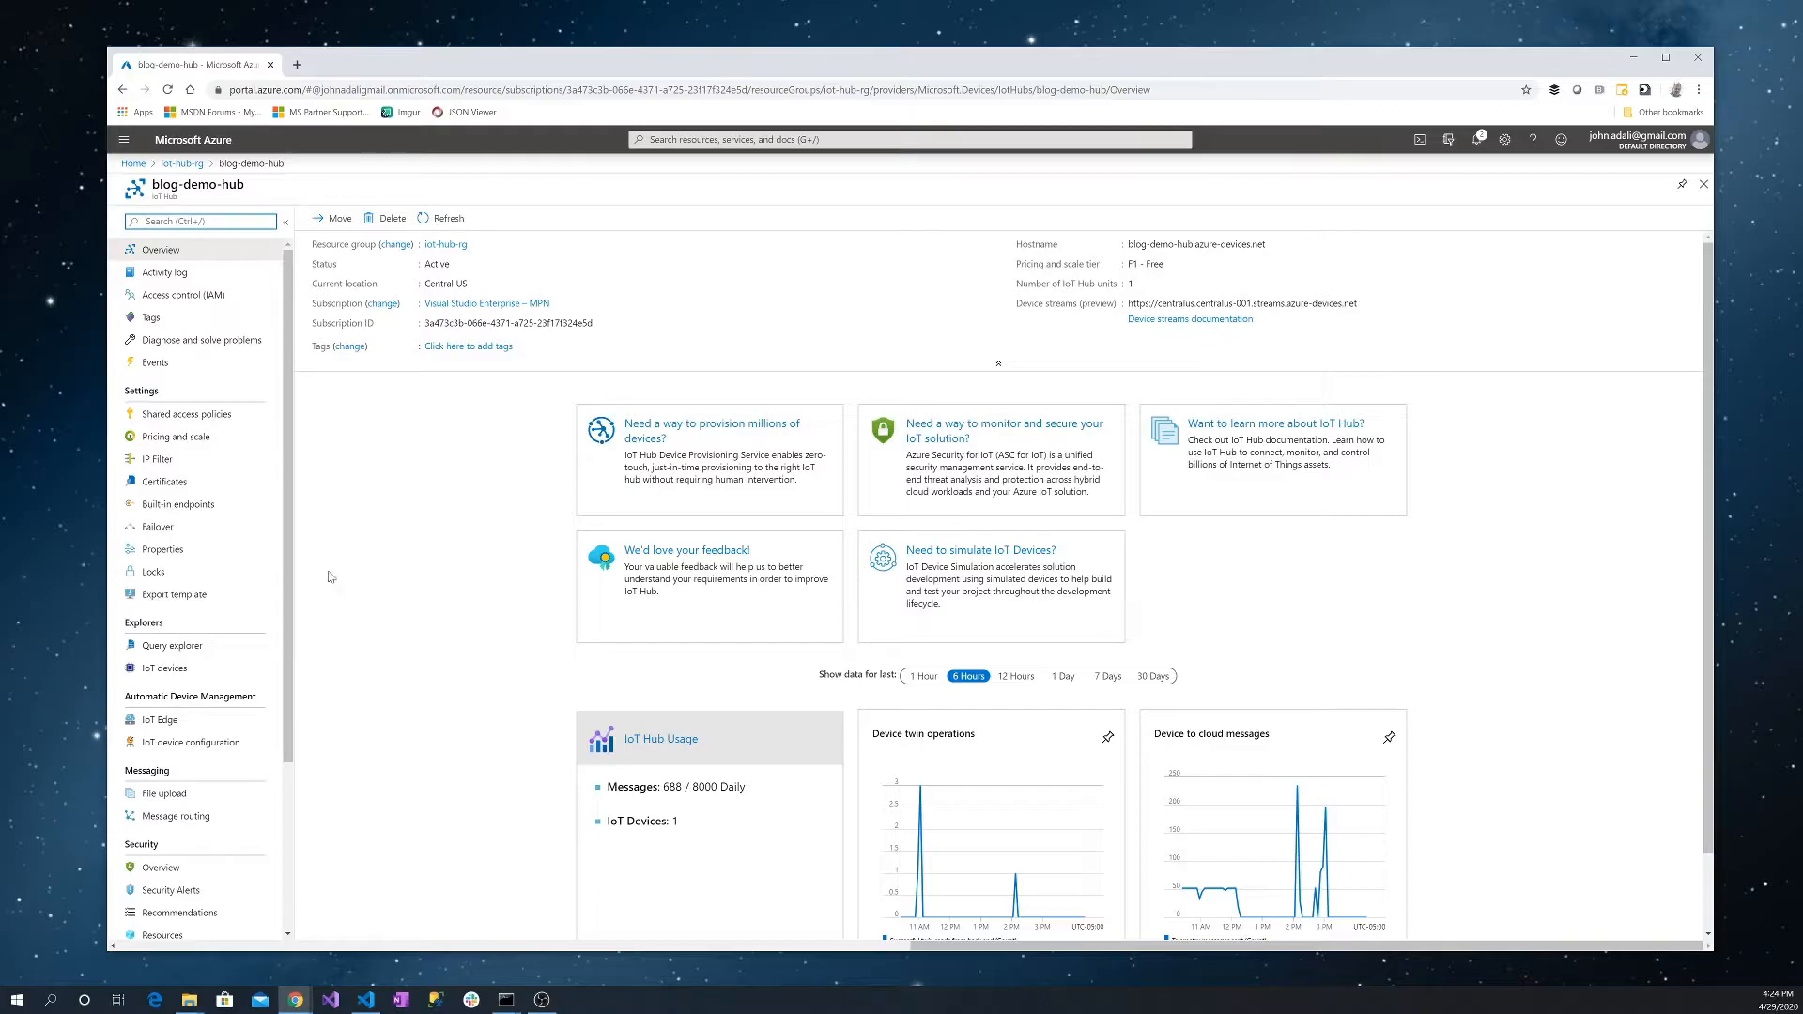
pyautogui.click(164, 669)
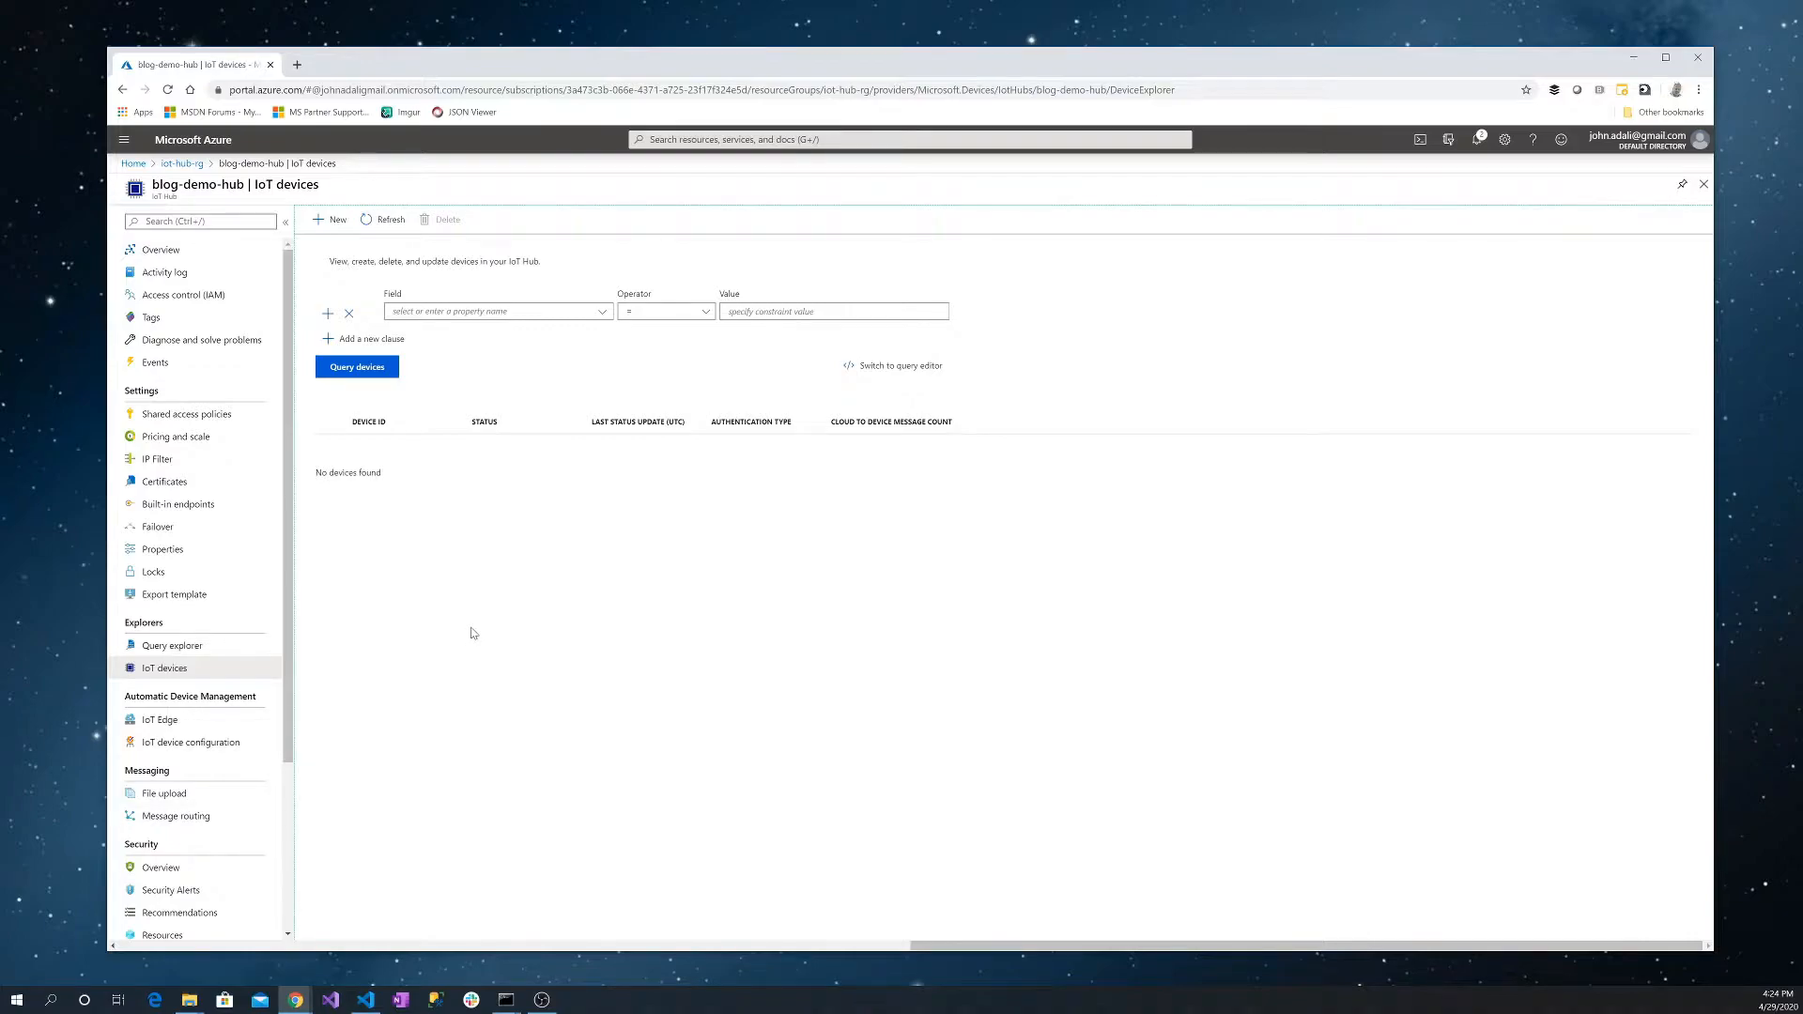
pyautogui.click(330, 222)
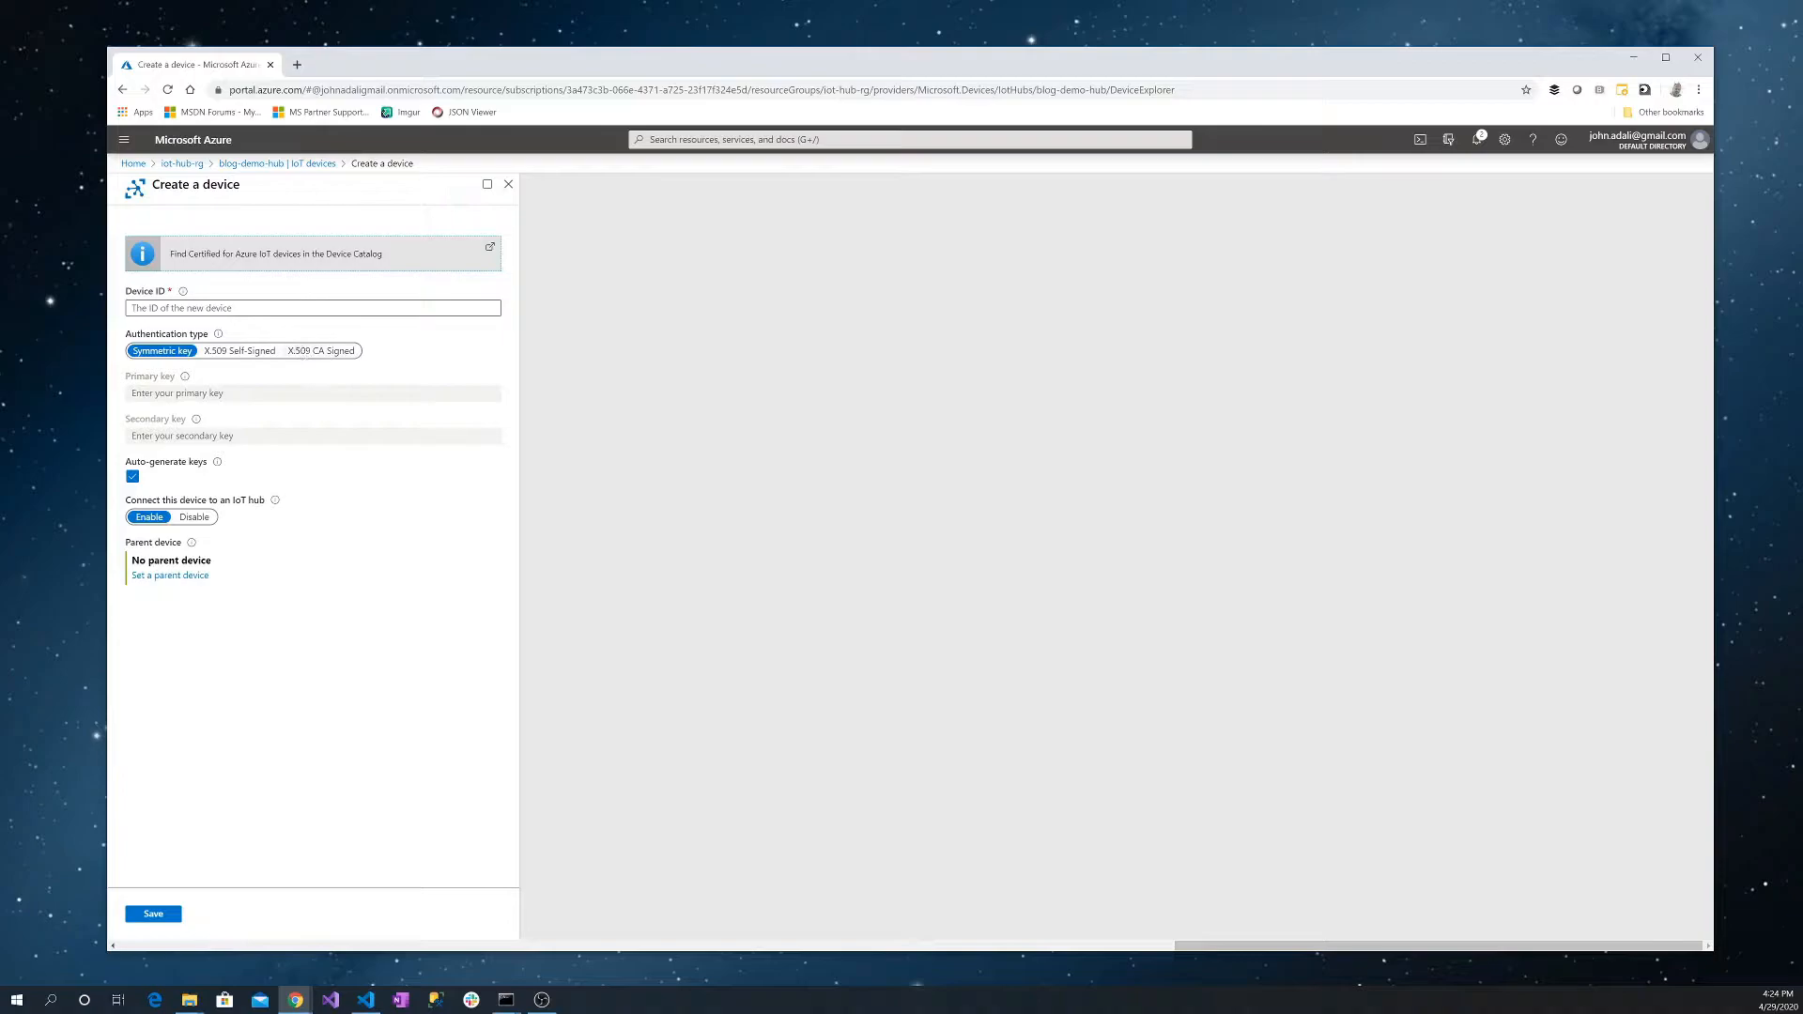
pyautogui.click(249, 307)
pyautogui.click(186, 308)
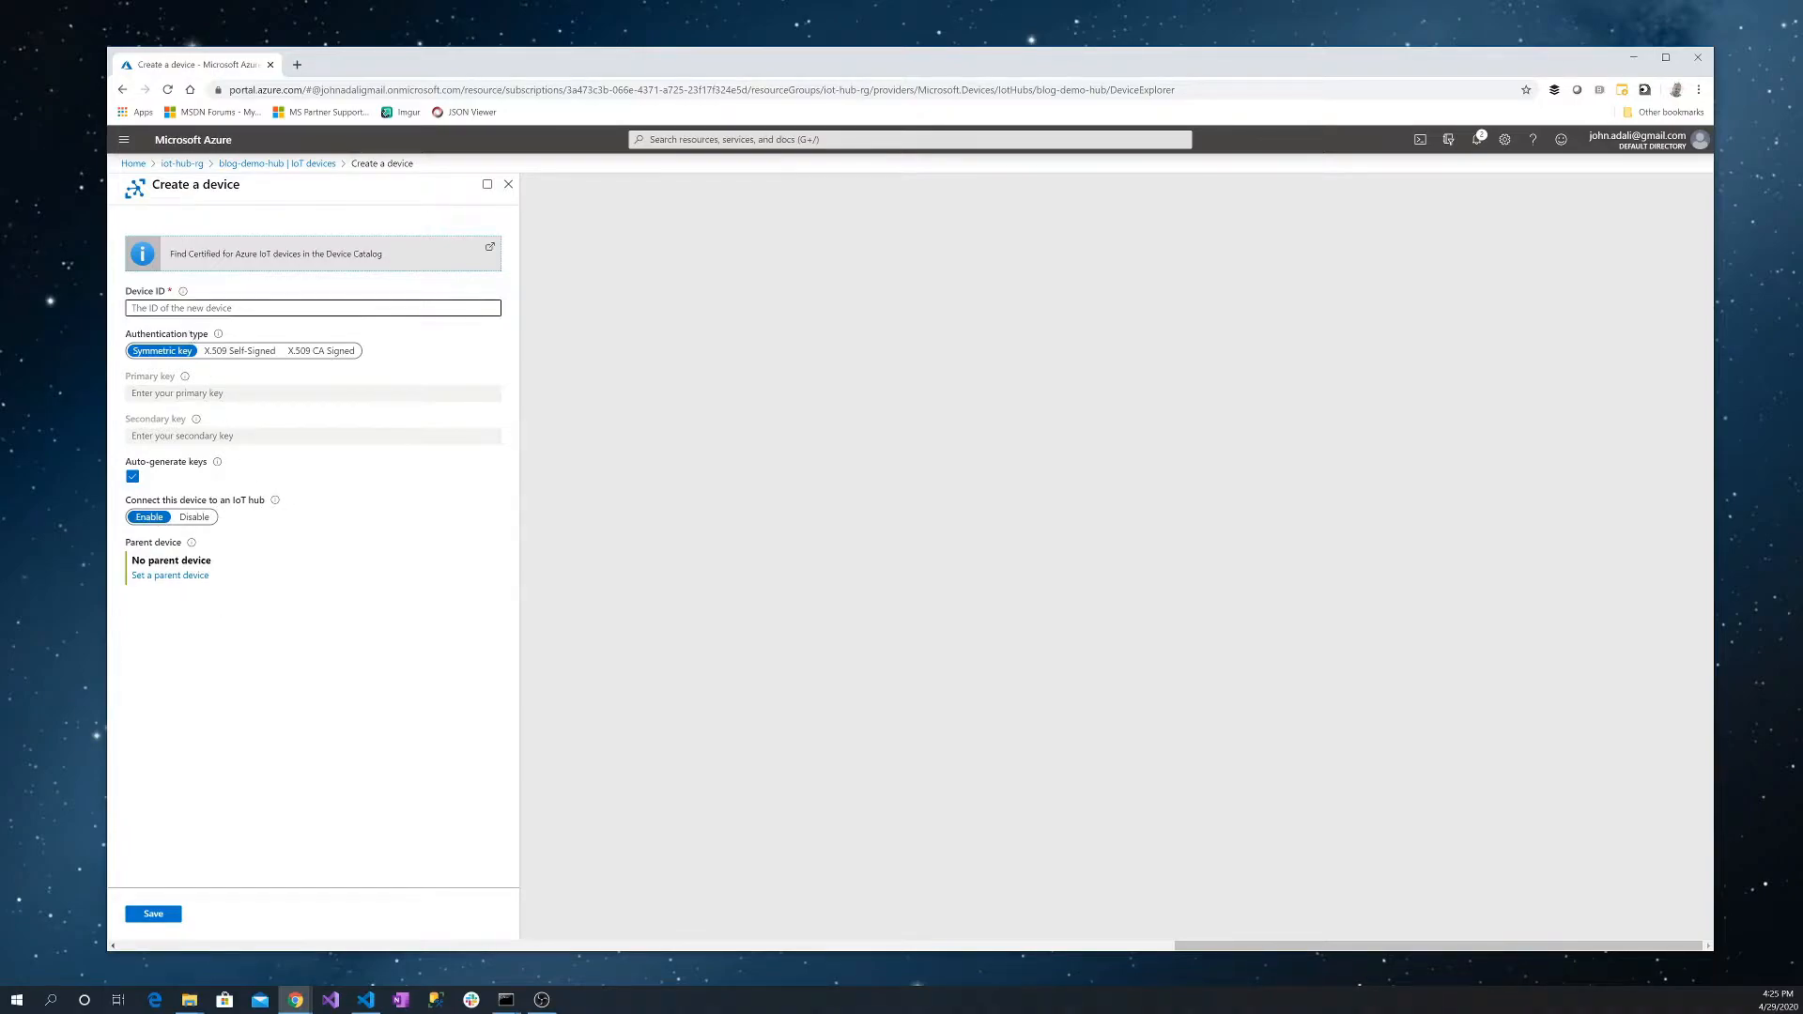
pyautogui.click(186, 308)
pyautogui.write('TestDevice1')
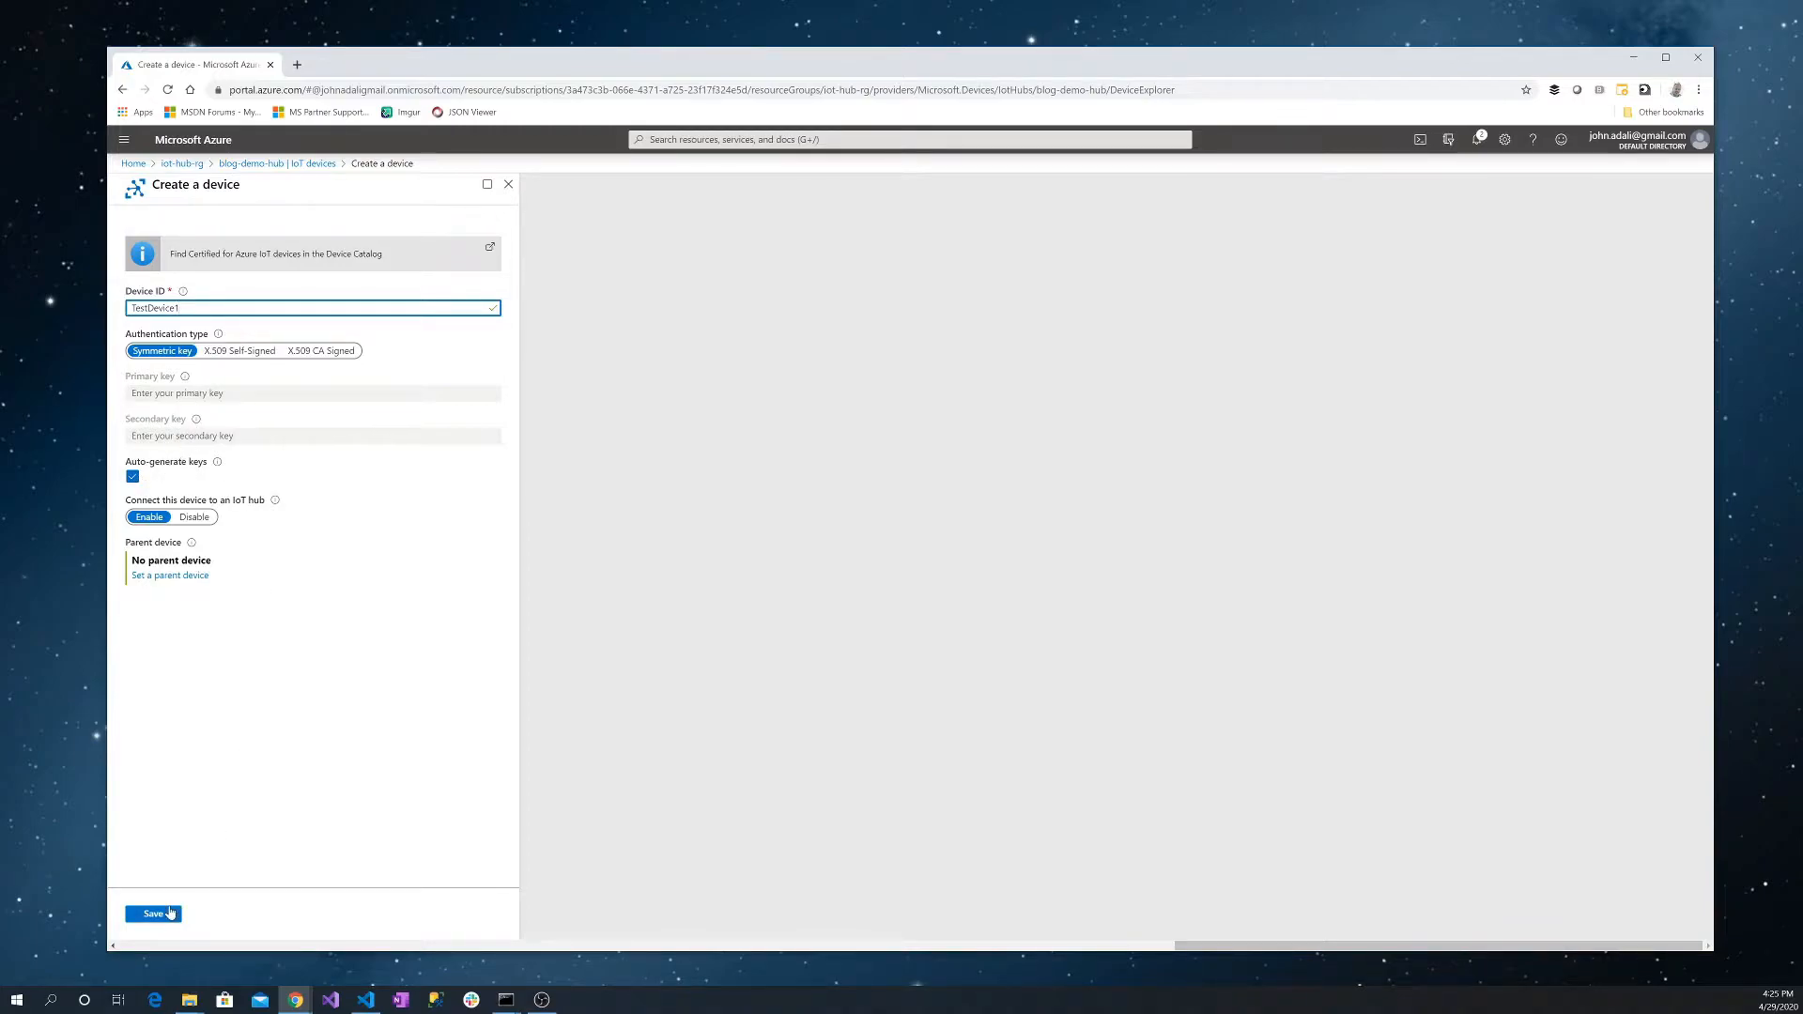
pyautogui.click(508, 190)
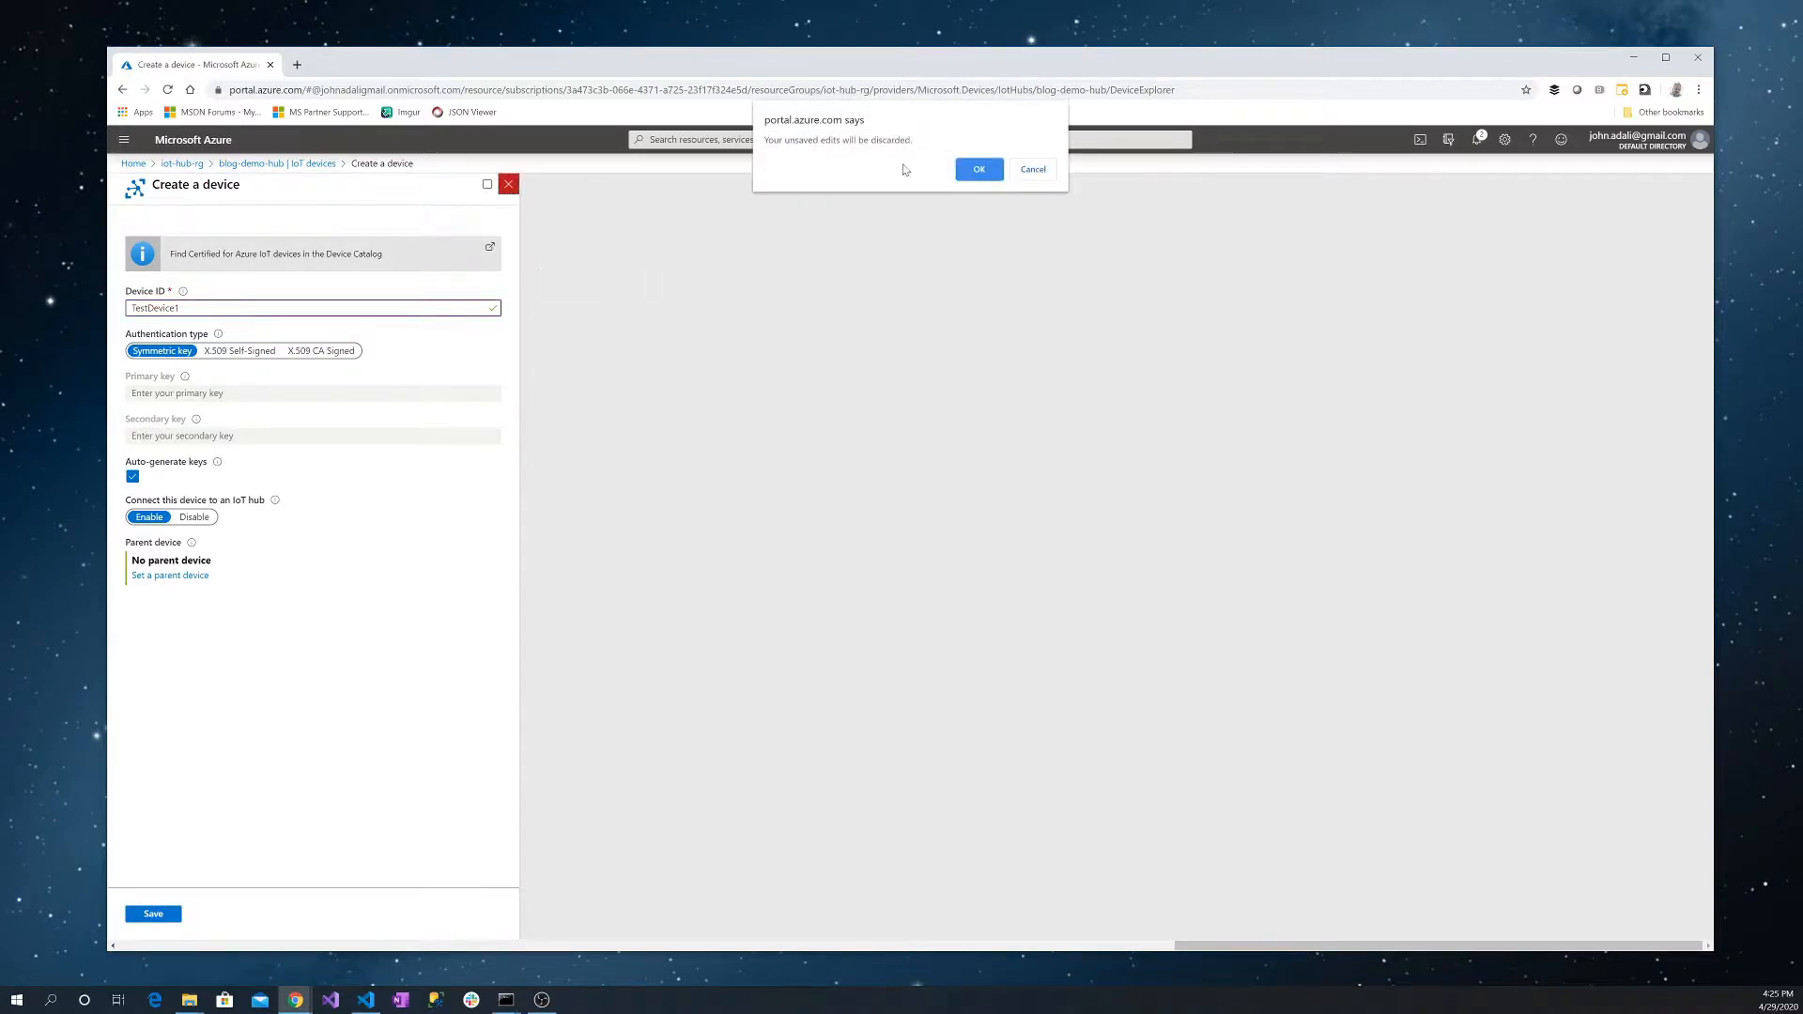
pyautogui.click(977, 170)
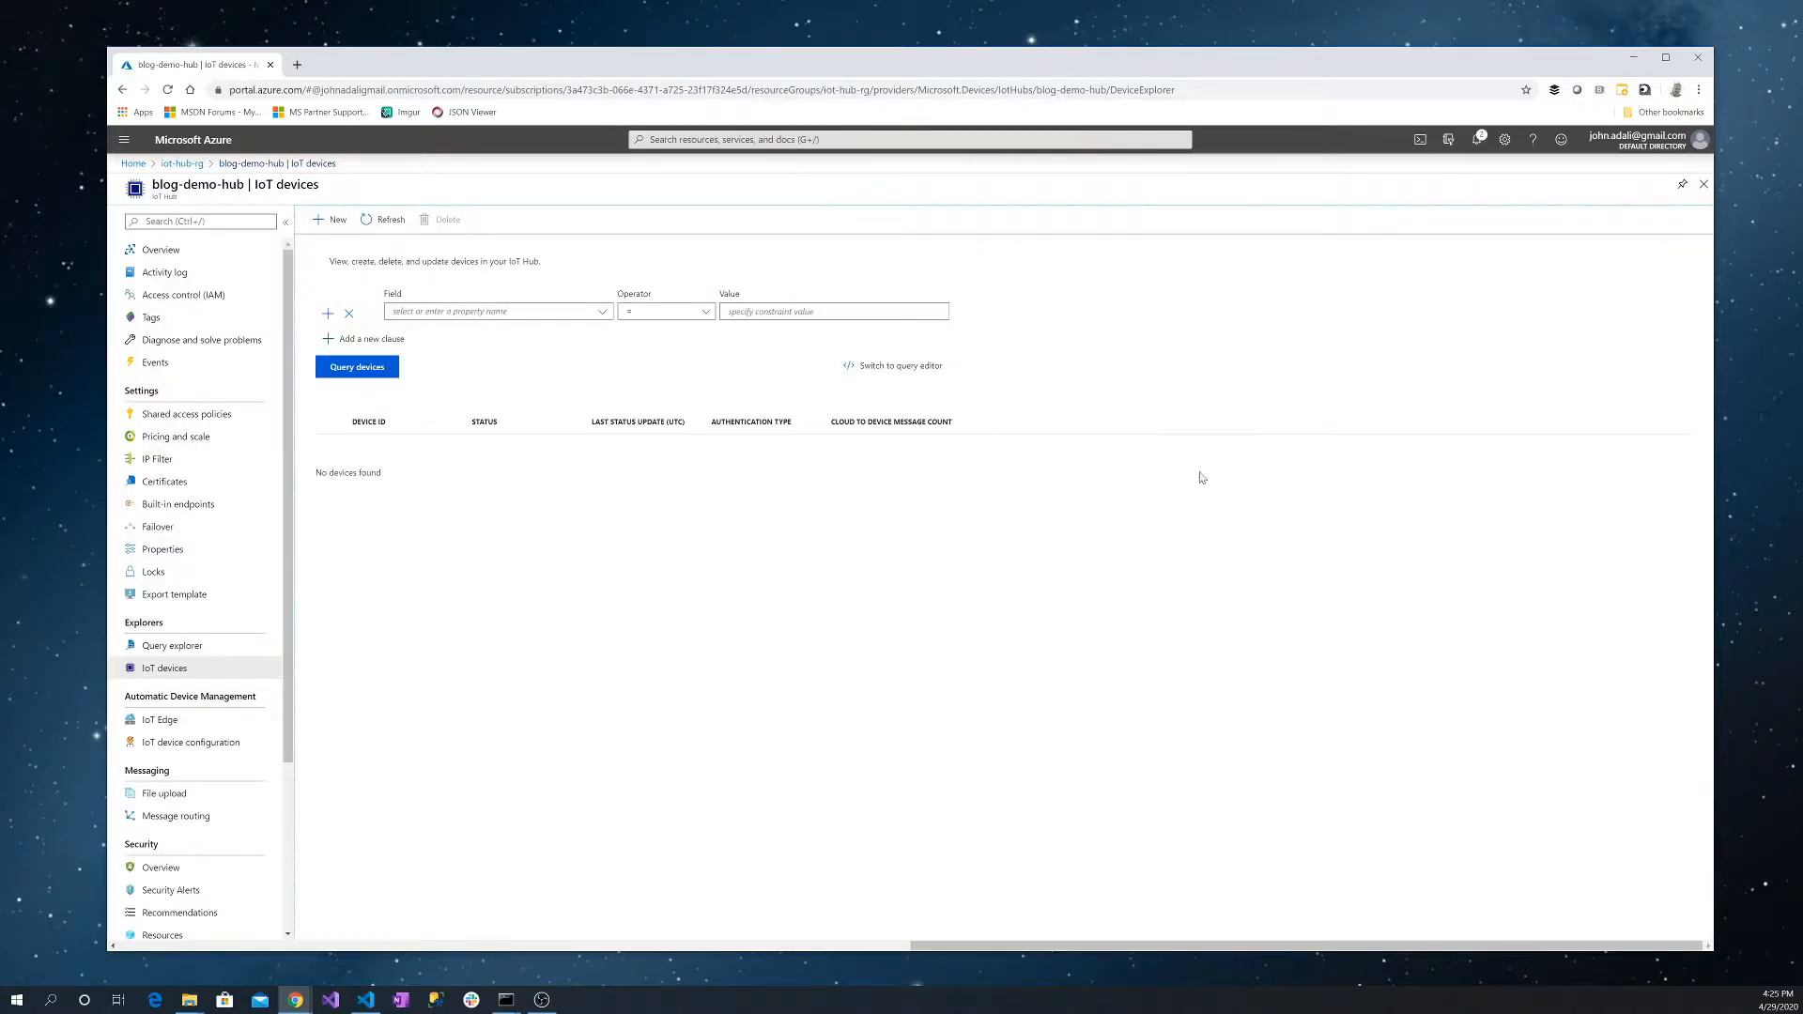
# - Open Cloud Shell in an enlarged pane and clear its terminal
pyautogui.click(1420, 141)
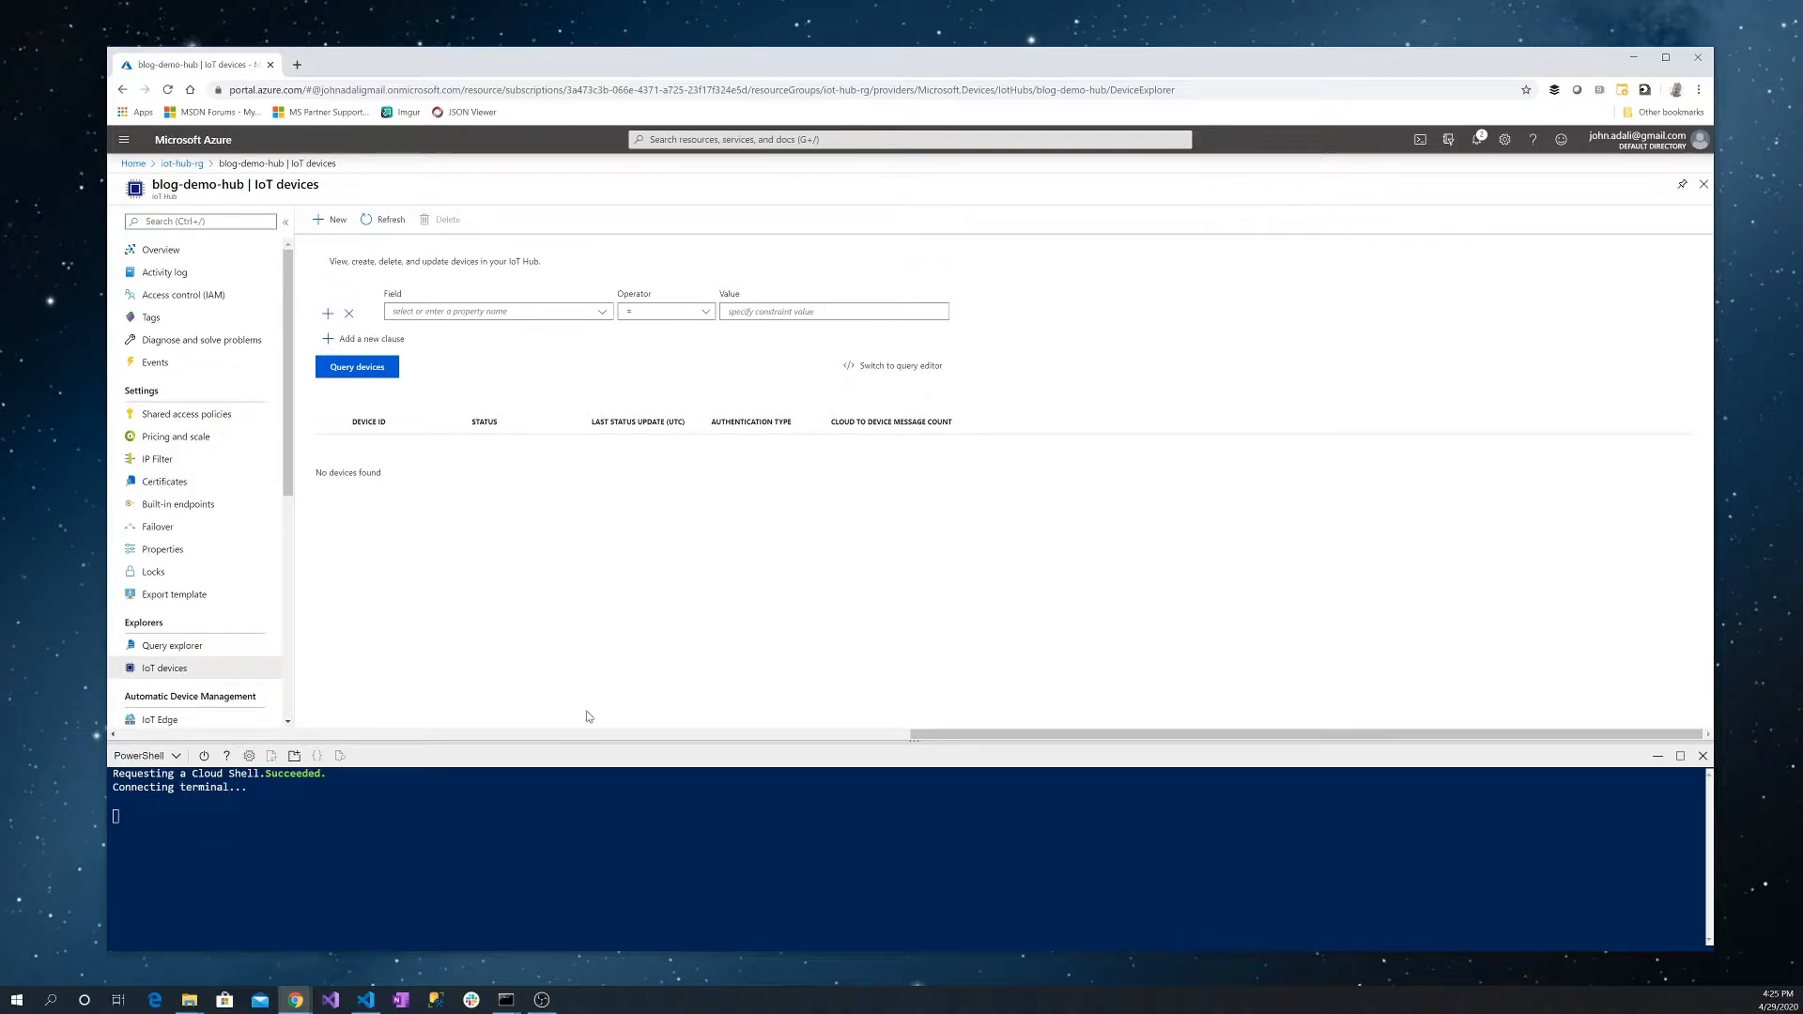
pyautogui.moveTo(585, 741); pyautogui.dragTo(584, 644)
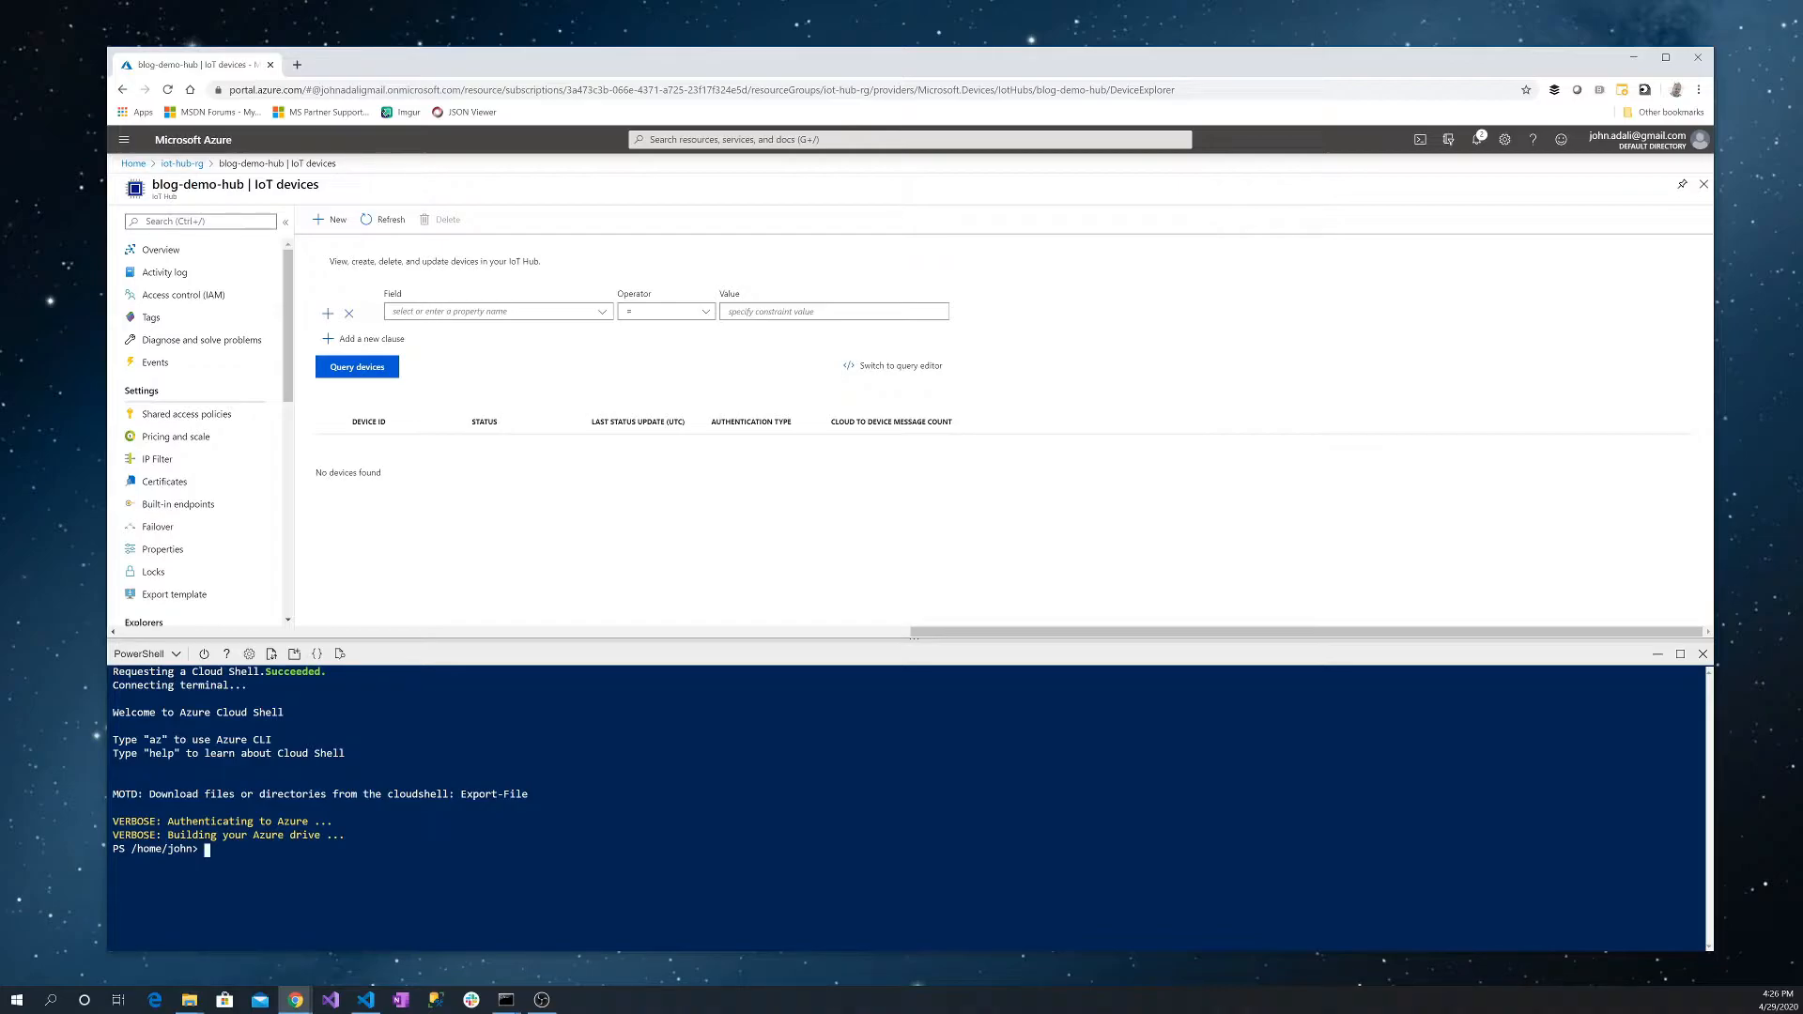
pyautogui.hotkey('ctrl', 'l')
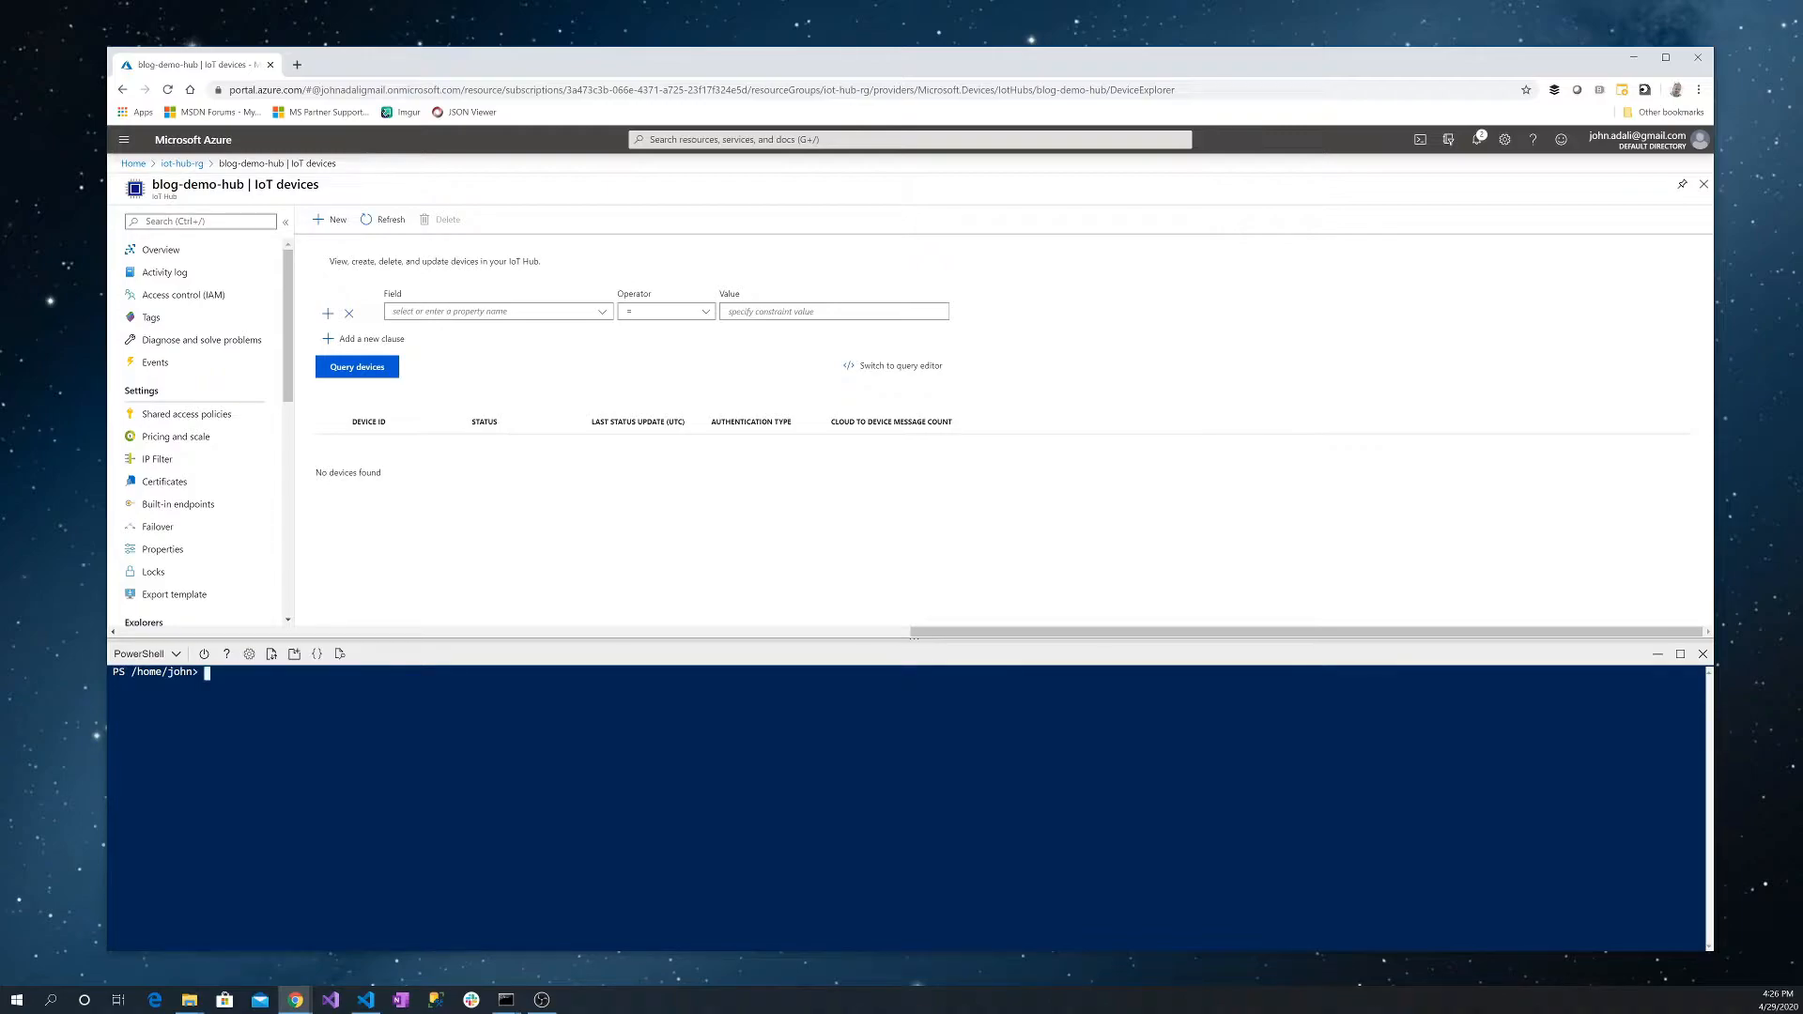
# - Register the device by running az iot hub device-identity create --hub-name blog-demo-hub --device-id TestDevice1, and review the start of its output
pyautogui.write('az iot hub device-identity create --hub-name')
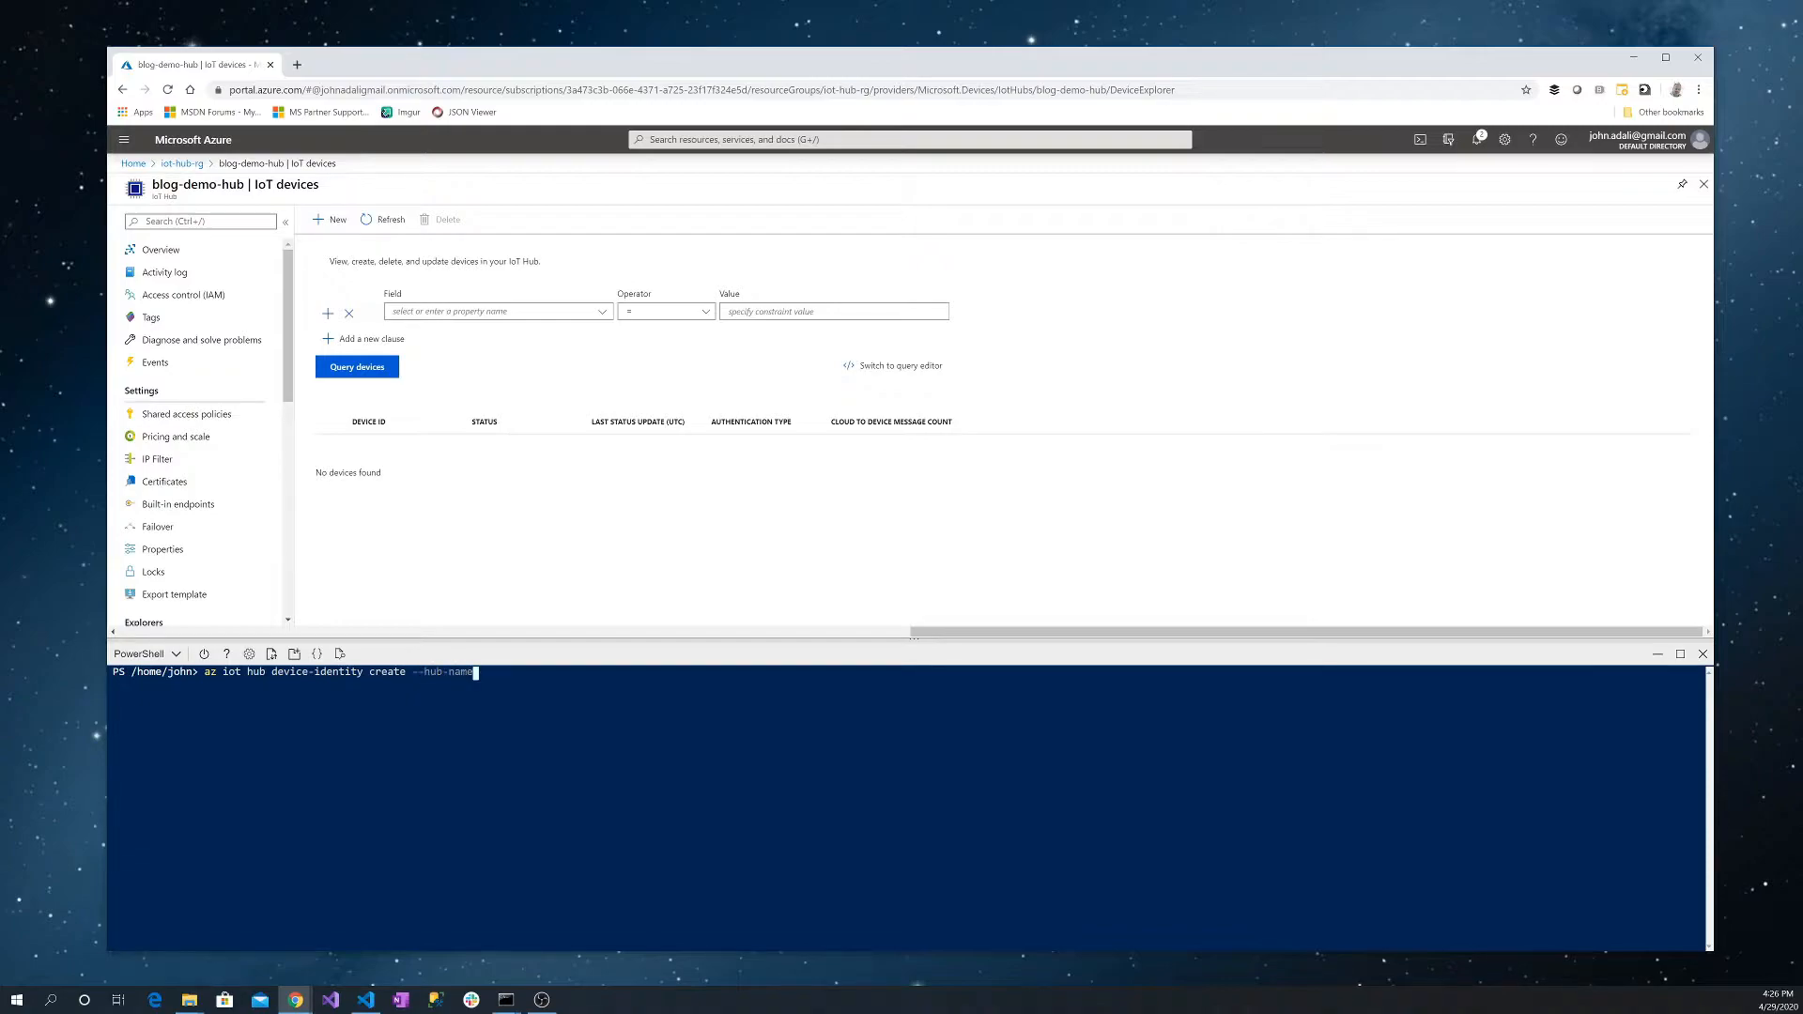
pyautogui.write(' blog-demo-hub --device-id TestDevice1')
pyautogui.press('Return')
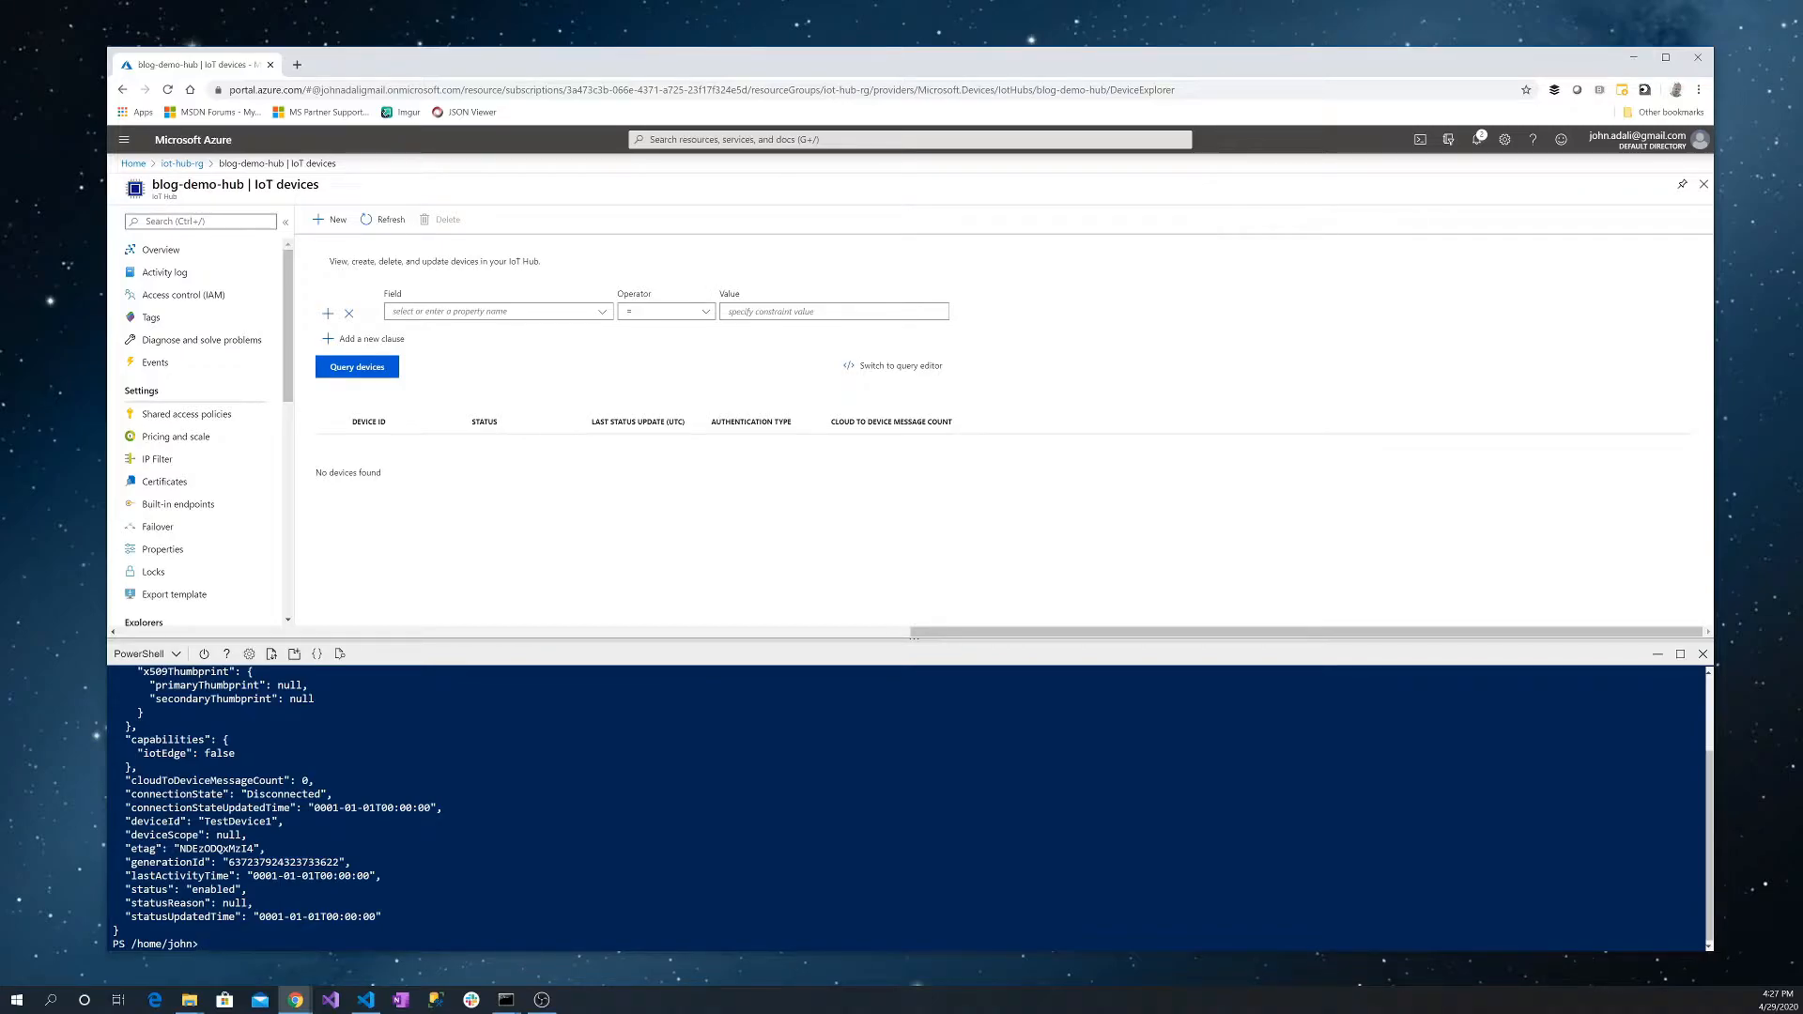
pyautogui.scroll(3, 906, 808)
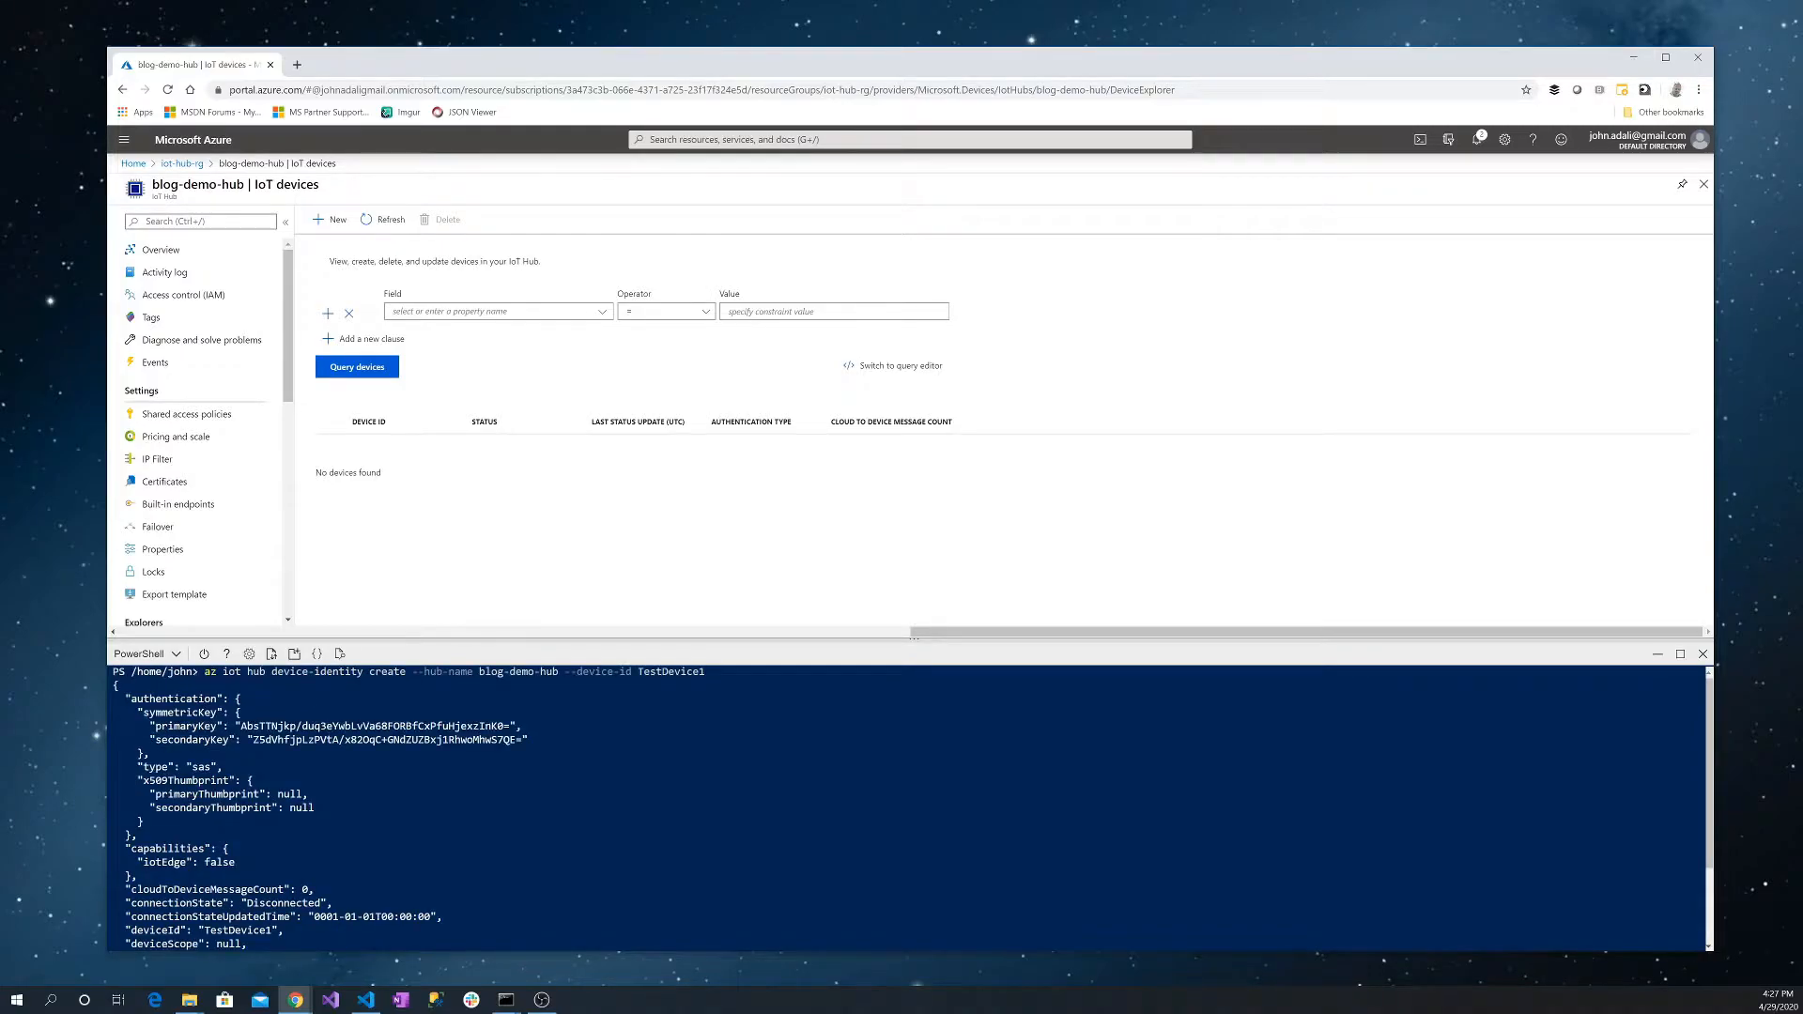
# - Refresh the hub's IoT devices list, clear the Cloud Shell terminal and open the details of TestDevice1
pyautogui.scroll(-3, 906, 808)
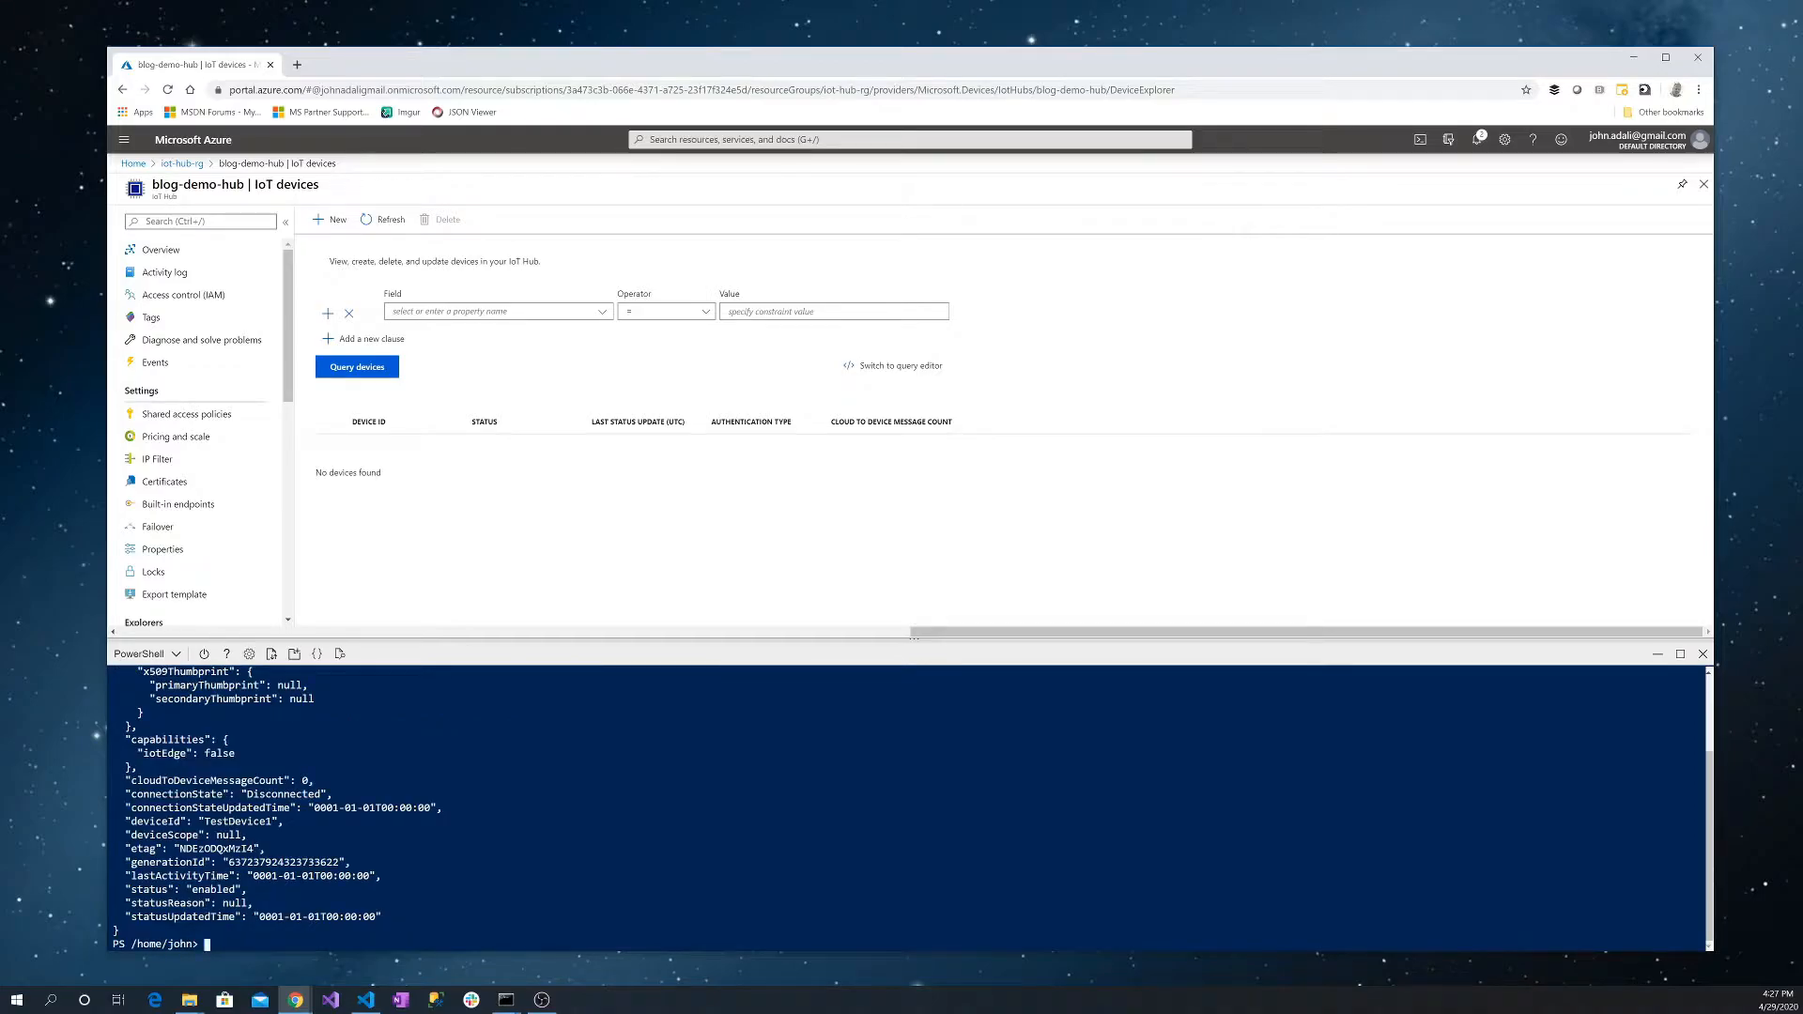
pyautogui.click(379, 224)
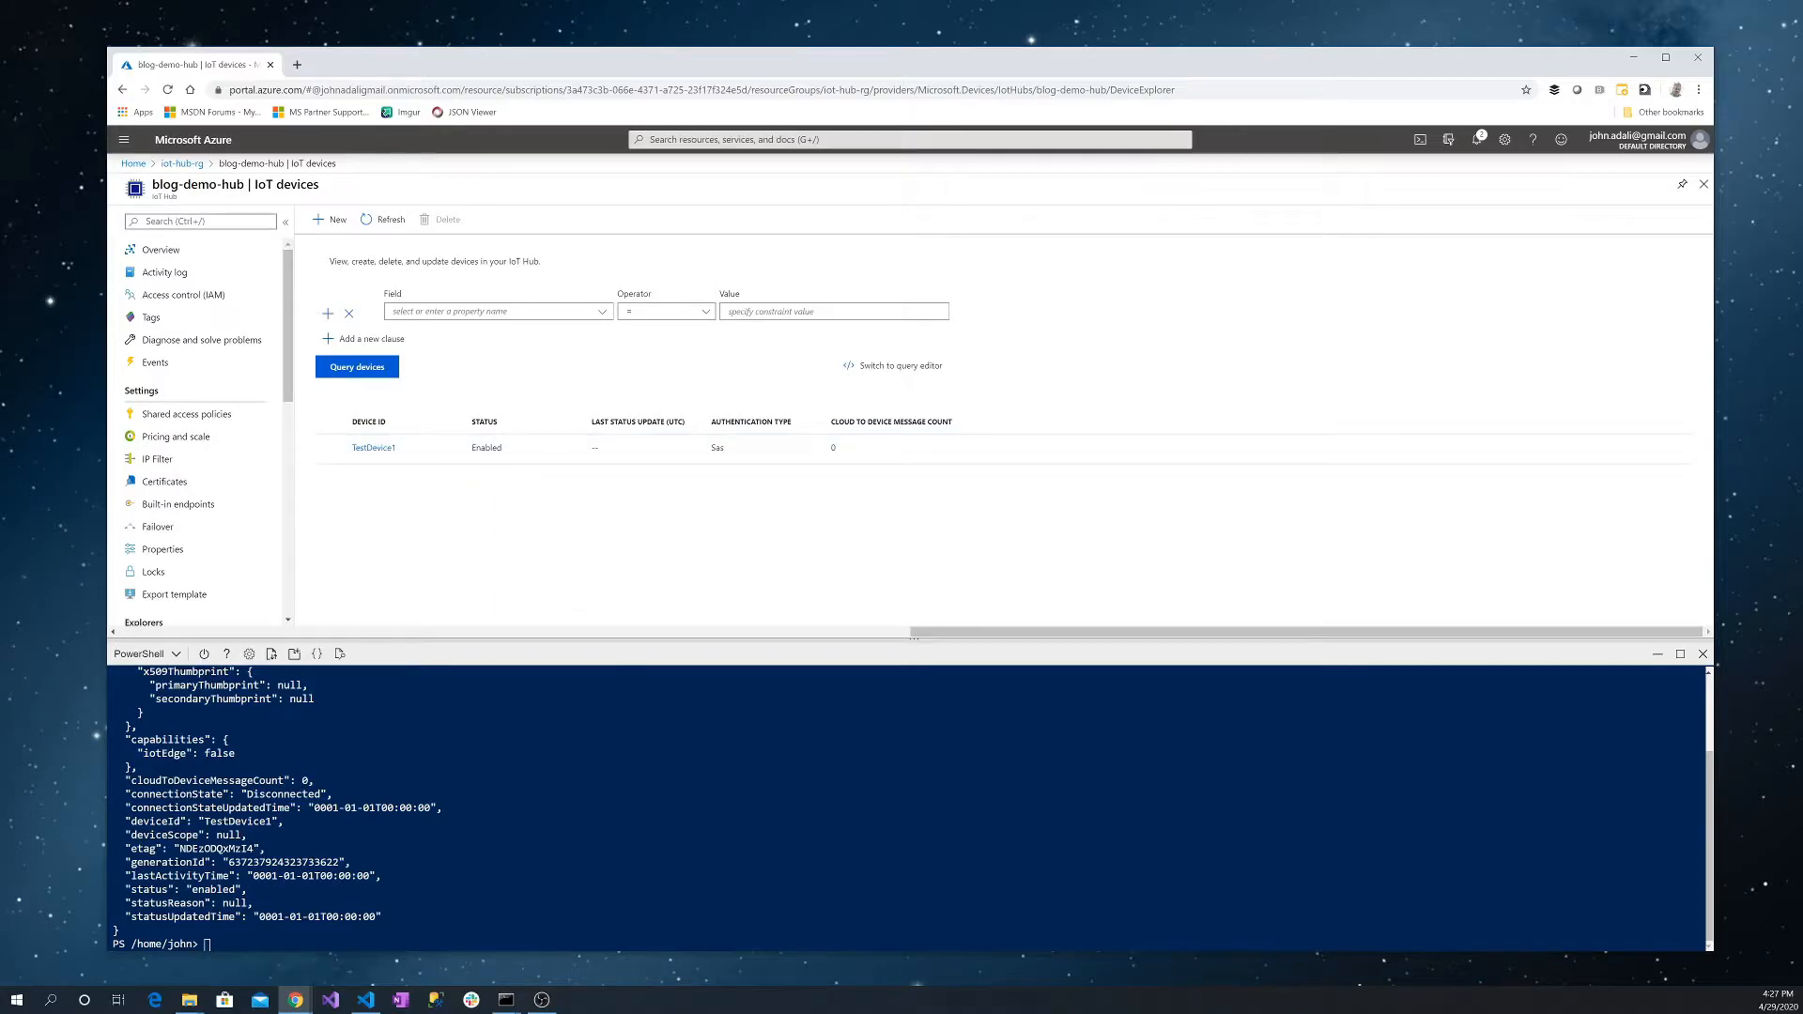
pyautogui.hotkey('ctrl', 'l')
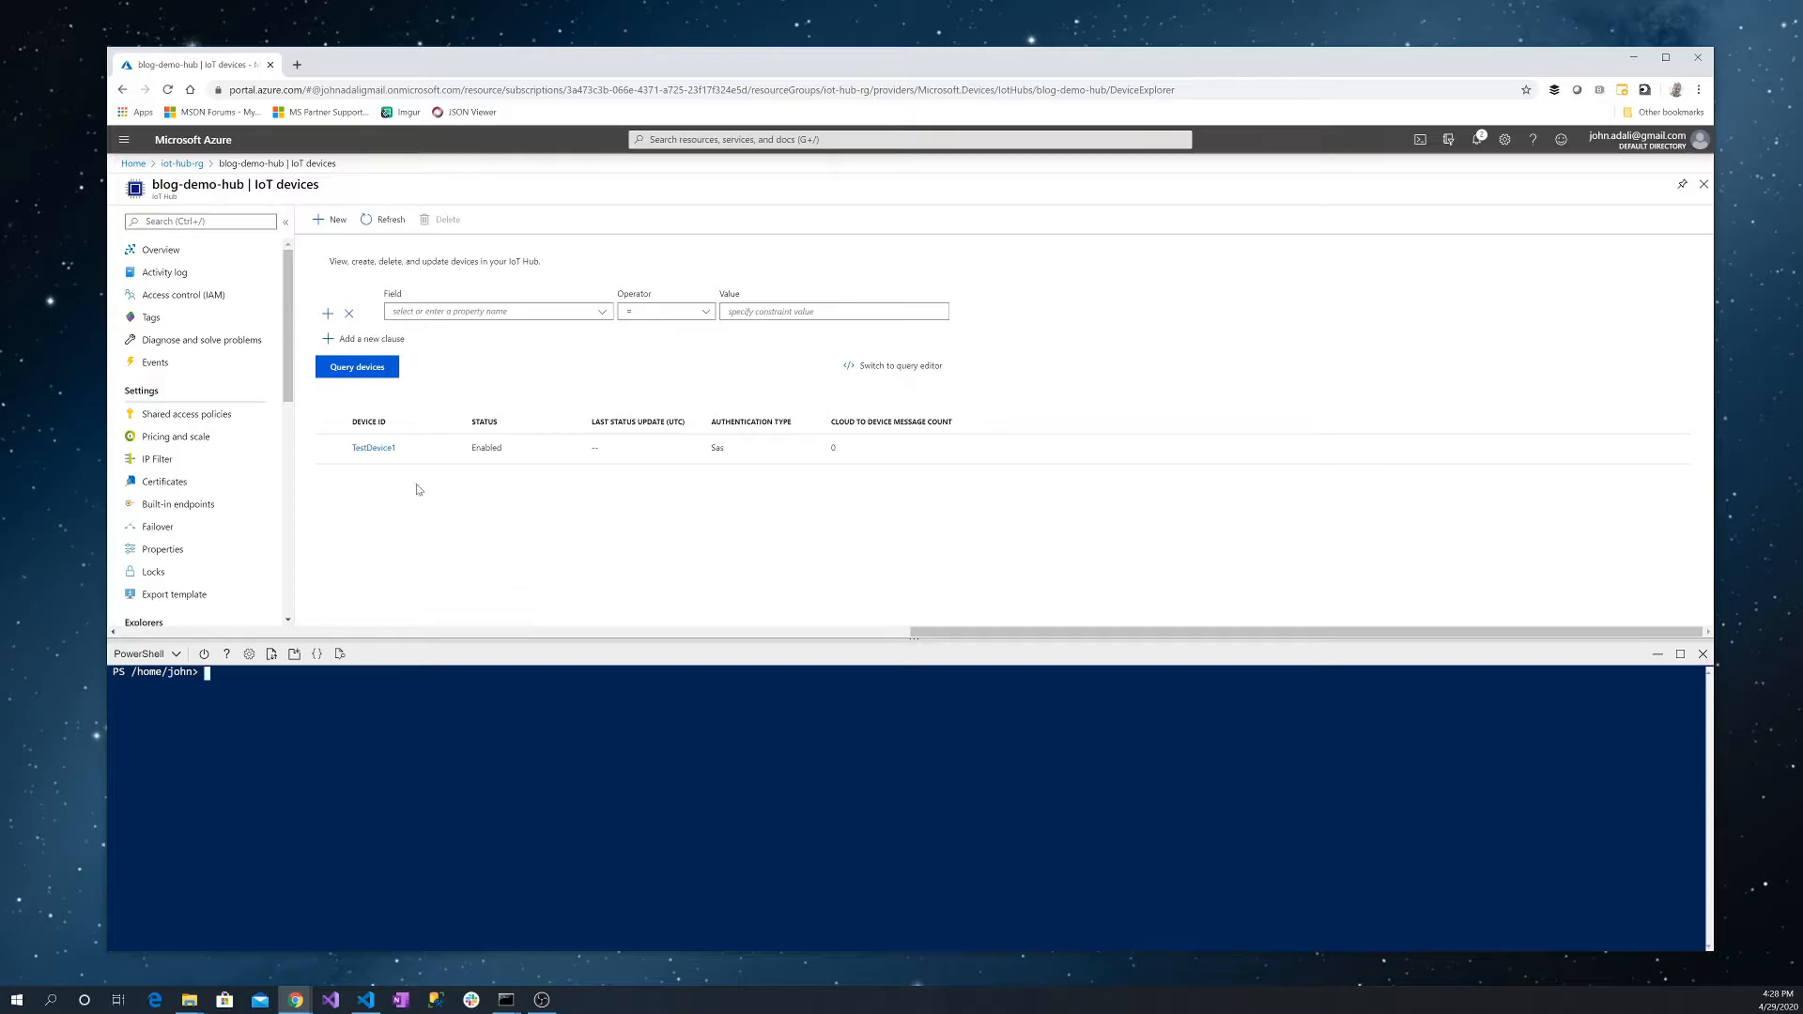
pyautogui.click(373, 448)
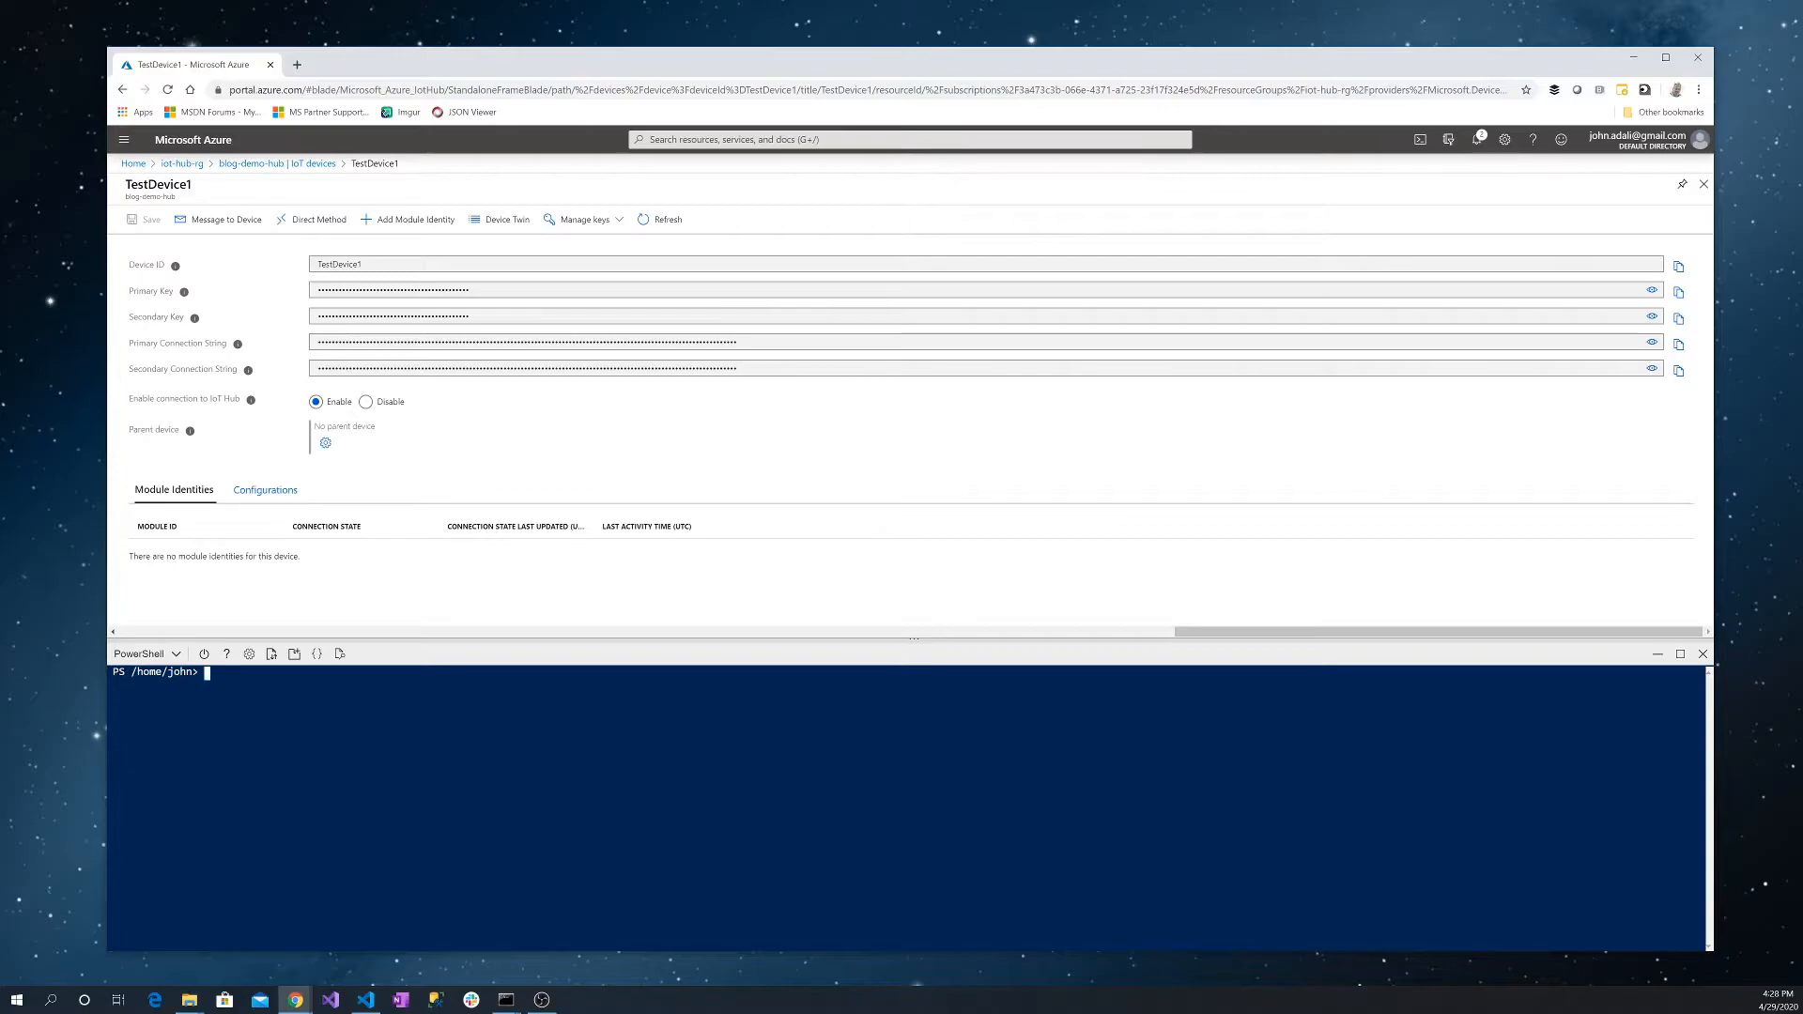
# - Query the device's connection string by running az iot hub device-identity show-connection-string --hub-name blog-demo-hub --device-id TestDevice1 --output table
pyautogui.write('az iot hub device-identity')
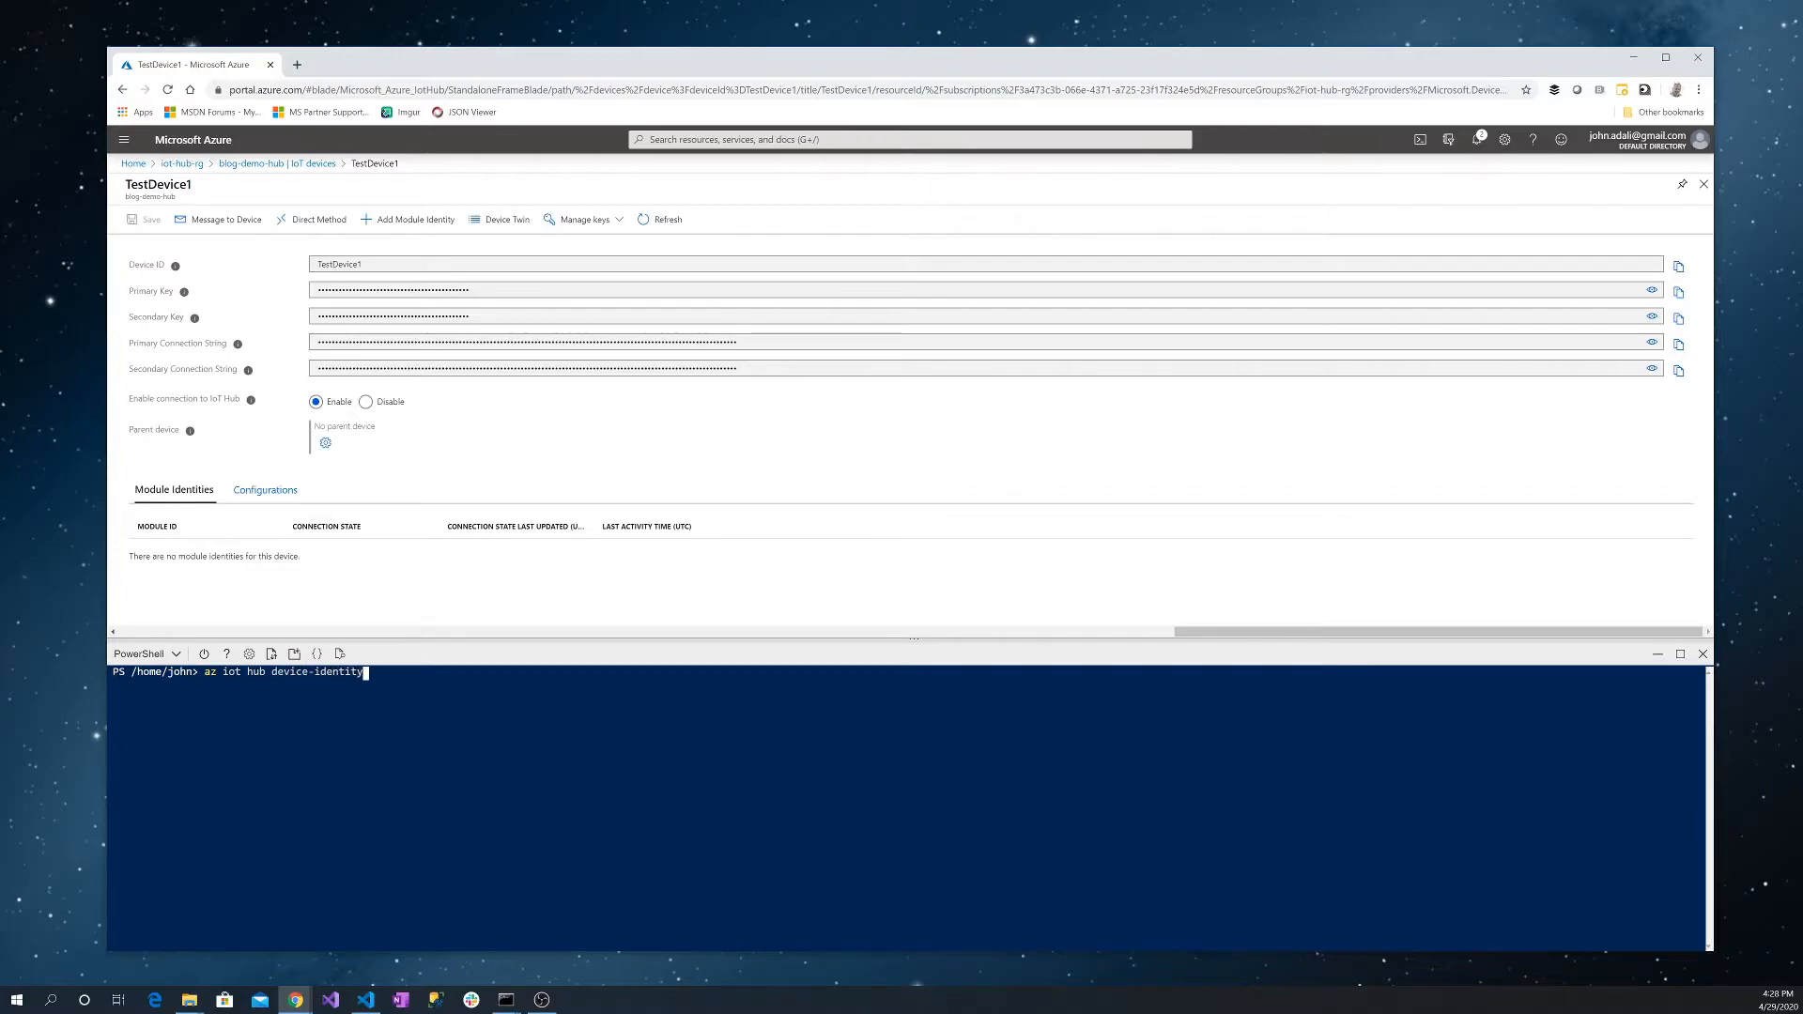
pyautogui.write(' show-connection-string --hub-name blog-demo-hub ')
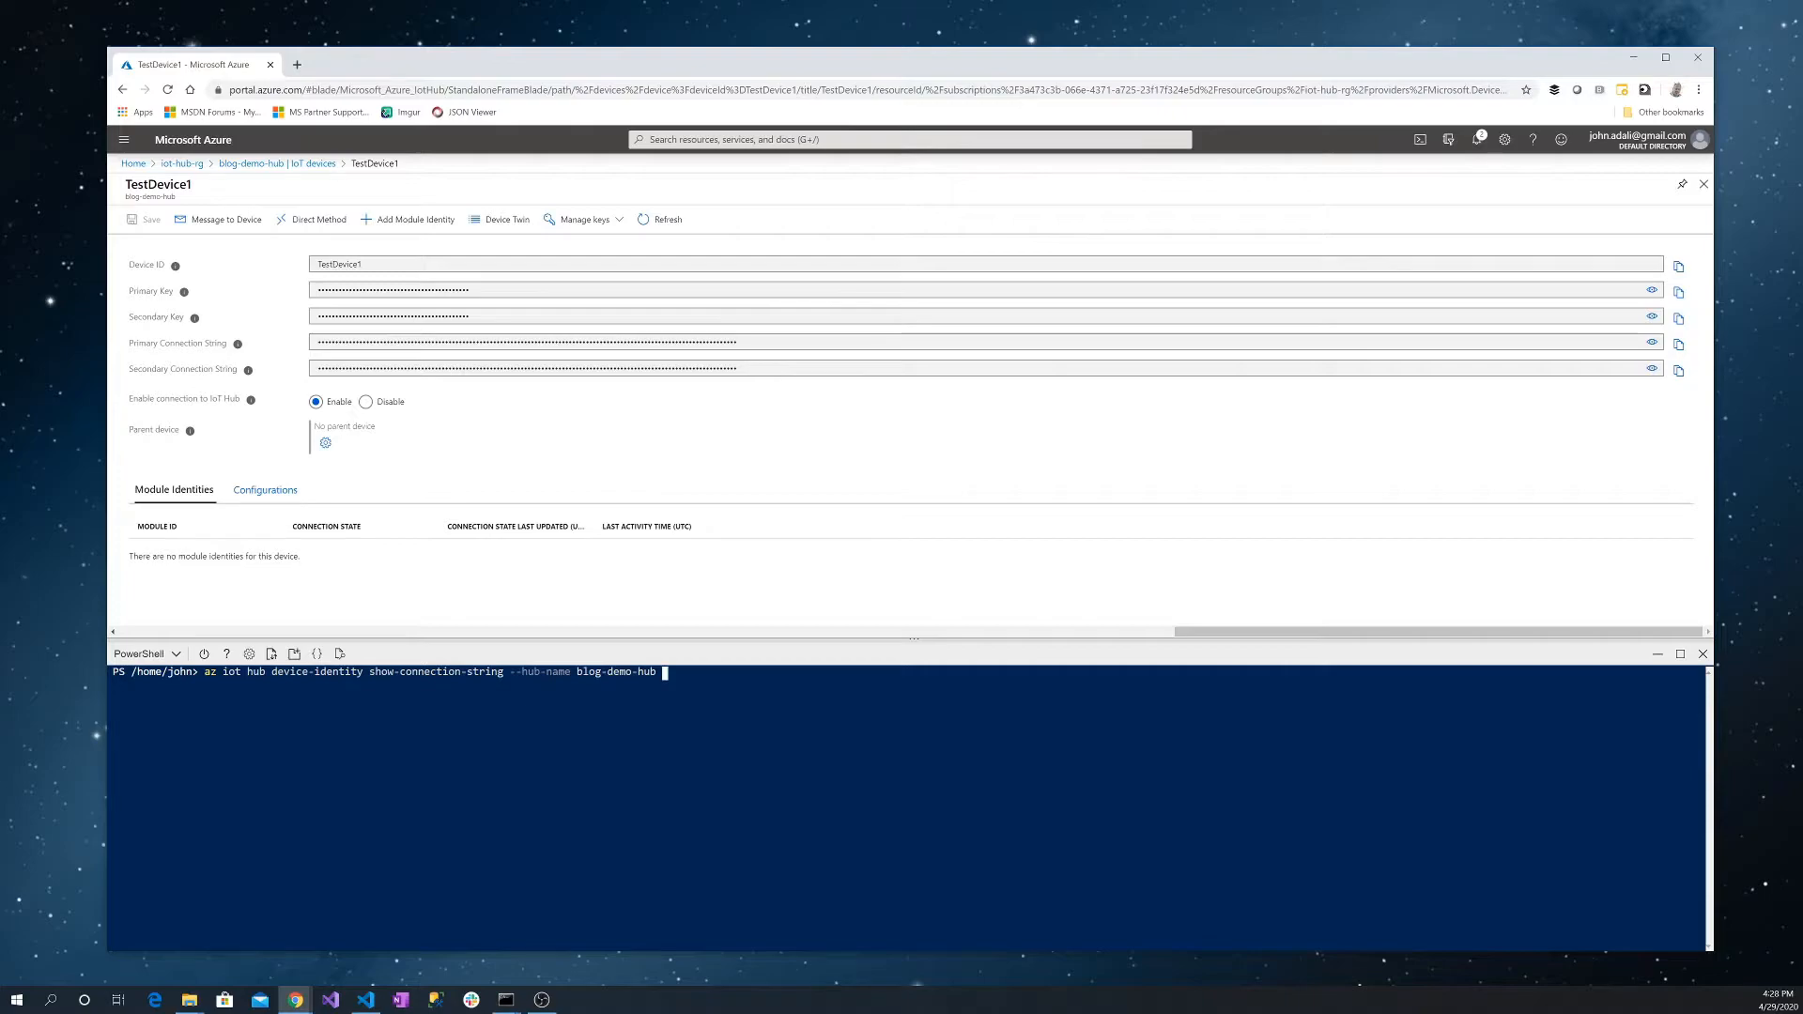
pyautogui.write('--')
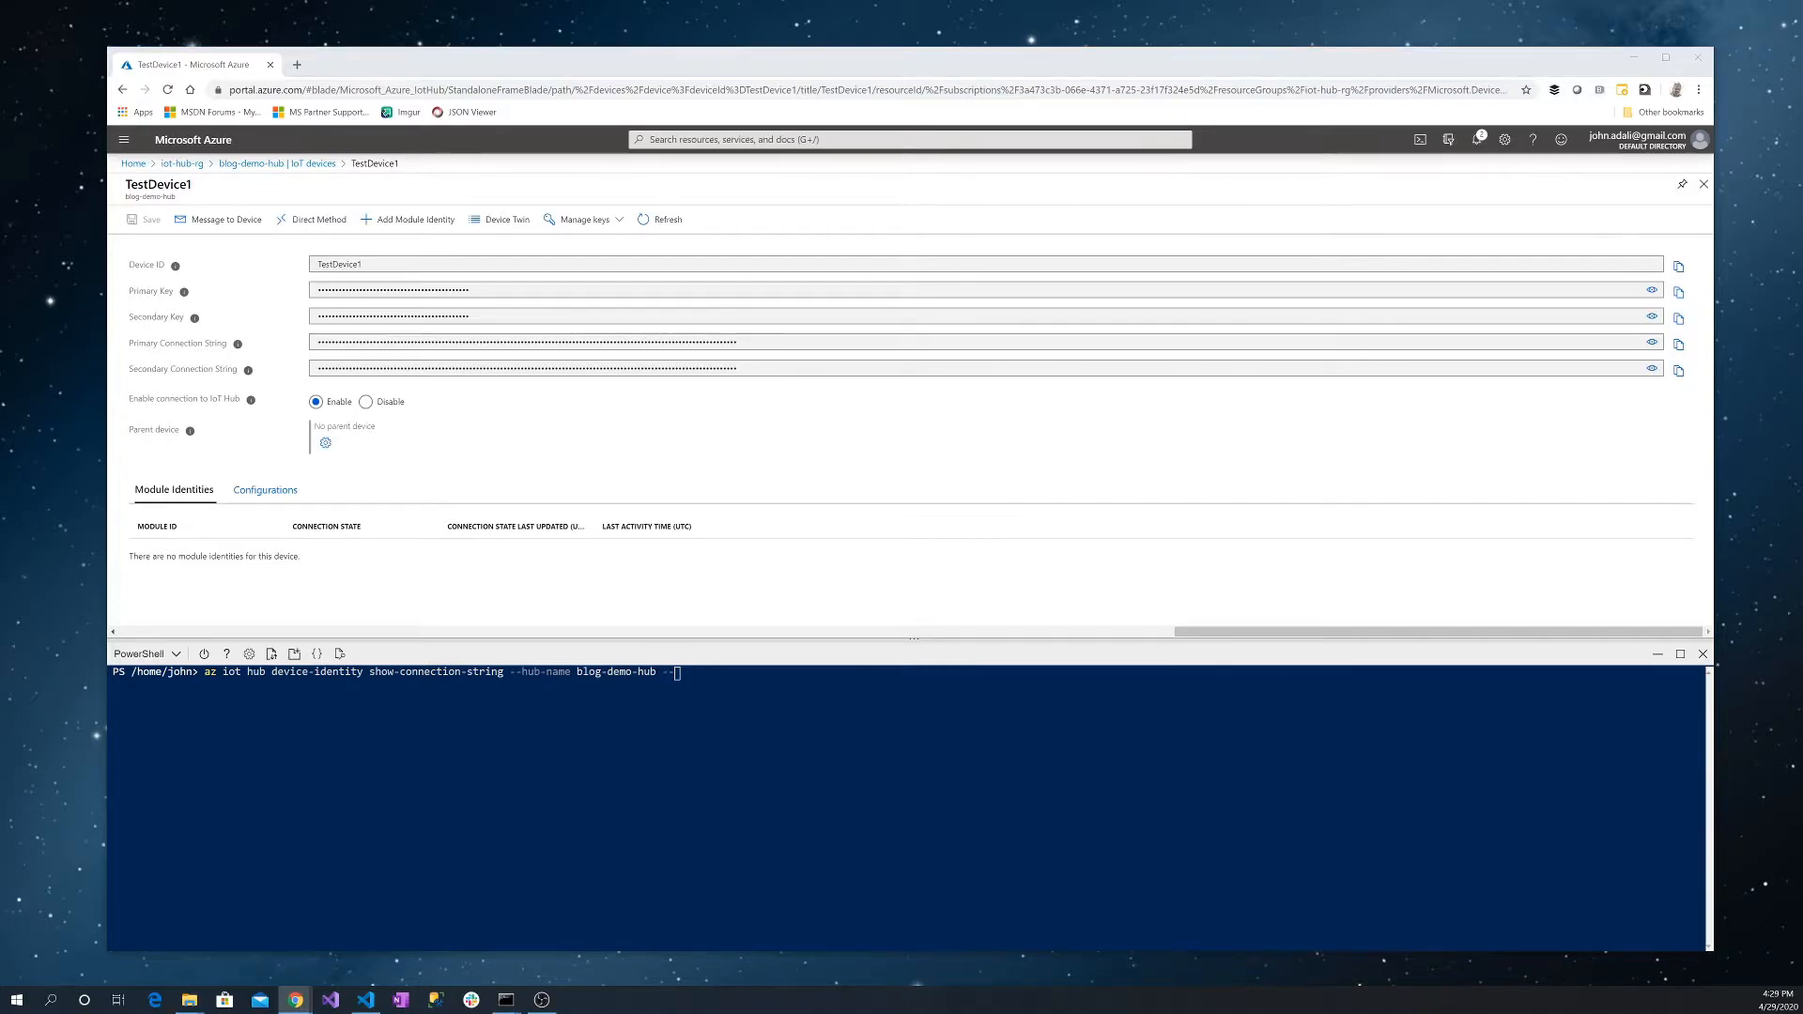
pyautogui.write('device-id')
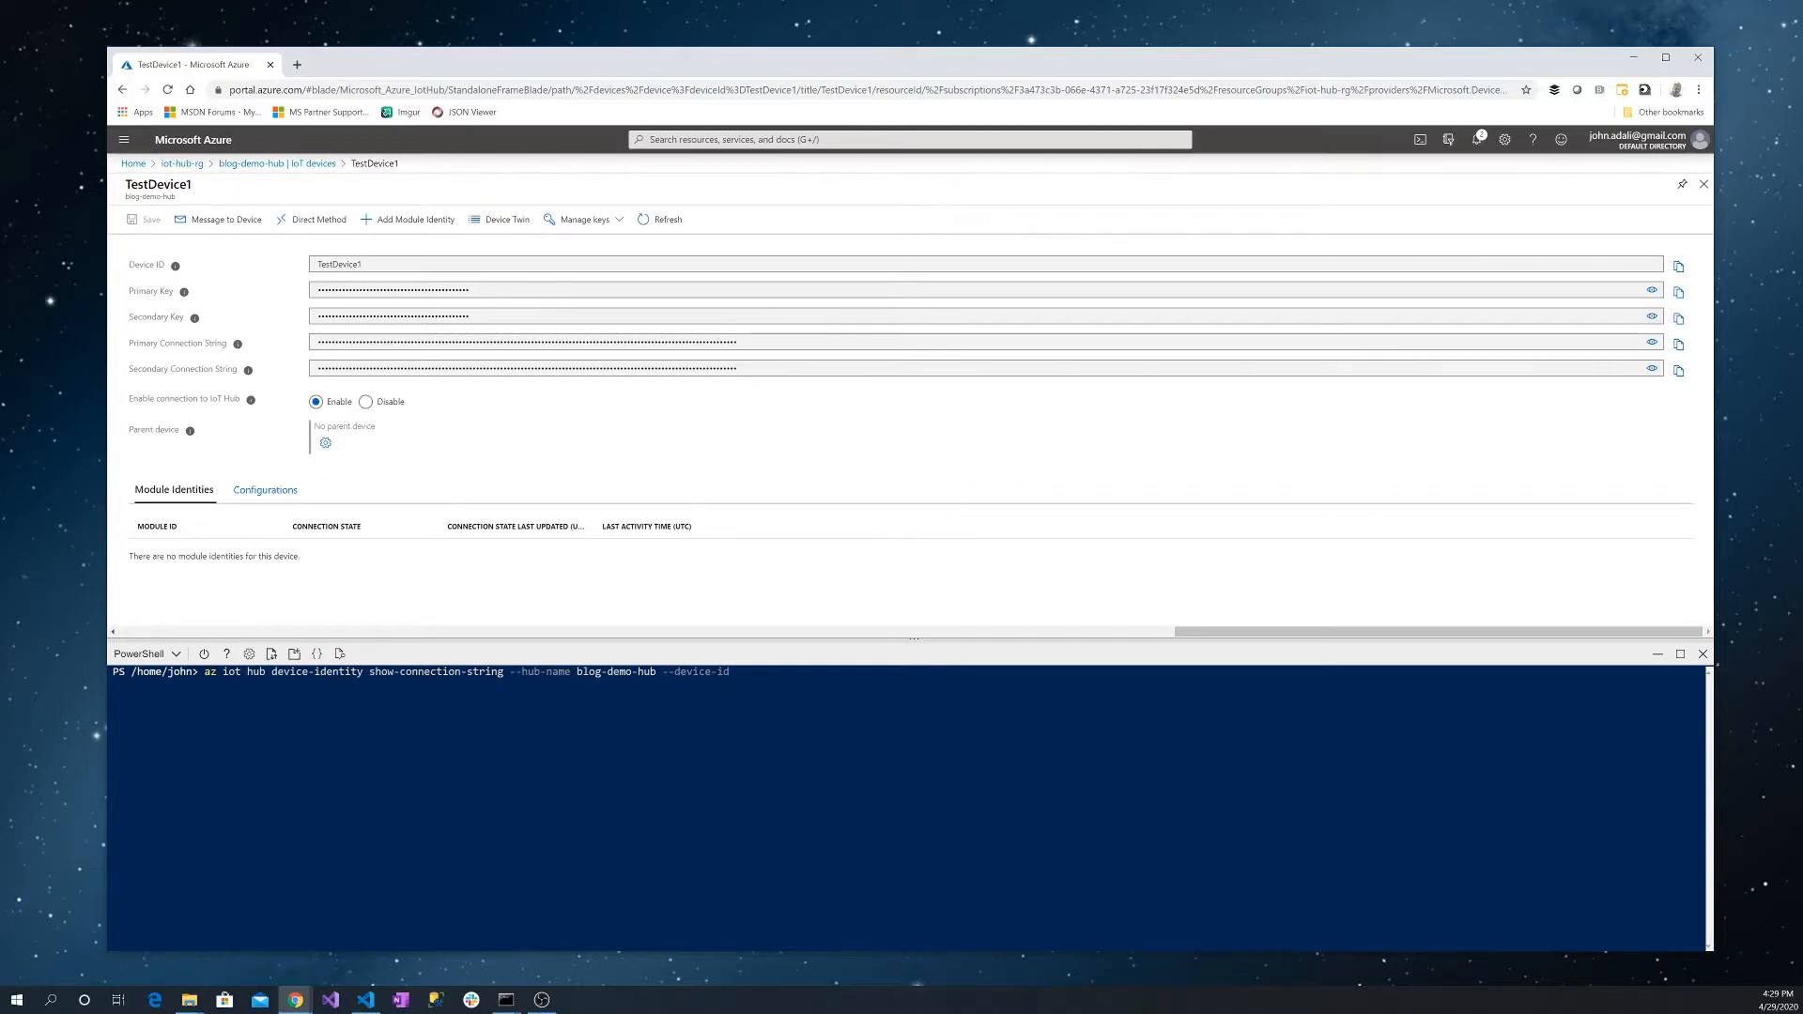
pyautogui.write(' TestDevice1 --opu')
pyautogui.press('BackSpace')
pyautogui.press('BackSpace')
pyautogui.write('utput table')
pyautogui.press('Return')
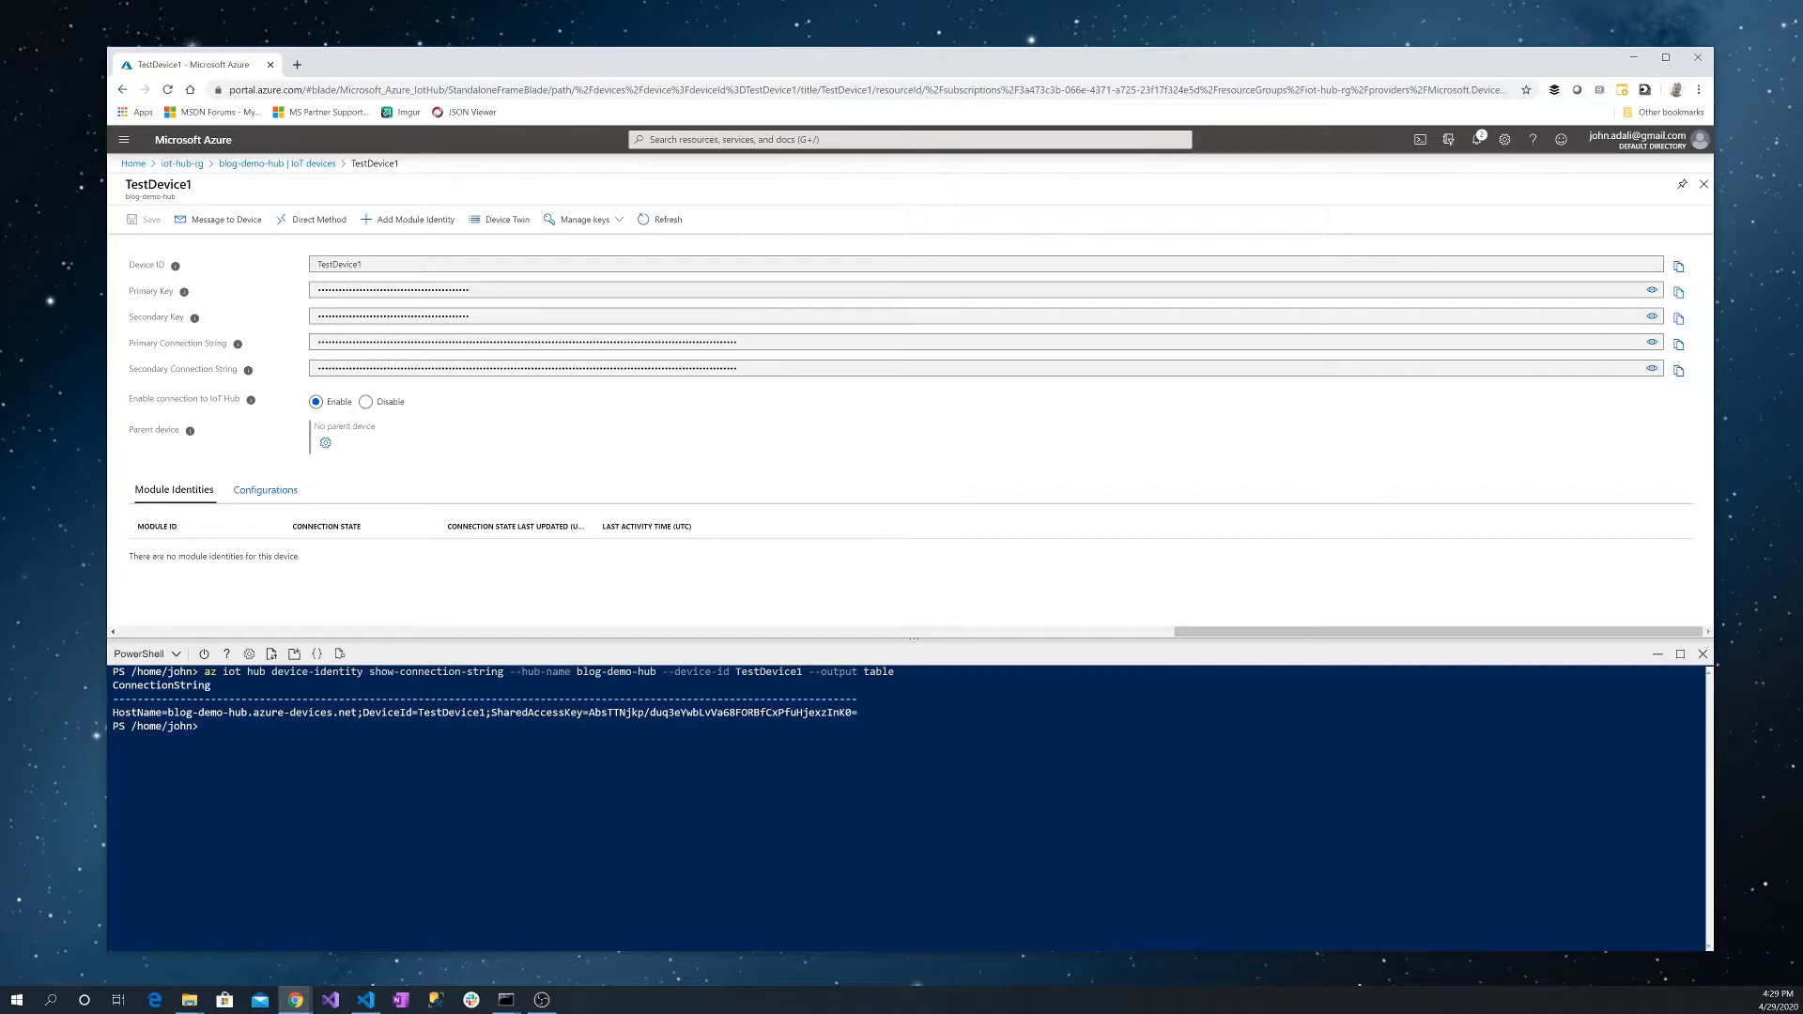
# - Copy the device's connection string from the terminal output, switch to the text editor window and return to Cloud Shell
pyautogui.moveTo(112, 712); pyautogui.dragTo(857, 712)
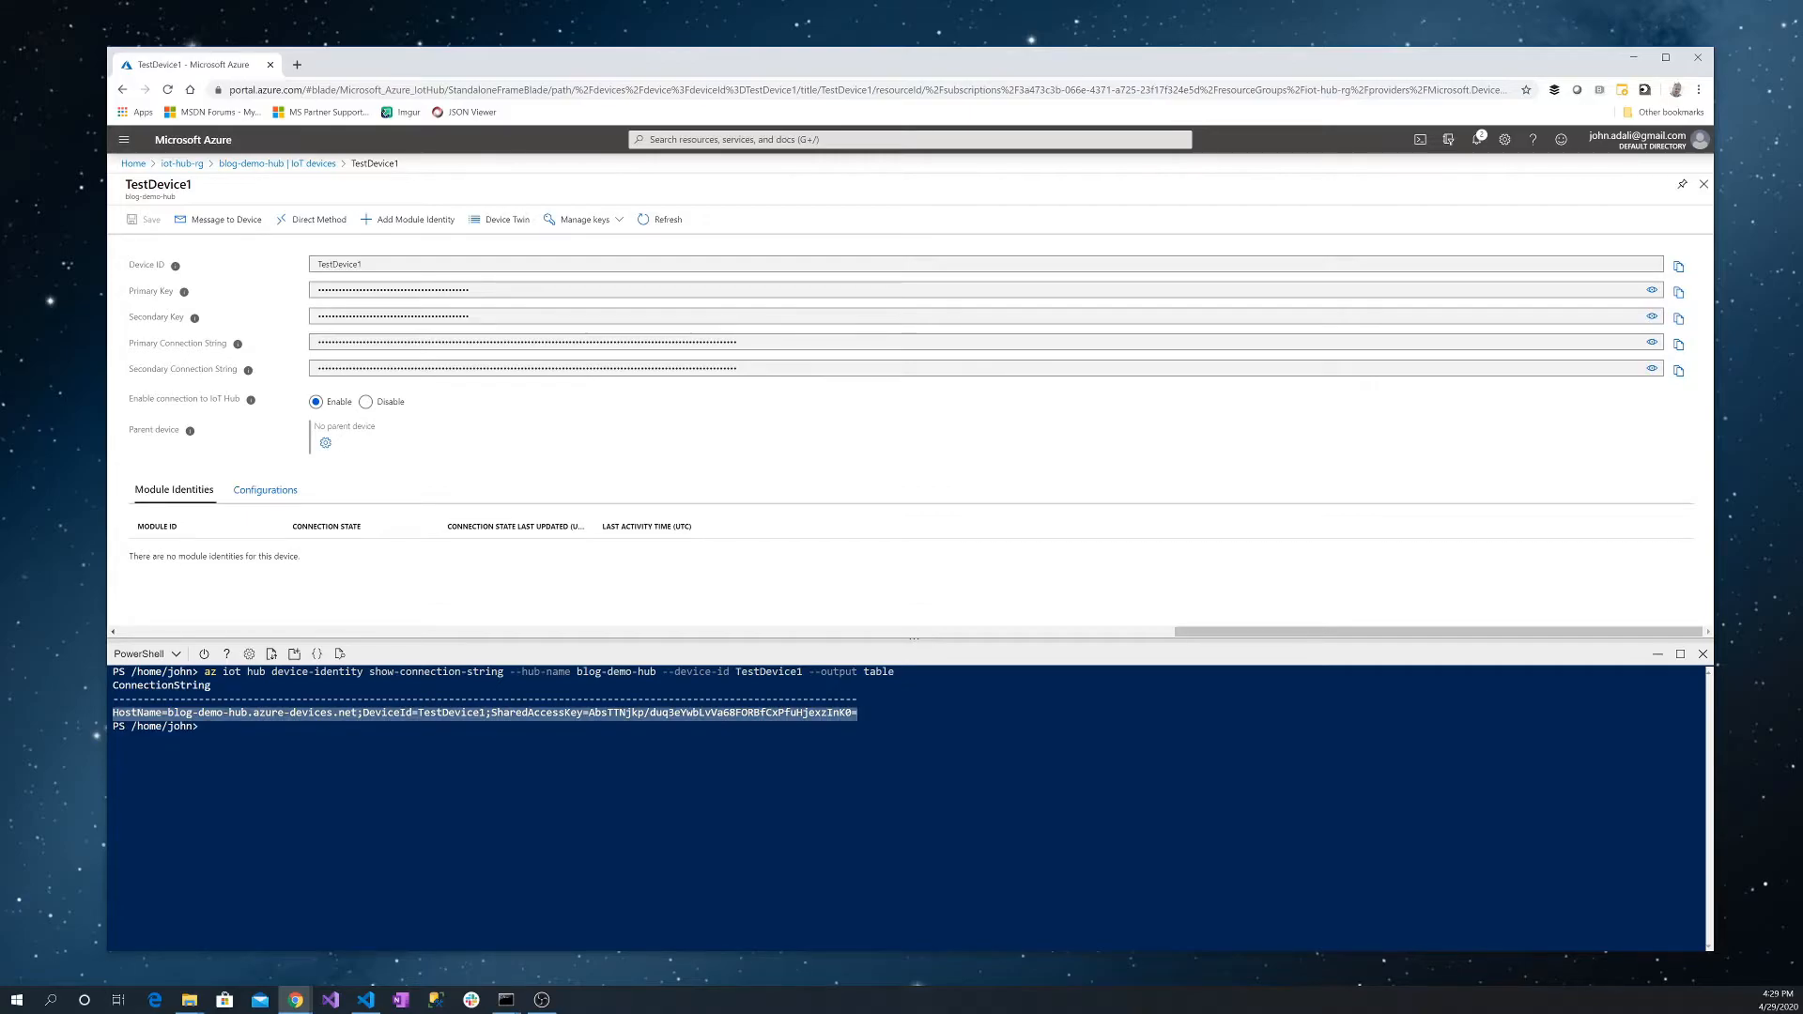
pyautogui.hotkey('ctrl', 'c')
pyautogui.hotkey('alt', 'Tab')
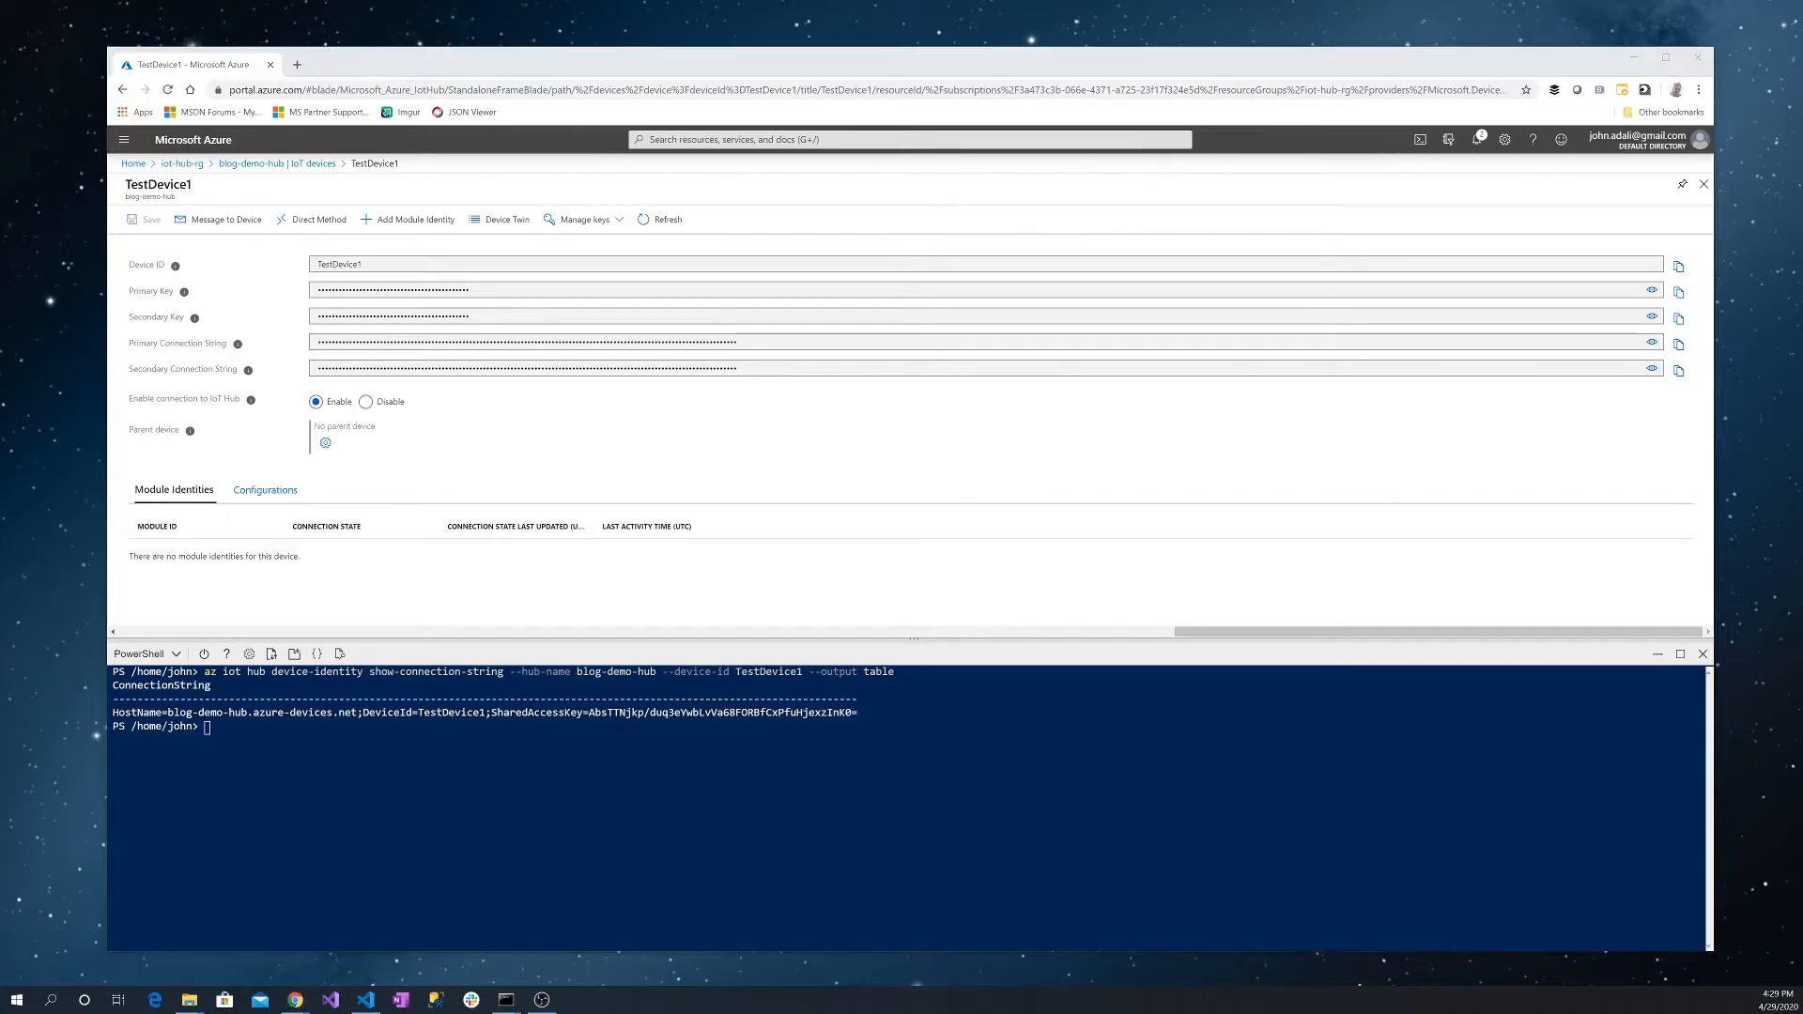
pyautogui.press('Return')
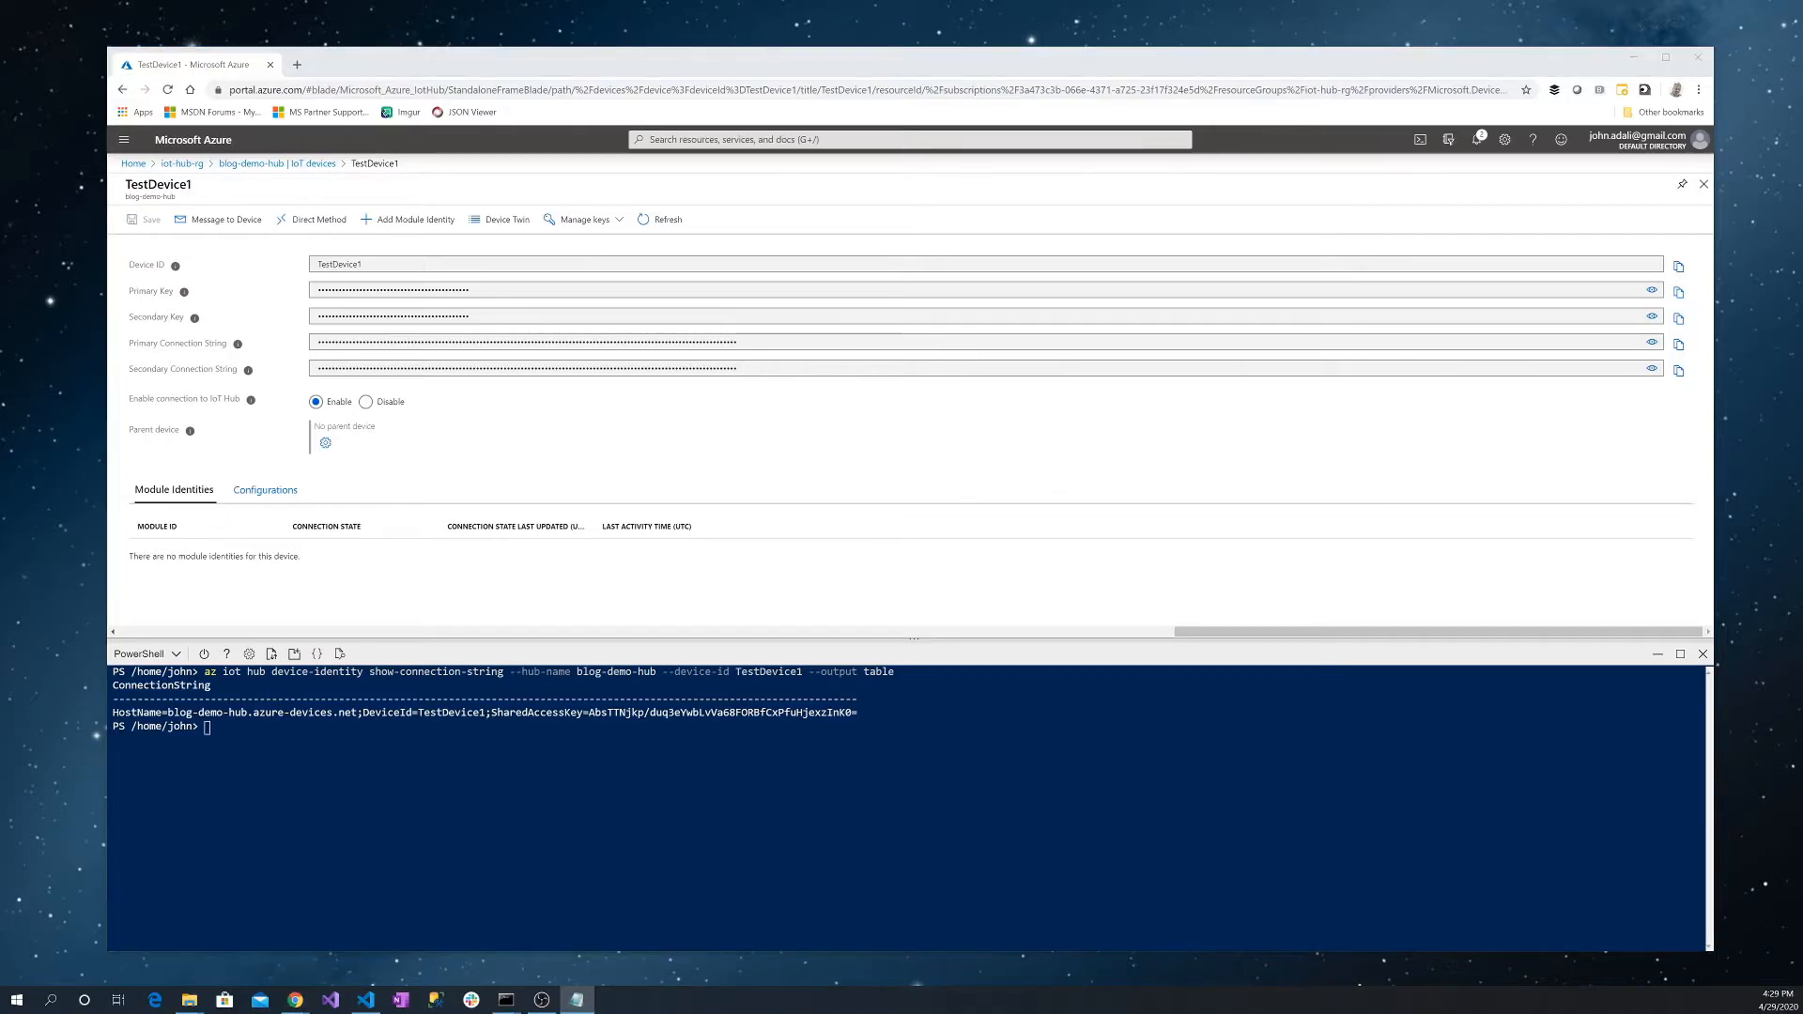
pyautogui.hotkey('alt', 'Tab')
pyautogui.hotkey('alt', 'Tab')
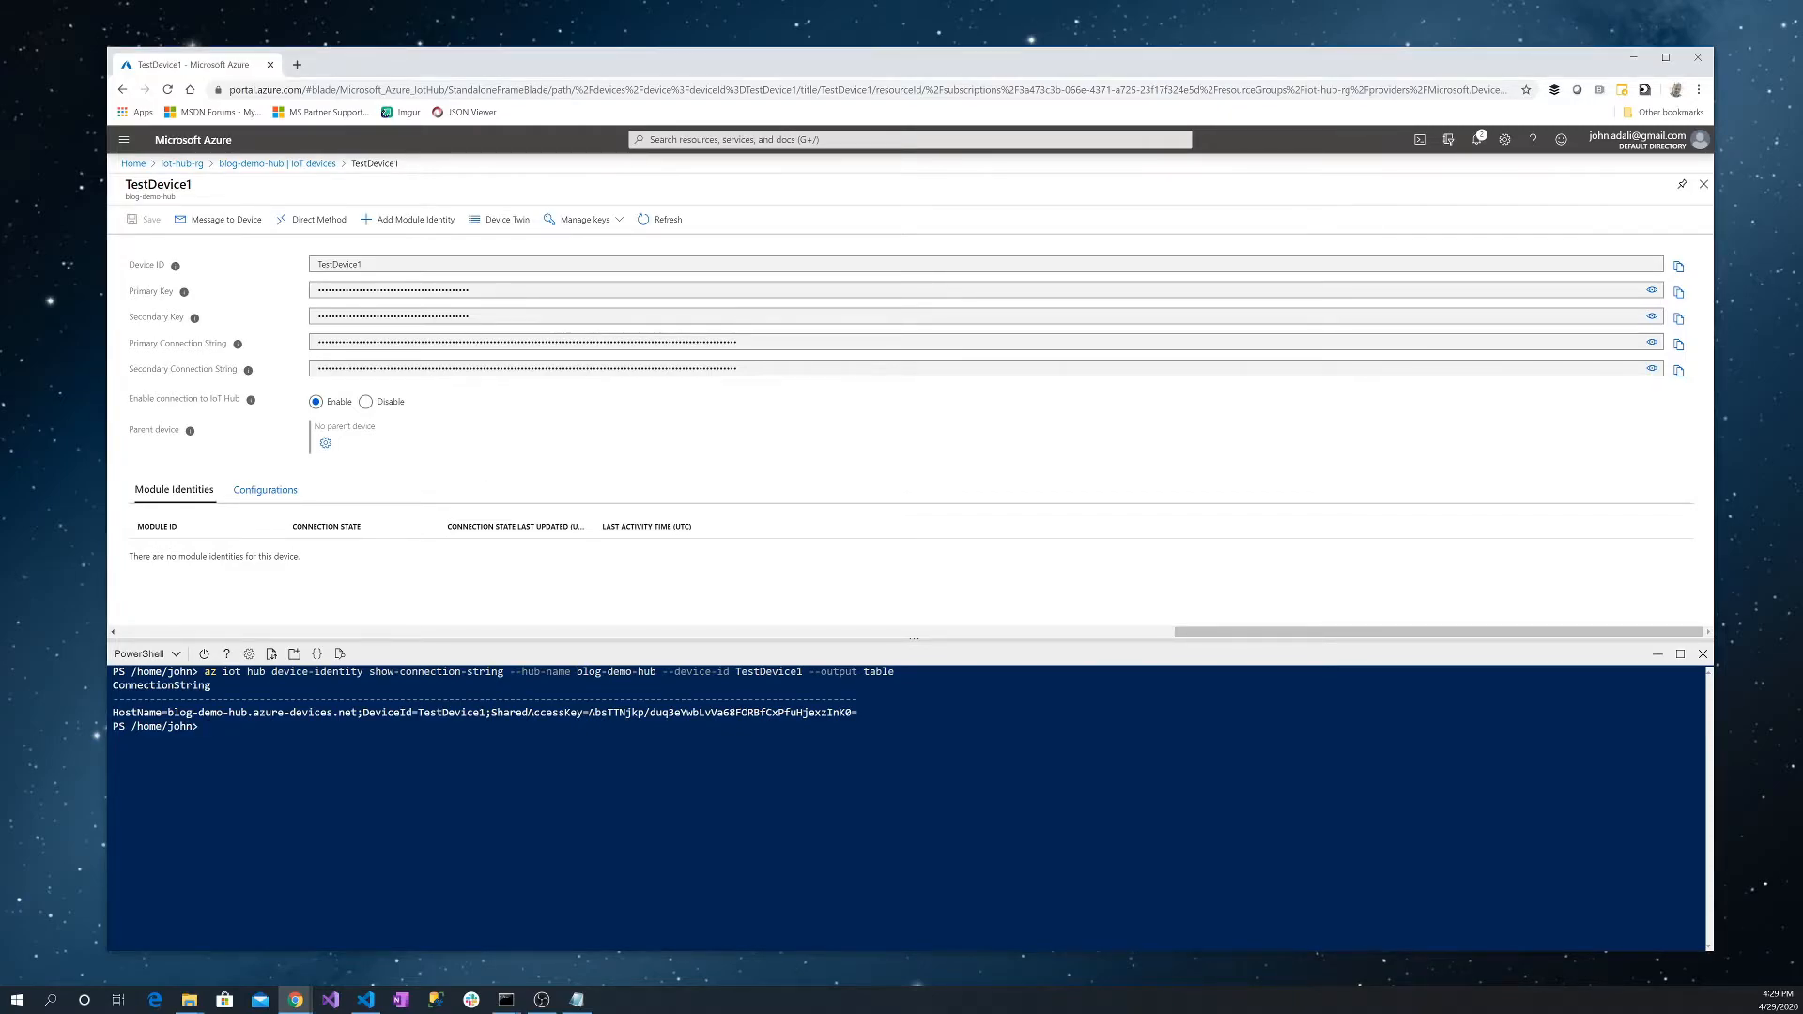
# - Query the hub's Event Hubs-compatible endpoint by running az iot hub show --query properties.eventHubEndpoints.events.endpoint --name blog-demo-hub
pyautogui.write('az ')
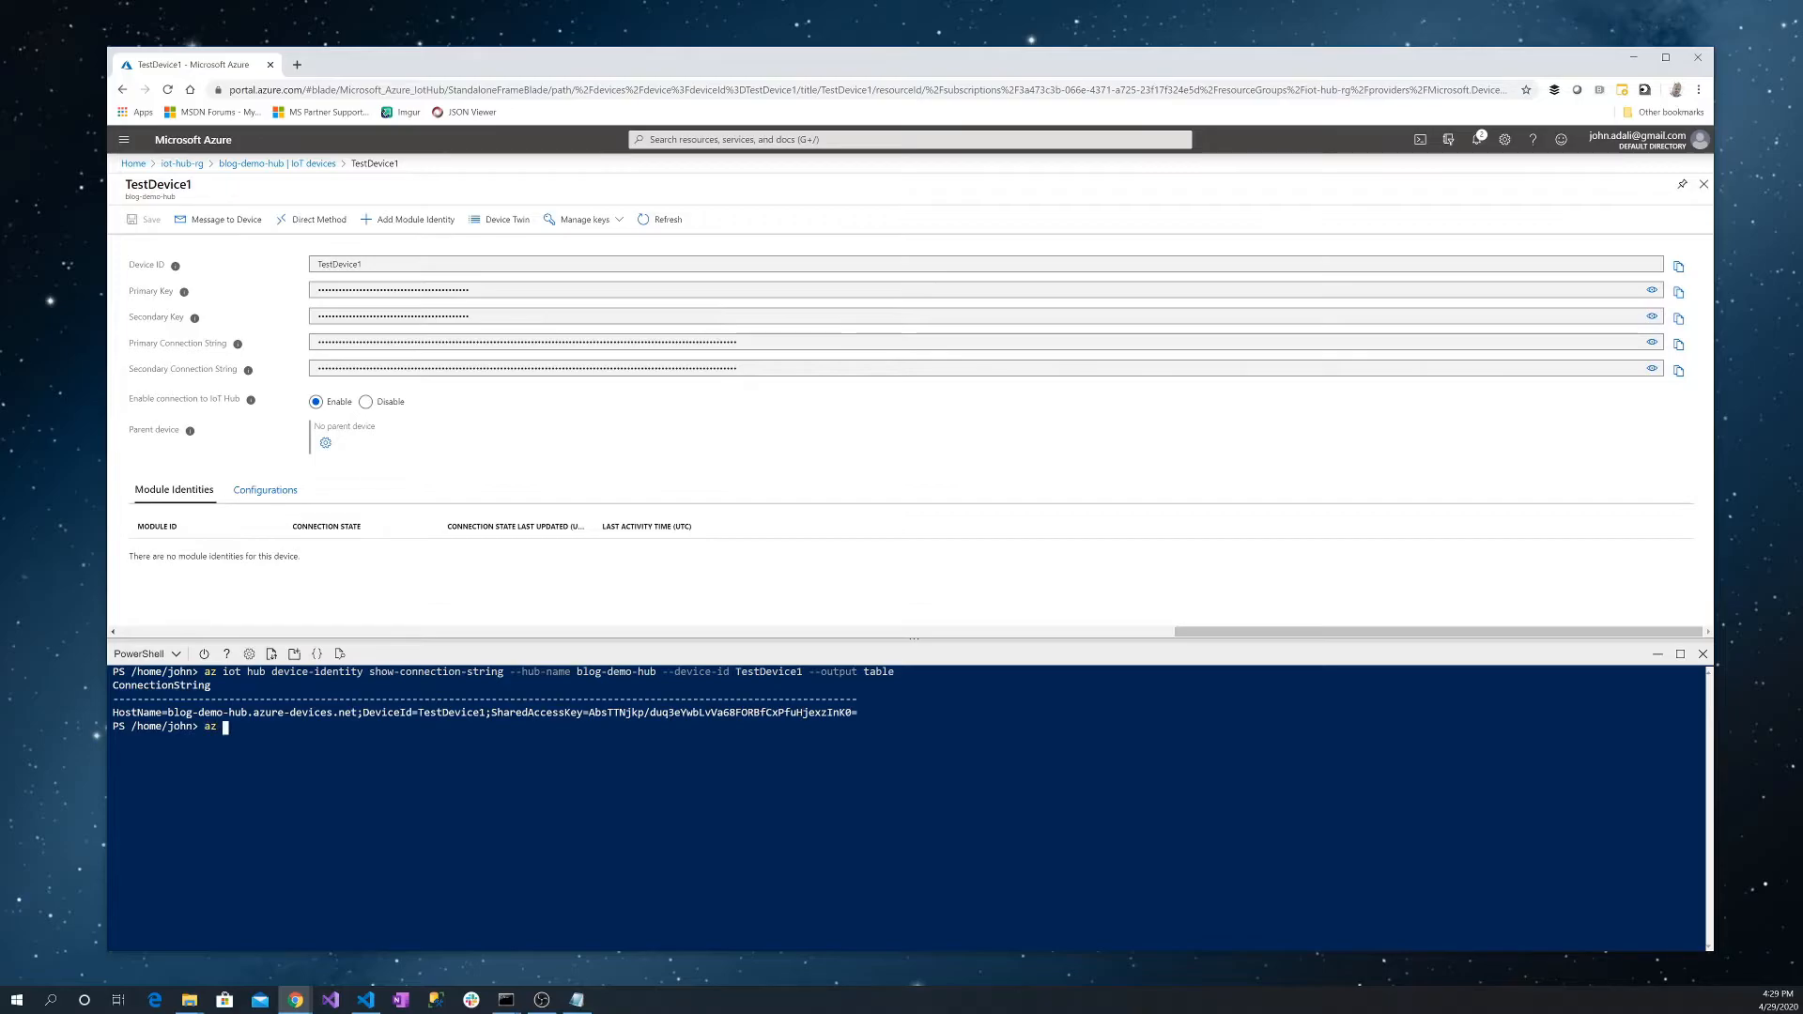
pyautogui.write('iot hub show ')
pyautogui.write('--query')
pyautogui.write(' p')
pyautogui.write('roperties')
pyautogui.write('.eventHubEndpo')
pyautogui.write('ints')
pyautogui.write('ven')
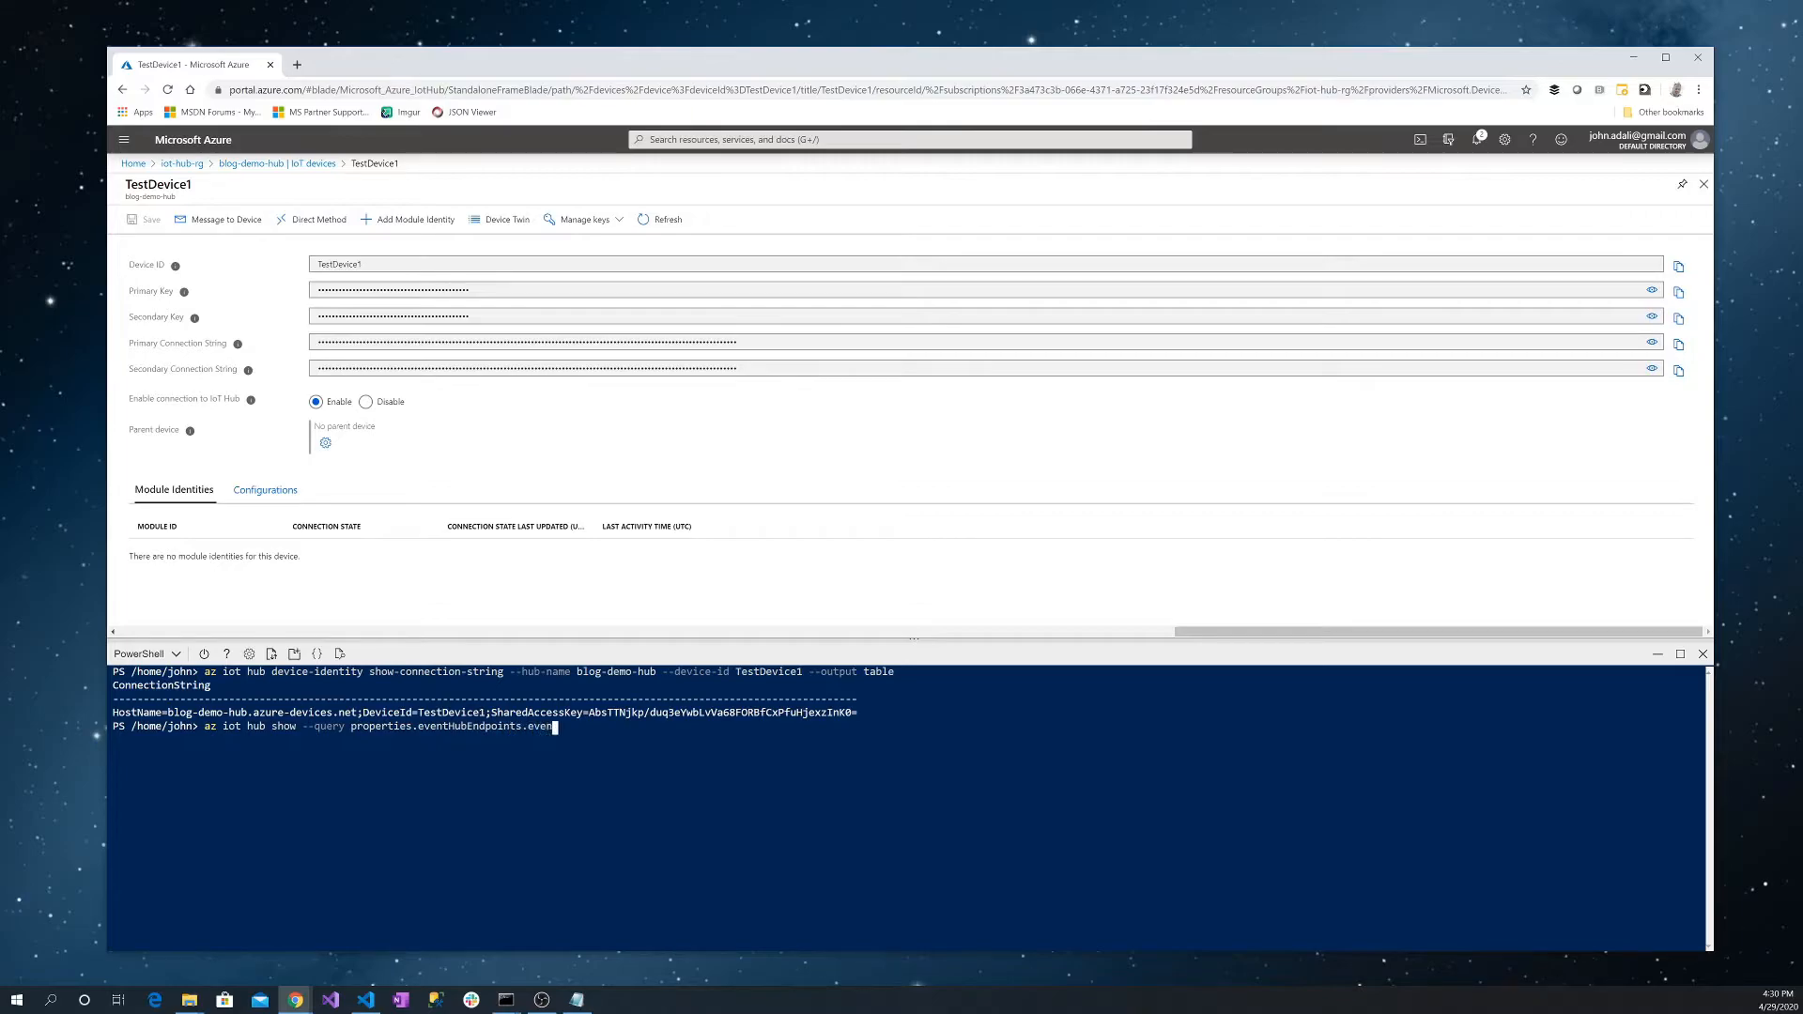
pyautogui.write('ts.endpoint')
pyautogui.hotkey('alt', 'Tab')
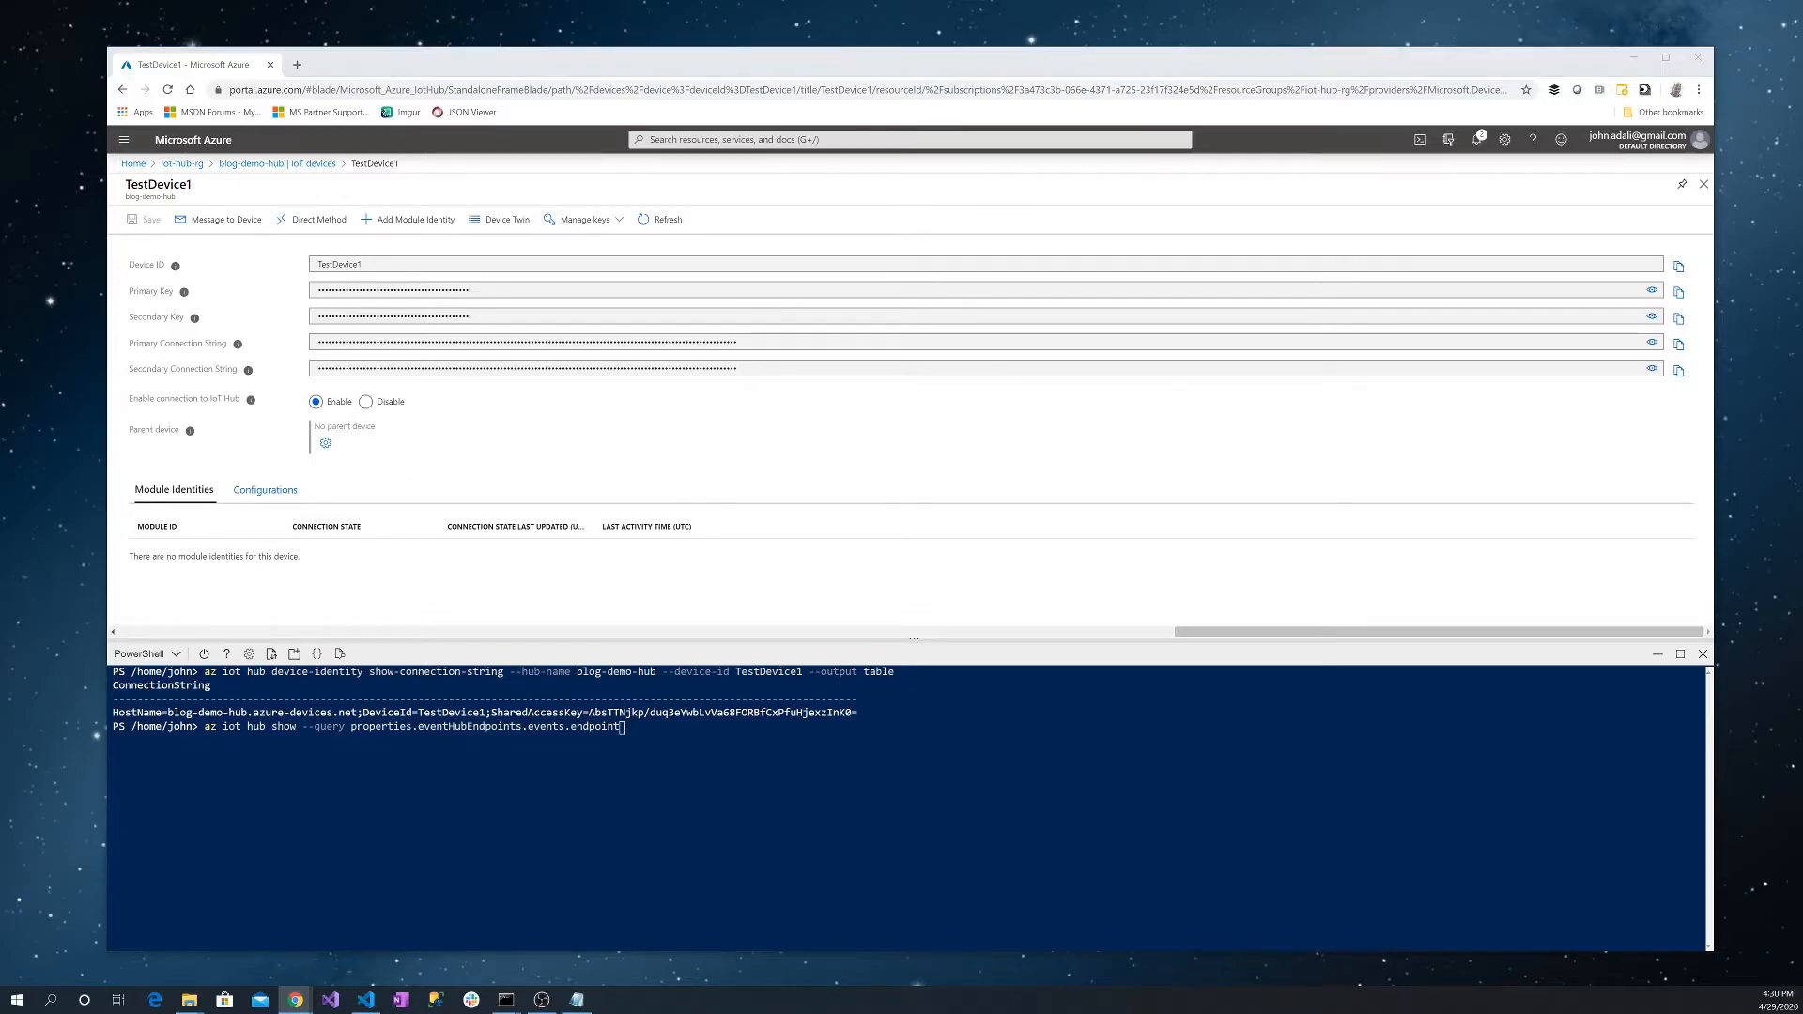
pyautogui.hotkey('alt', 'Tab')
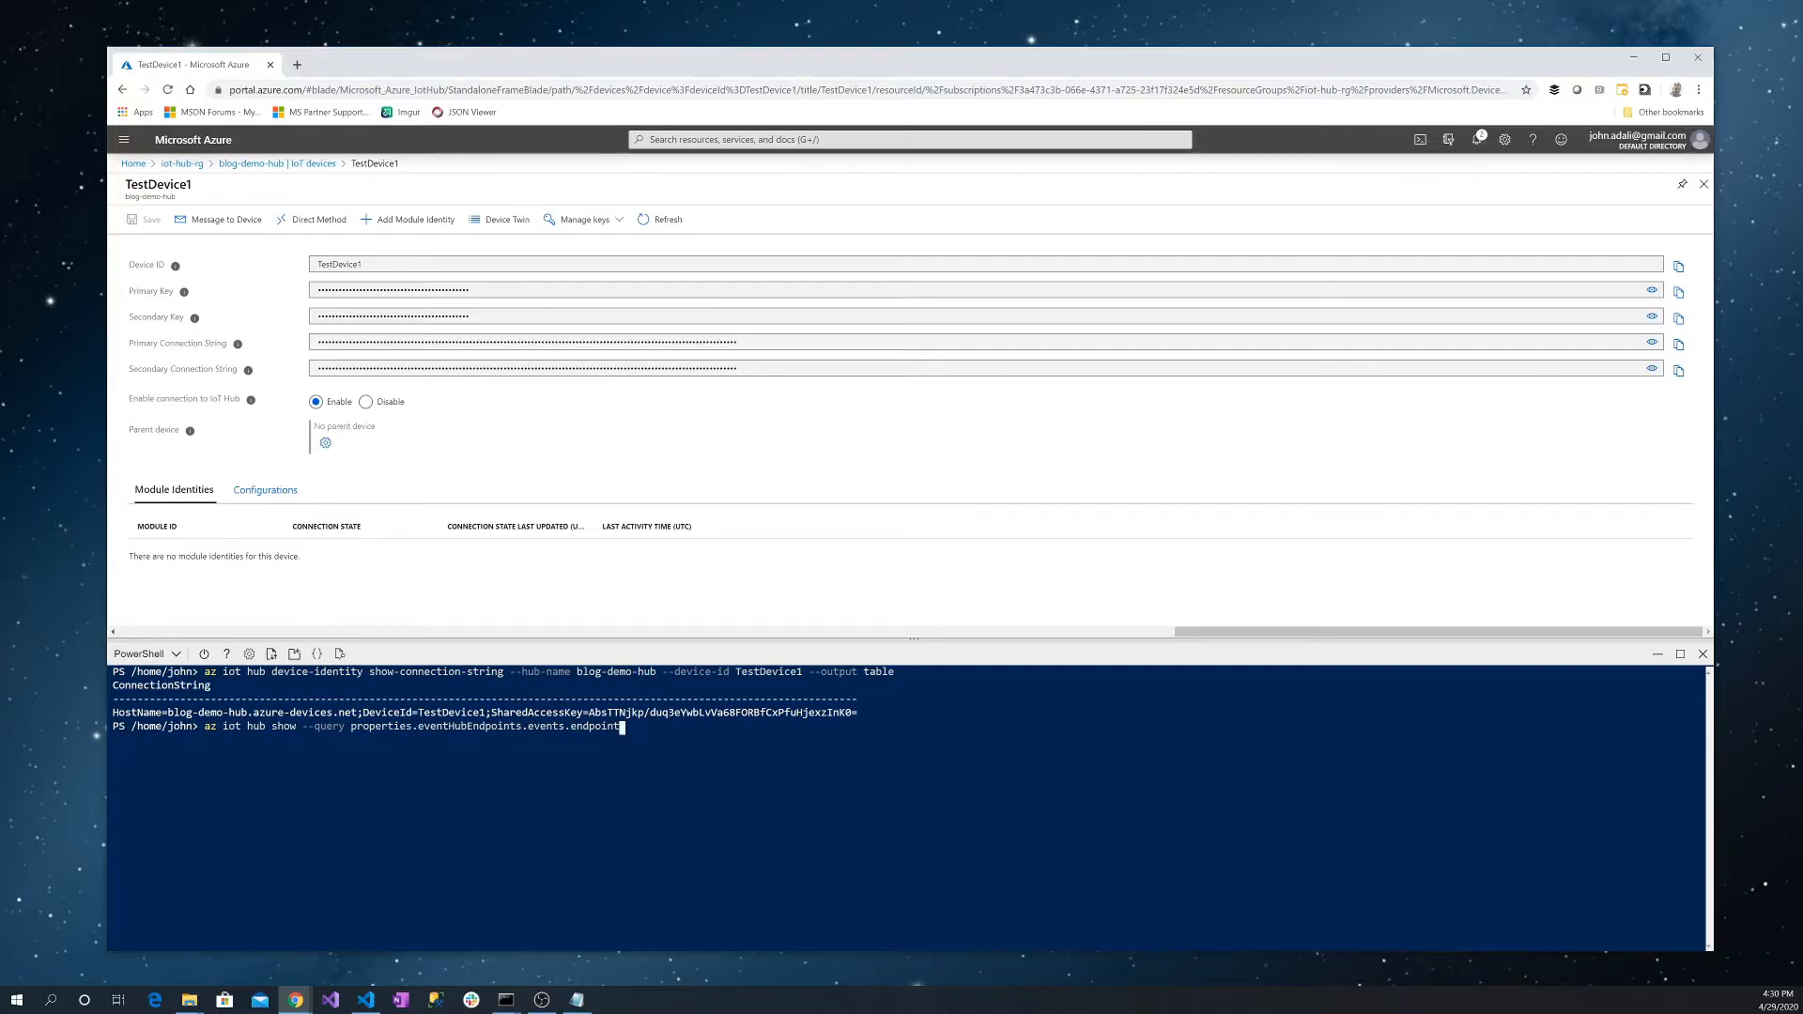
pyautogui.write('--name blog-demo-hub')
pyautogui.press('Return')
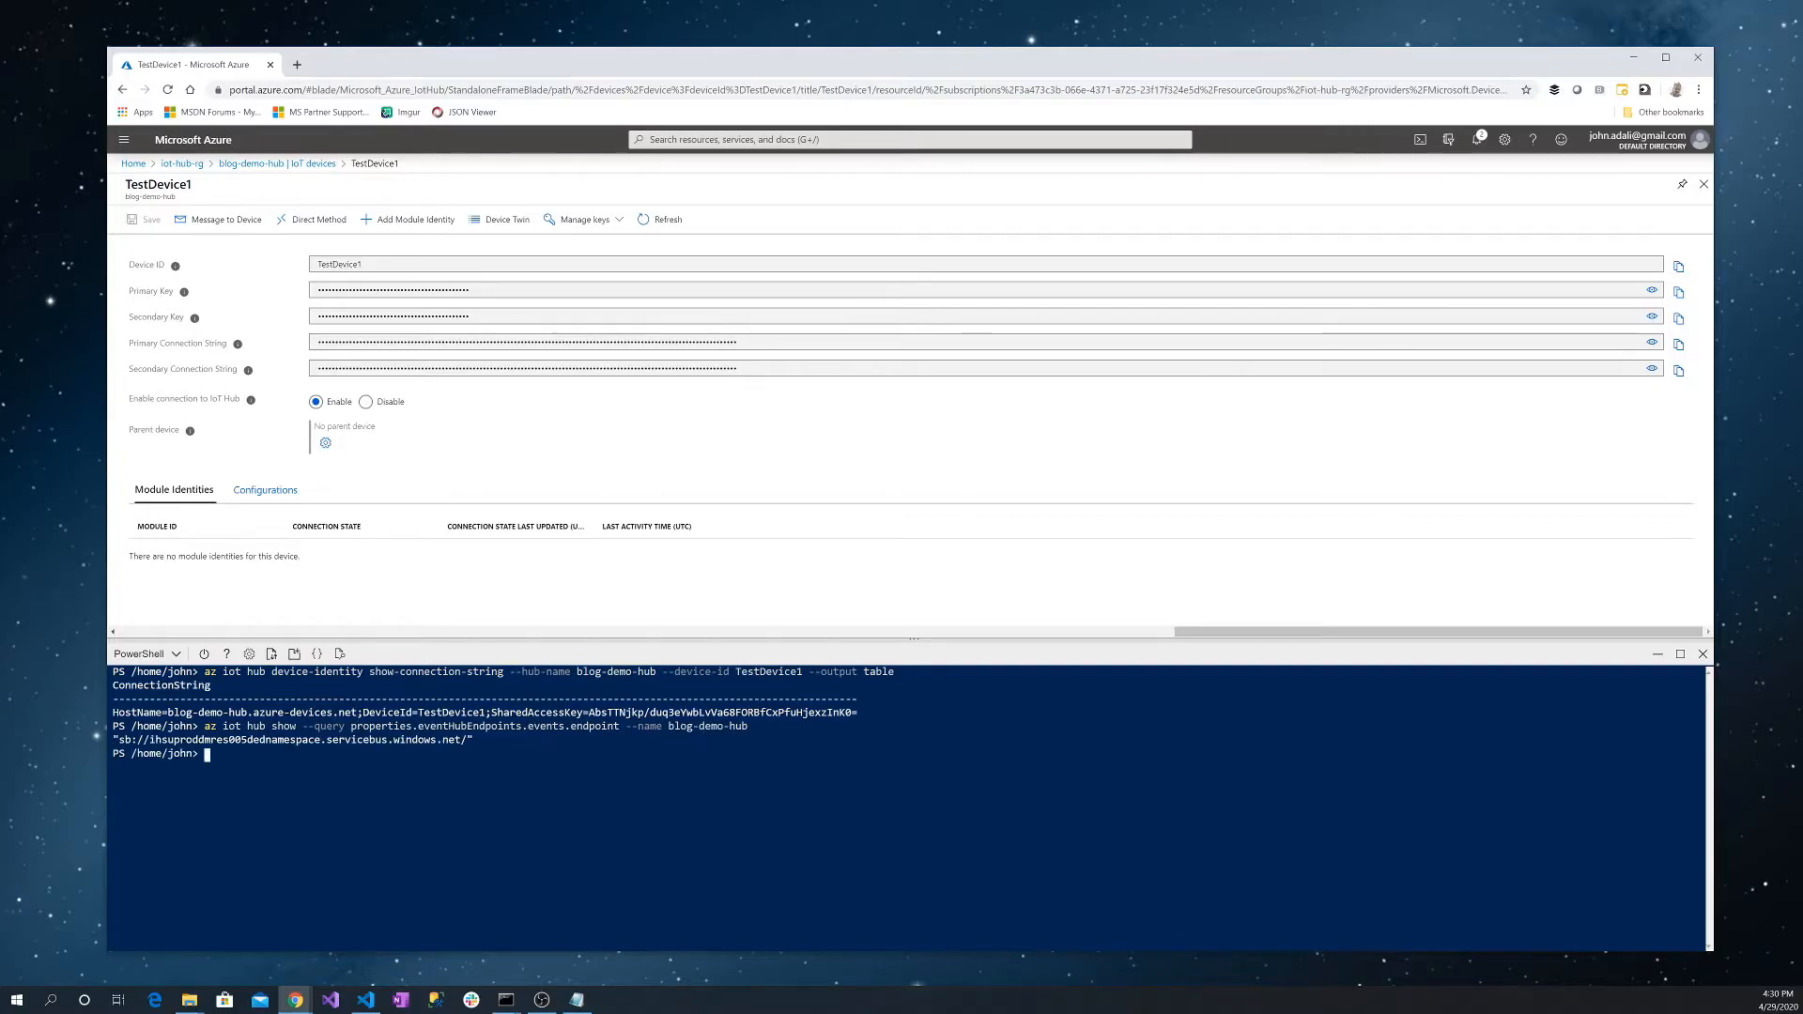
# - Copy the endpoint address without its quotes, switch to the text editor window and return to Cloud Shell
pyautogui.moveTo(119, 740); pyautogui.dragTo(463, 740)
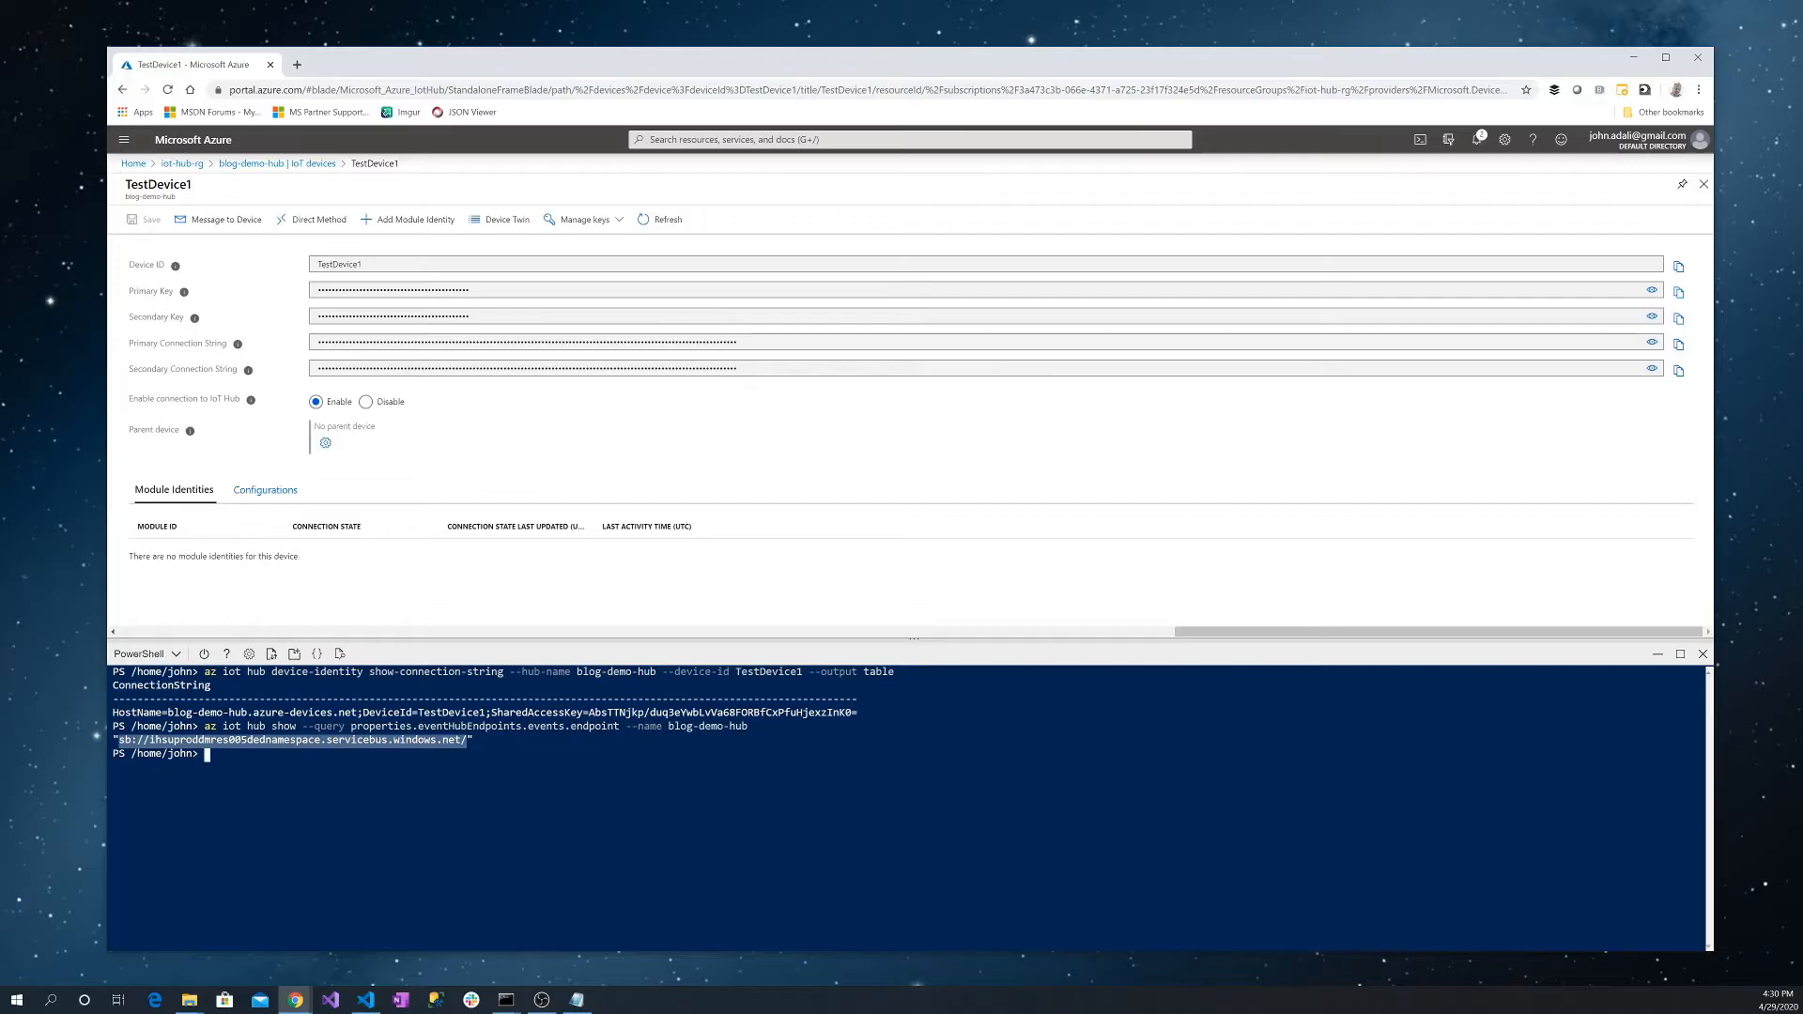
pyautogui.hotkey('ctrl', 'c')
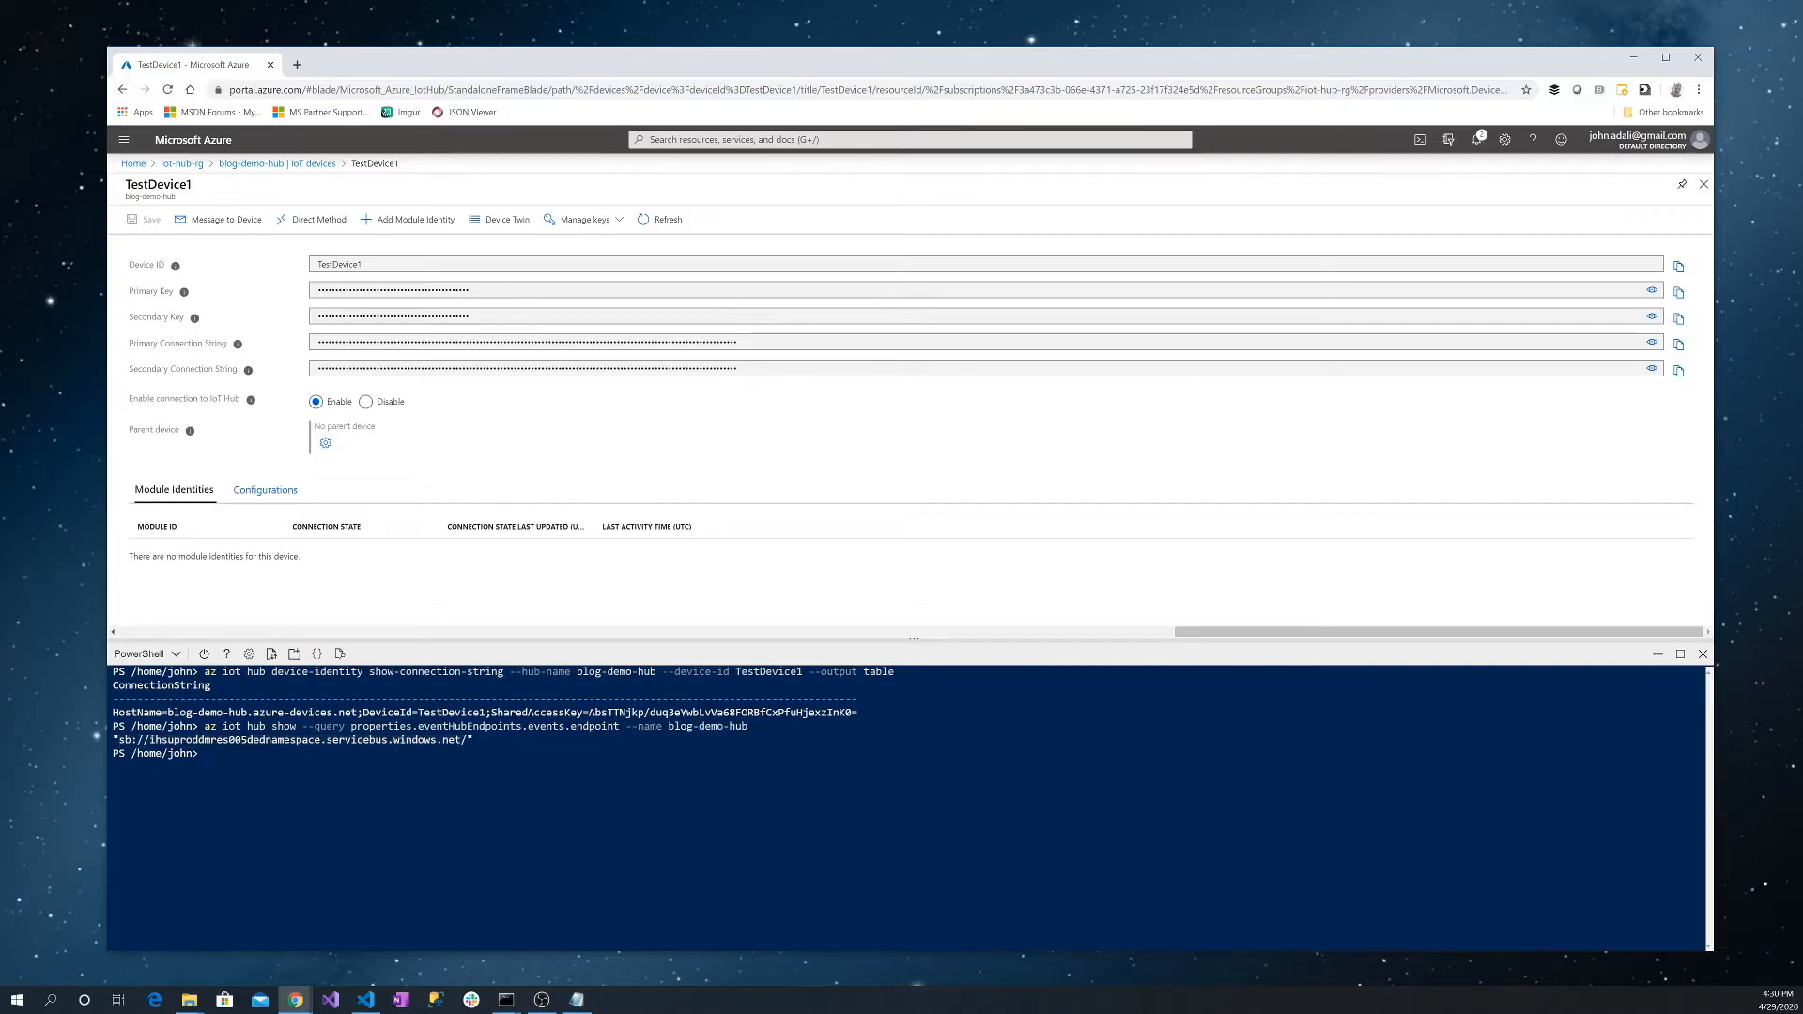
pyautogui.hotkey('alt', 'Tab')
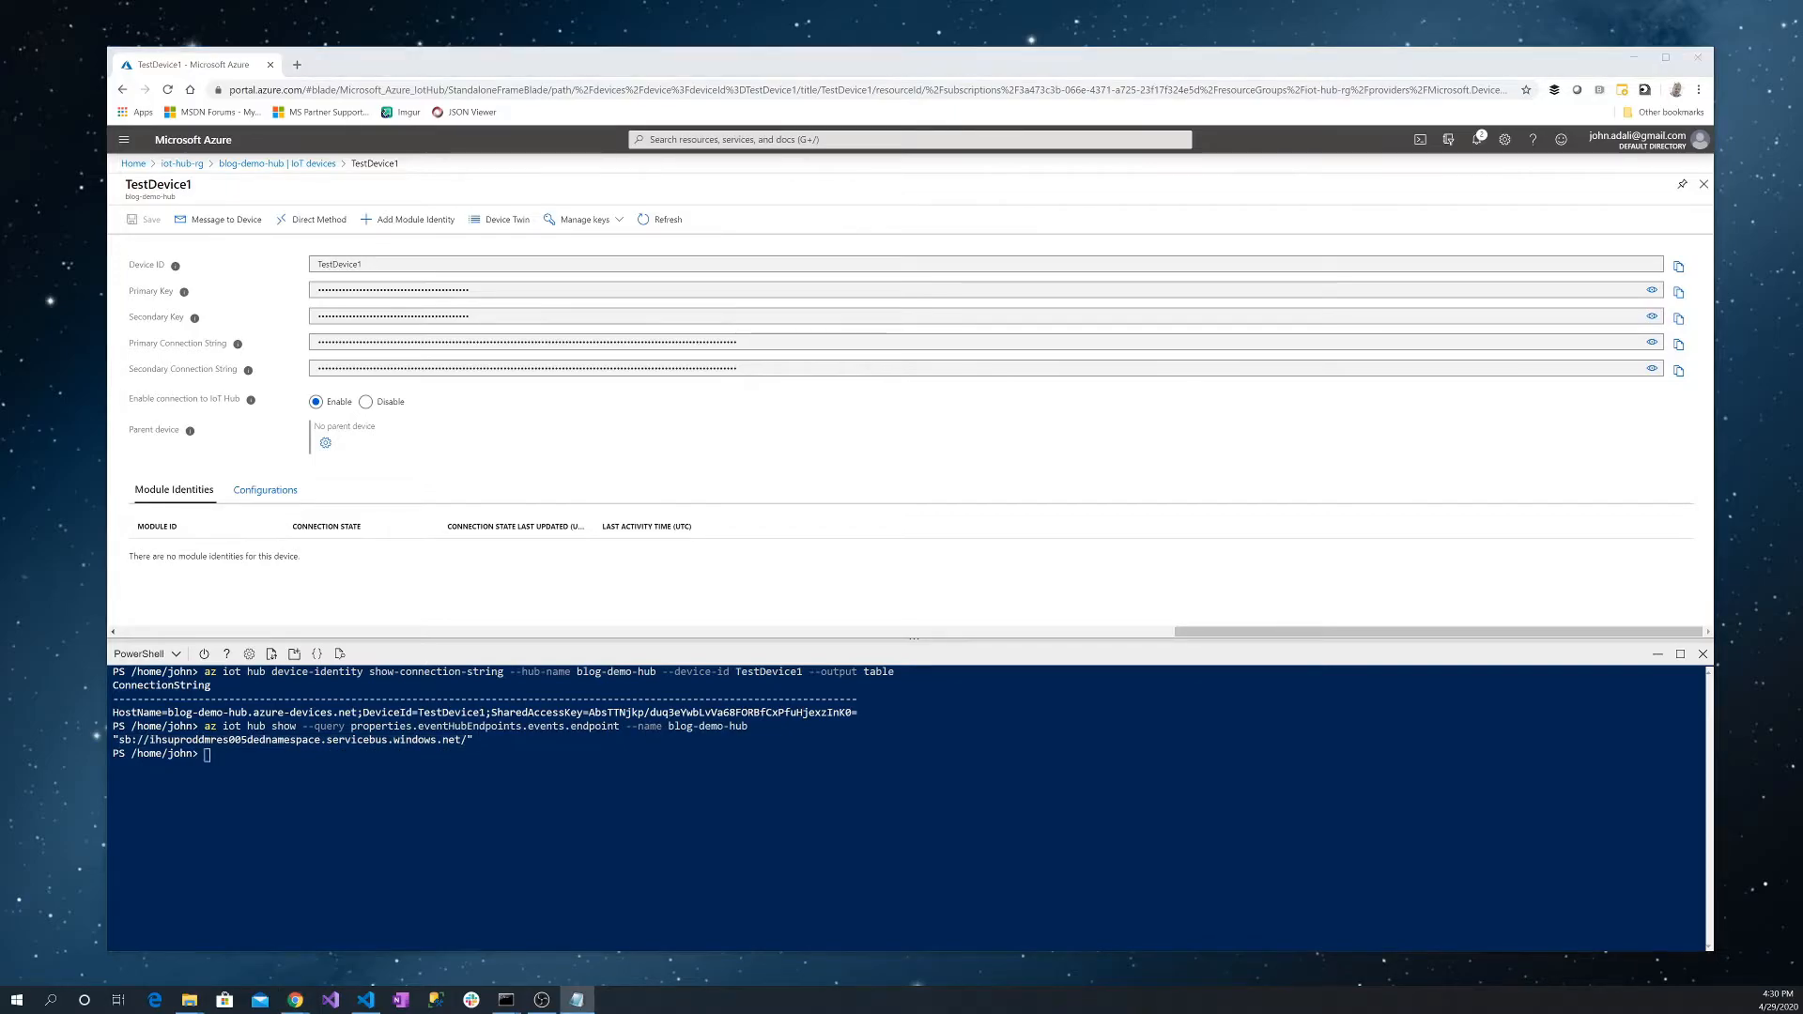
pyautogui.hotkey('alt', 'Tab')
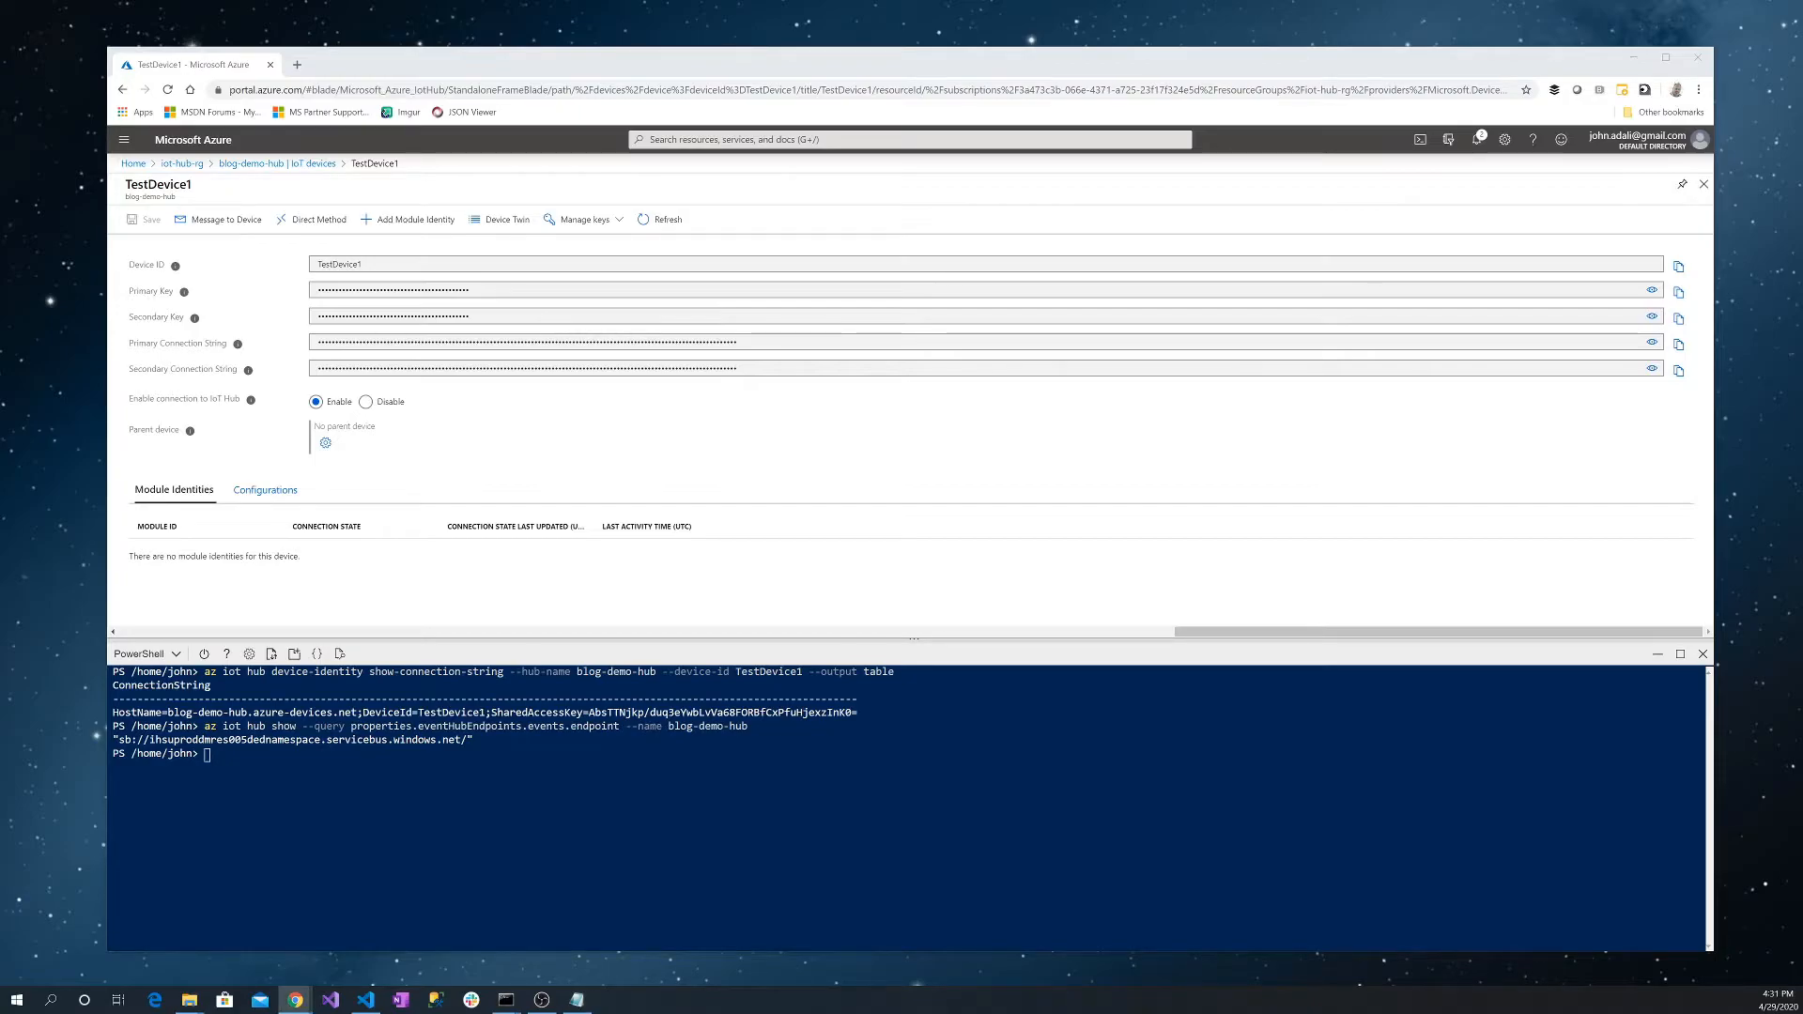
pyautogui.hotkey('alt', 'Tab')
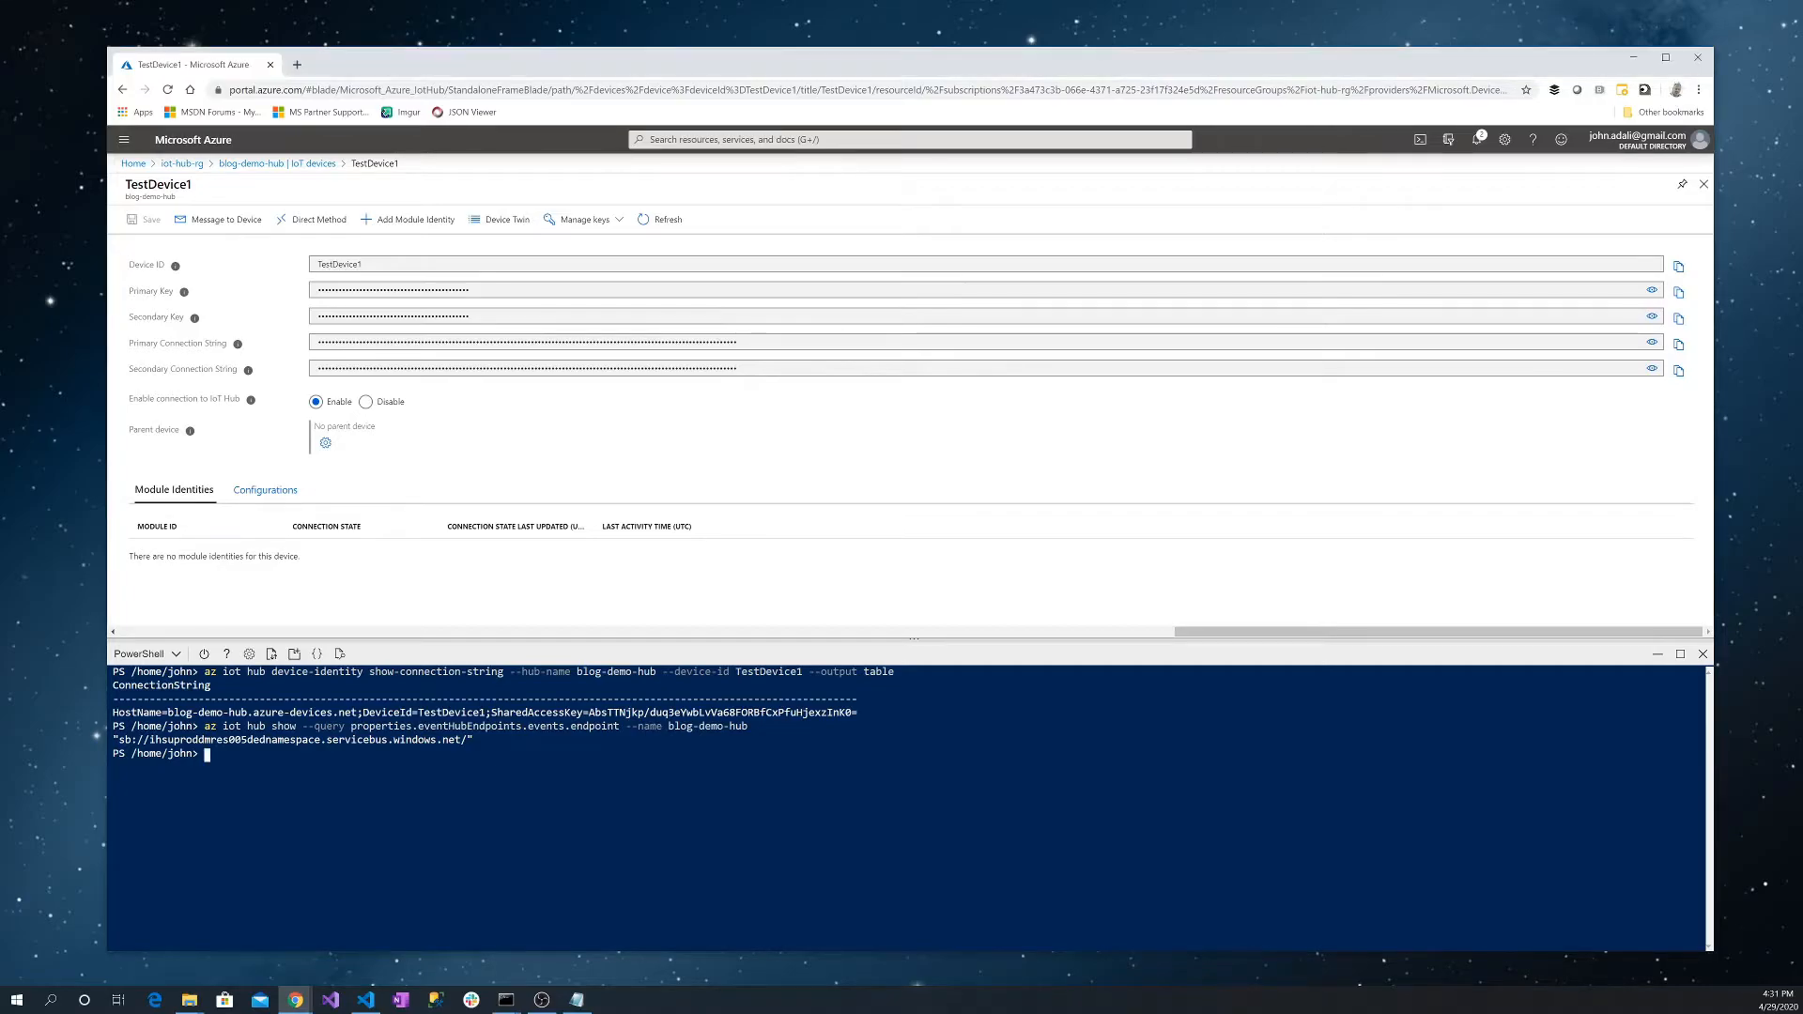
# - Reuse the previous command to query the Event Hubs-compatible path by running az iot hub show --query properties.eventHubEndpoints.events.path --name blog-demo-hub
pyautogui.press('Up')
pyautogui.press('Left')
pyautogui.press('Left')
pyautogui.press('Left')
pyautogui.press('Left')
pyautogui.press('Left')
pyautogui.press('Left')
pyautogui.press('Left')
pyautogui.press('Left')
pyautogui.press('Left')
pyautogui.press('Left')
pyautogui.press('Left')
pyautogui.press('Left')
pyautogui.press('Left')
pyautogui.press('Left')
pyautogui.press('Left')
pyautogui.press('Left')
pyautogui.press('Left')
pyautogui.press('Left')
pyautogui.press('Left')
pyautogui.press('Left')
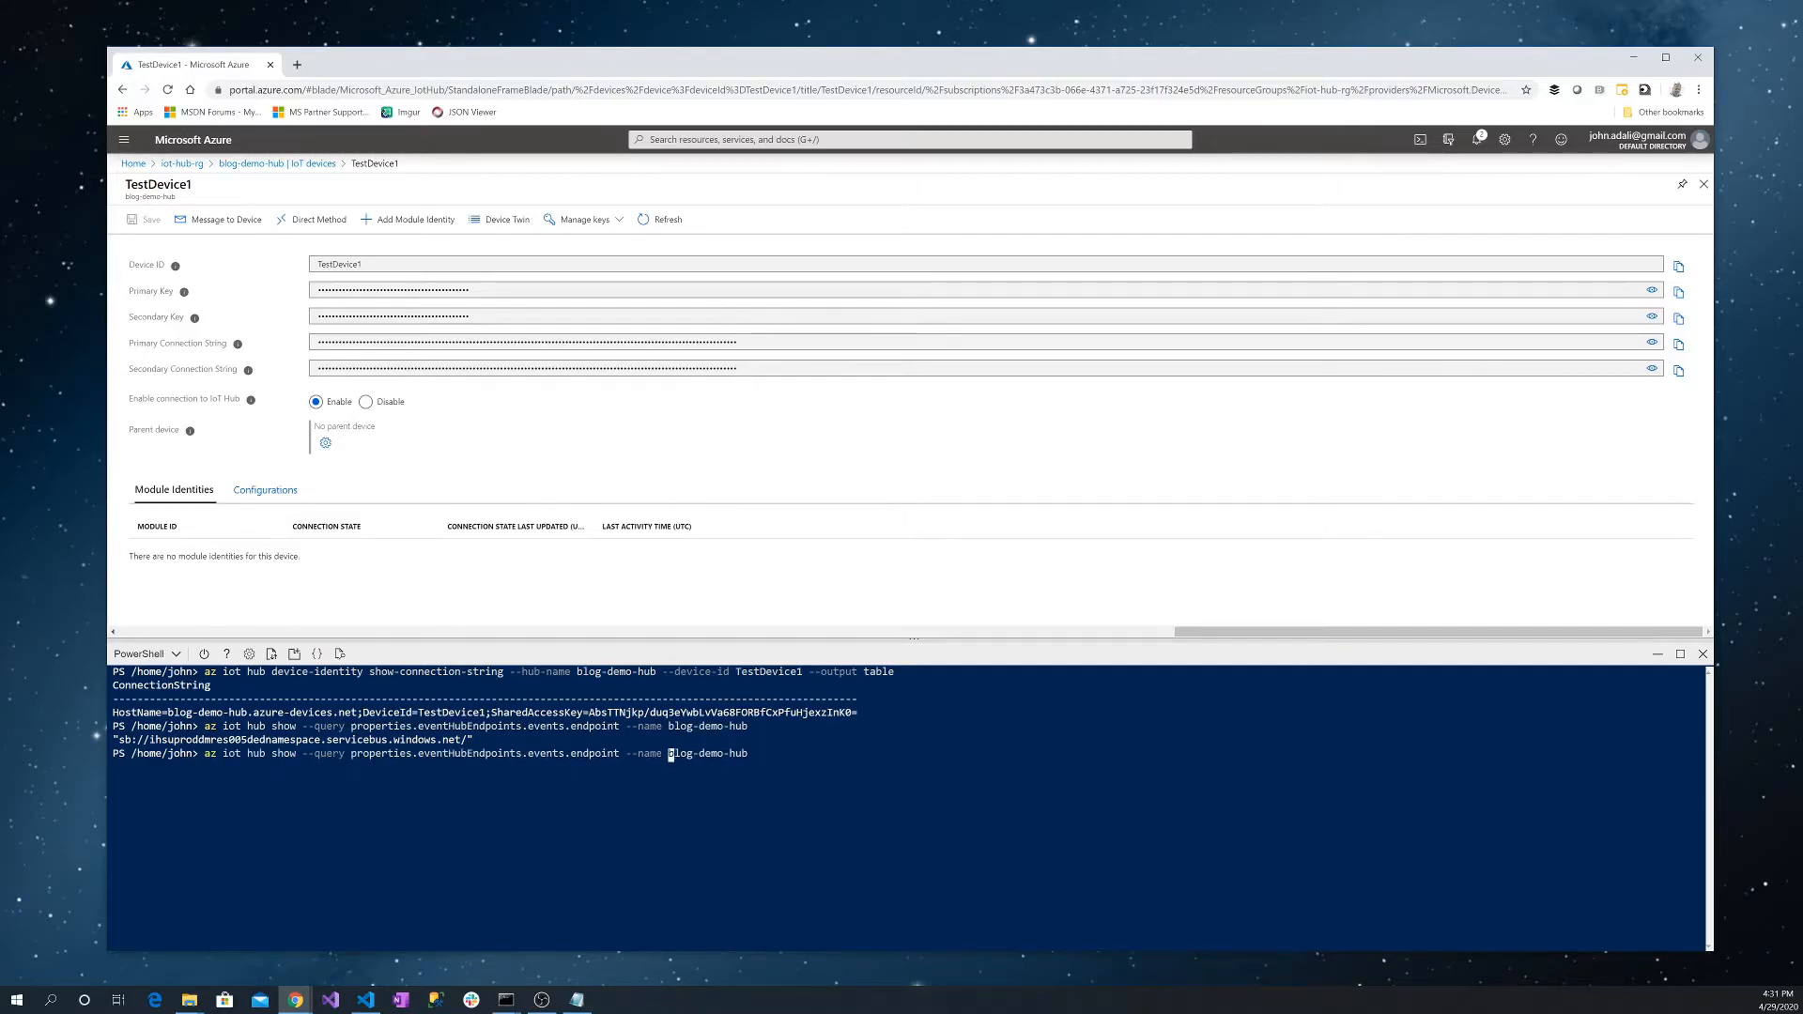
pyautogui.press('Right')
pyautogui.press('BackSpace')
pyautogui.press('BackSpace')
pyautogui.press('BackSpace')
pyautogui.press('BackSpace')
pyautogui.press('BackSpace')
pyautogui.press('BackSpace')
pyautogui.press('BackSpace')
pyautogui.press('BackSpace')
pyautogui.write('path')
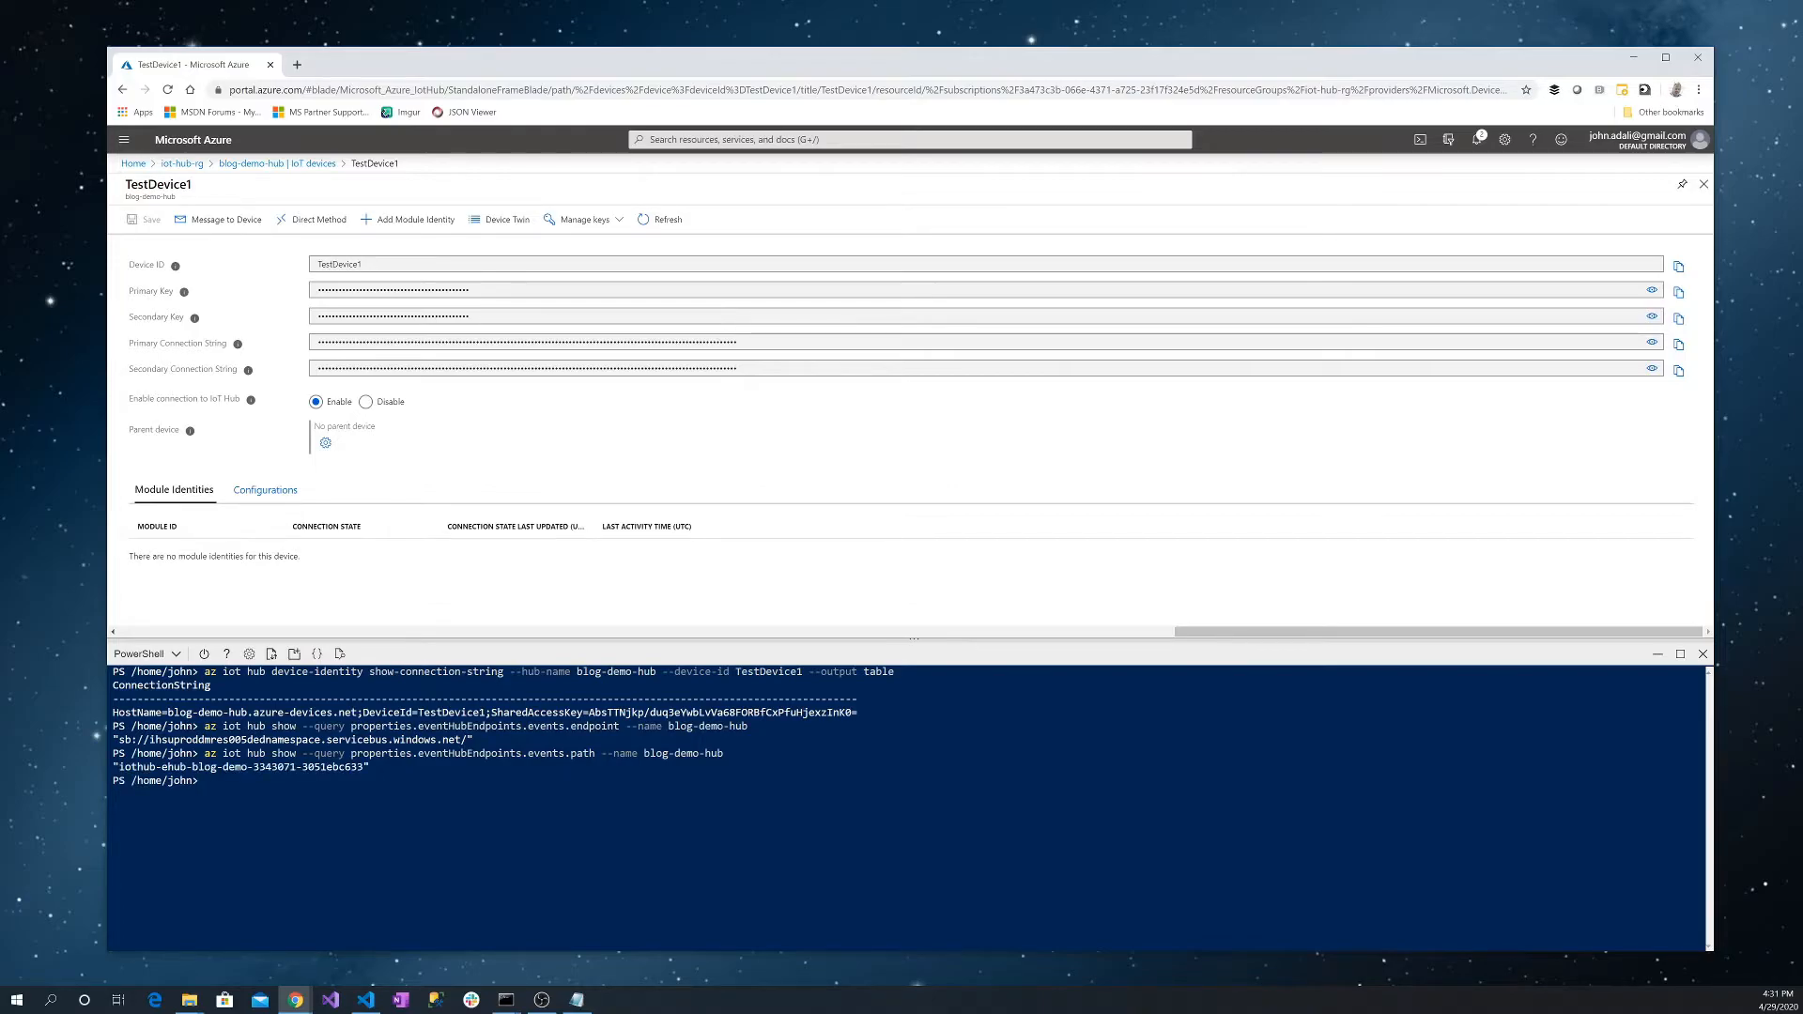
# - Copy the Event Hubs-compatible path without its quotes, switch to the text editor window and return to Cloud Shell
pyautogui.moveTo(118, 767); pyautogui.dragTo(363, 767)
pyautogui.hotkey('ctrl', 'c')
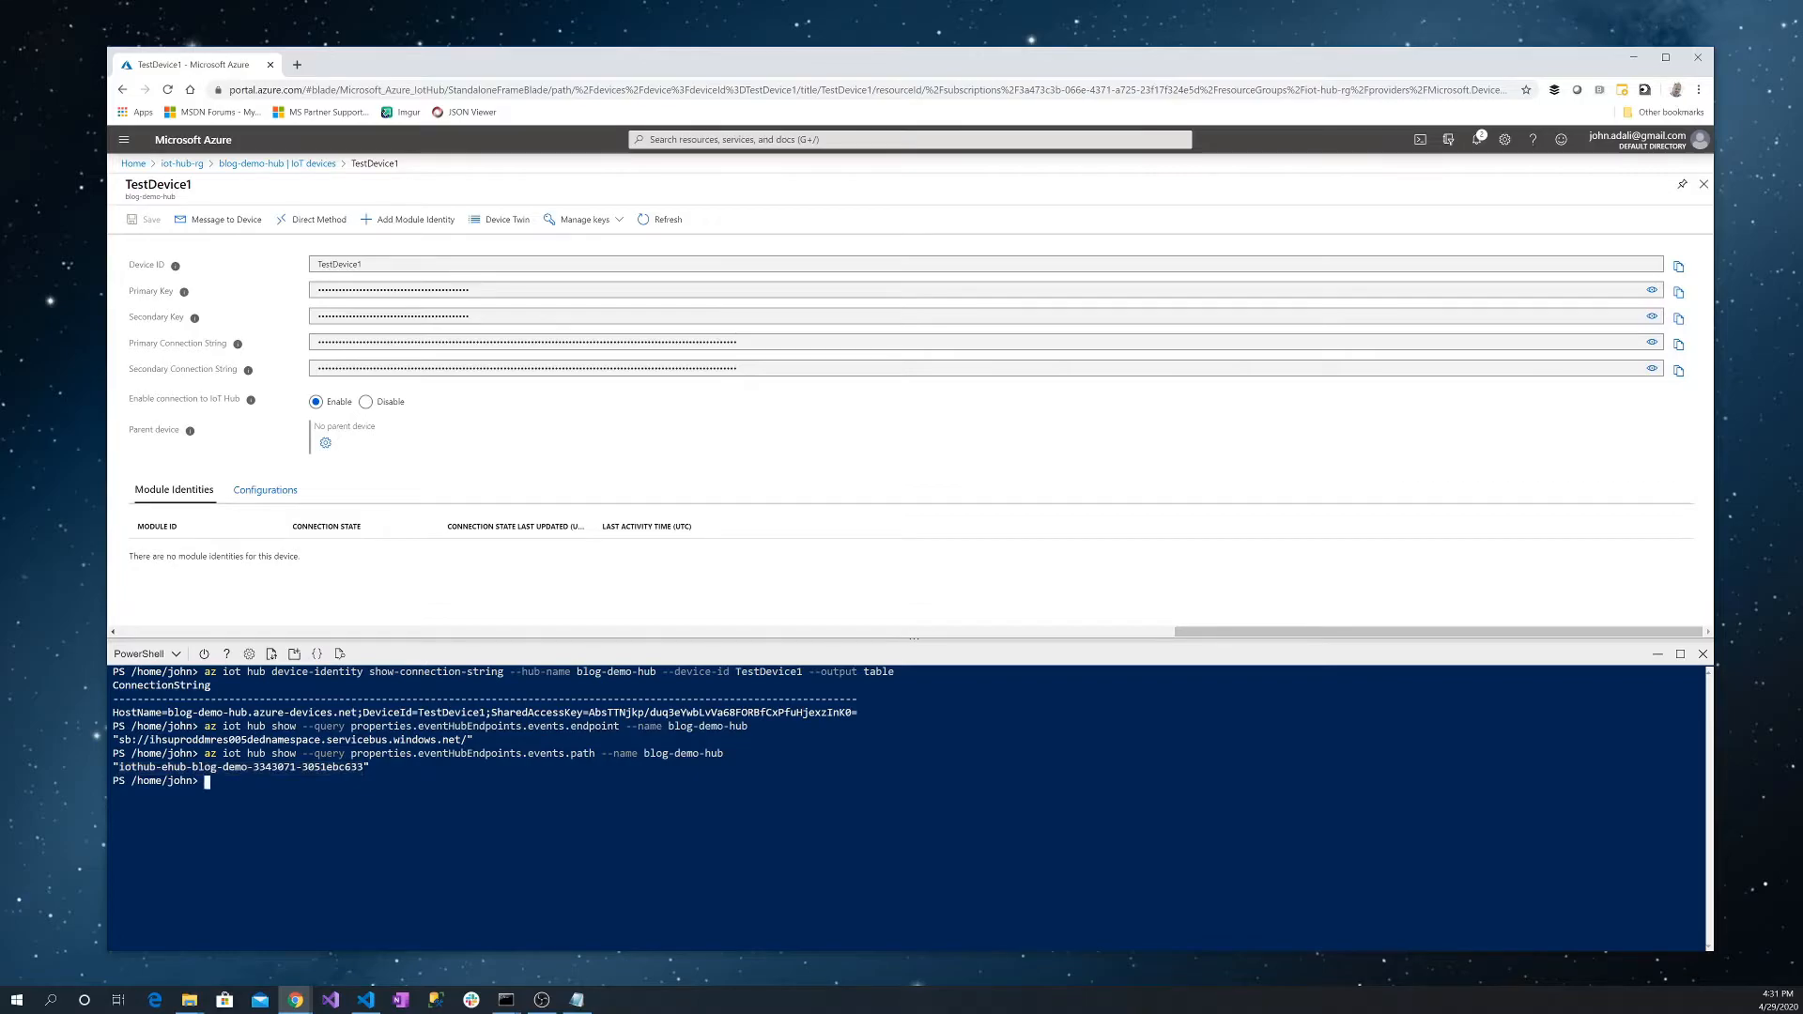
pyautogui.hotkey('alt', 'Tab')
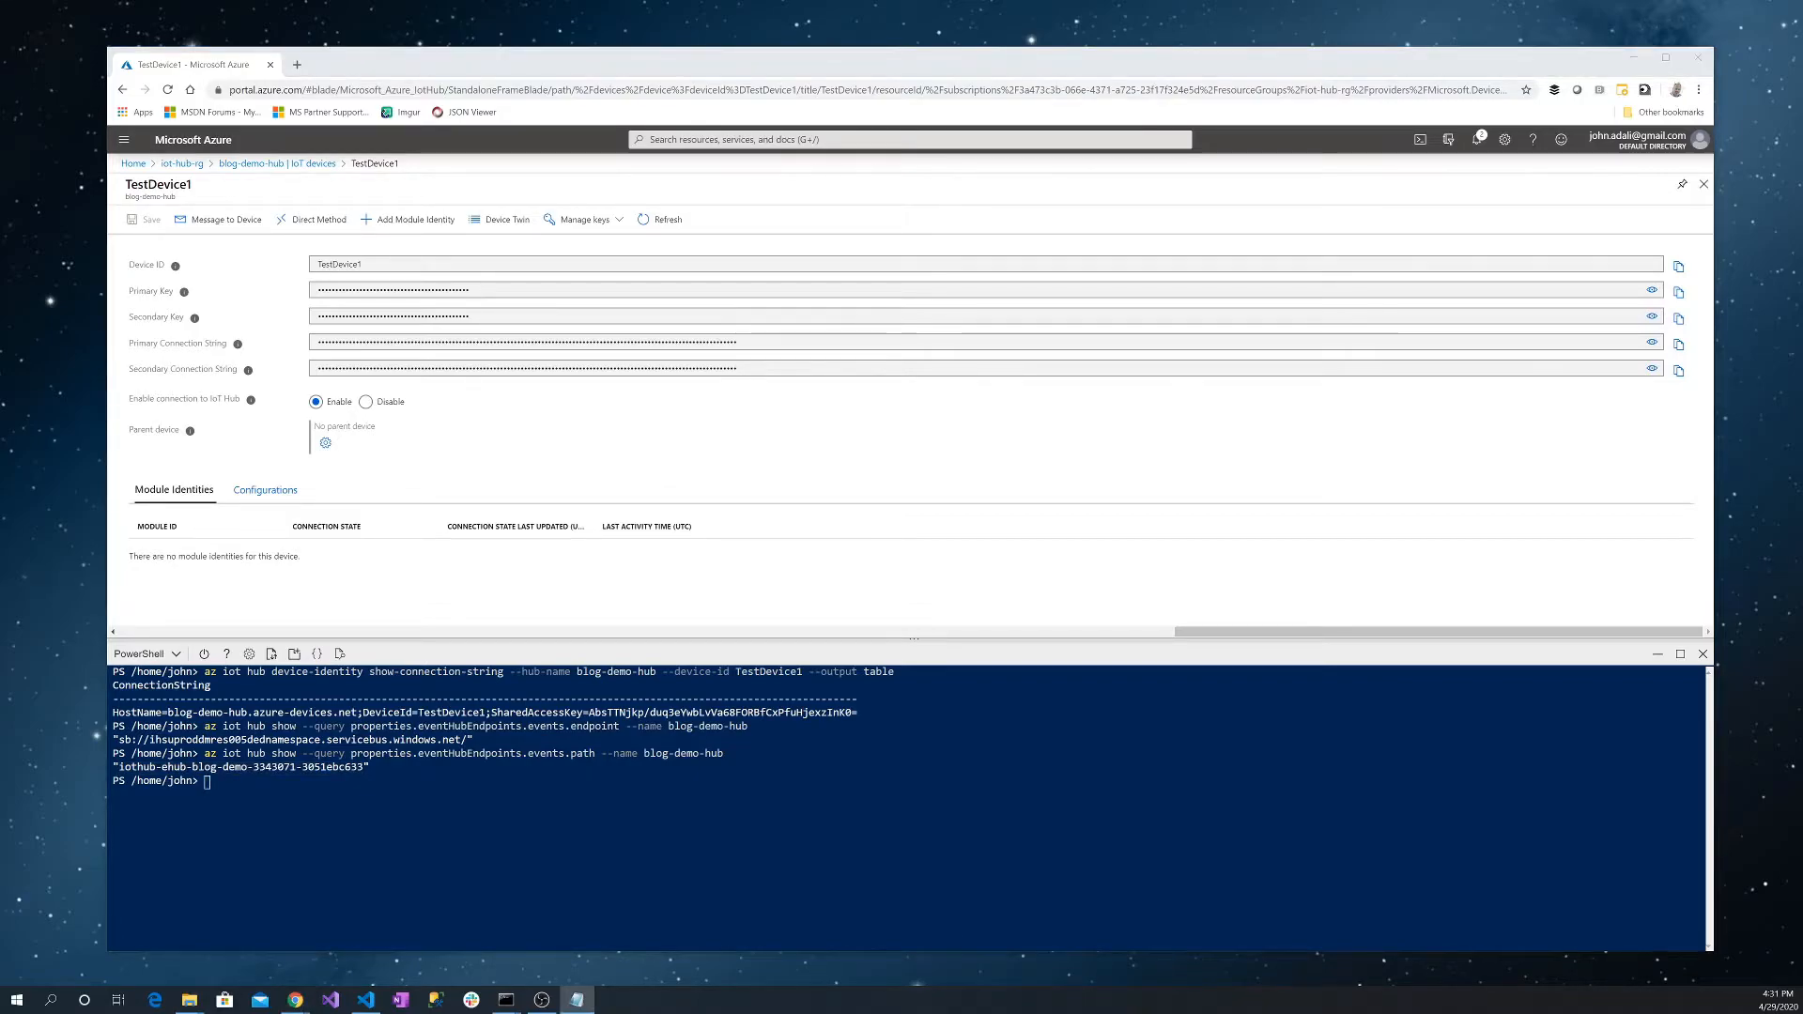
pyautogui.hotkey('alt', 'Tab')
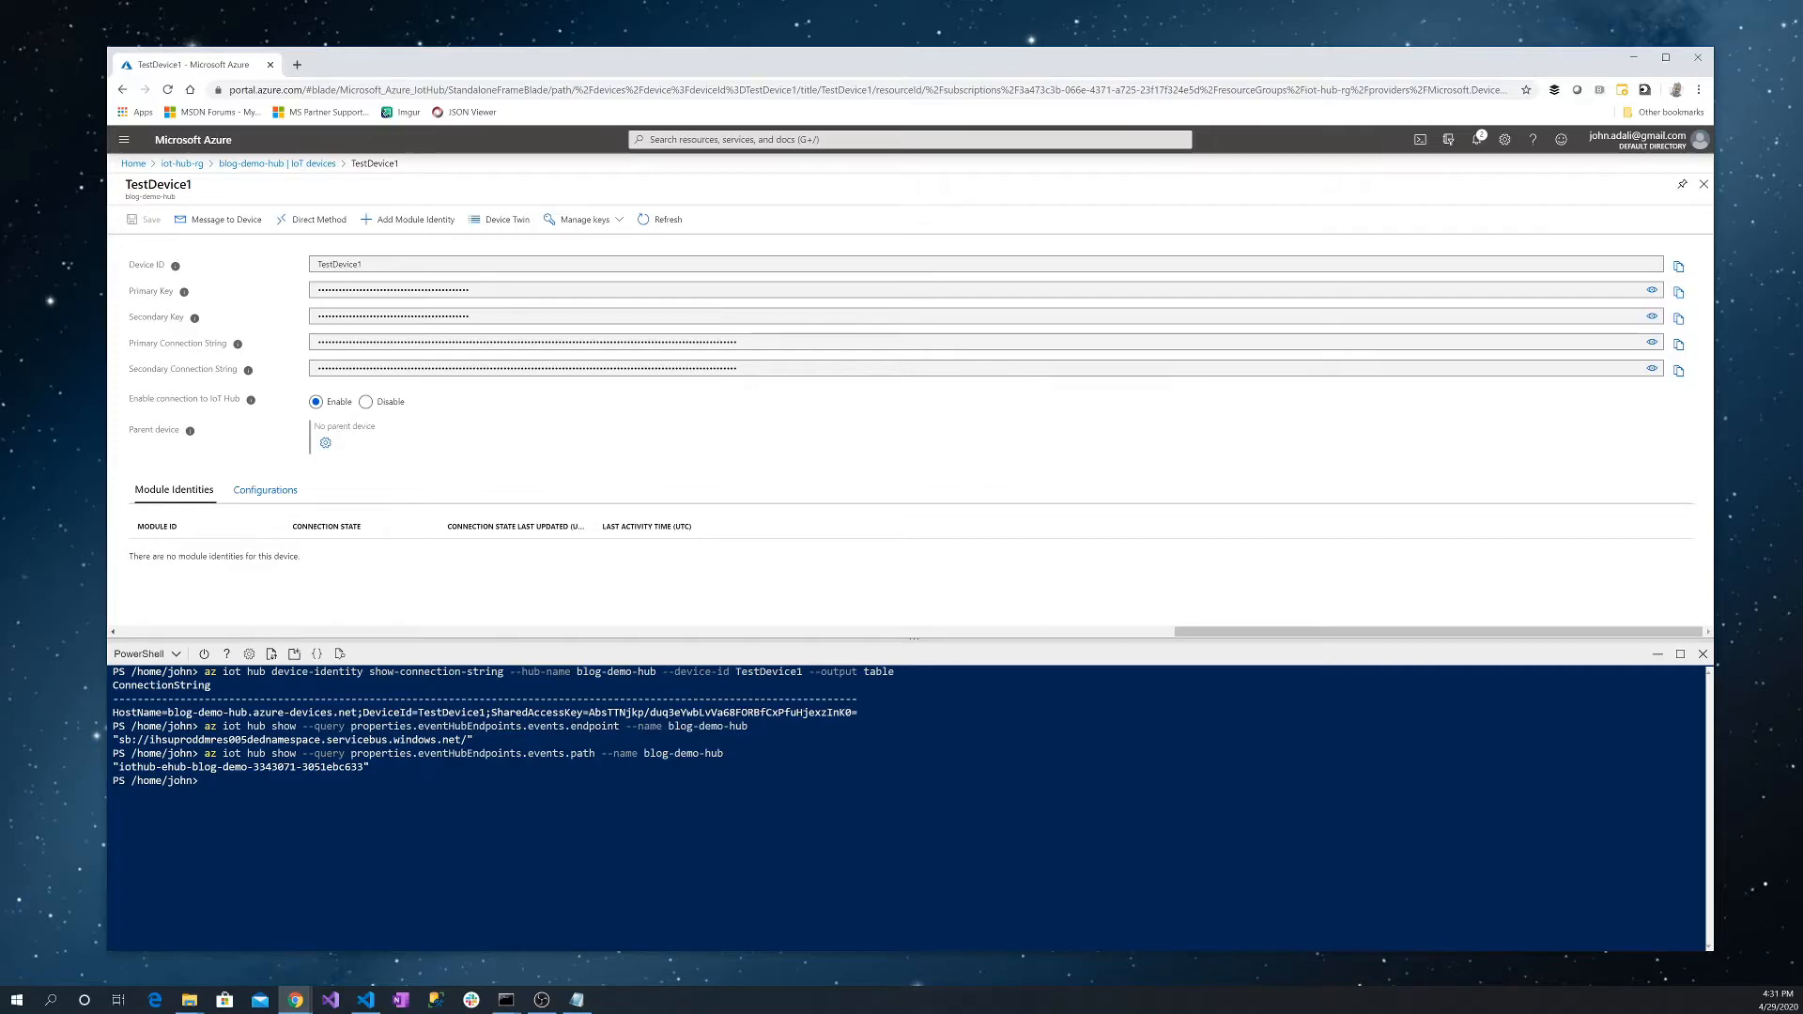
# - Query the service policy's primary key by running az iot hub policy show --name service --query primaryKey --hub-name blog-demo-hub
pyautogui.write('az iot hub po')
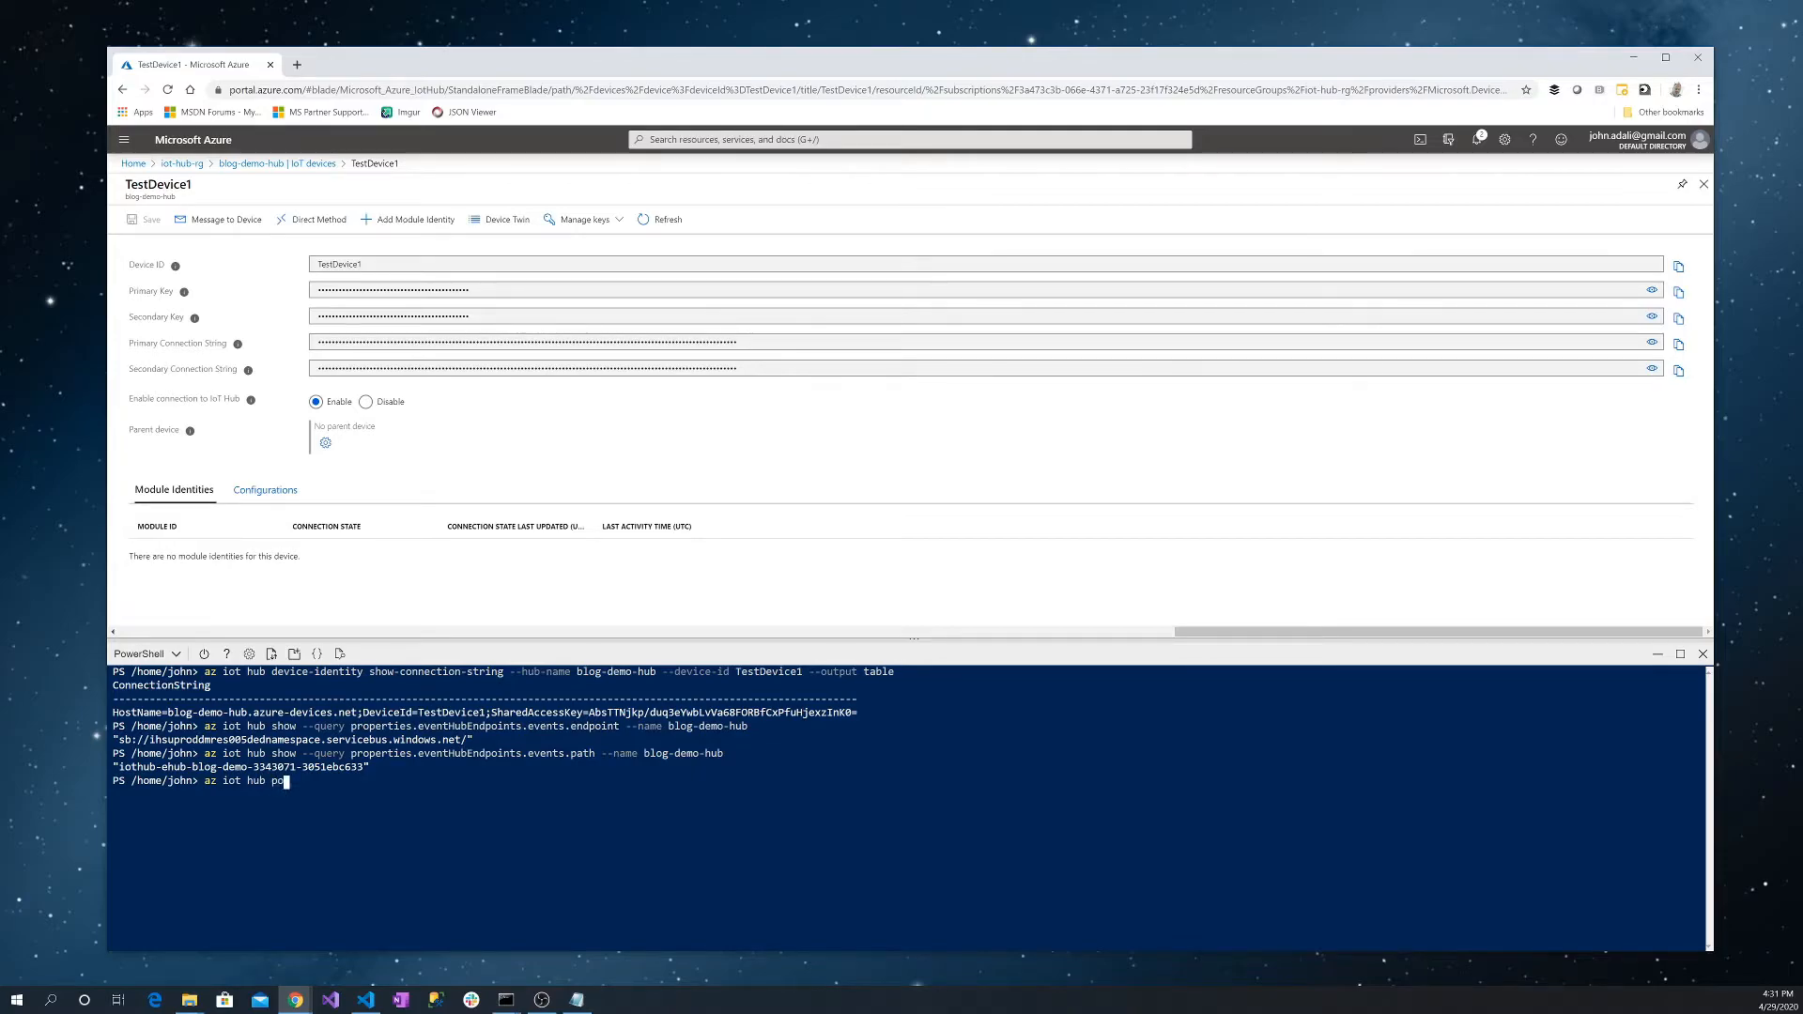
pyautogui.write('licy show --name service --query primaryKey')
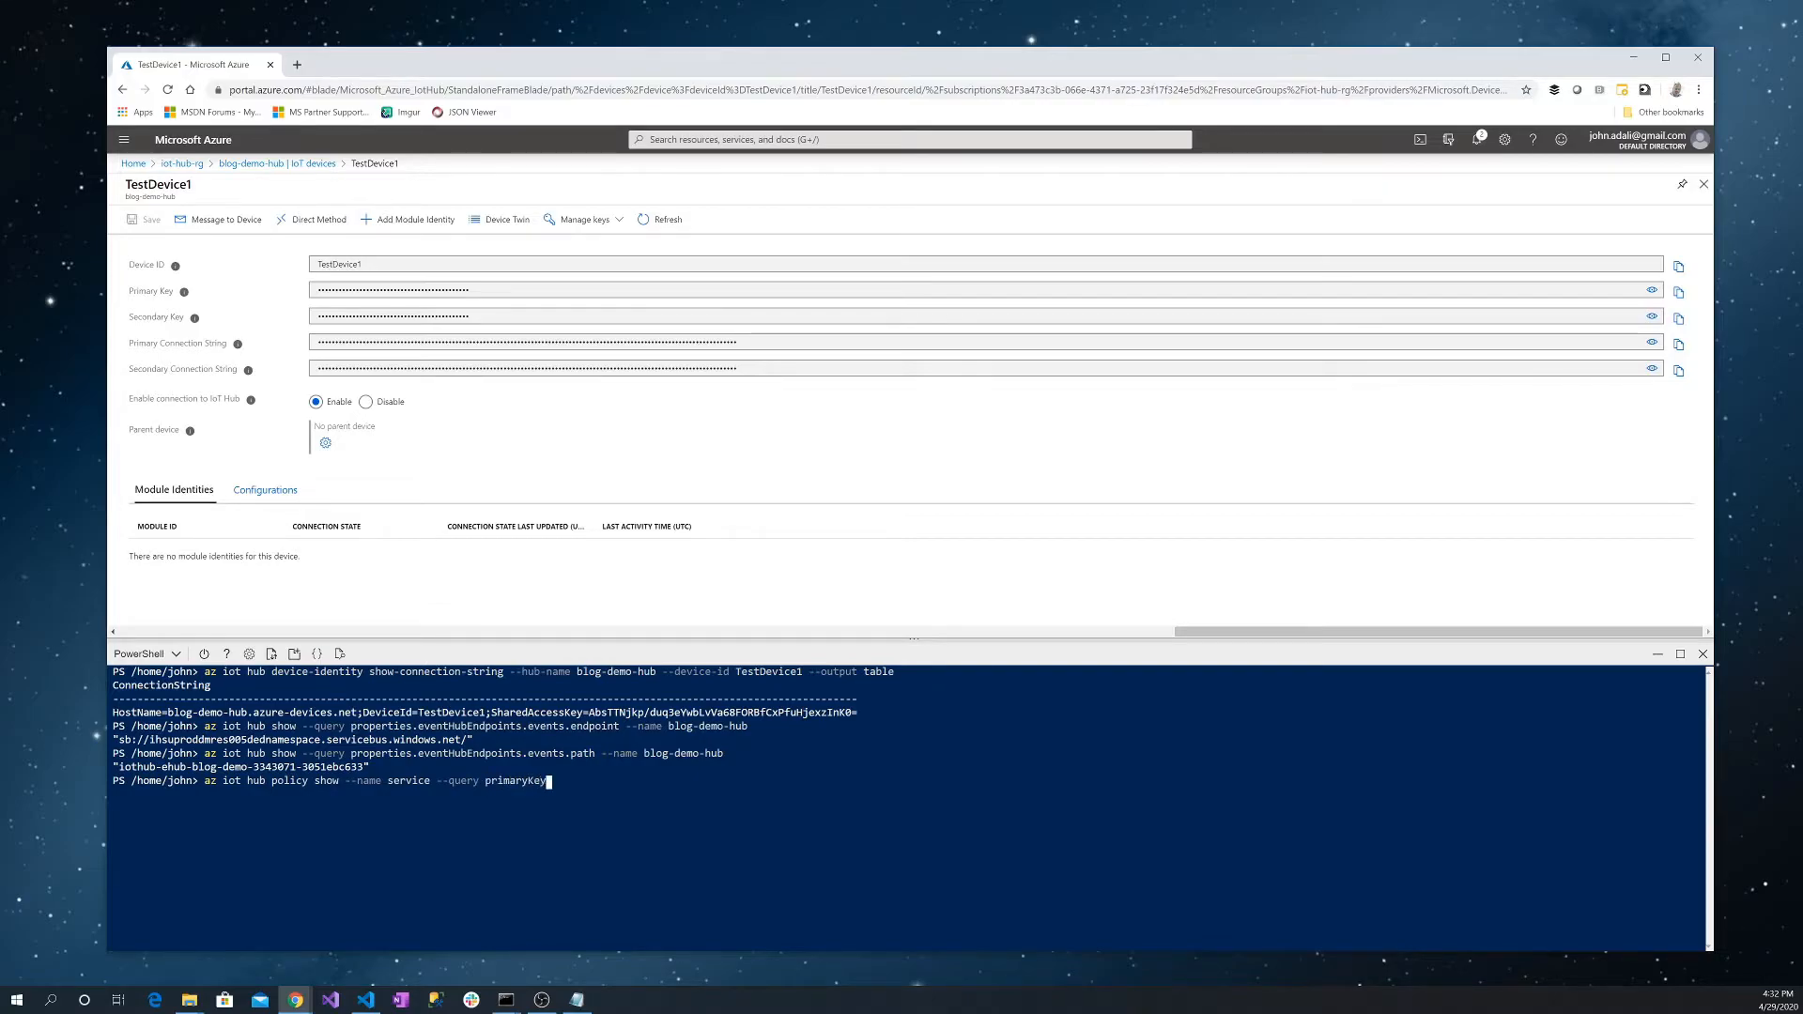
pyautogui.write(' --hub-name blog-demo-hub')
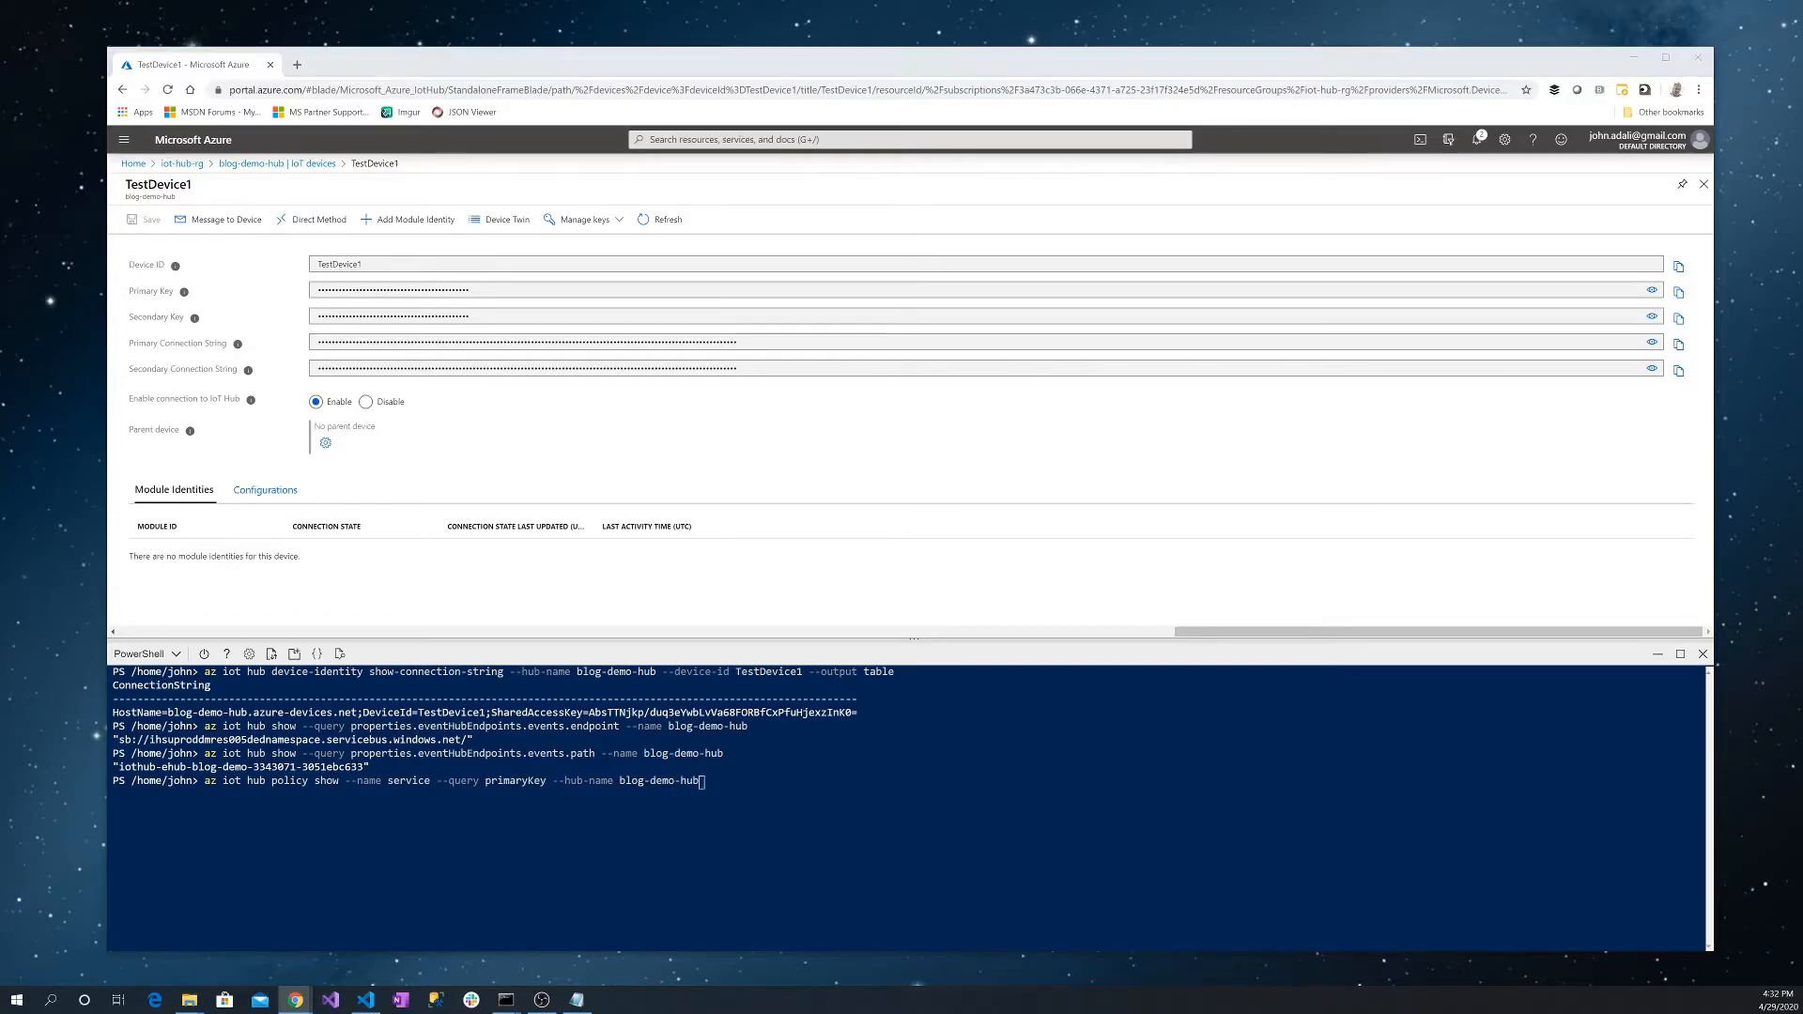
pyautogui.press('Return')
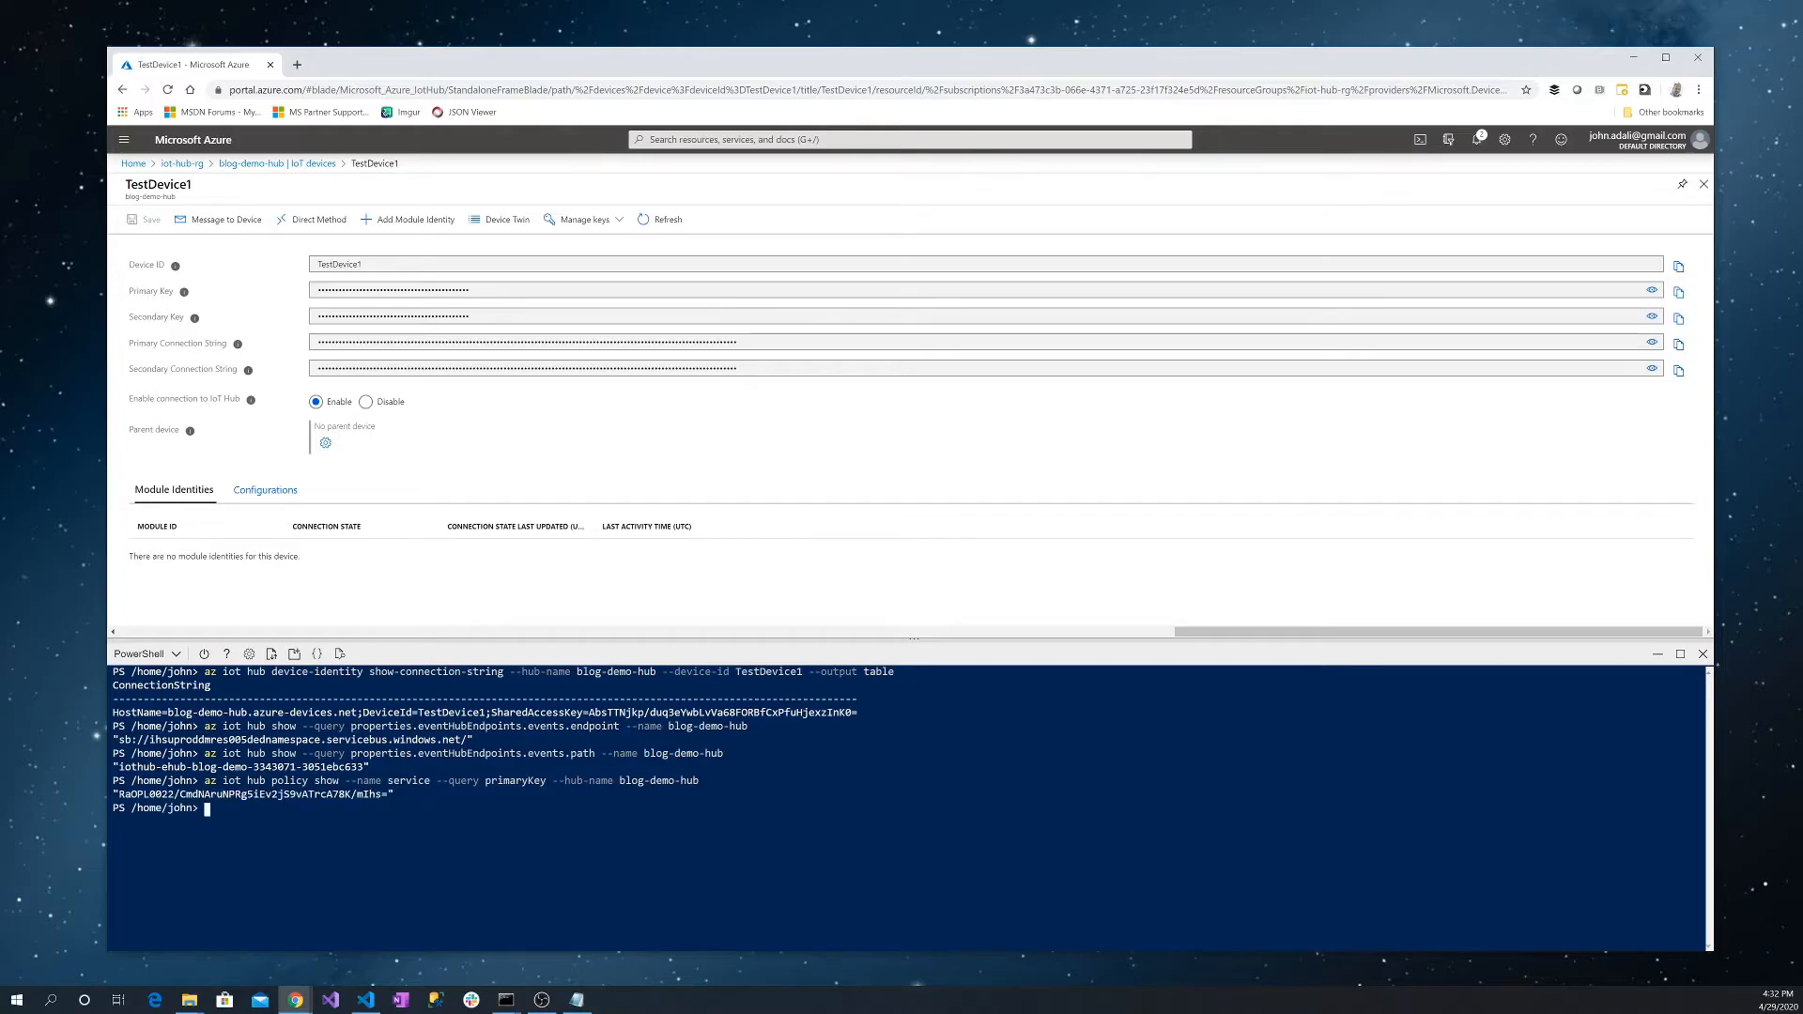
# - Copy the service policy's primary key without its quotes and switch to the text editor window
pyautogui.moveTo(117, 795); pyautogui.dragTo(386, 795)
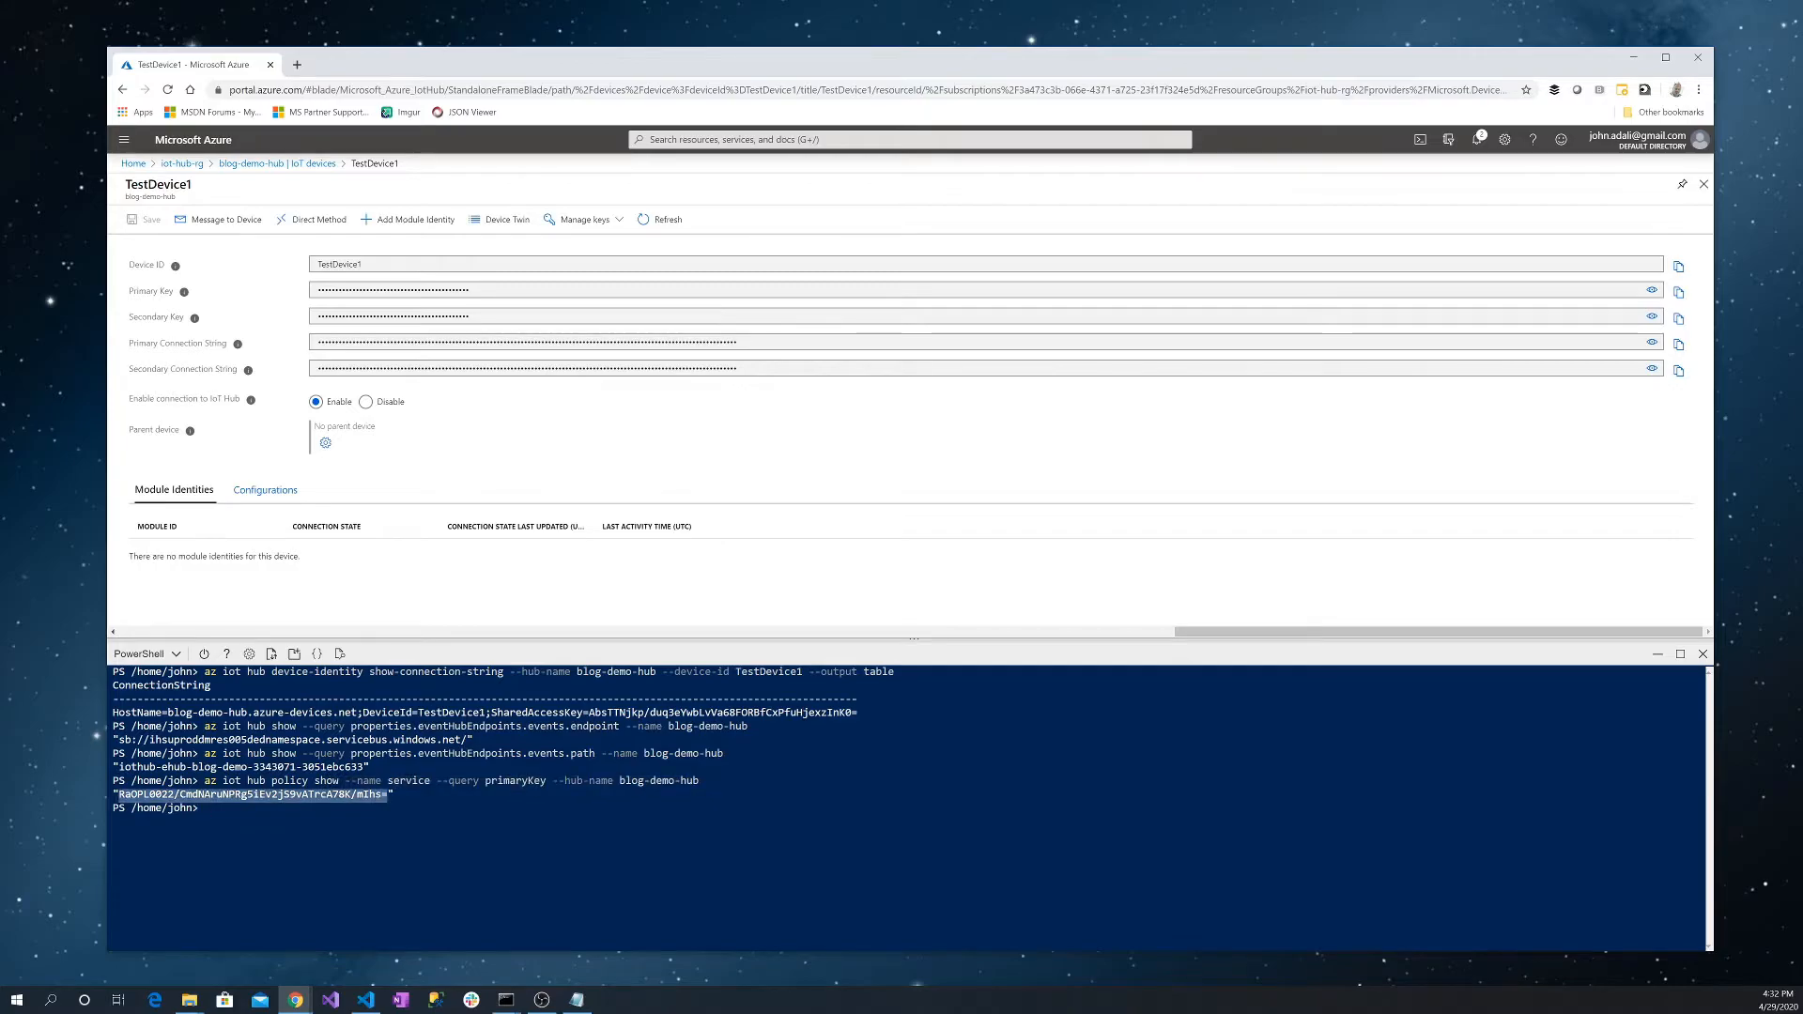
pyautogui.hotkey('ctrl', 'c')
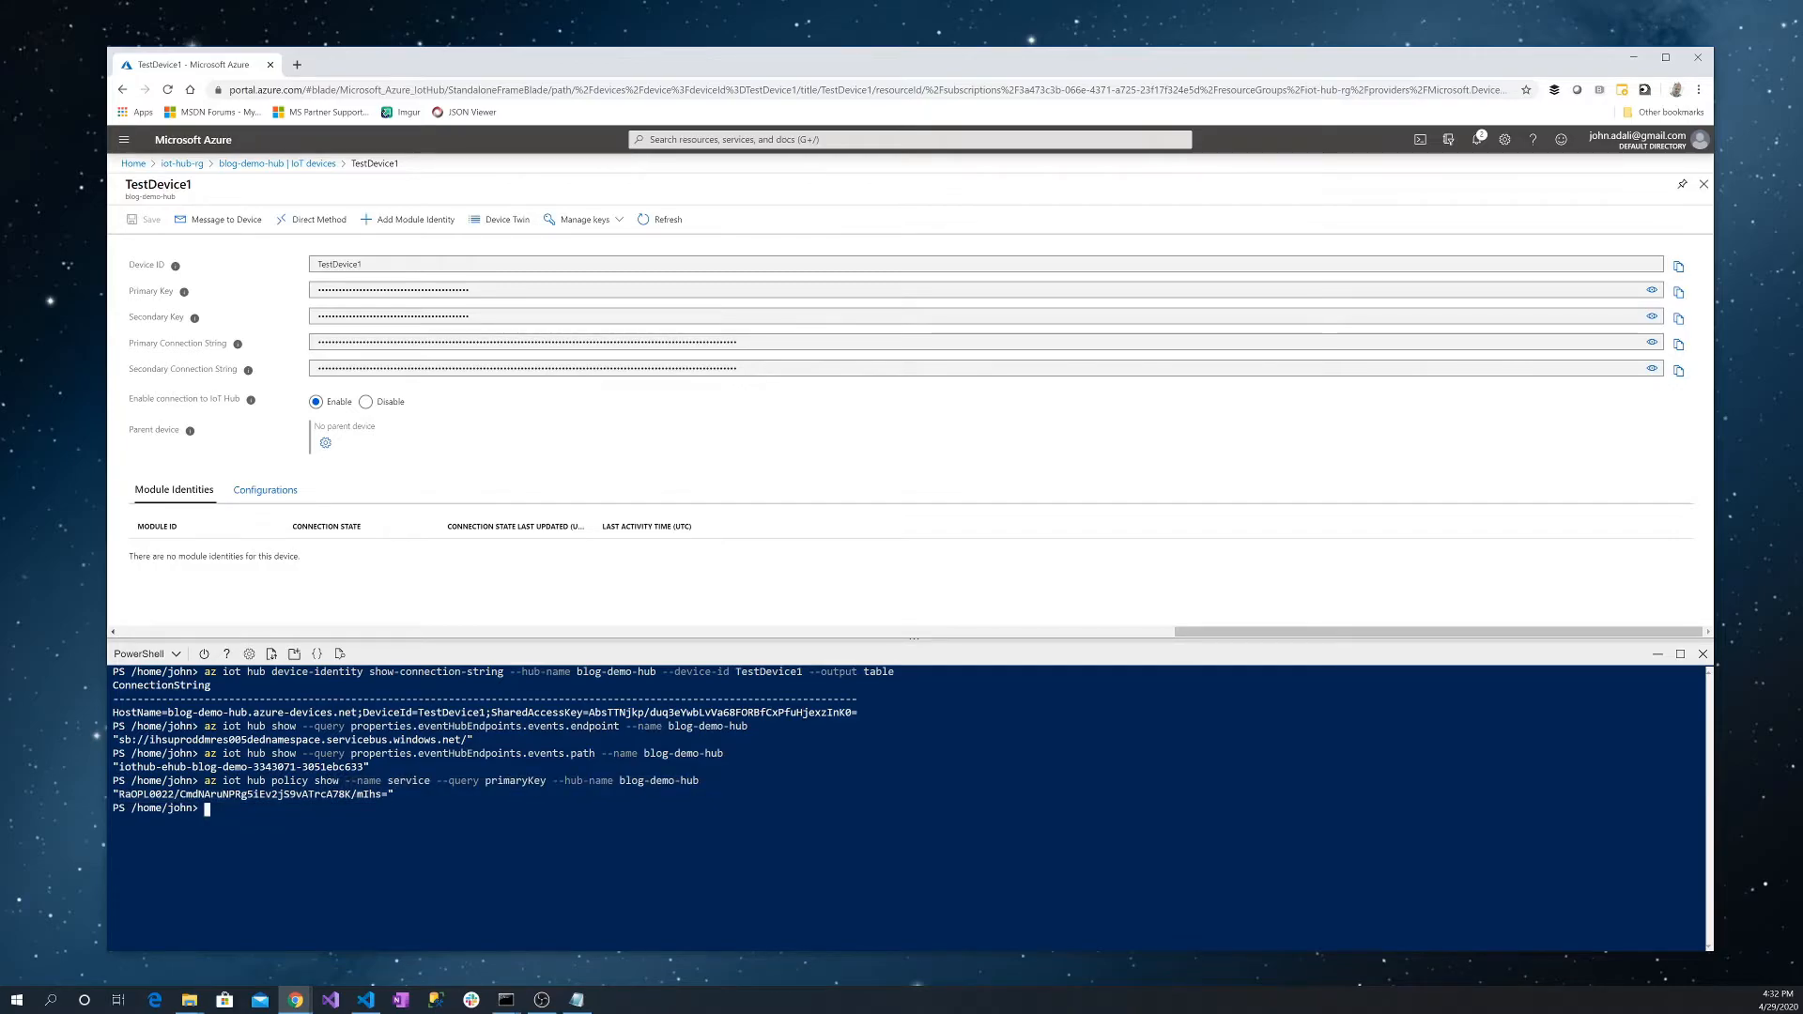
pyautogui.hotkey('alt', 'Tab')
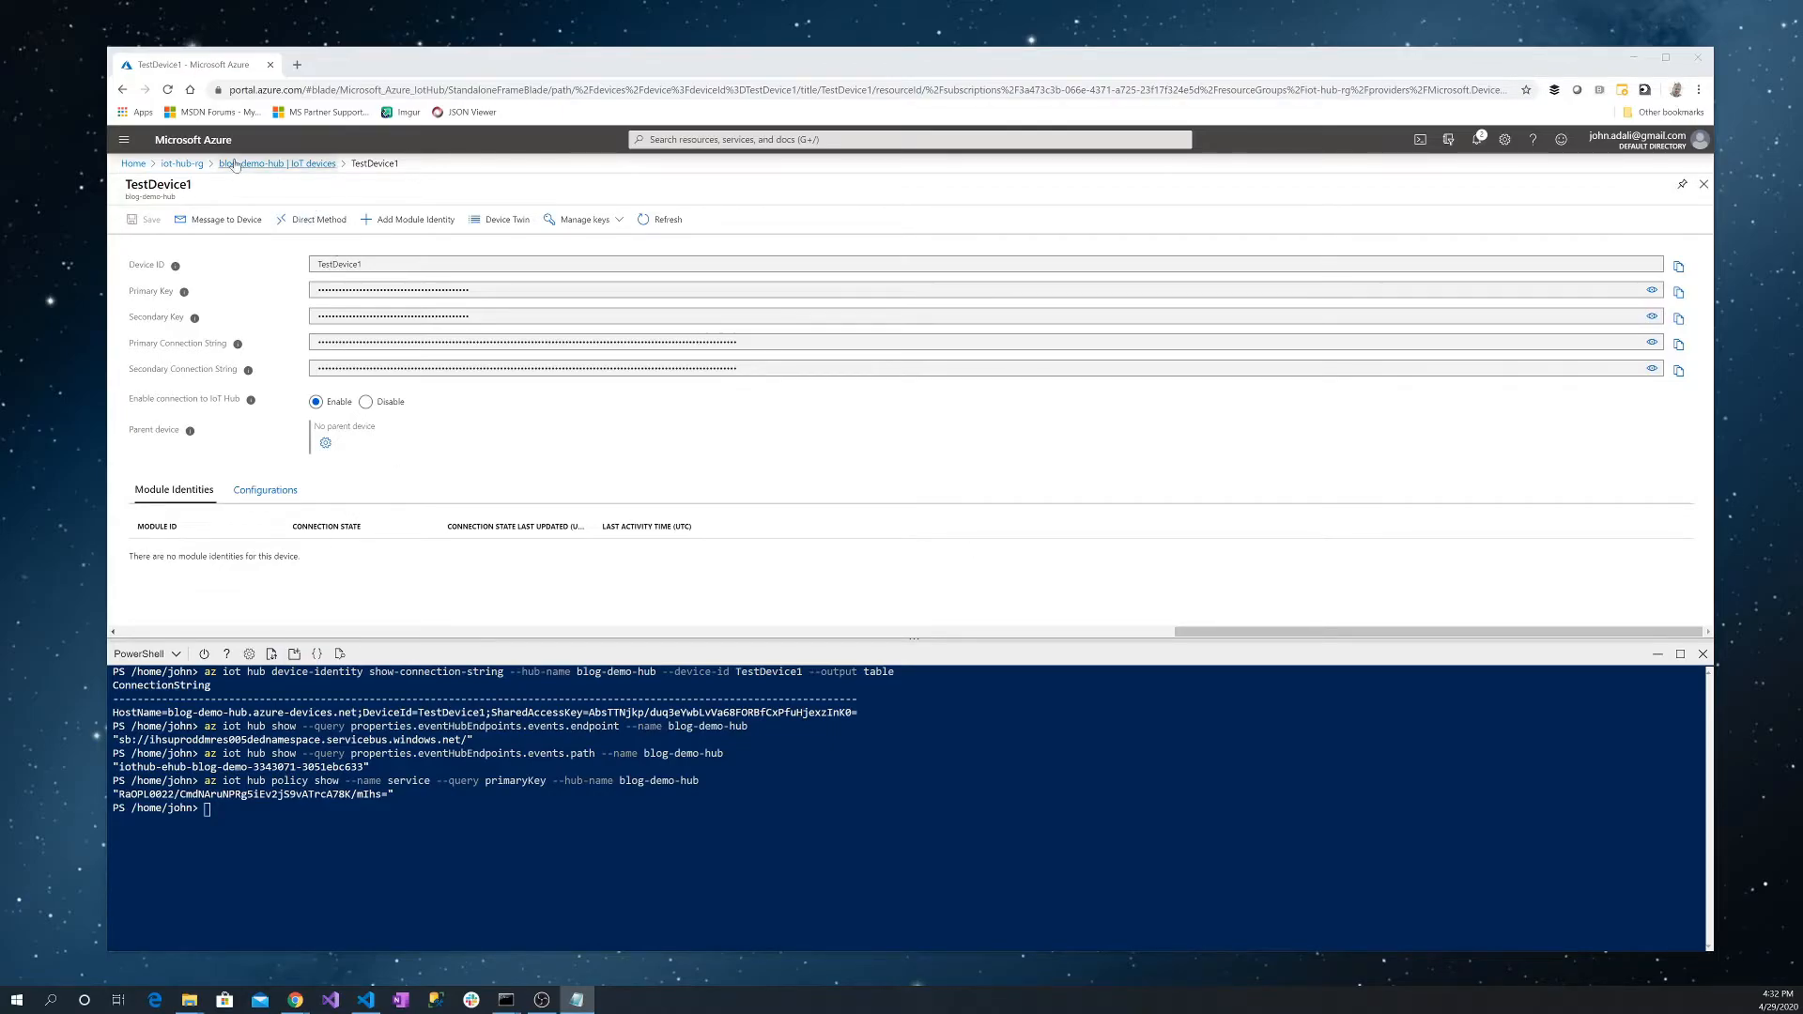
# - Open blog-demo-hub's shared access policies and reveal the primary key of the service policy
pyautogui.click(277, 164)
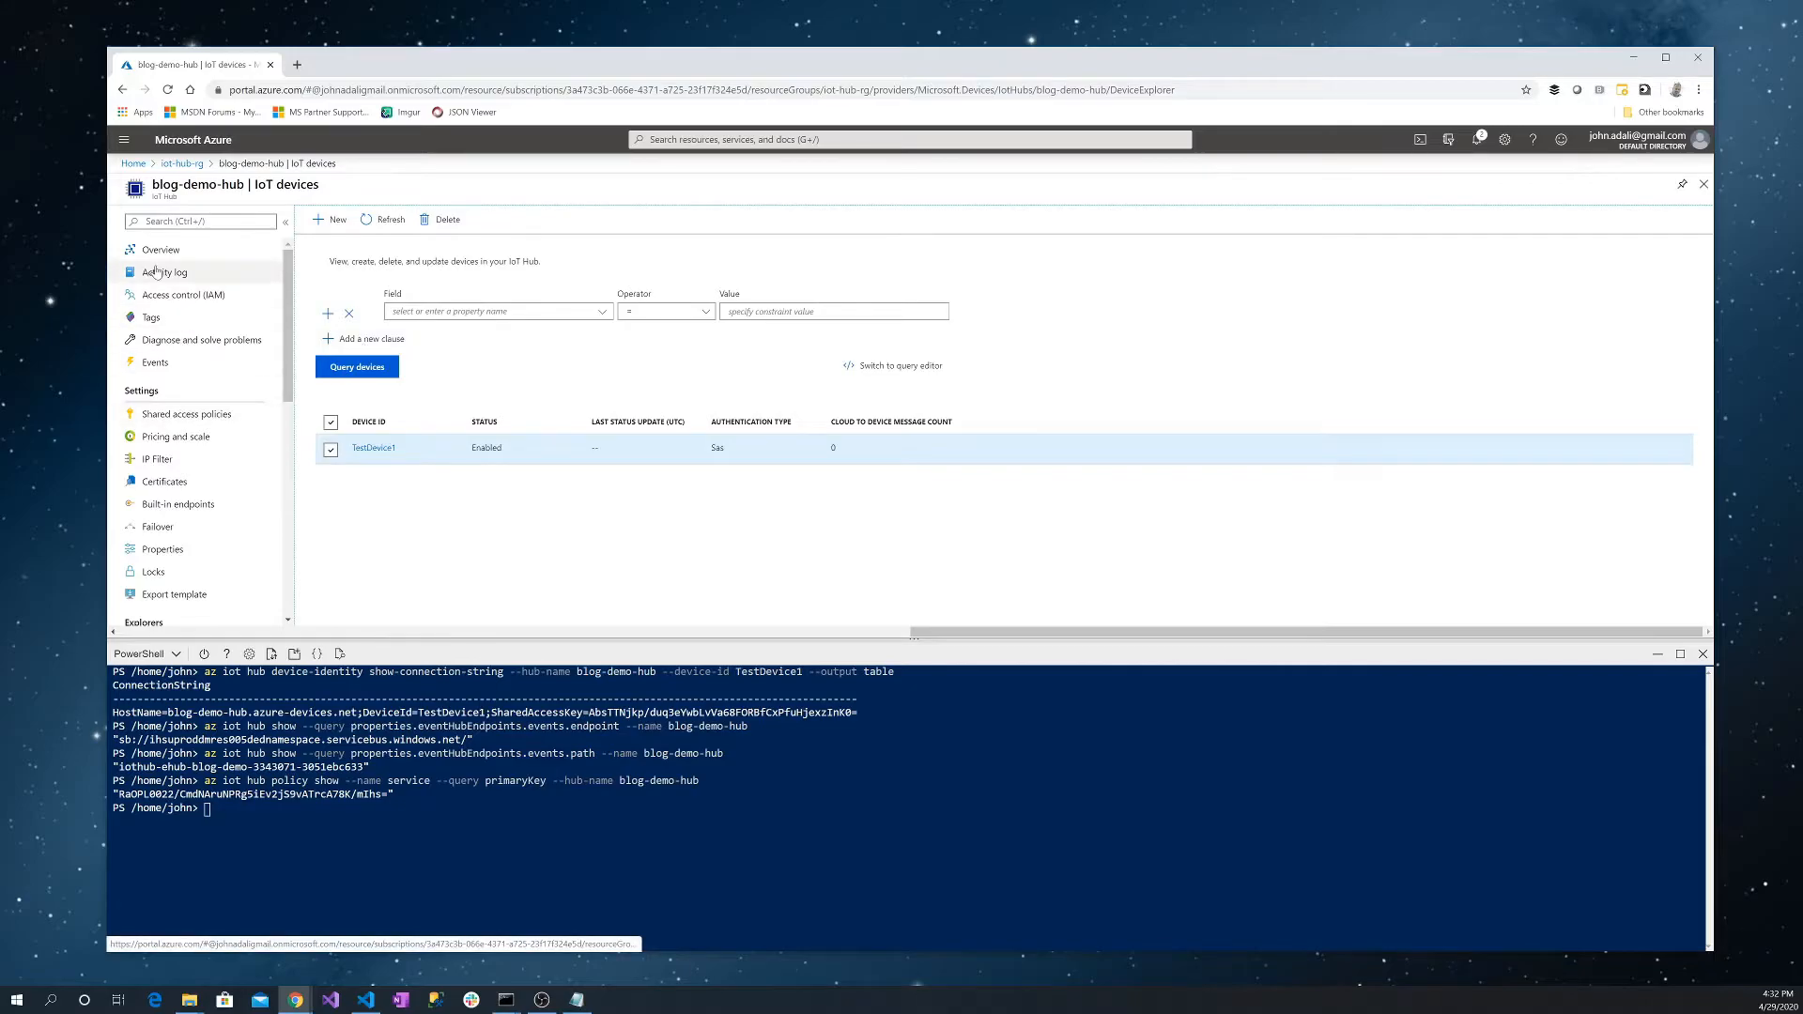
pyautogui.click(175, 423)
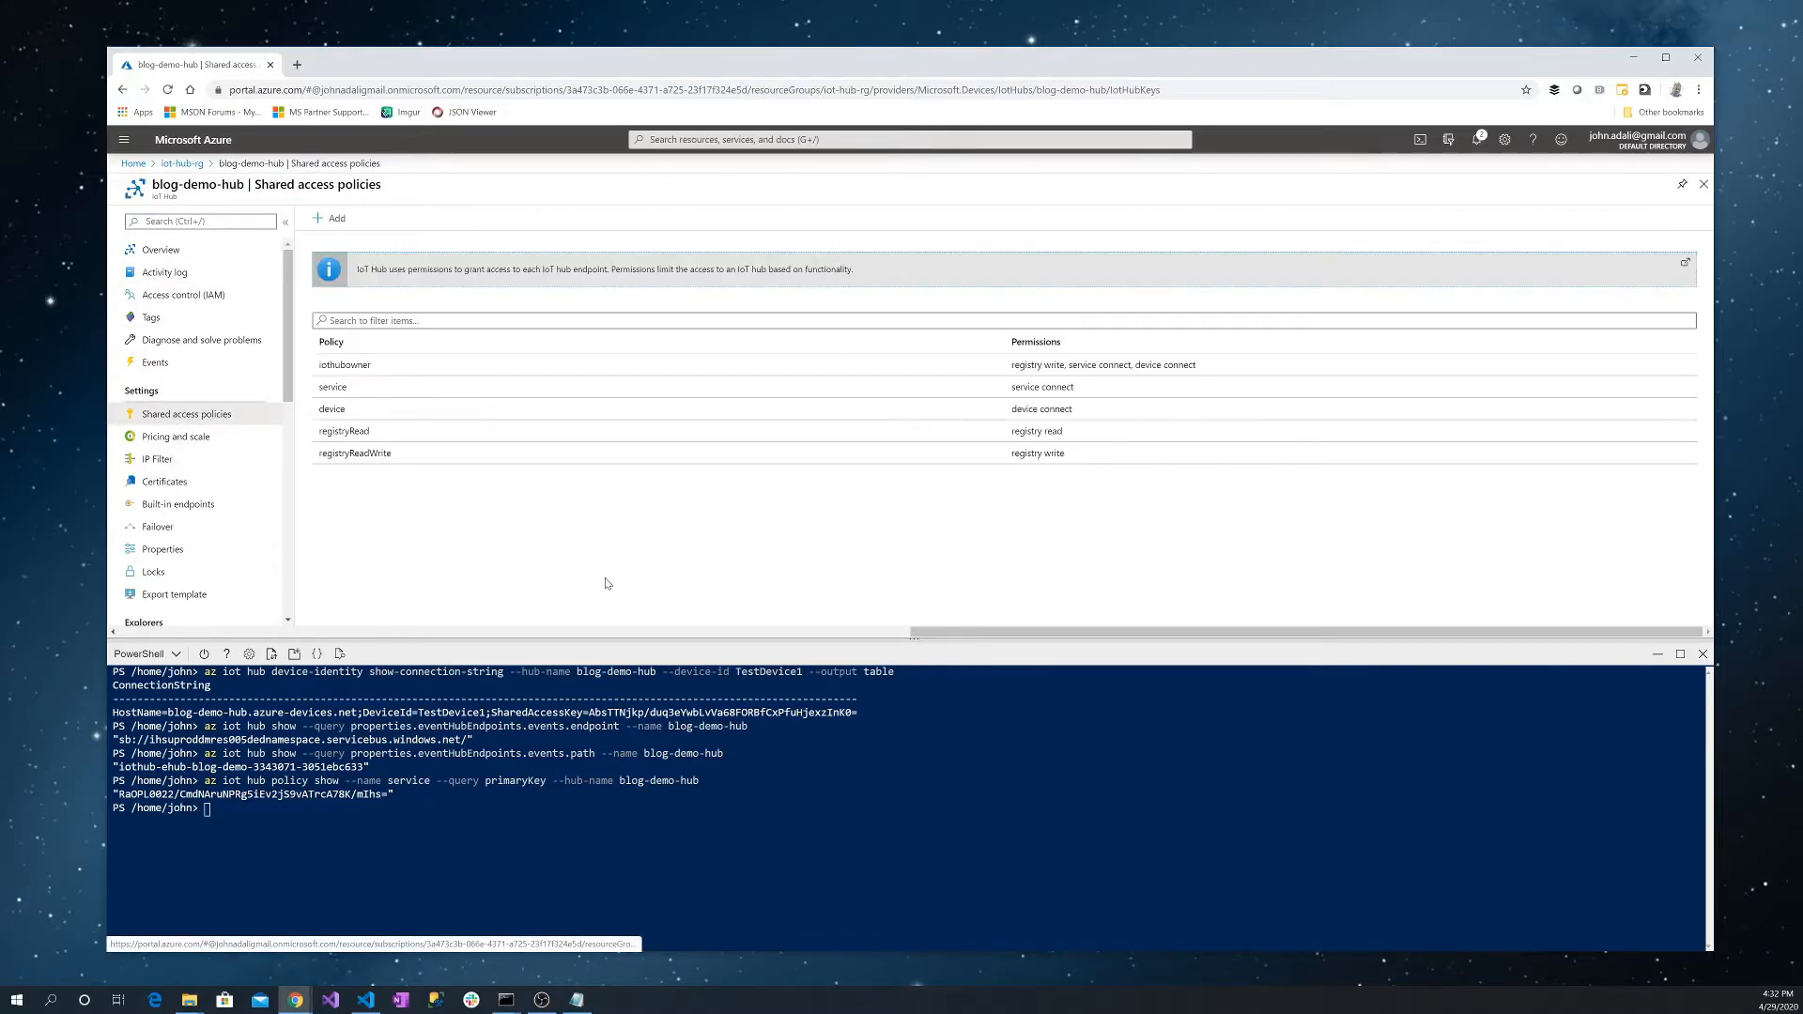
pyautogui.click(337, 392)
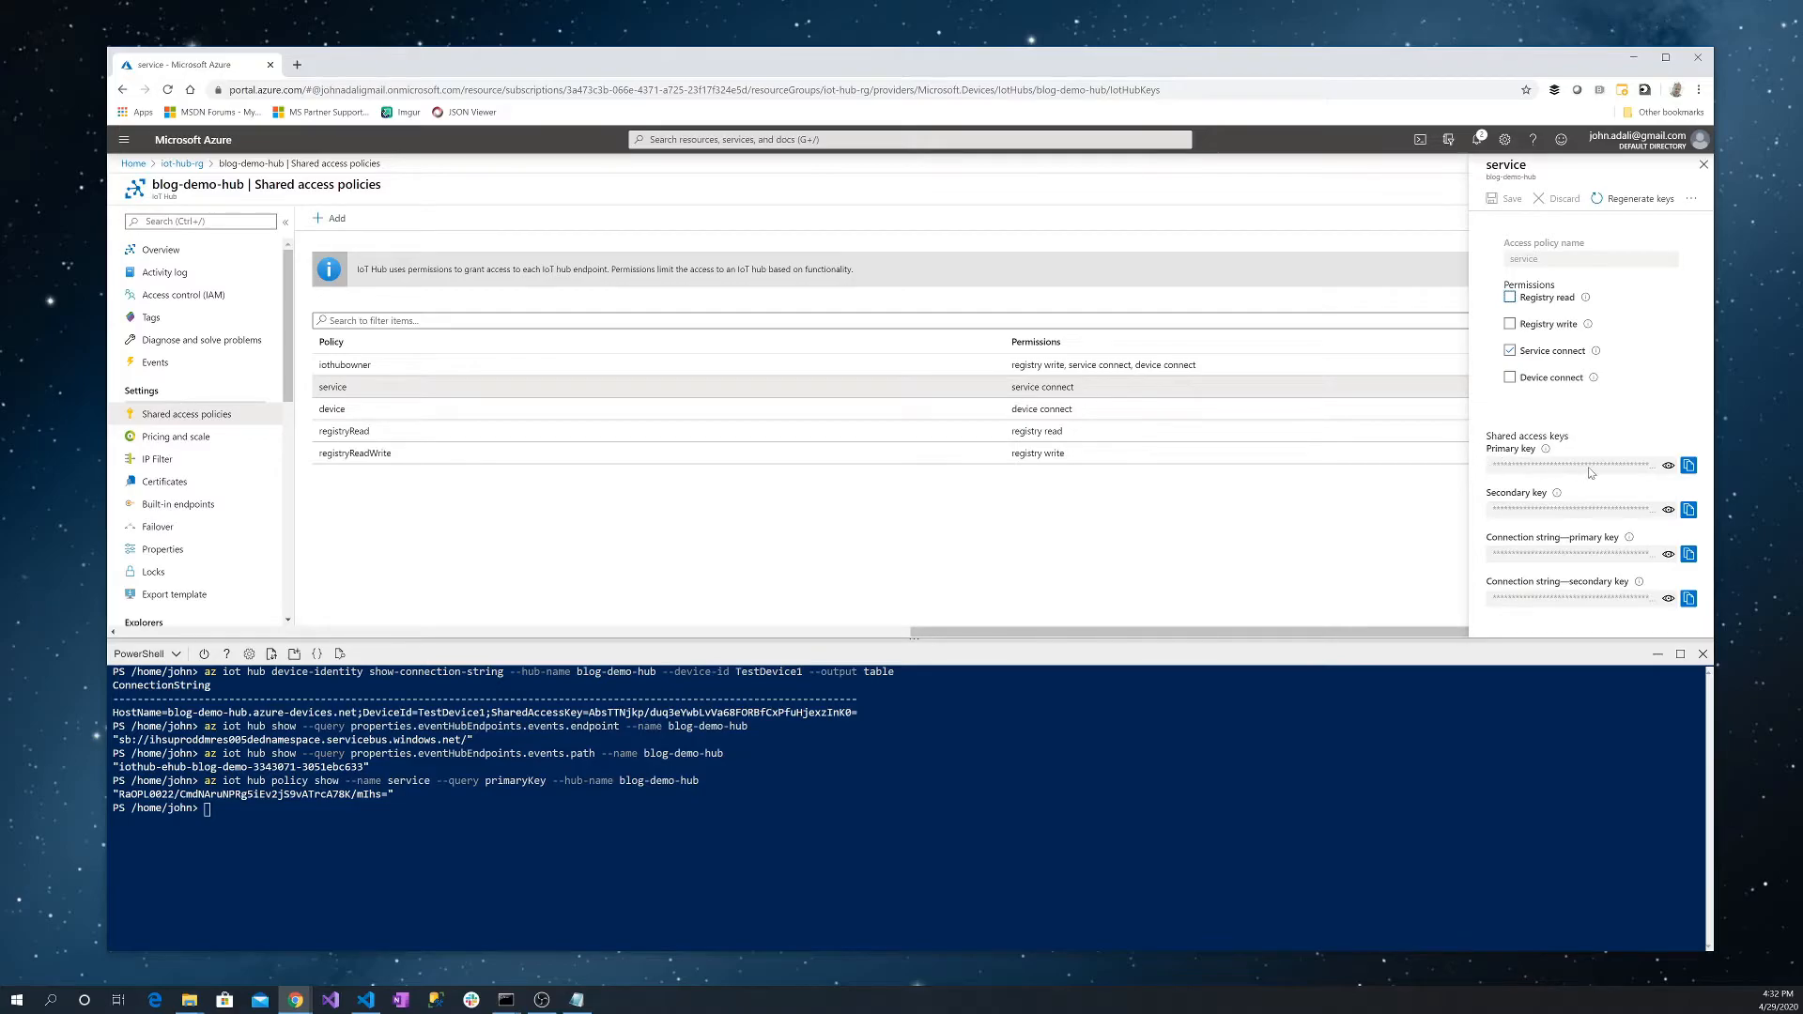
pyautogui.click(1668, 466)
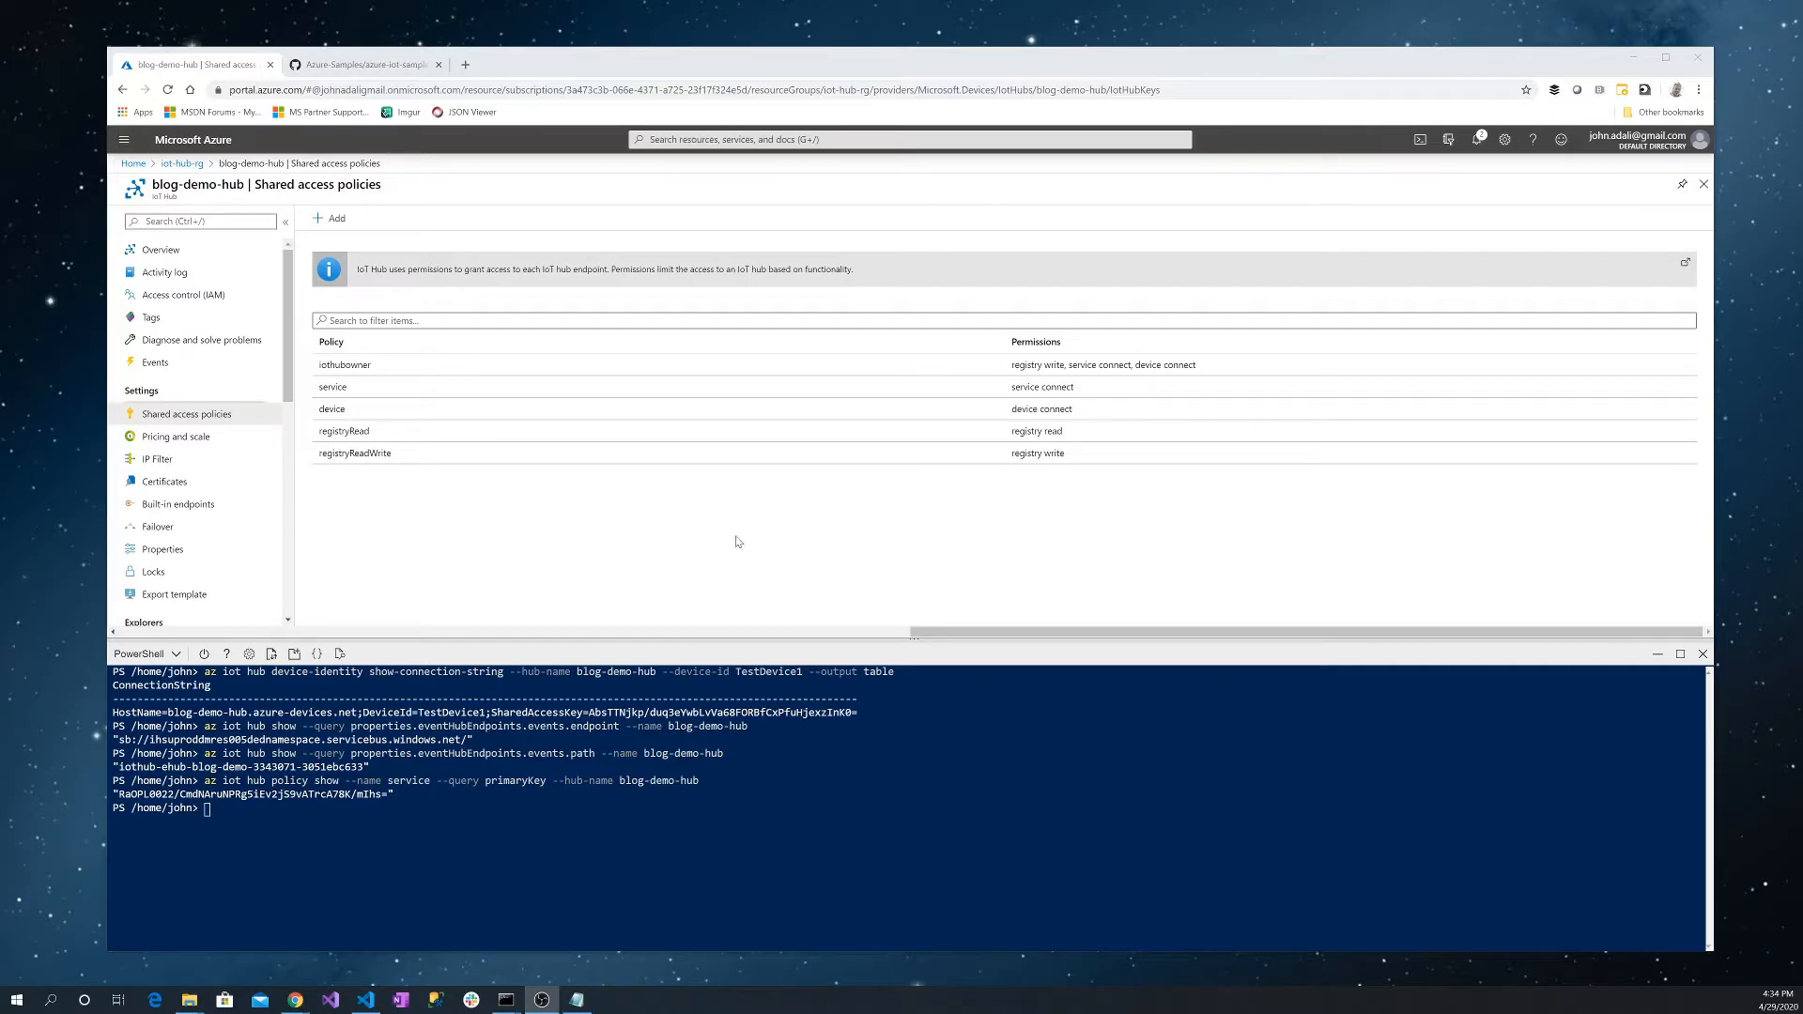
# - Review the azure-iot-samples-csharp repository on GitHub and browse to SimulatedDevice.cs in iot-hub/Quickstarts/simulated-device
pyautogui.click(349, 64)
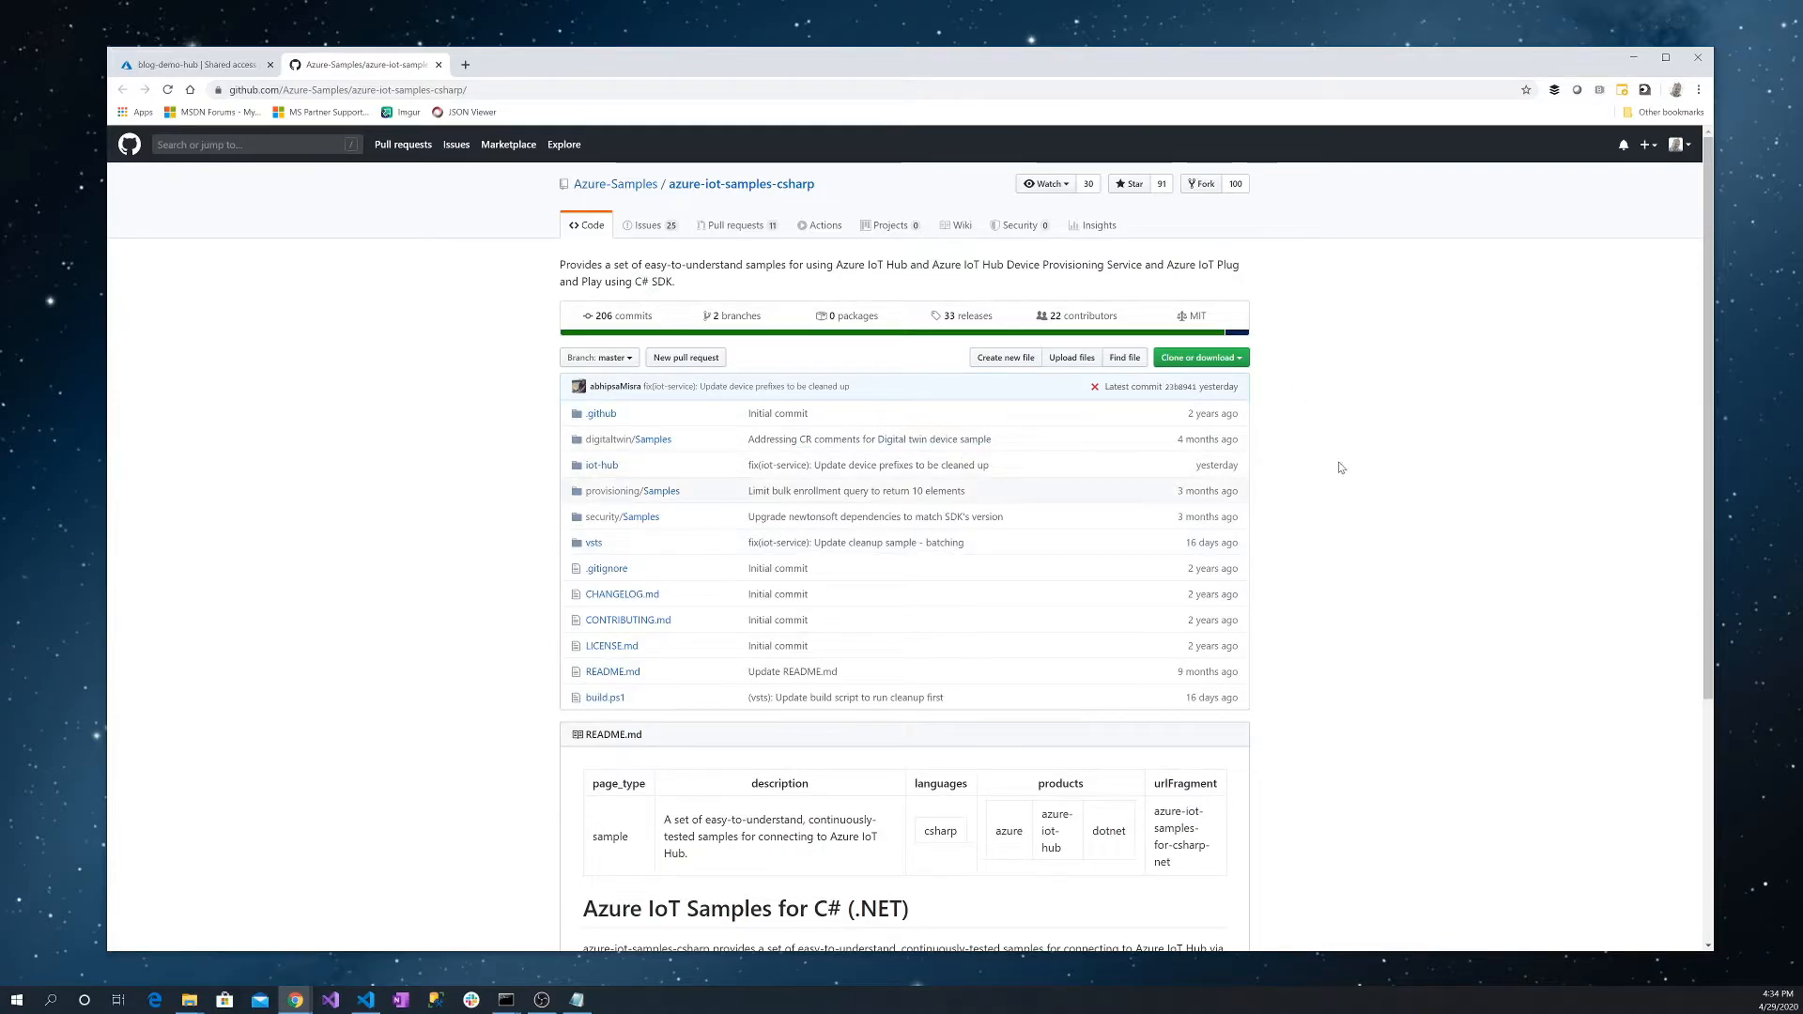
pyautogui.scroll(-2, 455, 592)
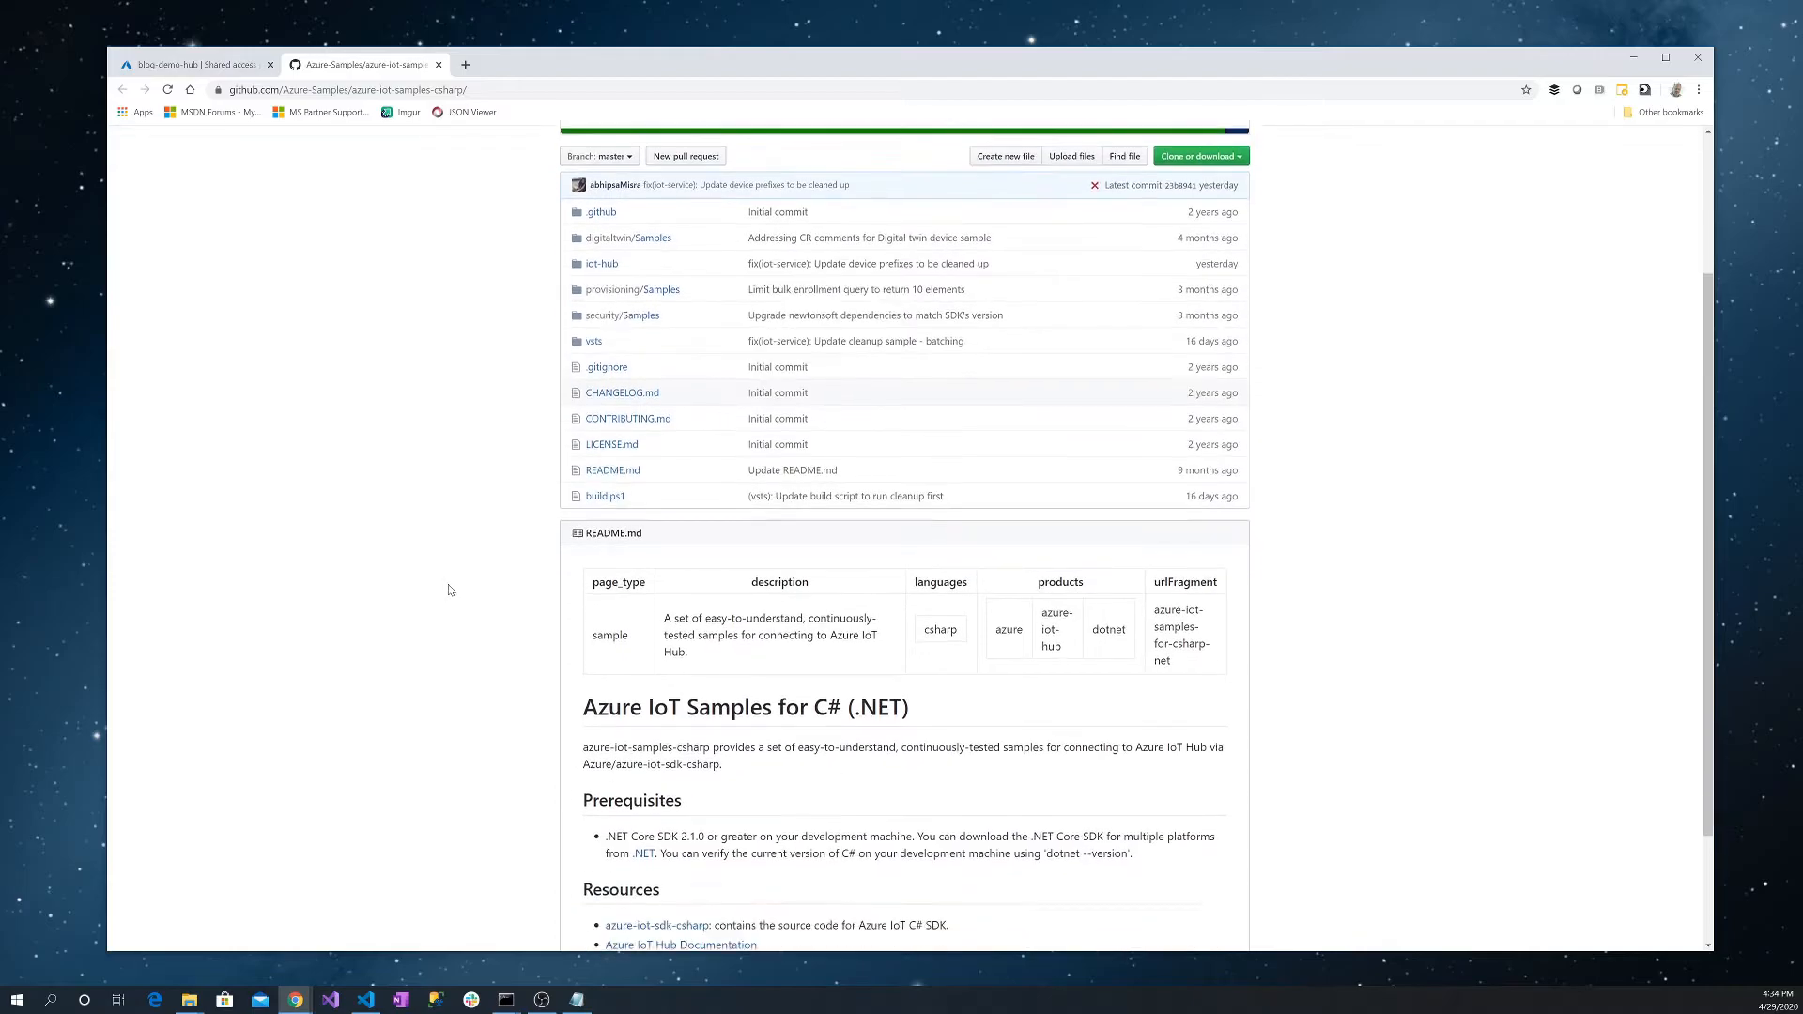
pyautogui.scroll(-2, 446, 589)
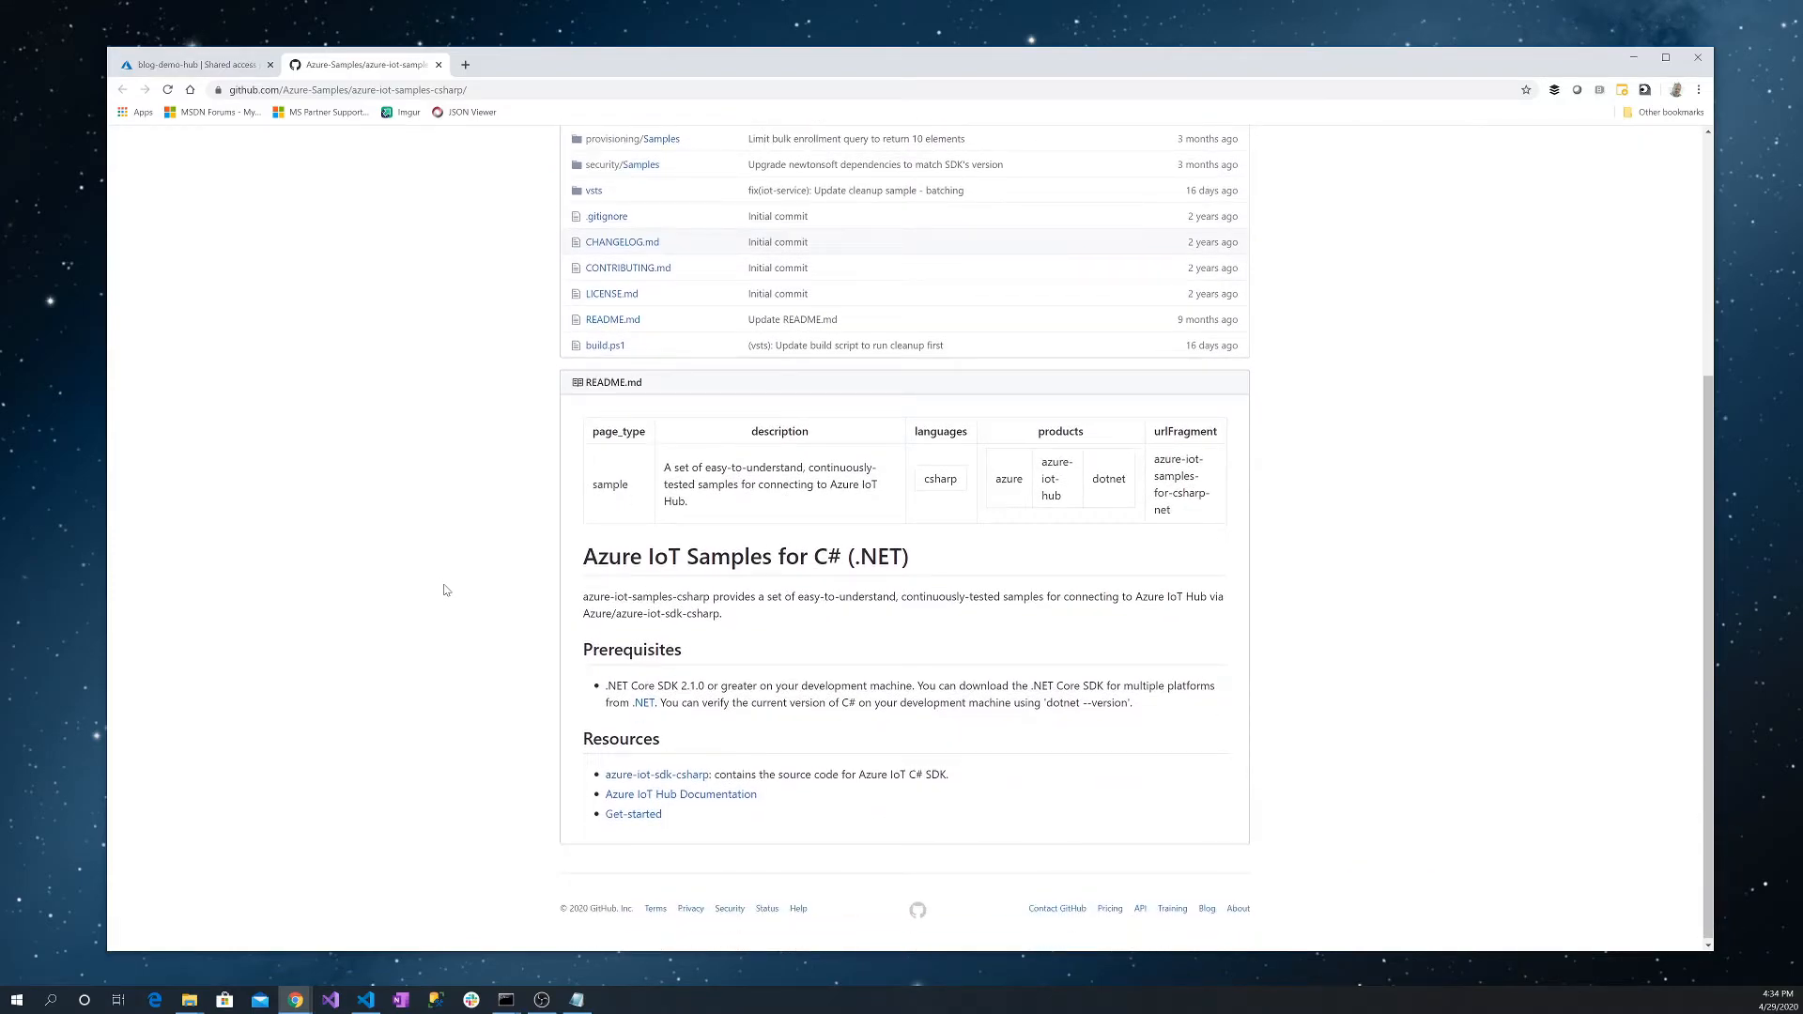
pyautogui.scroll(2, 446, 590)
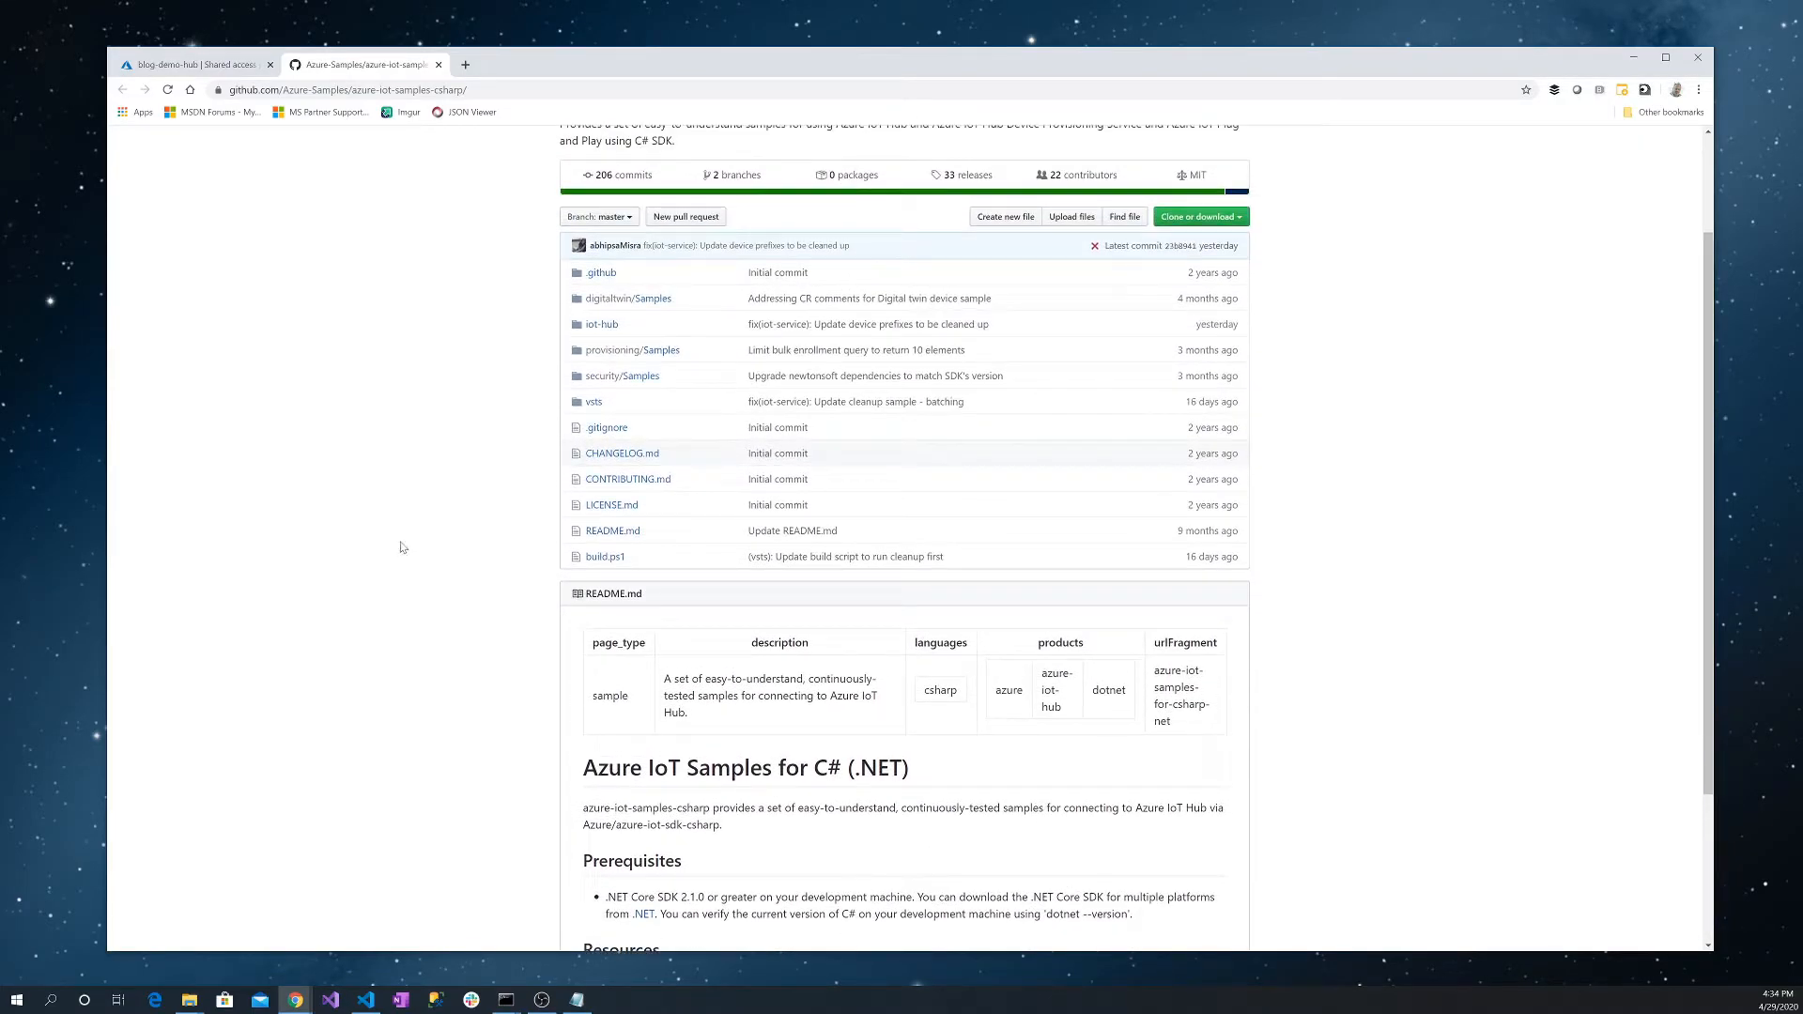
pyautogui.scroll(2, 398, 551)
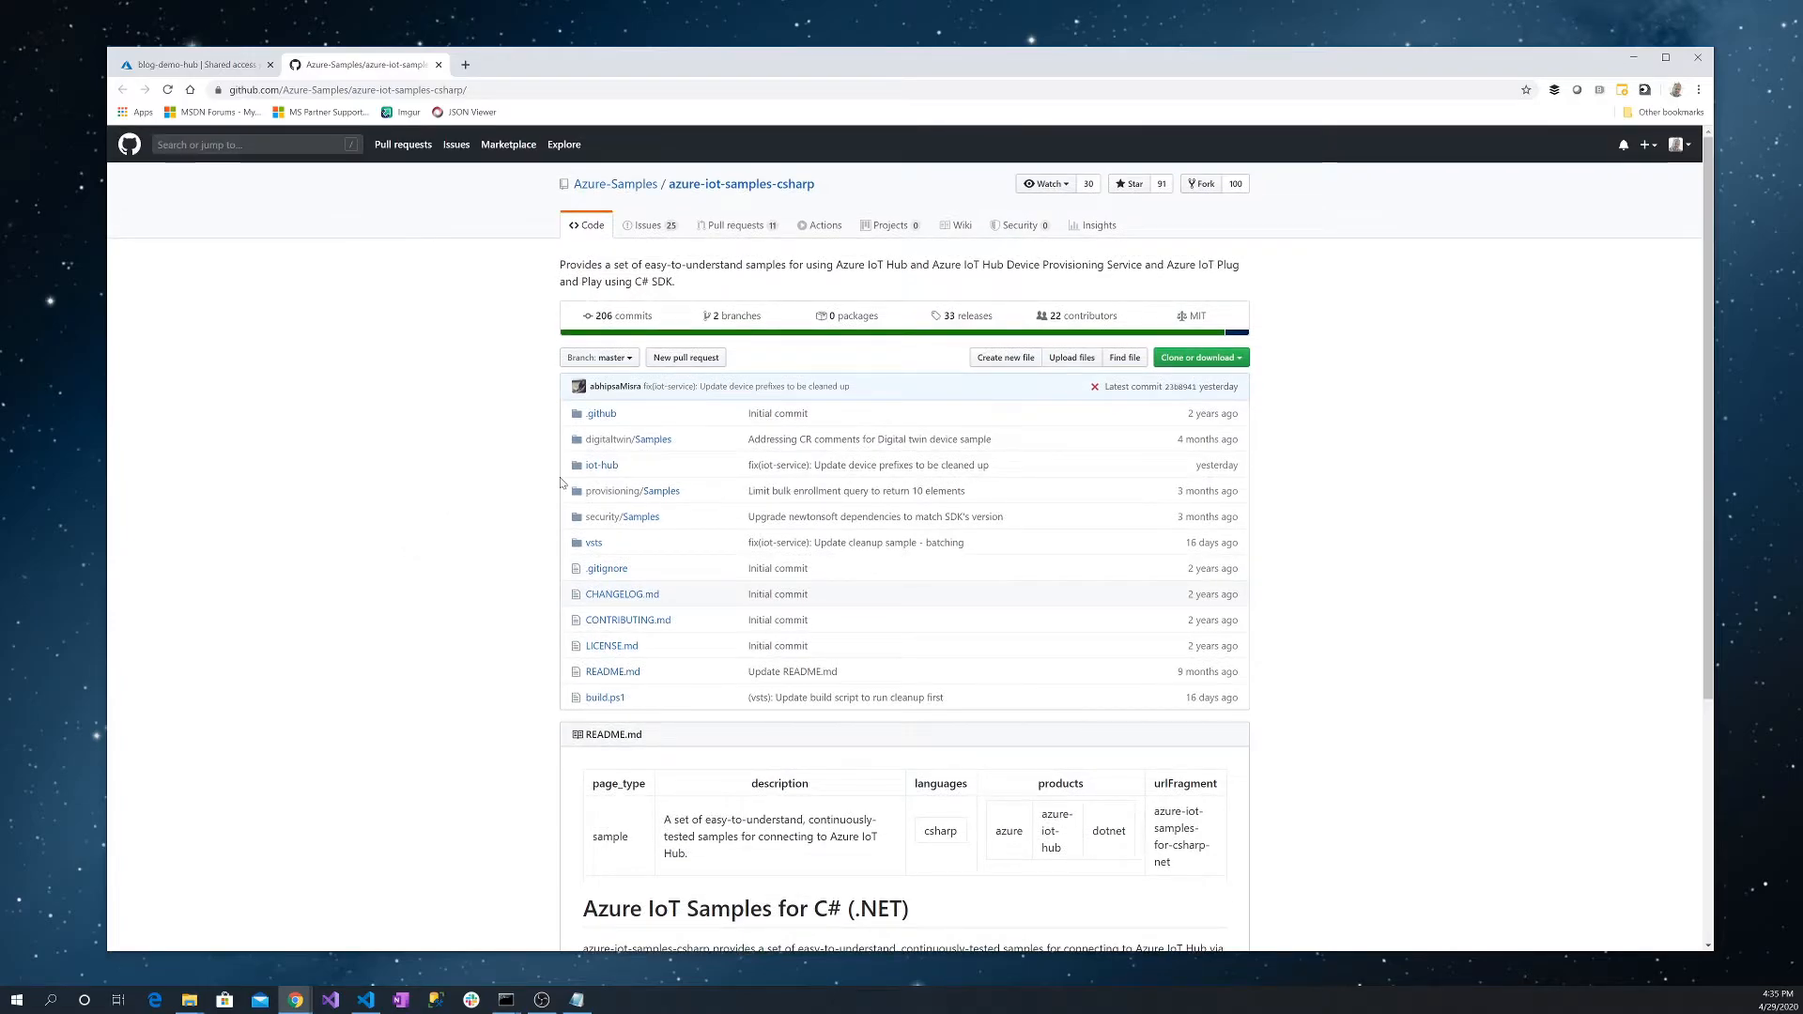
pyautogui.click(600, 466)
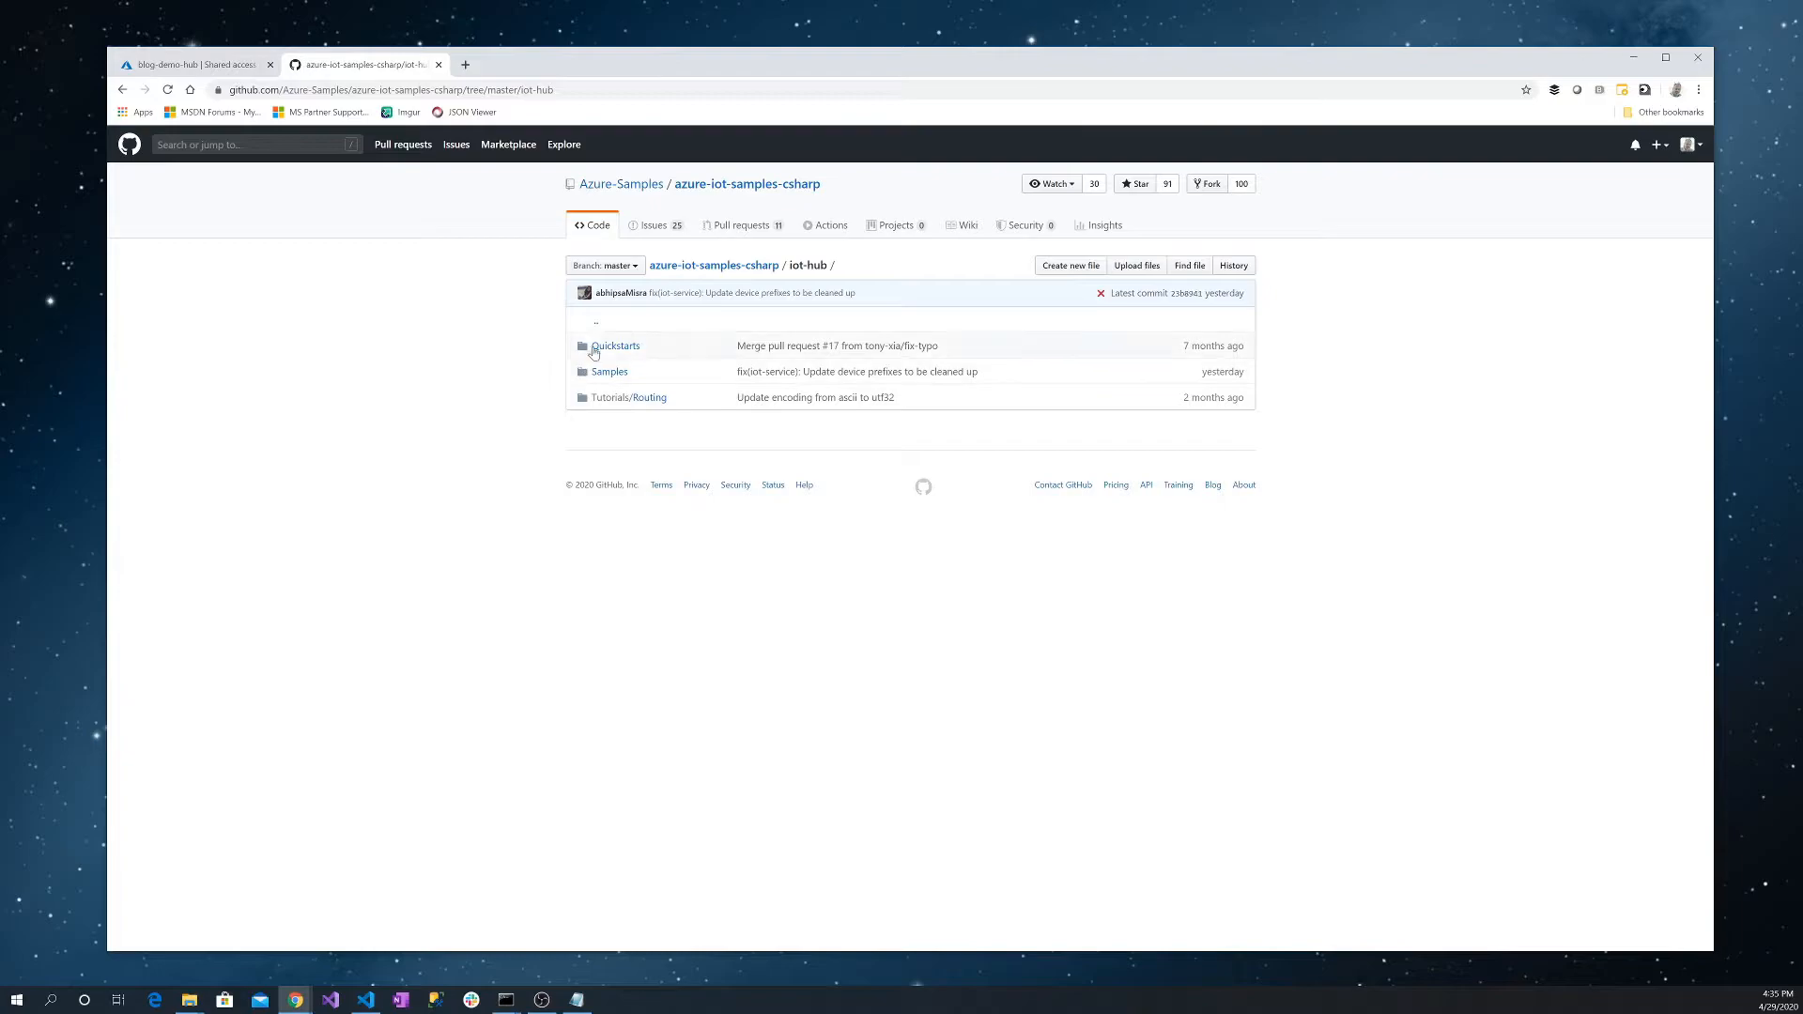
pyautogui.click(594, 349)
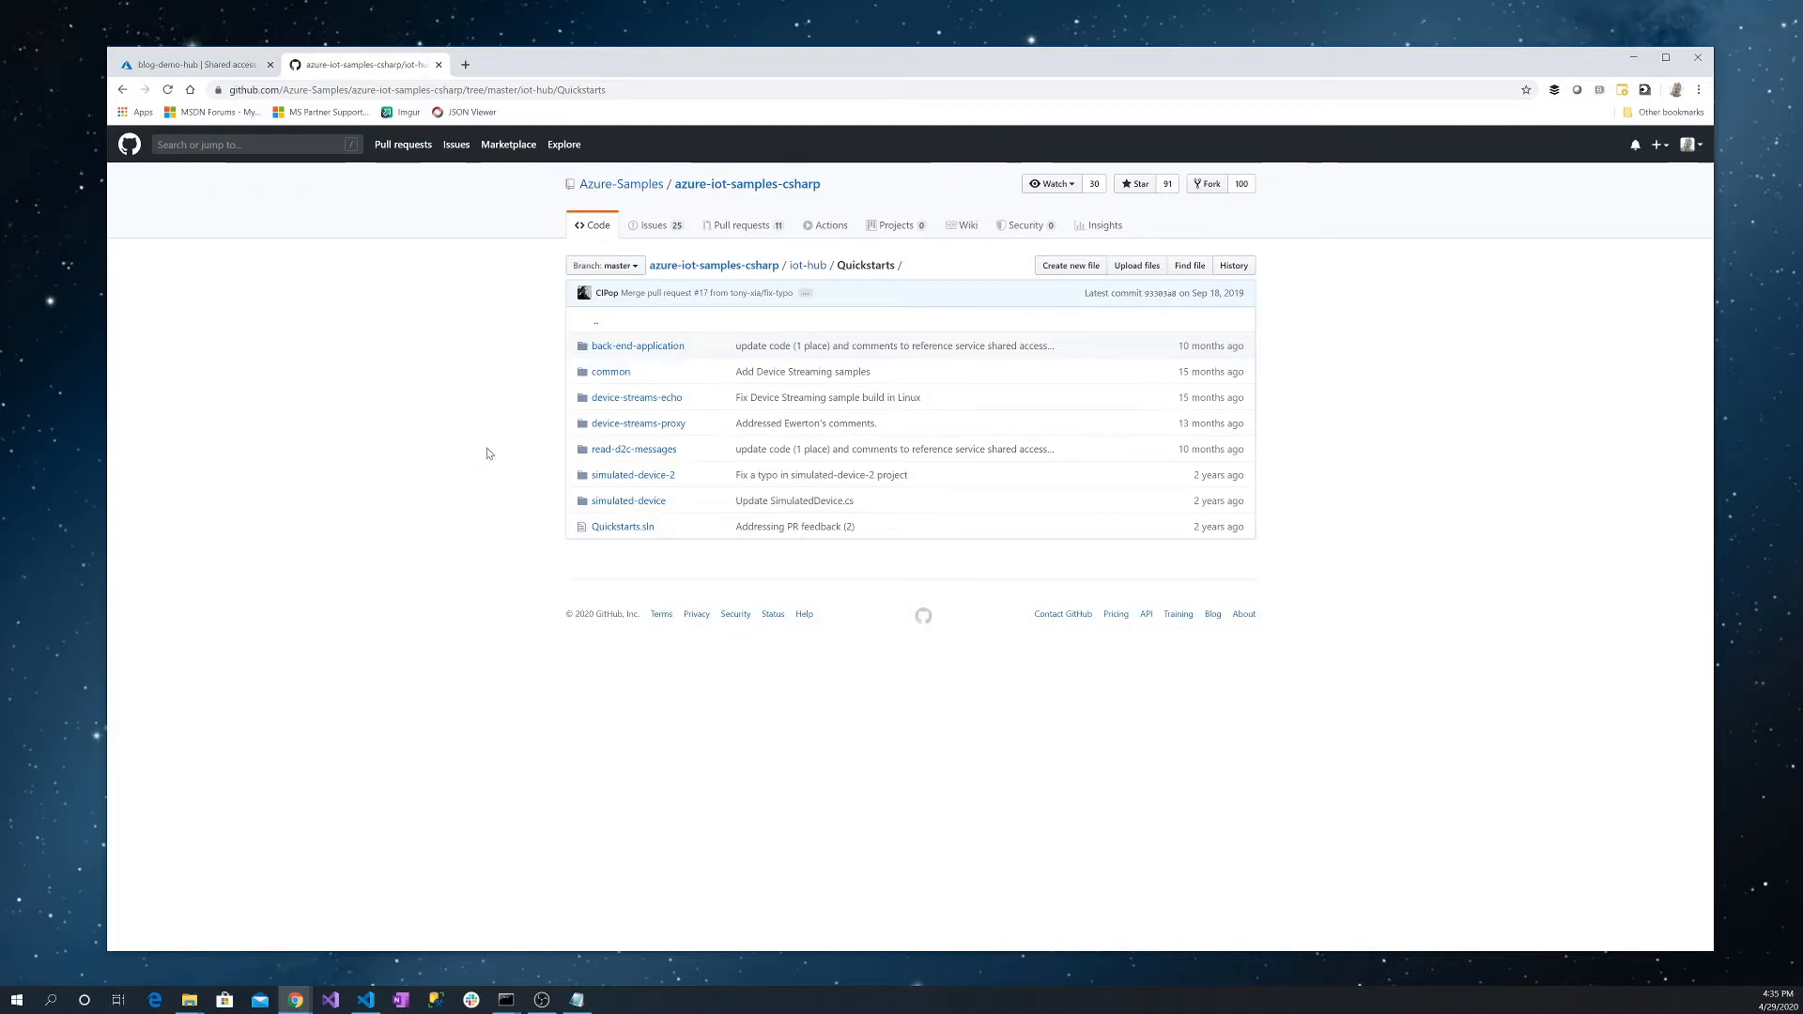
pyautogui.click(619, 503)
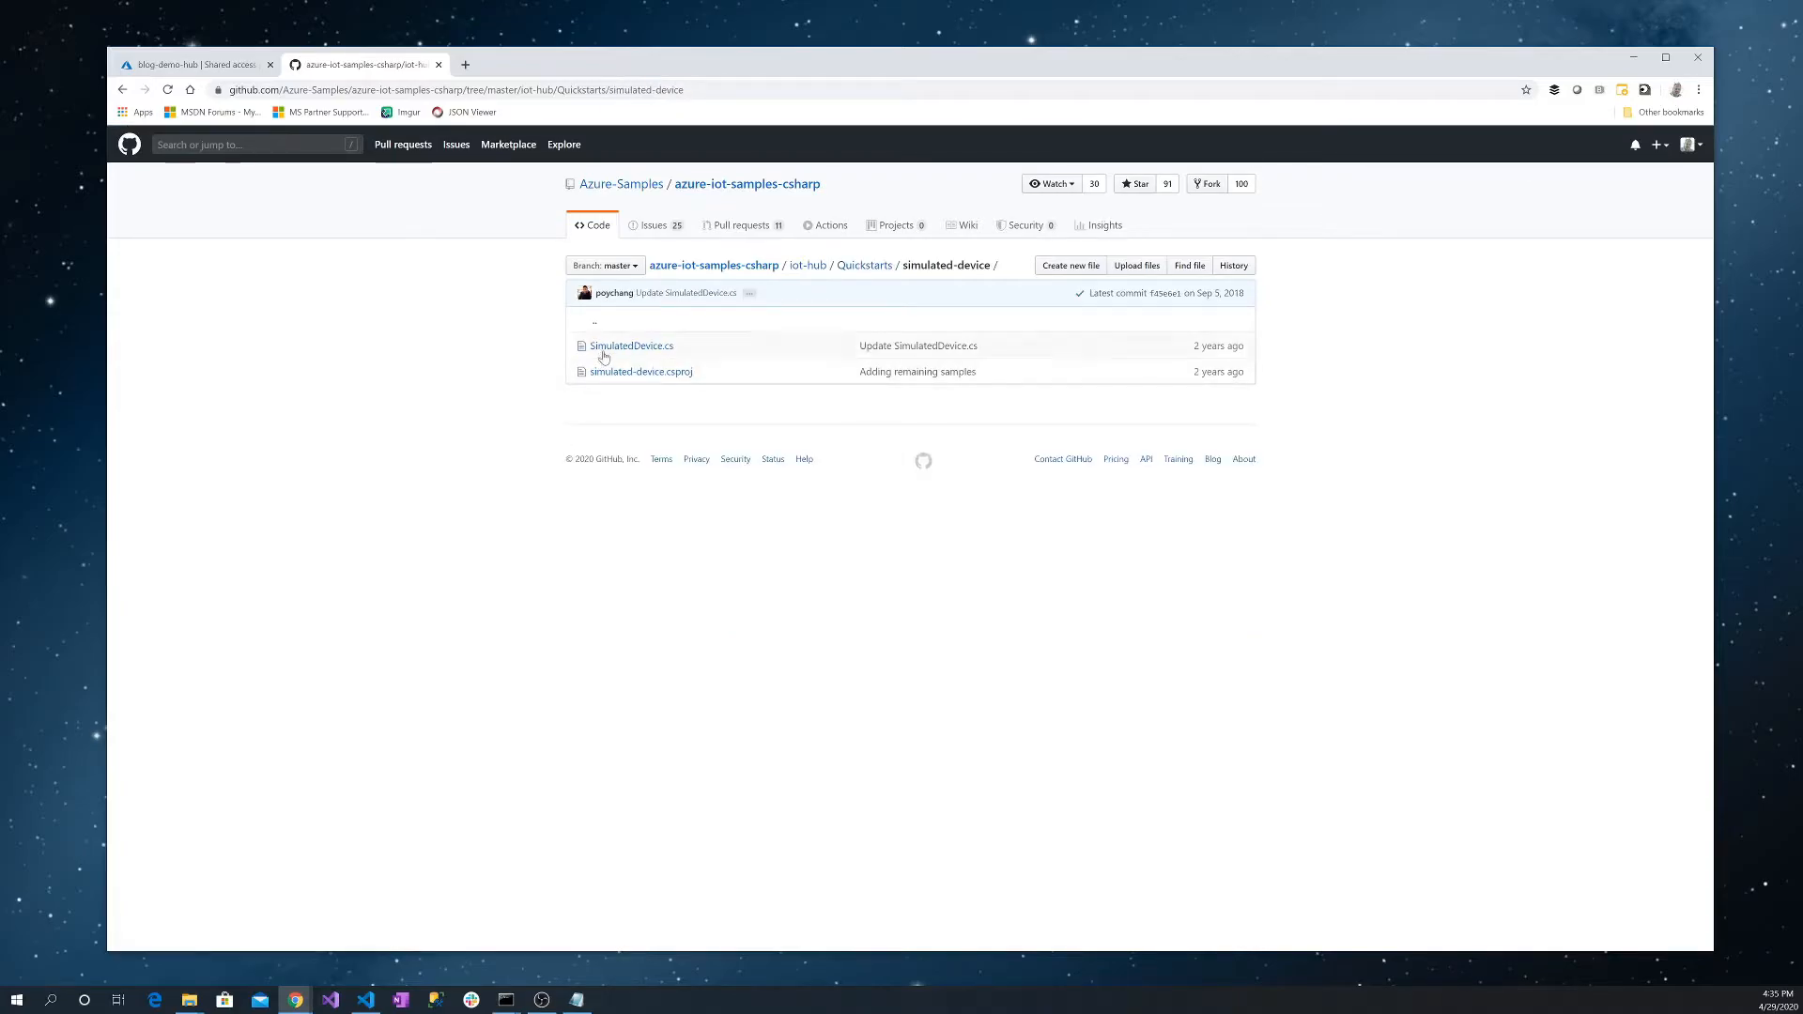
pyautogui.click(610, 347)
# - Switch to Visual Studio Code with SimulatedDevice.cs open and move its window onto the main screen
pyautogui.hotkey('alt', 'Tab')
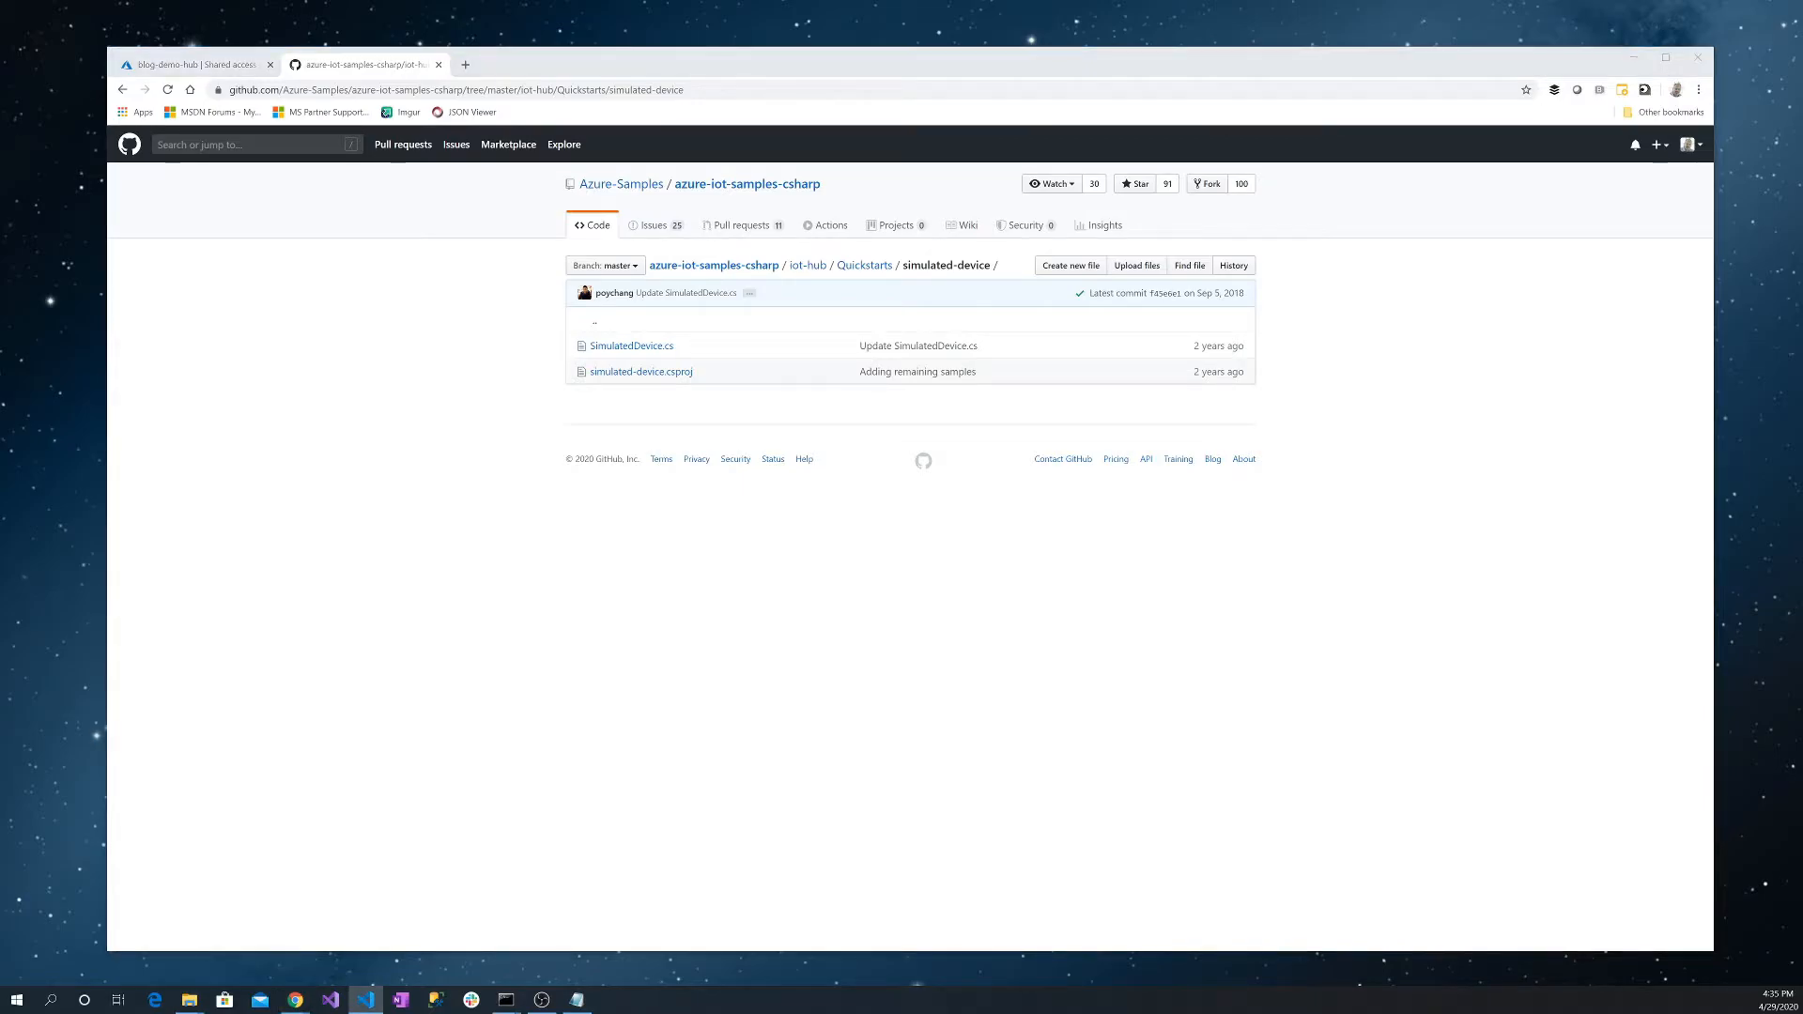
pyautogui.moveTo(1802, 71); pyautogui.dragTo(690, 39)
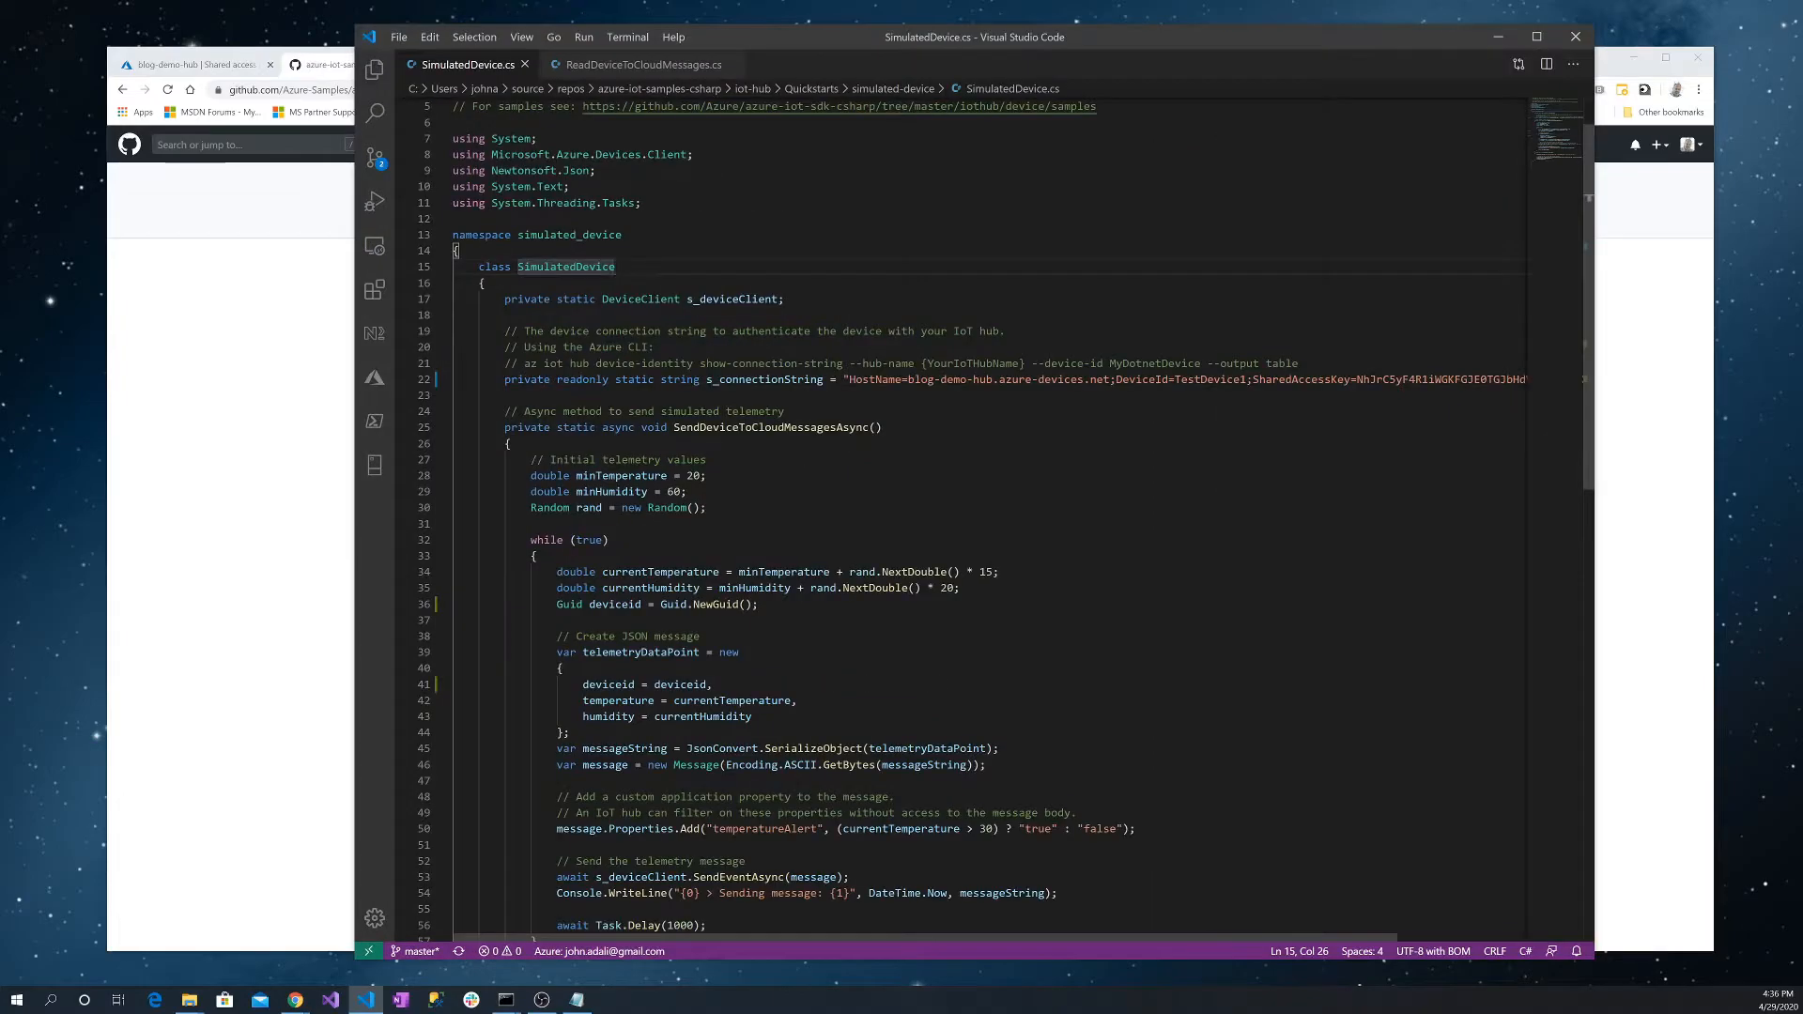
pyautogui.click(486, 283)
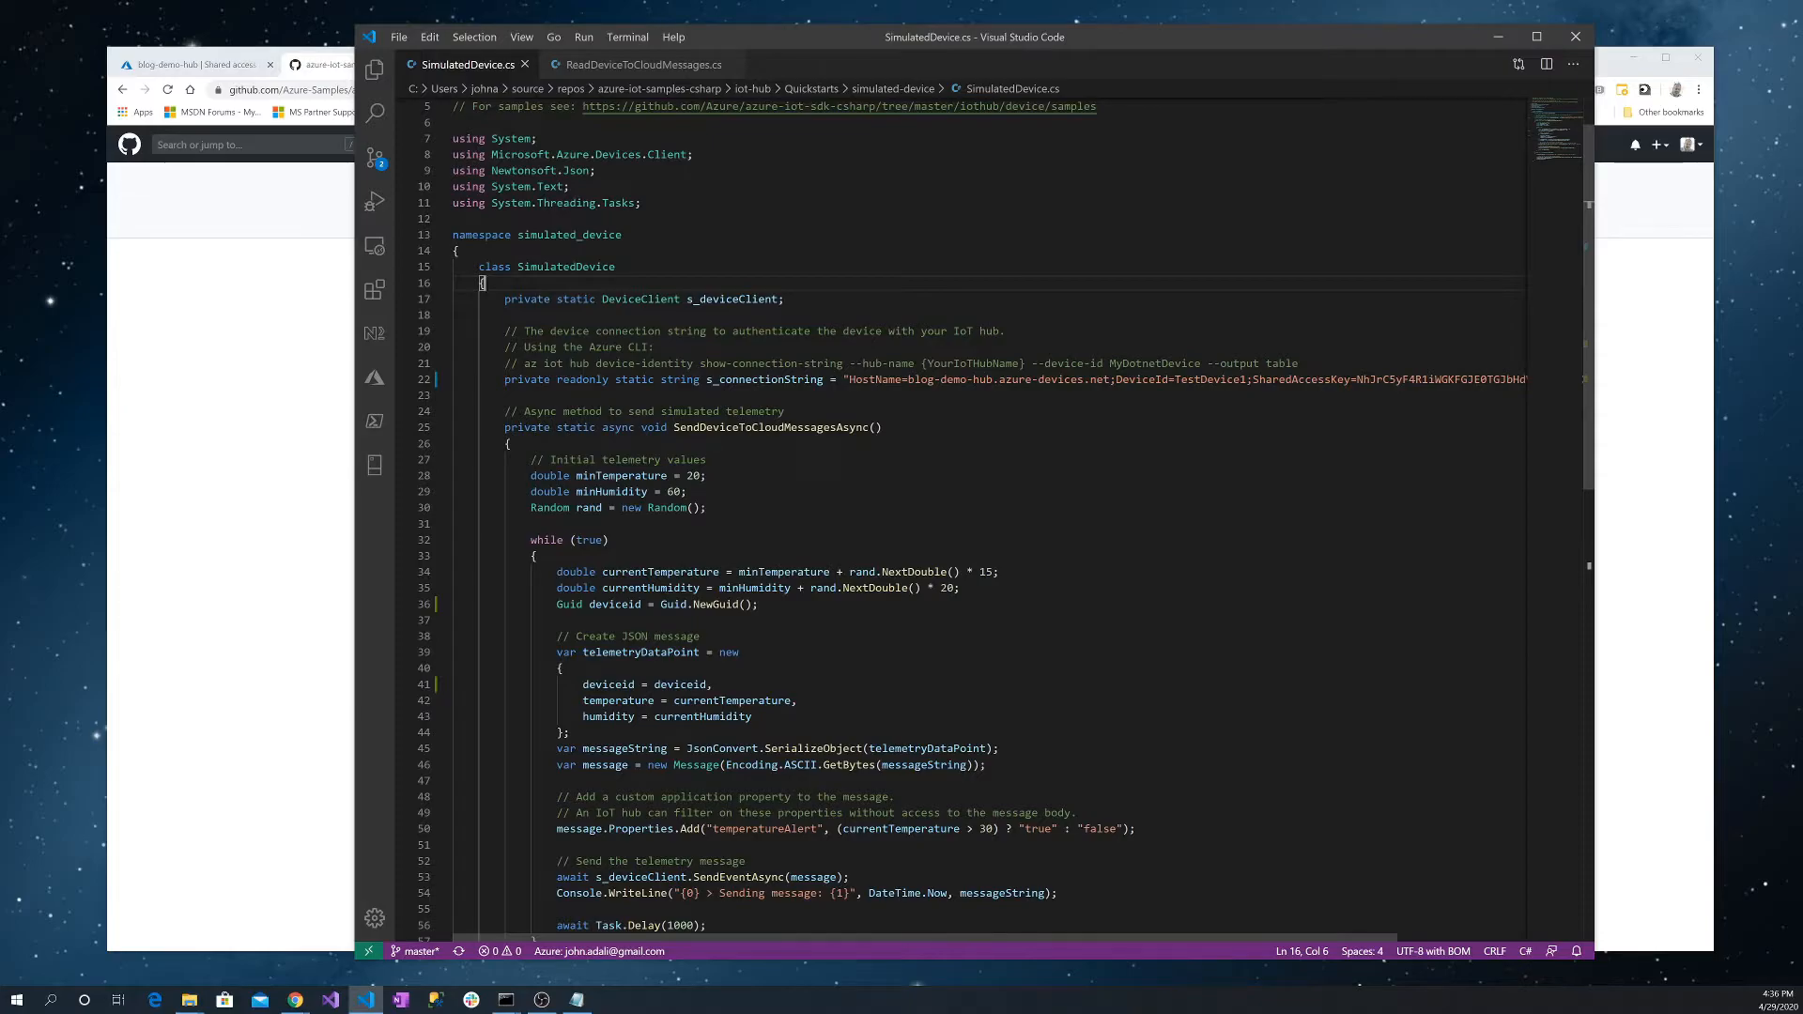
# - Replace the s_connectionString value in SimulatedDevice.cs with the test device's connection string from the text editor and save the file
pyautogui.doubleClick(766, 380)
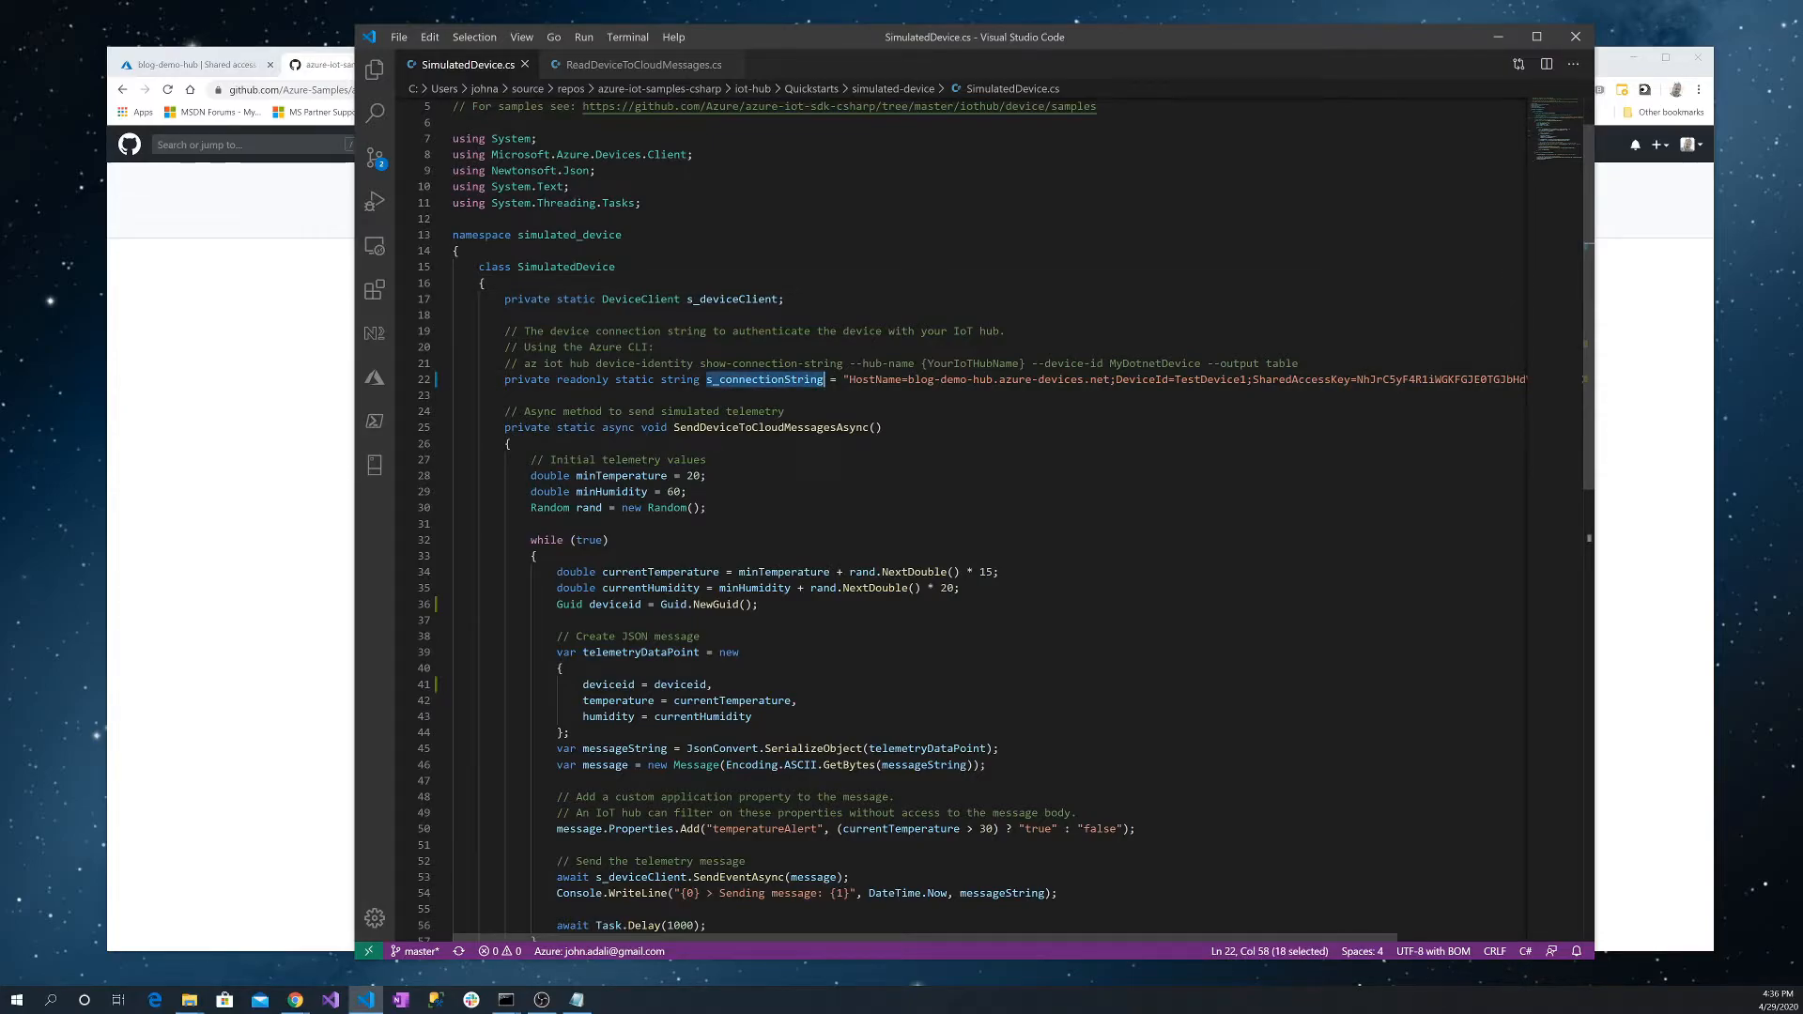
pyautogui.hotkey('alt', 'Tab')
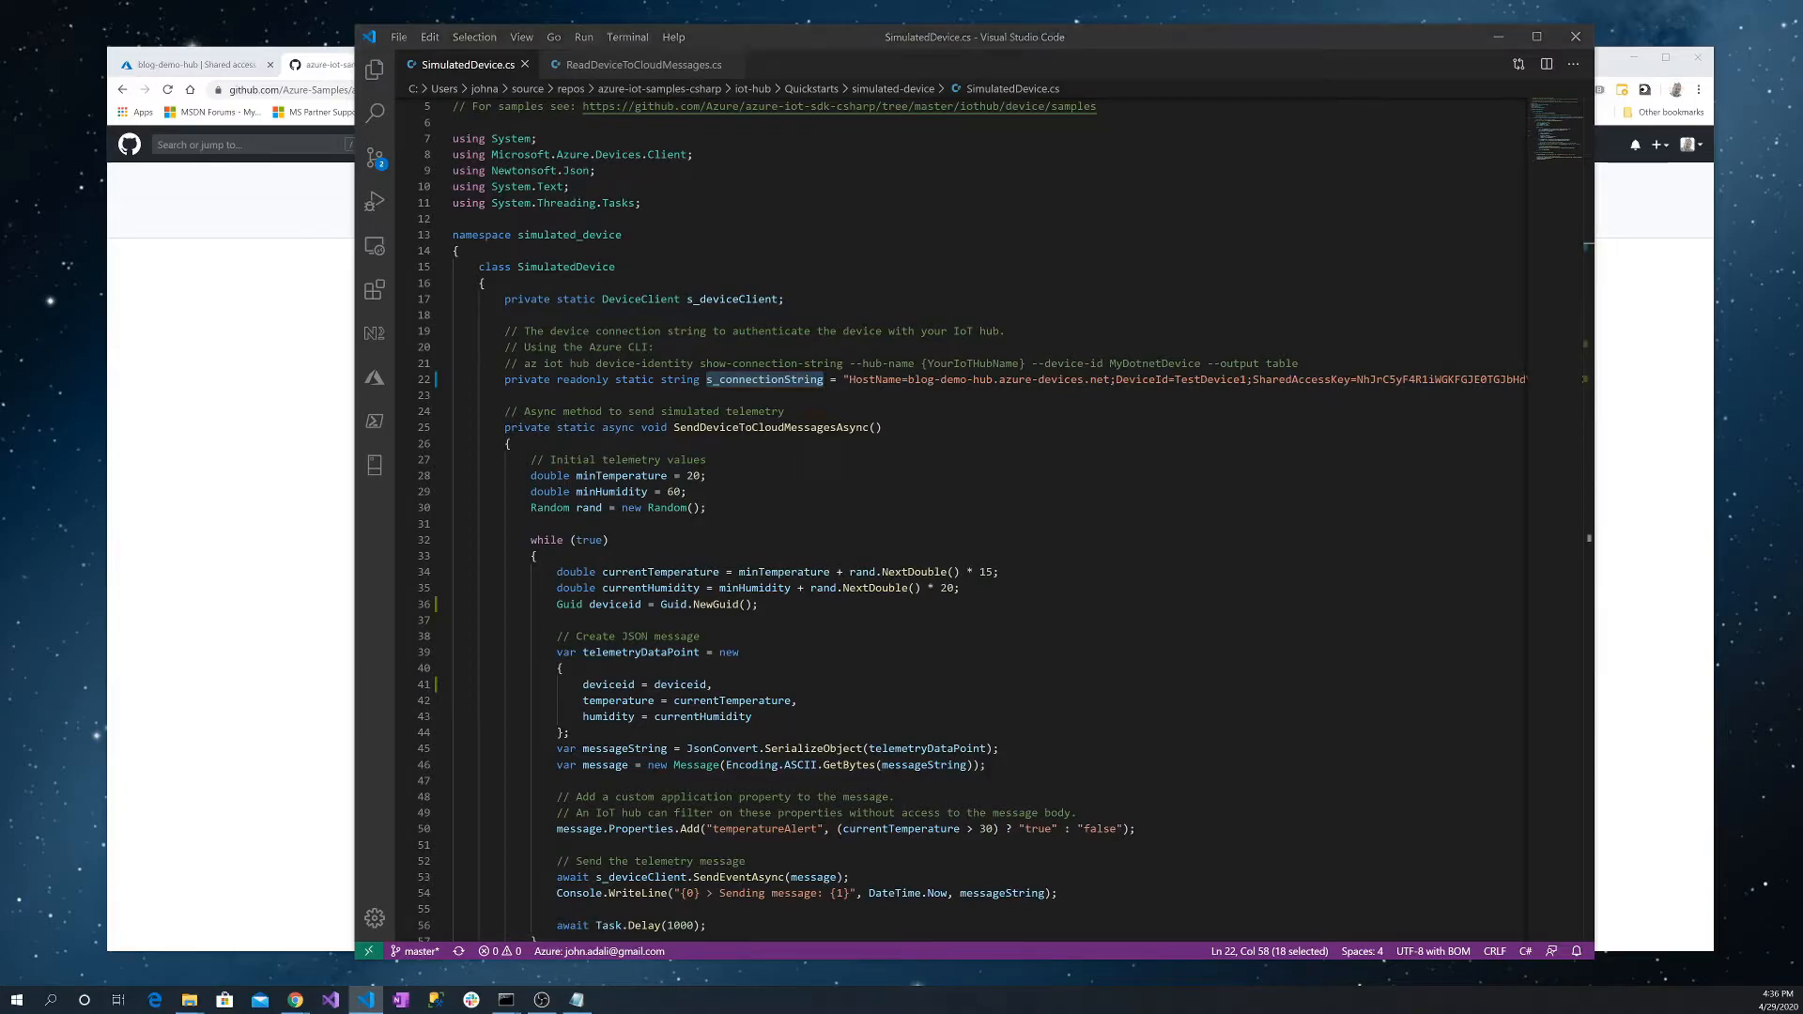
pyautogui.click(850, 380)
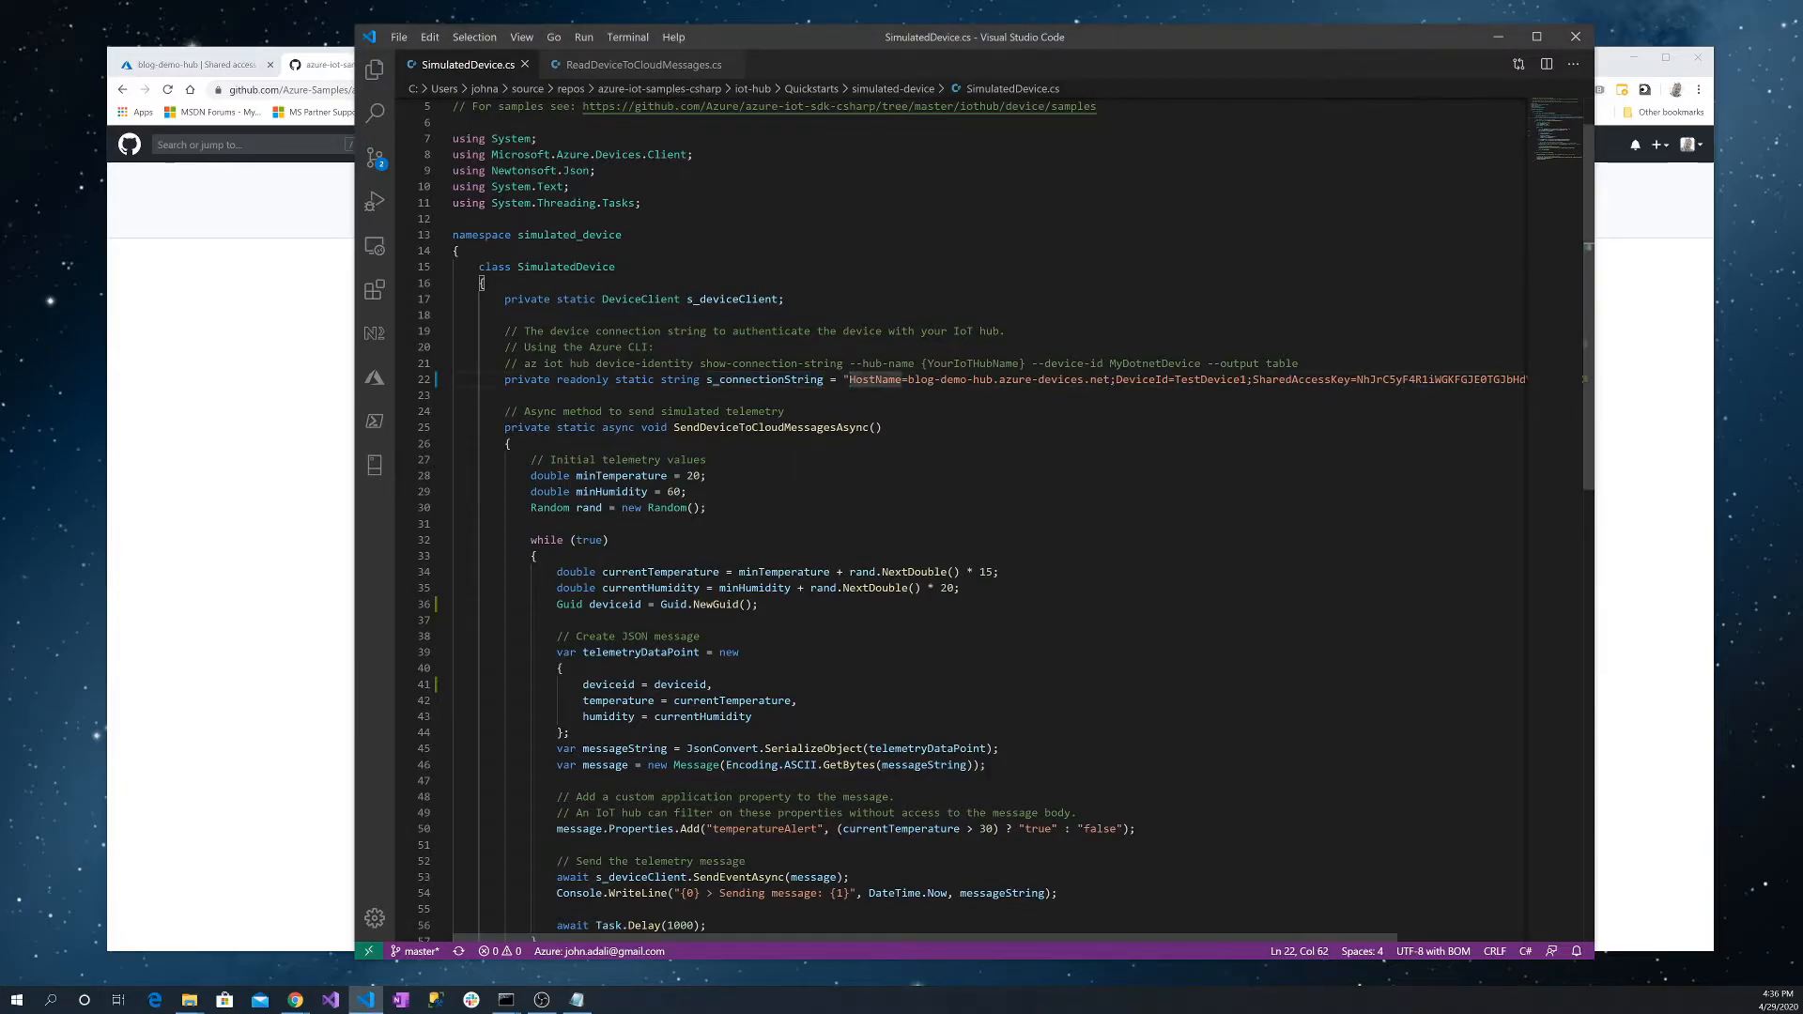
pyautogui.moveTo(850, 380); pyautogui.dragTo(1502, 380)
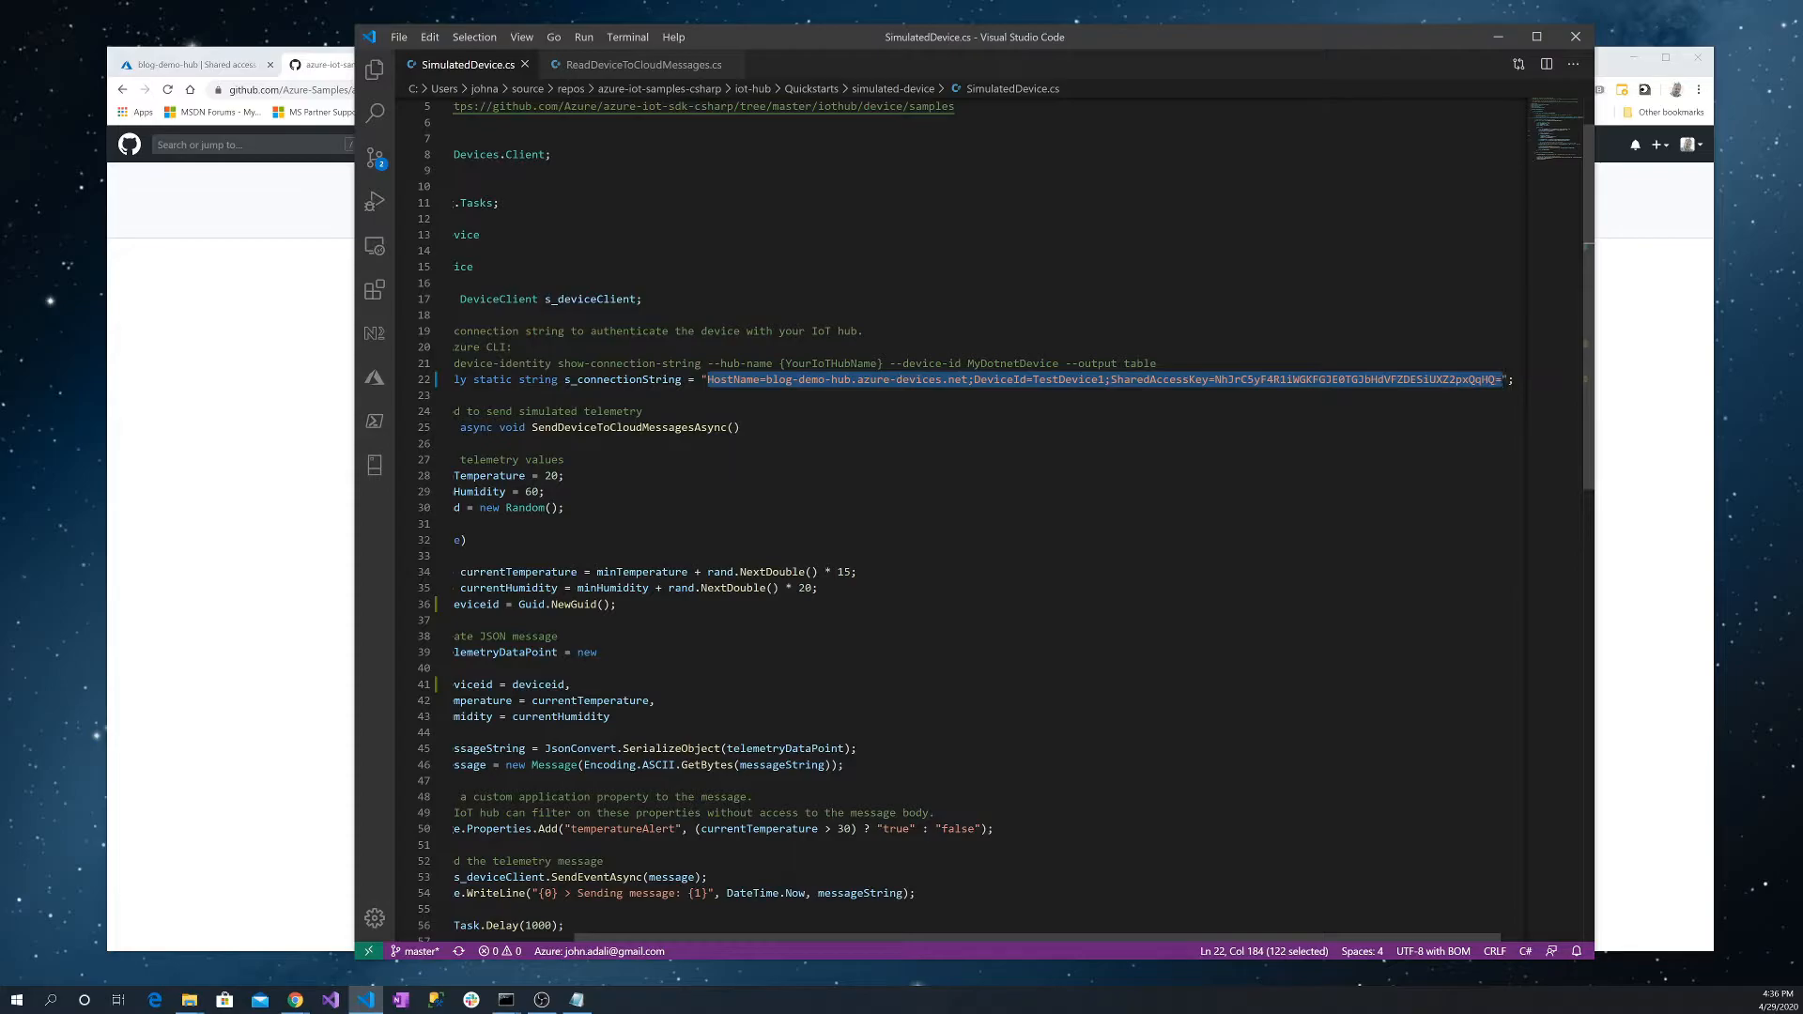
pyautogui.hotkey('ctrl', 'v')
pyautogui.press('Home')
pyautogui.press('Home')
pyautogui.hotkey('ctrl', 's')
pyautogui.scroll(2, 939, 516)
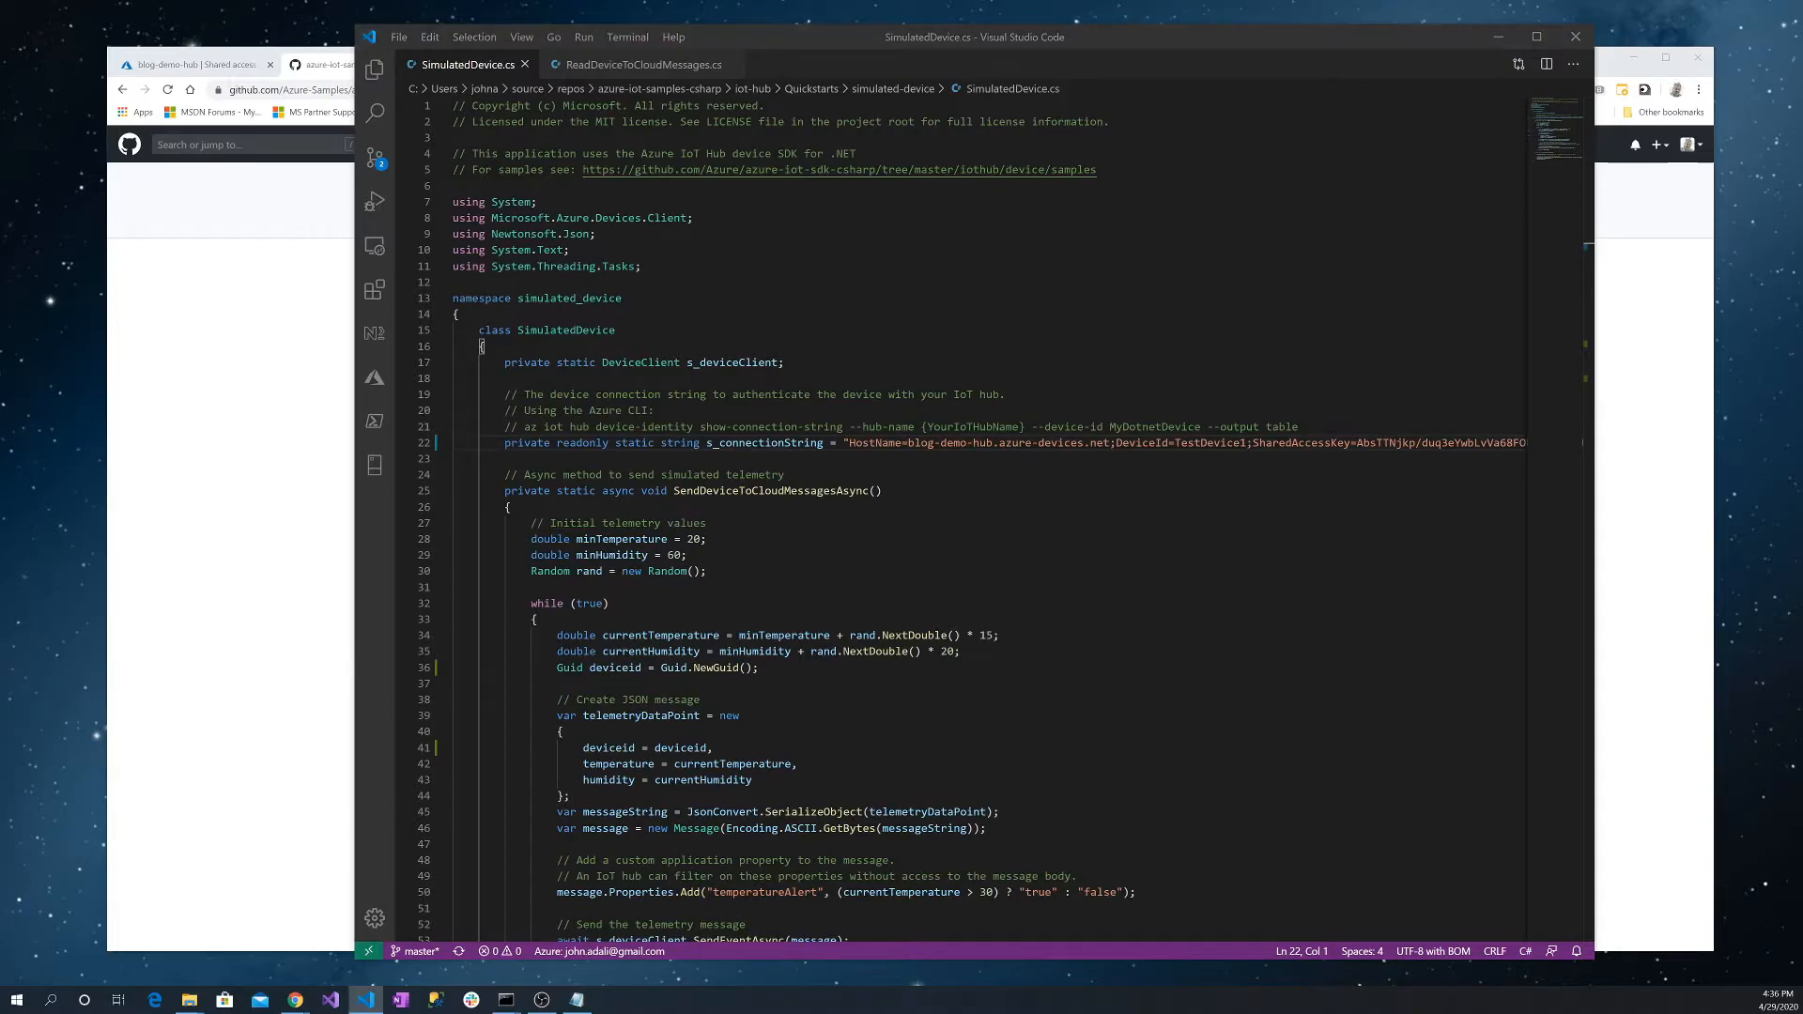
# - Bring the Command Prompt for the simulated-device folder onto the main screen and minimize the code editor and browser windows
pyautogui.press('super+d')
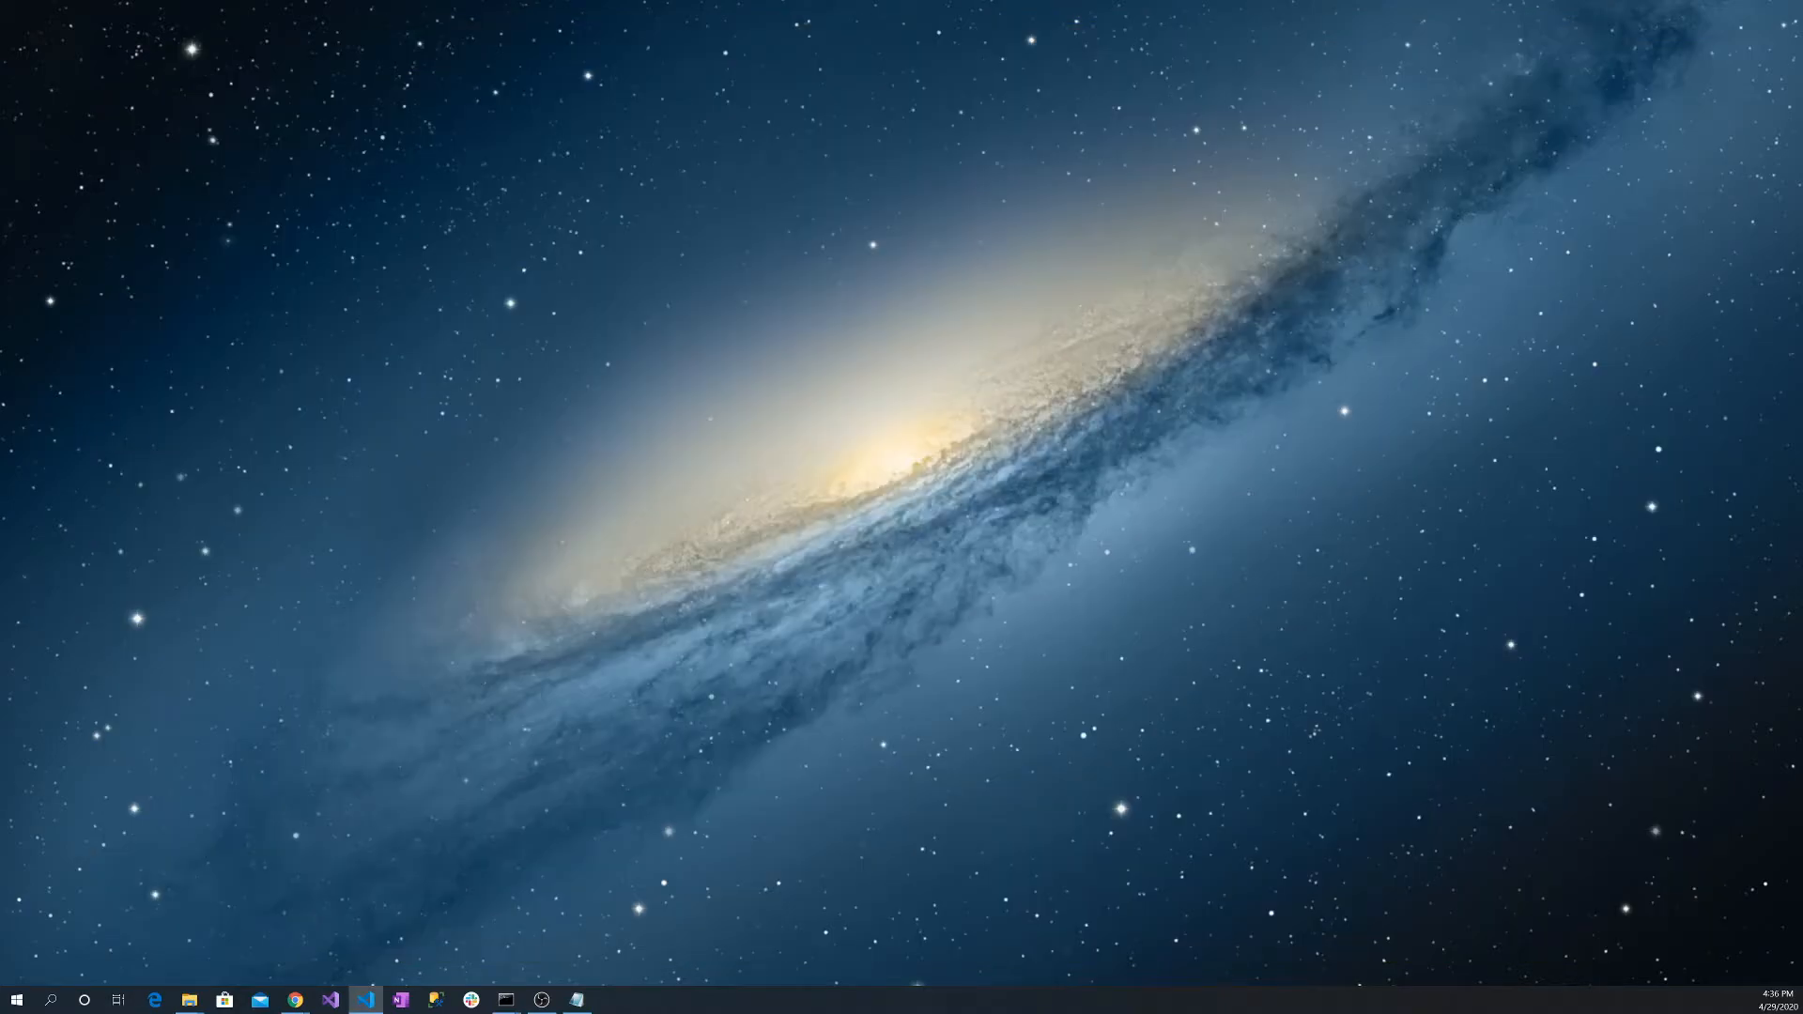
pyautogui.moveTo(1802, 167); pyautogui.dragTo(1150, 160)
pyautogui.click(1500, 38)
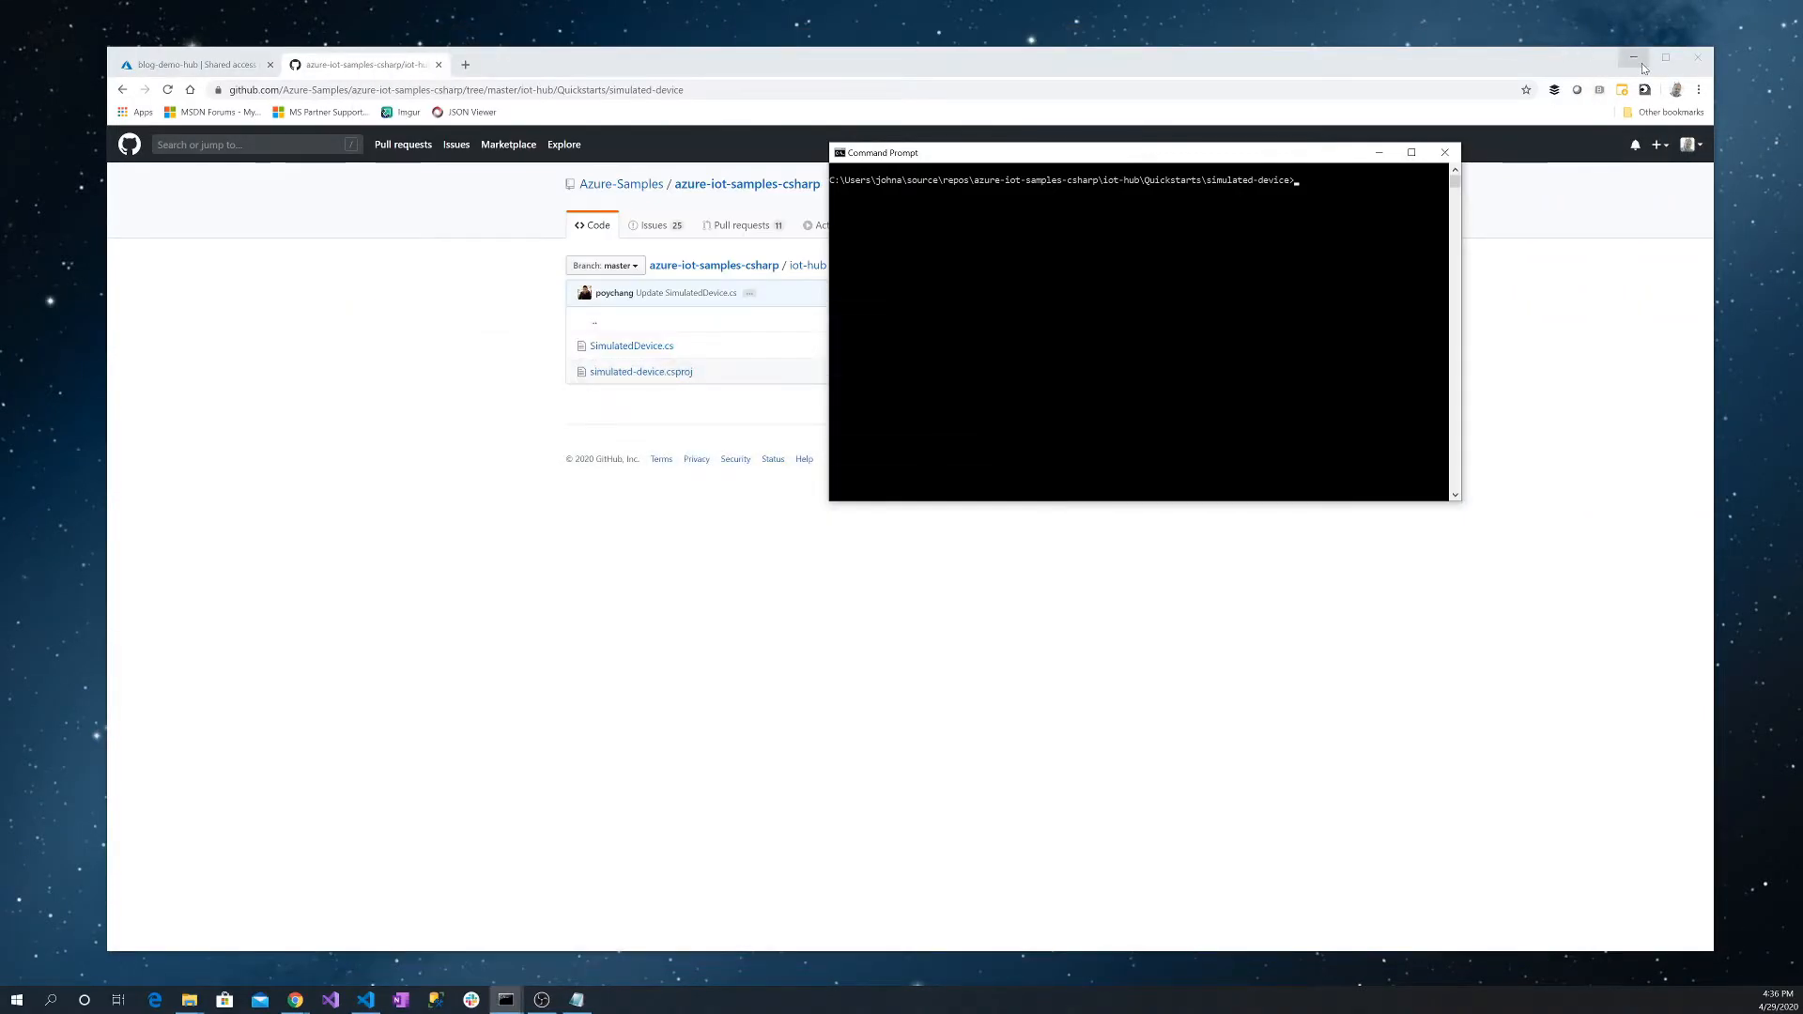
pyautogui.click(1638, 60)
pyautogui.moveTo(1209, 156); pyautogui.dragTo(1047, 199)
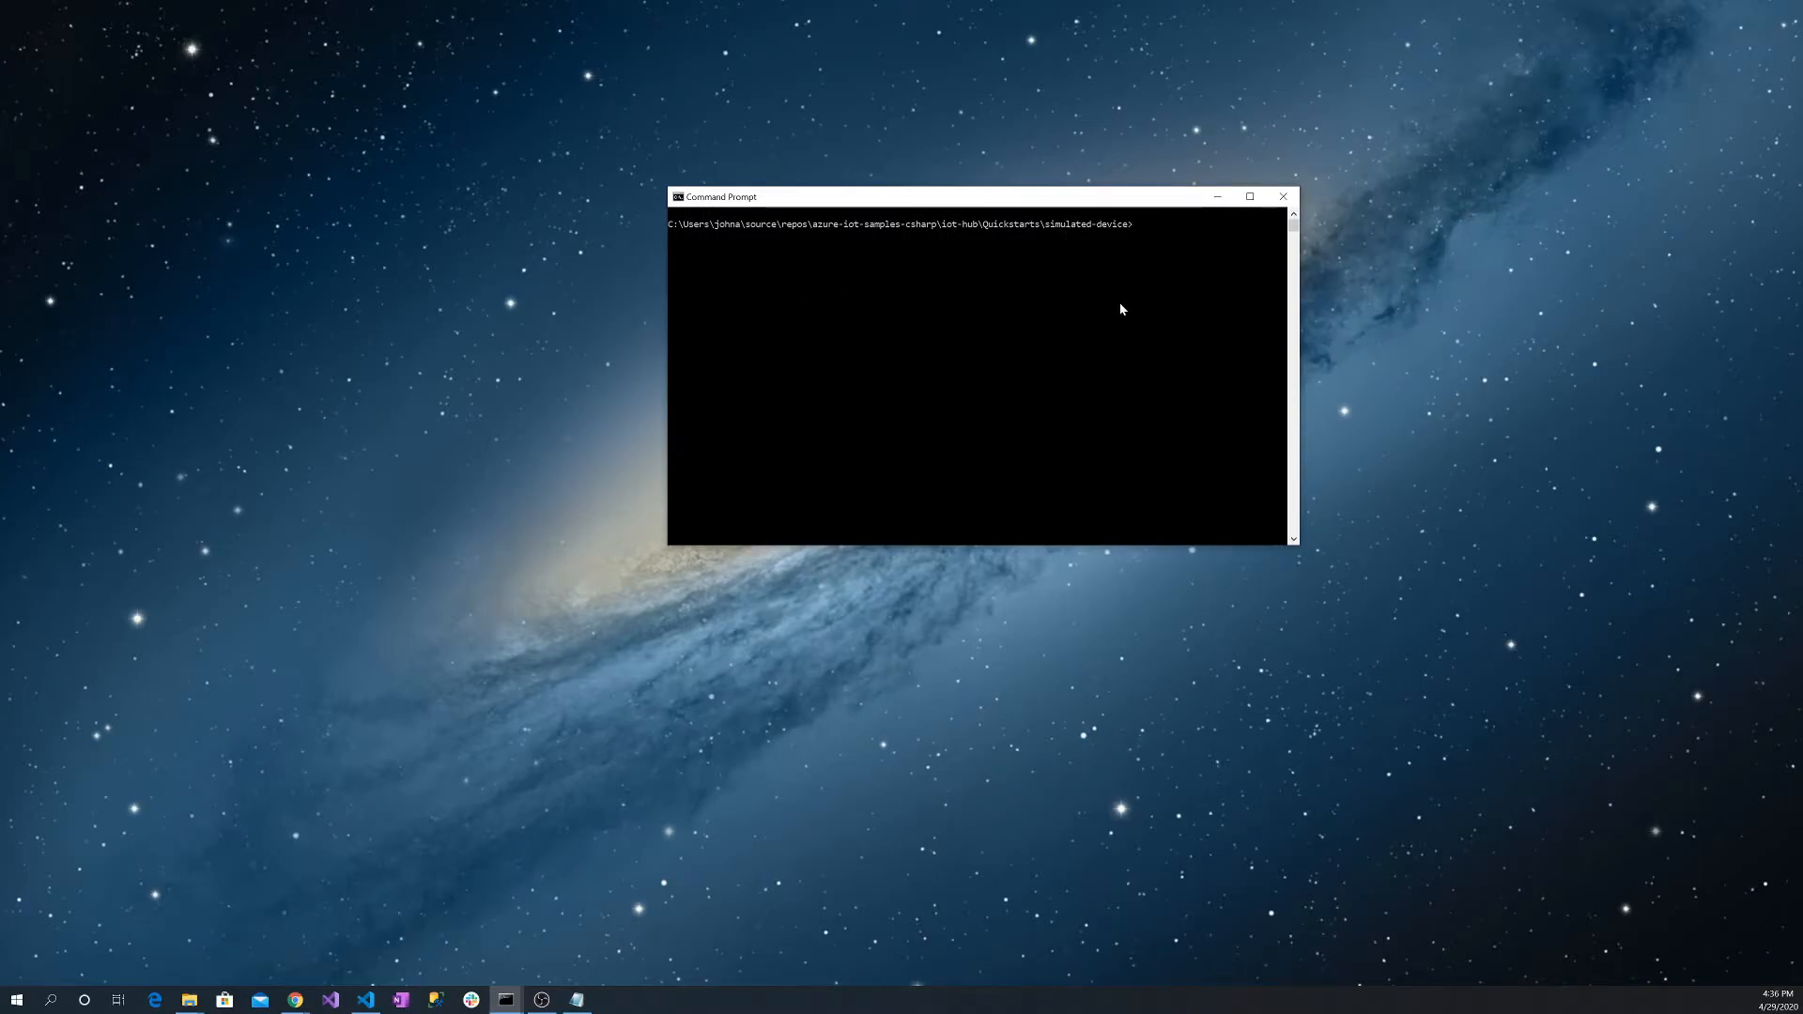
# - List the simulated-device folder with dir and restore the project's packages by running dotnet restore
pyautogui.write('dir')
pyautogui.press('Return')
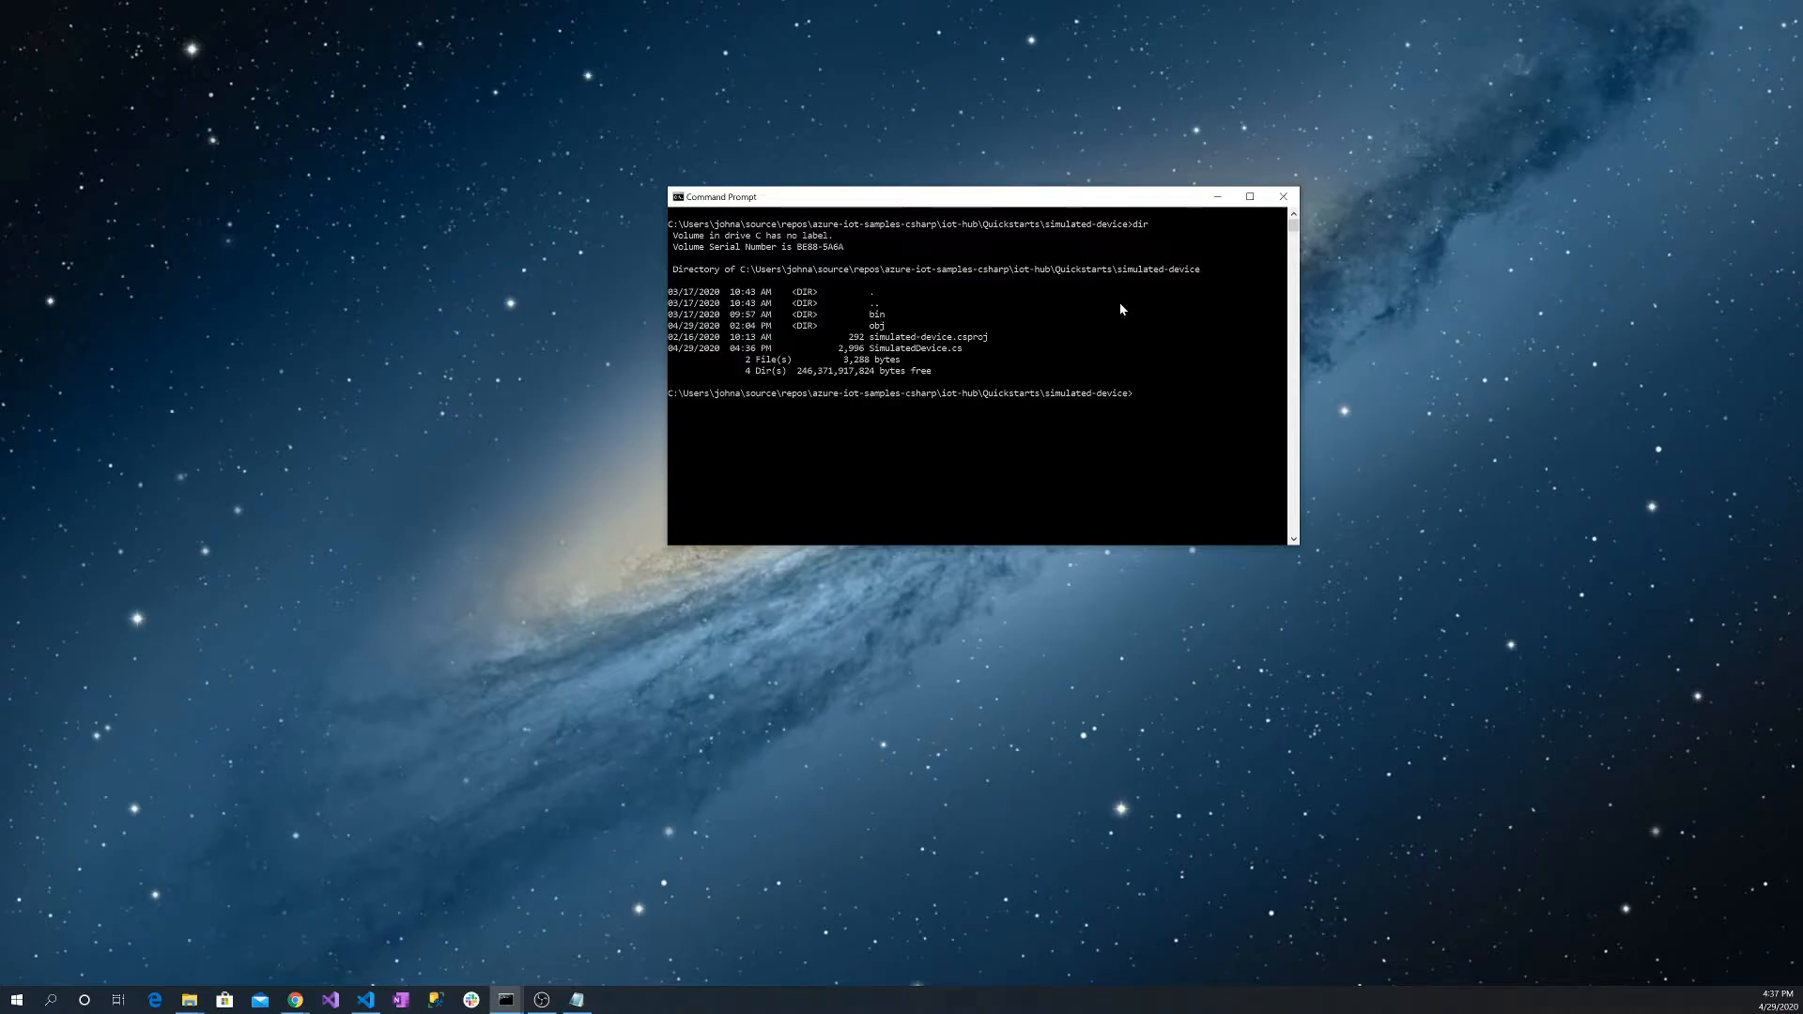
pyautogui.write('dotnet restore')
pyautogui.press('Return')
# - Start the simulated device with dotnet run, let it send telemetry messages for a while, and stop it
pyautogui.write('dotnet run')
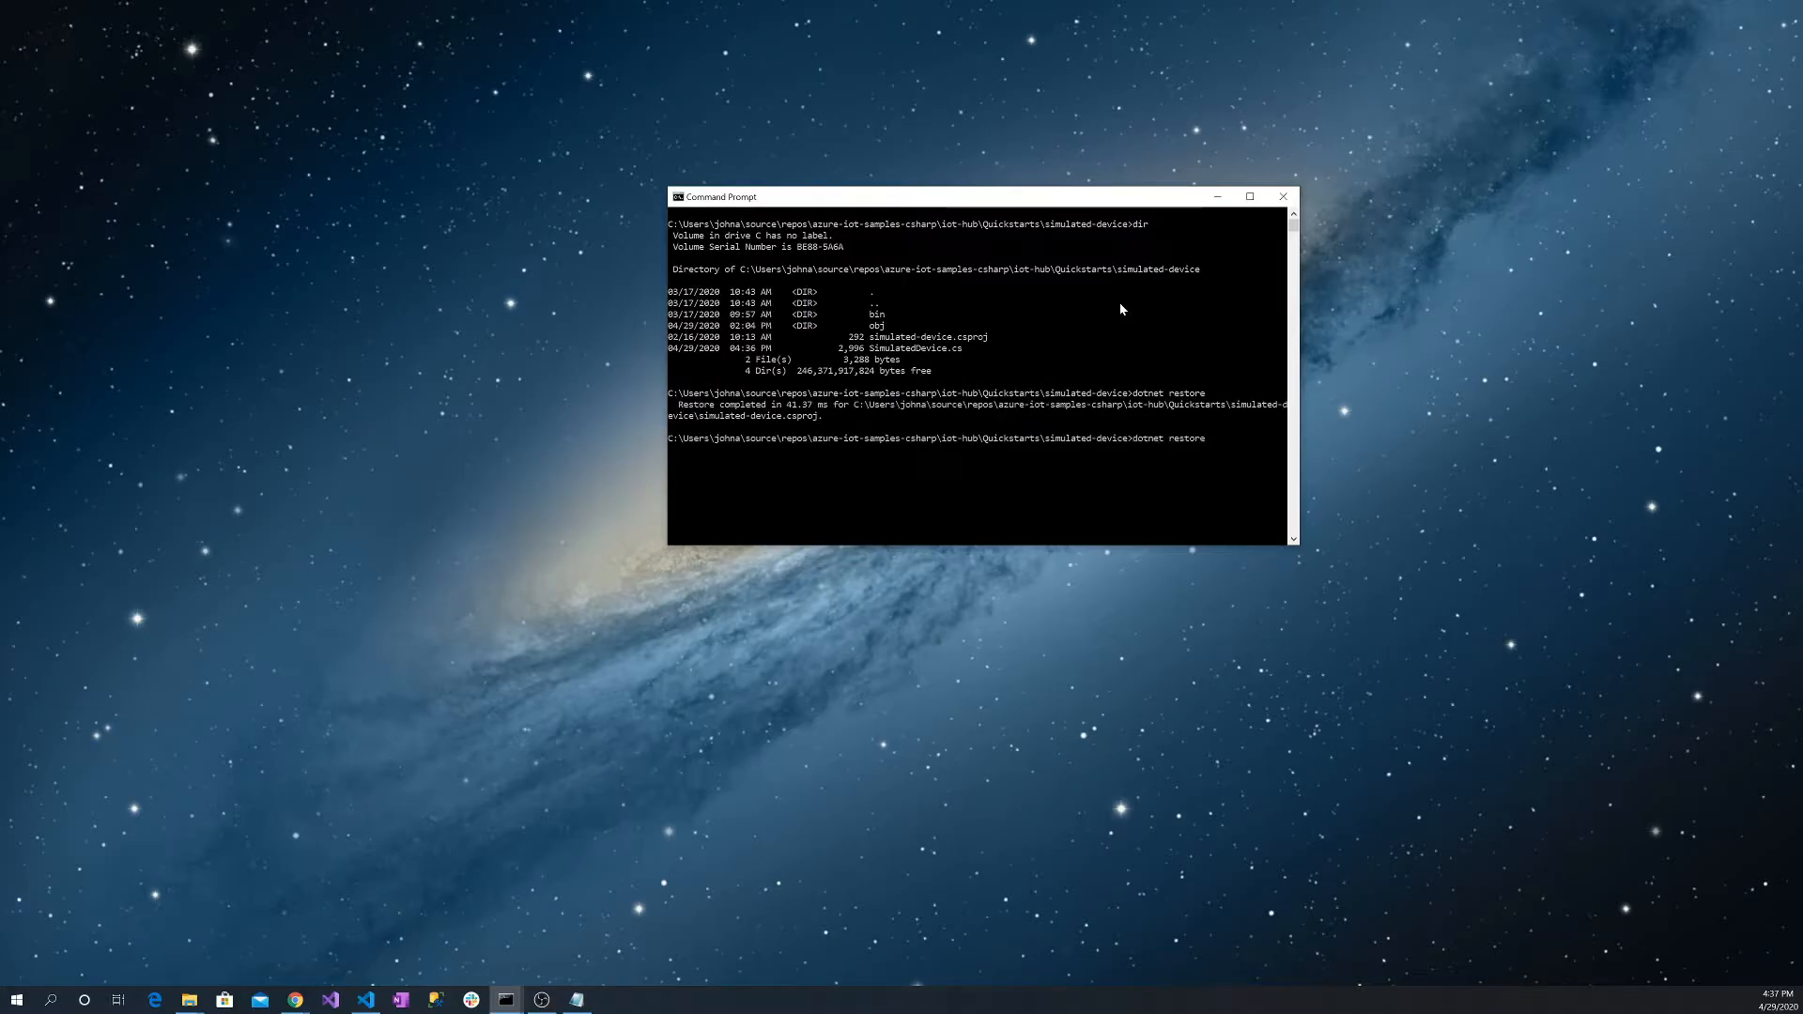
pyautogui.press('Return')
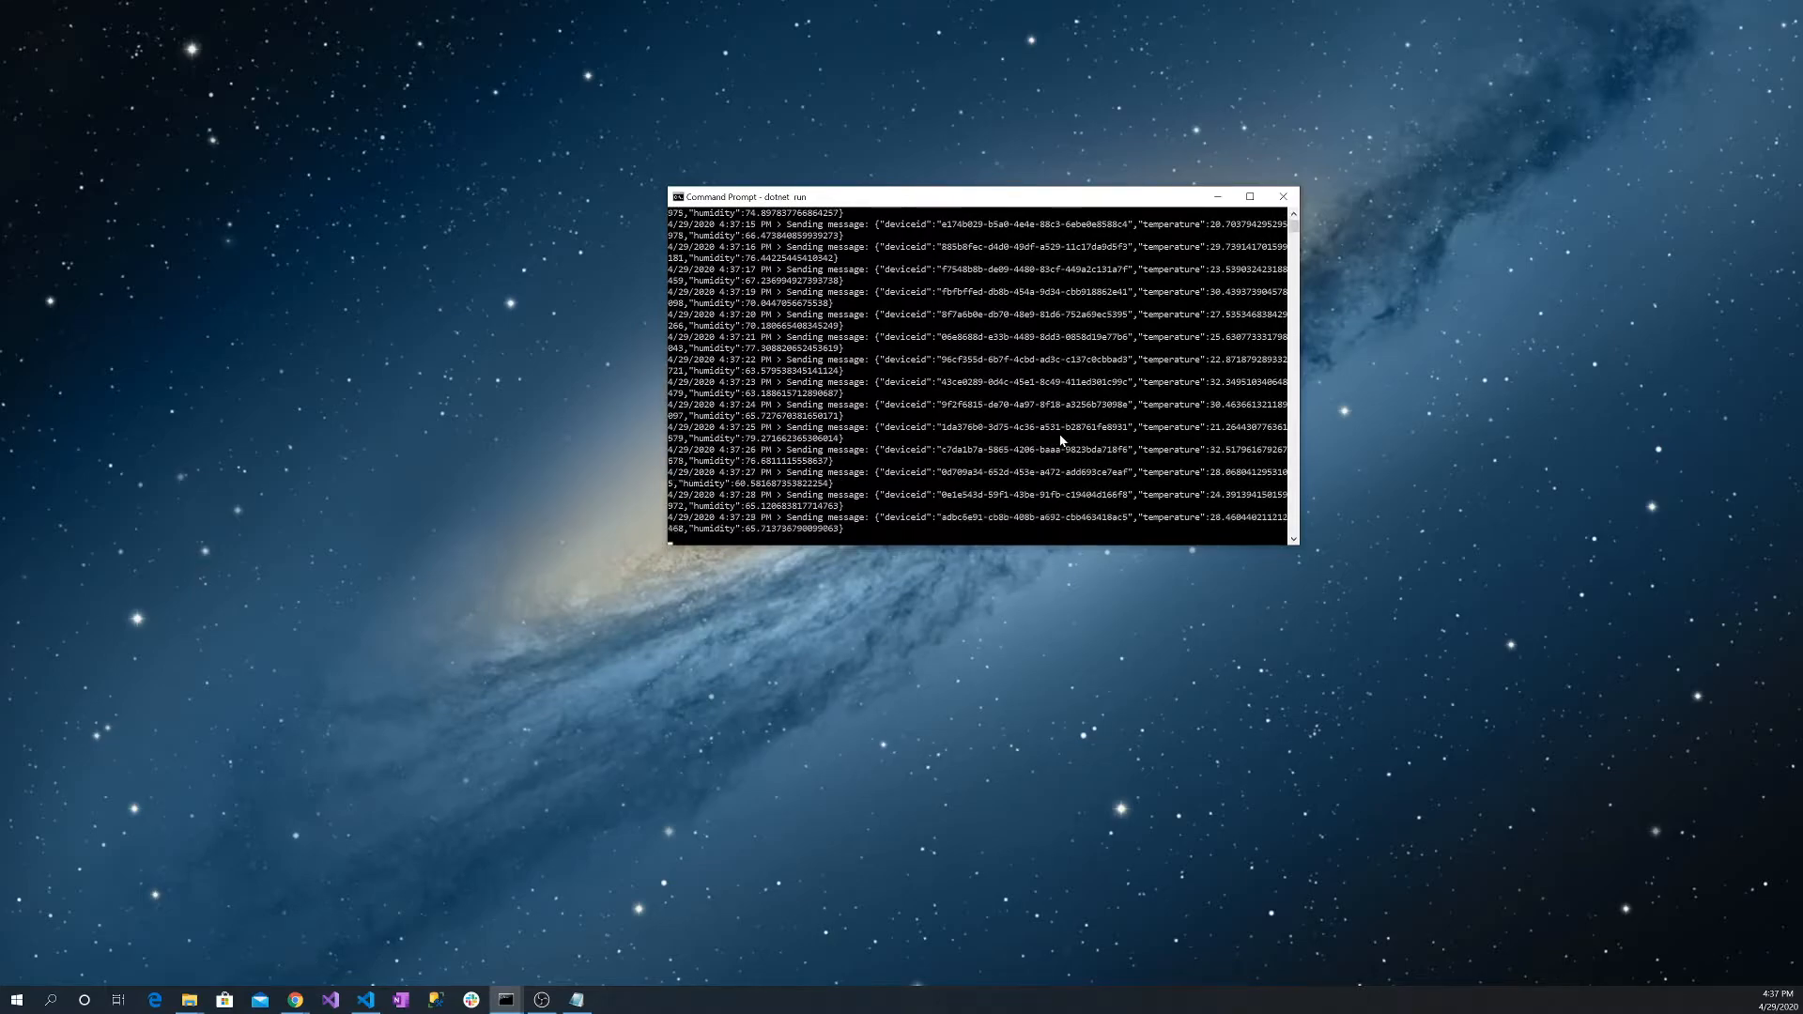
pyautogui.hotkey('ctrl', 'c')
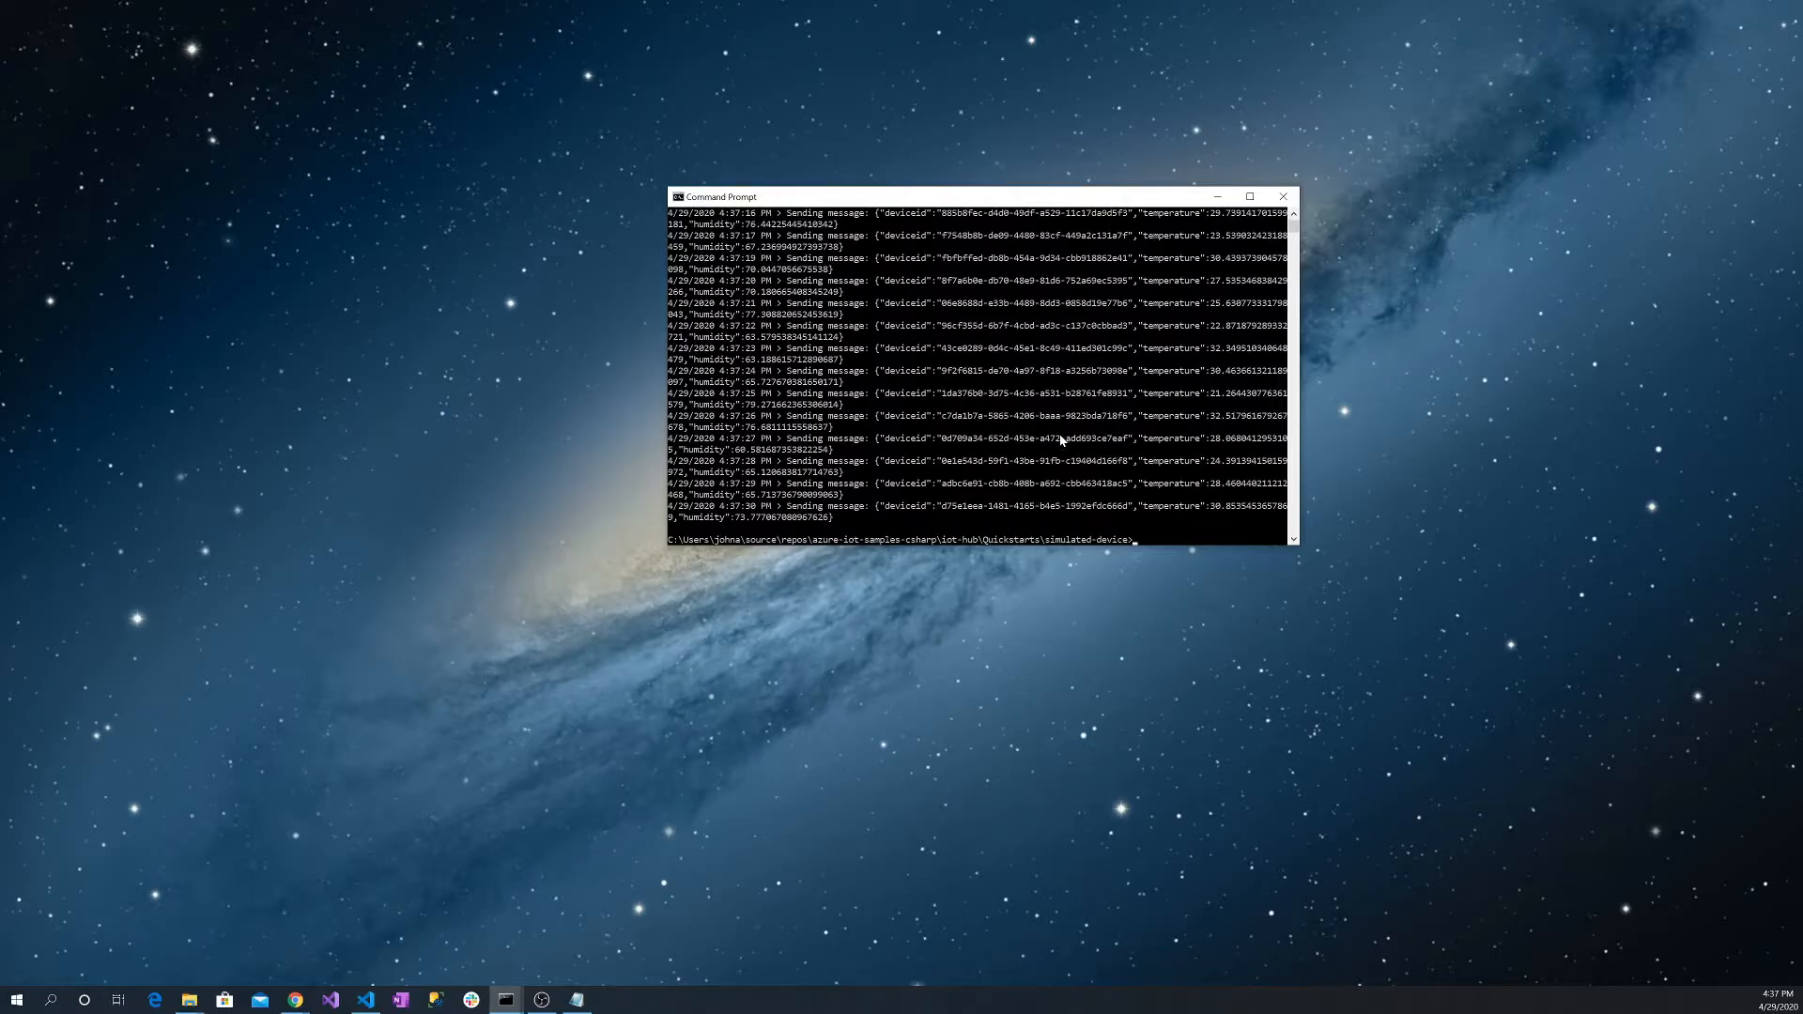
# - Return to Visual Studio Code and examine how SimulatedDevice.cs generates the deviceid, builds telemetryDataPoint and serializes it to JSON
pyautogui.hotkey('alt', 'Tab')
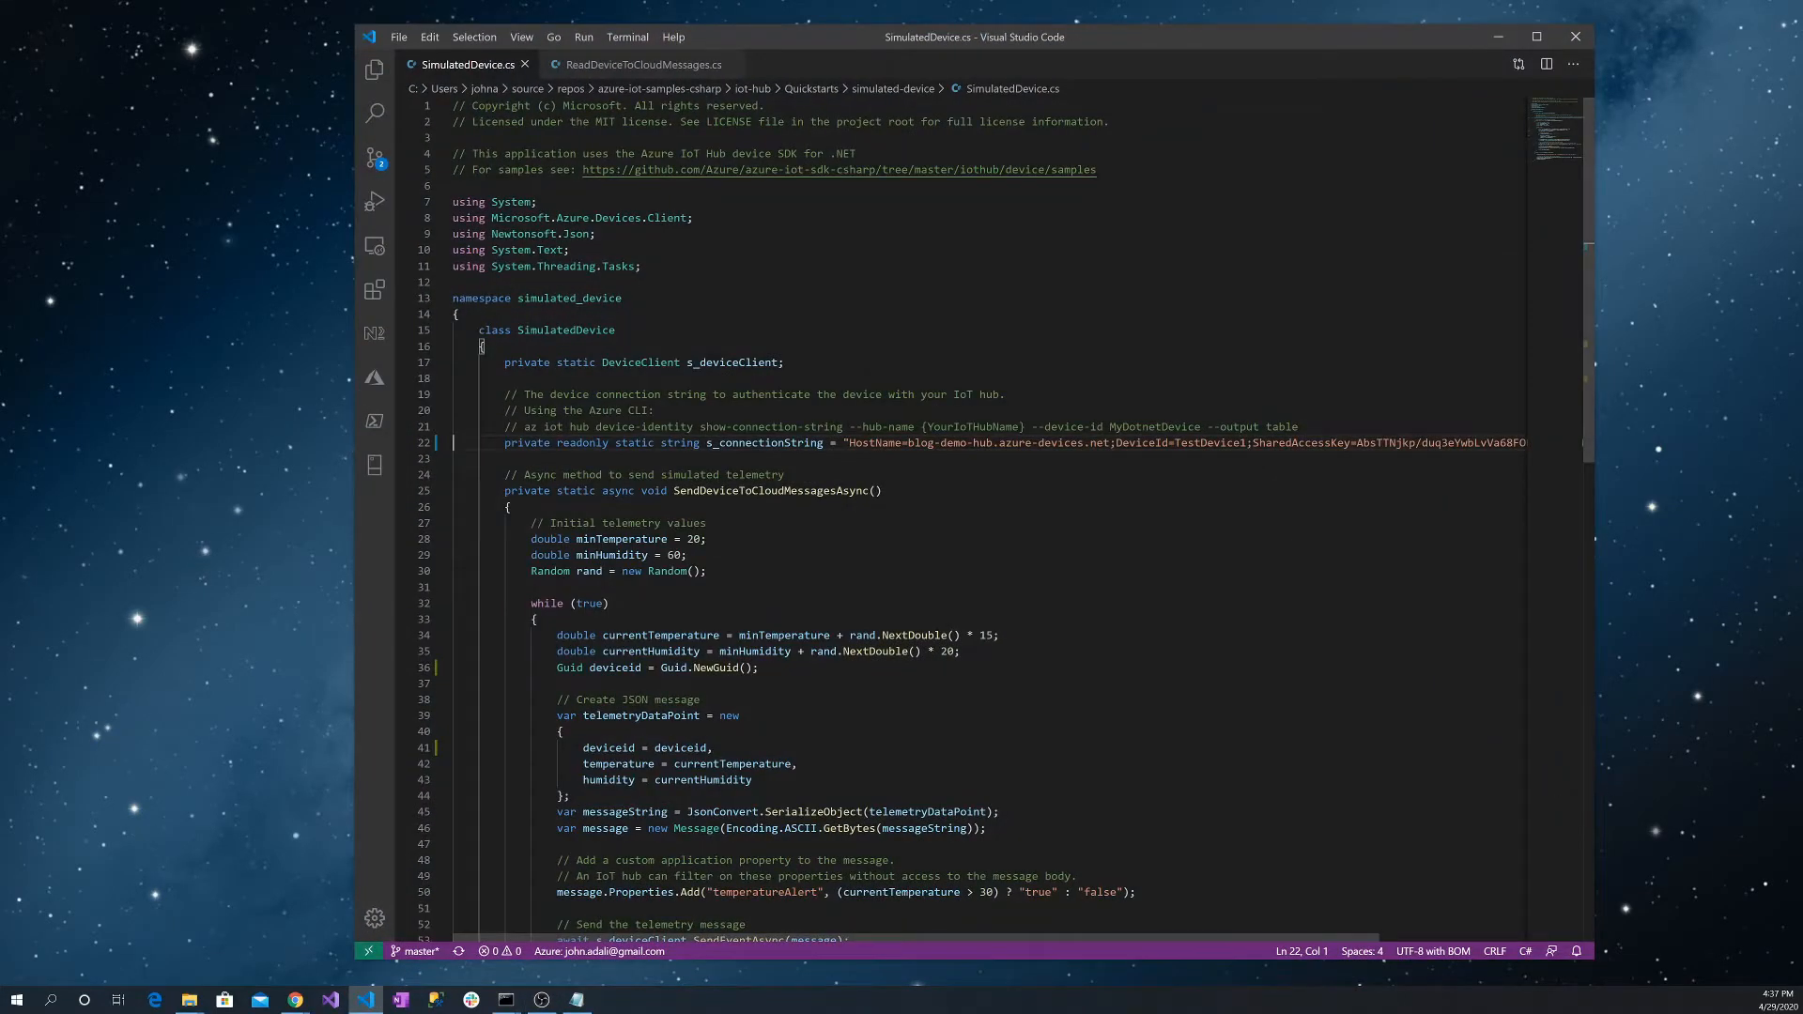
pyautogui.scroll(-5, 986, 517)
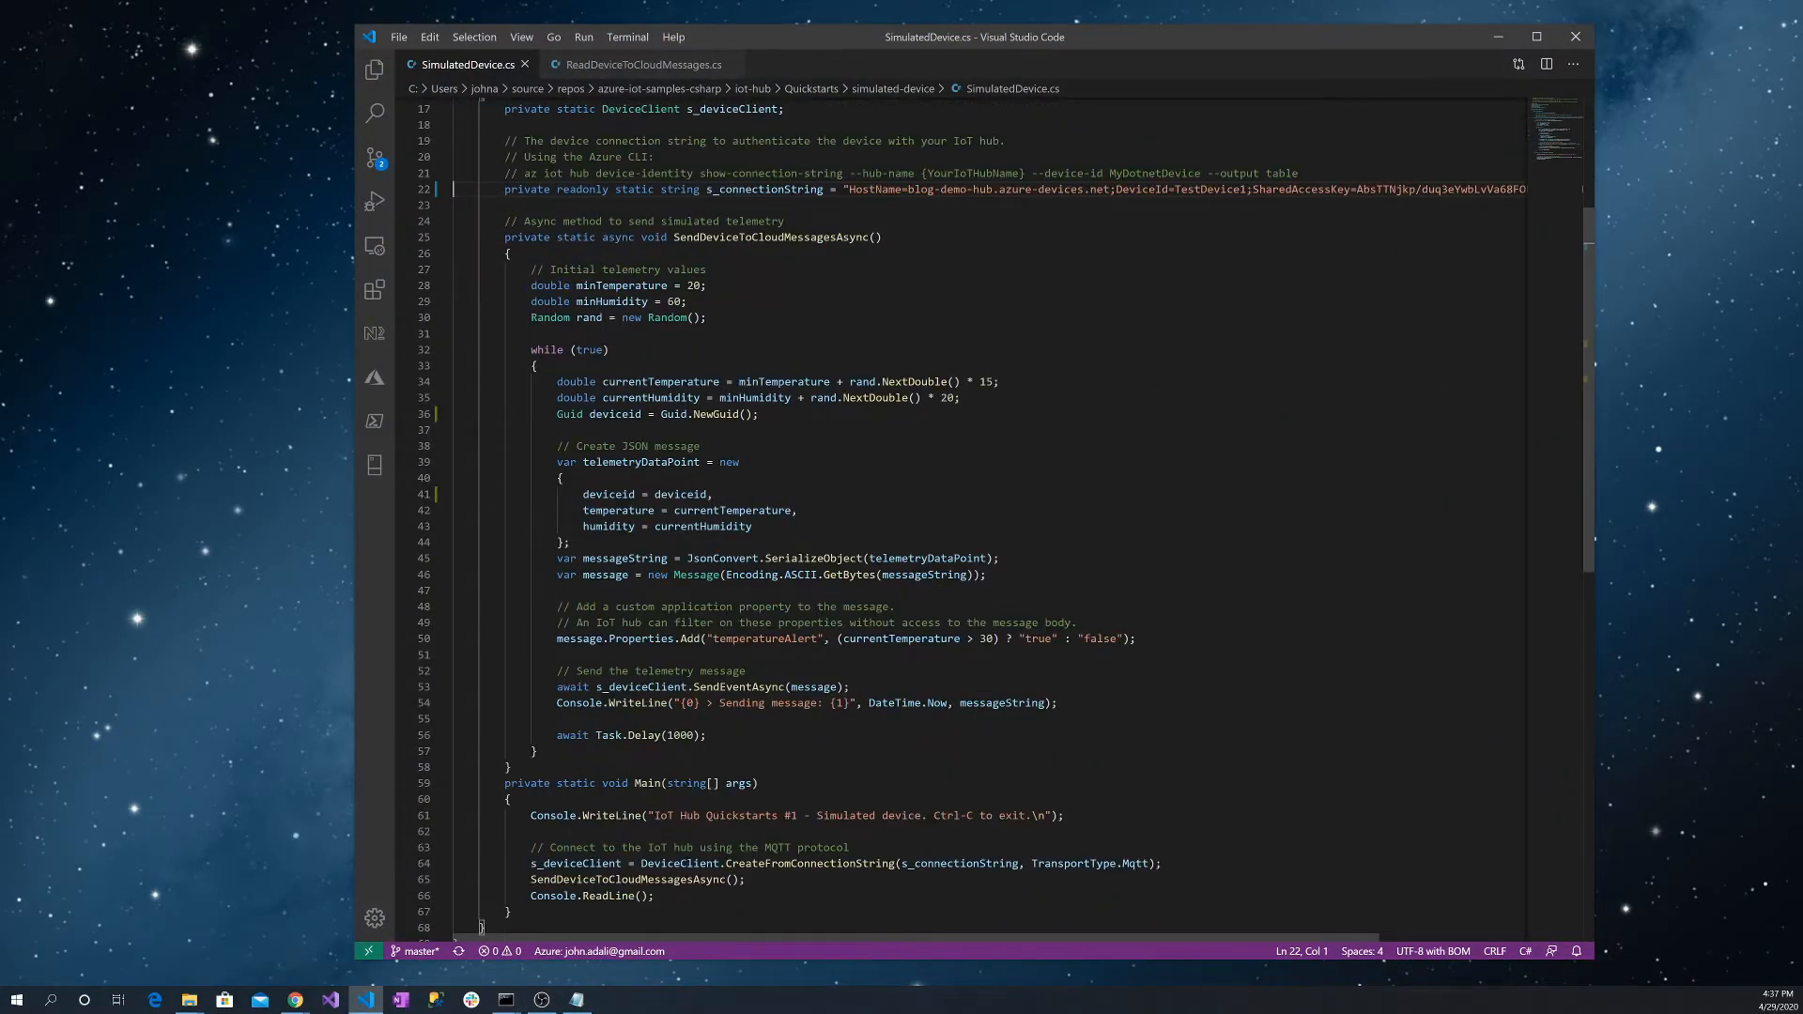
pyautogui.scroll(-1, 986, 517)
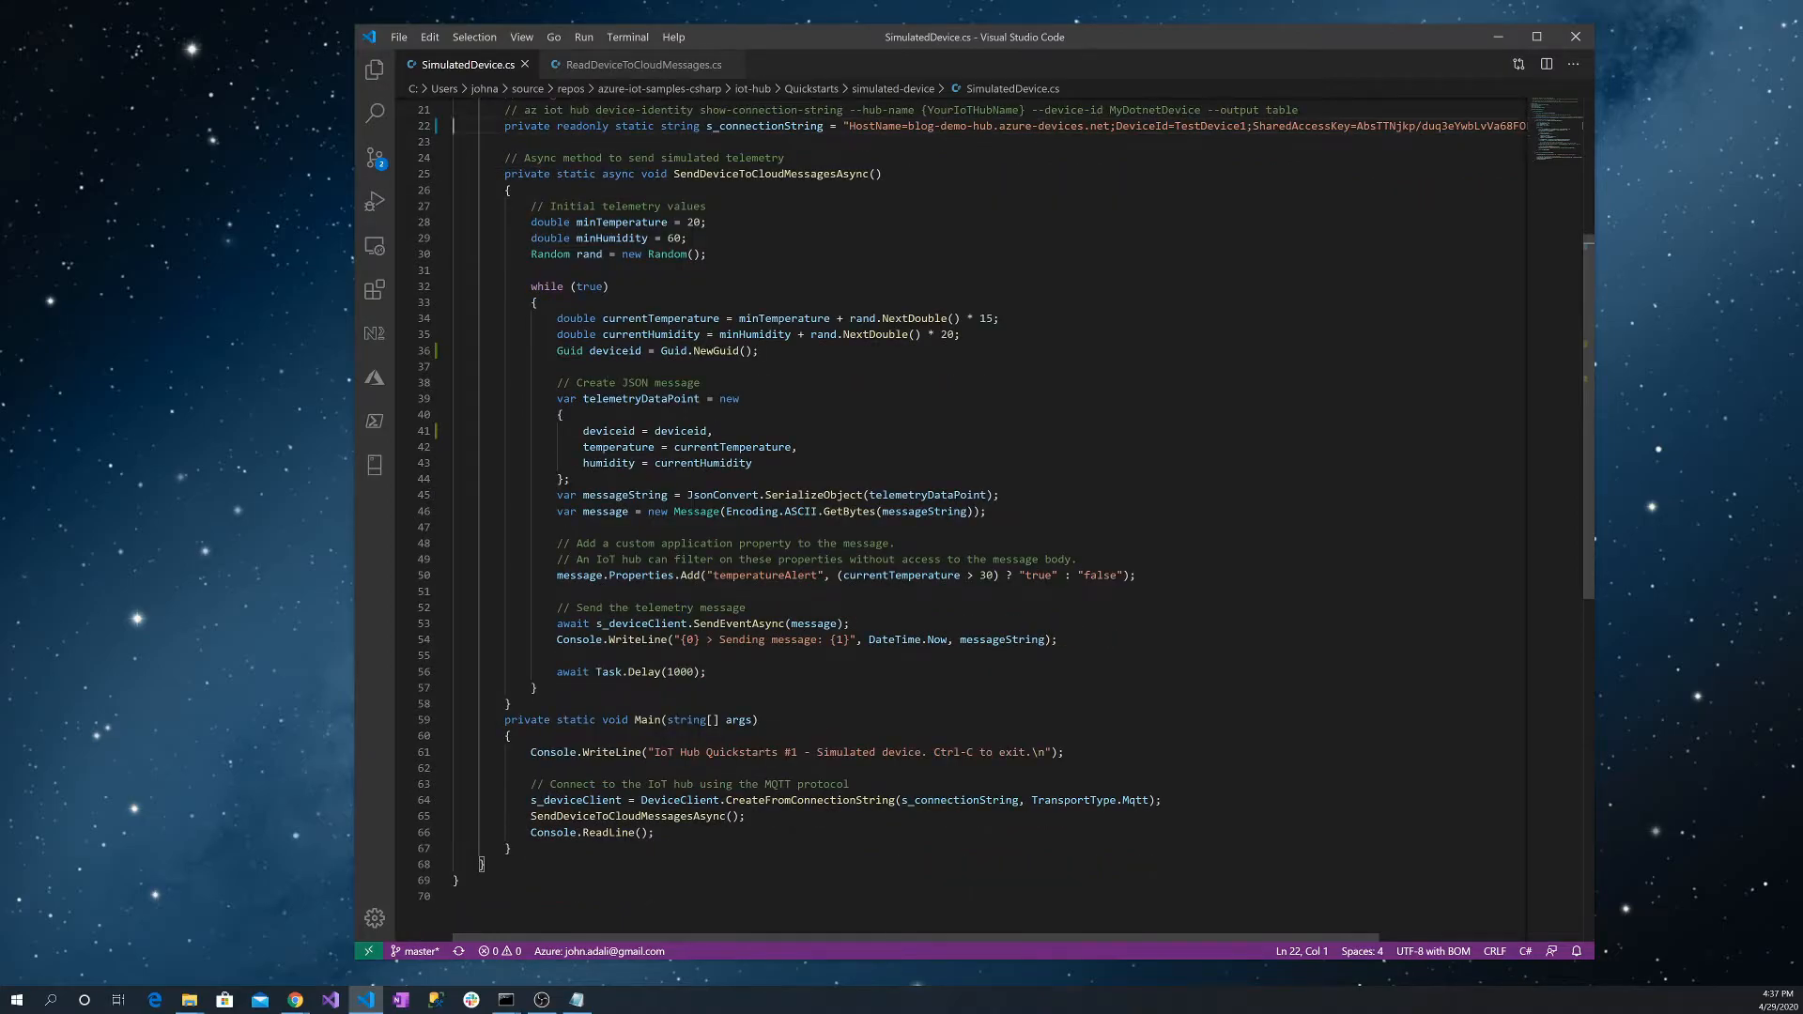
pyautogui.moveTo(557, 351); pyautogui.dragTo(759, 351)
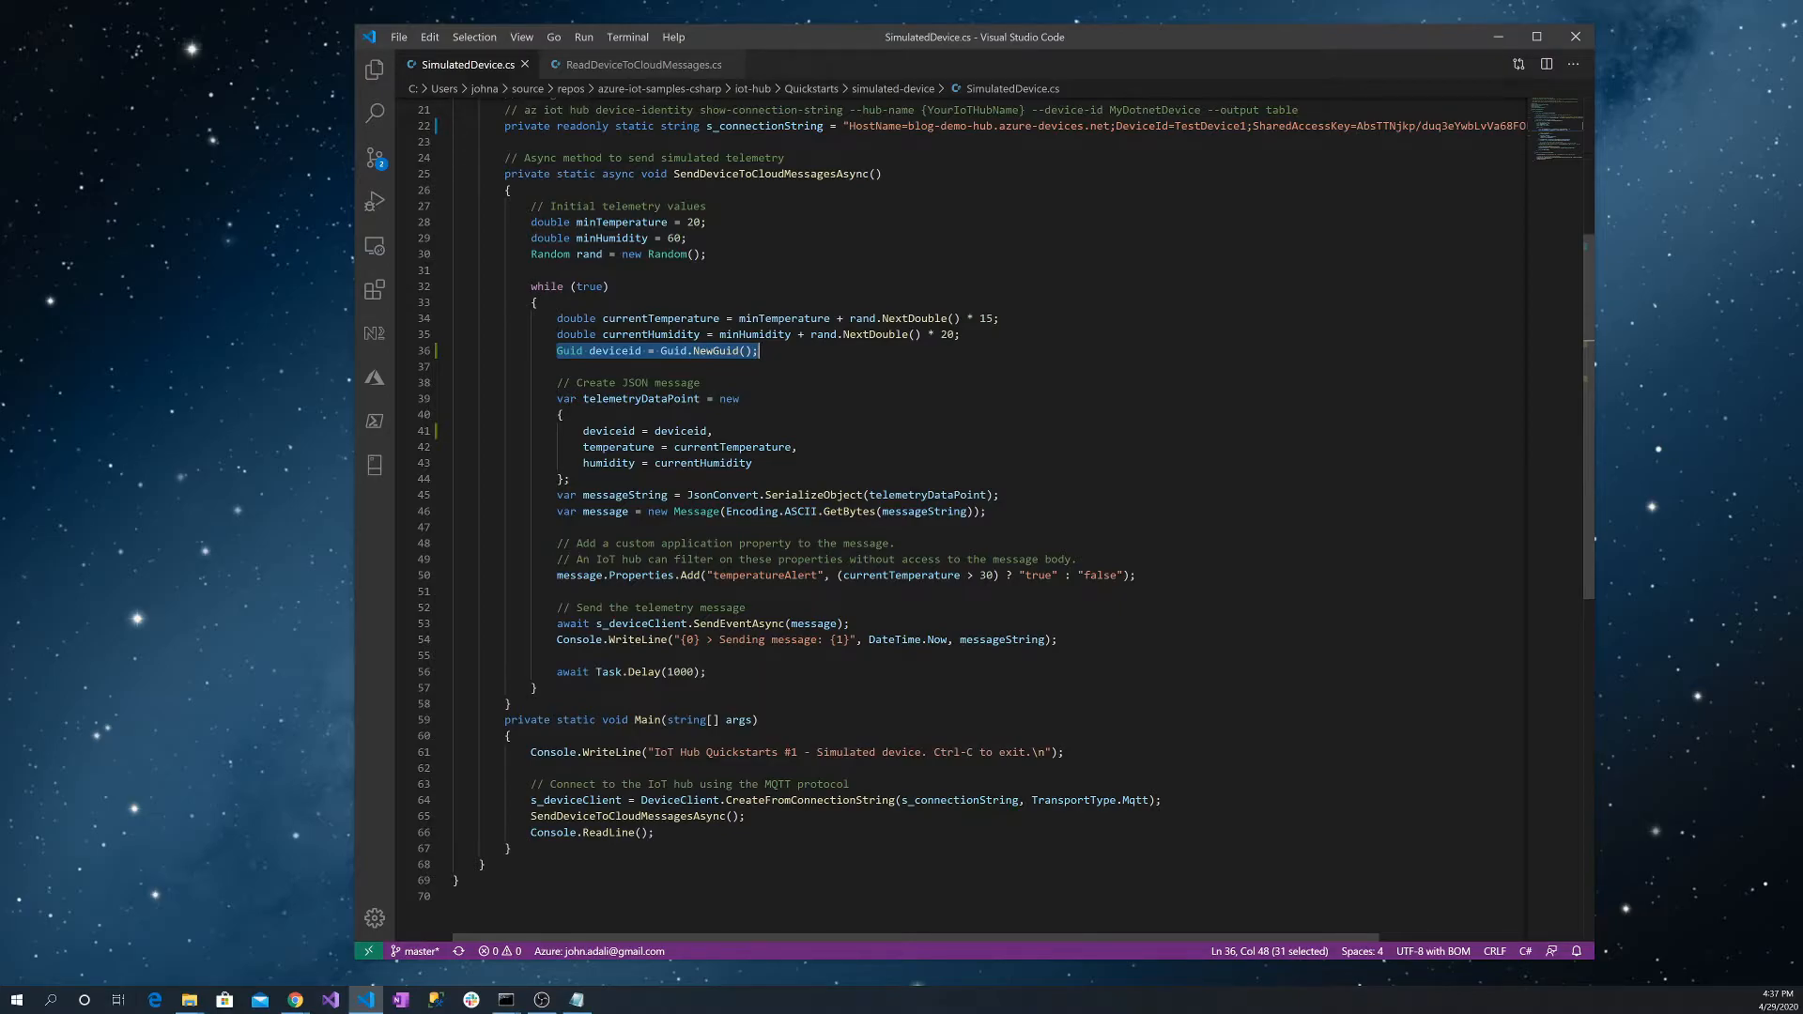
pyautogui.doubleClick(642, 399)
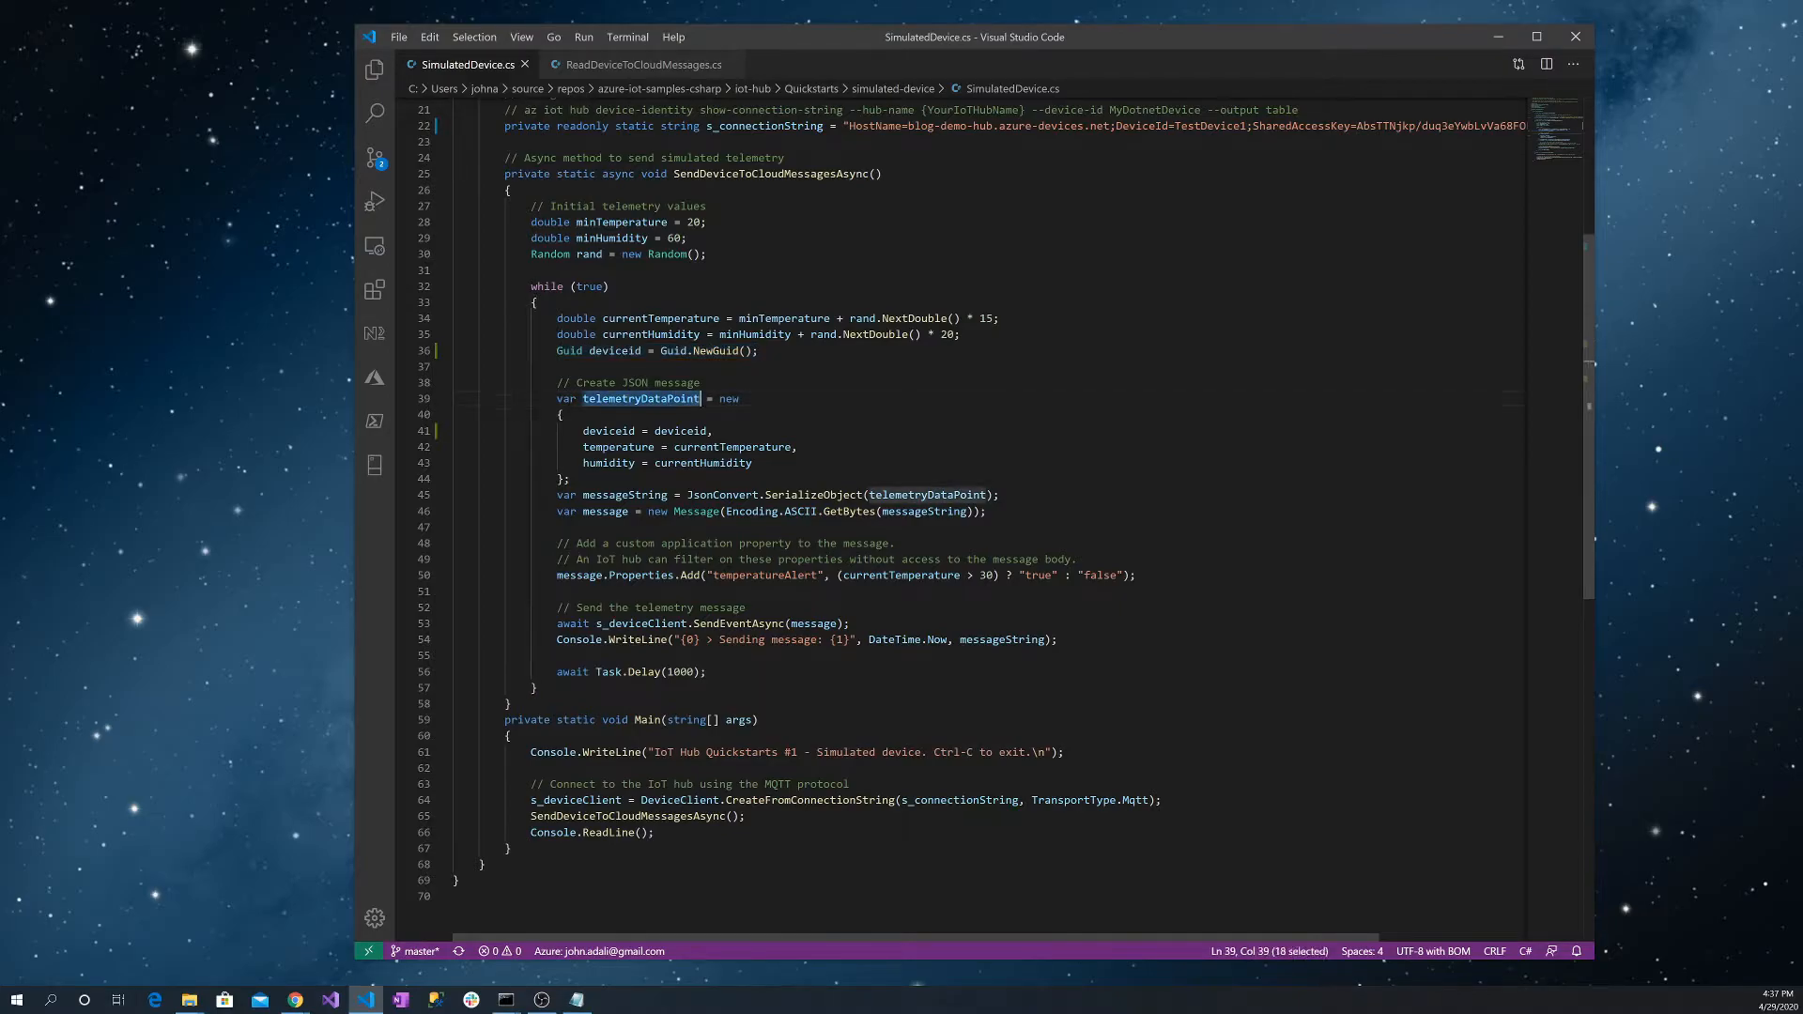
pyautogui.moveTo(582, 431); pyautogui.dragTo(714, 431)
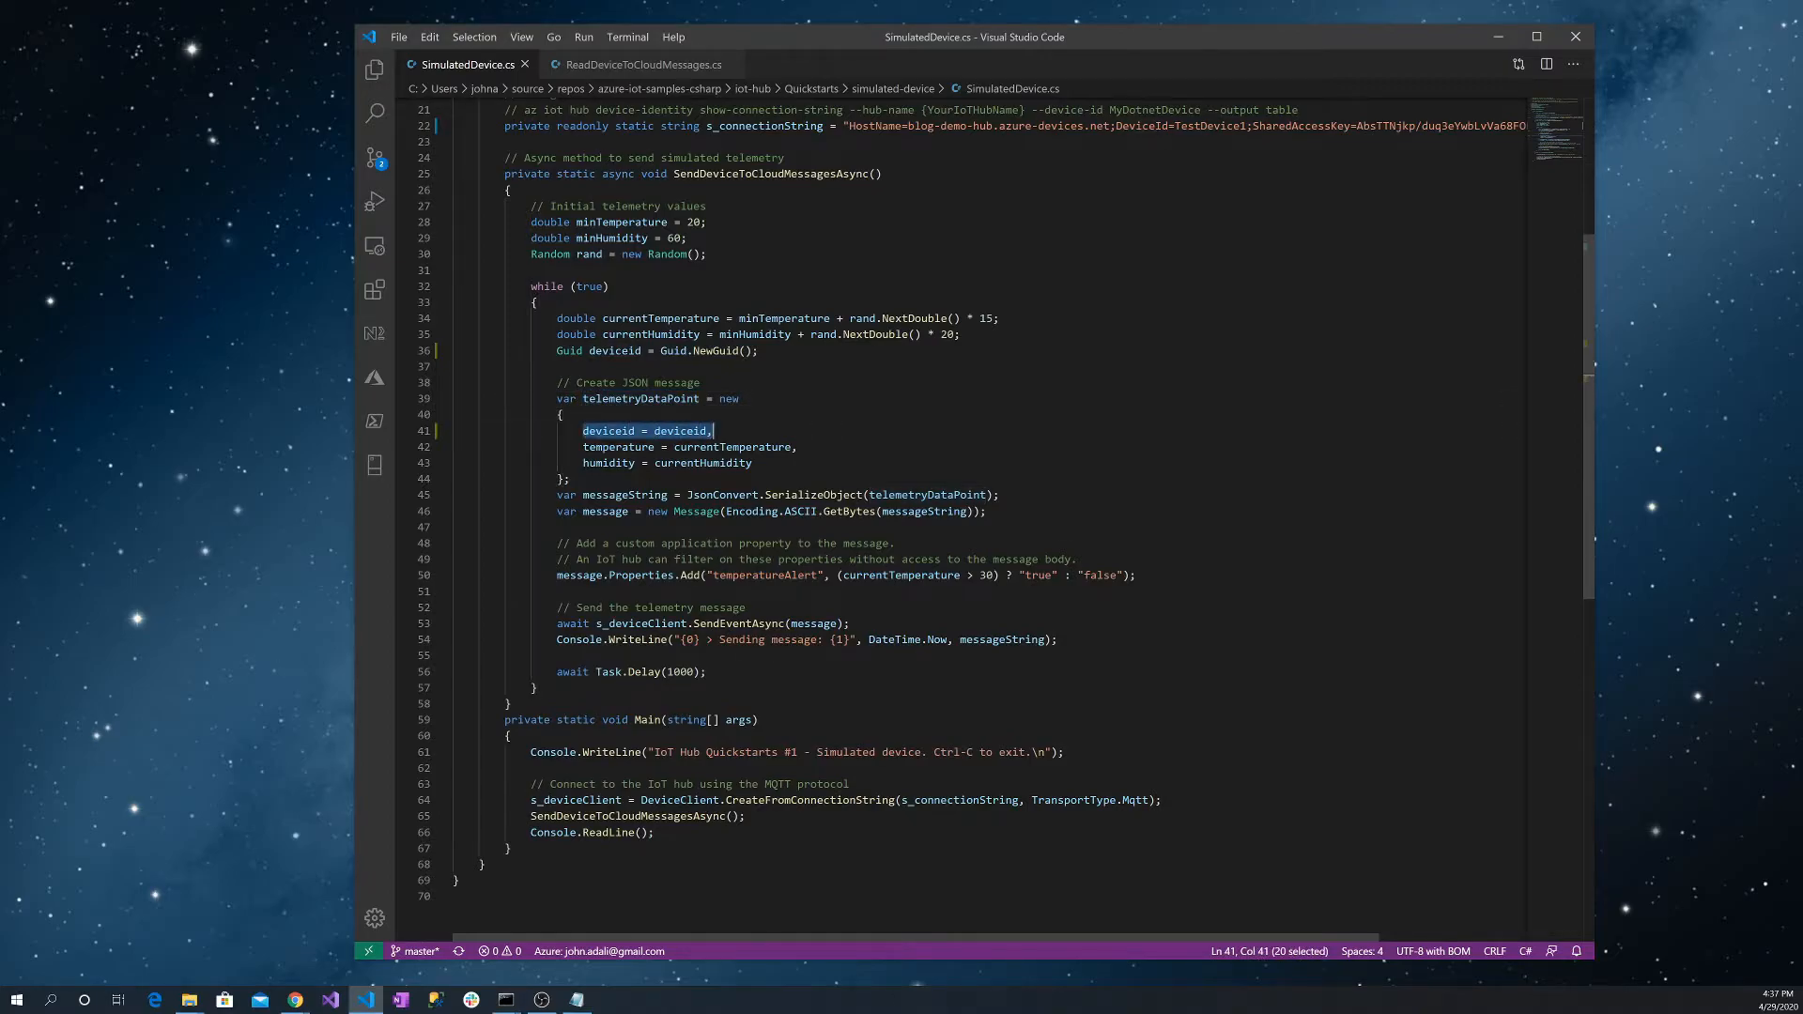
pyautogui.click(717, 431)
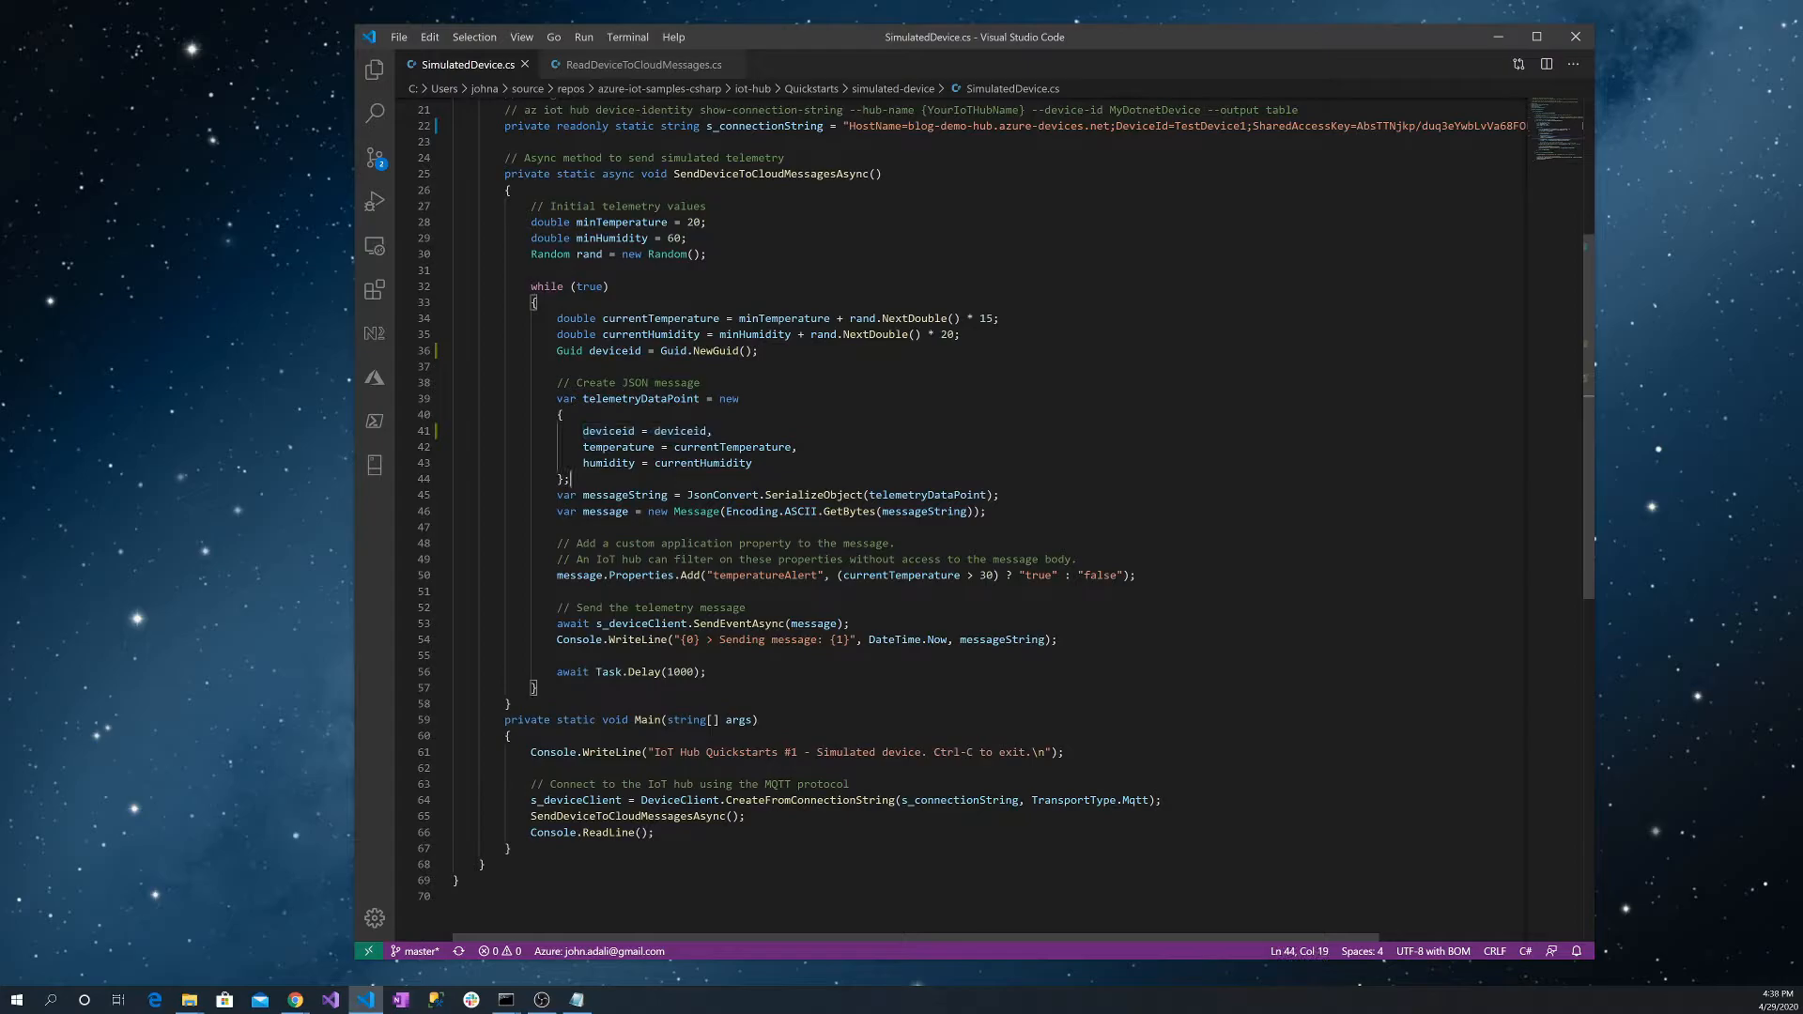
pyautogui.doubleClick(814, 495)
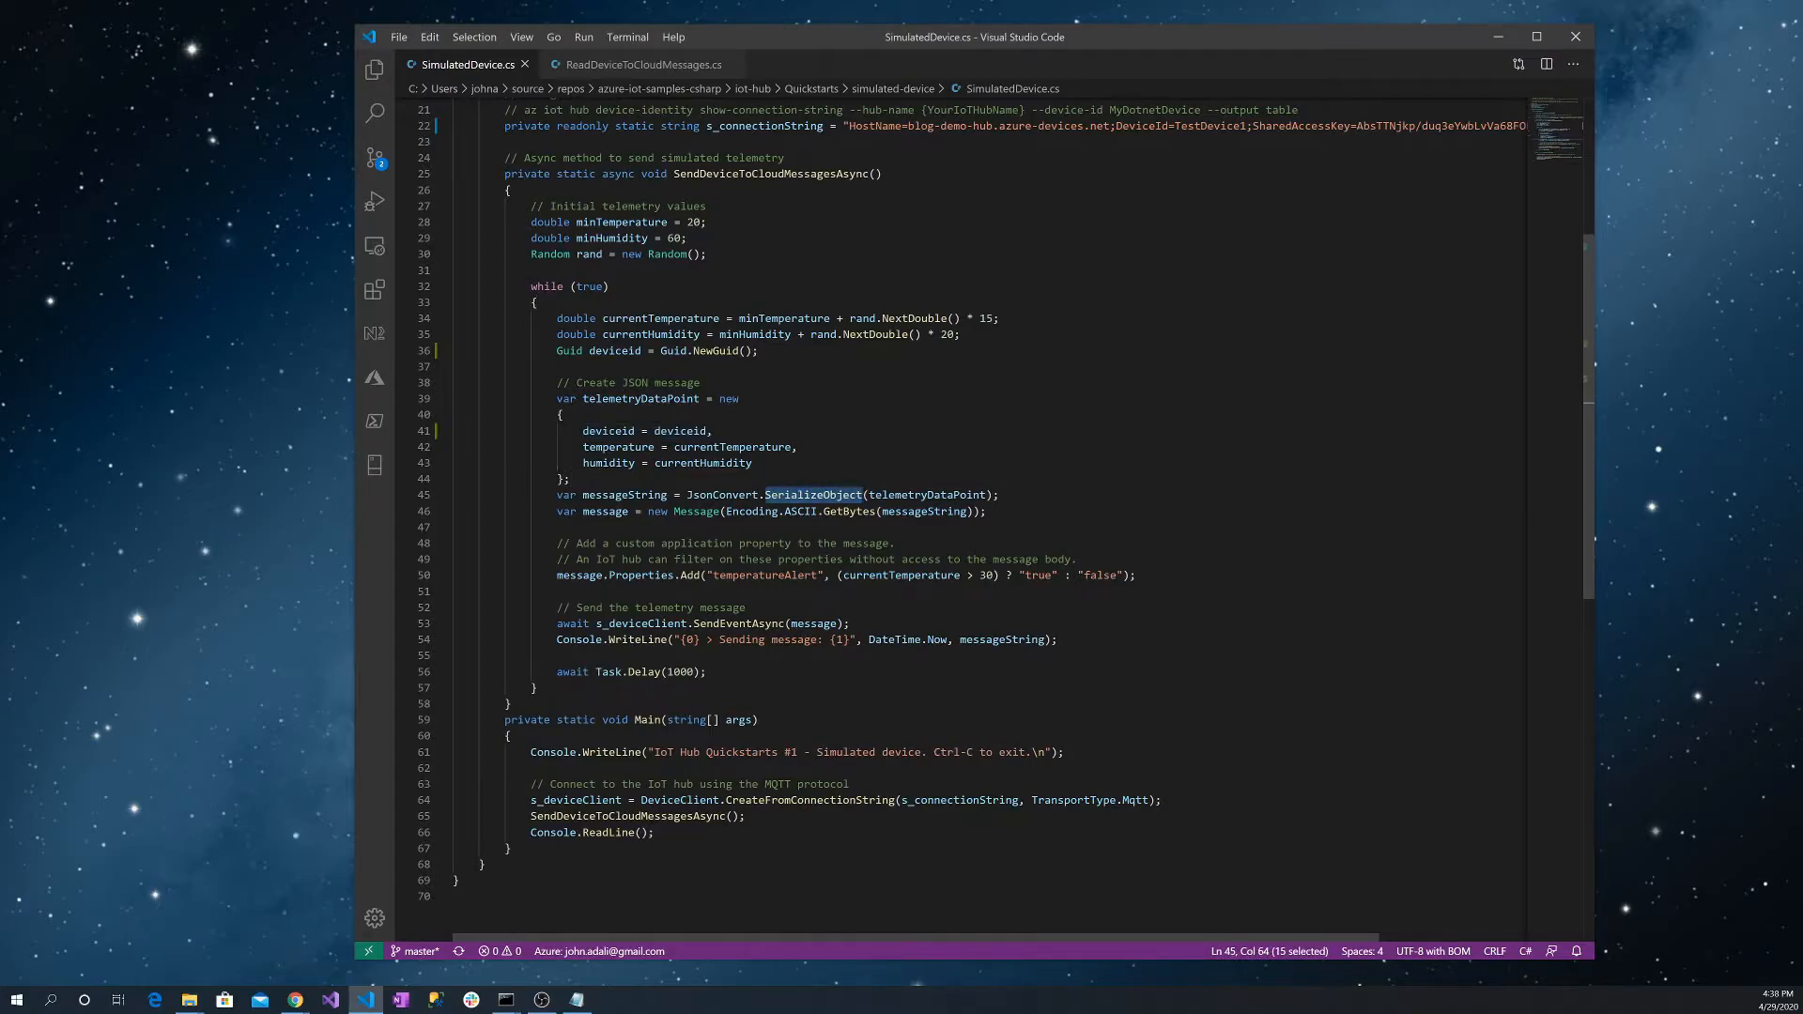
# - Examine the deviceid, temperature and humidity fields of telemetryDataPoint in SimulatedDevice.cs
pyautogui.doubleClick(597, 447)
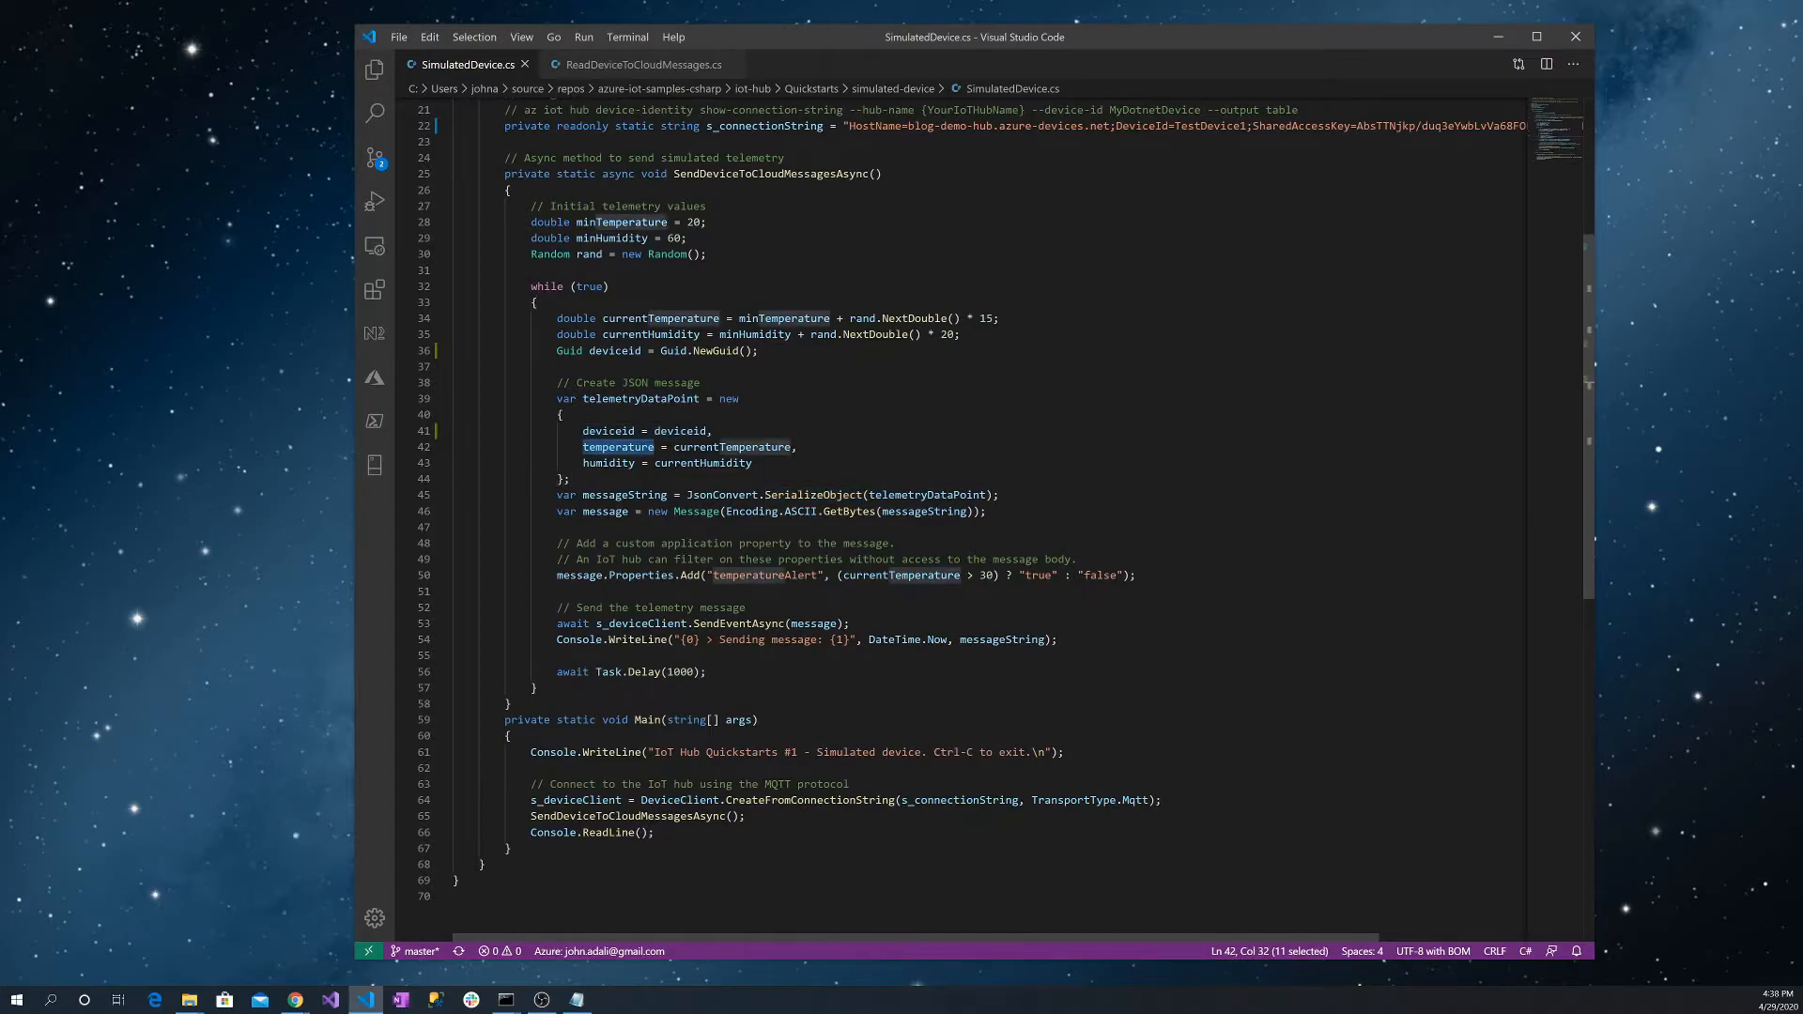
pyautogui.doubleClick(602, 432)
pyautogui.doubleClick(613, 447)
pyautogui.doubleClick(611, 463)
# - Minimize the code editor and move the simulated-device Command Prompt out of the centre to make room on the desktop
pyautogui.click(1491, 38)
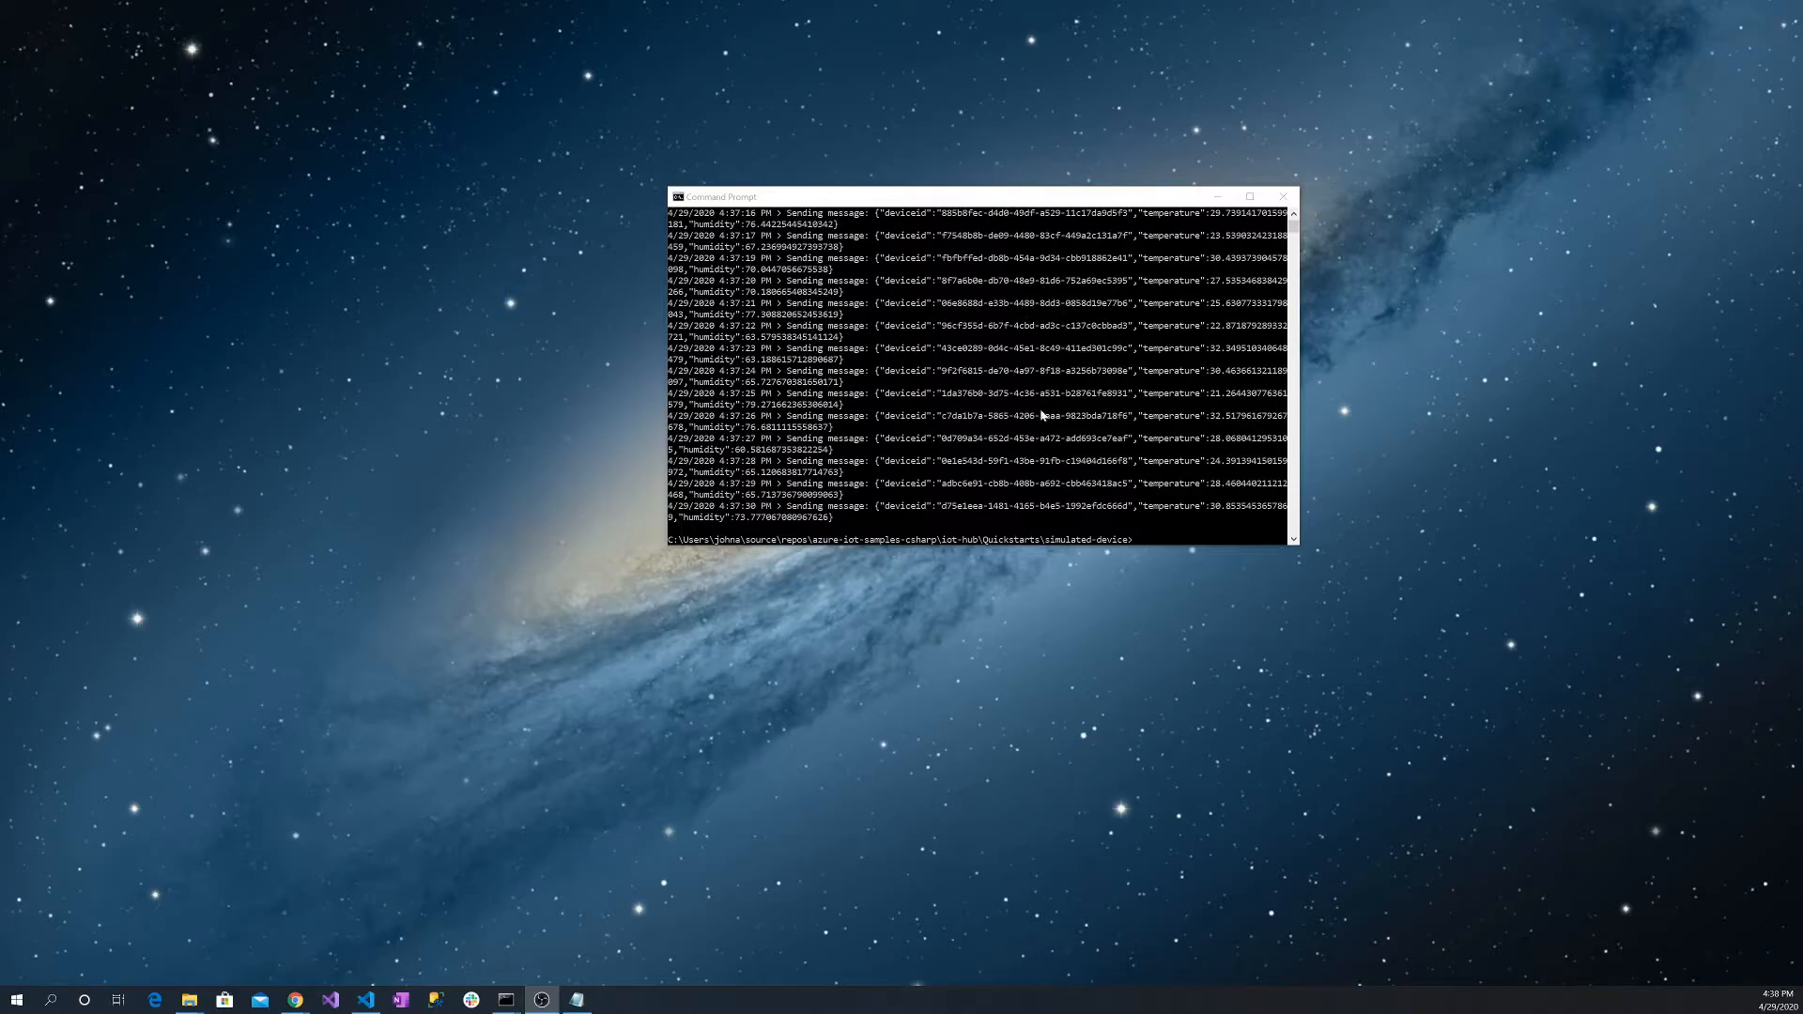
pyautogui.moveTo(1009, 201); pyautogui.dragTo(1354, 53)
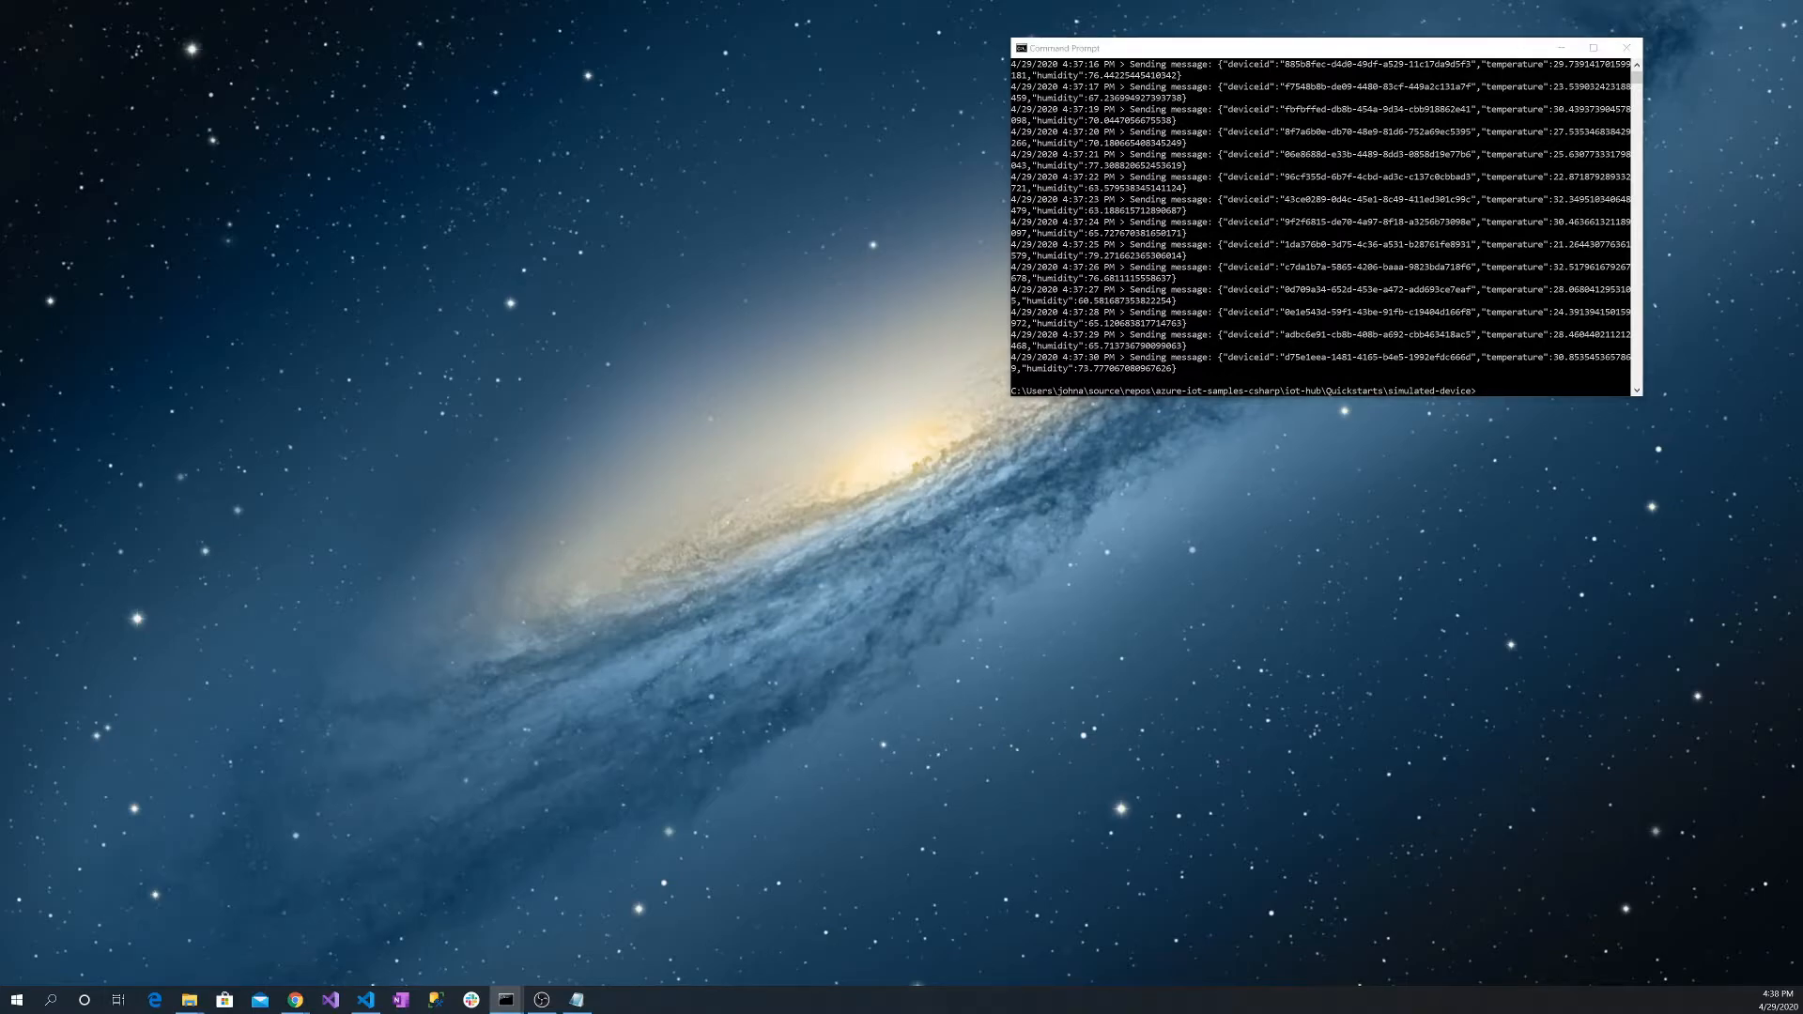
# - Switch to Chrome and open the read-d2c-messages folder under Quickstarts in the azure-iot-samples-csharp repository
pyautogui.hotkey('alt', 'Tab')
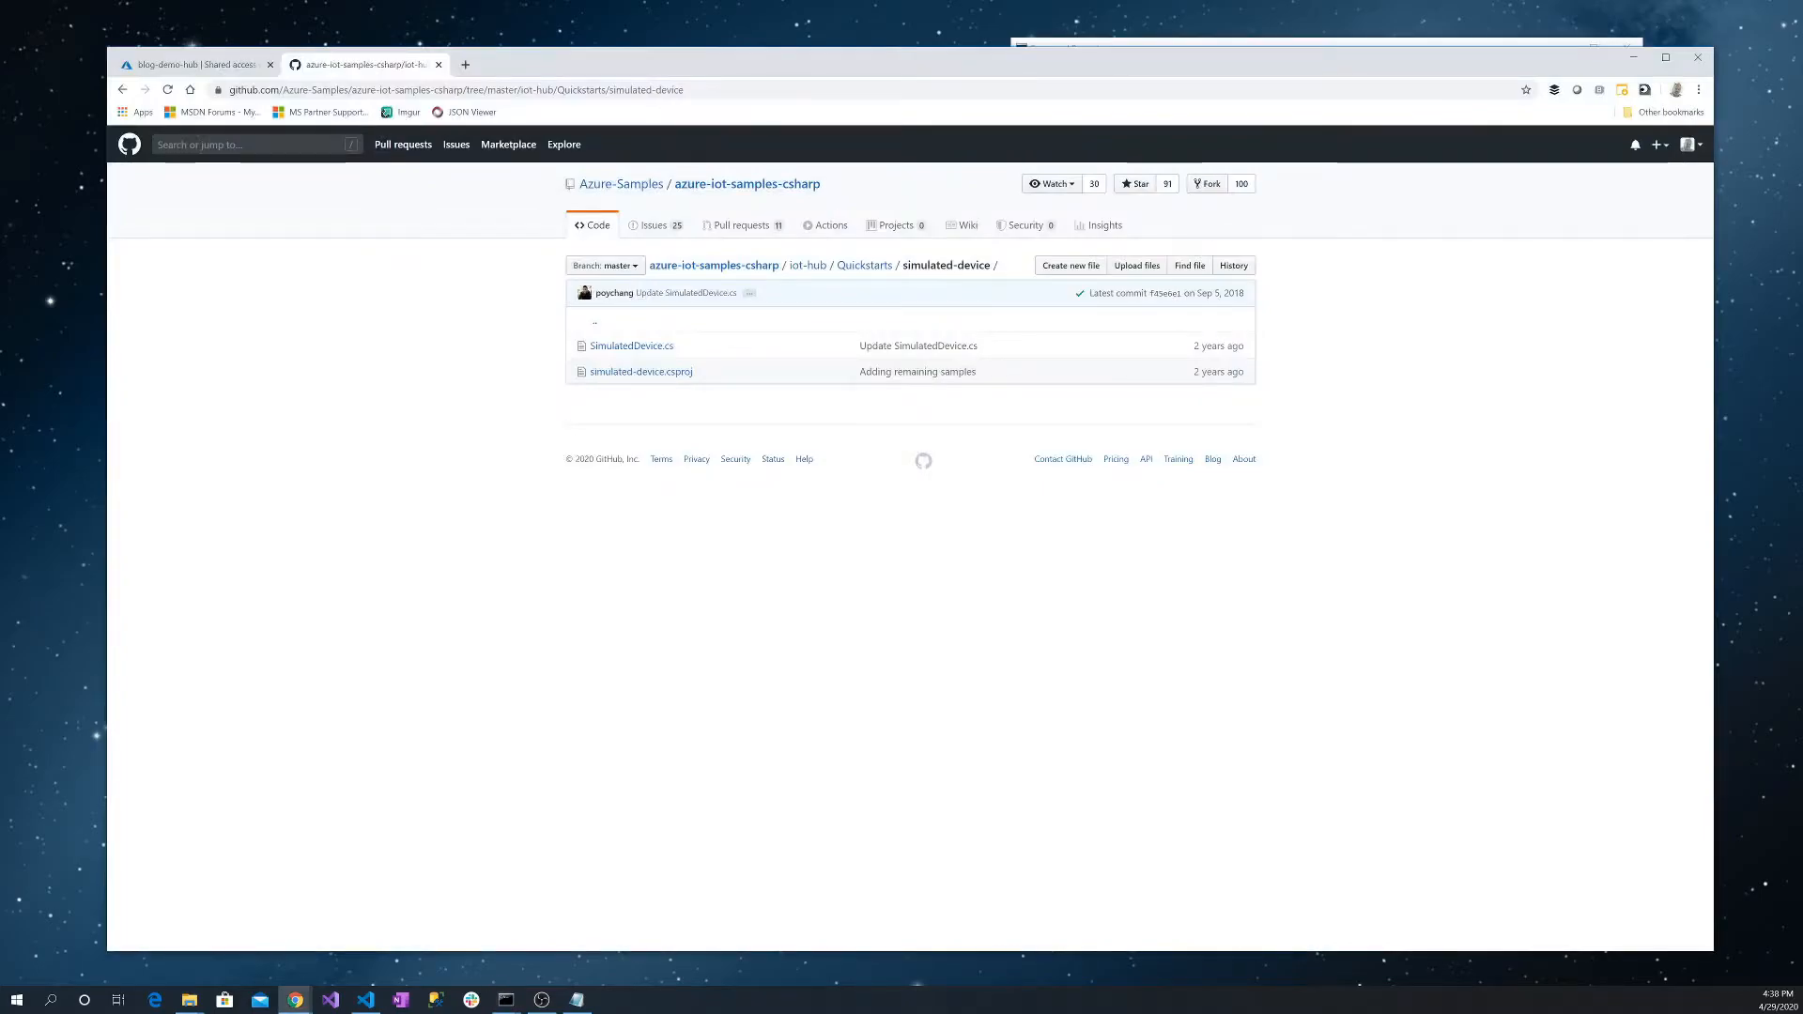
pyautogui.click(119, 92)
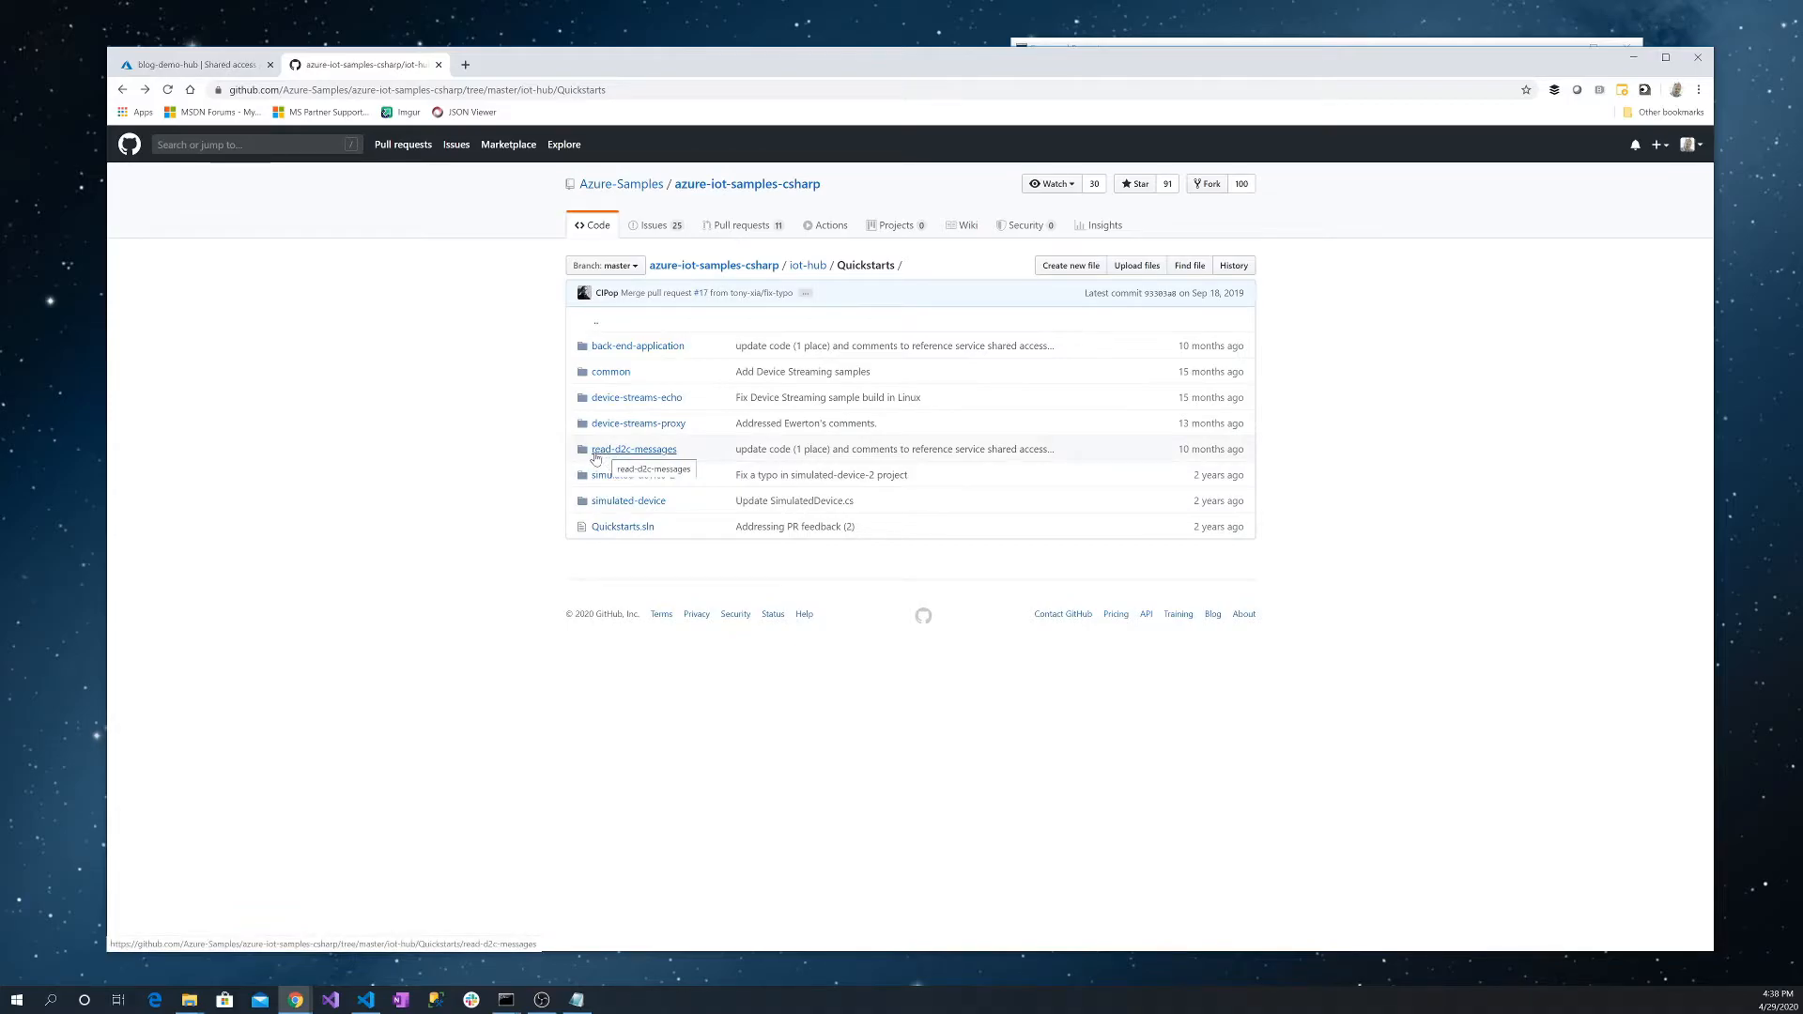
pyautogui.click(612, 459)
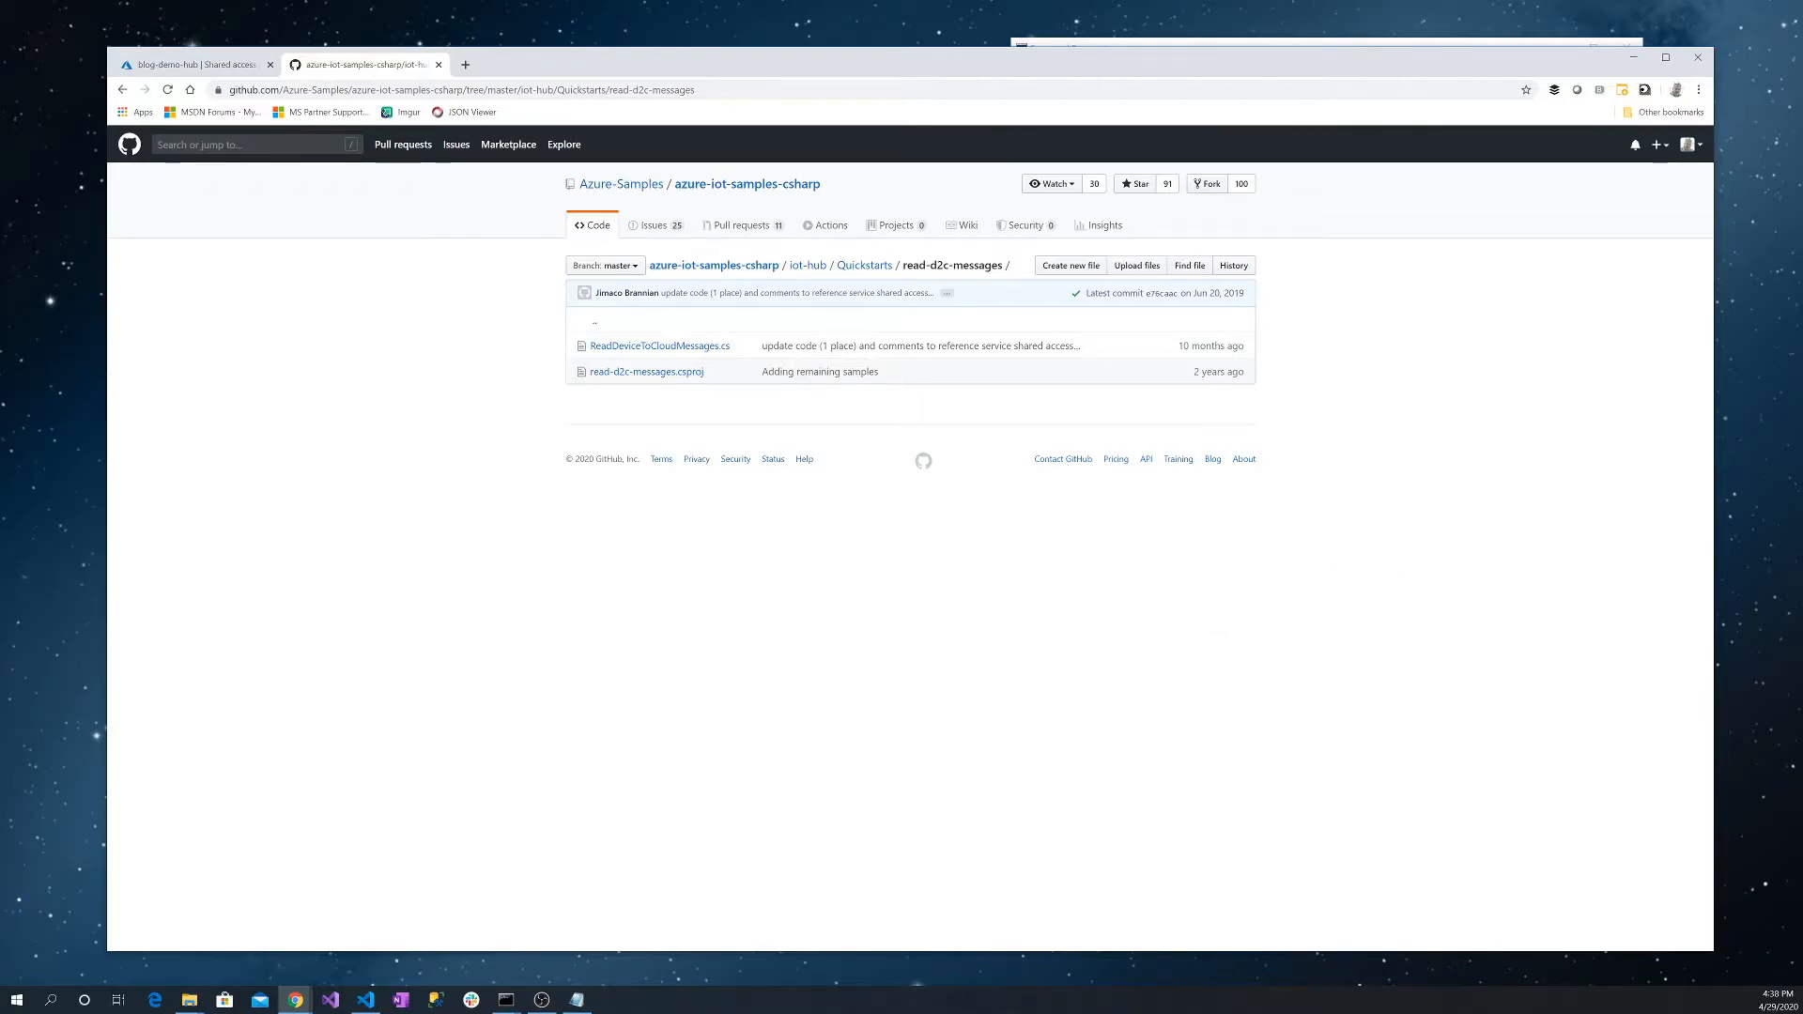
# - In Visual Studio Code, set s_eventHubsCompatibleEndpoint in ReadDeviceToCloudMessages.cs to sb://ihsuproddmres005dednamespace.servicebus.windows.net/, pasted from the notes
pyautogui.click(365, 1000)
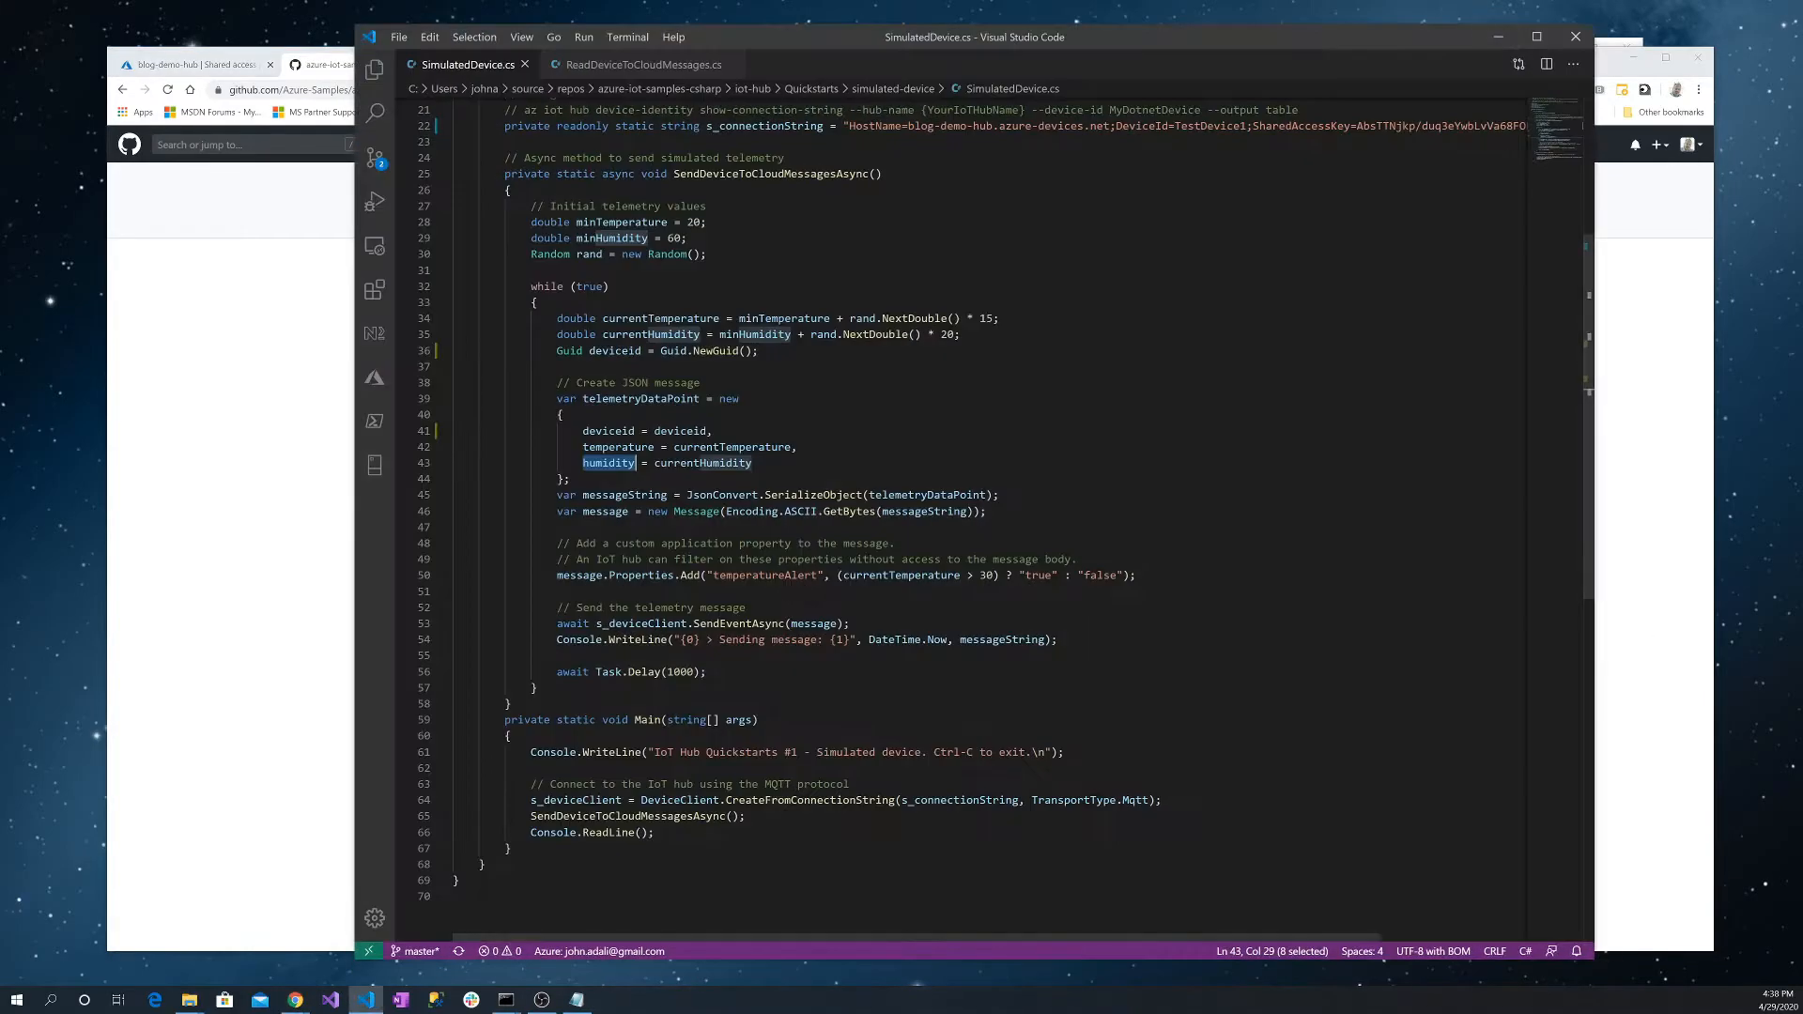
pyautogui.click(595, 68)
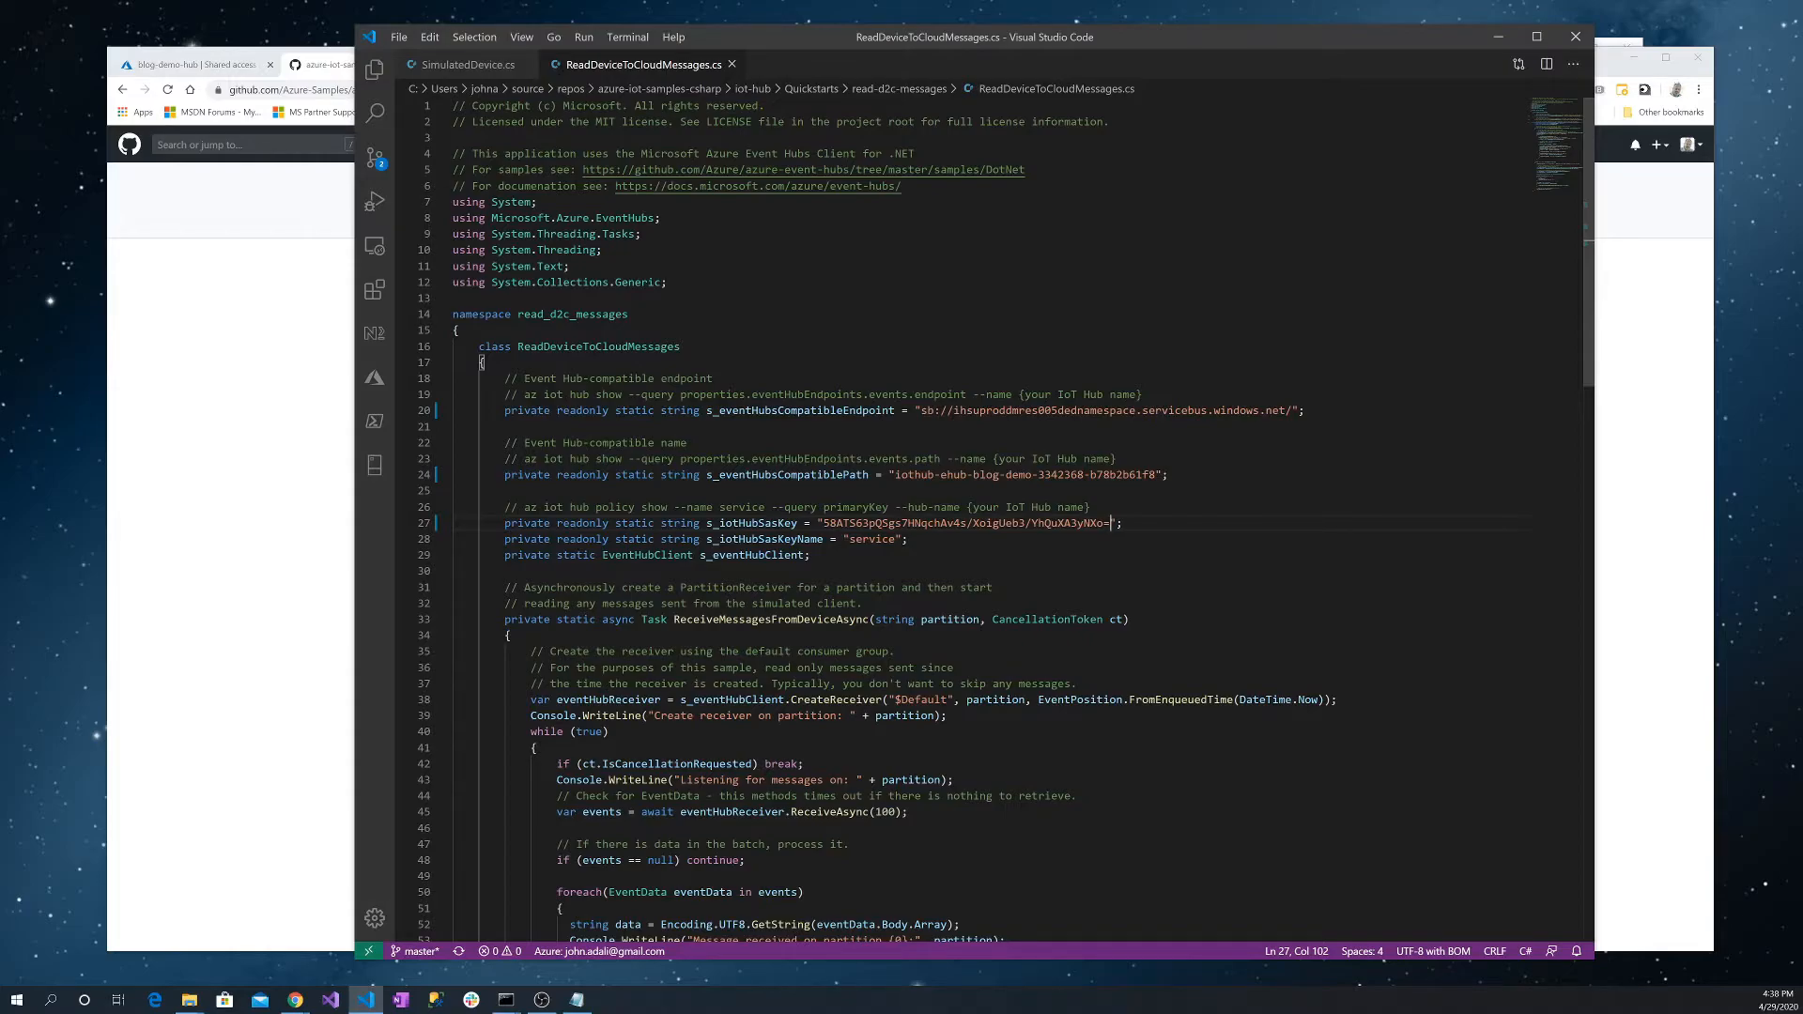
pyautogui.click(805, 411)
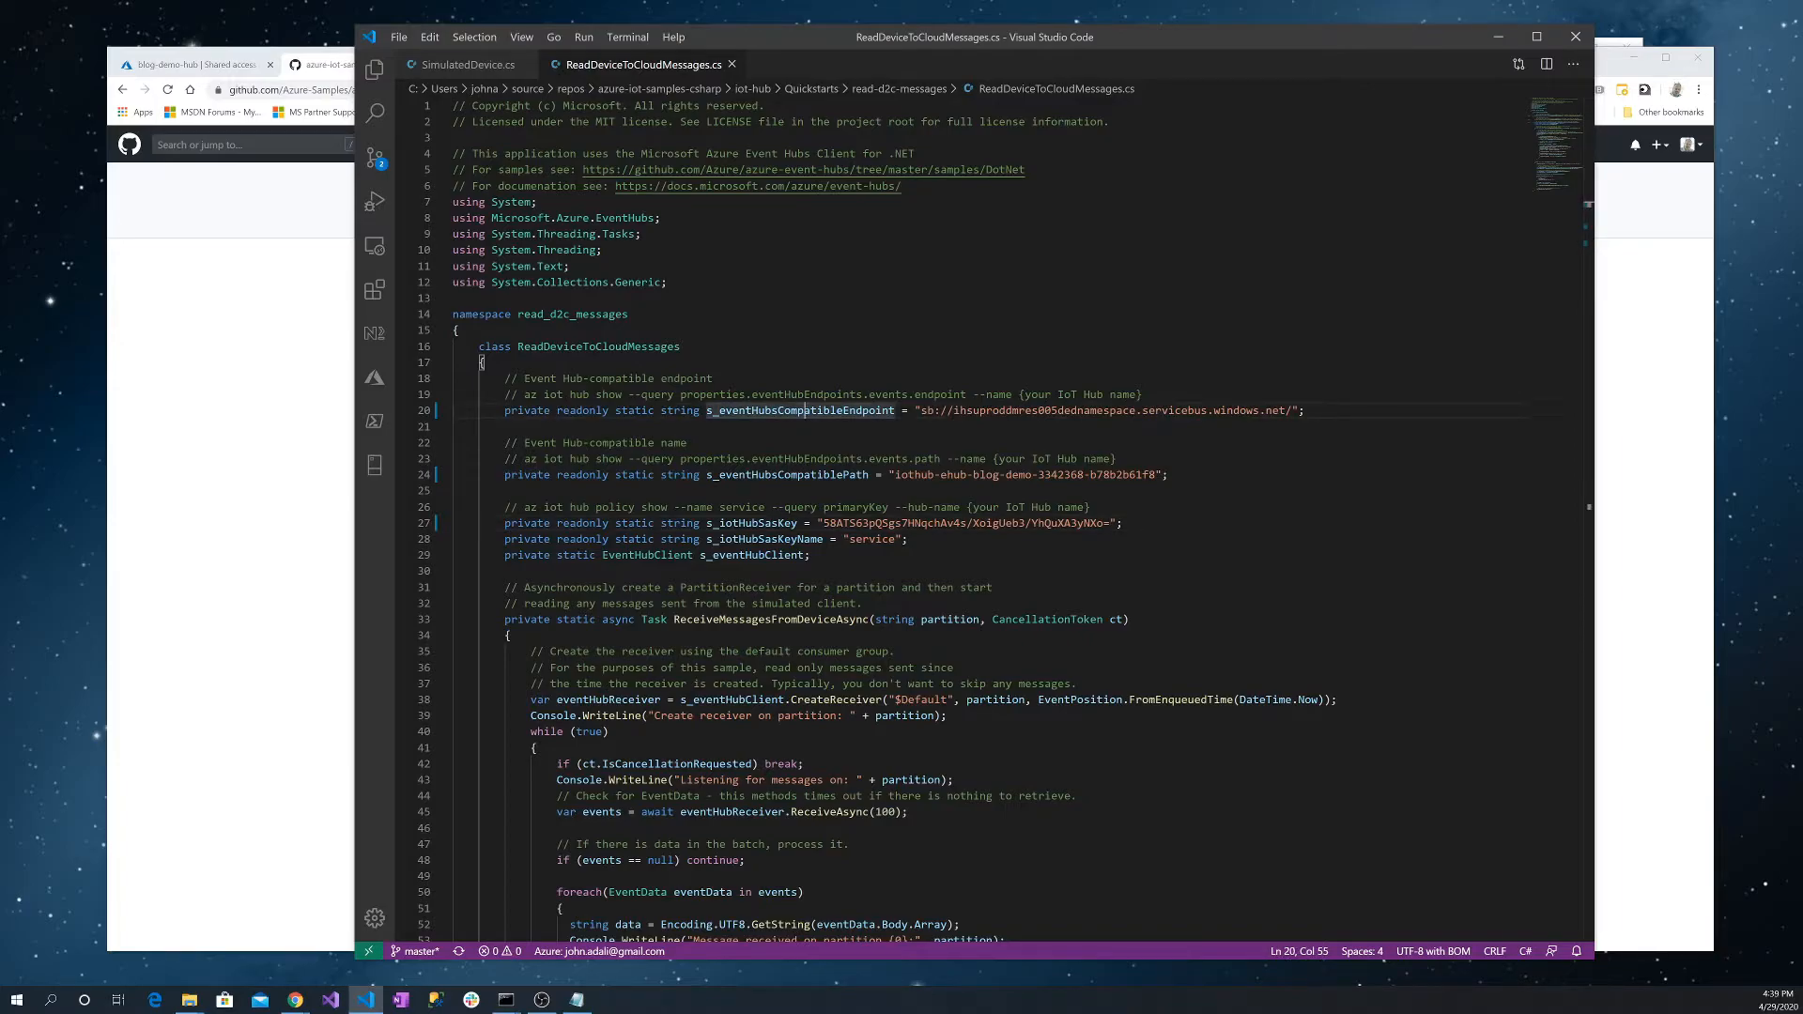
pyautogui.hotkey('alt', 'Tab')
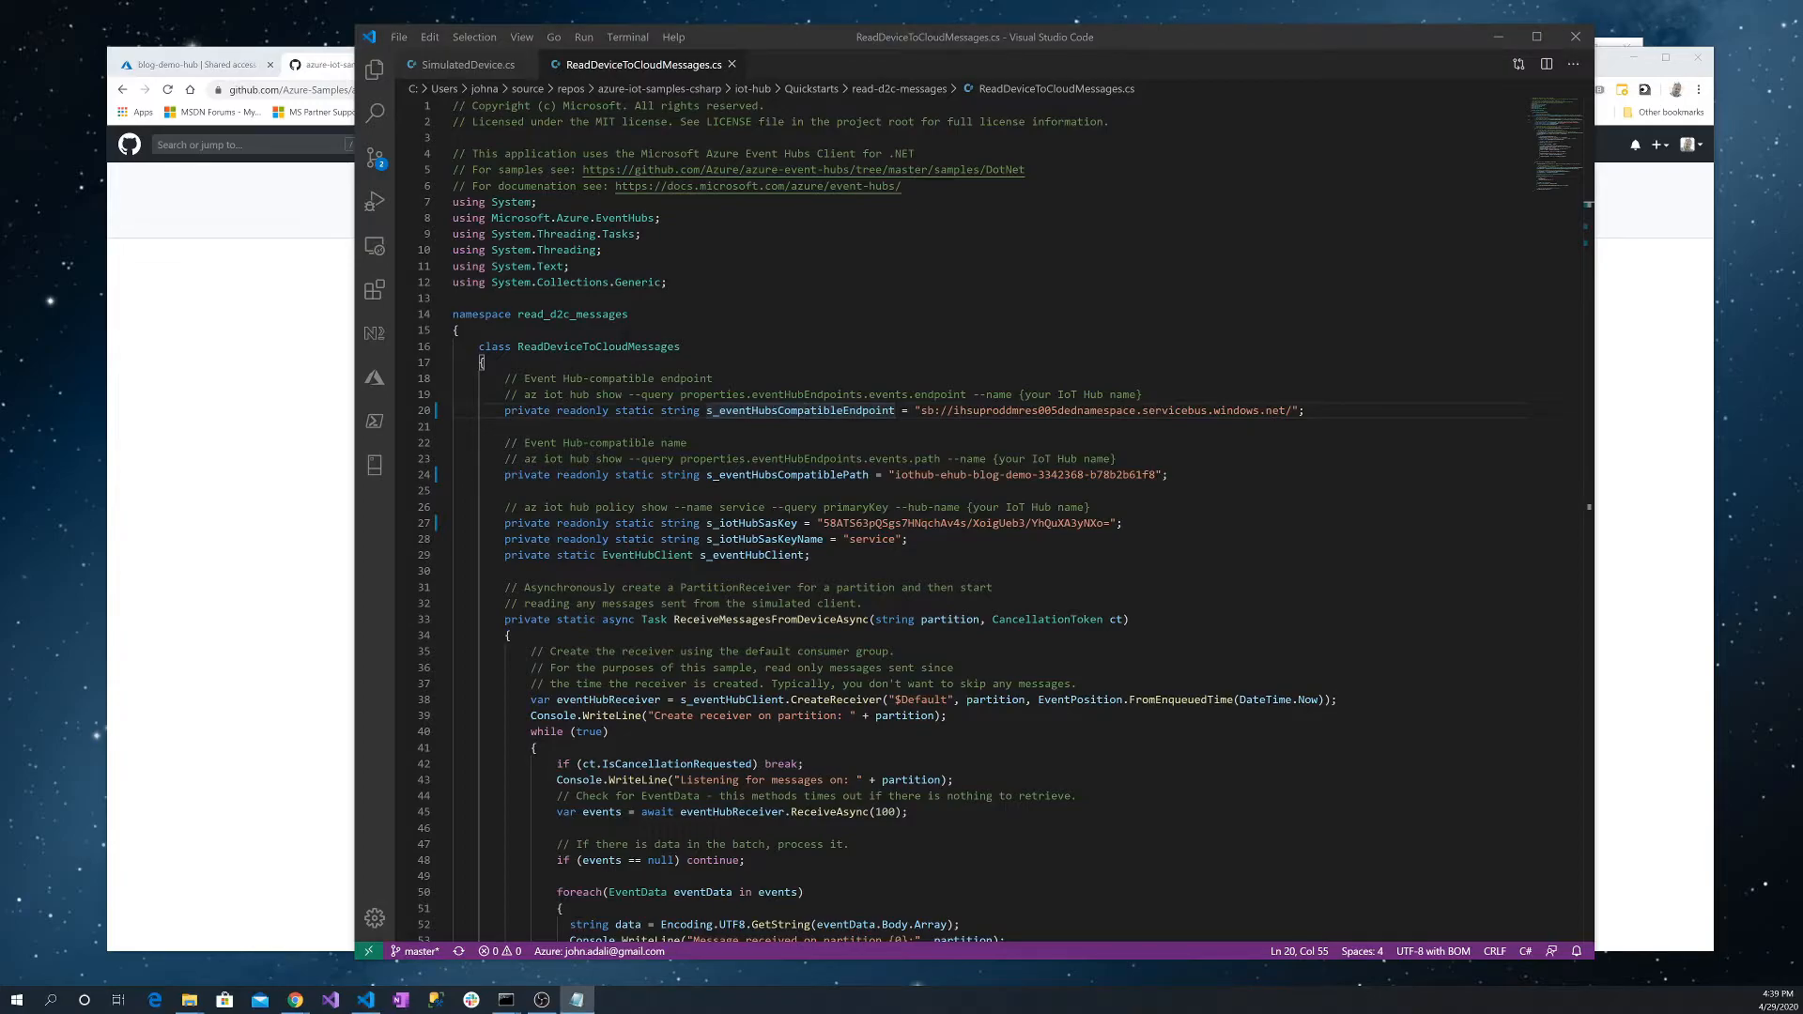
pyautogui.click(916, 411)
pyautogui.press('Right')
pyautogui.hotkey('ctrl', 'shift', 'Right')
pyautogui.hotkey('shift', 'End')
pyautogui.hotkey('shift', 'Left')
pyautogui.hotkey('shift', 'Left')
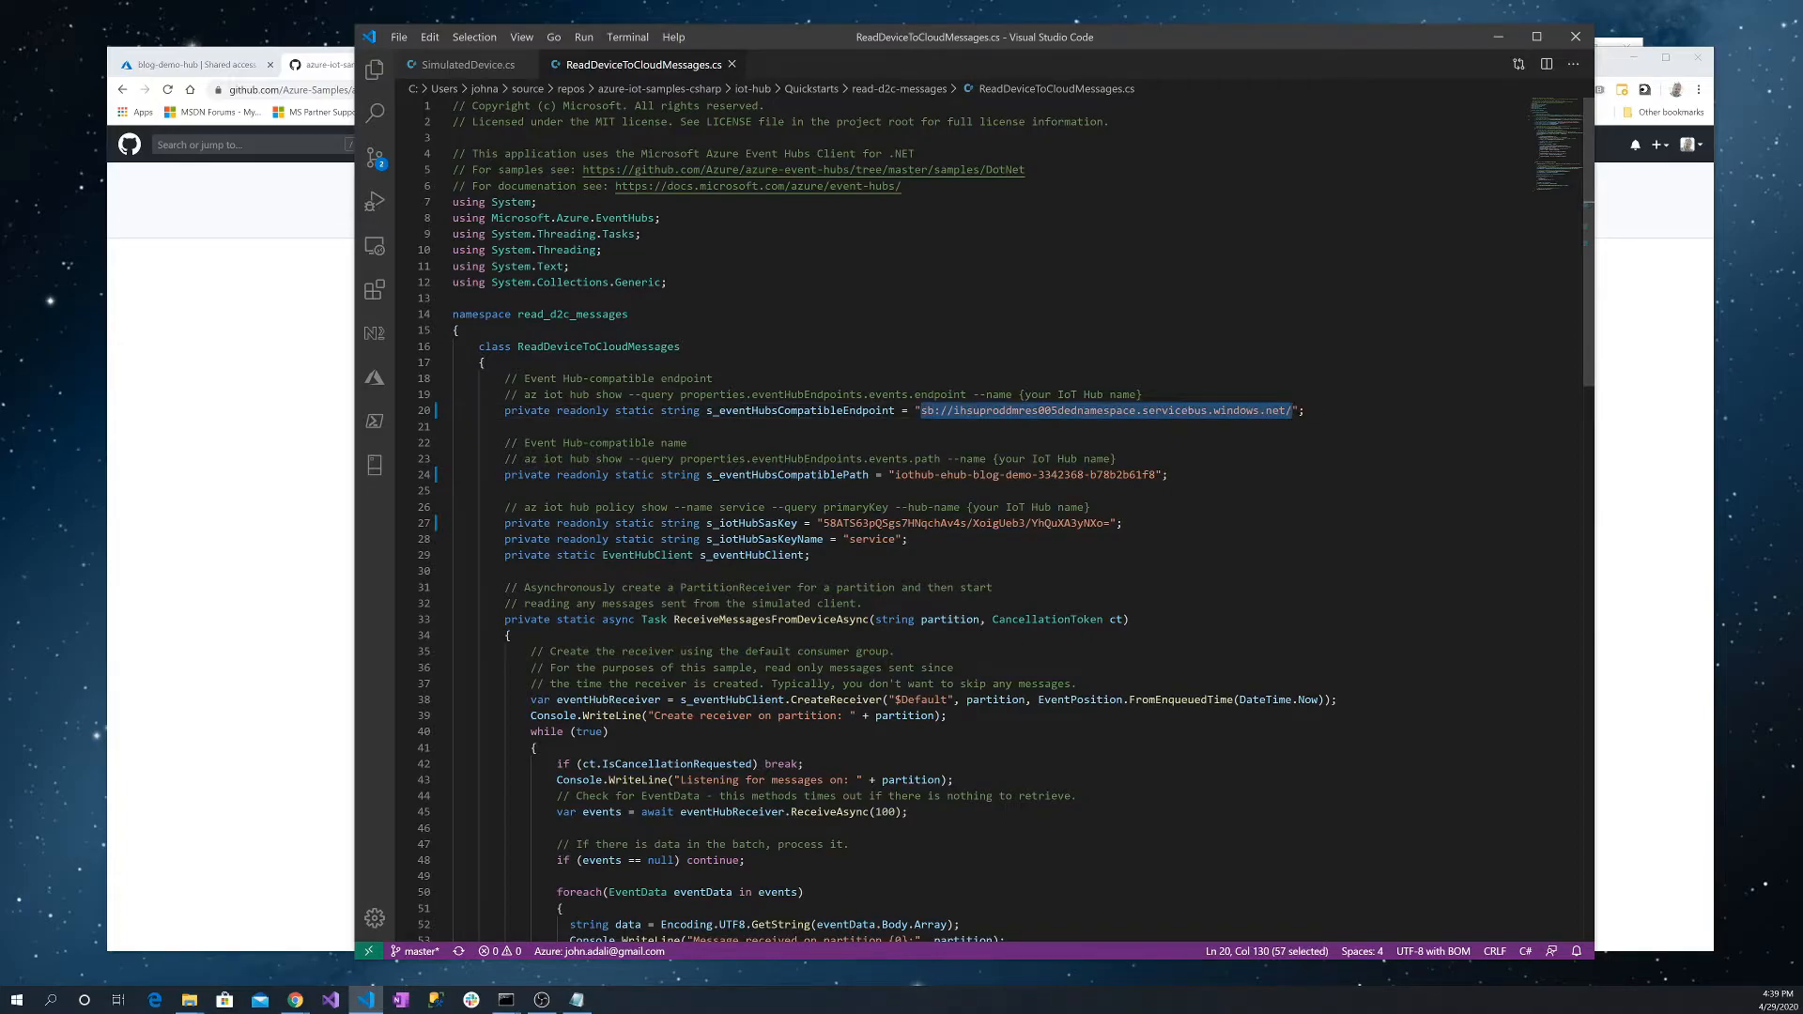
pyautogui.write('sb://ihsuproddmres005dednamespace.servicebus.windows.net/')
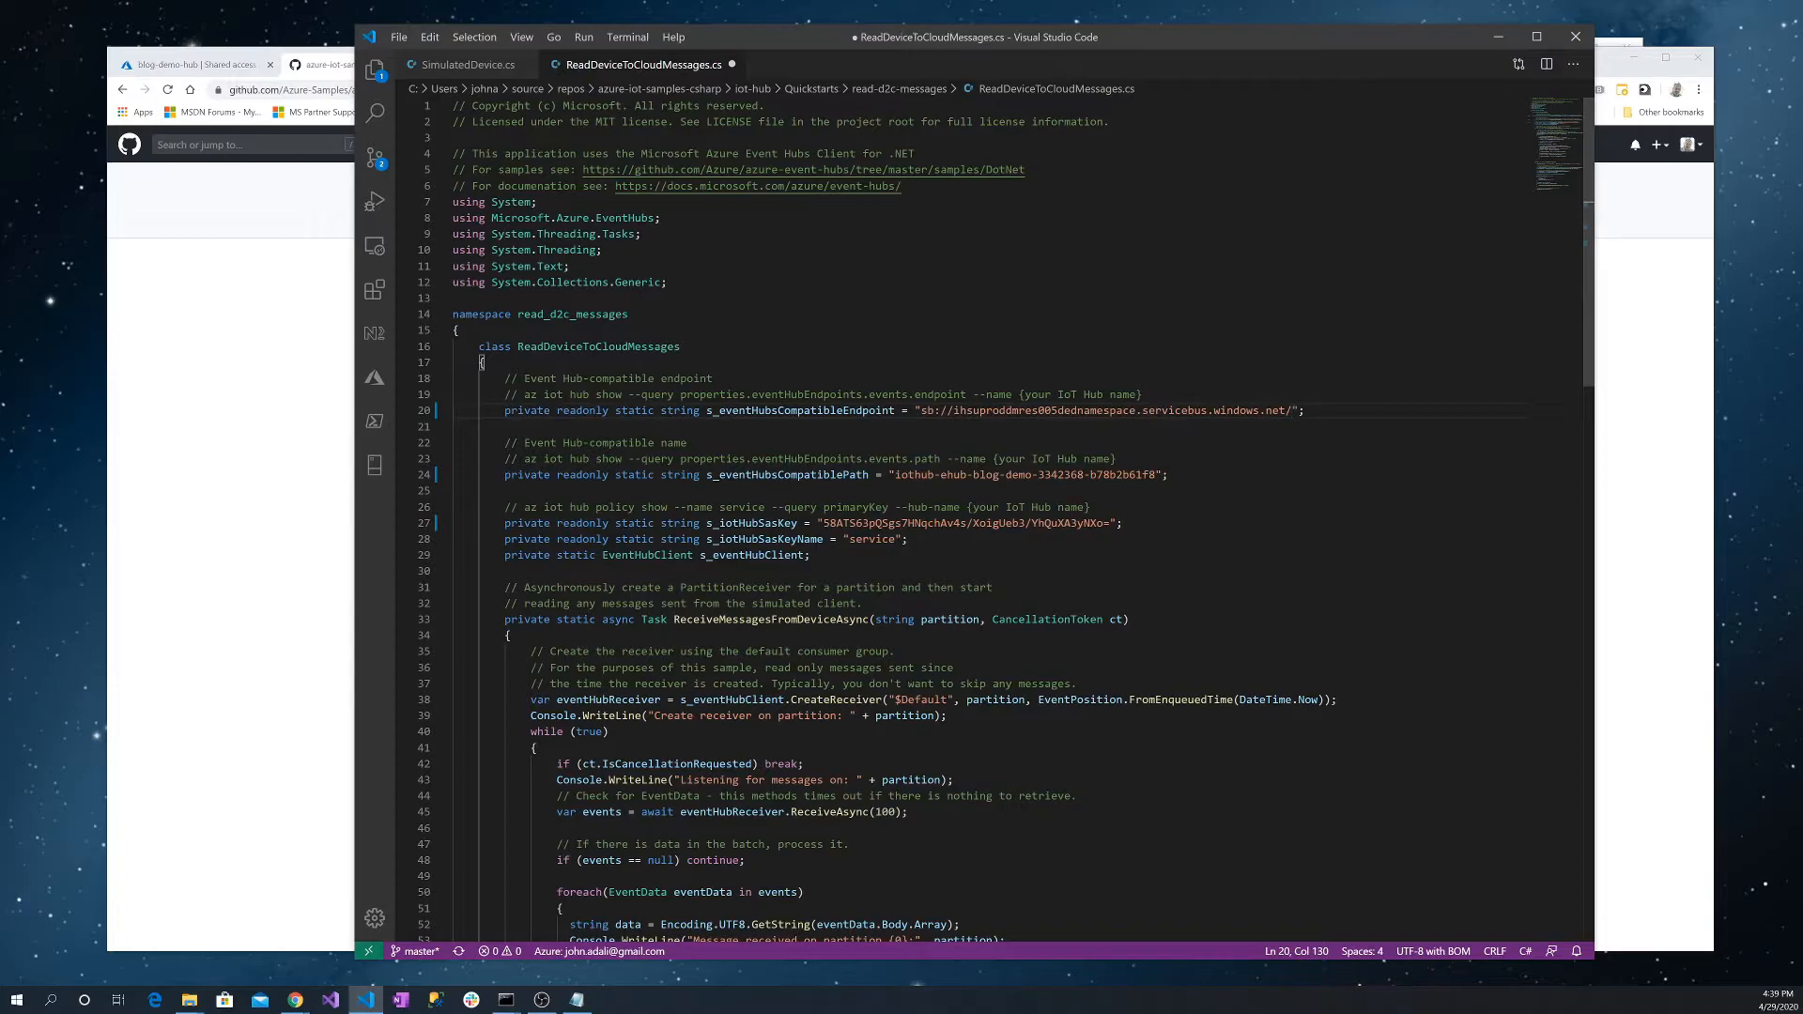
pyautogui.hotkey('alt', 'Tab')
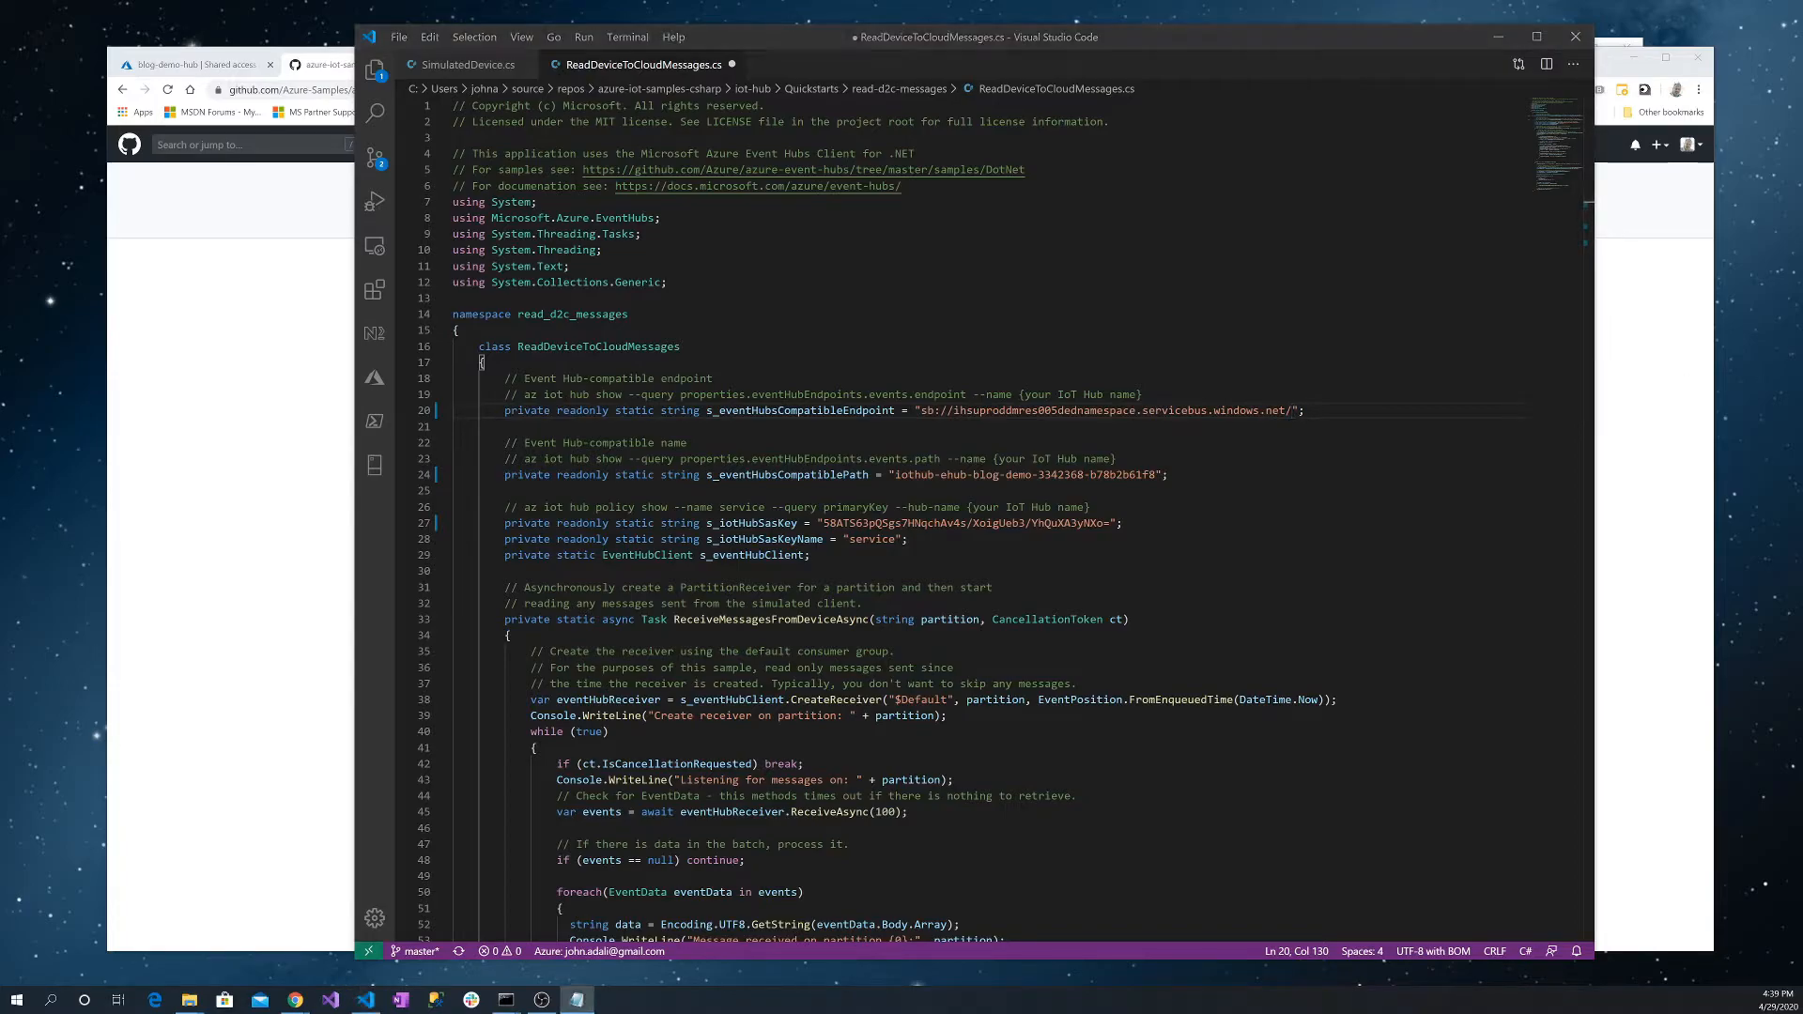
pyautogui.moveTo(896, 474); pyautogui.dragTo(1158, 475)
pyautogui.hotkey('ctrl', 'v')
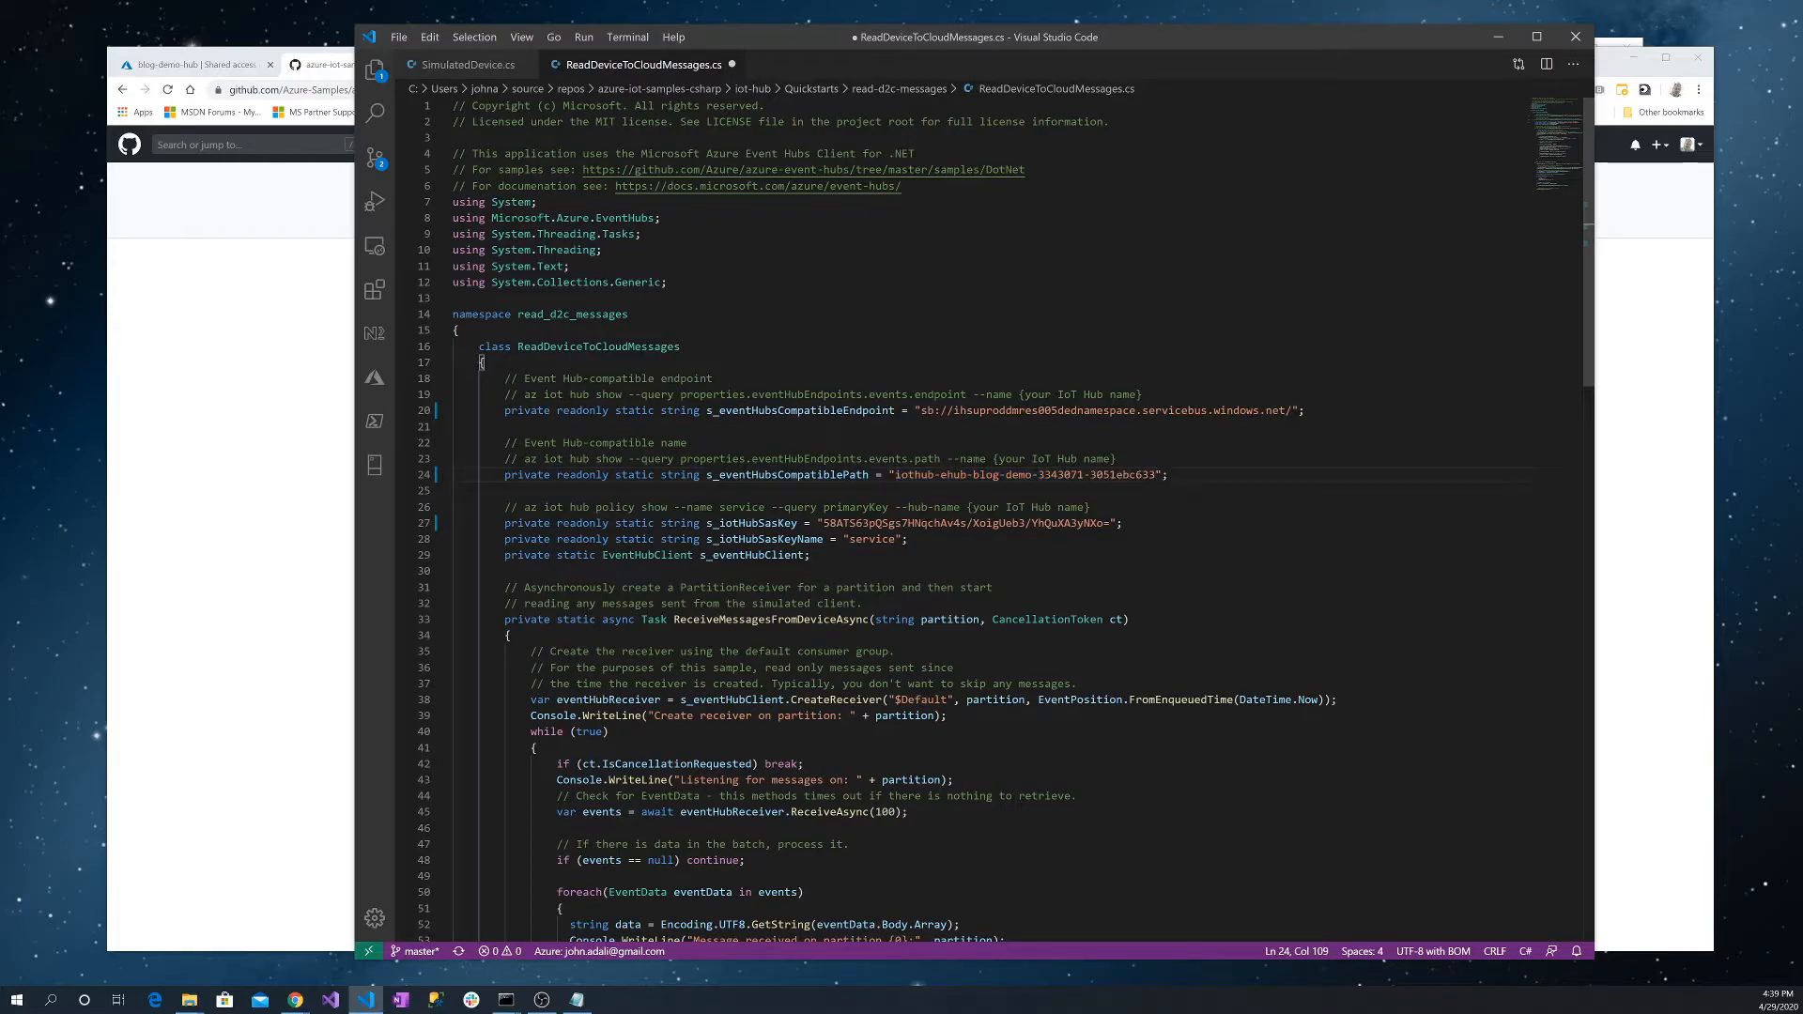
# - Replace the s_iotHubSasKey value with the service policy's primary key from the notes and save ReadDeviceToCloudMessages.cs
pyautogui.moveTo(824, 523); pyautogui.dragTo(969, 524)
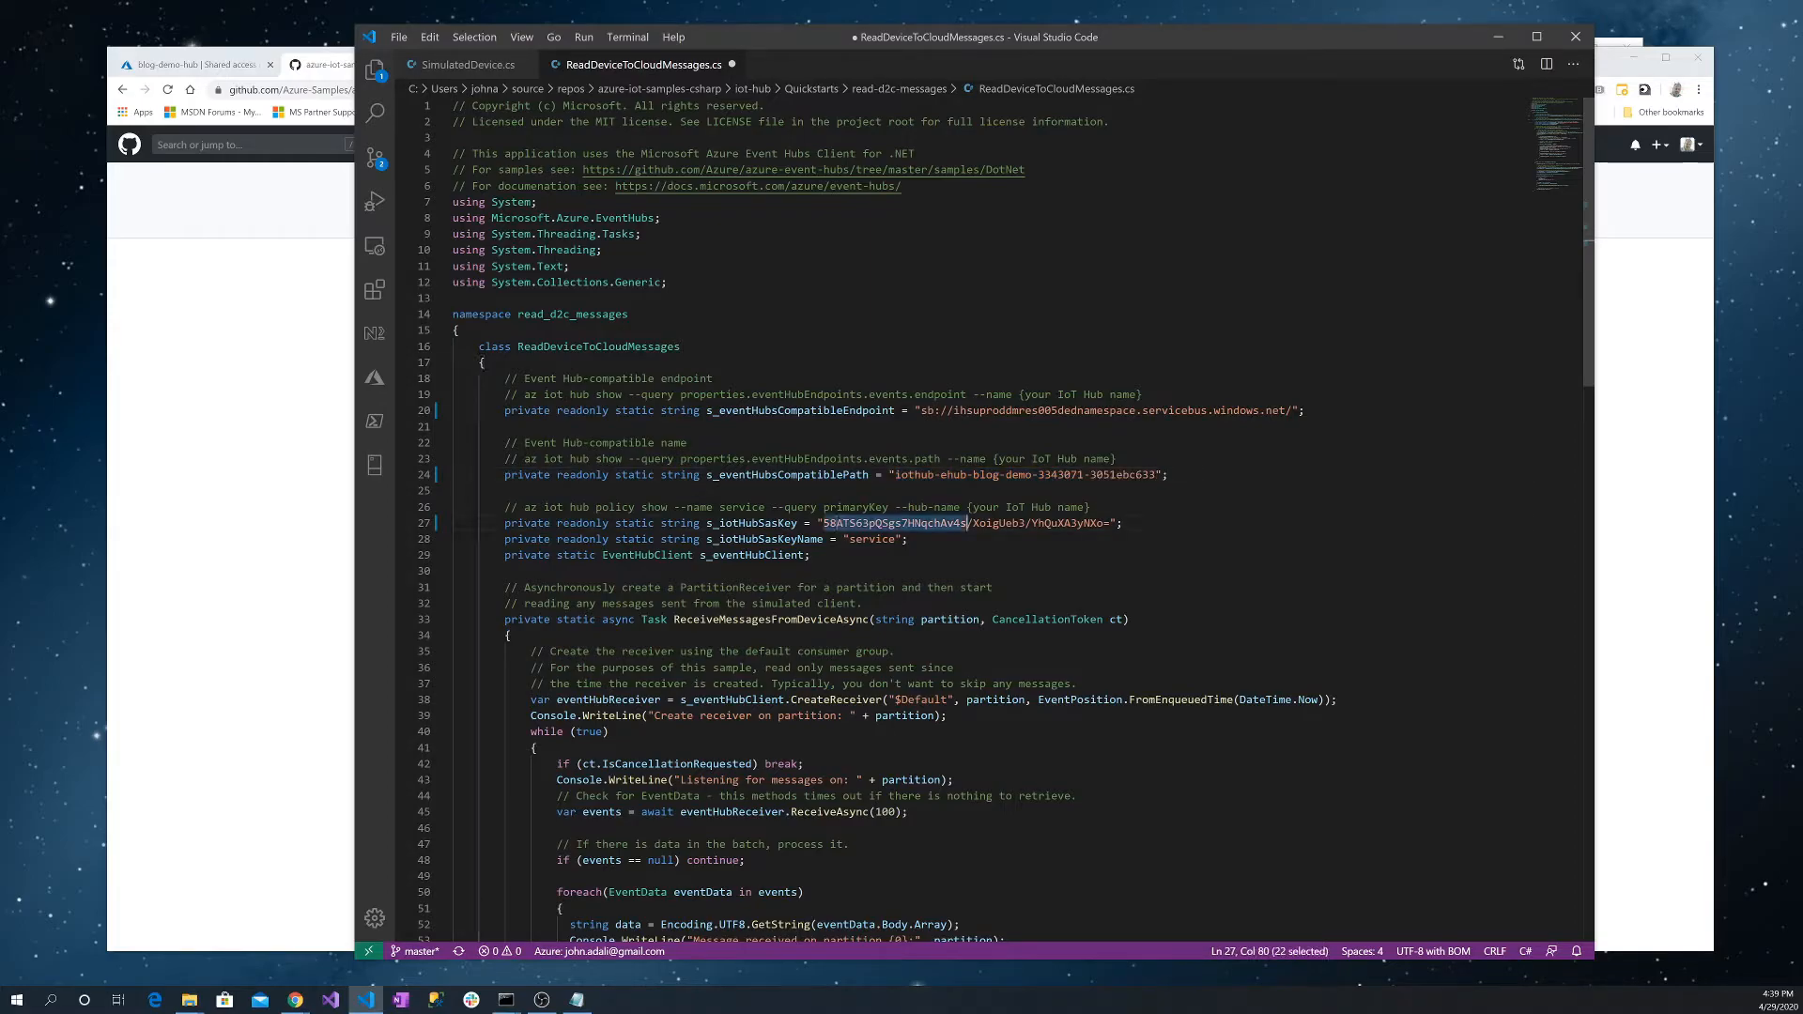
pyautogui.hotkey('alt', 'Tab')
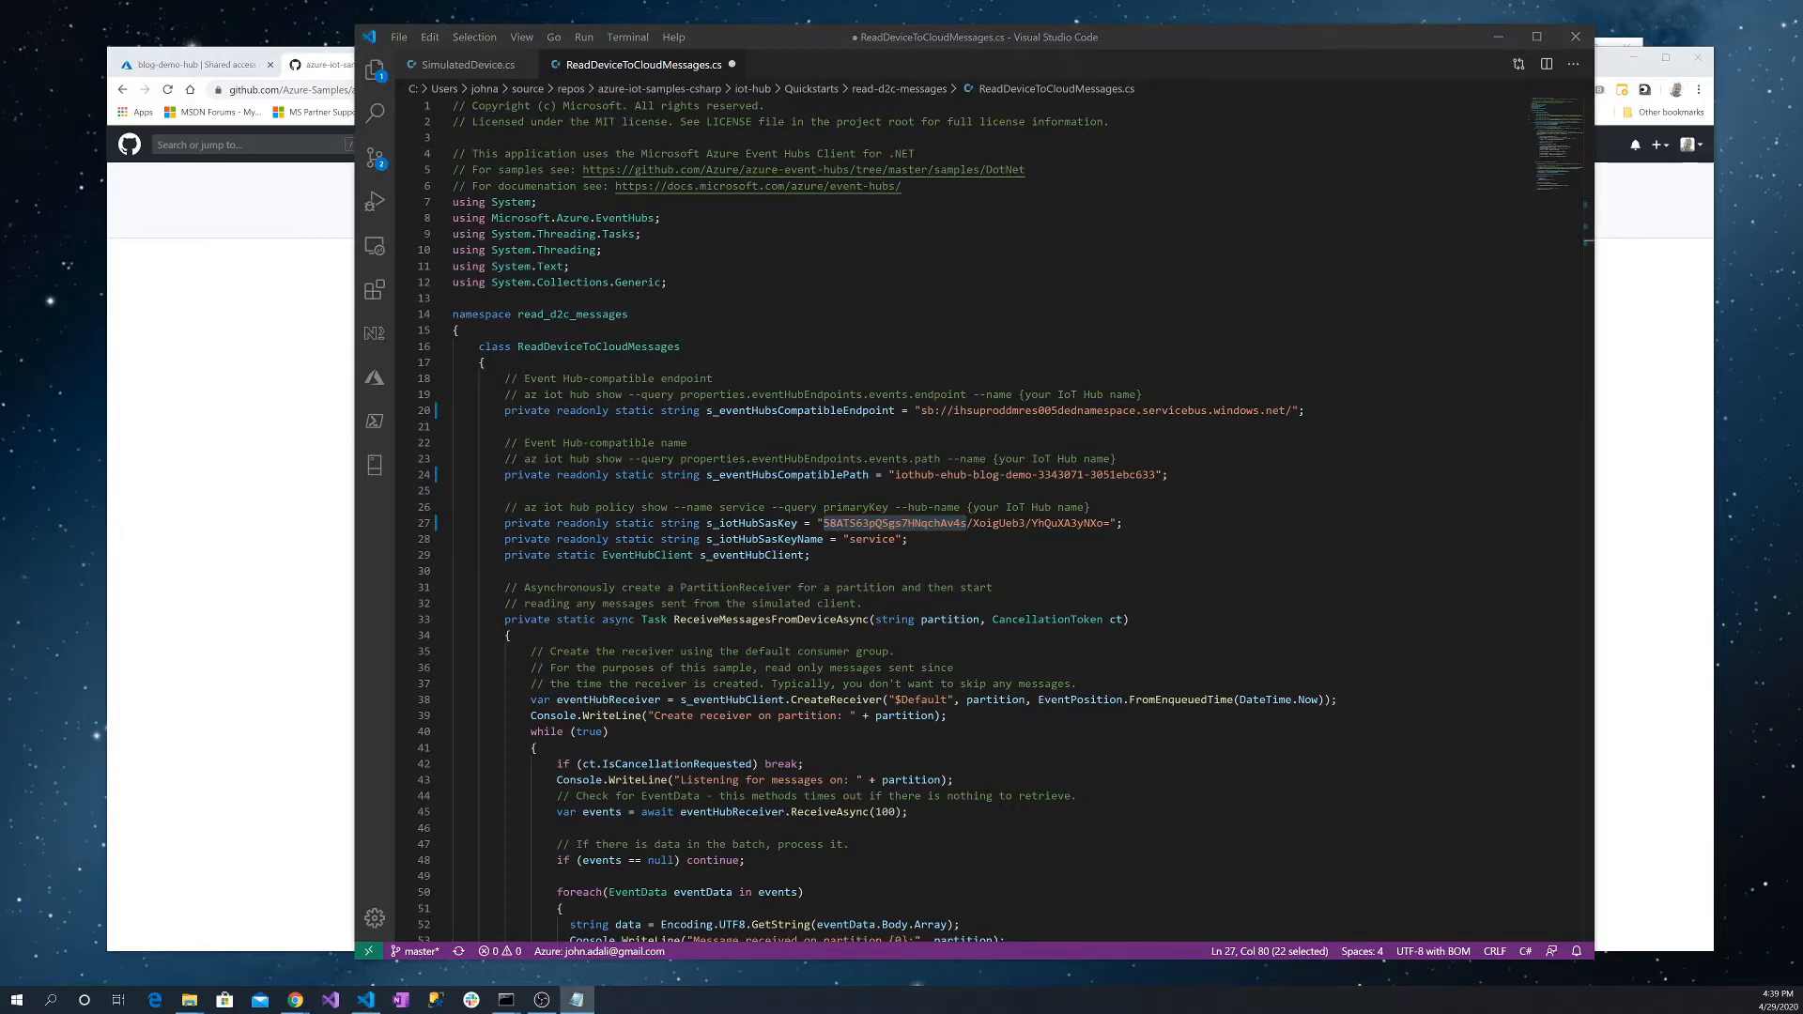
pyautogui.hotkey('alt', 'Tab')
pyautogui.hotkey('shift', 'End')
pyautogui.hotkey('shift', 'Left')
pyautogui.hotkey('shift', 'Left')
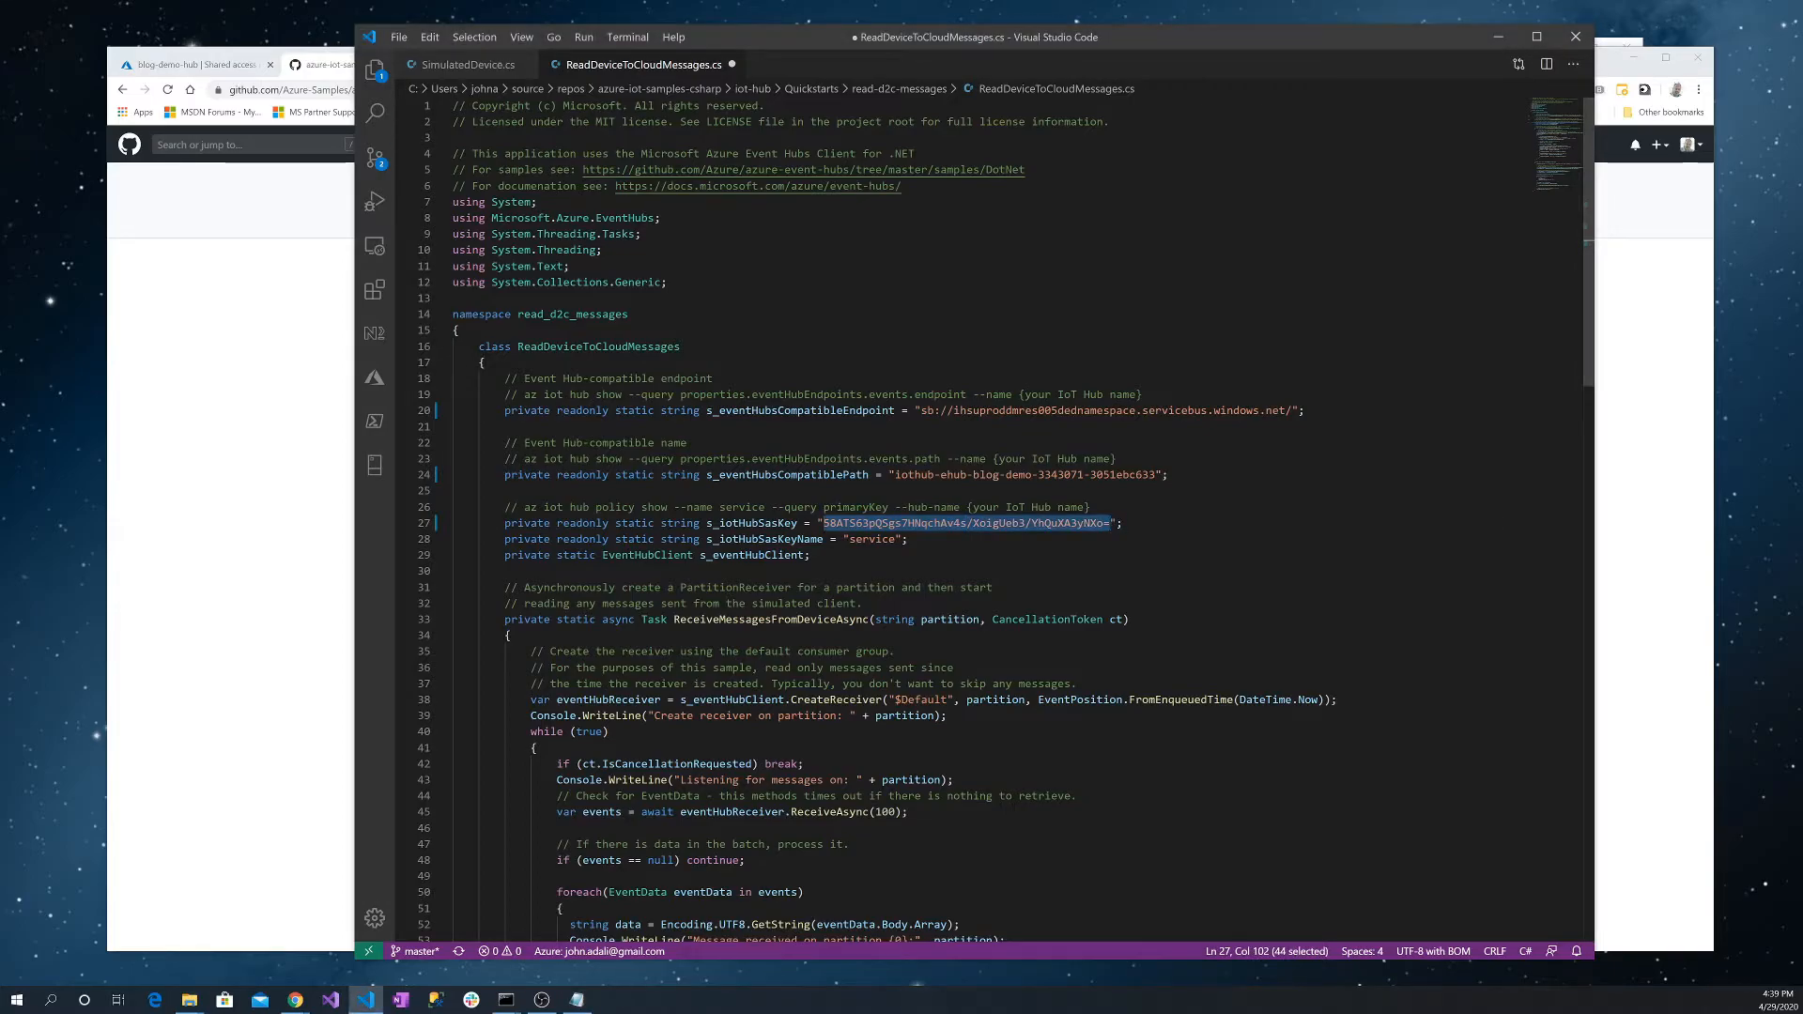
pyautogui.doubleClick(872, 539)
pyautogui.hotkey('ctrl', 's')
pyautogui.press('Down')
pyautogui.press('Down')
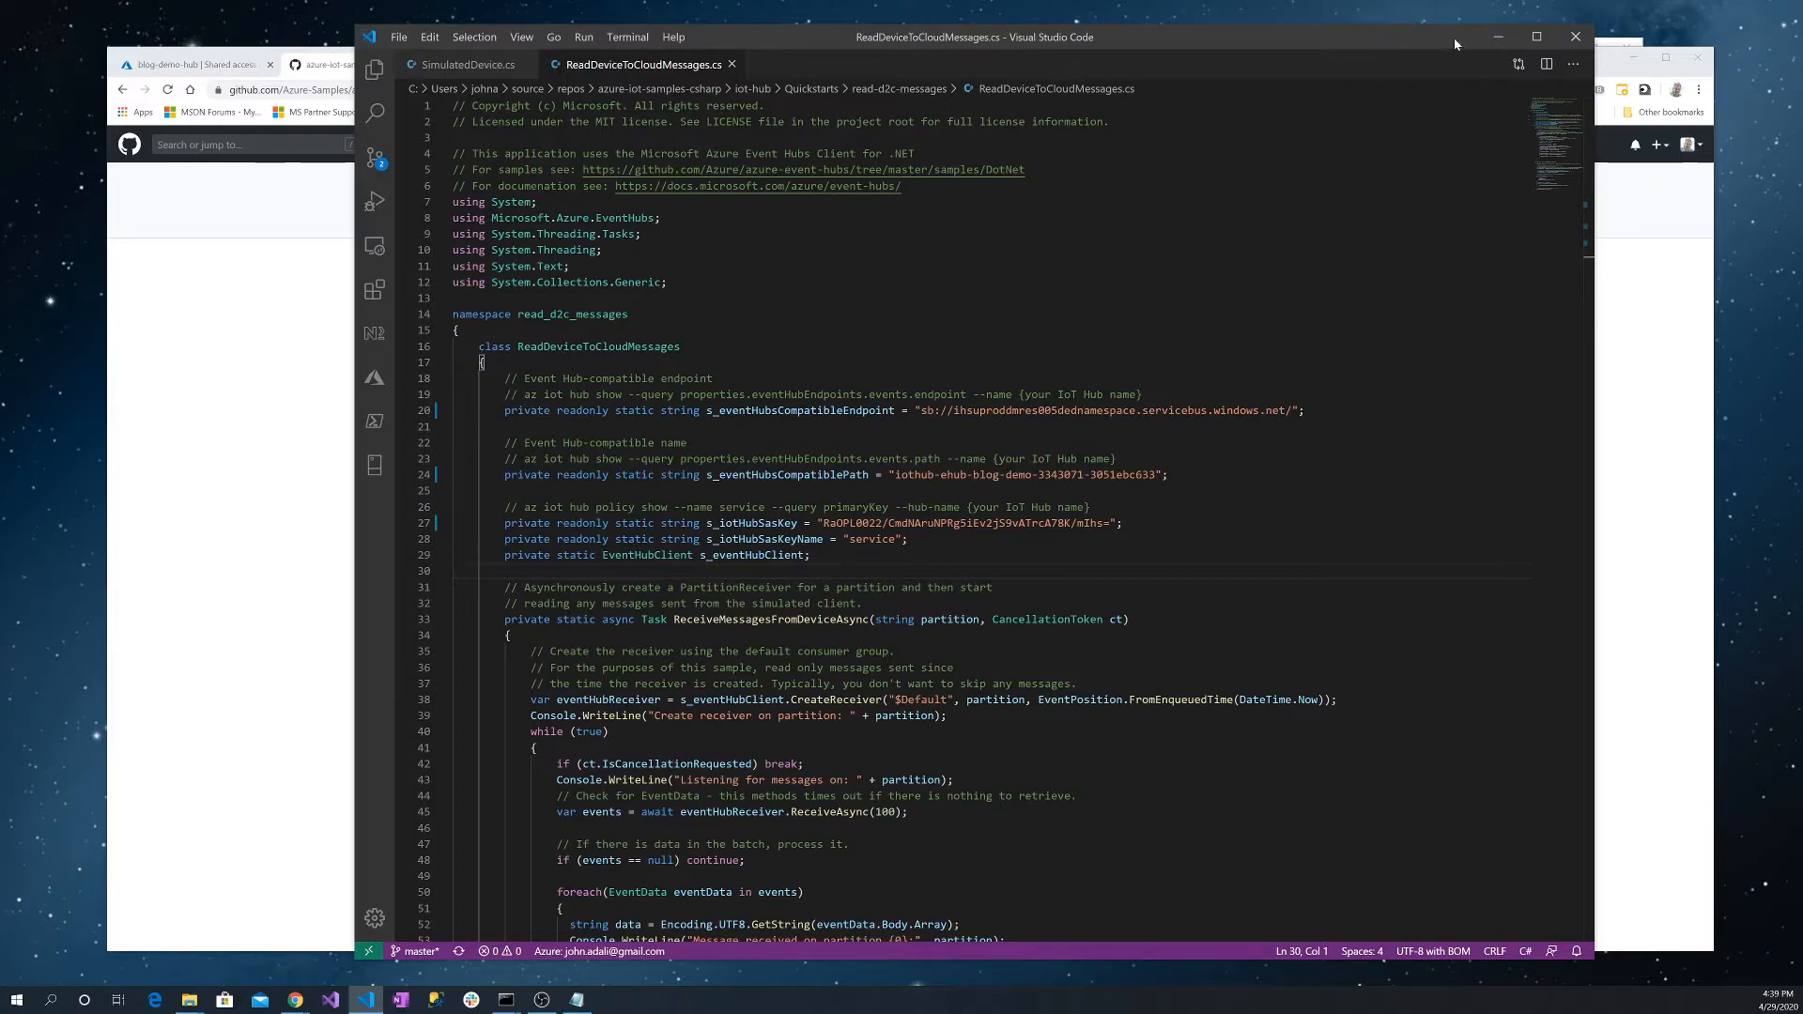
# - Minimize the code editor and browser, and place the read-d2c-messages Command Prompt below the simulated-device one
pyautogui.click(1497, 37)
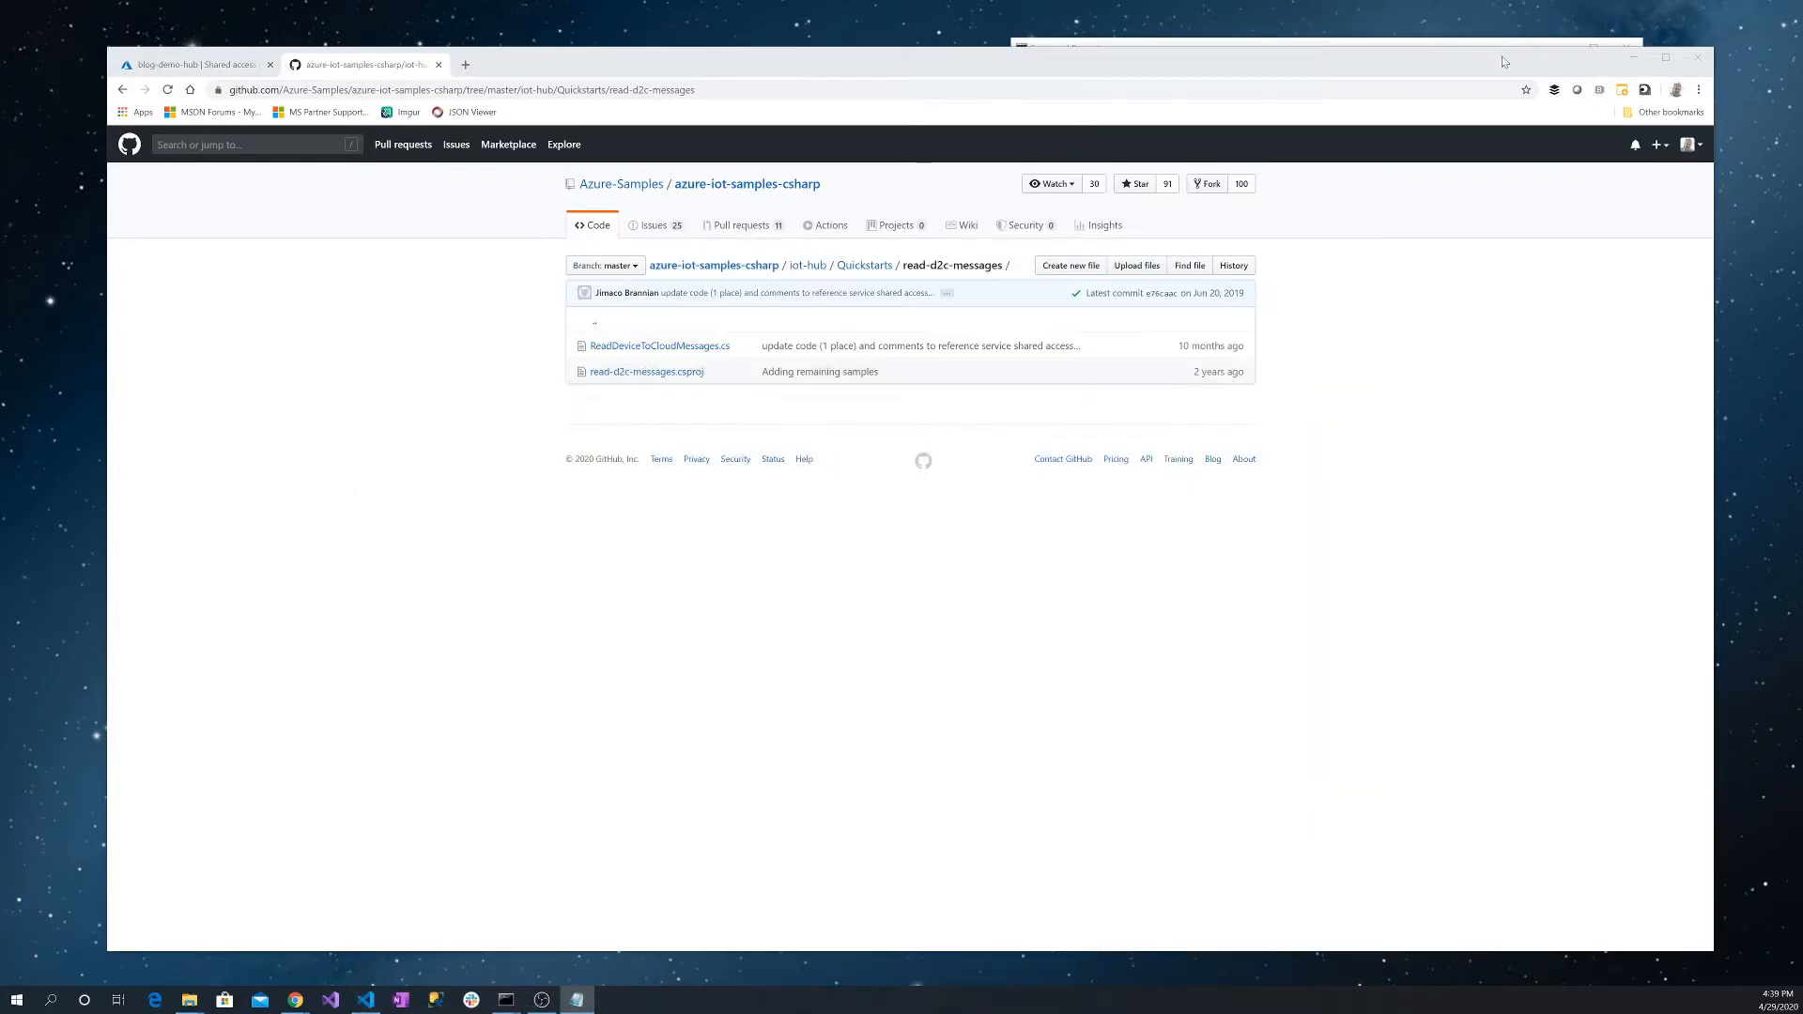
pyautogui.click(1634, 57)
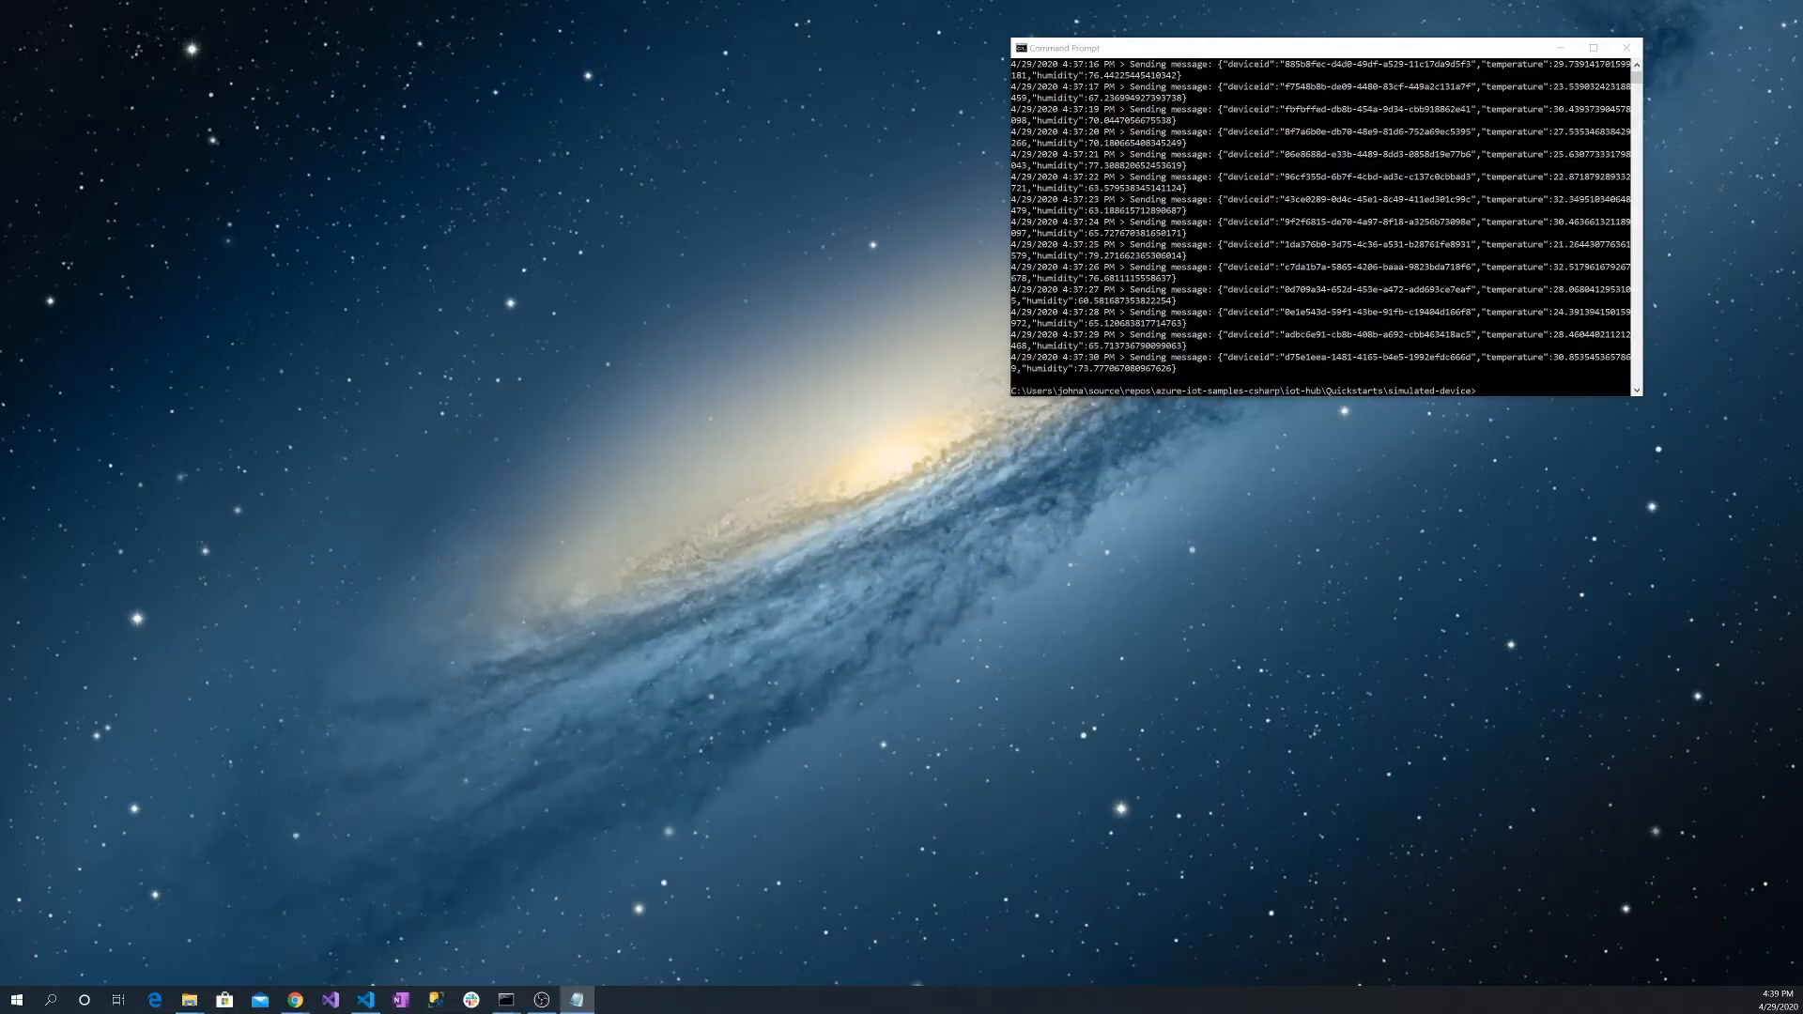
pyautogui.moveTo(1802, 526); pyautogui.dragTo(1140, 464)
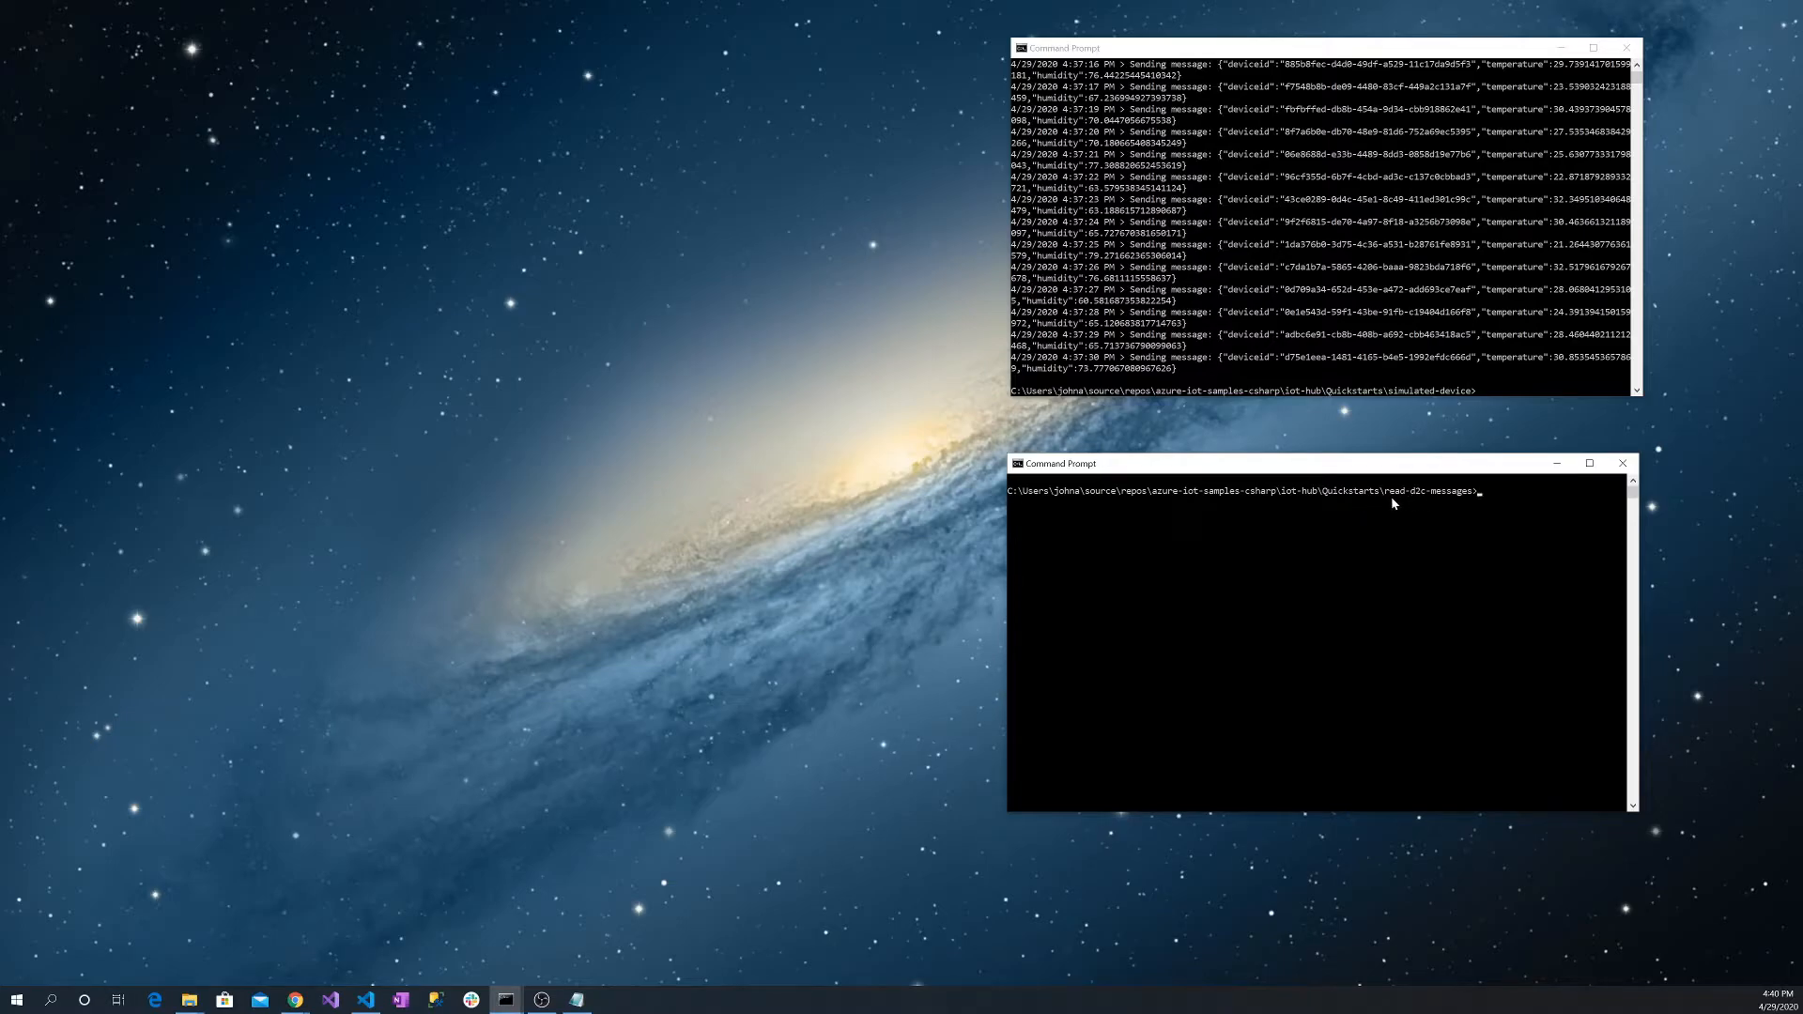
# - Restore the read-d2c-messages project with dotnet restore and start the message reader with dotnet run
pyautogui.write('dotnet restore')
pyautogui.press('Return')
pyautogui.write('dotnet run')
pyautogui.press('Return')
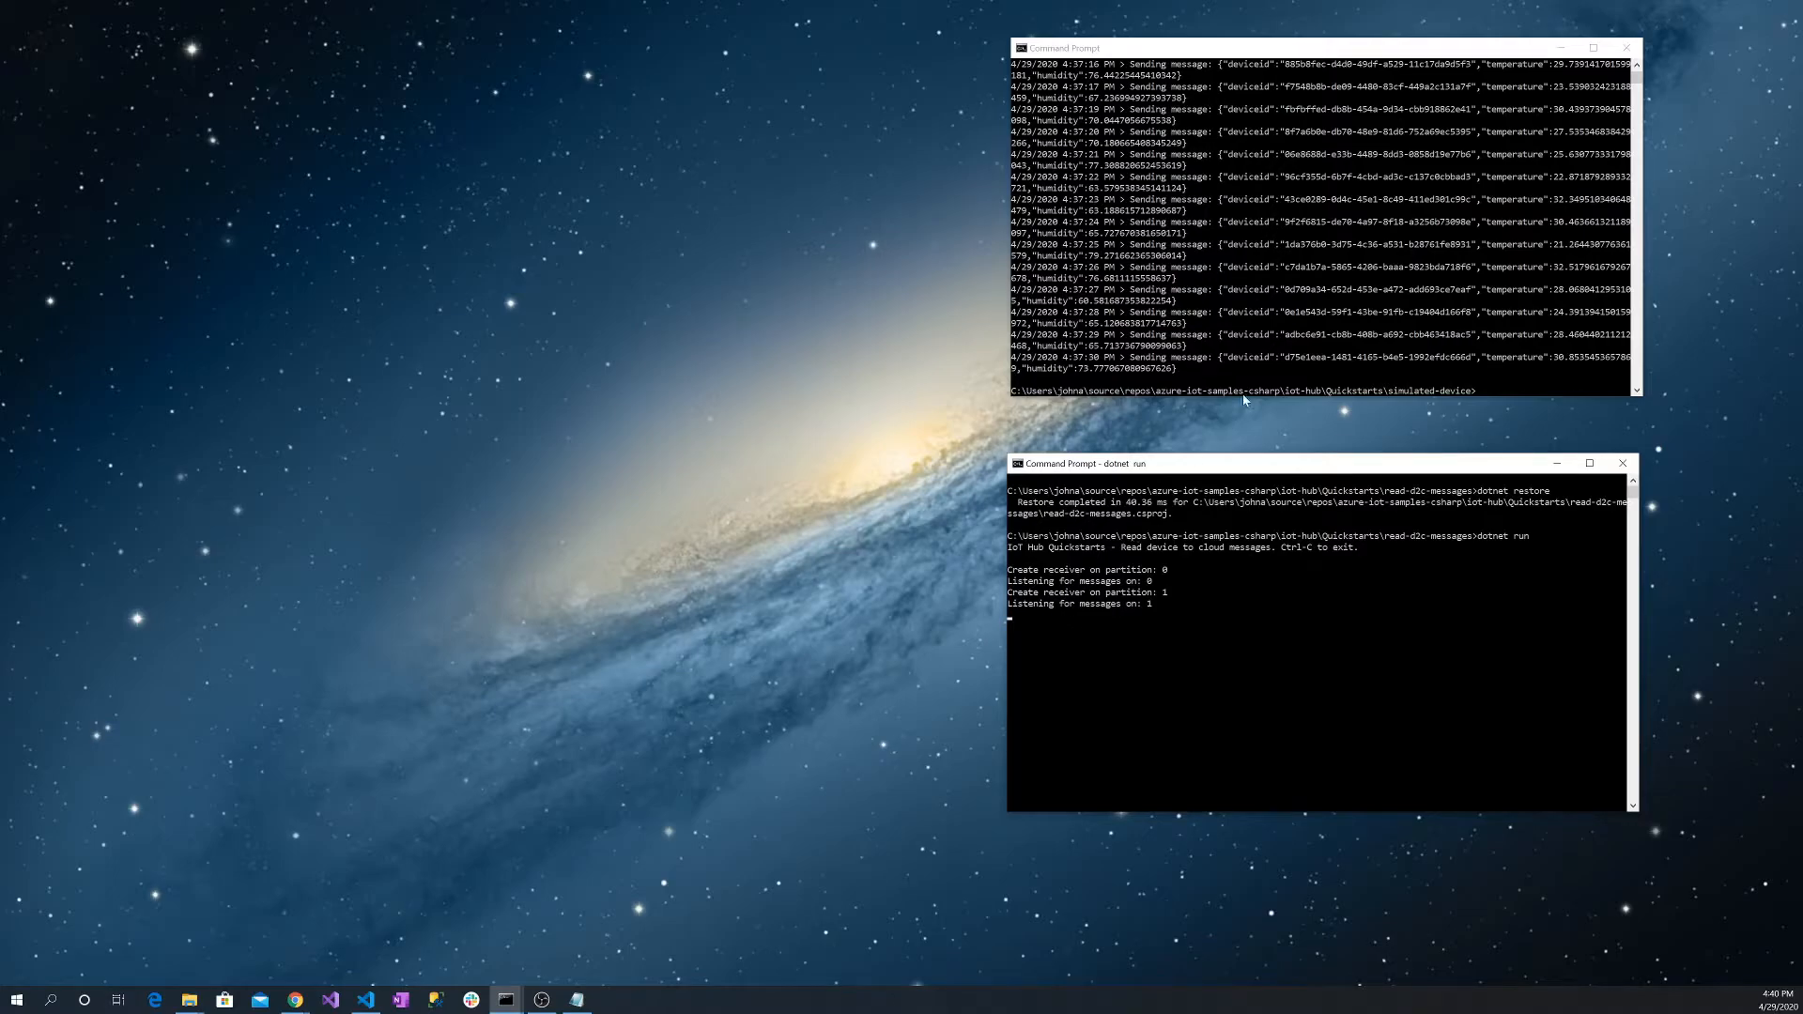
# - Start the simulated device again by repeating the last command in the simulated-device Command Prompt
pyautogui.click(1318, 77)
pyautogui.press('Up')
pyautogui.press('Return')
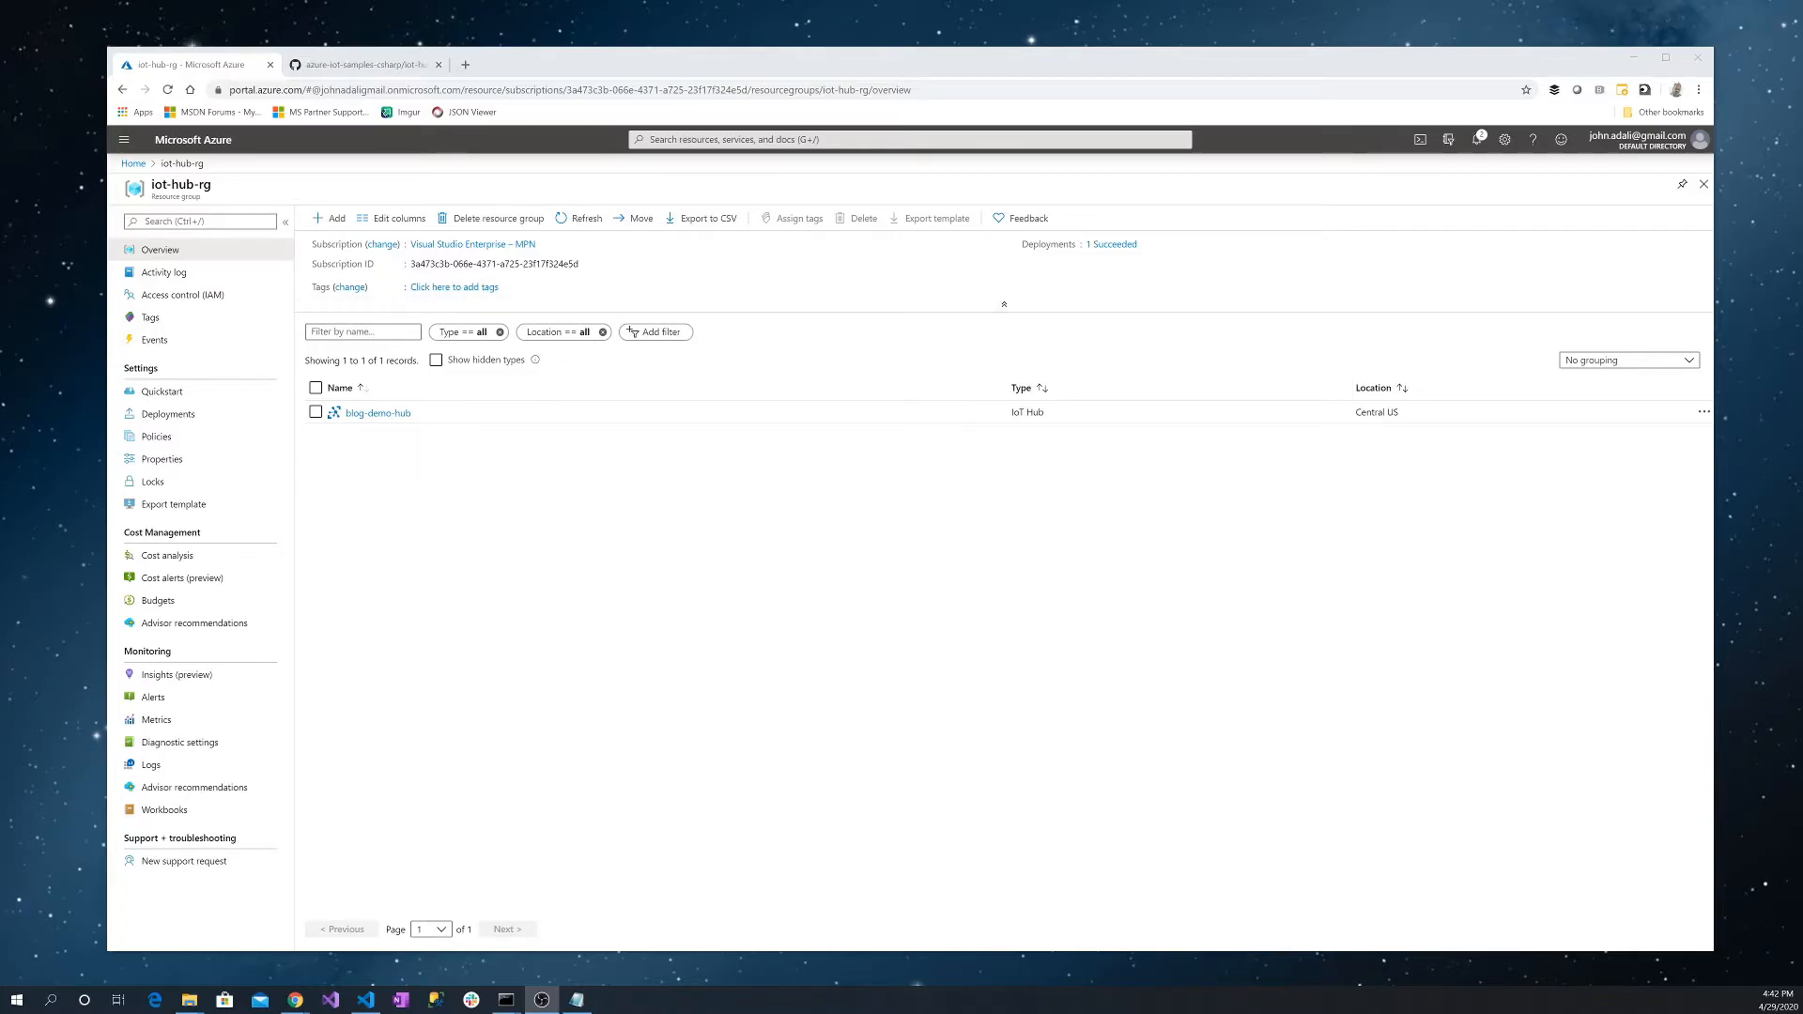
# - From the iot-hub-rg resource group, search the Marketplace for cosmosdb and start creating an Azure Cosmos DB account
pyautogui.click(331, 221)
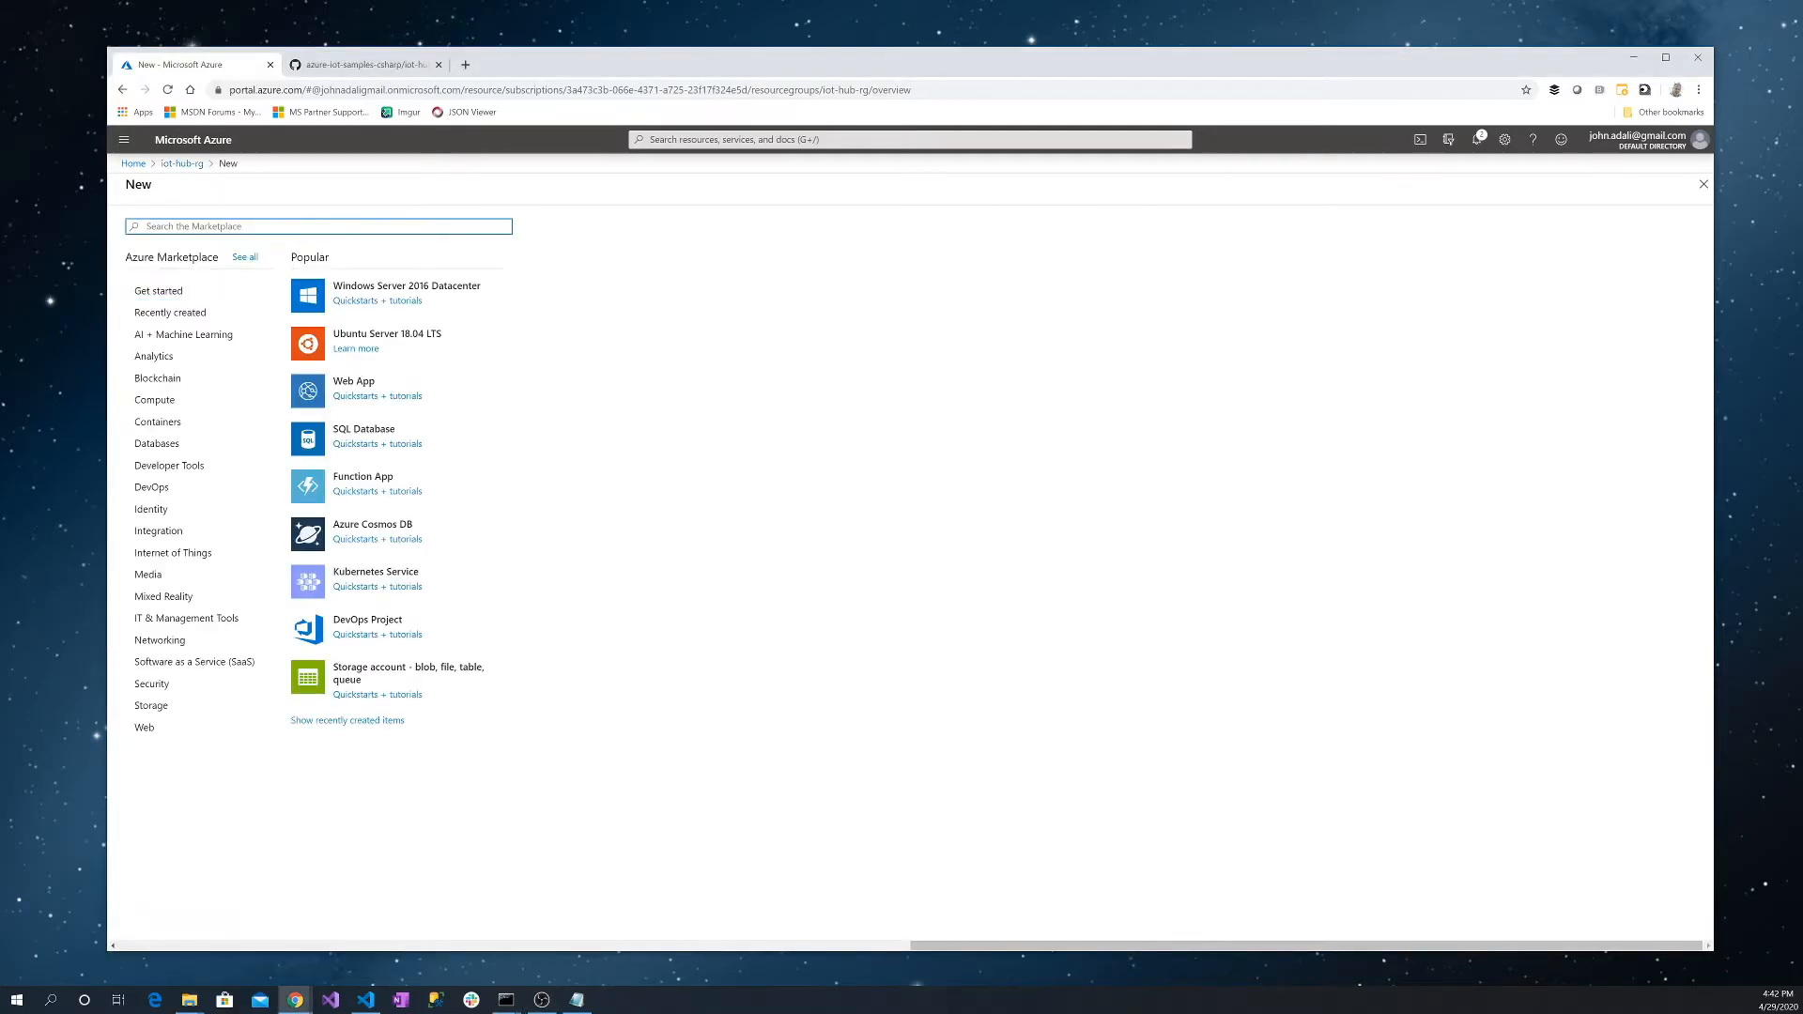
pyautogui.write('cosm')
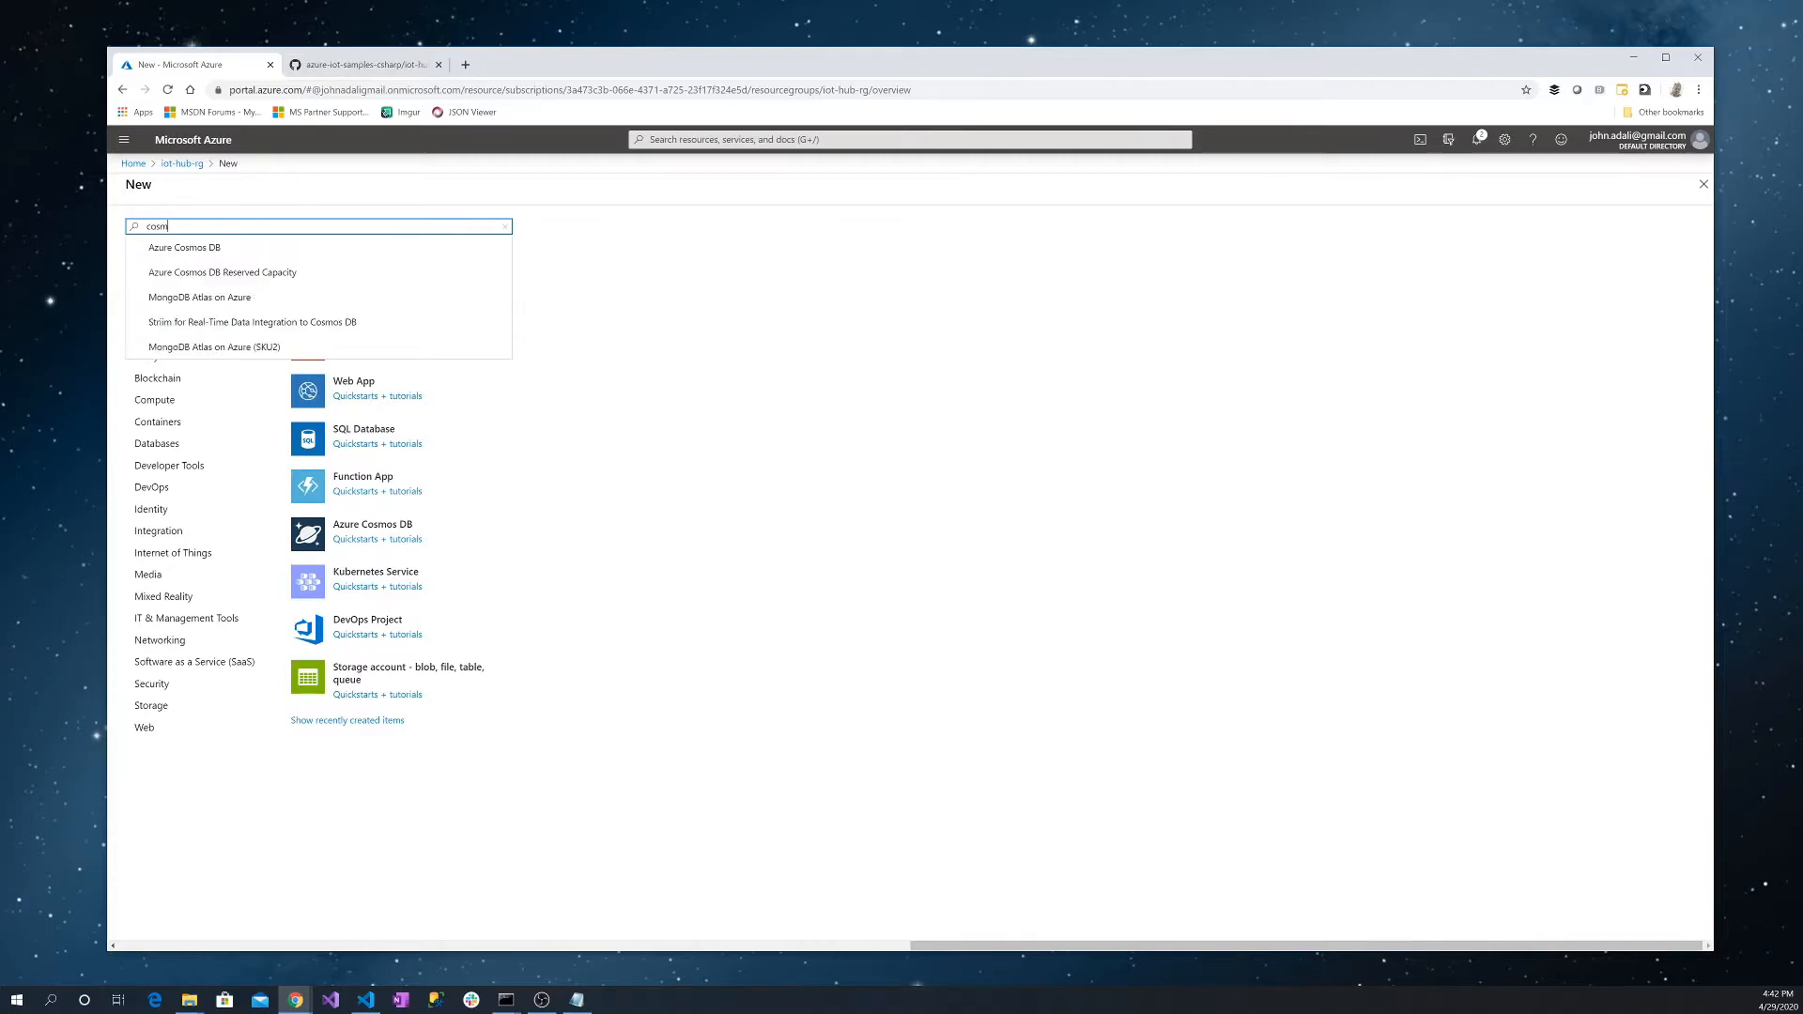
pyautogui.write('osdb')
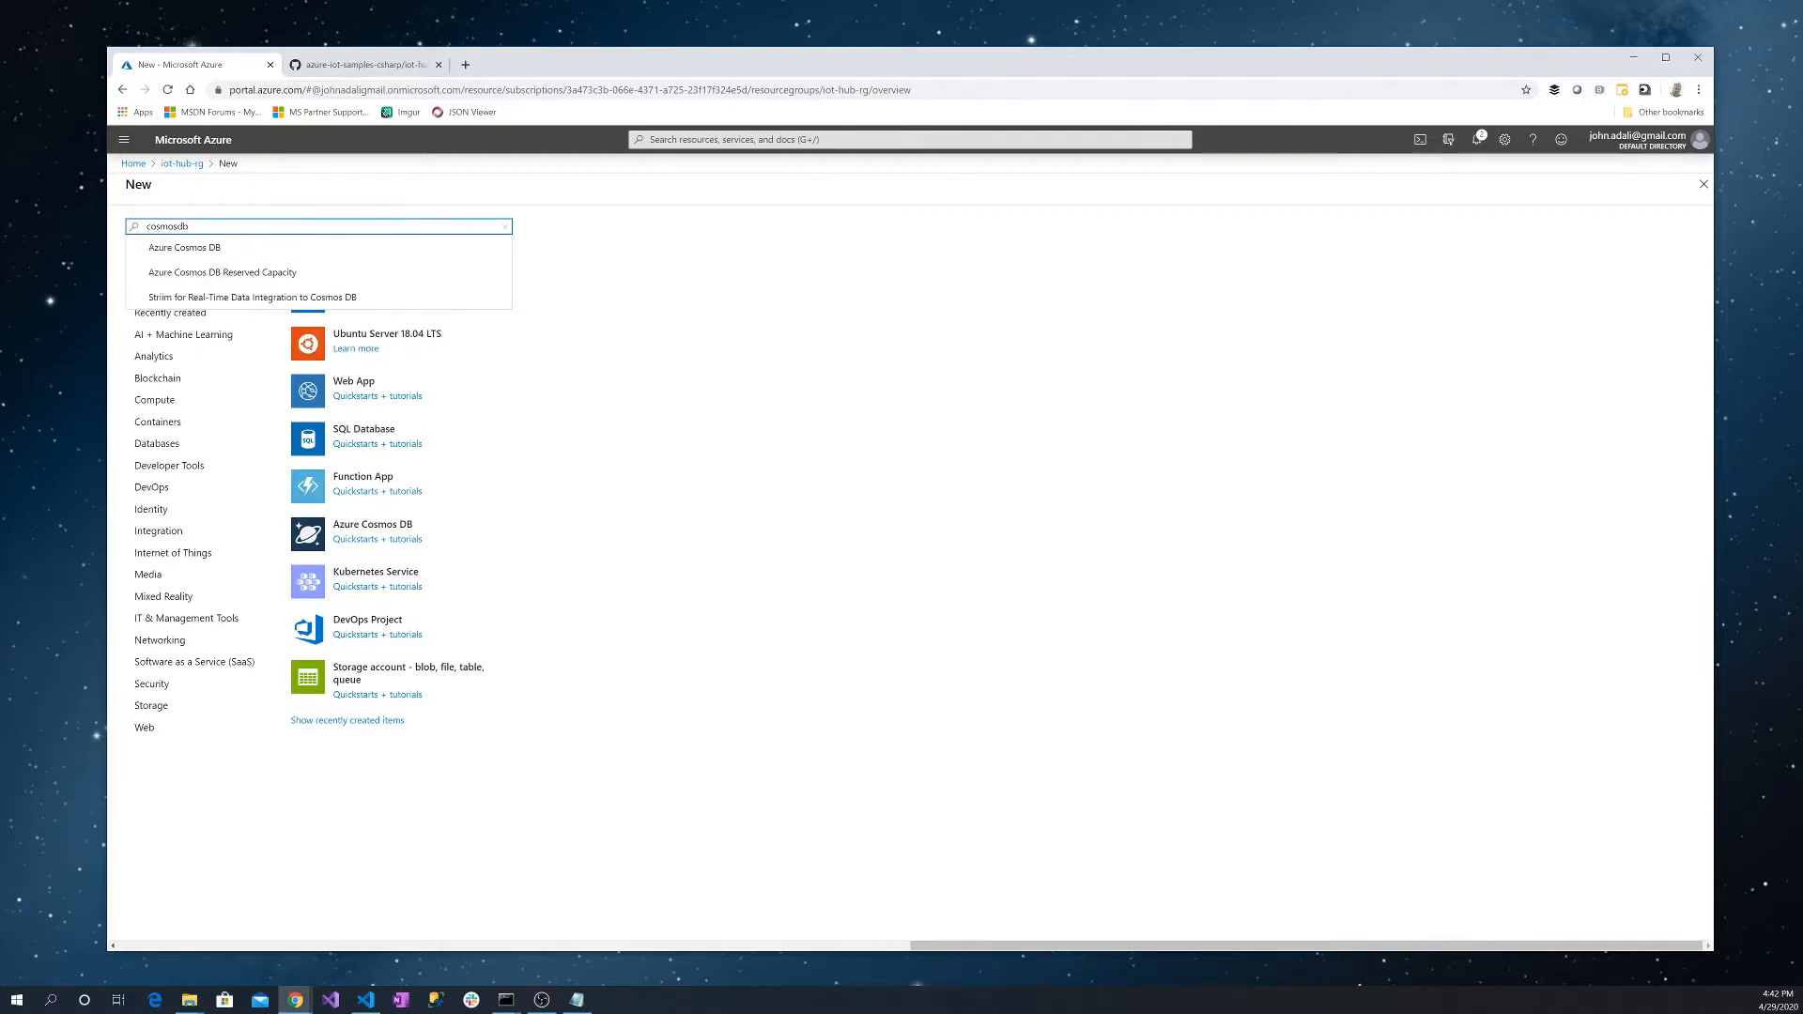
pyautogui.click(187, 249)
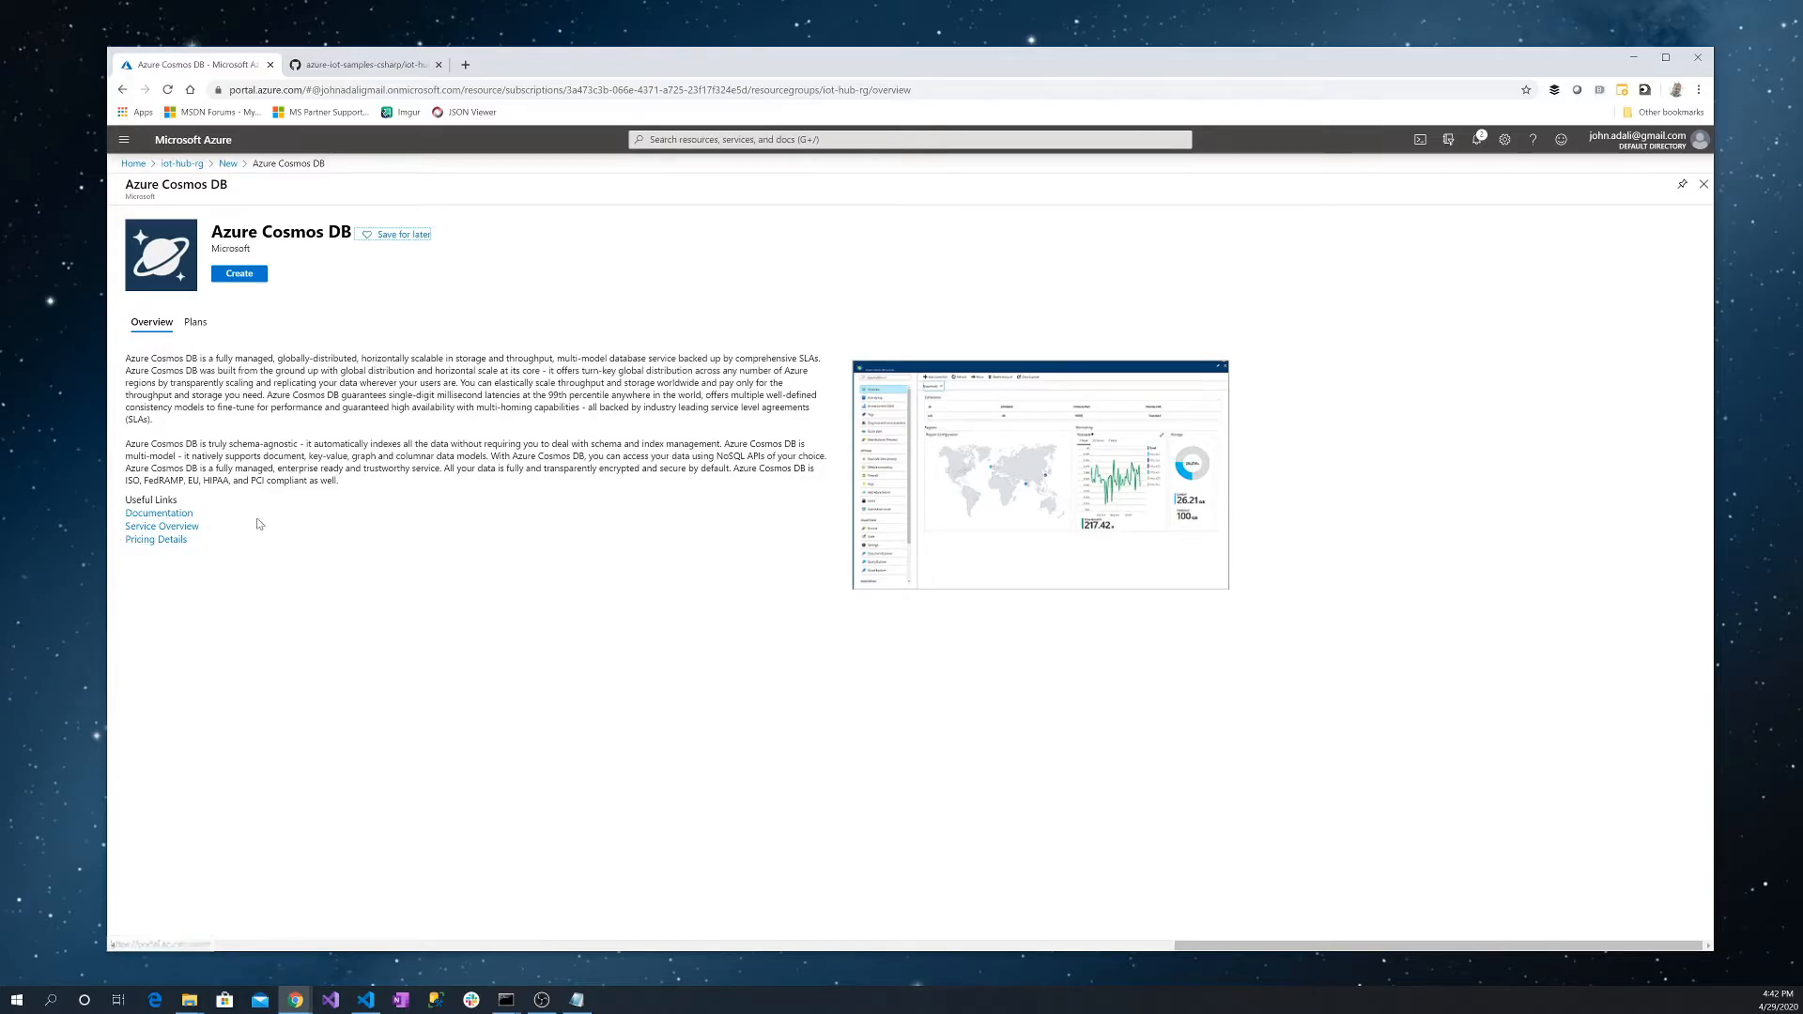
pyautogui.click(237, 276)
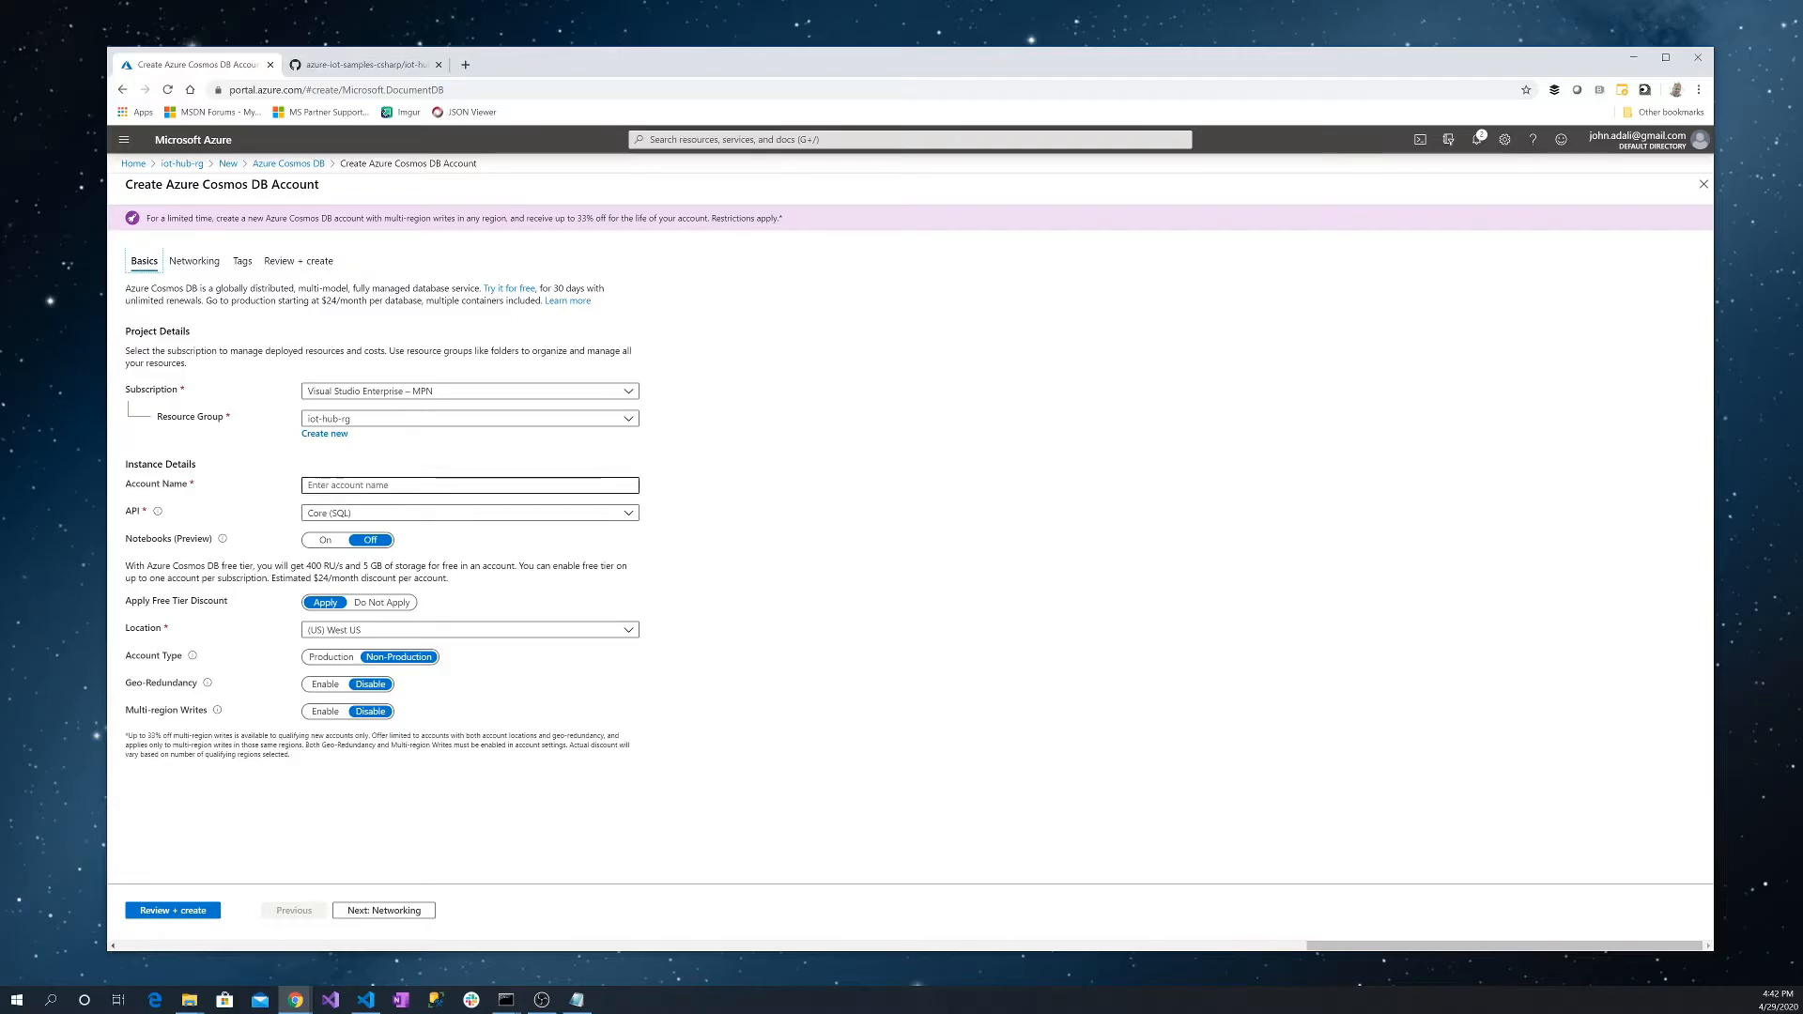
# - Name the Cosmos DB account cosmosdbtestjha, review the API choices and keep Core (SQL)
pyautogui.click(385, 485)
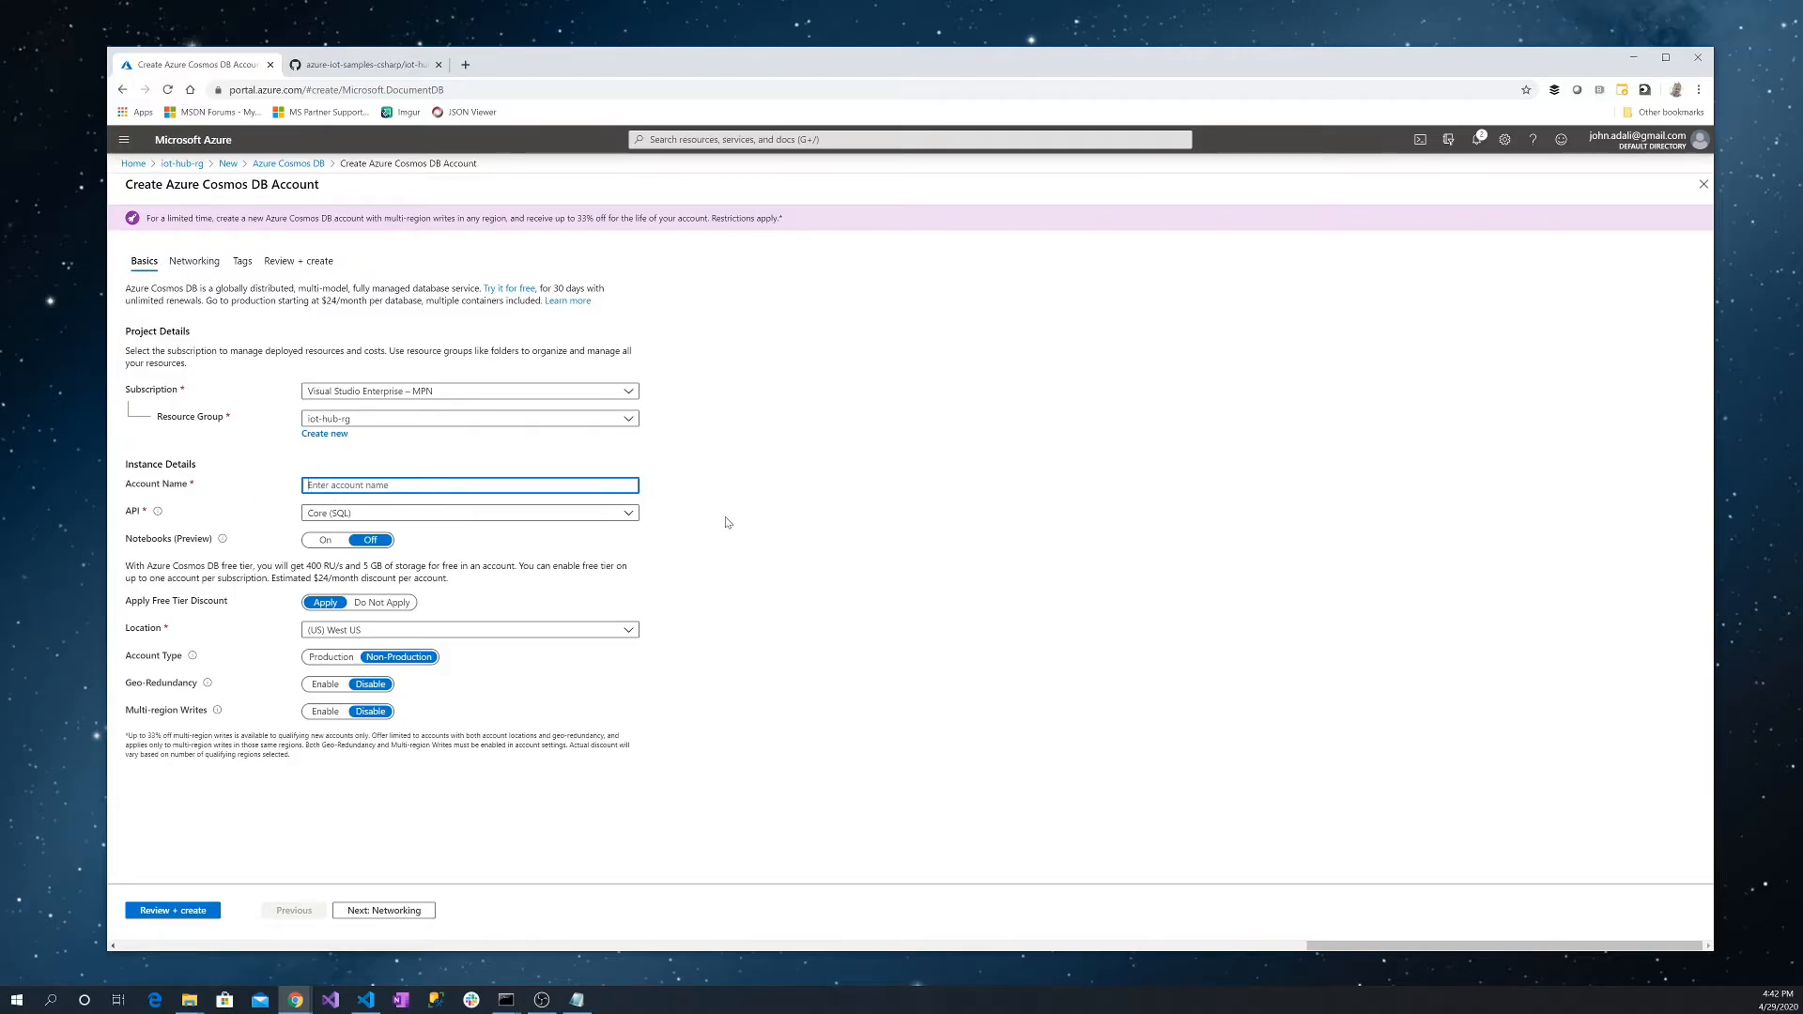
pyautogui.write('cosmosdbtestjha')
pyautogui.click(628, 514)
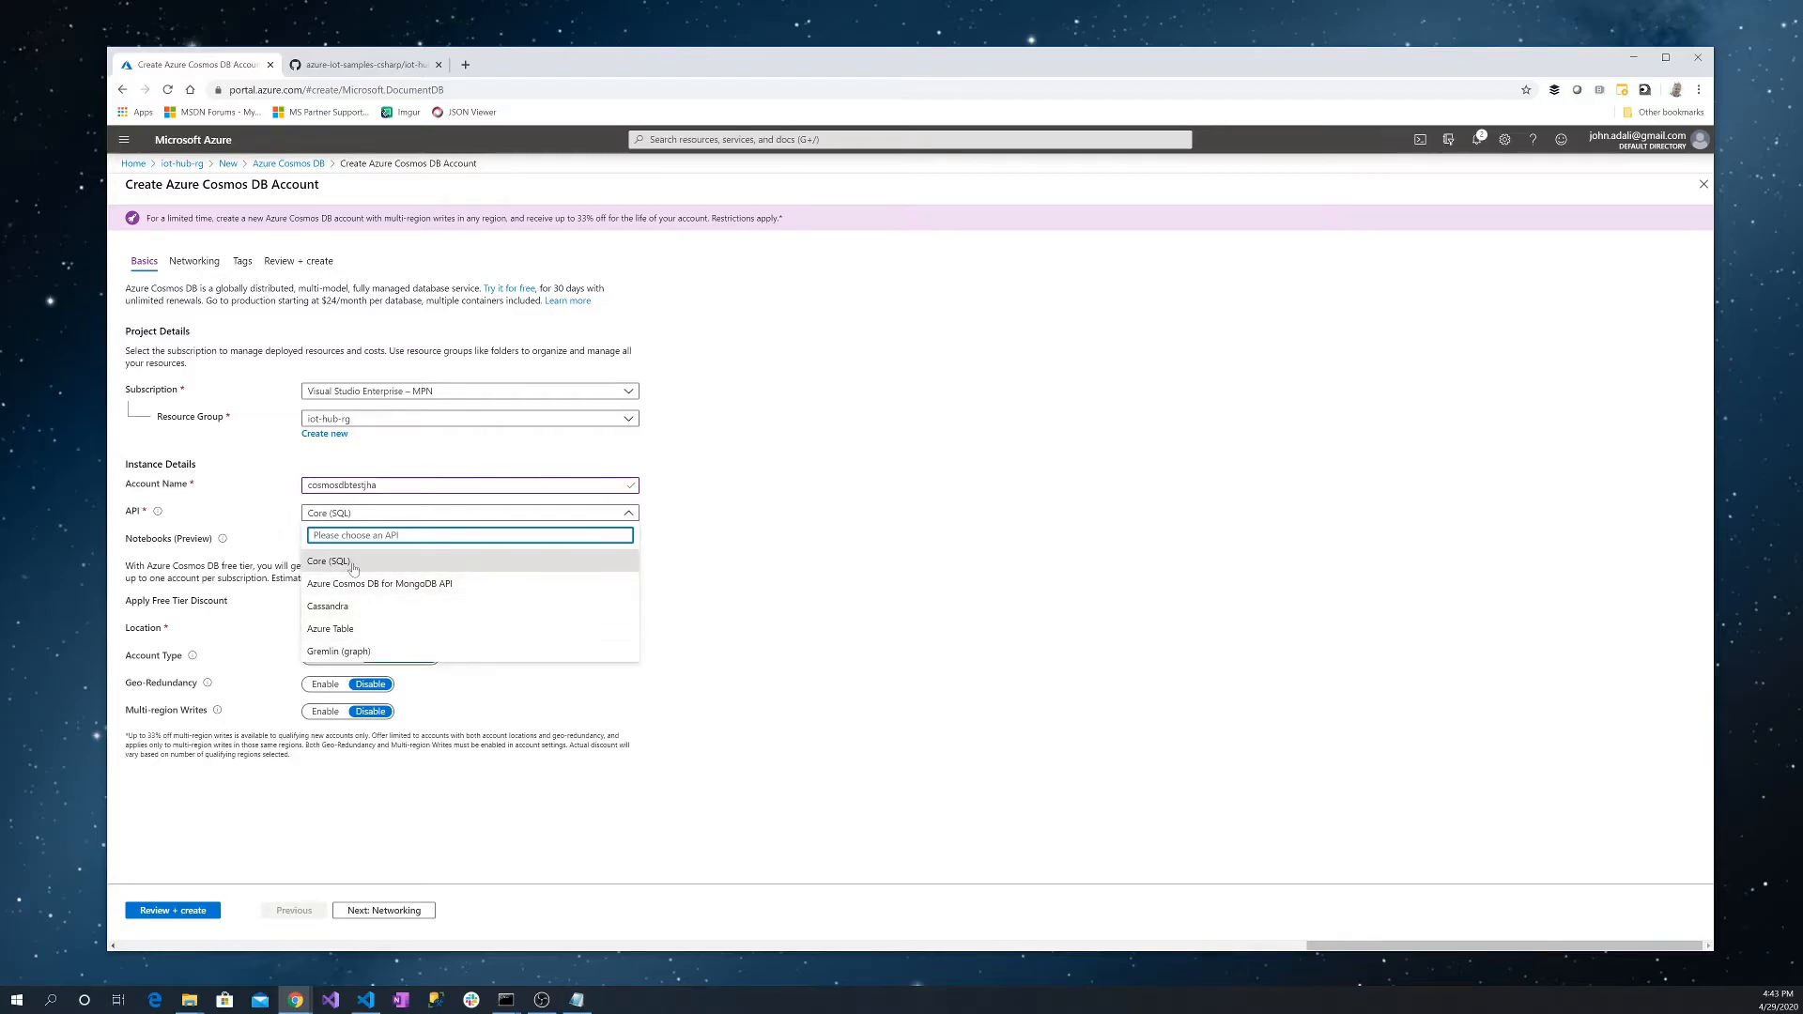
pyautogui.click(689, 537)
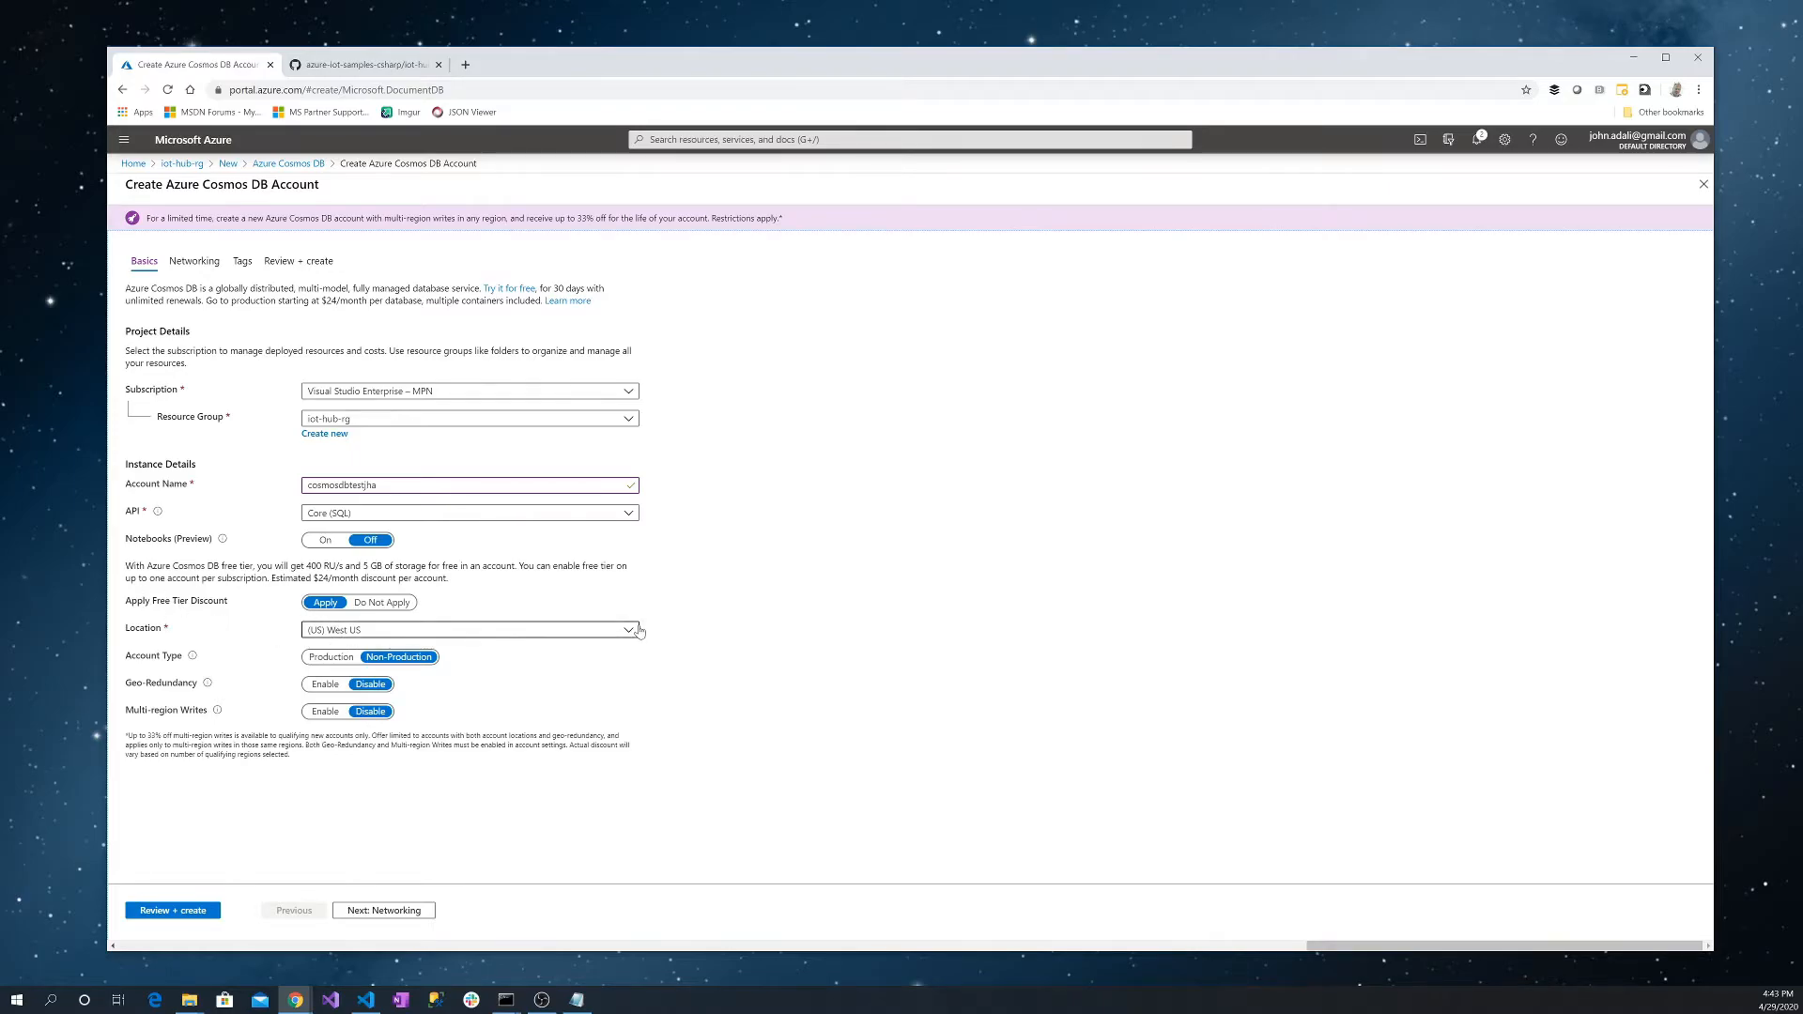
# - Set the account location to (US) South Central US and continue to the Networking settings
pyautogui.click(422, 629)
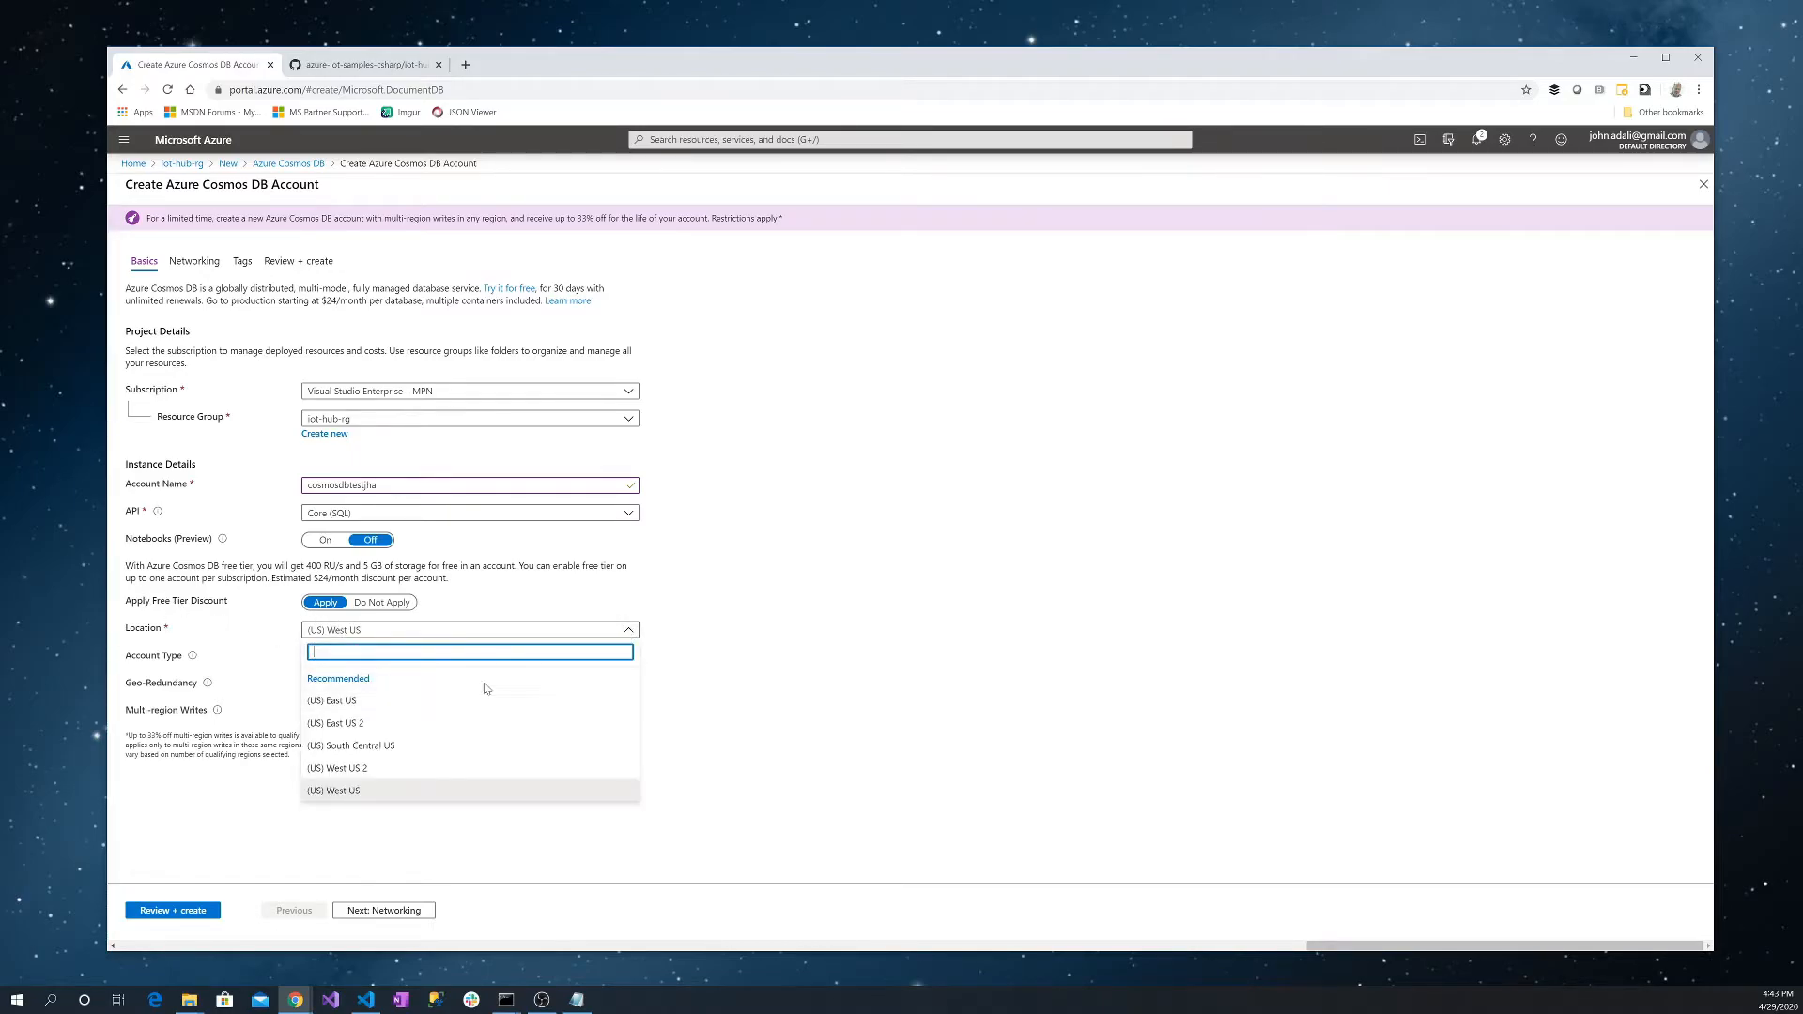
pyautogui.click(360, 747)
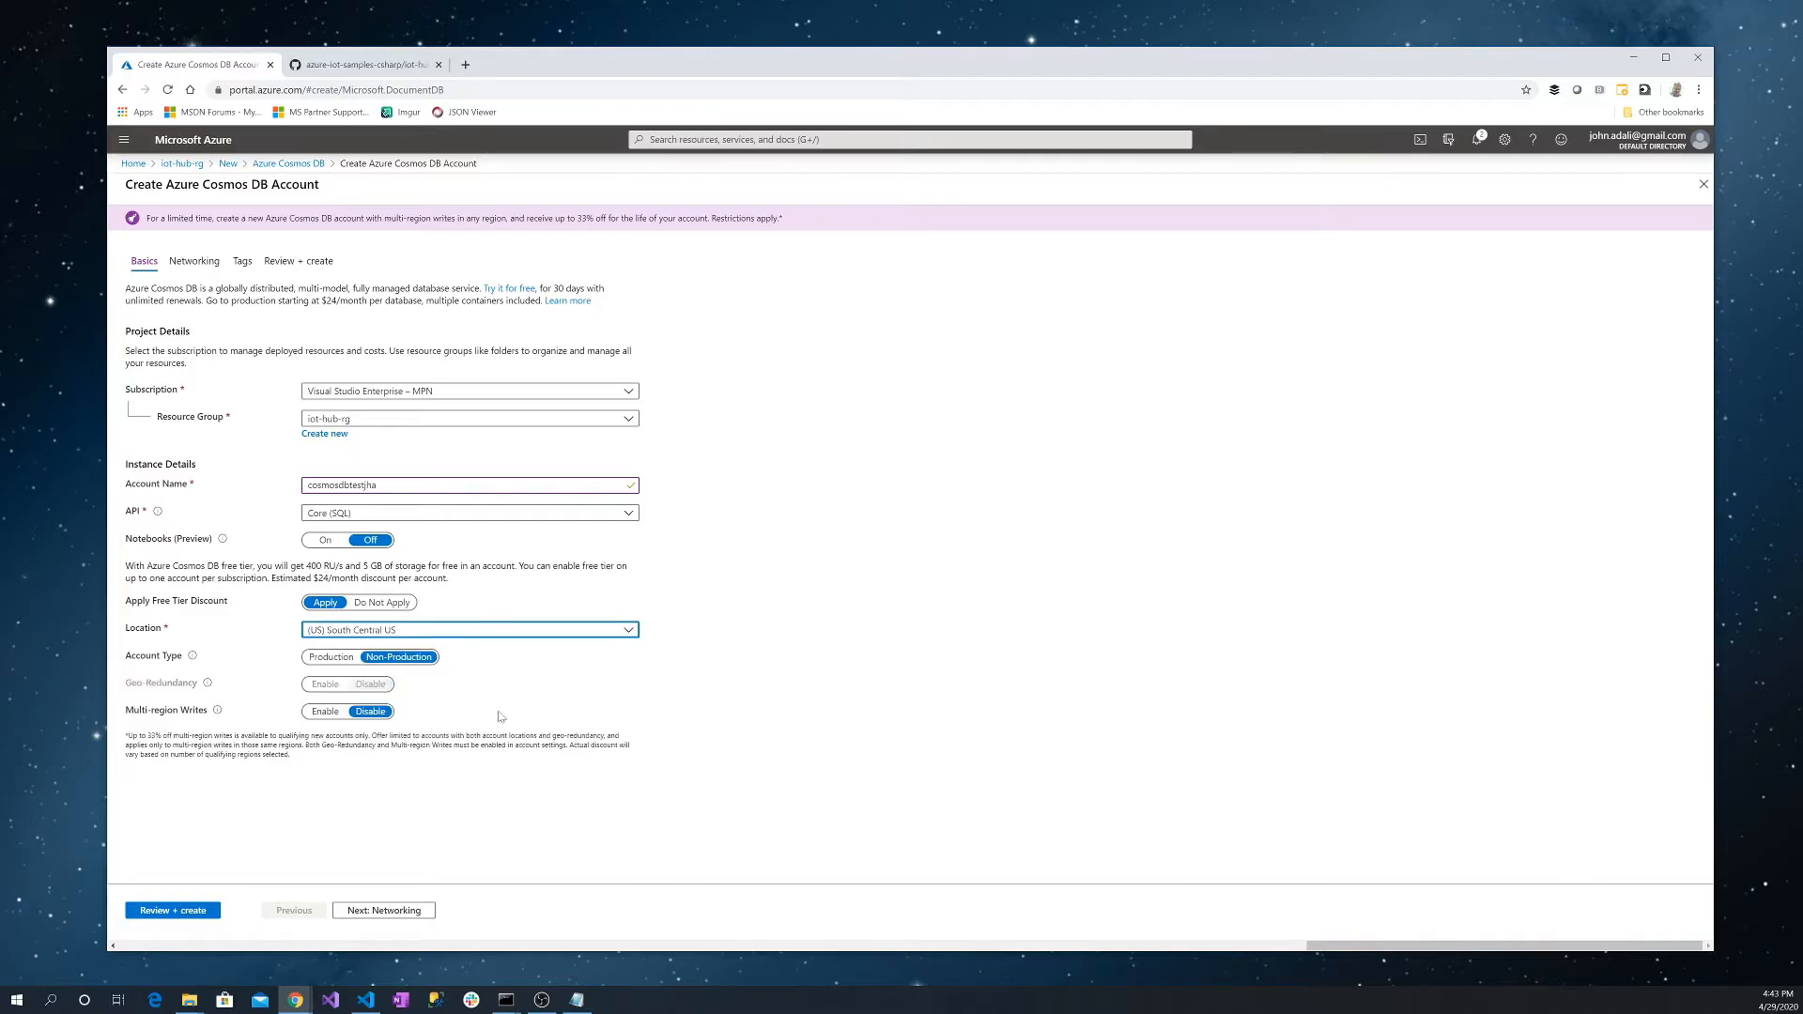
pyautogui.moveTo(193, 660)
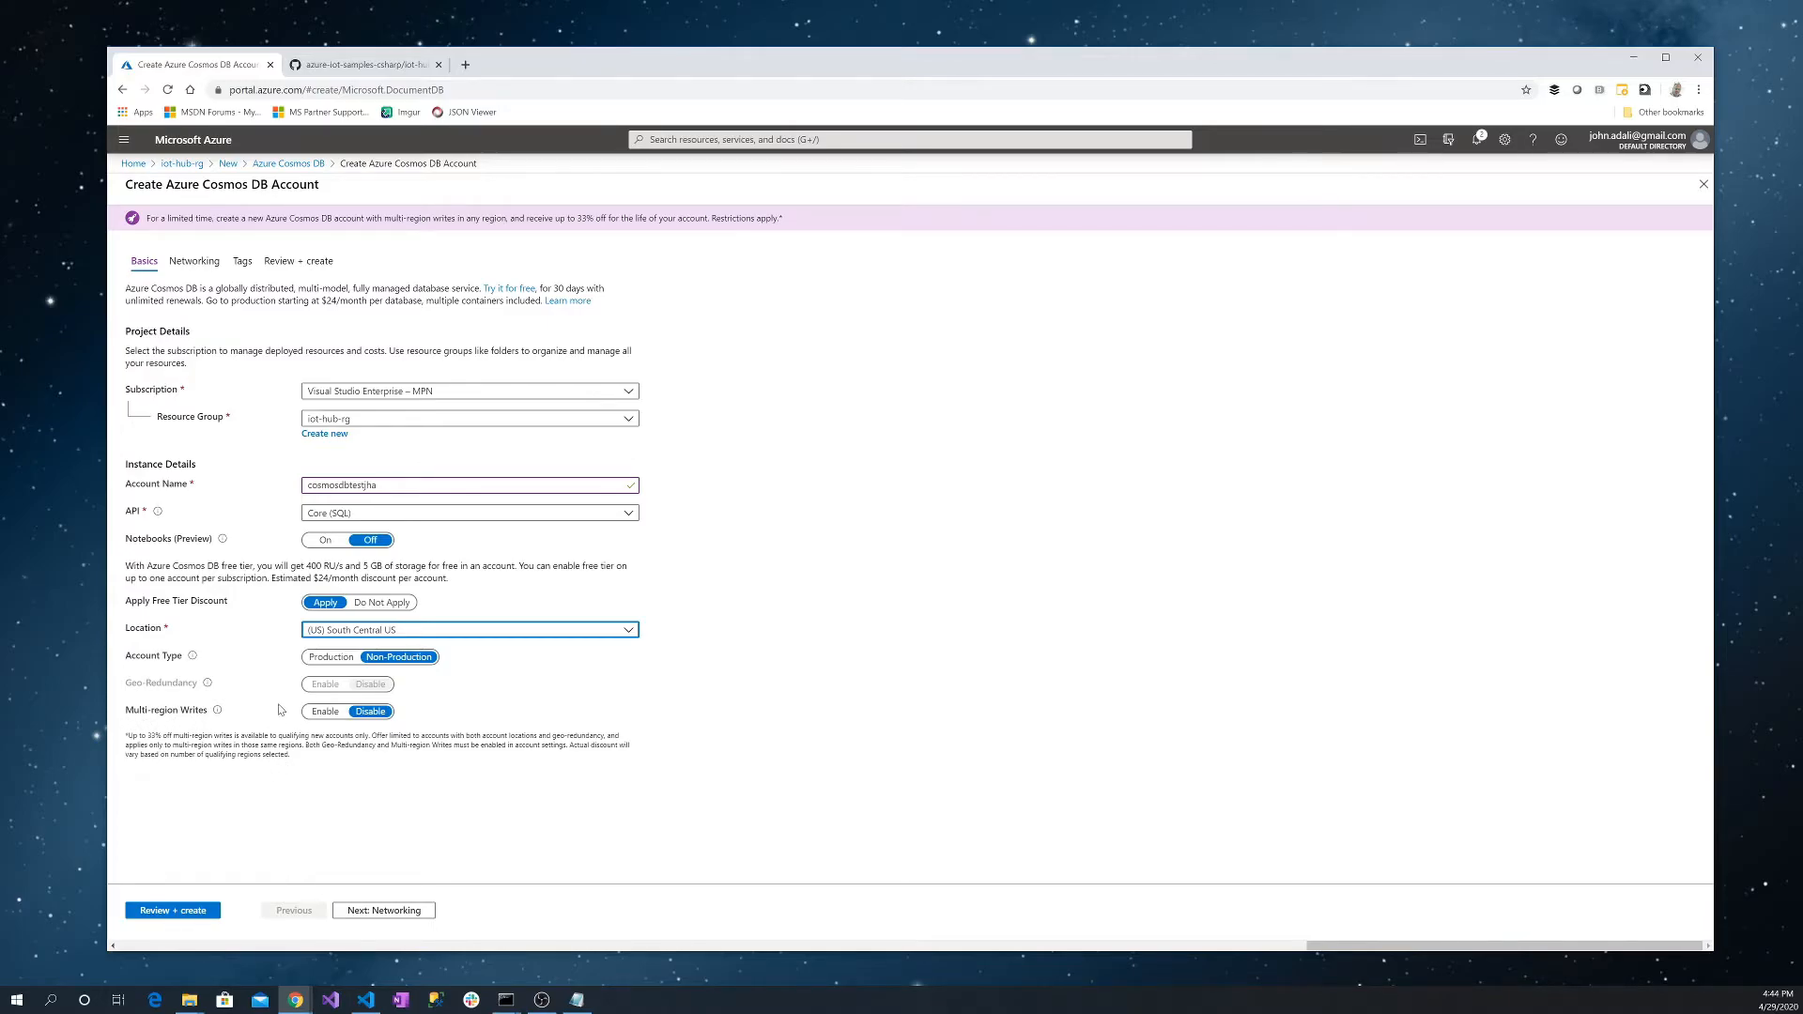
pyautogui.click(368, 913)
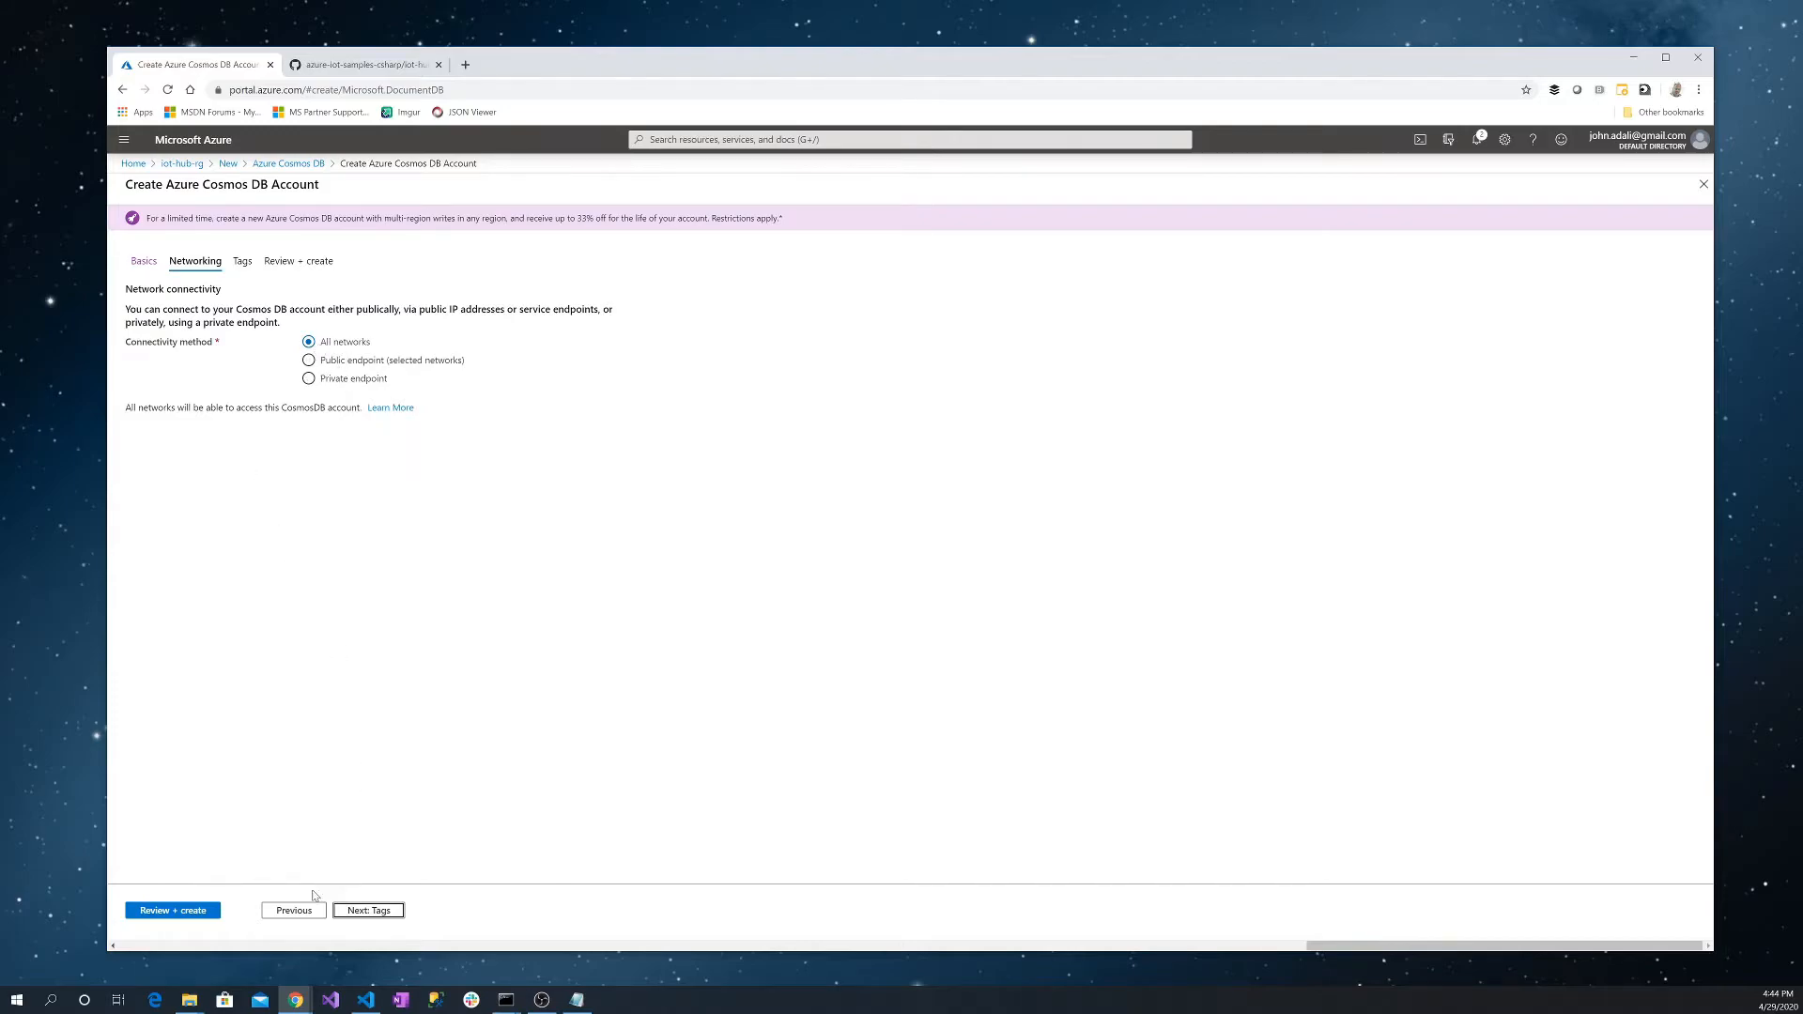
# - Review the Cosmos DB account settings with all networks allowed and create the account
pyautogui.click(169, 916)
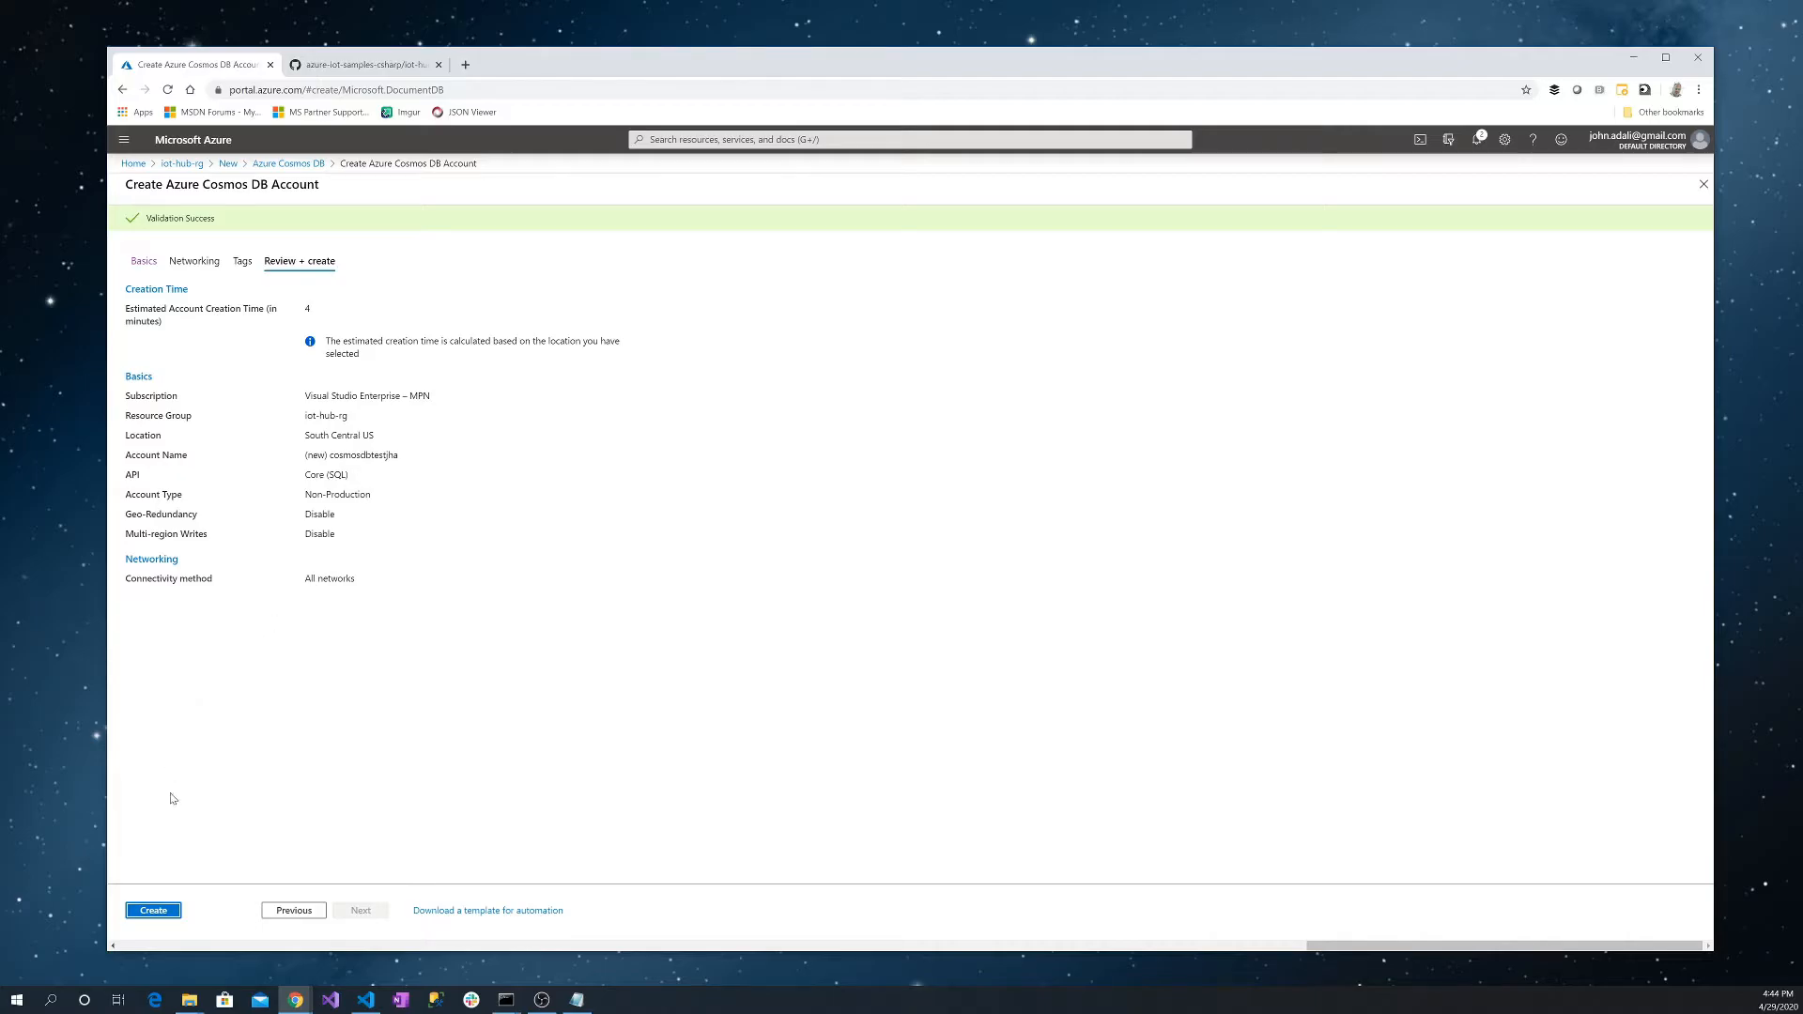
pyautogui.click(154, 911)
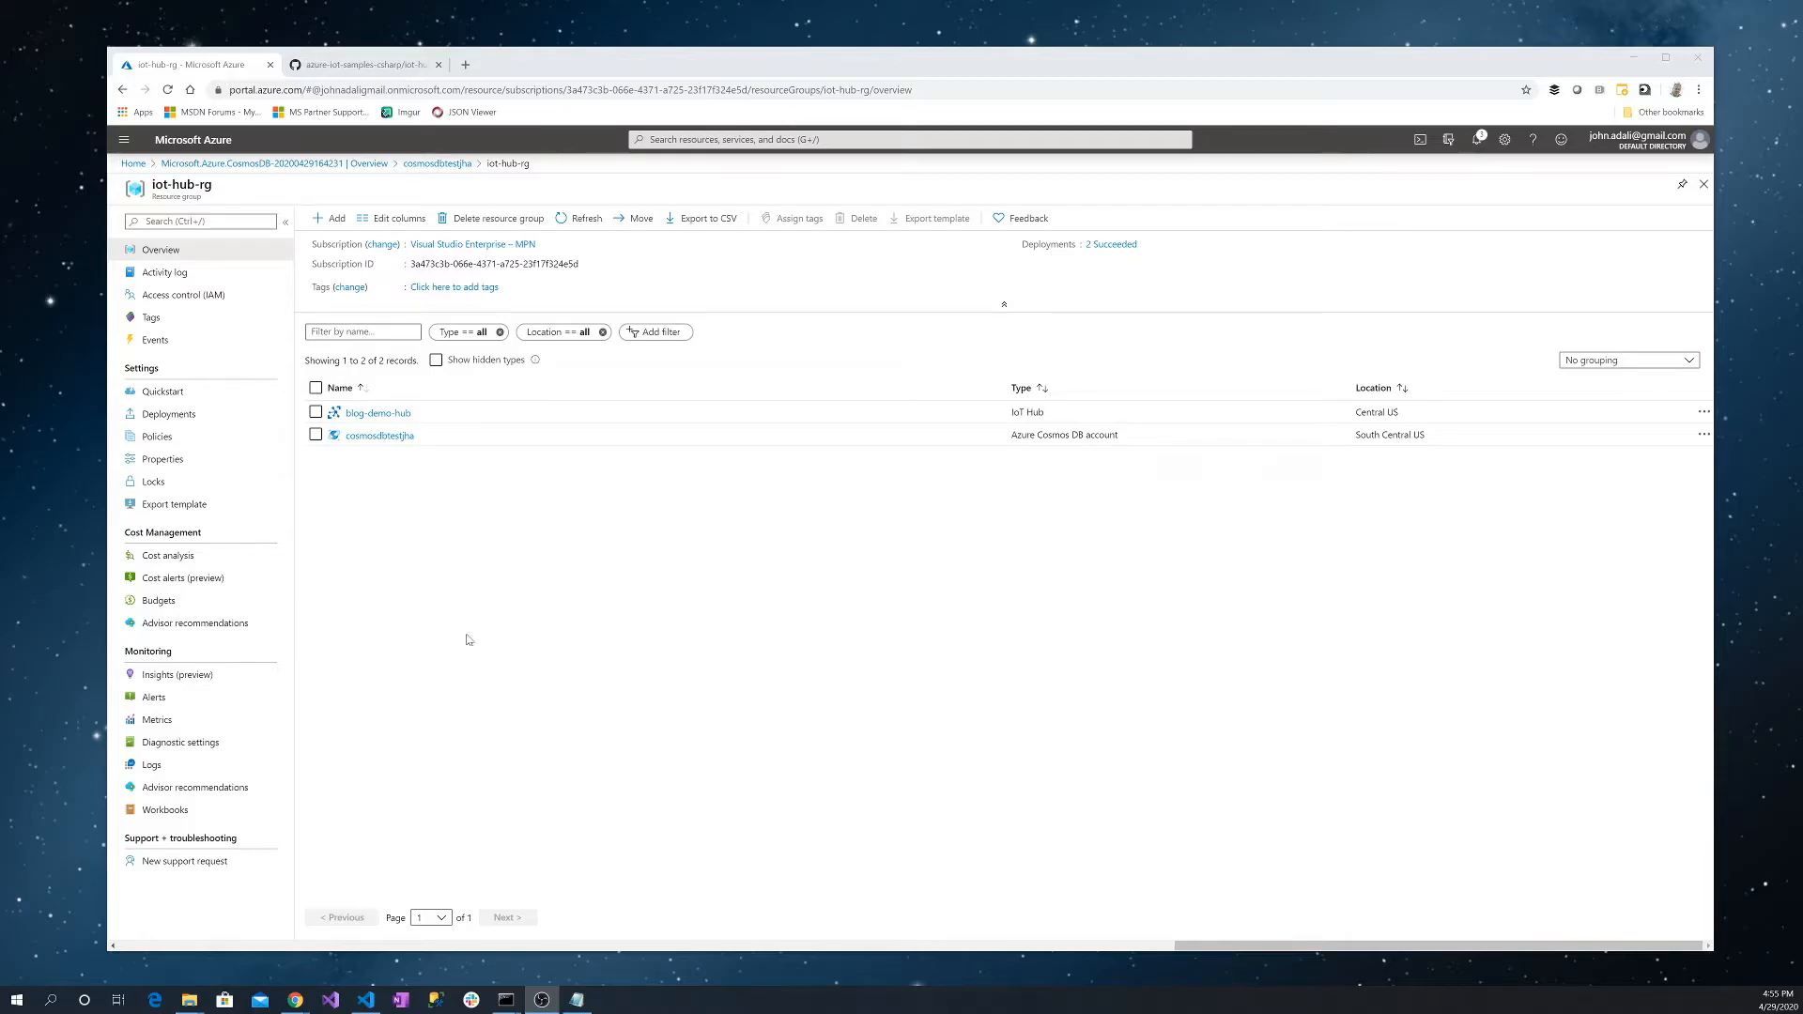
pyautogui.click(386, 496)
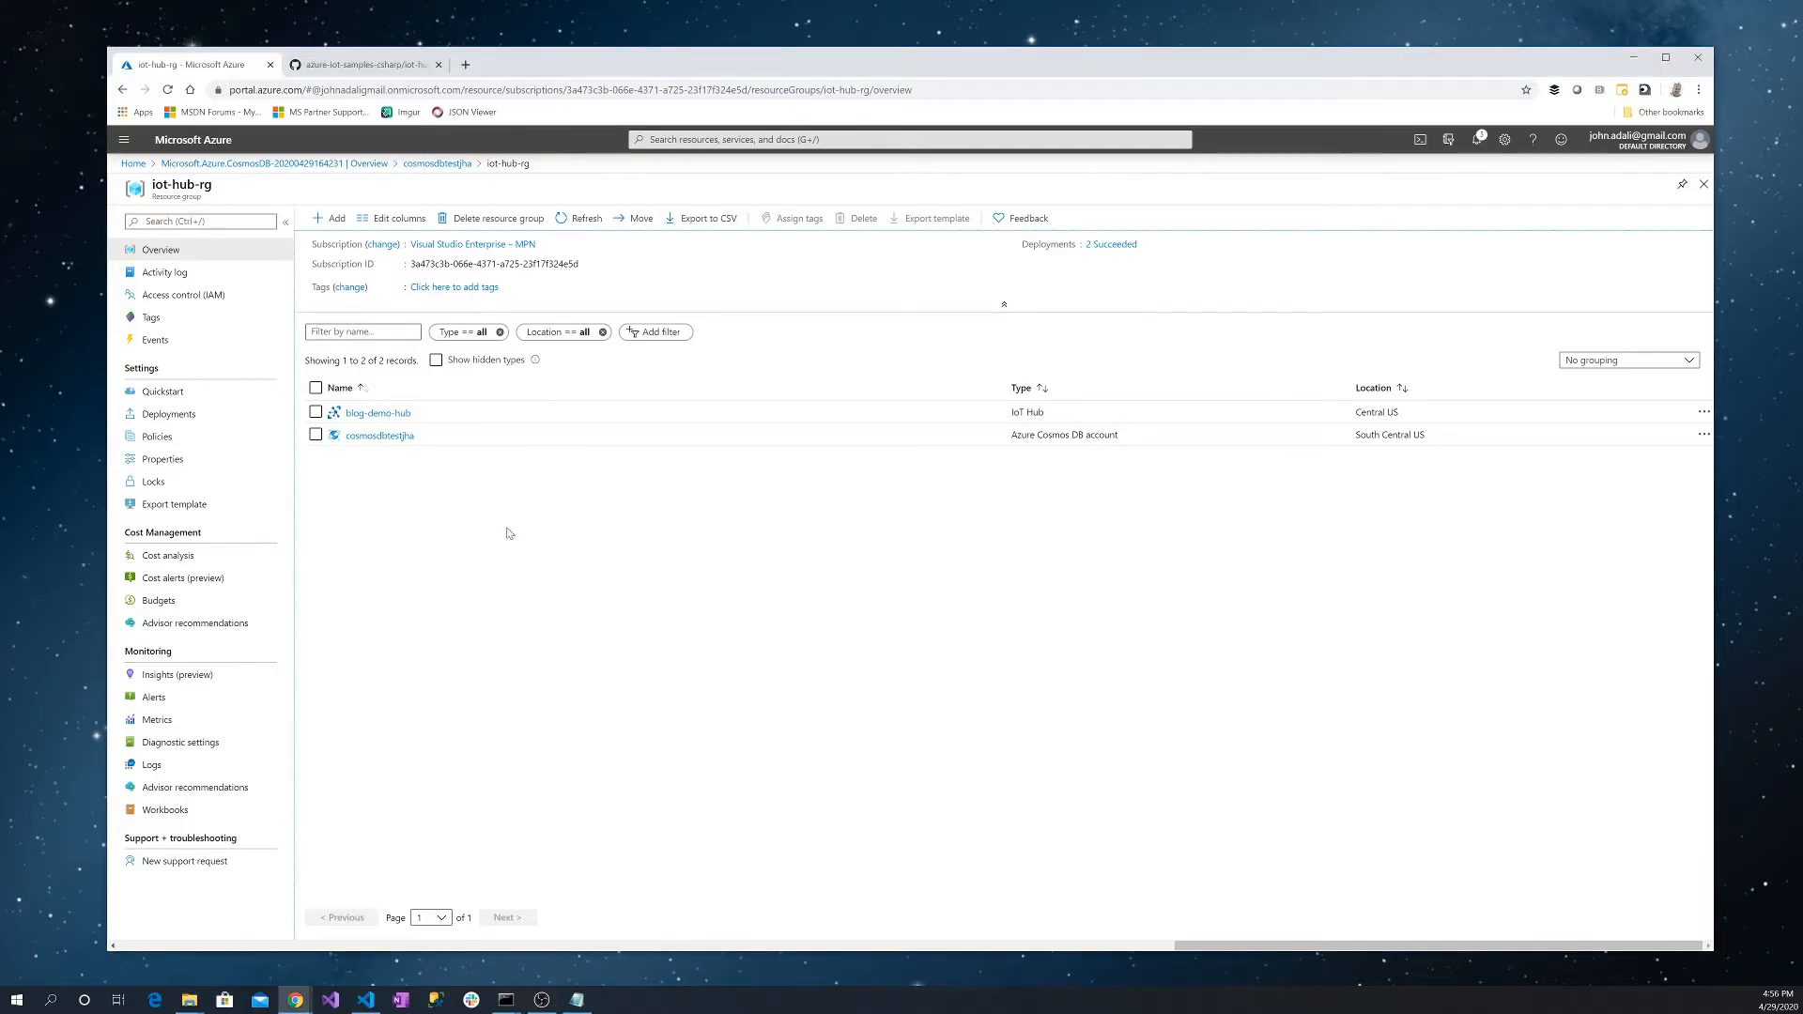
# - Open the cosmosdbtestjha account's Data Explorer from the iot-hub-rg resource group and start a new container
pyautogui.click(375, 435)
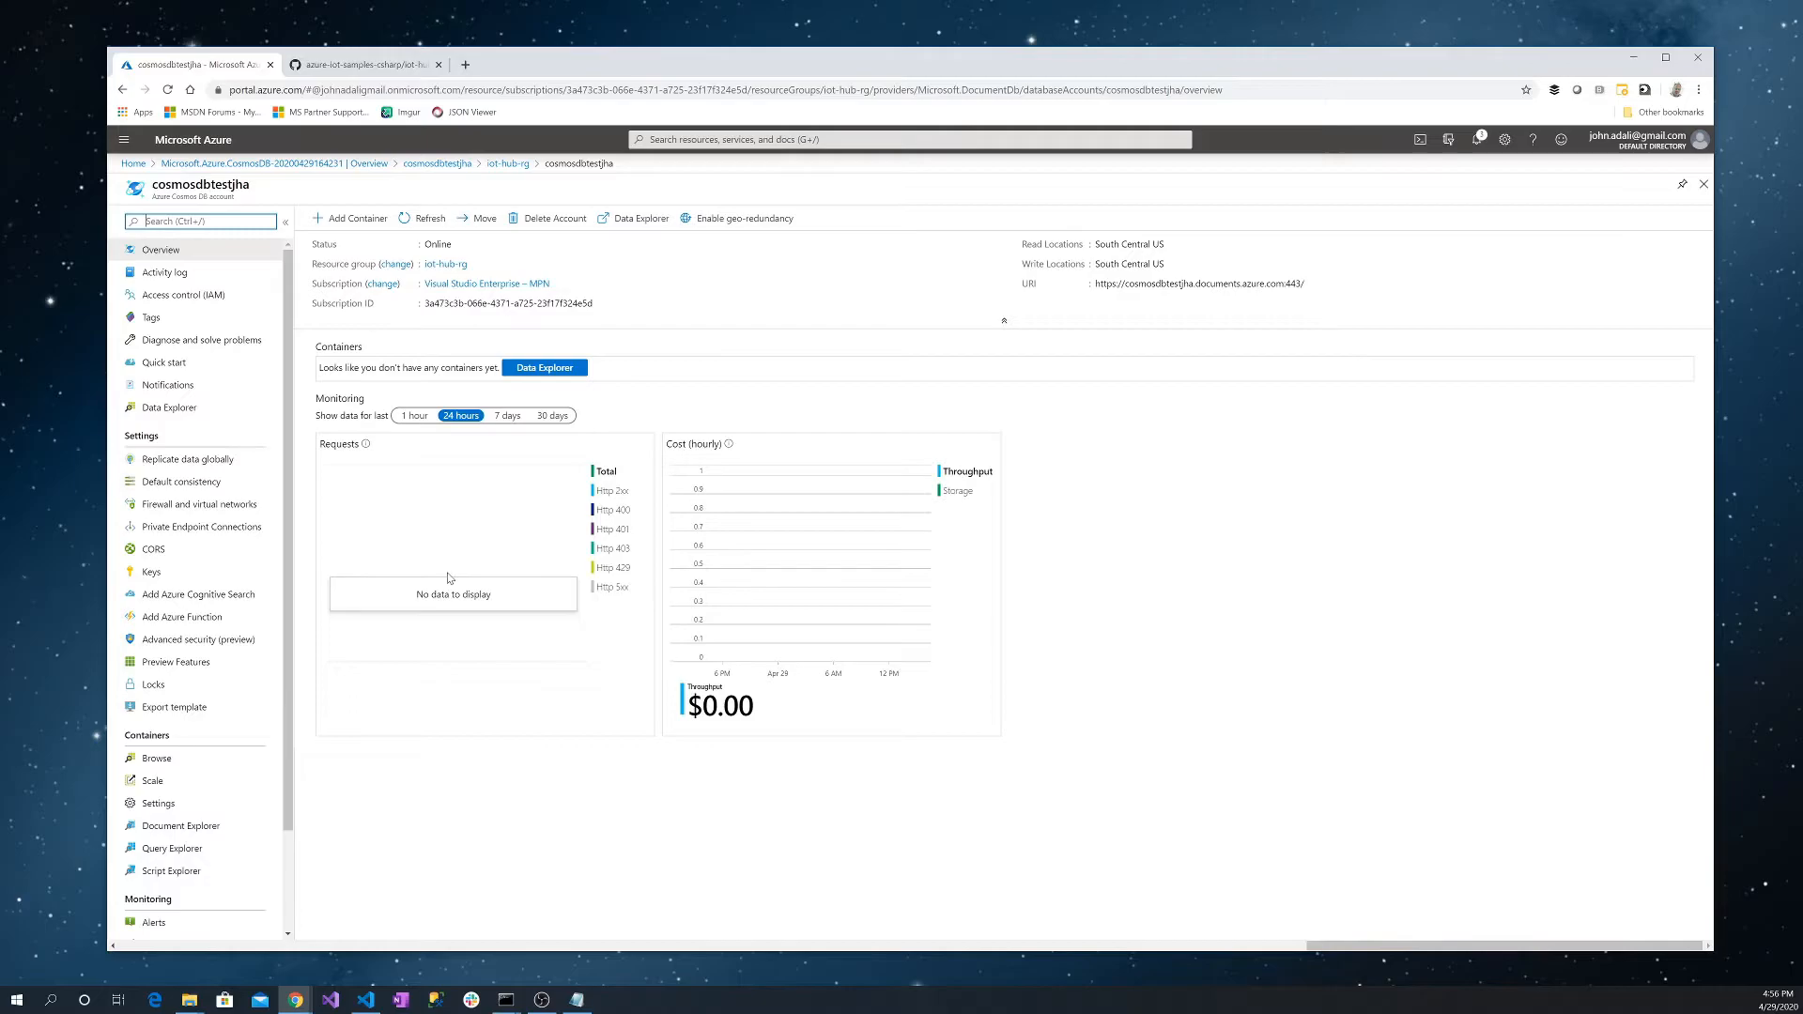
pyautogui.click(160, 408)
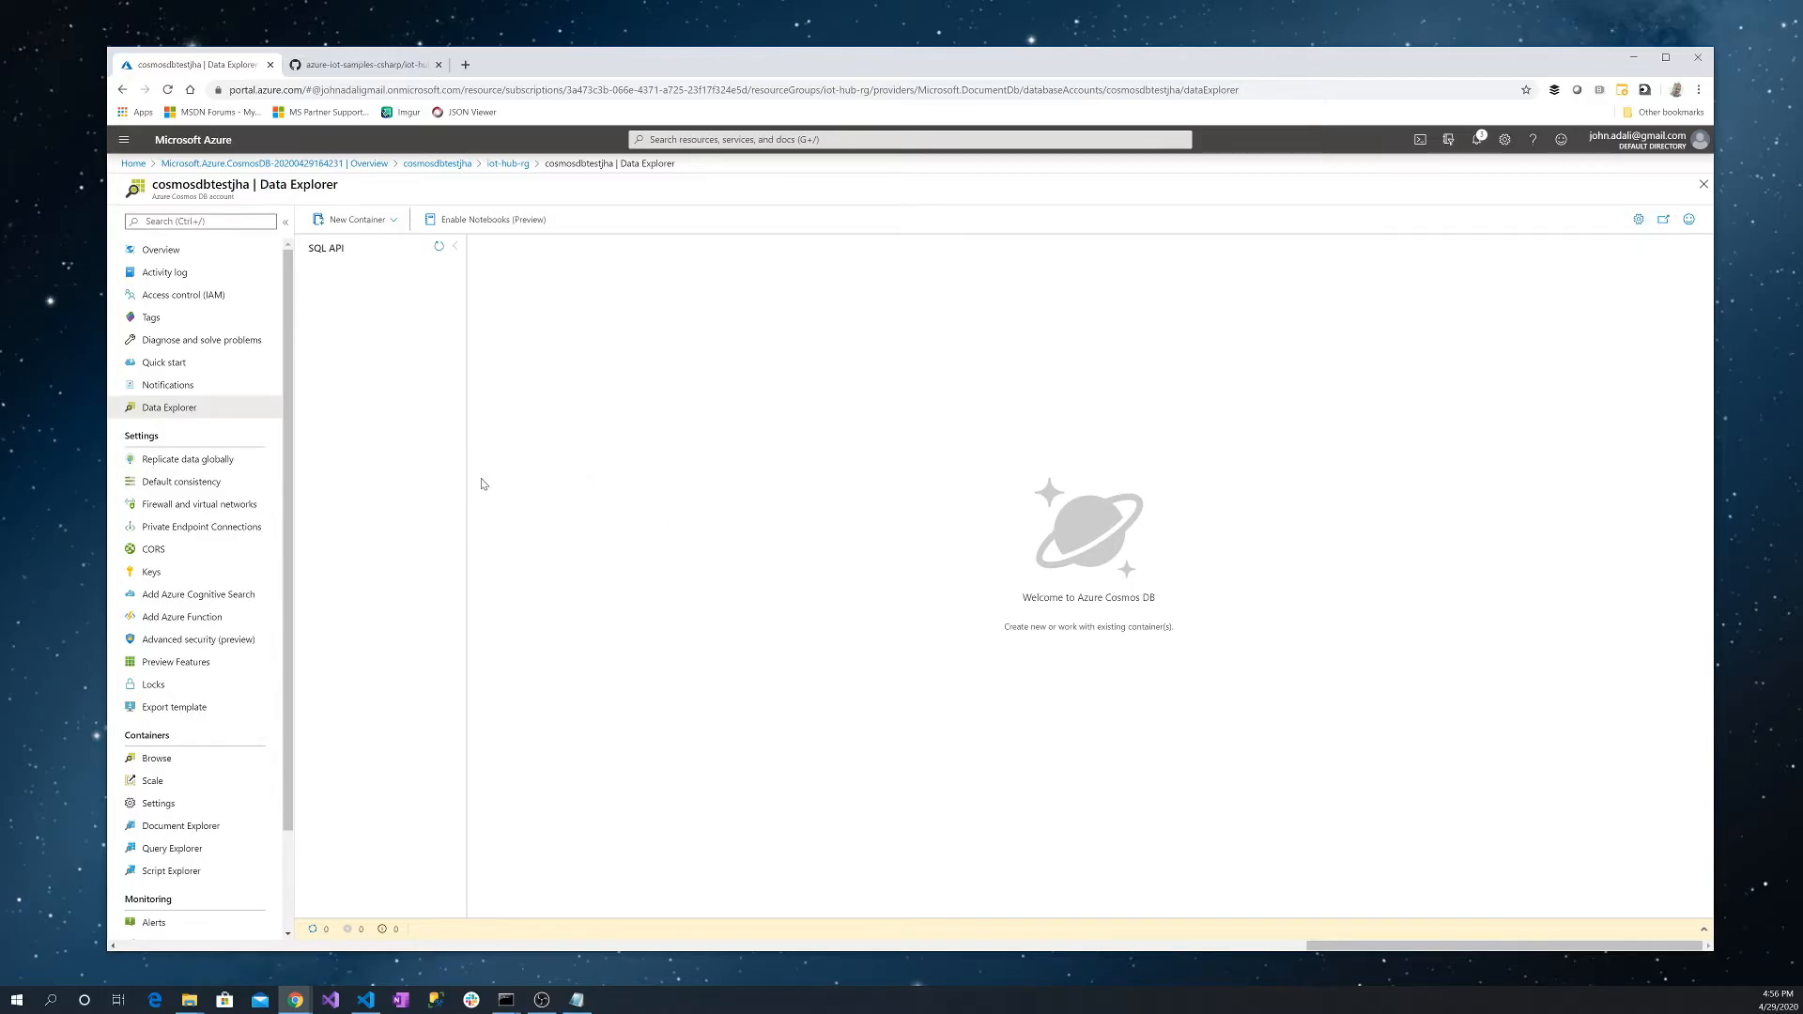
pyautogui.click(381, 230)
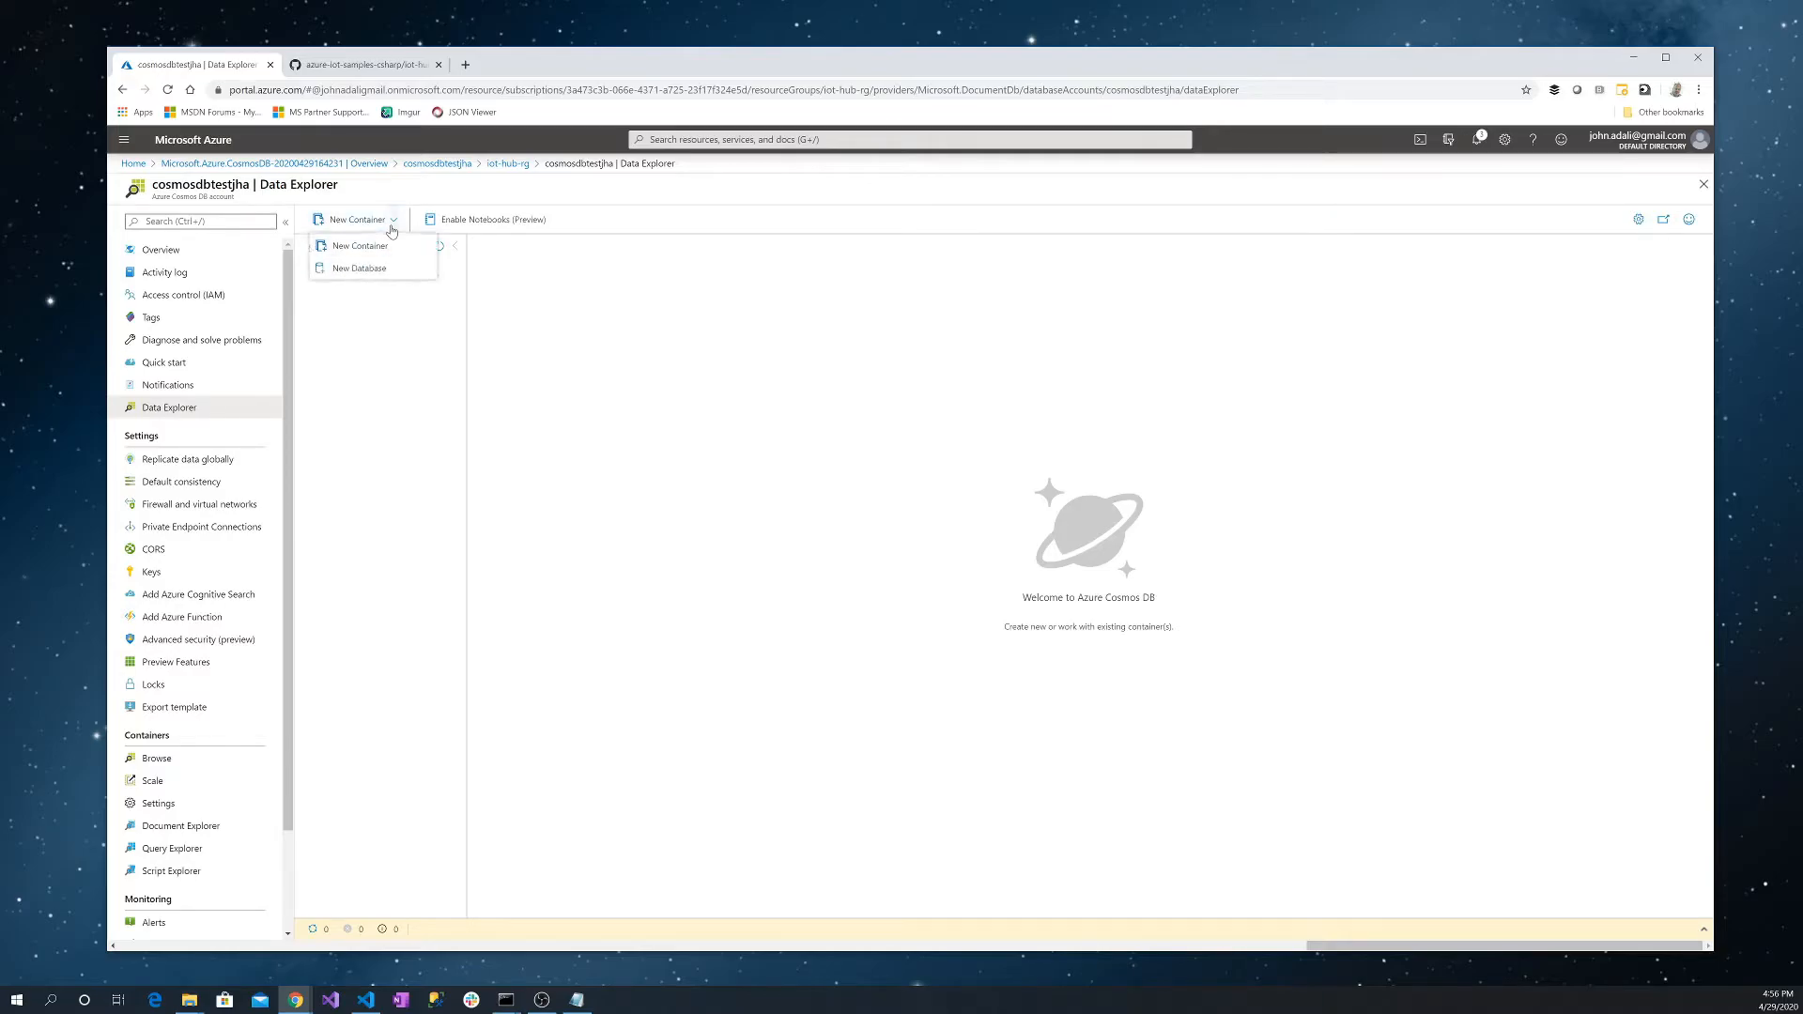
pyautogui.click(341, 248)
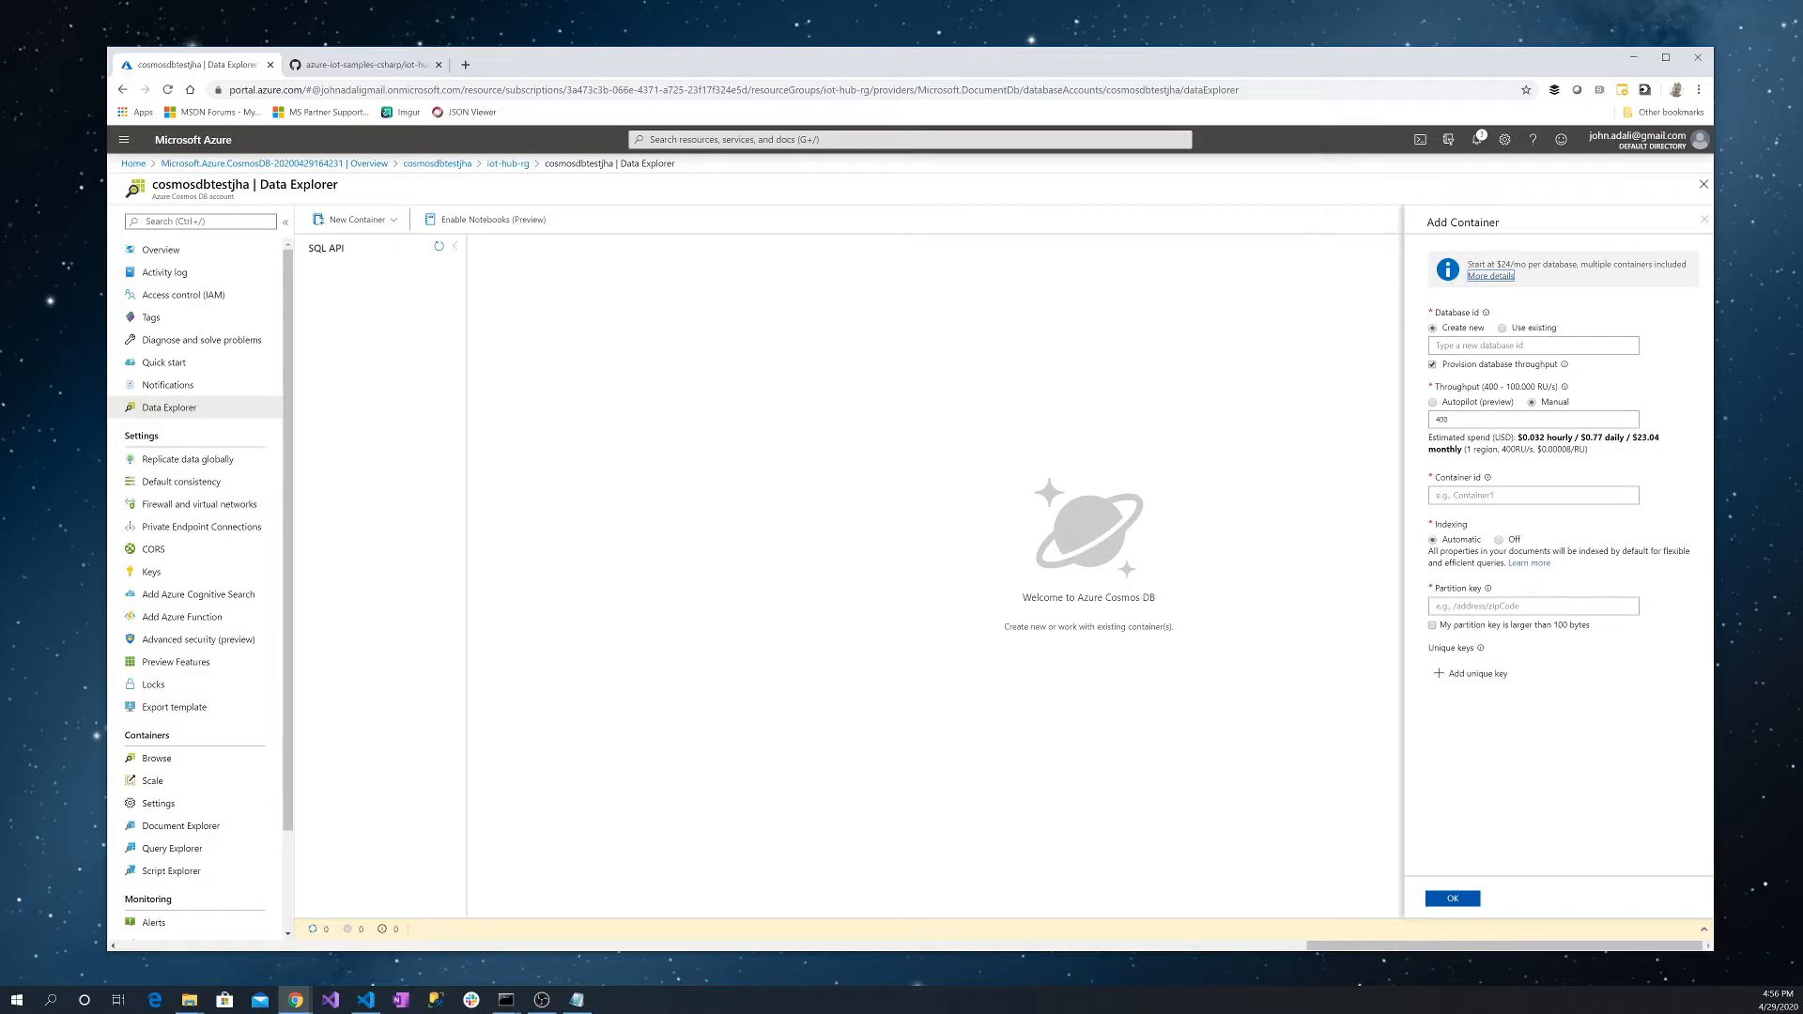
# - Create container testcontainer1 in a new database named containernamespace, entering a partition key that begins with a slash
pyautogui.click(1534, 345)
pyautogui.write('containernamespace')
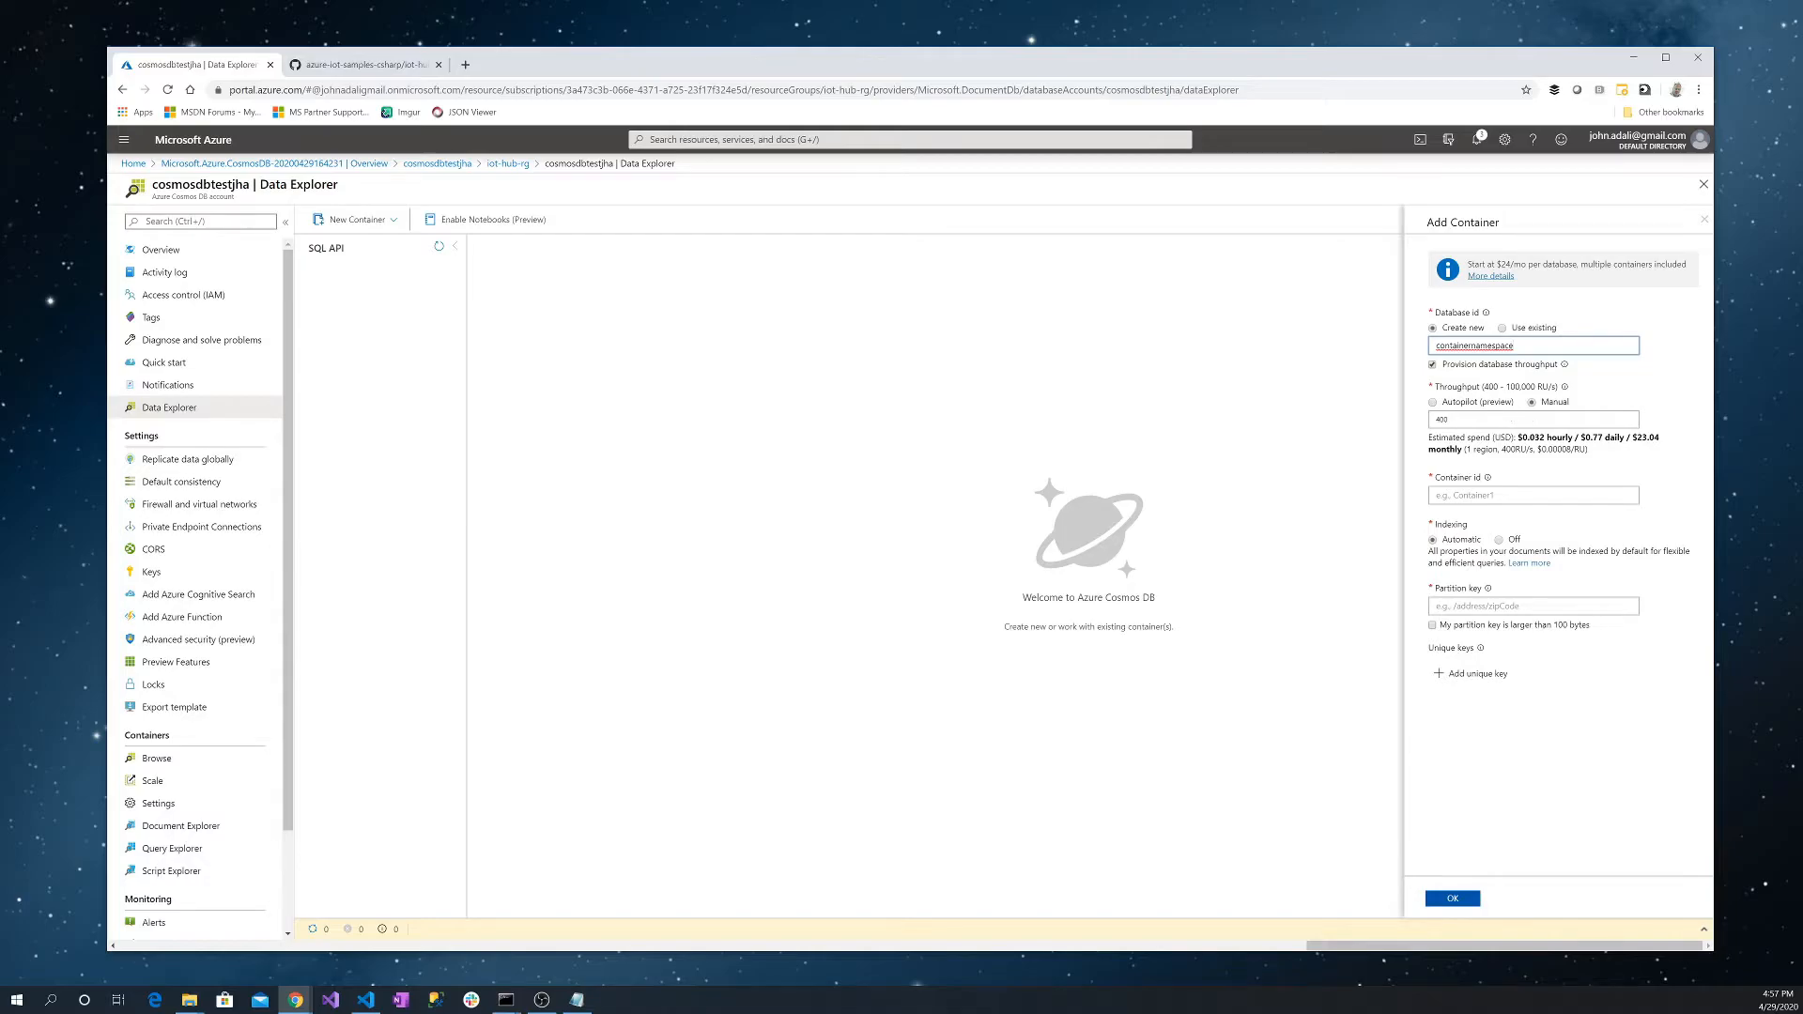
pyautogui.click(1508, 496)
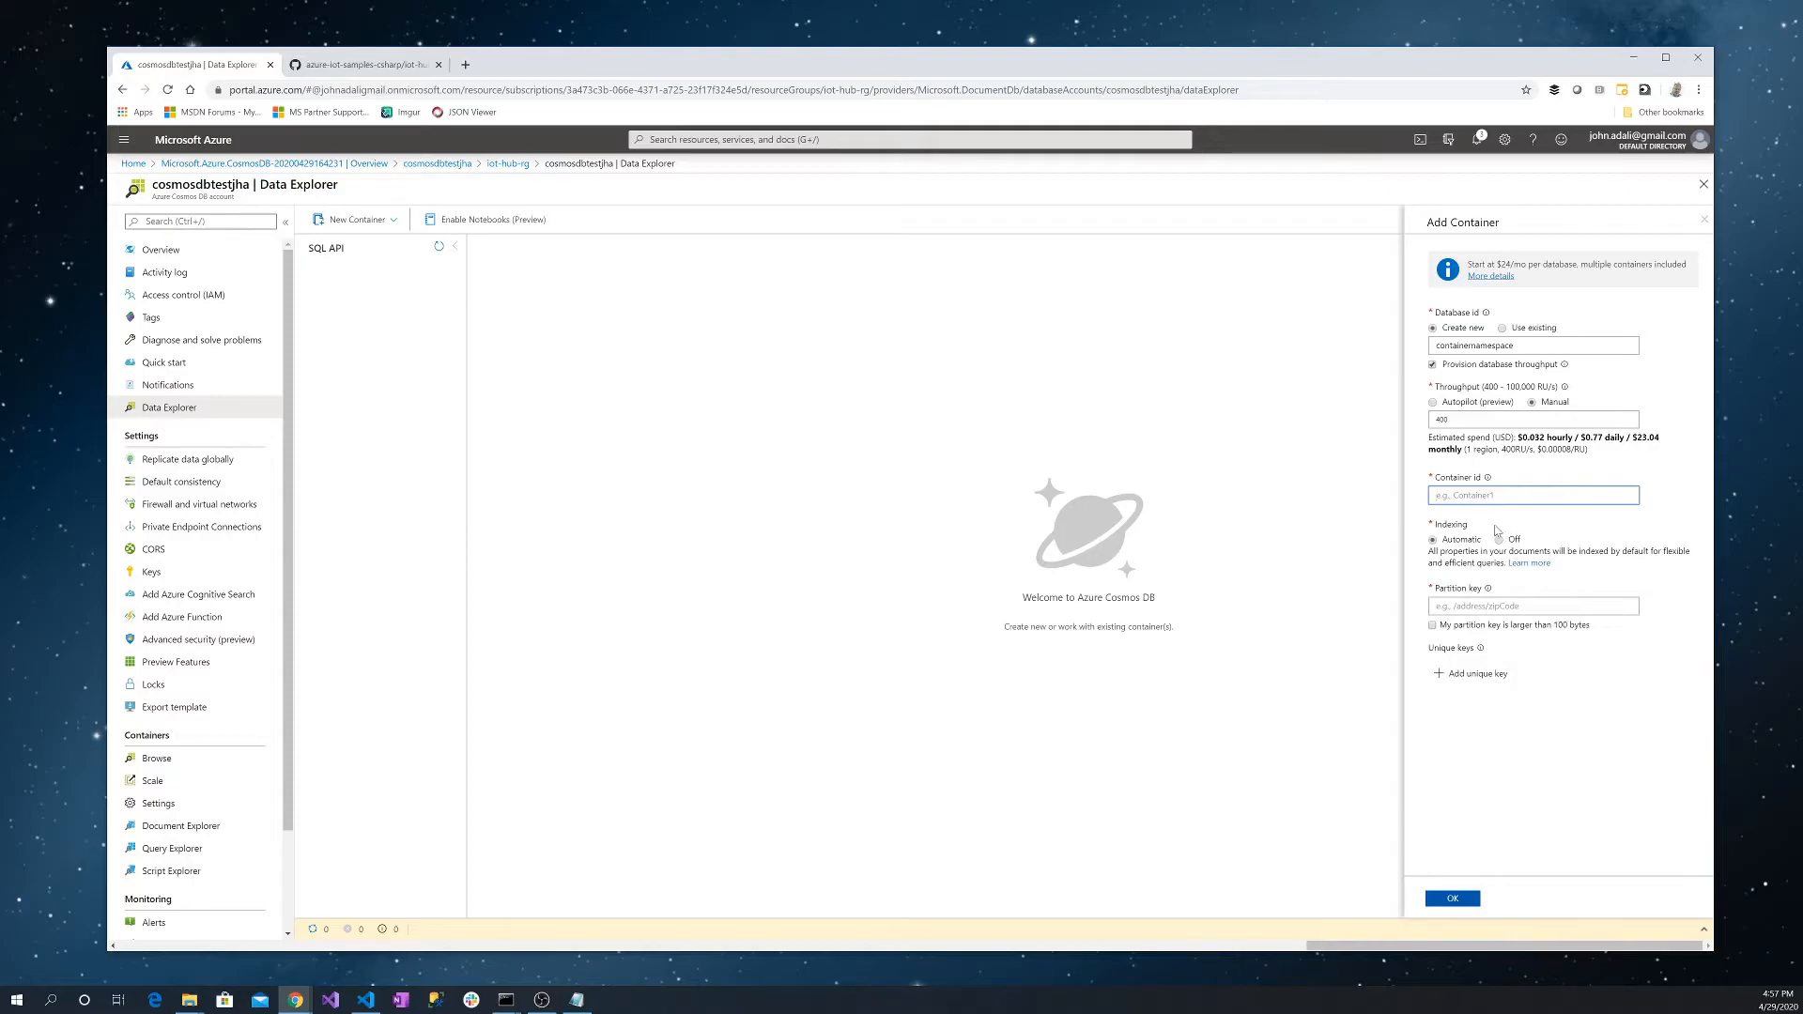
pyautogui.write('Test')
pyautogui.click(1473, 609)
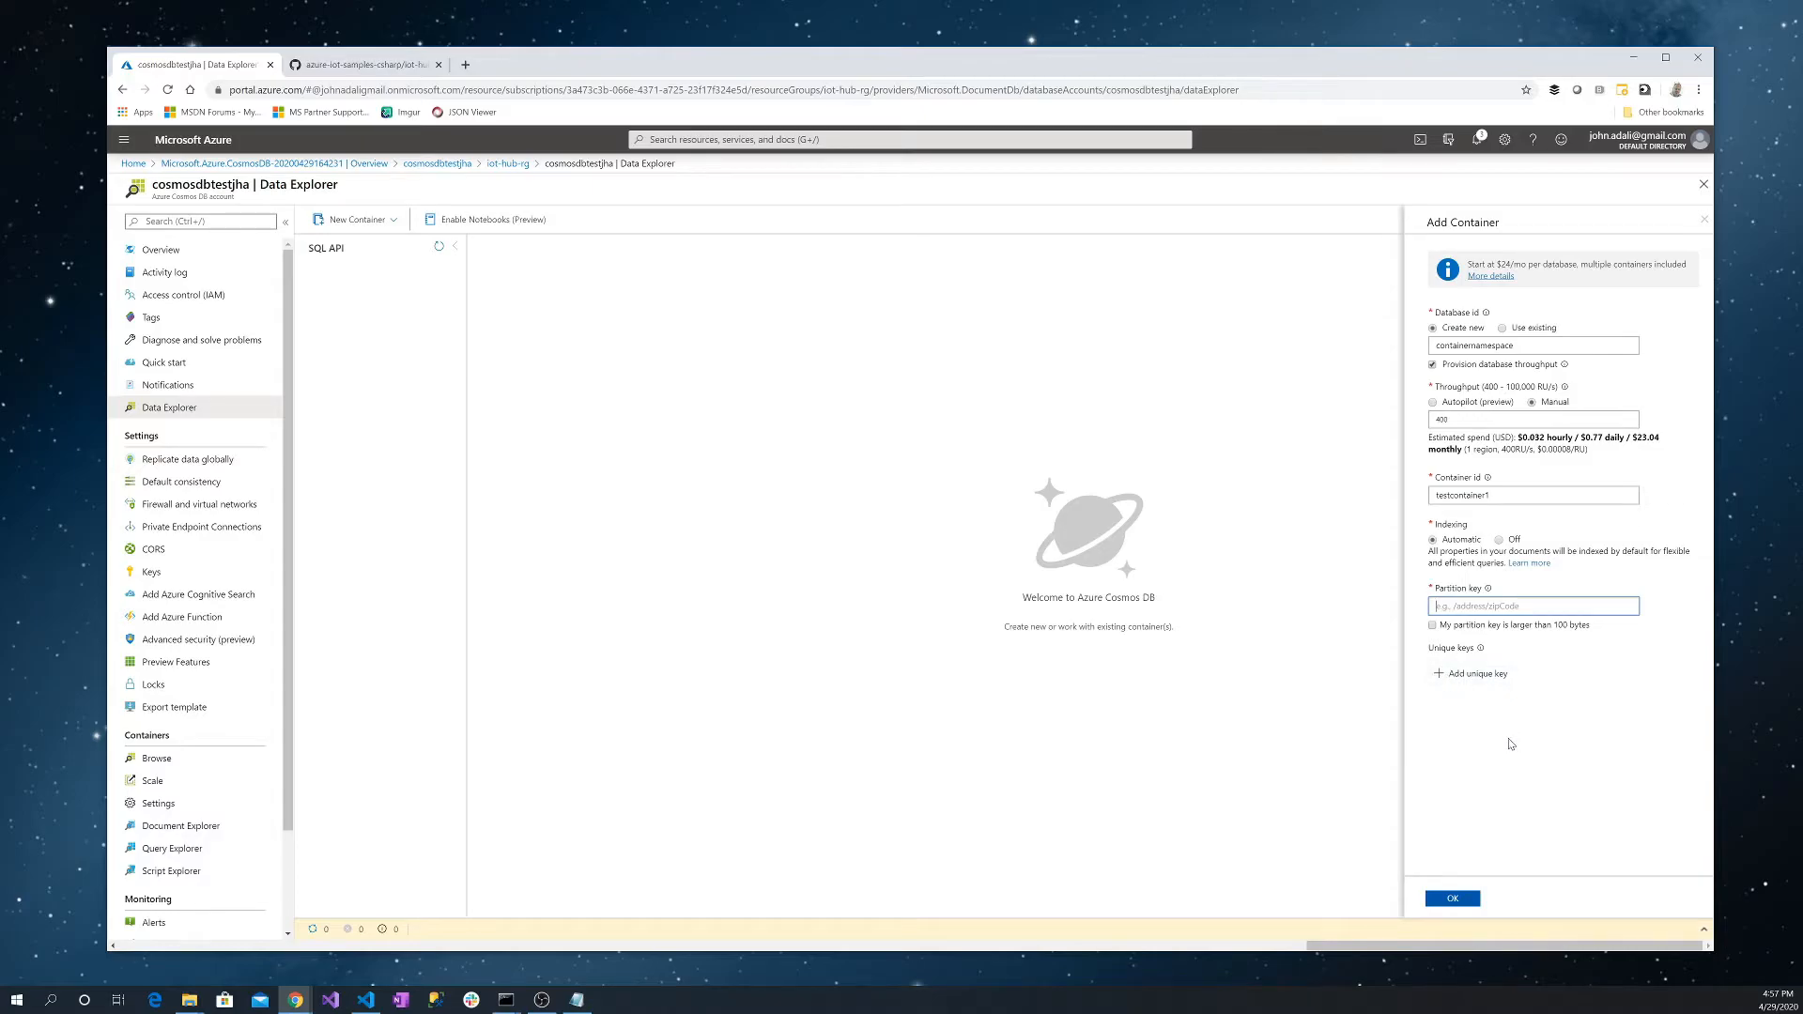
pyautogui.write('/deviceid')
pyautogui.click(1452, 899)
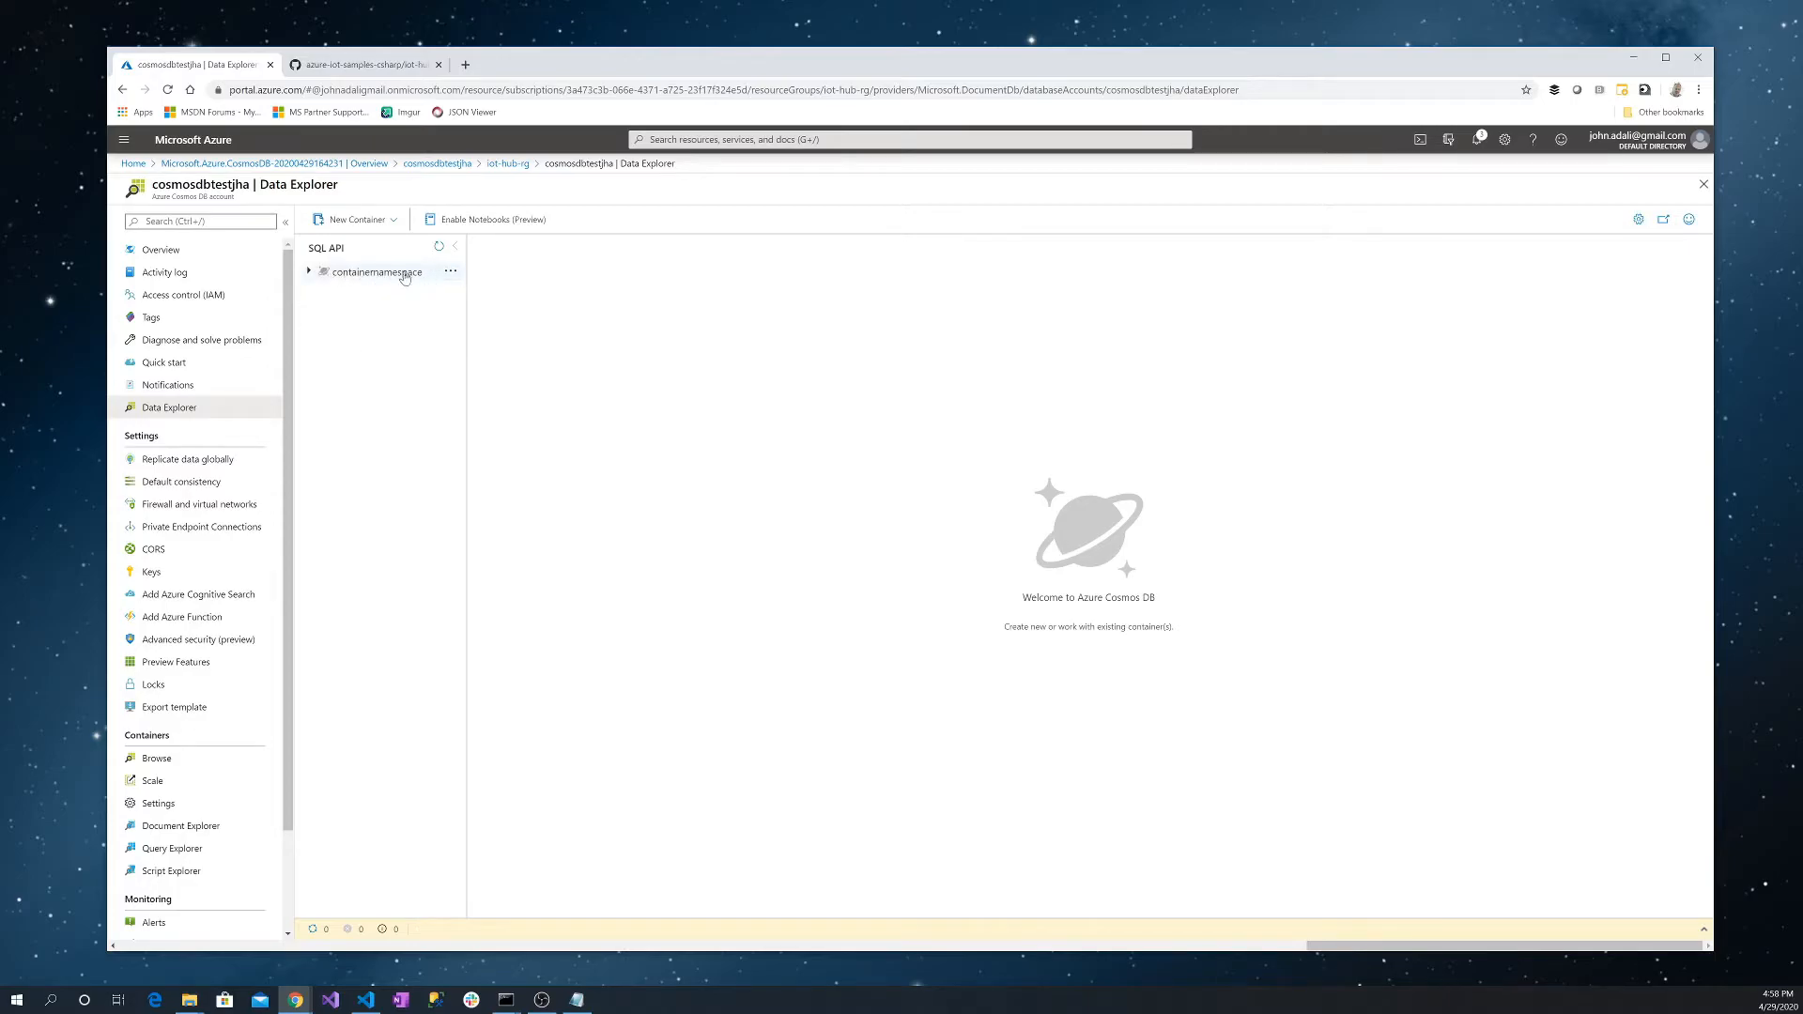
# - Expand the containernamespace database and testcontainer1, and view the container's items
pyautogui.click(310, 272)
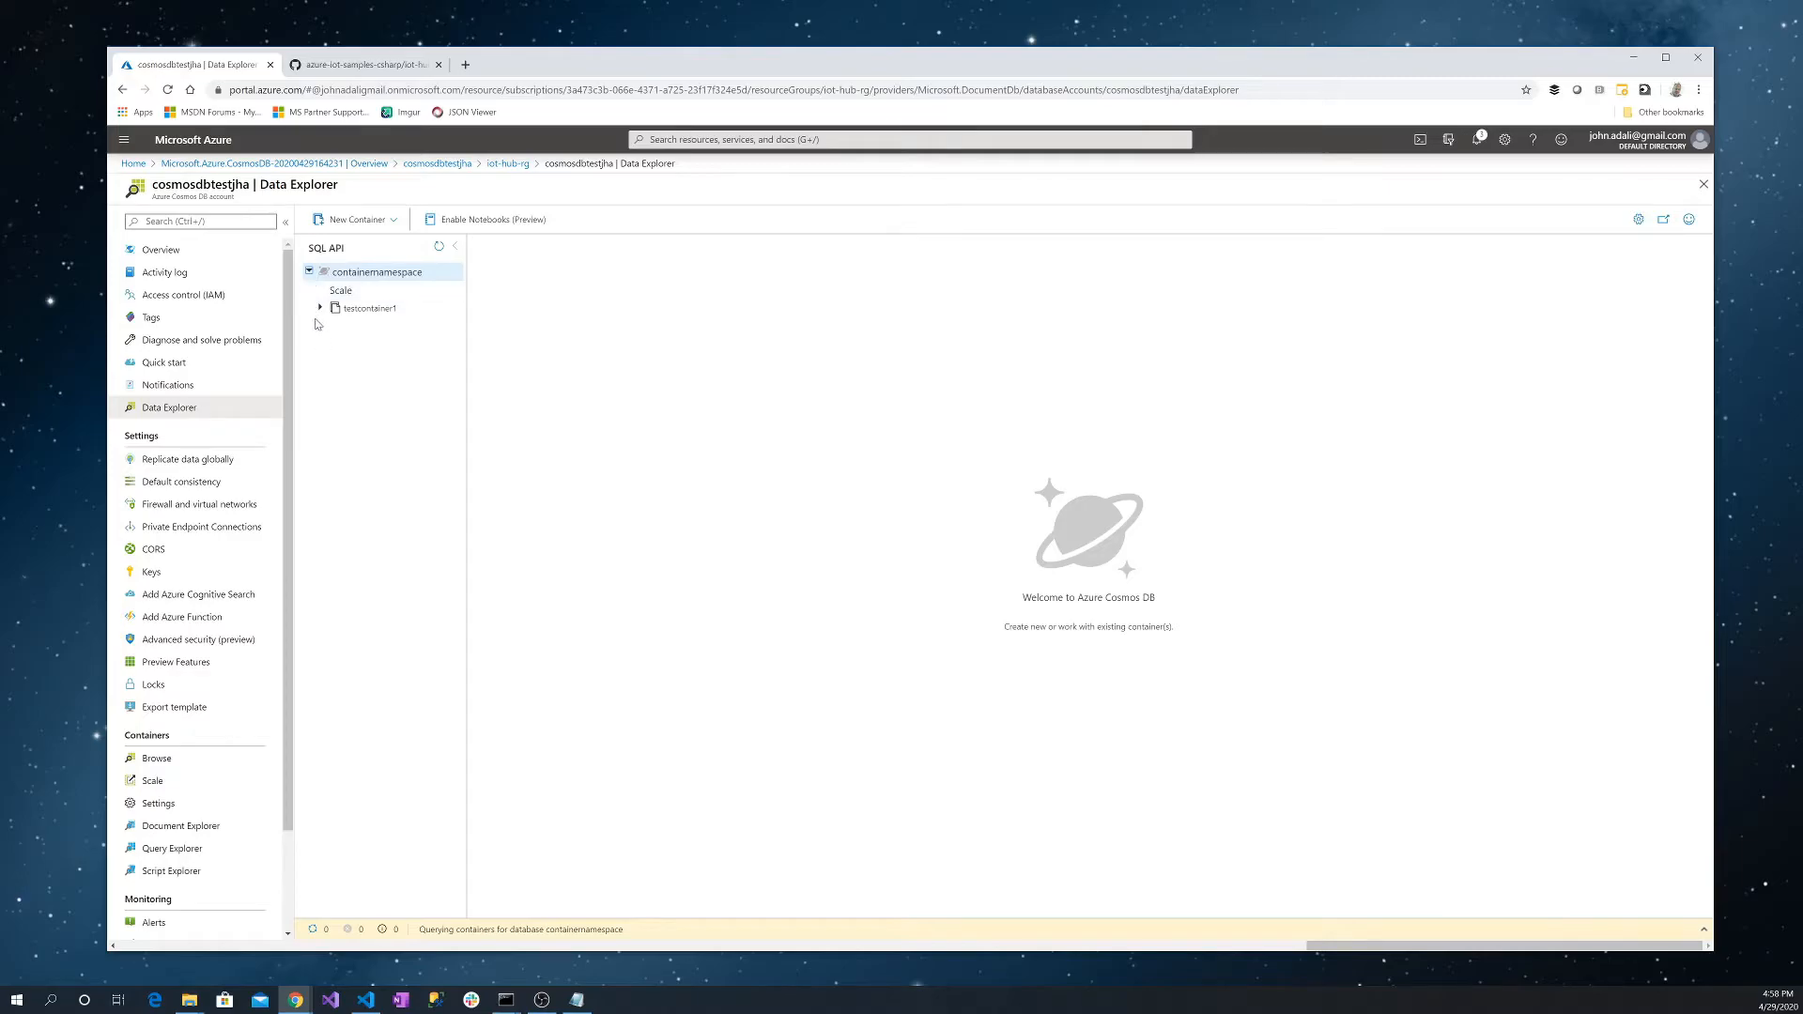
pyautogui.click(321, 309)
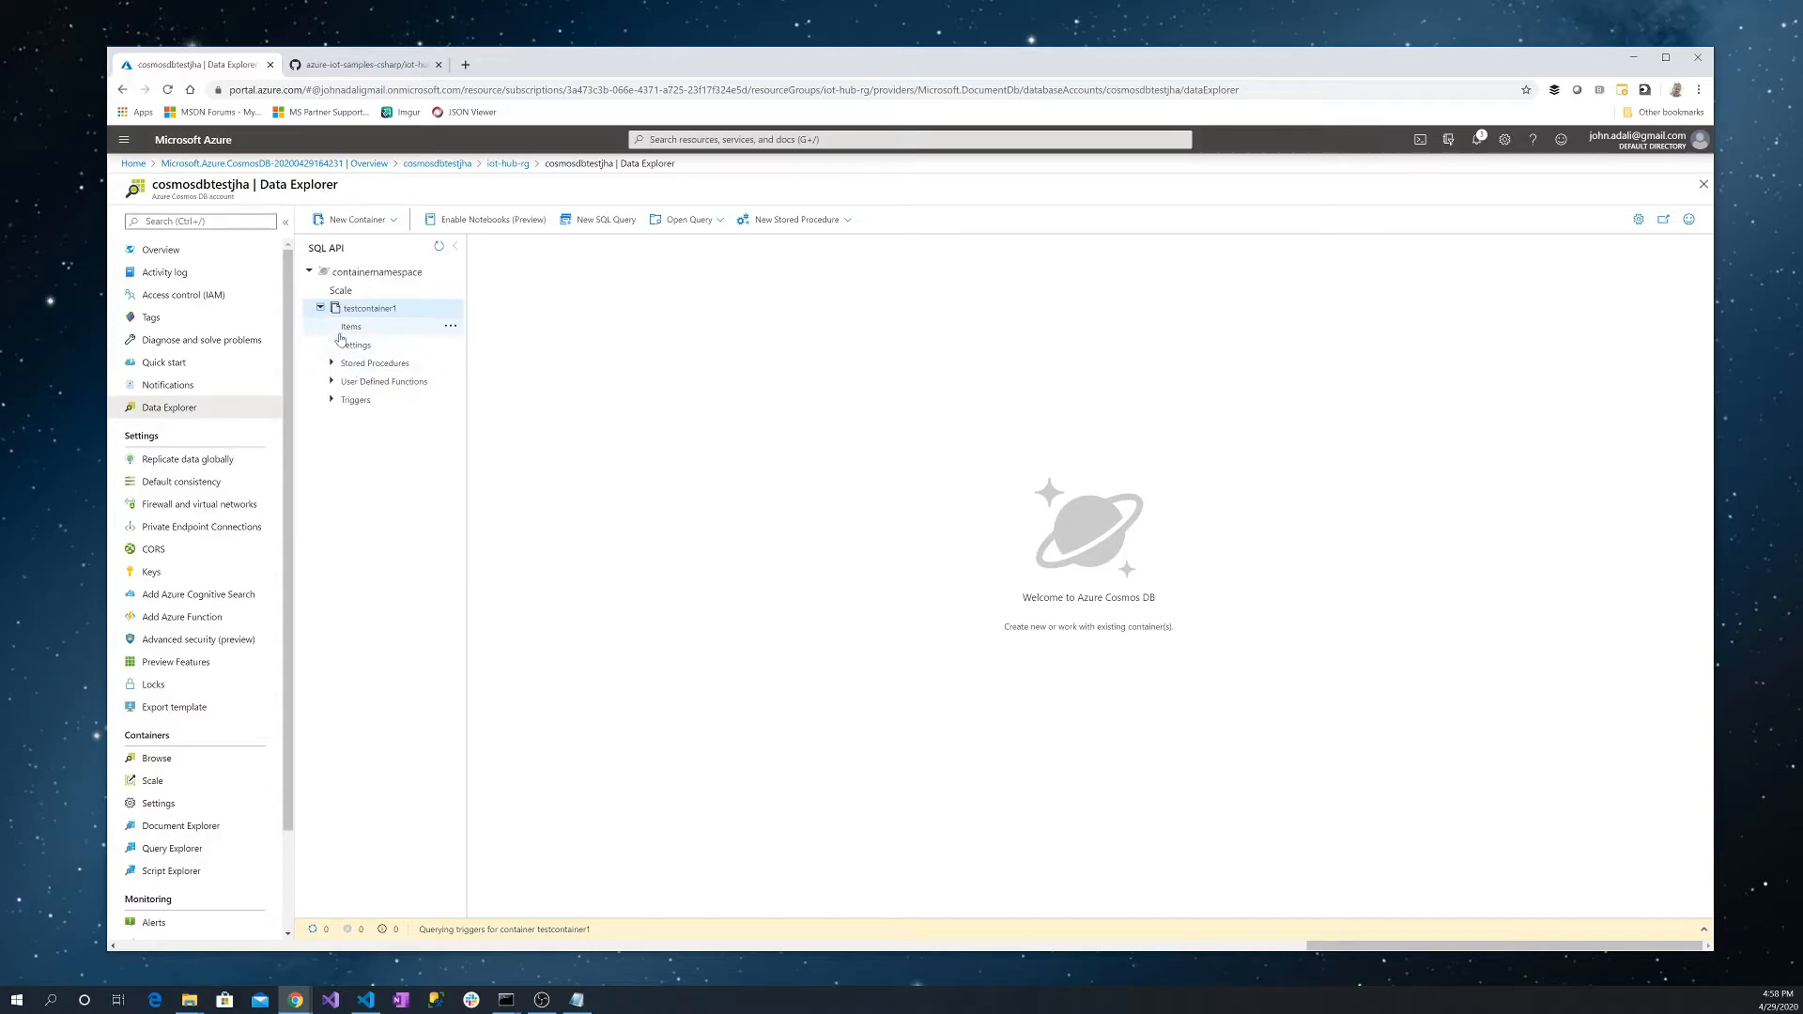
pyautogui.click(348, 332)
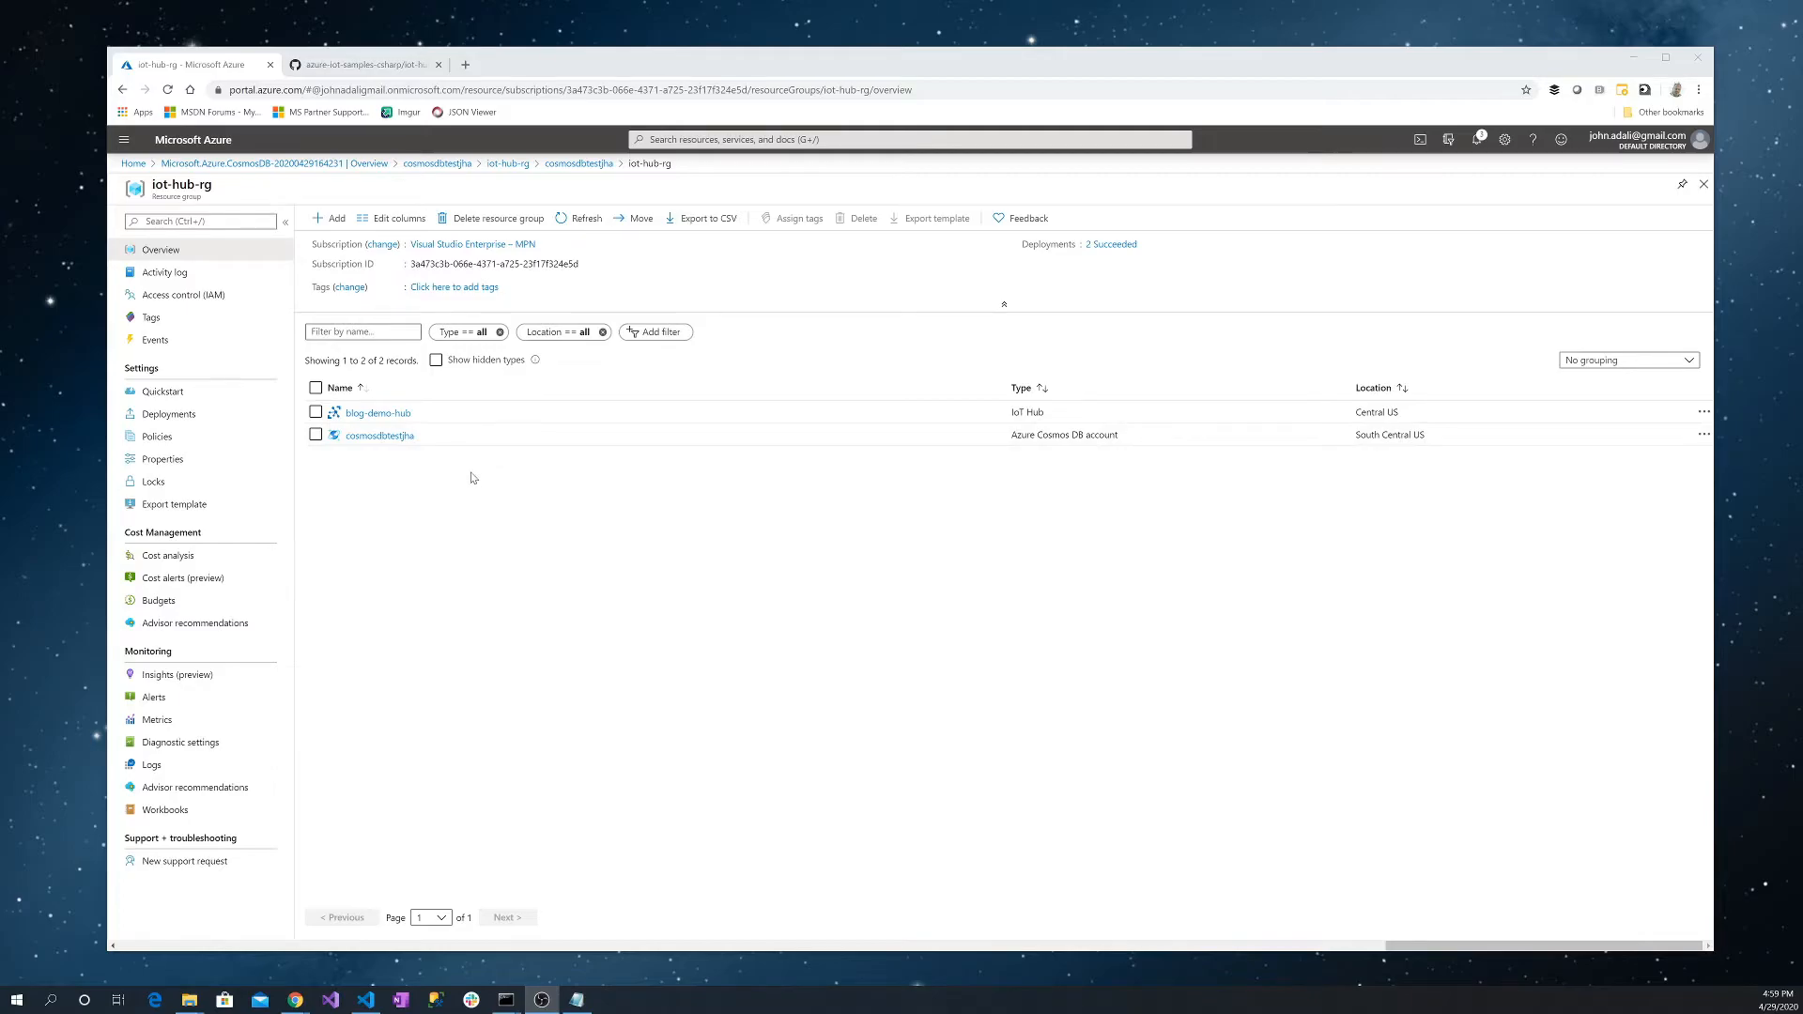
# - From the iot-hub-rg resource group, search the Marketplace for stream analytics and start creating a Stream Analytics job
pyautogui.click(329, 220)
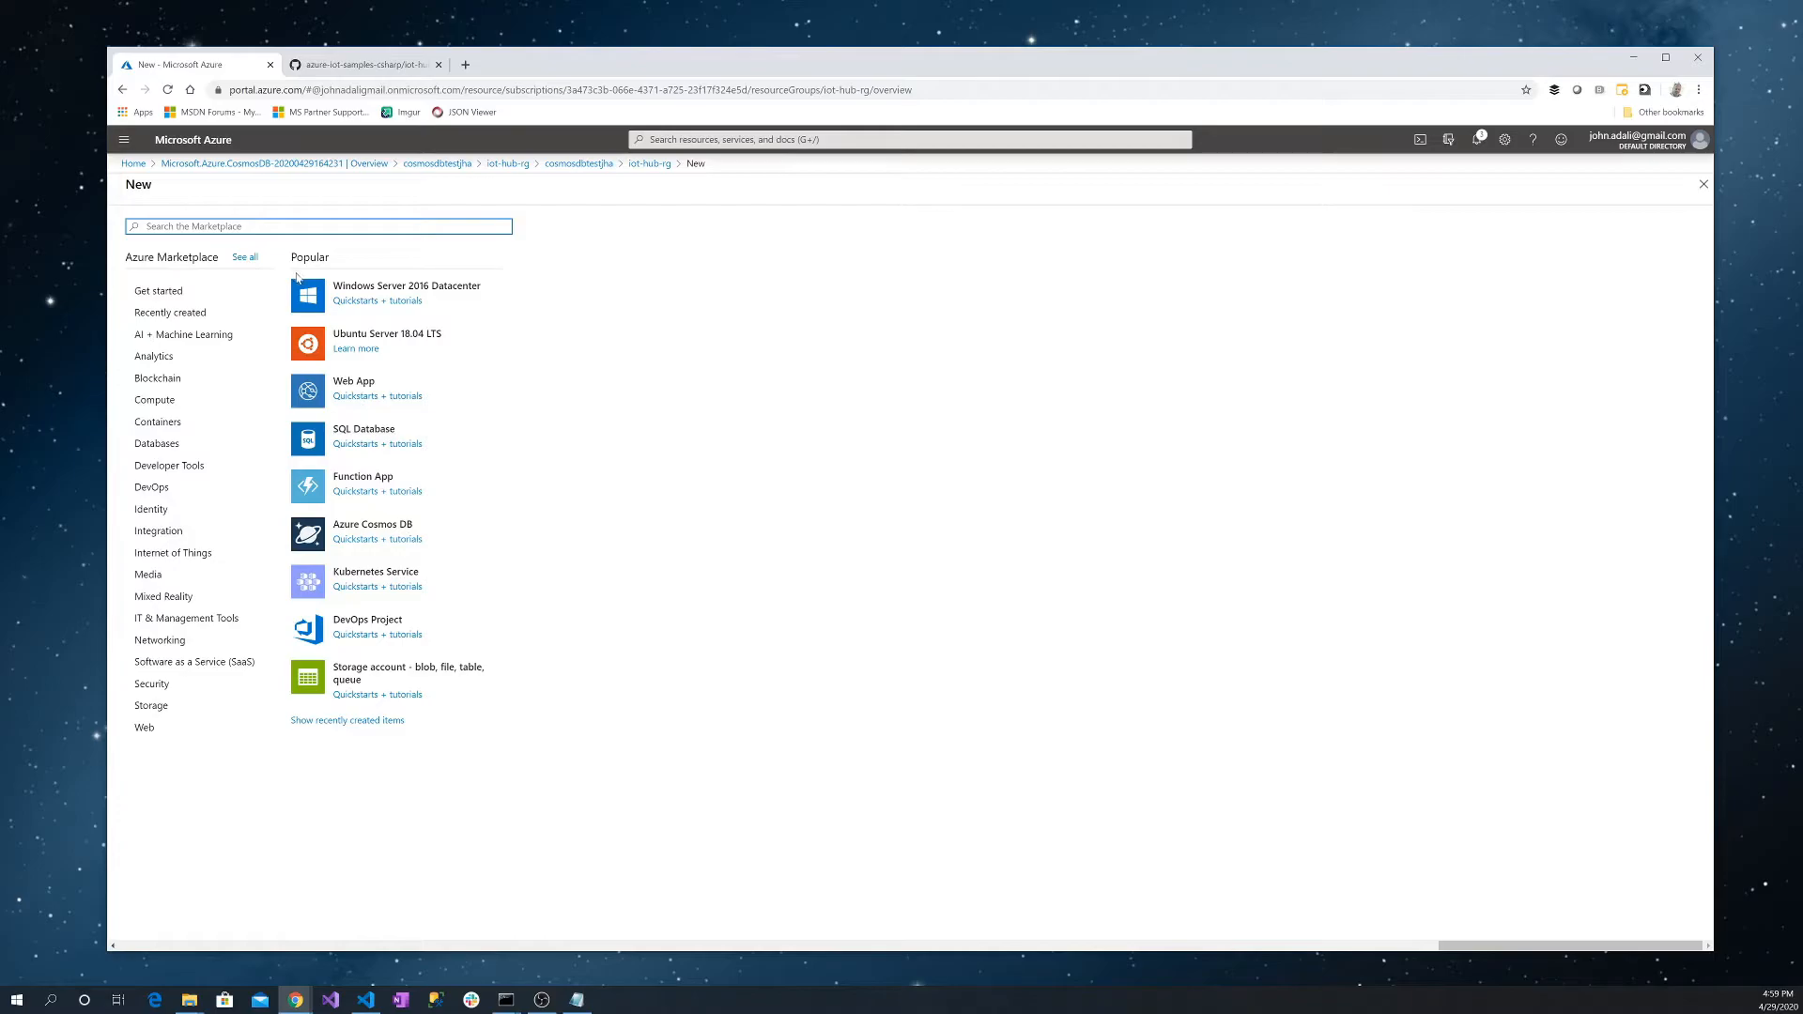
pyautogui.write('stre')
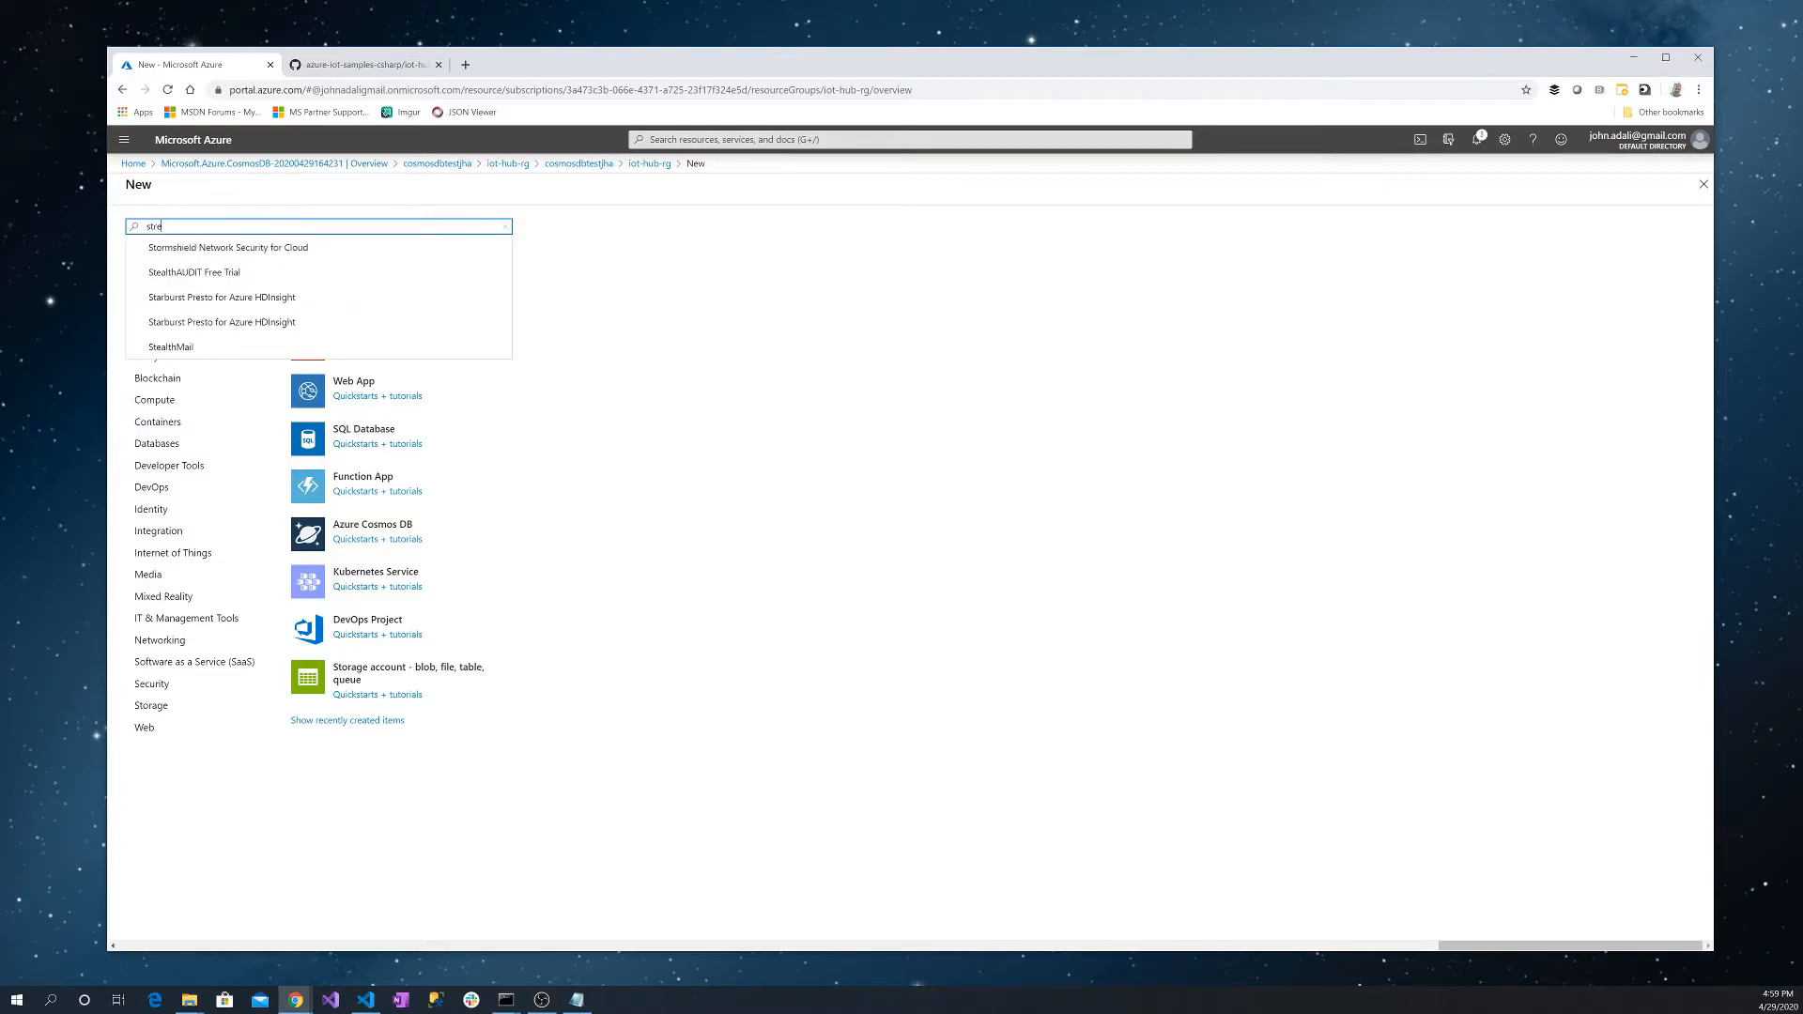
pyautogui.write('am analytics')
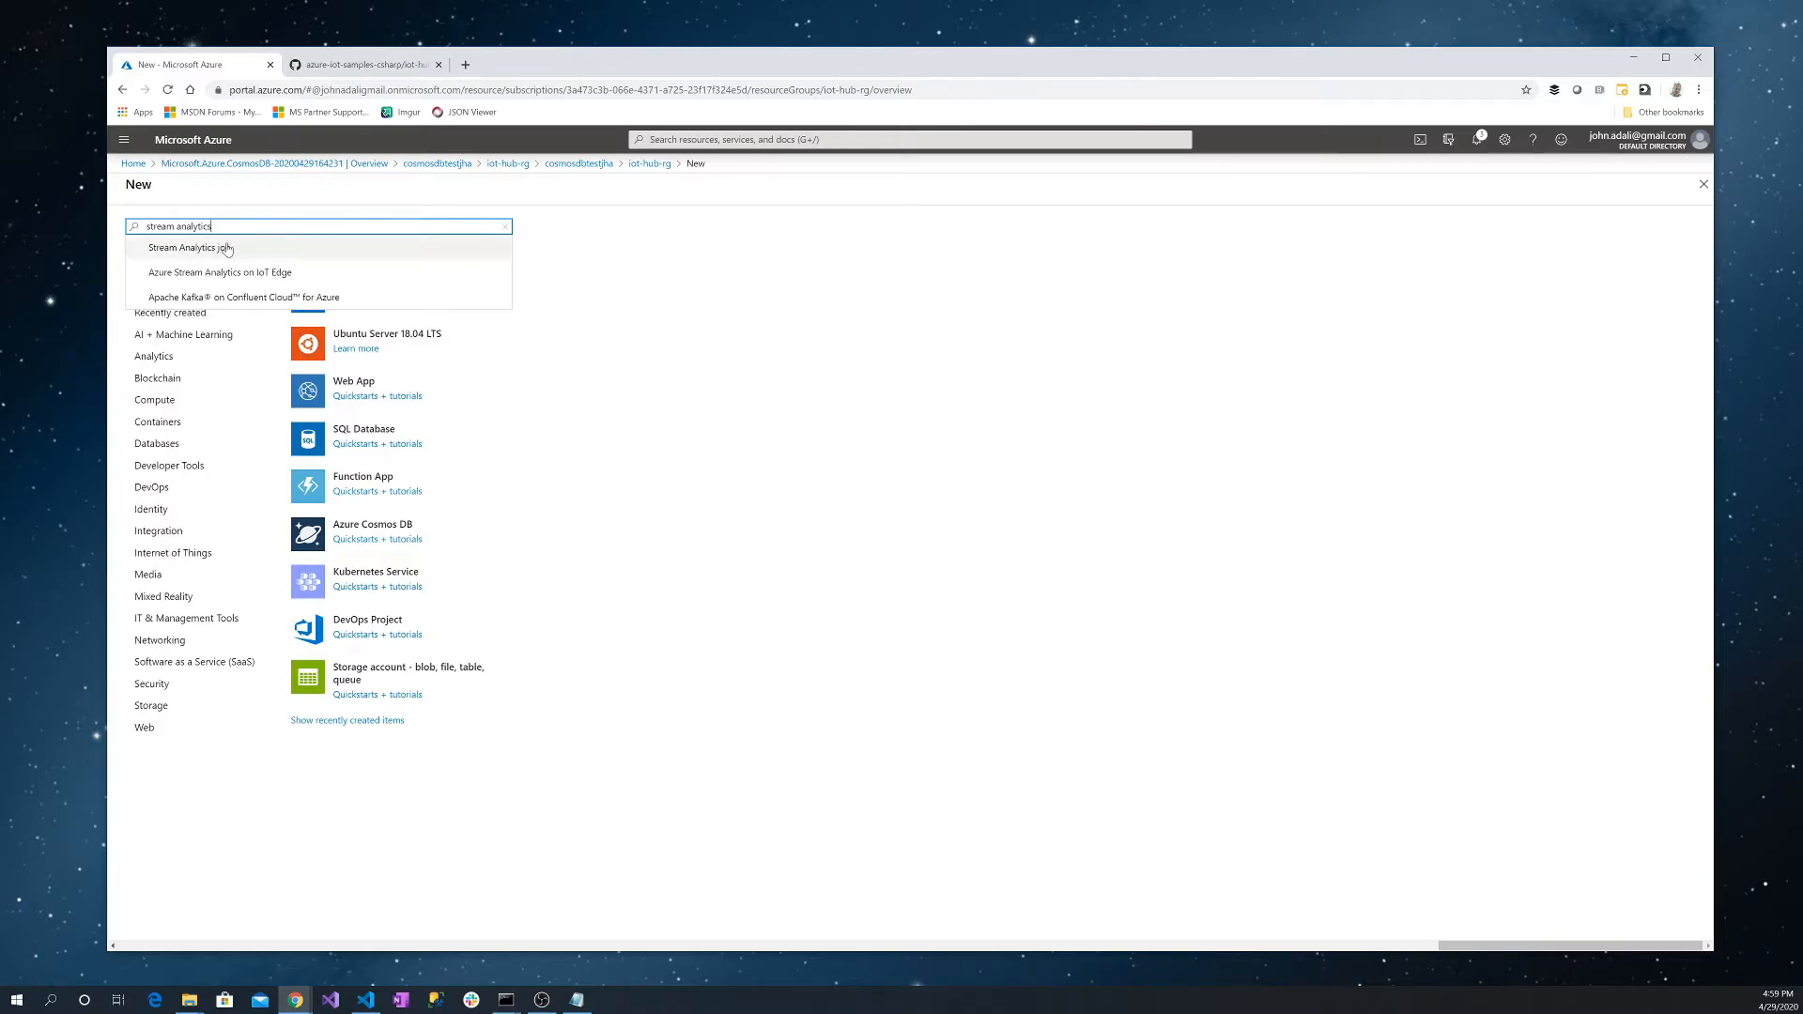
pyautogui.click(189, 250)
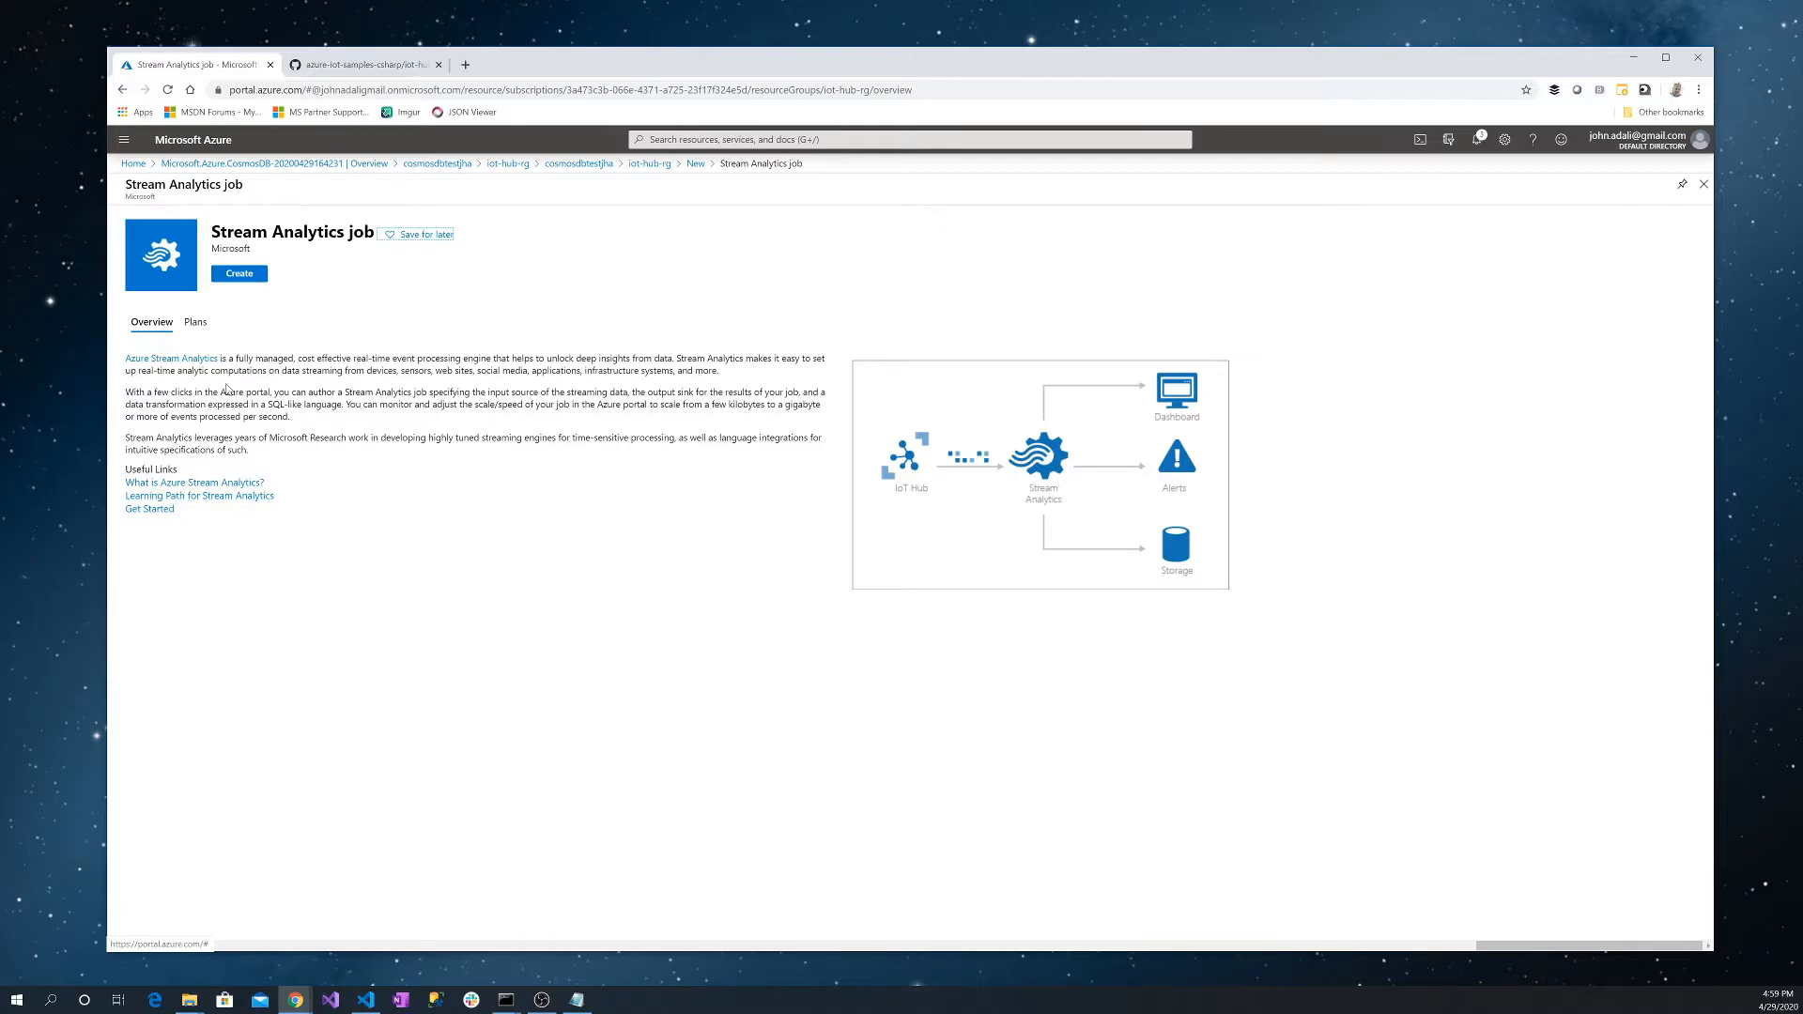
pyautogui.click(238, 274)
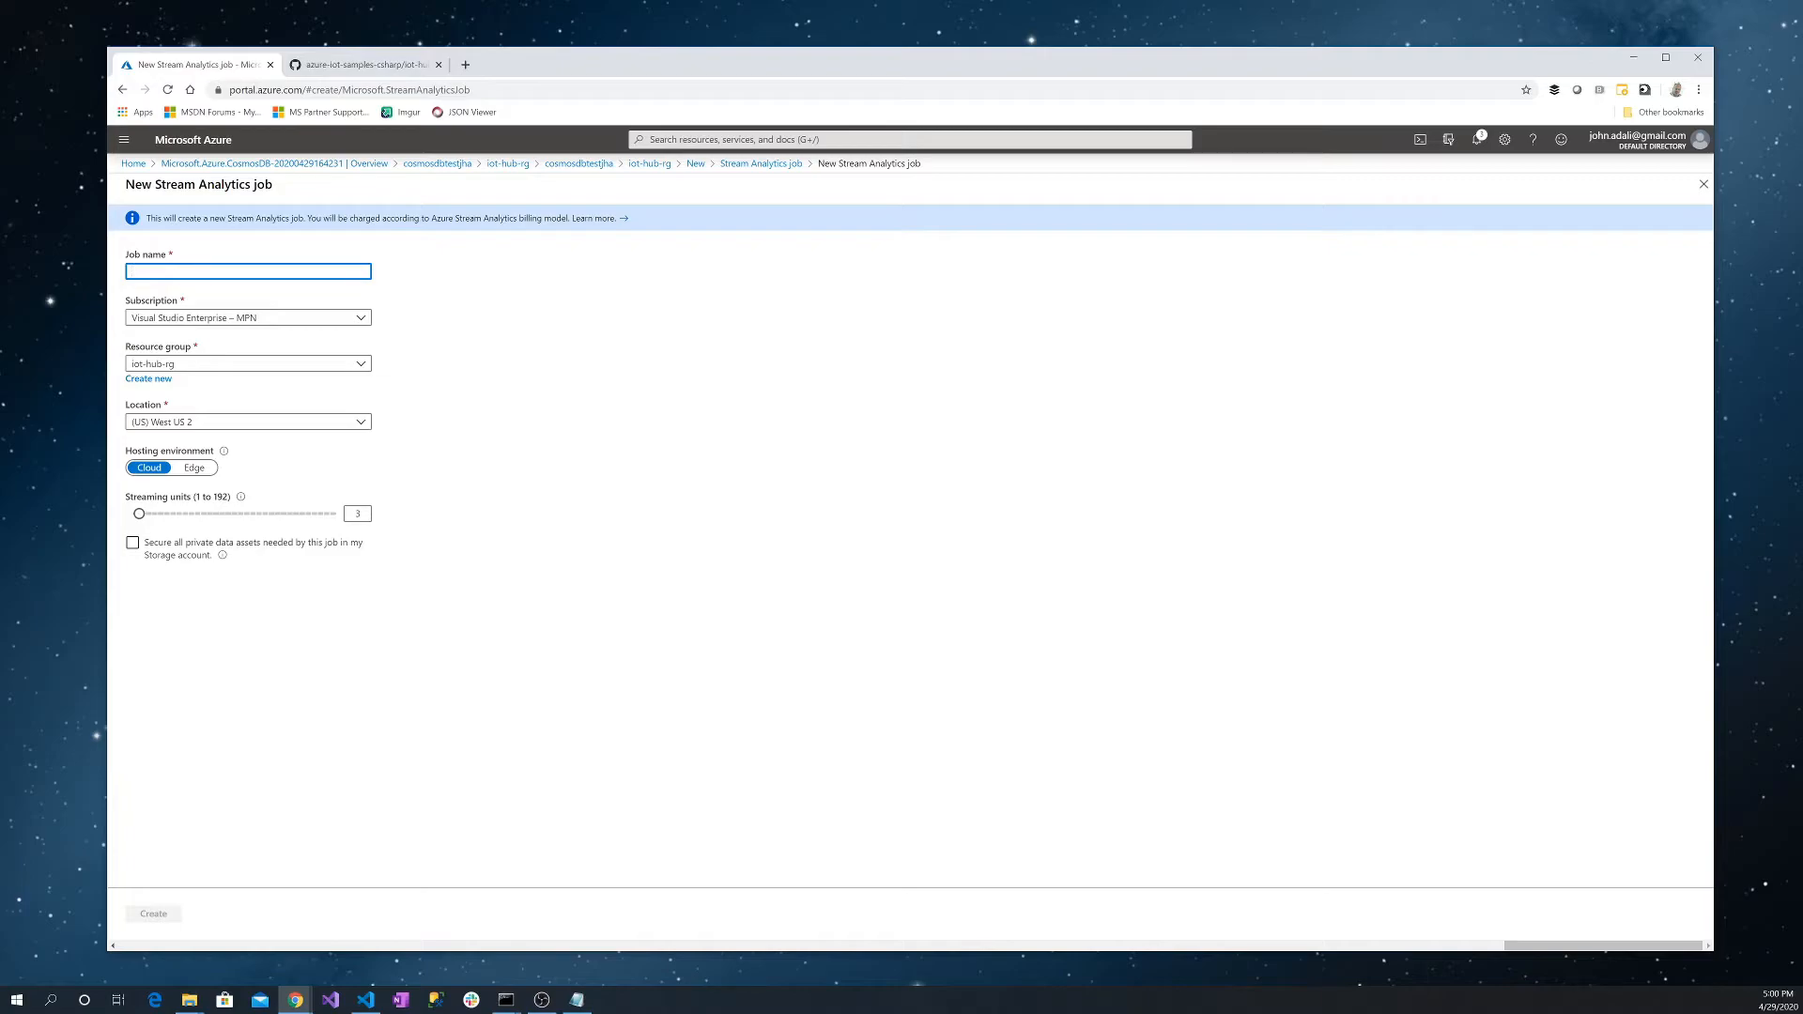
# - Name the Stream Analytics job TestSAJob and set its location to (US) Central US
pyautogui.write('TestSAJob')
pyautogui.click(360, 422)
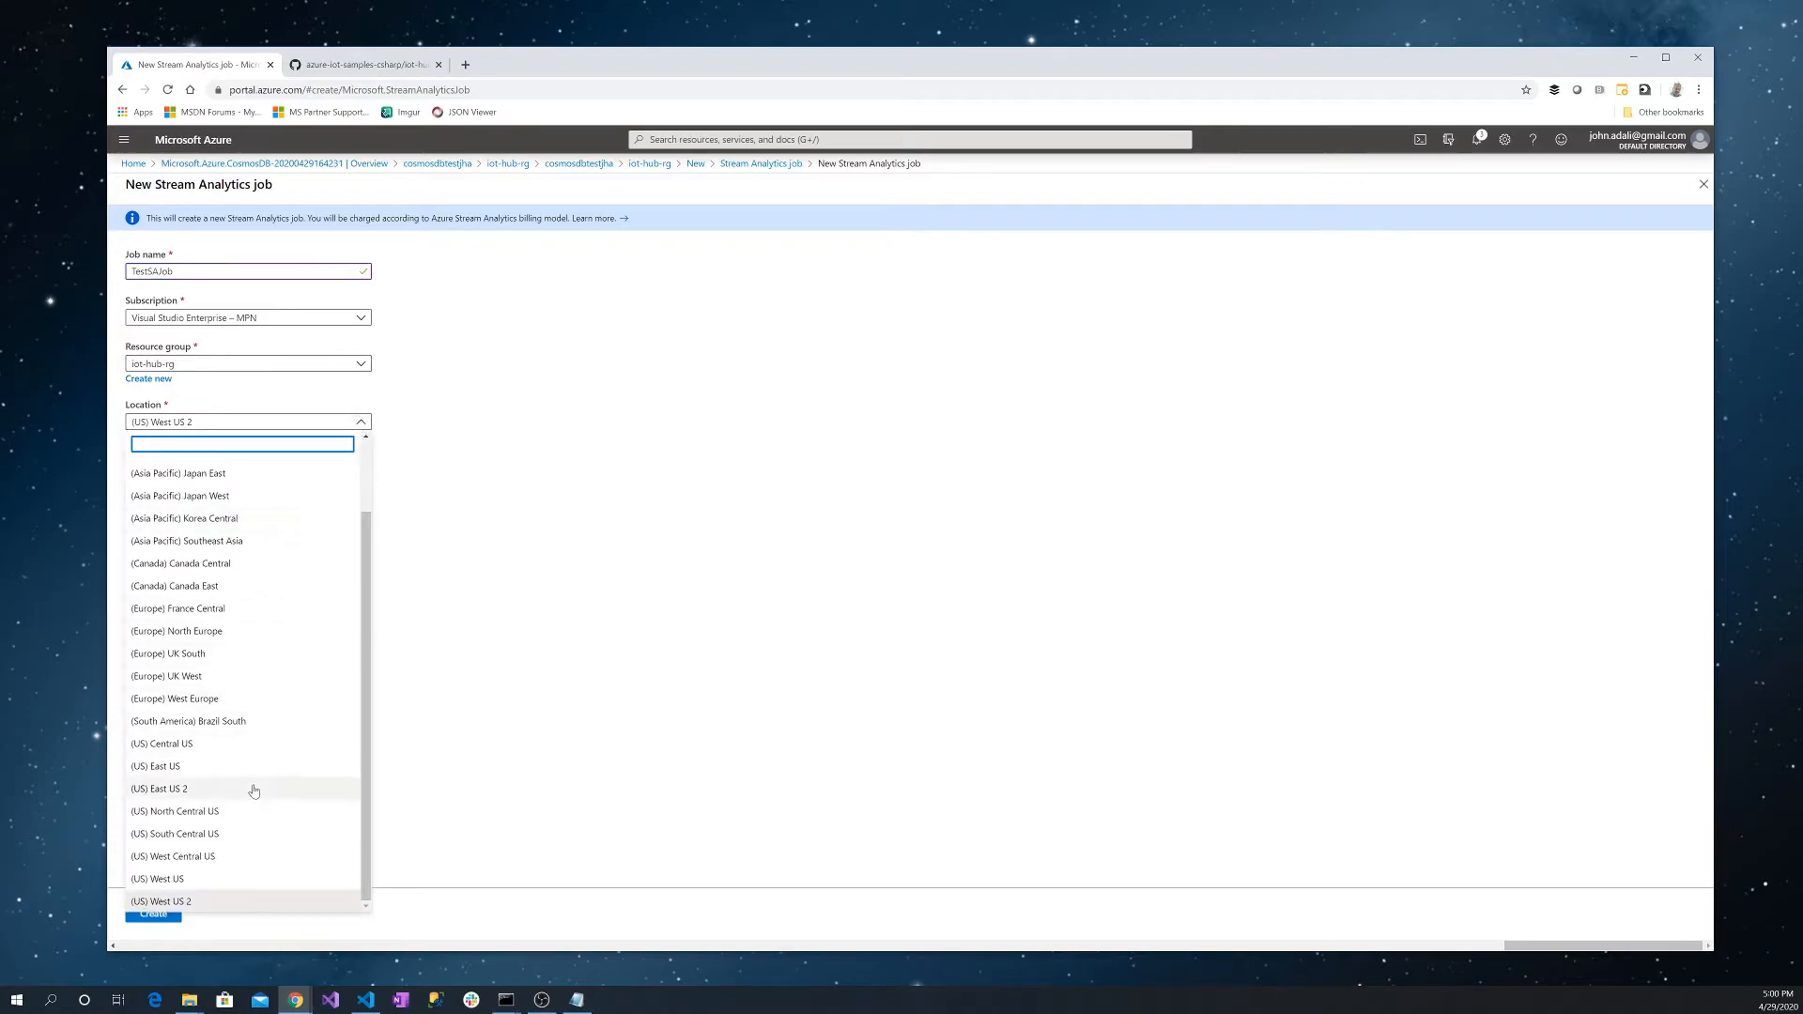
pyautogui.click(178, 751)
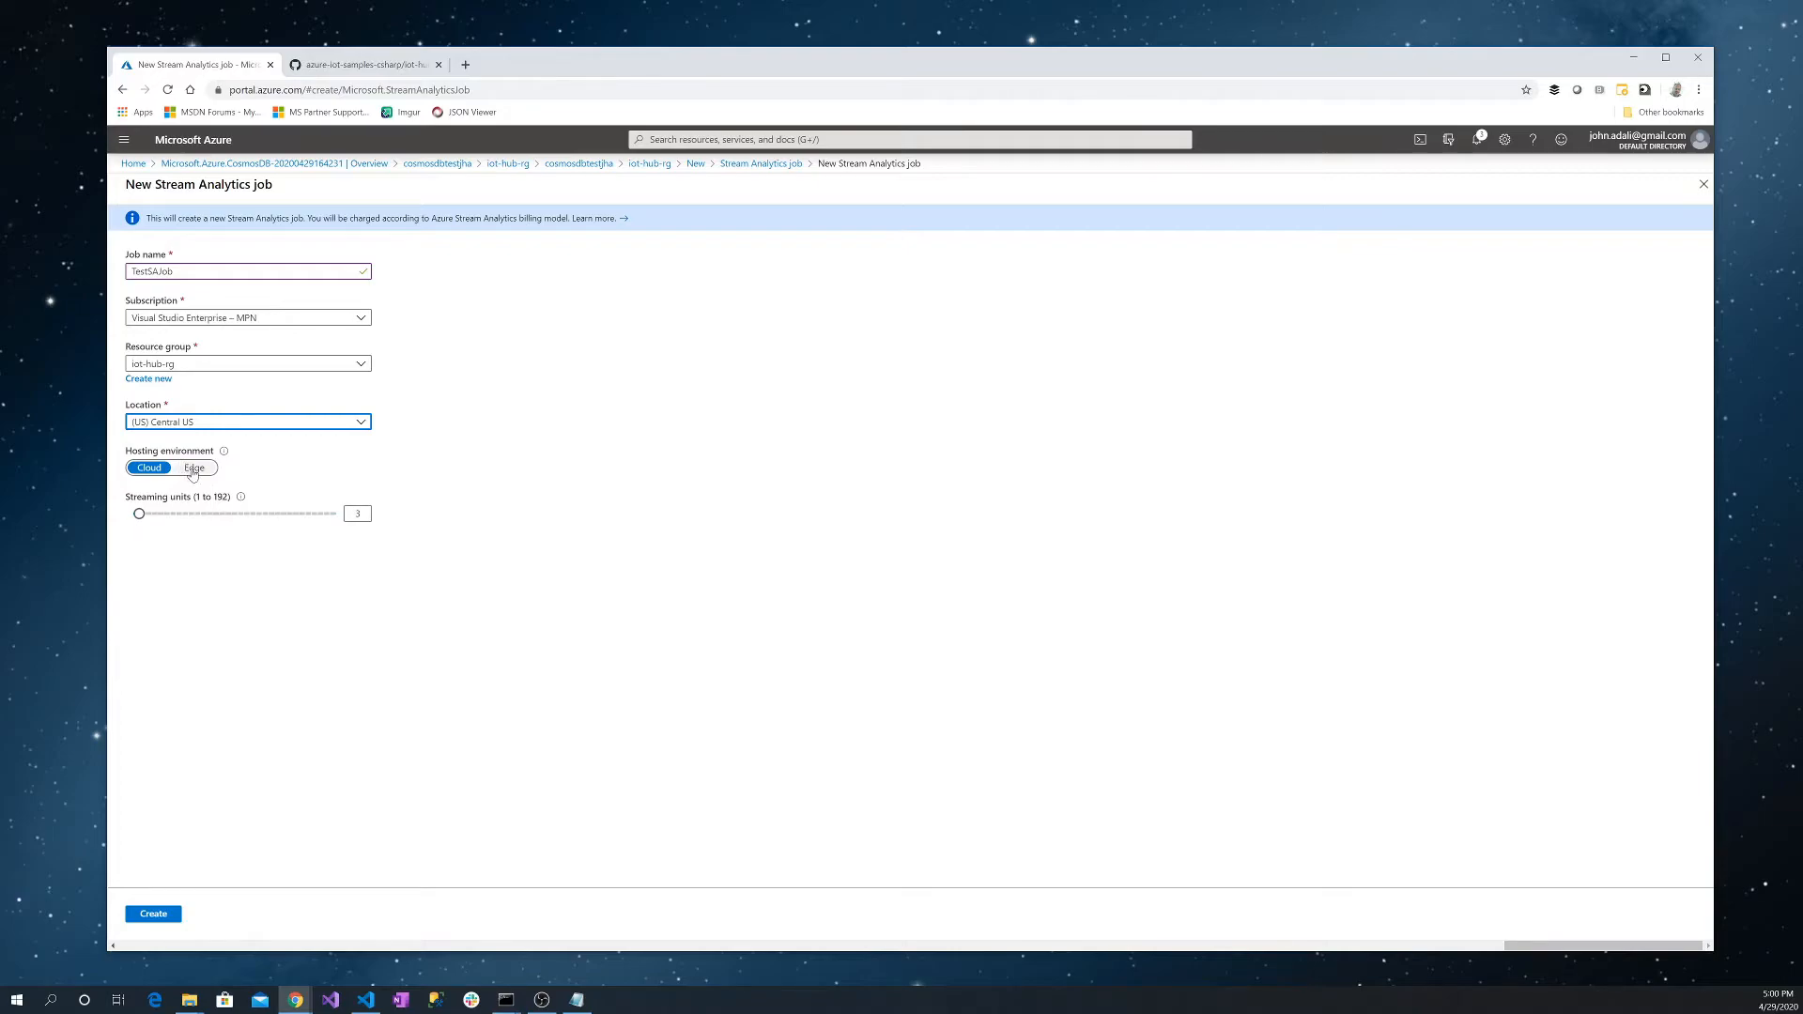
# - Create the Stream Analytics job with Cloud hosting and 3 streaming units, and open the deployed resource
pyautogui.moveTo(224, 457)
pyautogui.moveTo(243, 502)
pyautogui.click(150, 914)
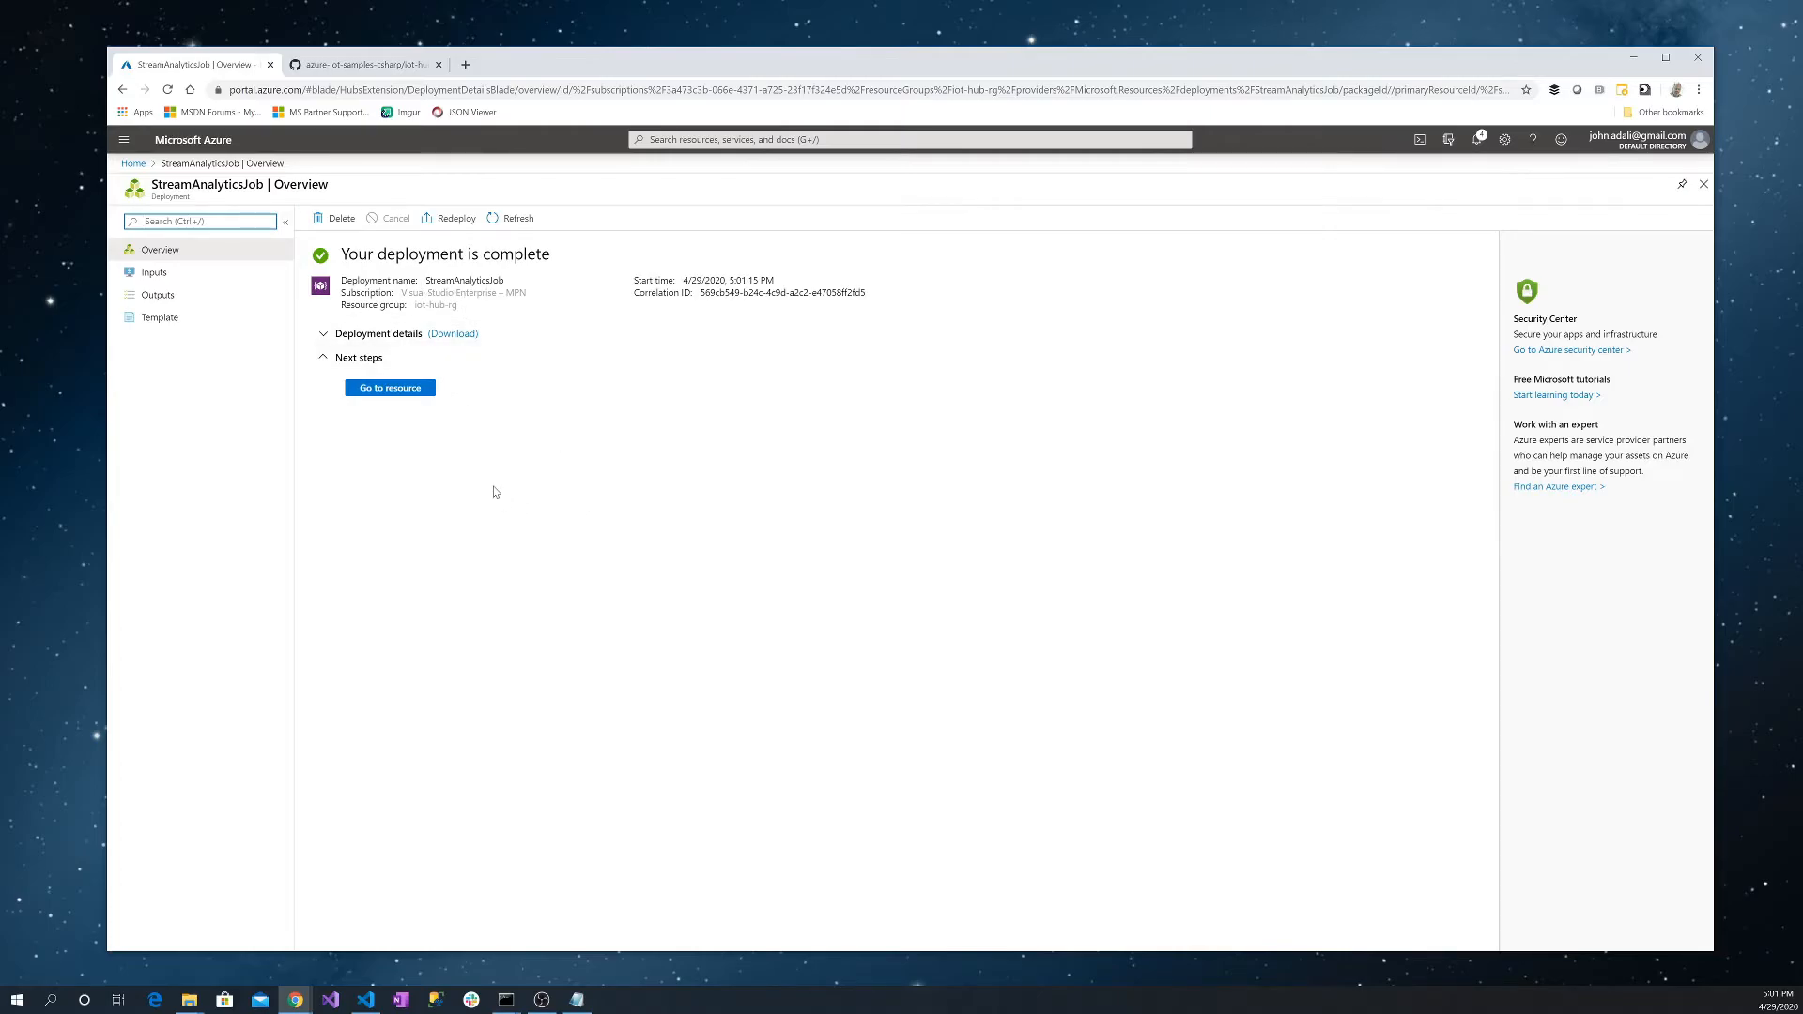
pyautogui.click(389, 389)
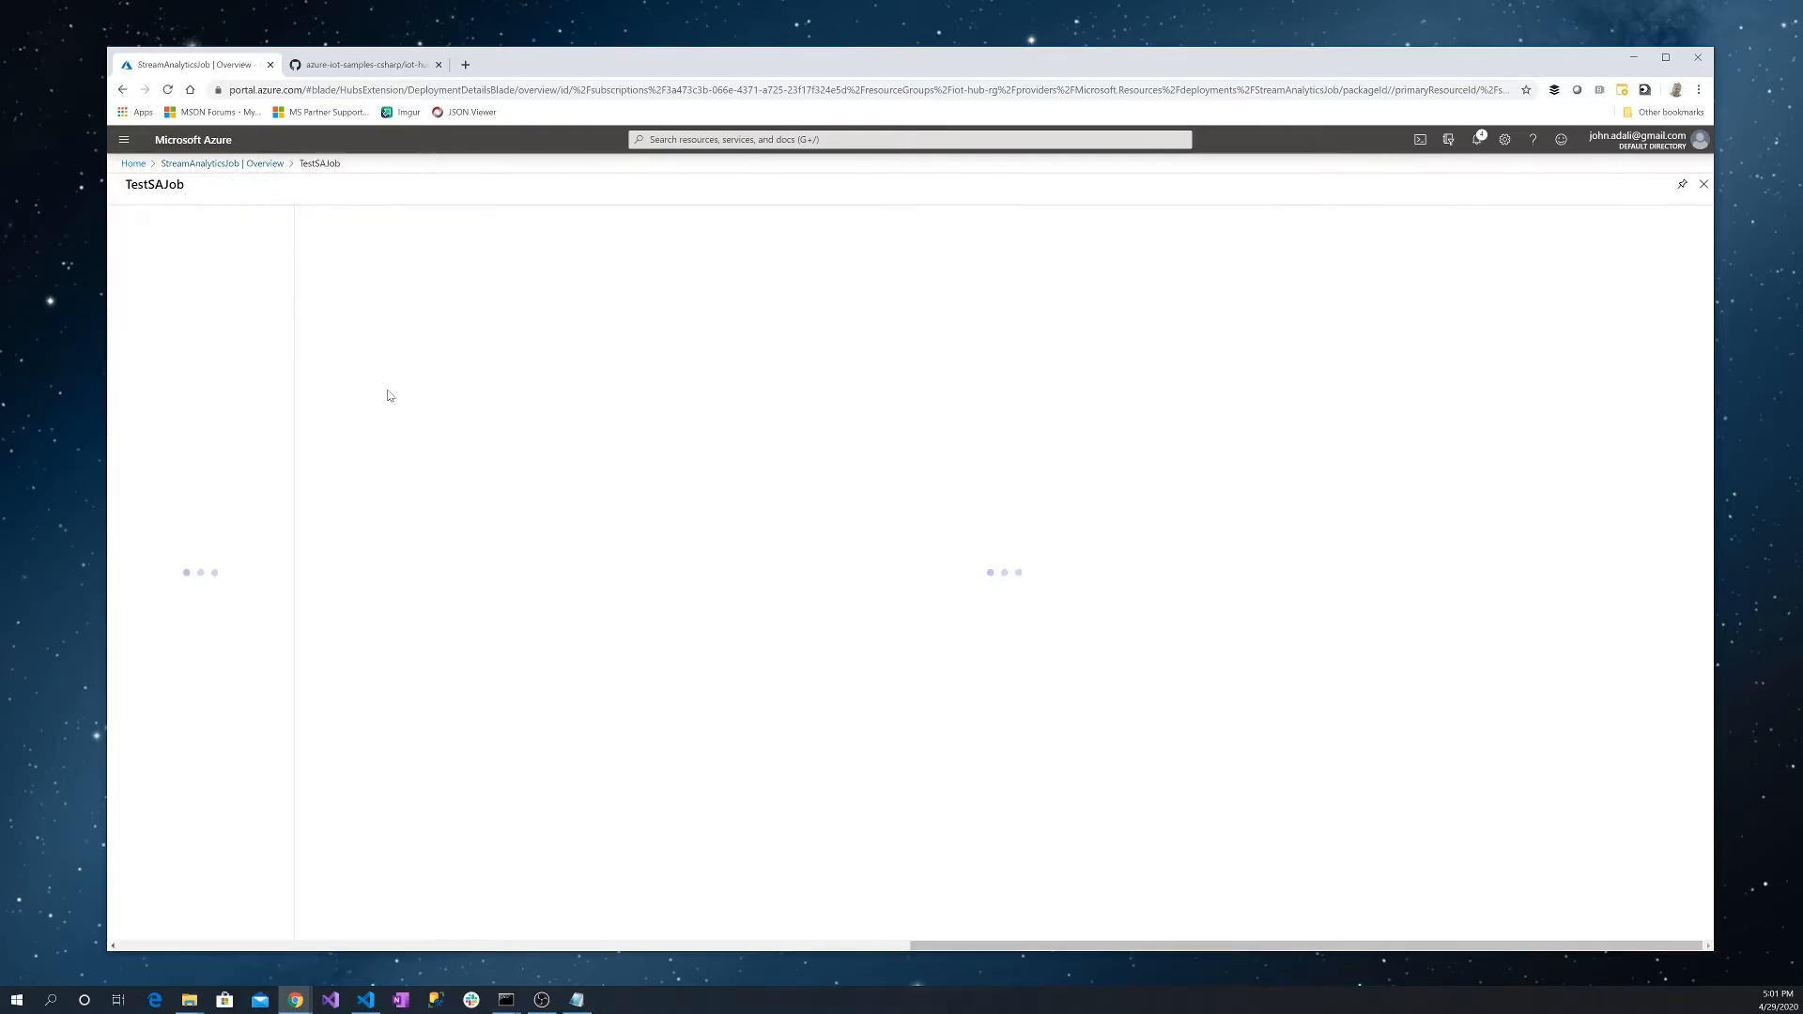
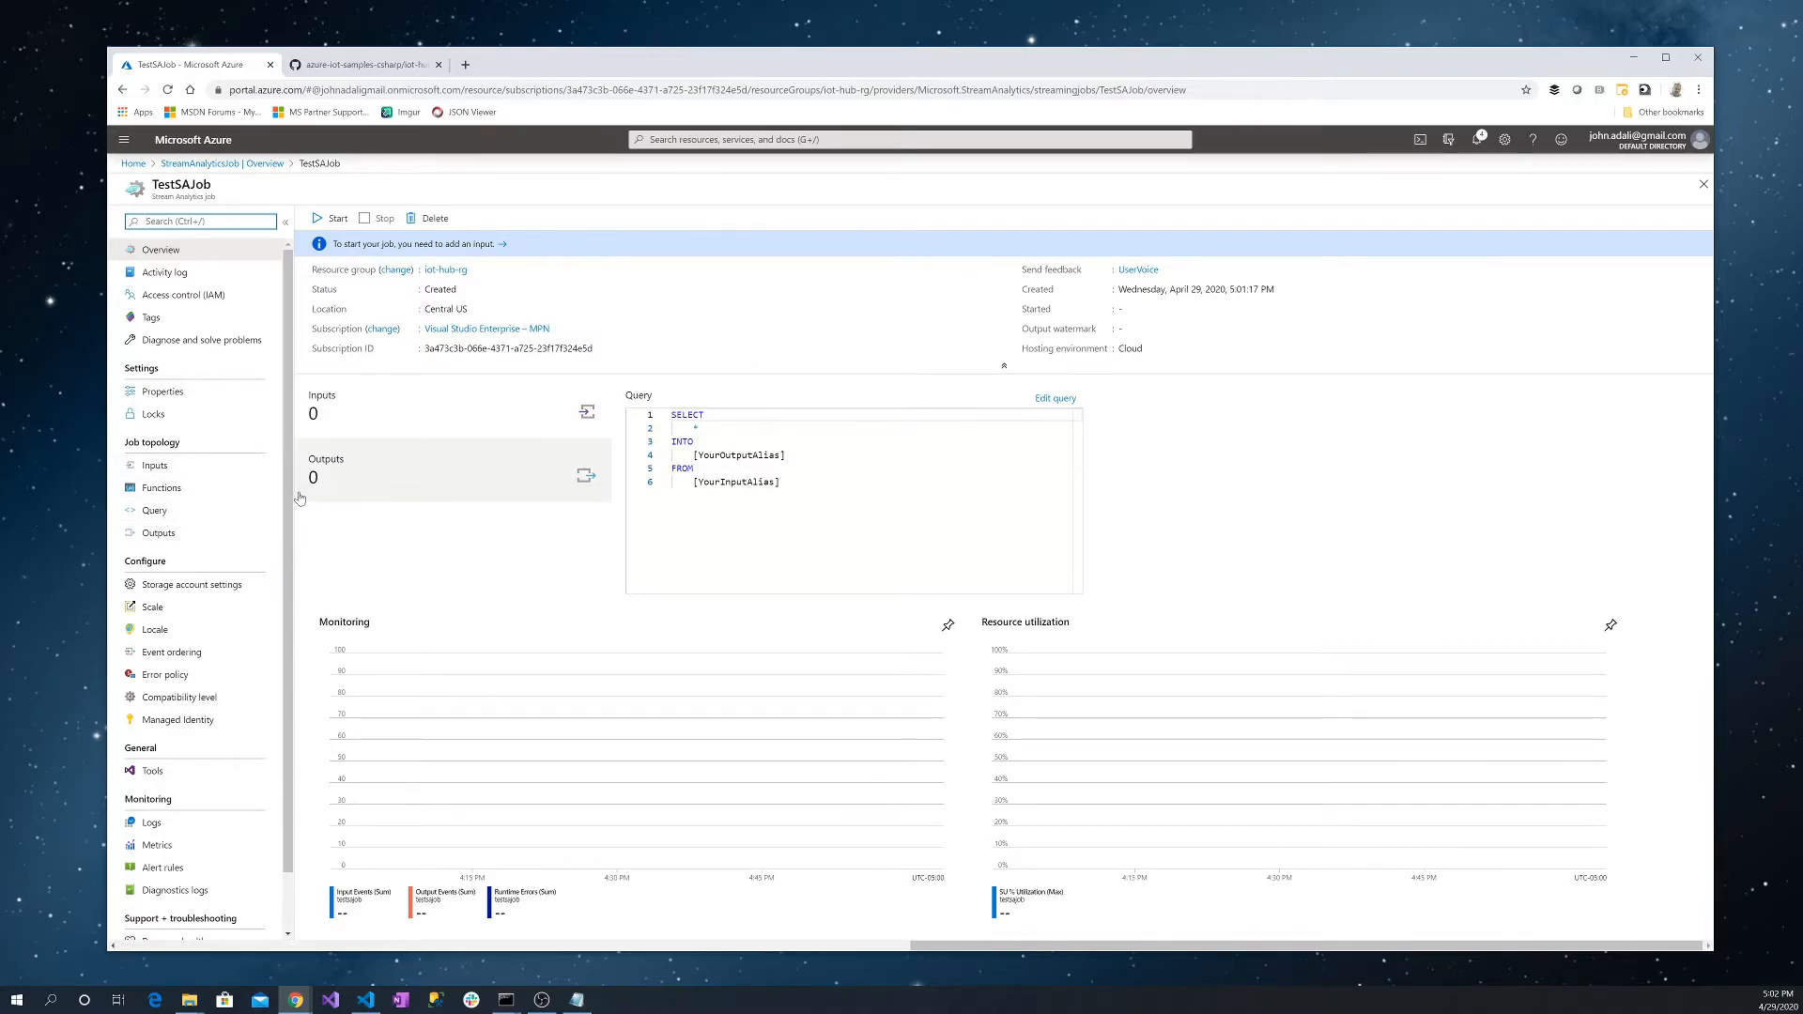
# - Start a new IoT Hub stream input for the job and give it the alias TestIoTHubInput
pyautogui.click(154, 467)
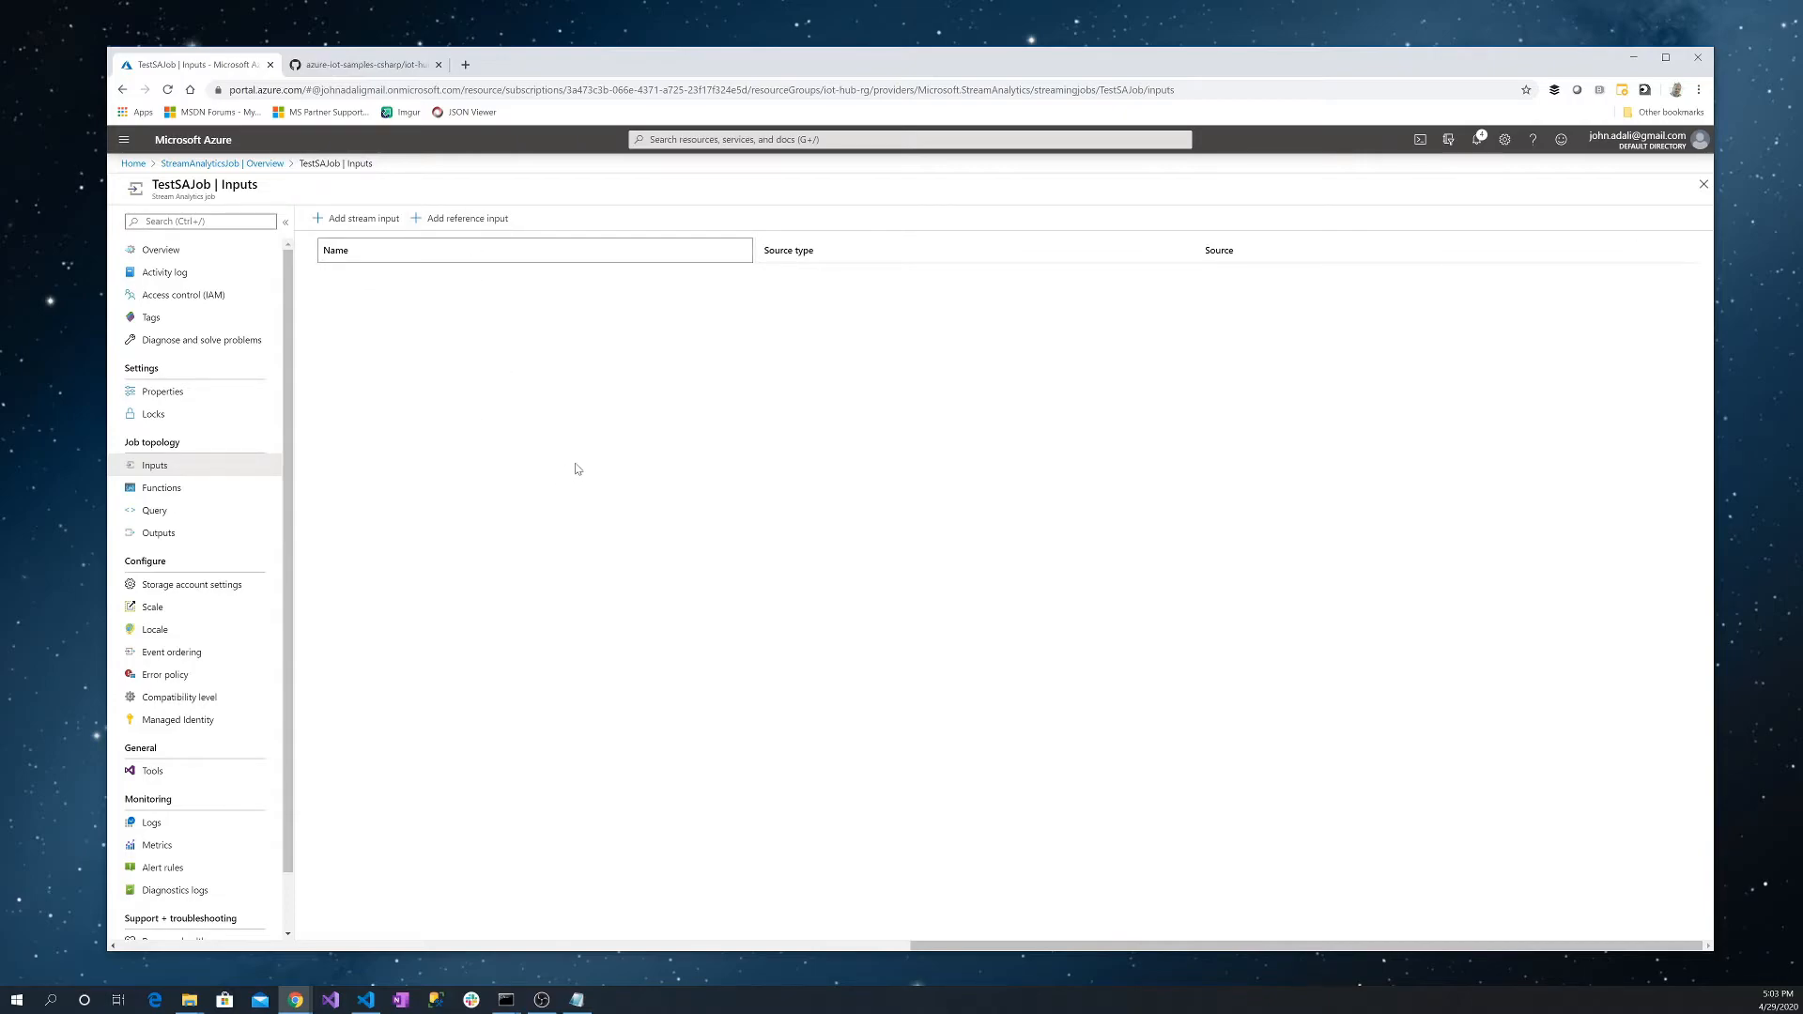
pyautogui.click(460, 218)
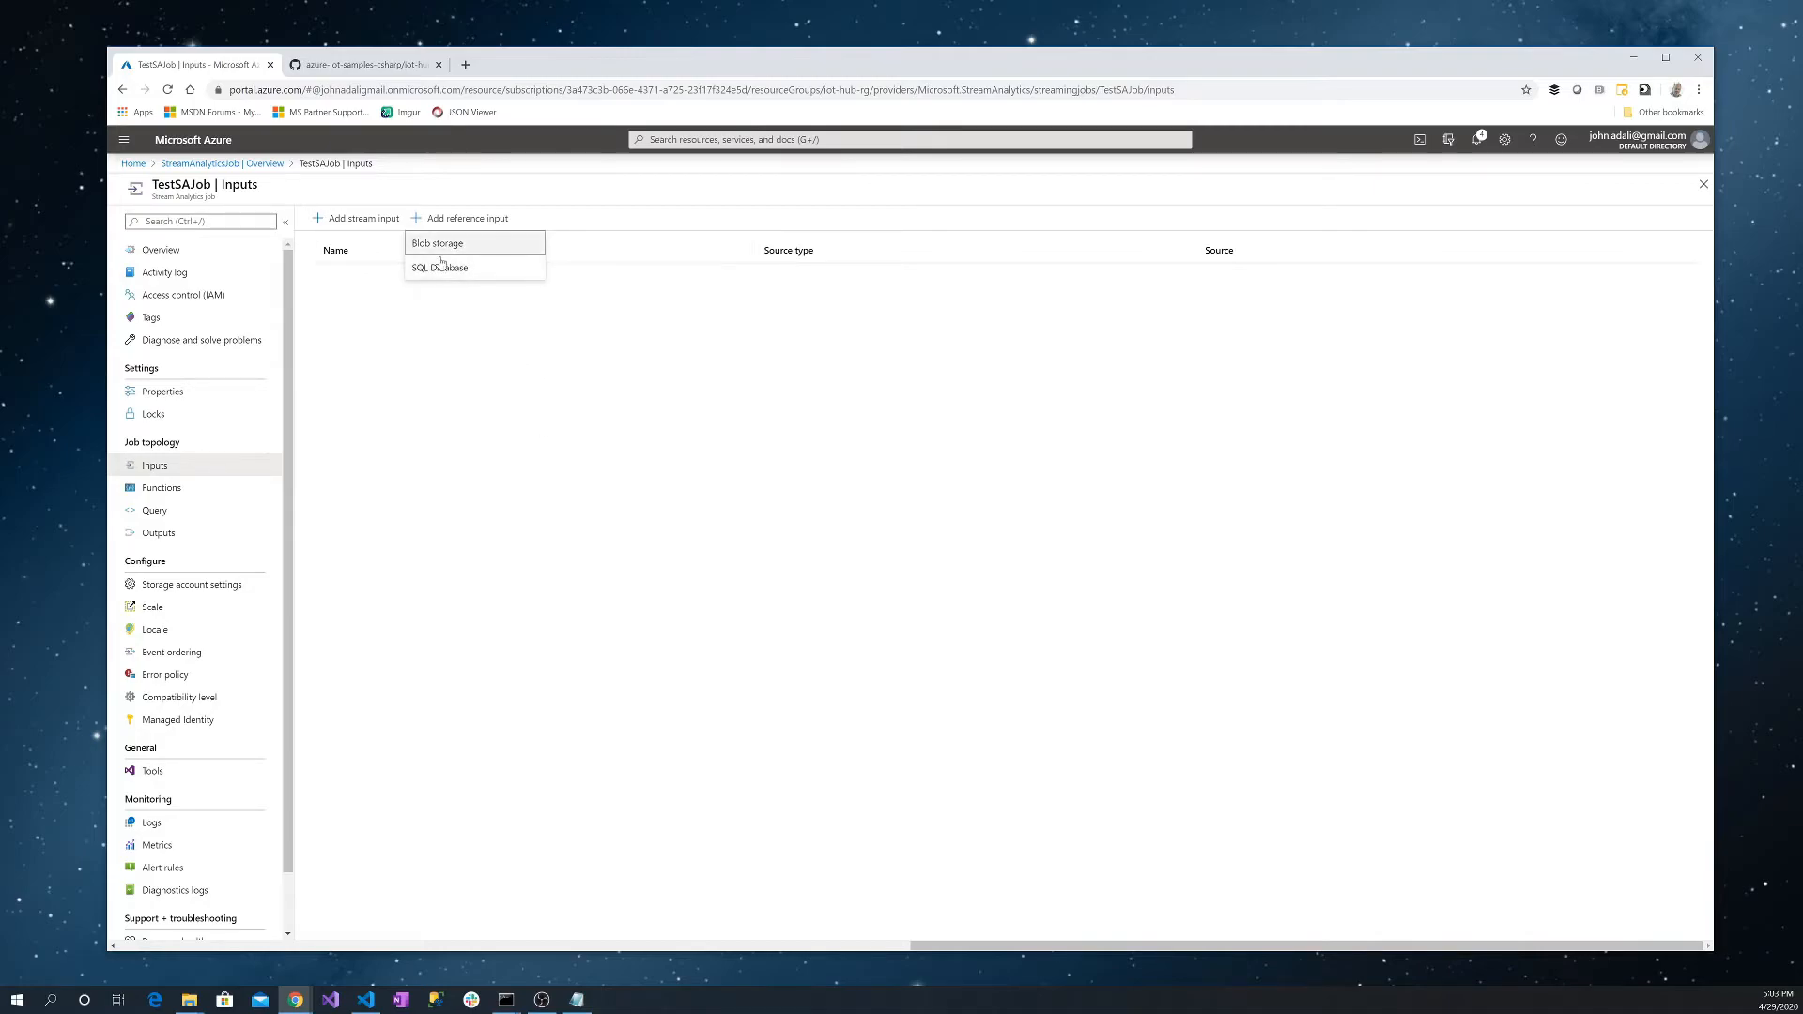
pyautogui.click(533, 317)
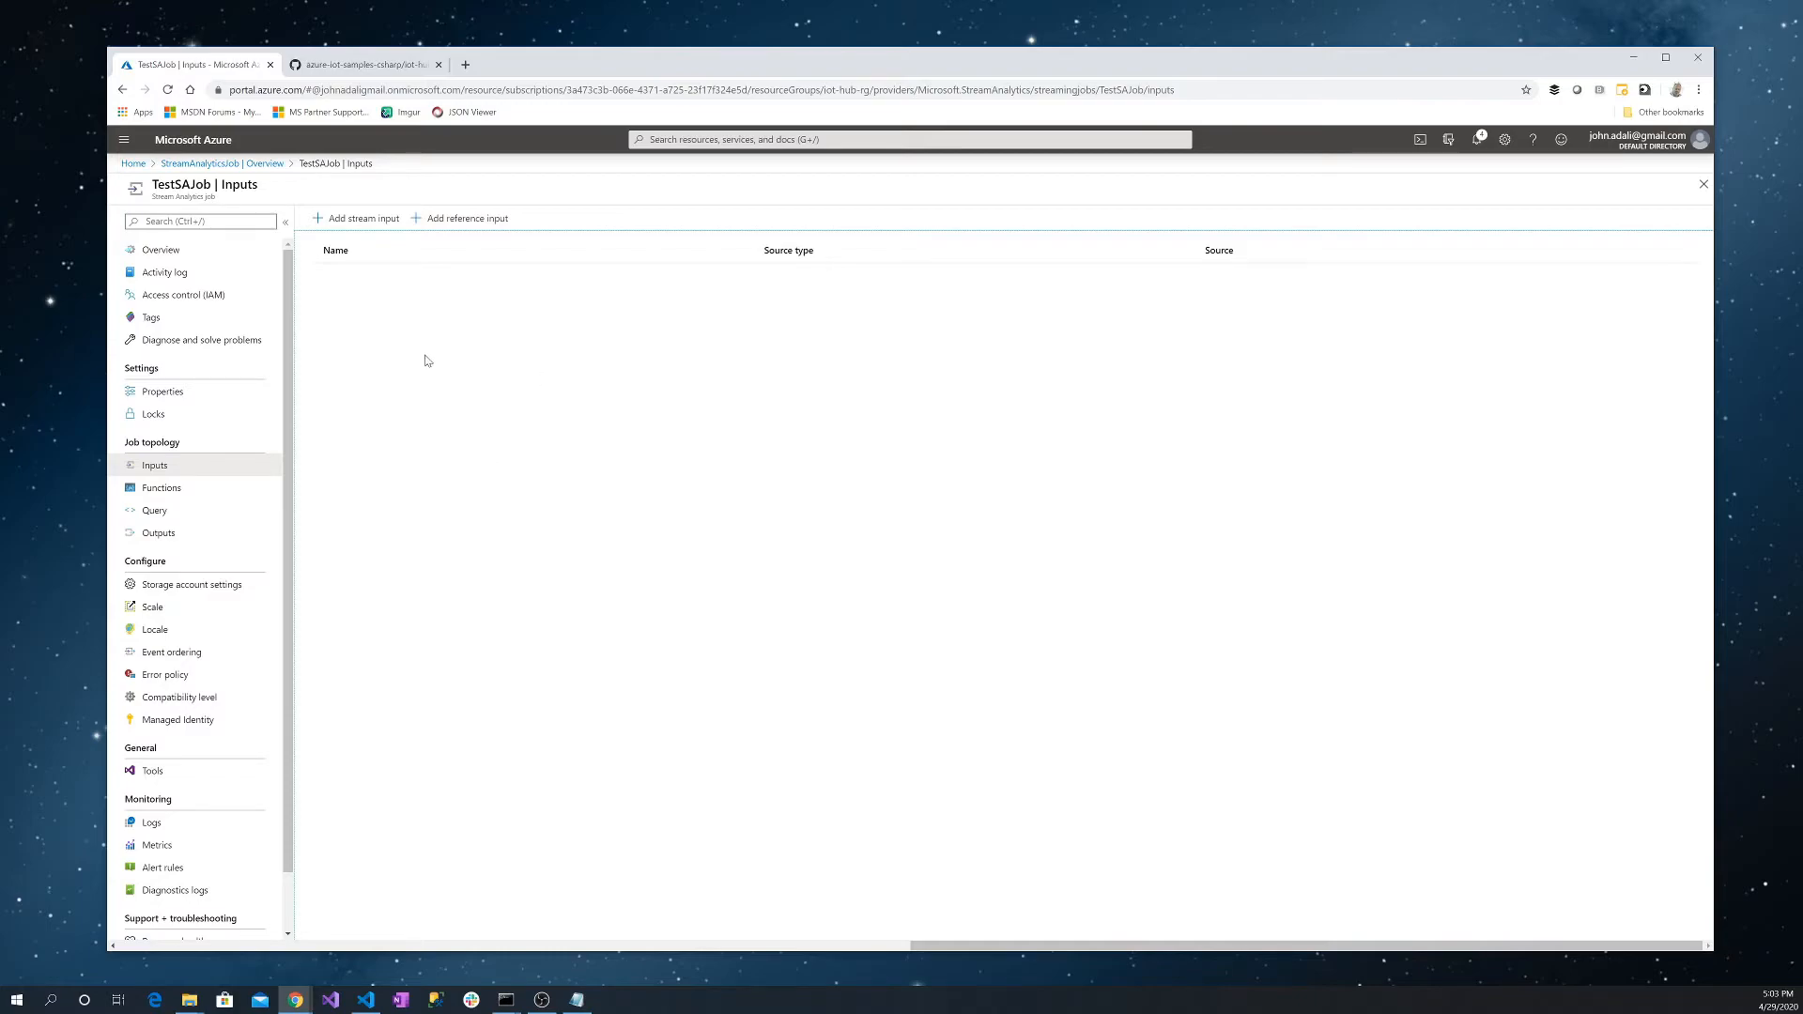
pyautogui.click(354, 220)
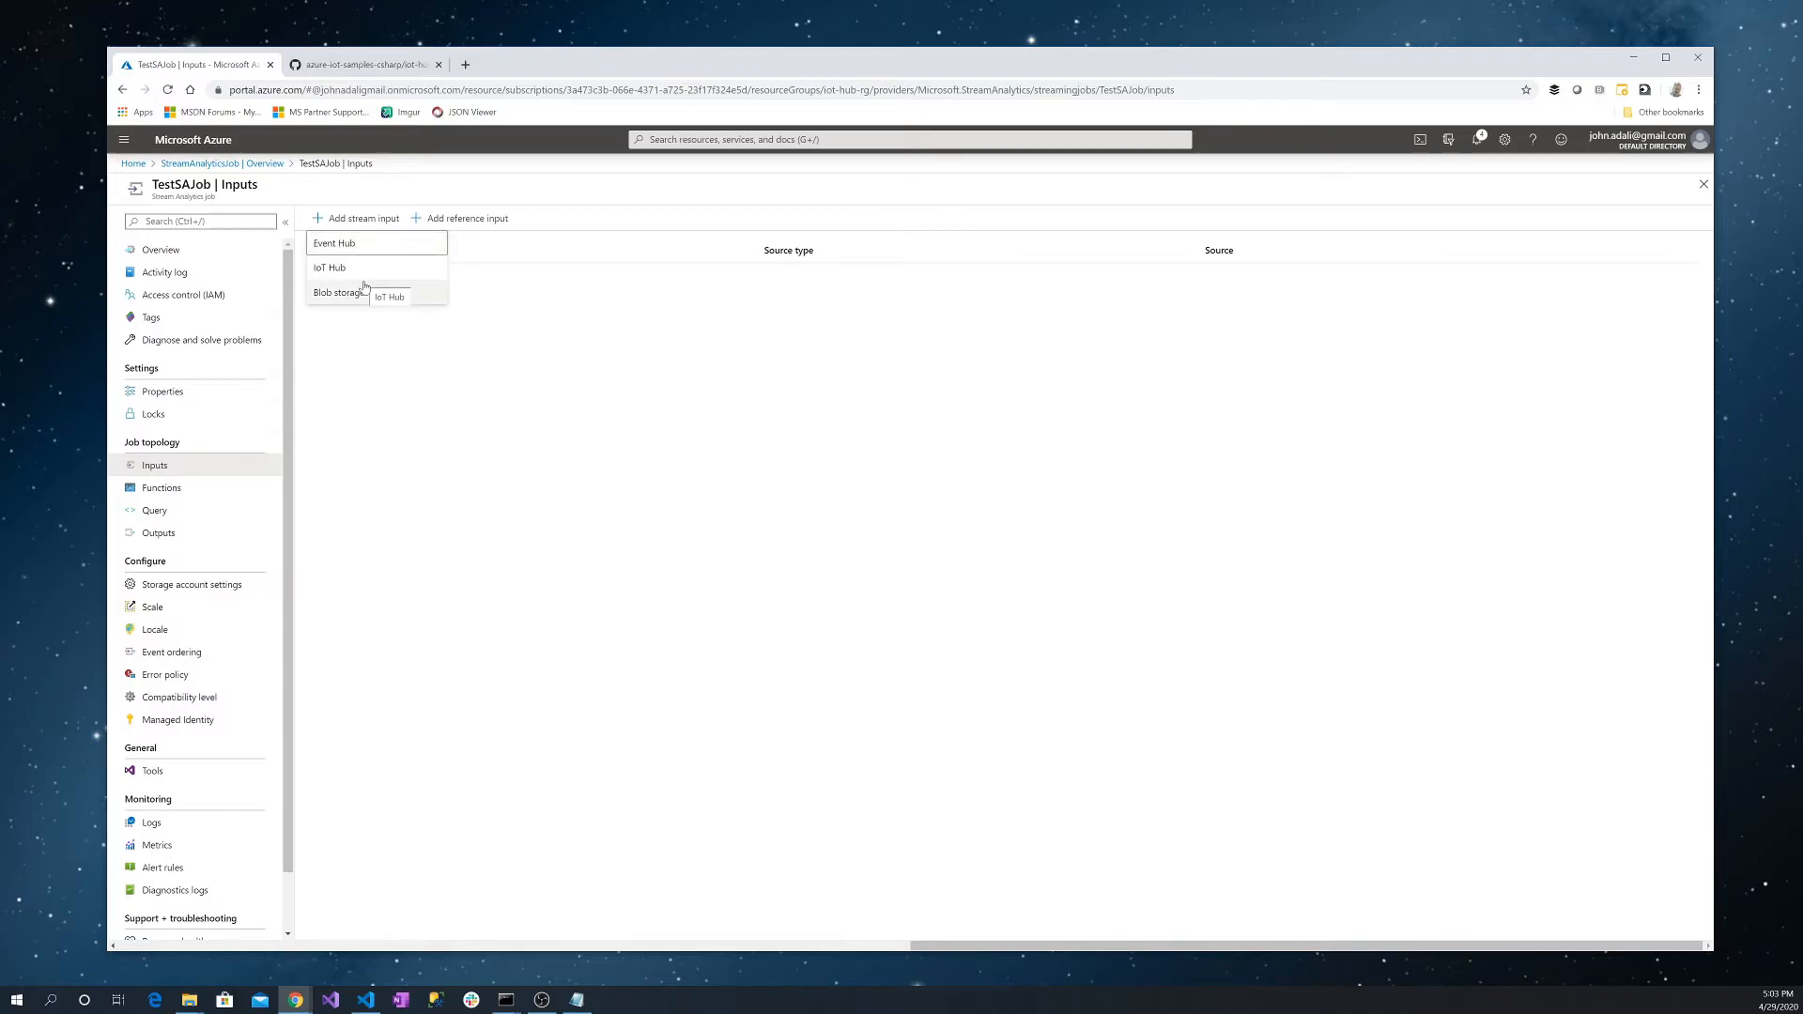
pyautogui.click(319, 273)
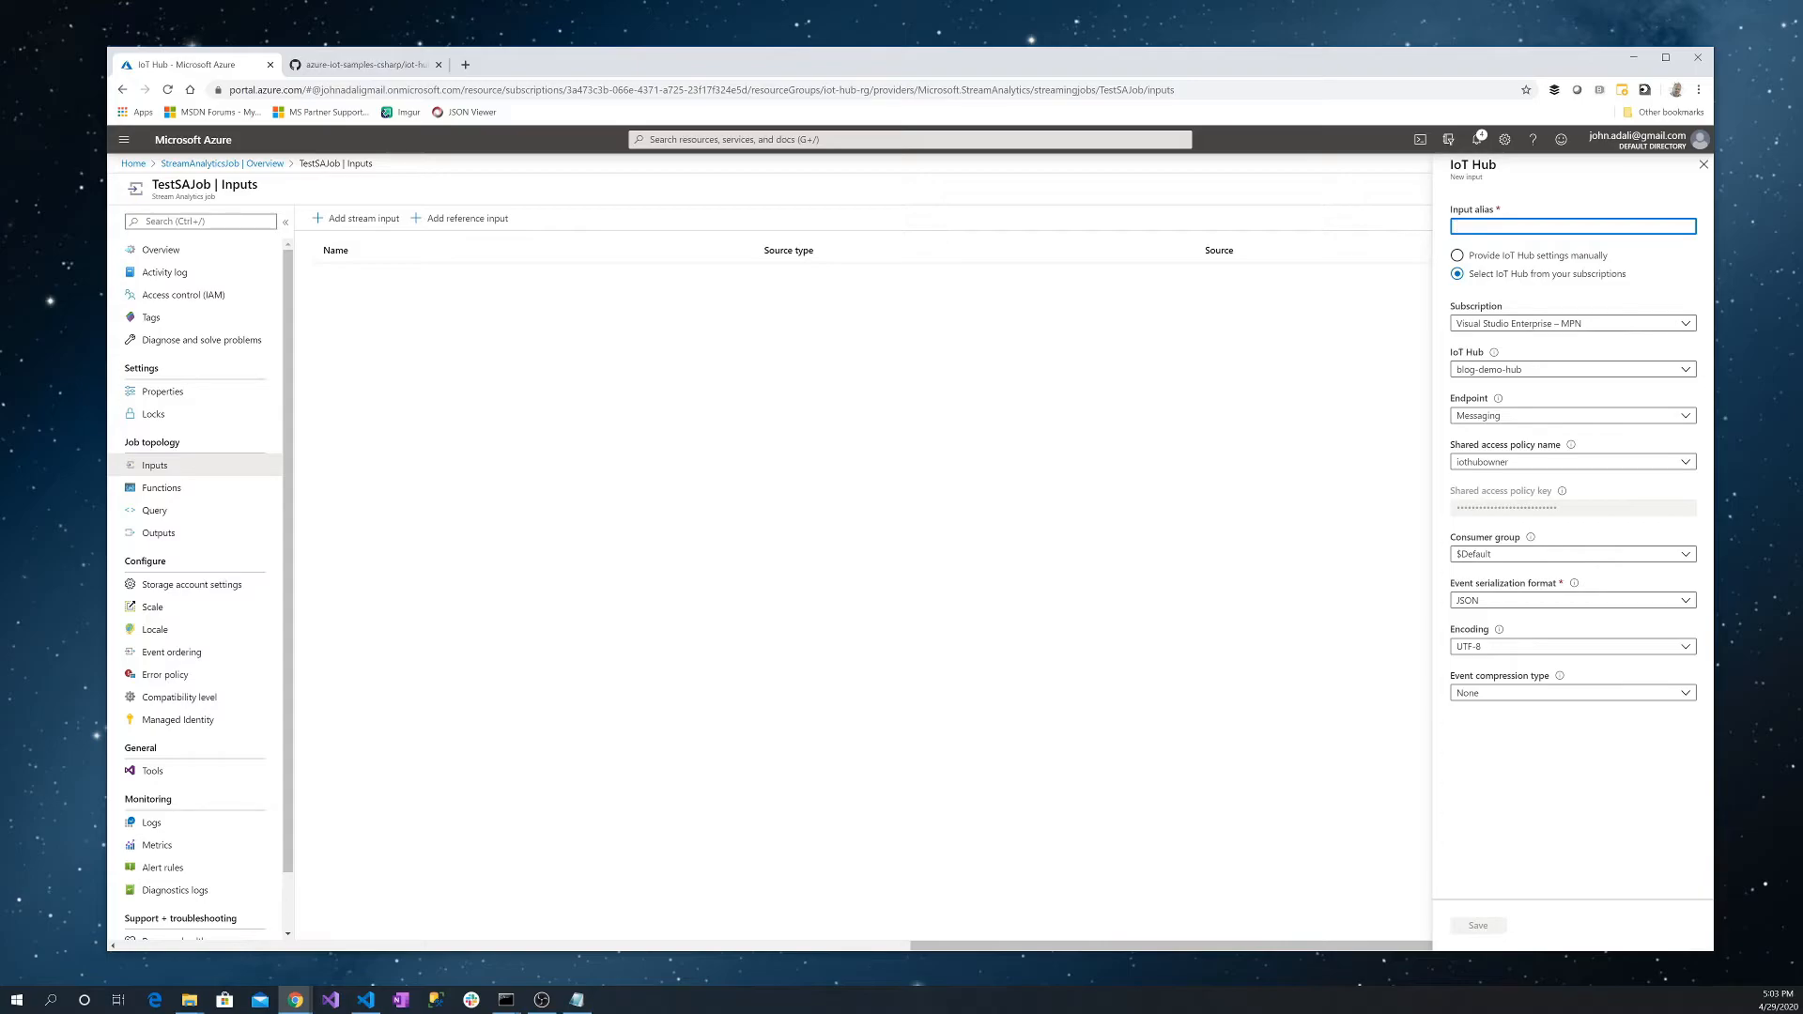
pyautogui.write('TestIoTHubInput')
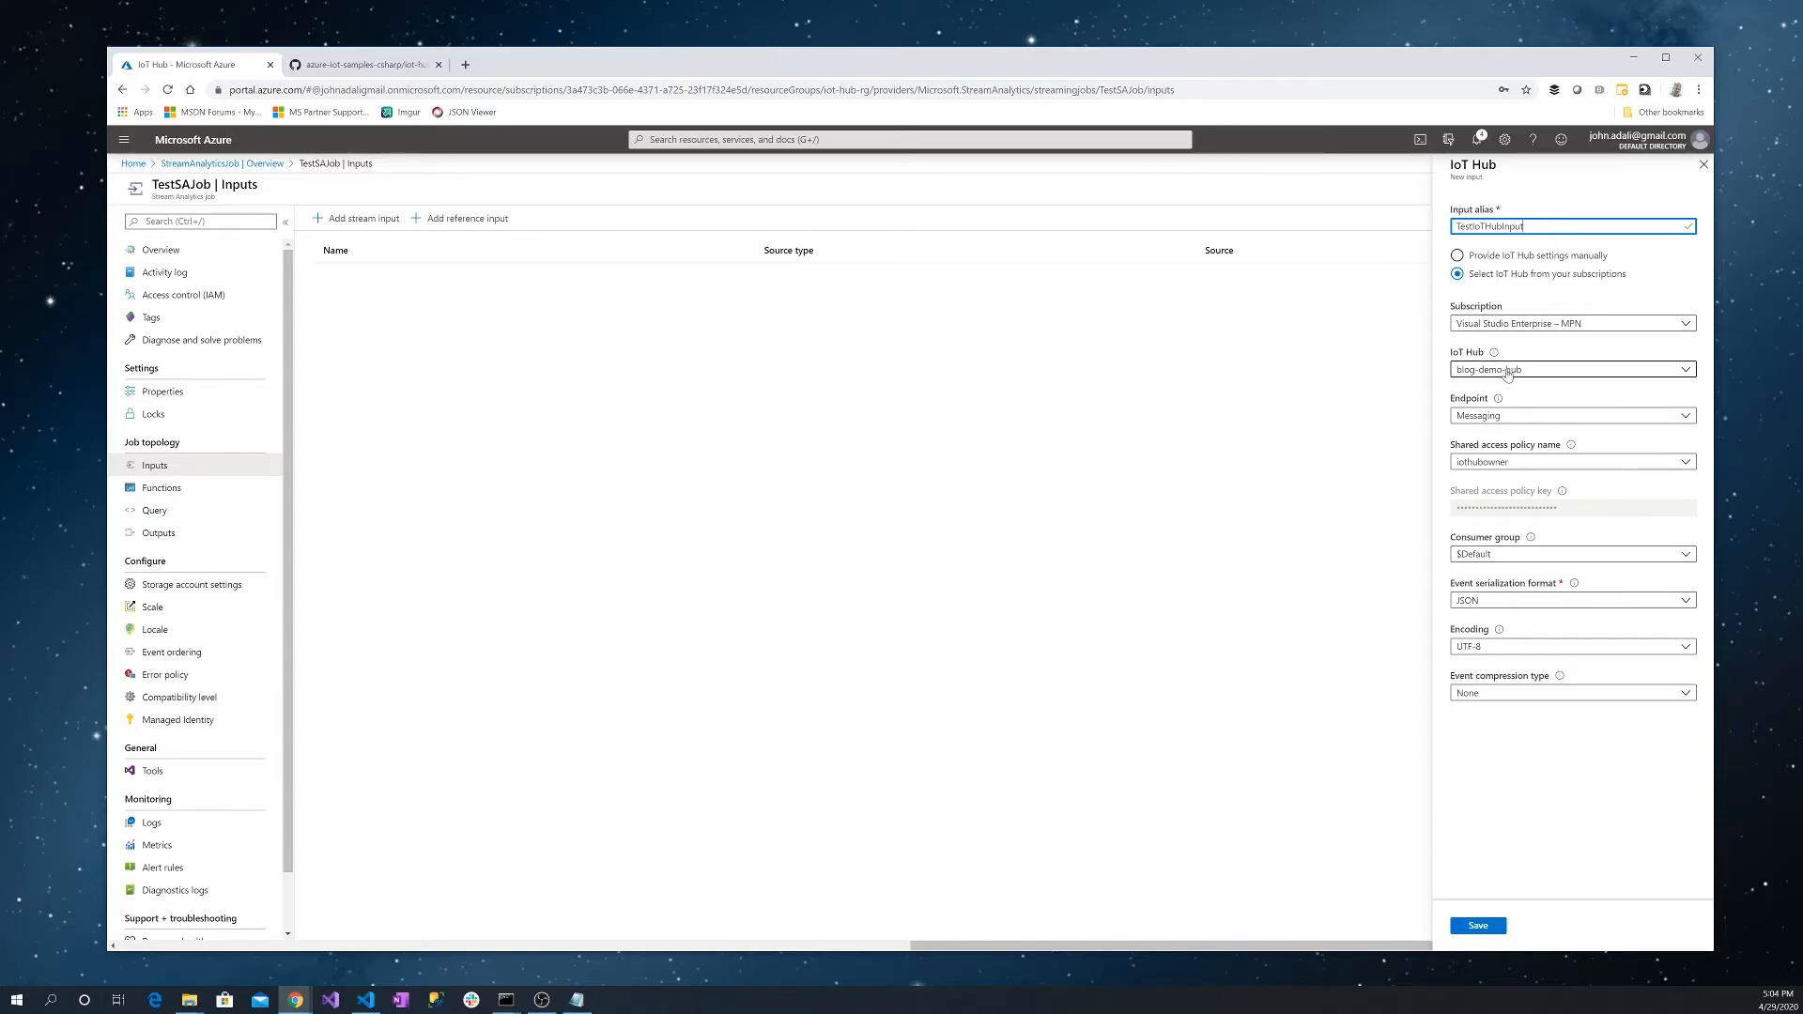
# - Point the stream input at the blog-demo-hub IoT hub, with the Messaging endpoint and the iothubowner shared access policy
pyautogui.click(1687, 372)
pyautogui.click(1687, 372)
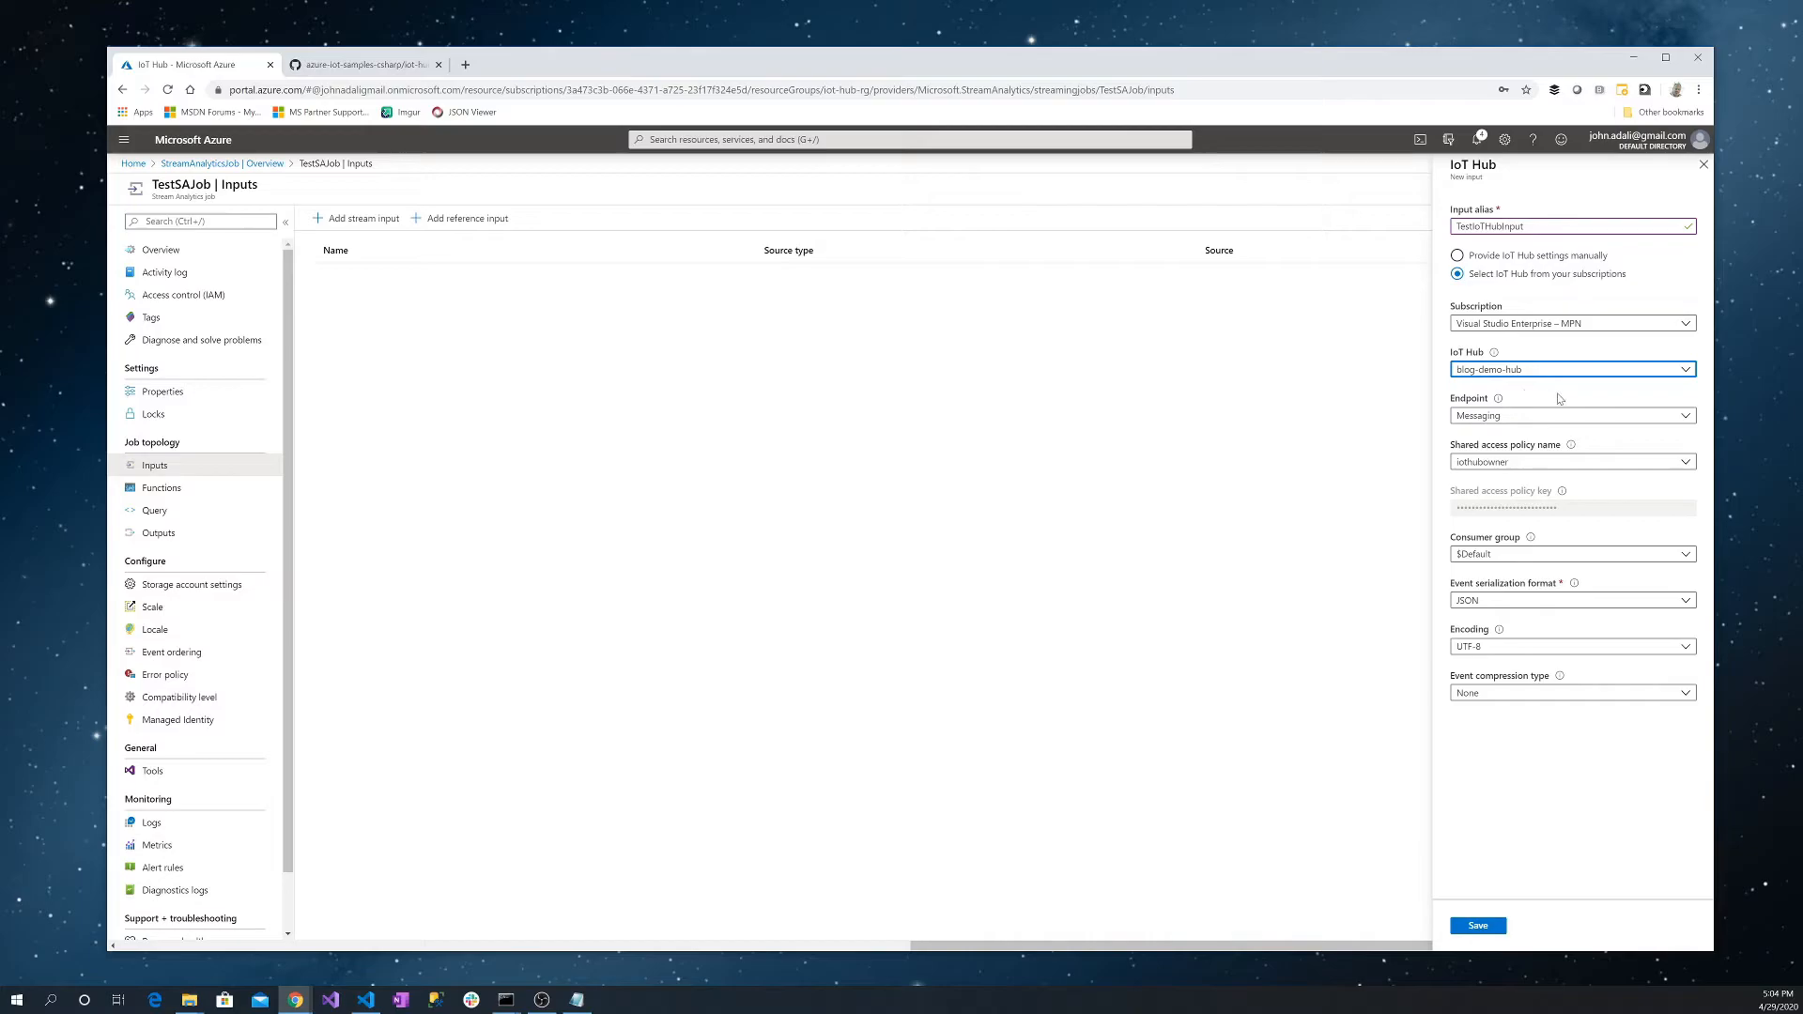
pyautogui.click(1691, 419)
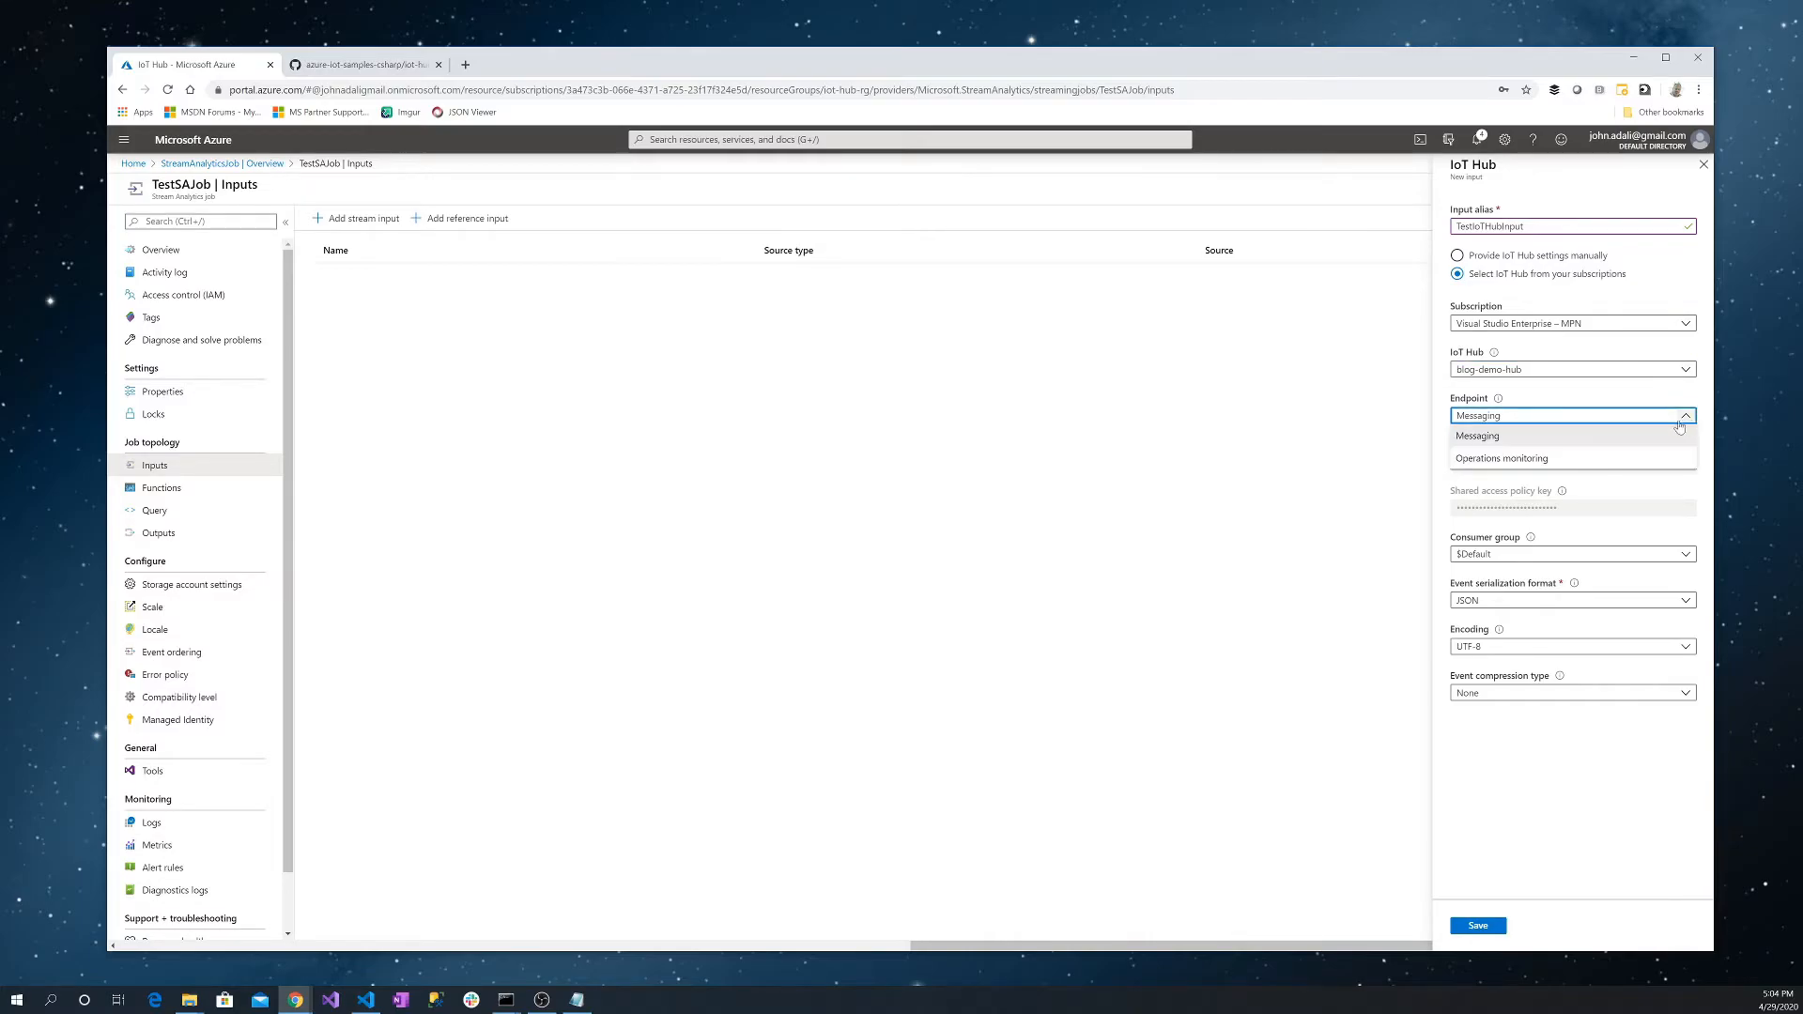
pyautogui.click(1522, 416)
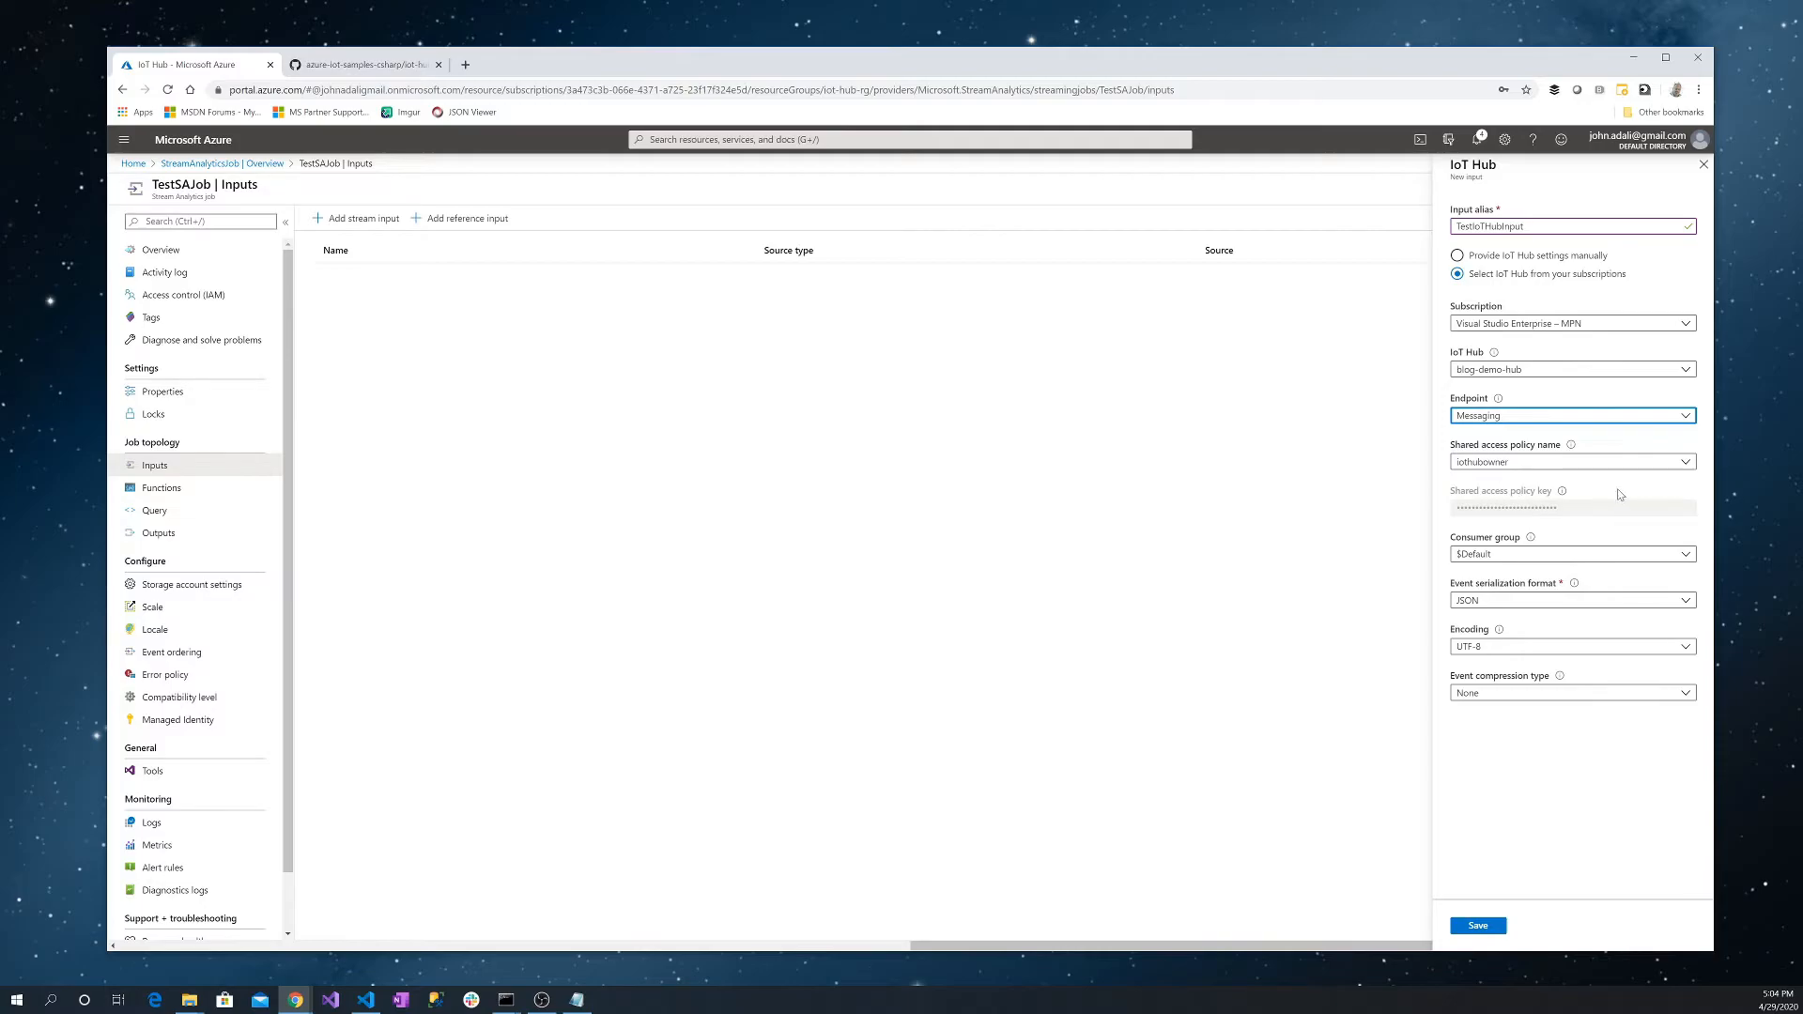
pyautogui.click(1564, 462)
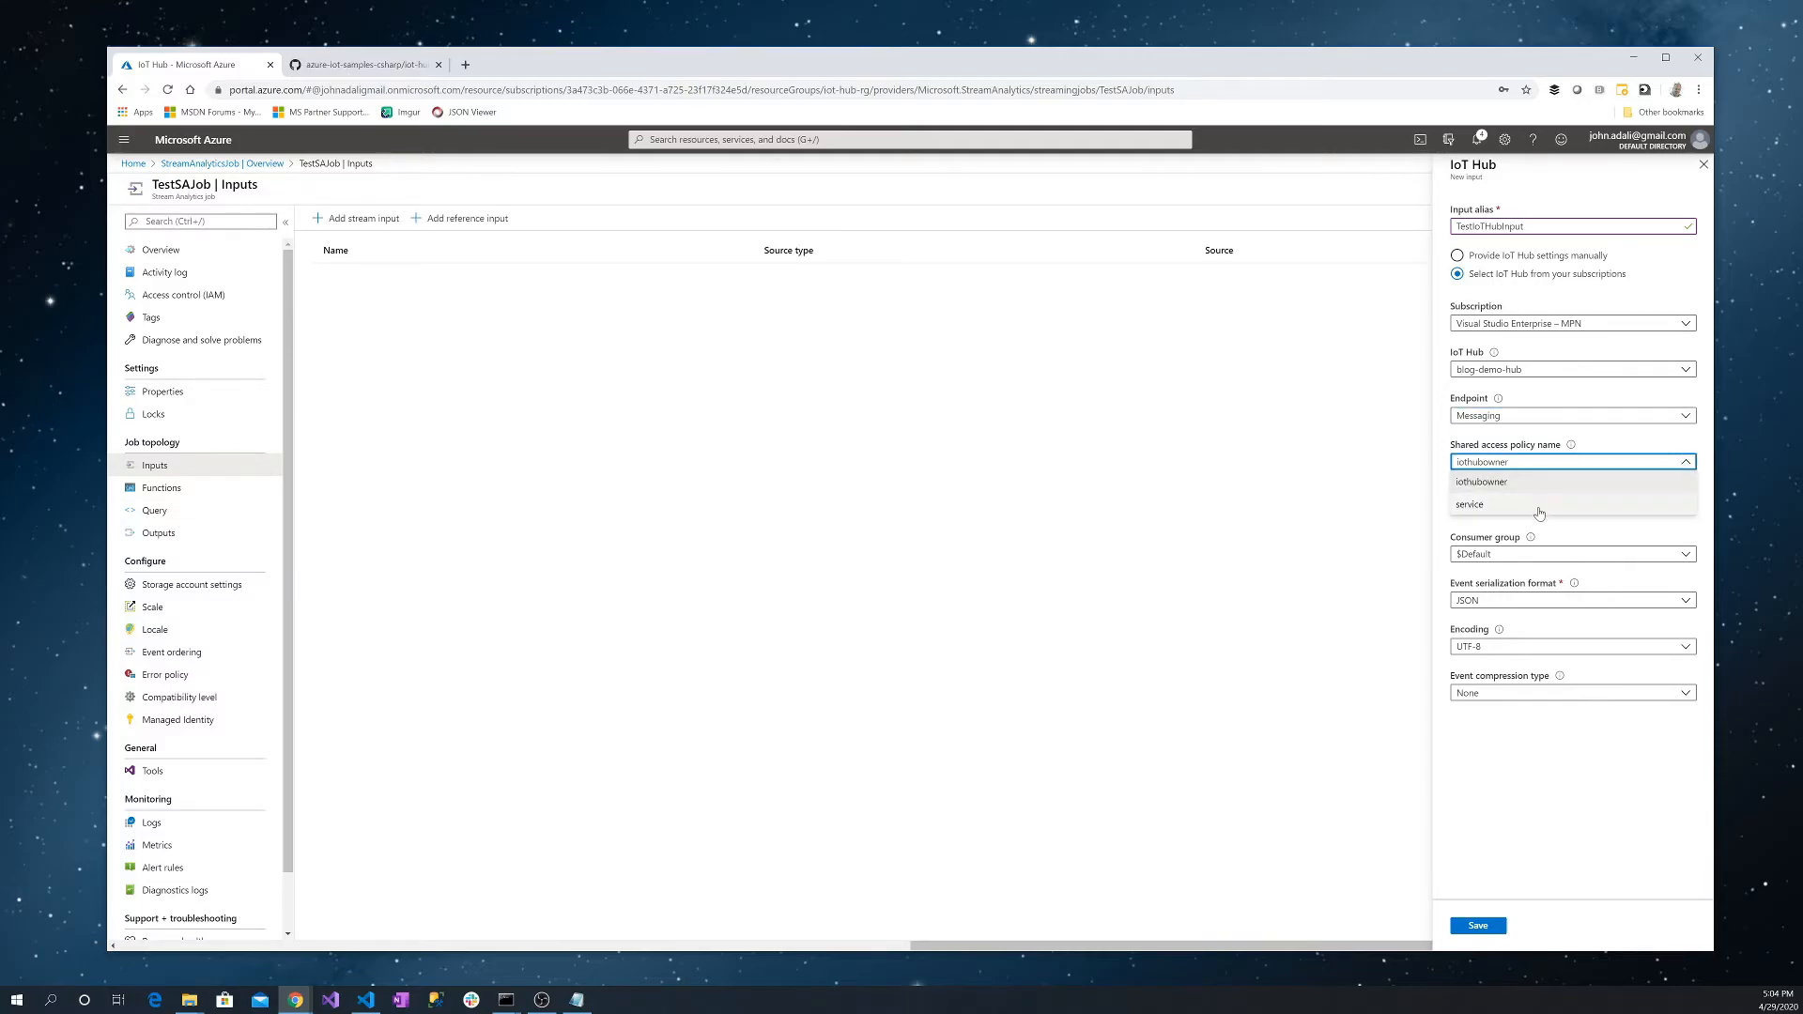
pyautogui.click(1482, 479)
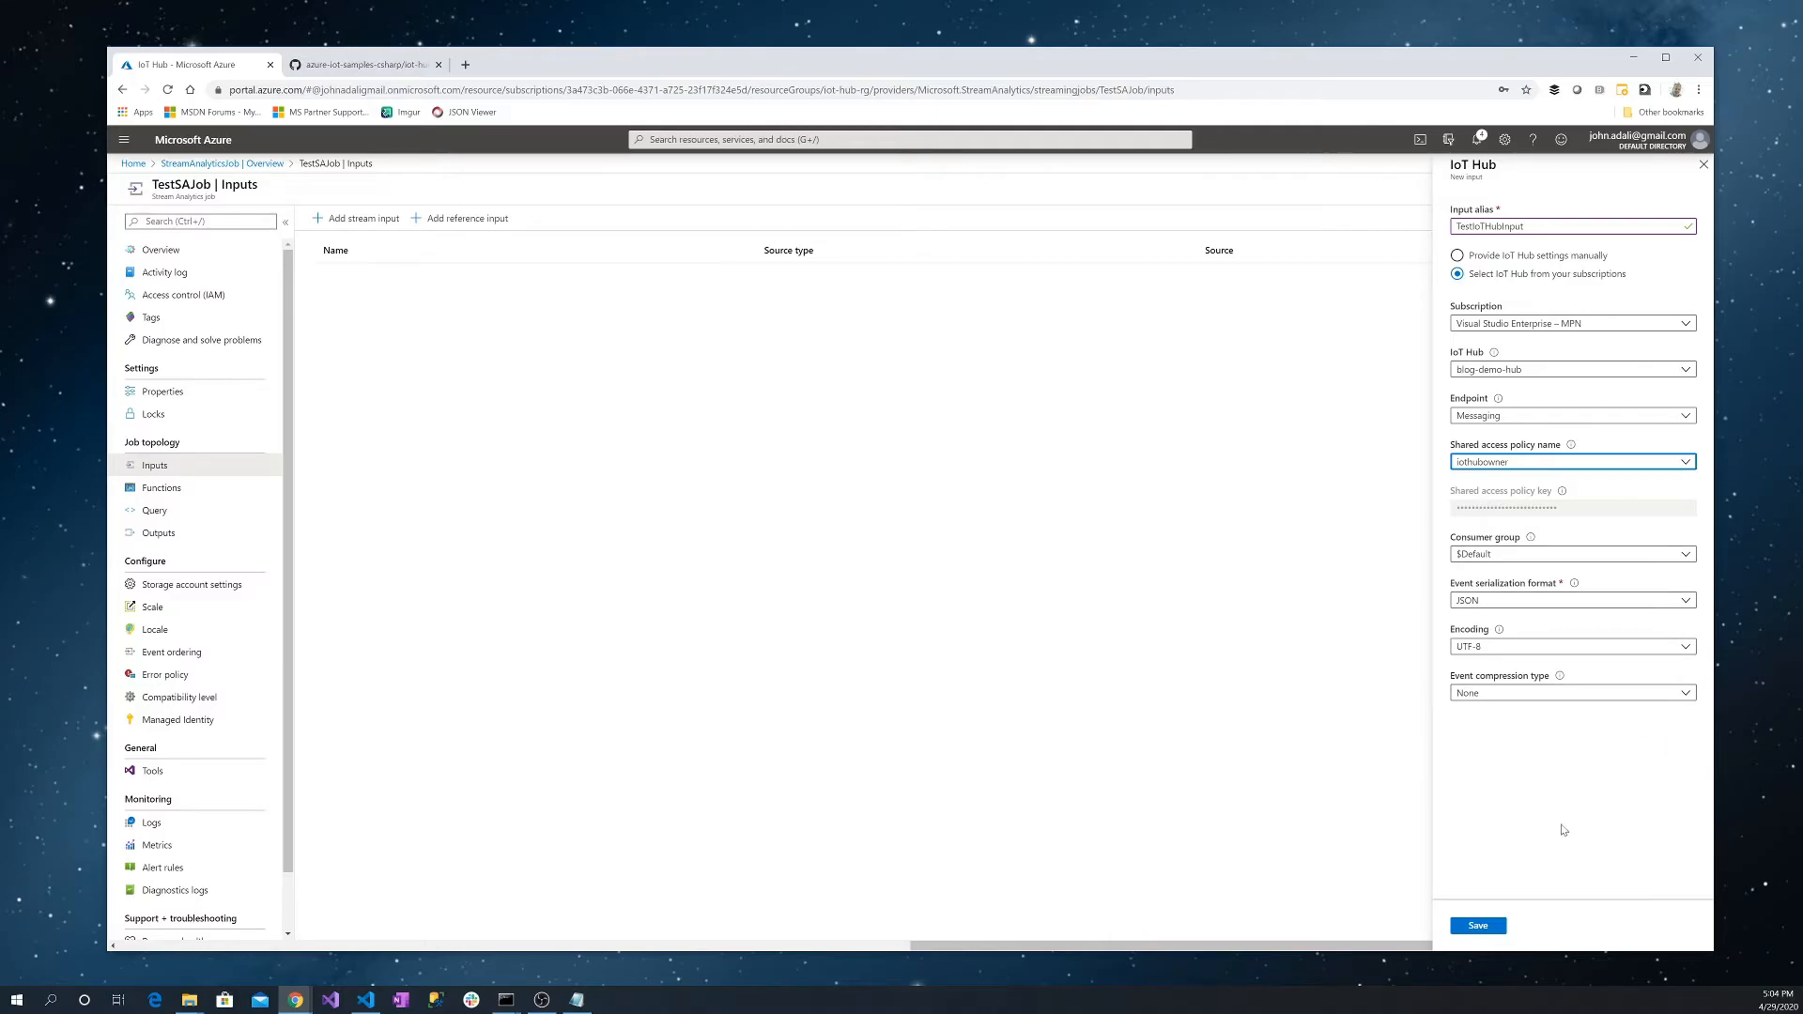
# - Save the IoT Hub input, dismiss the notifications, and review the saved TestIoTHubInput details
pyautogui.click(1484, 930)
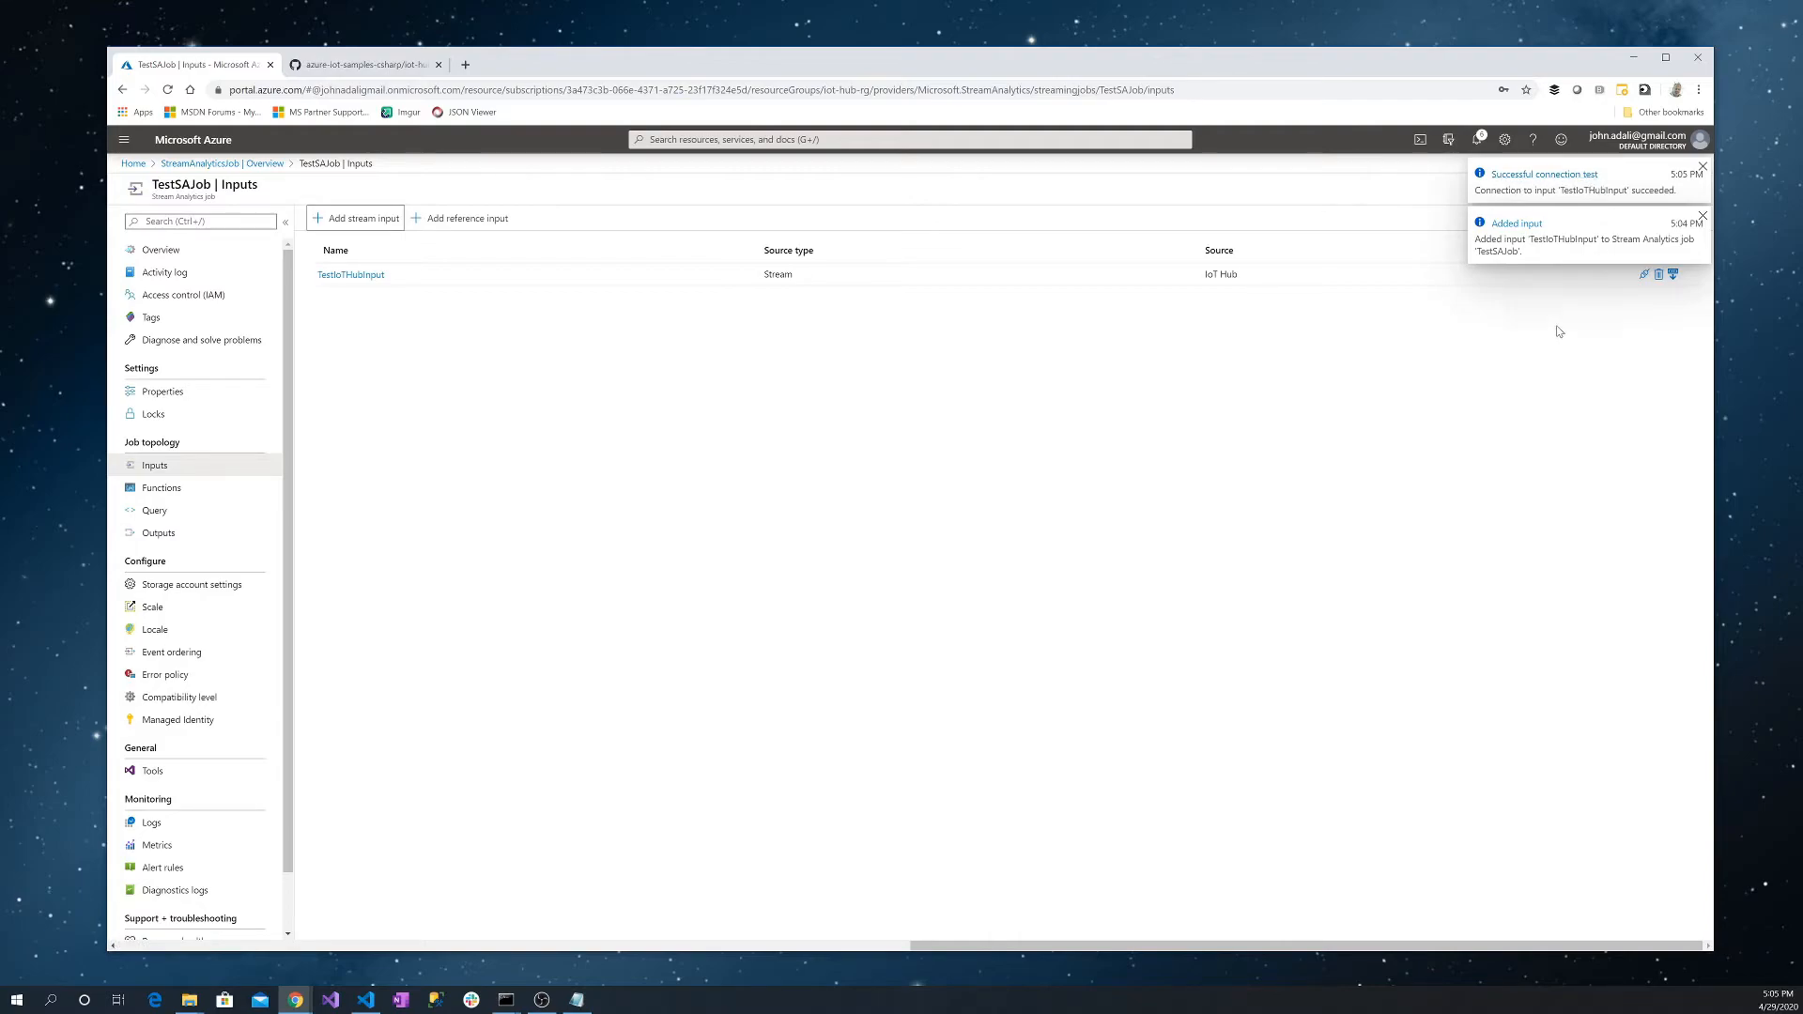
pyautogui.click(1703, 217)
pyautogui.click(1703, 167)
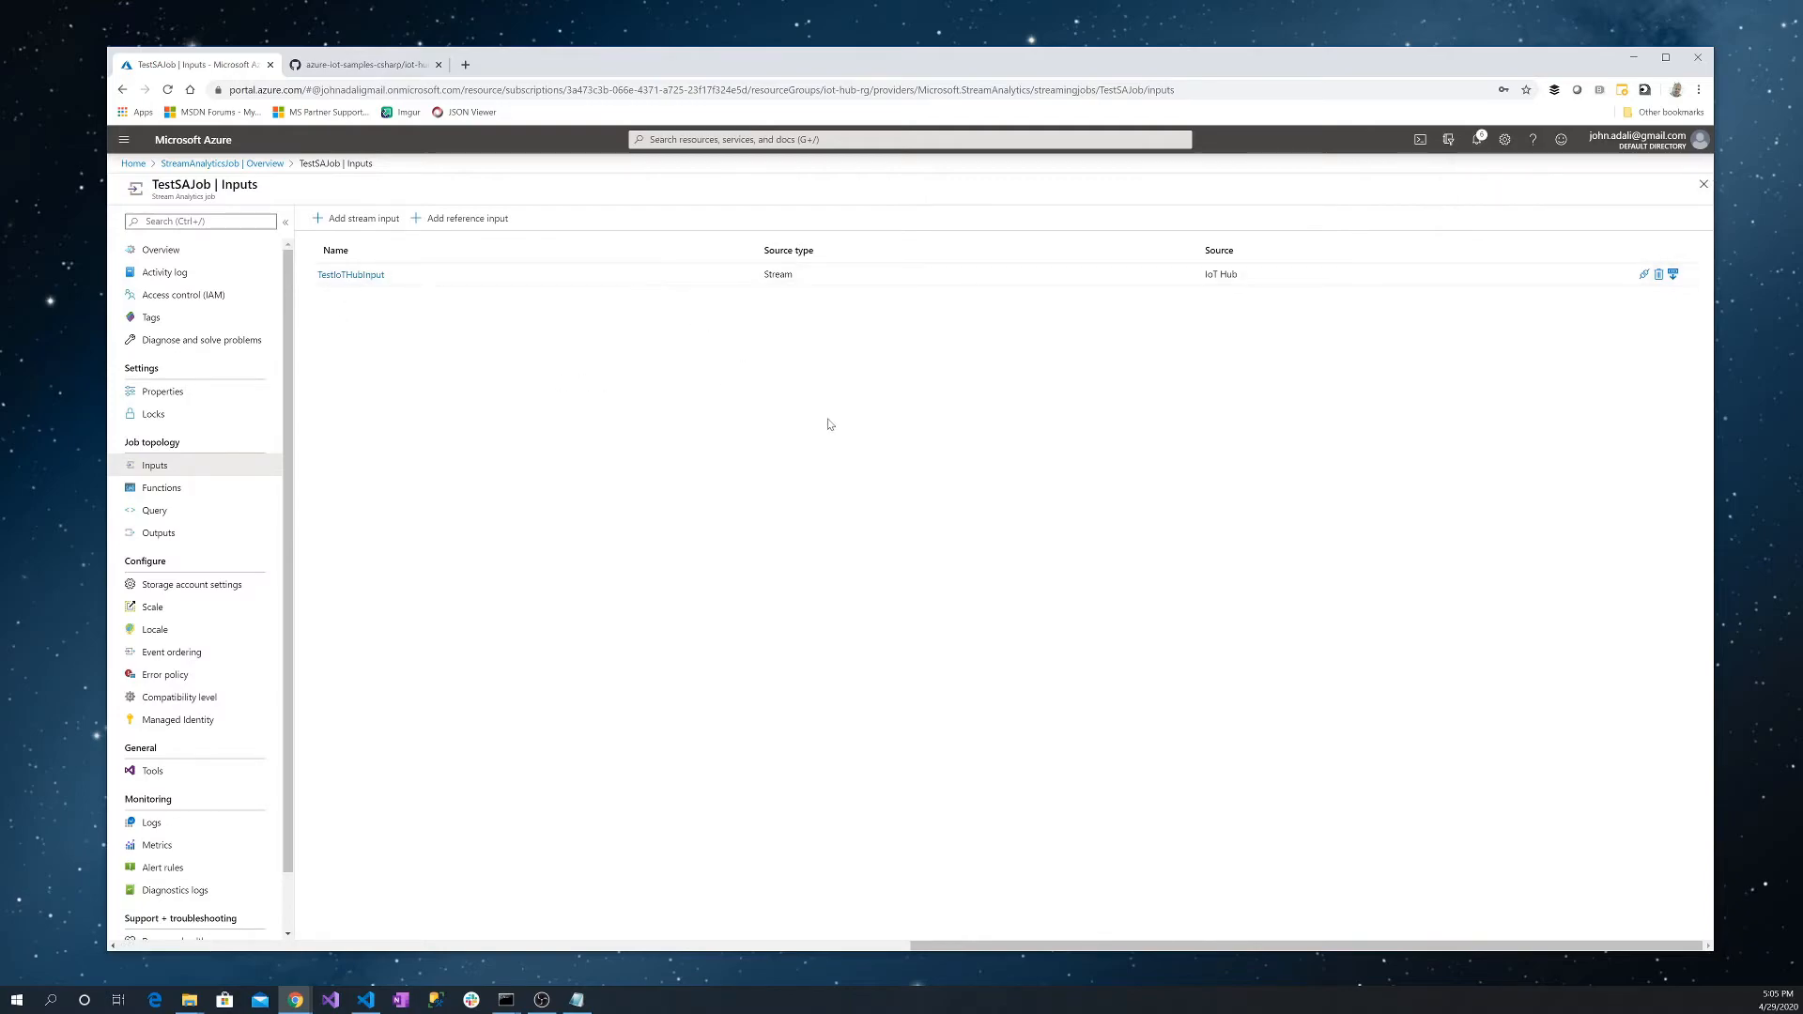
pyautogui.click(358, 278)
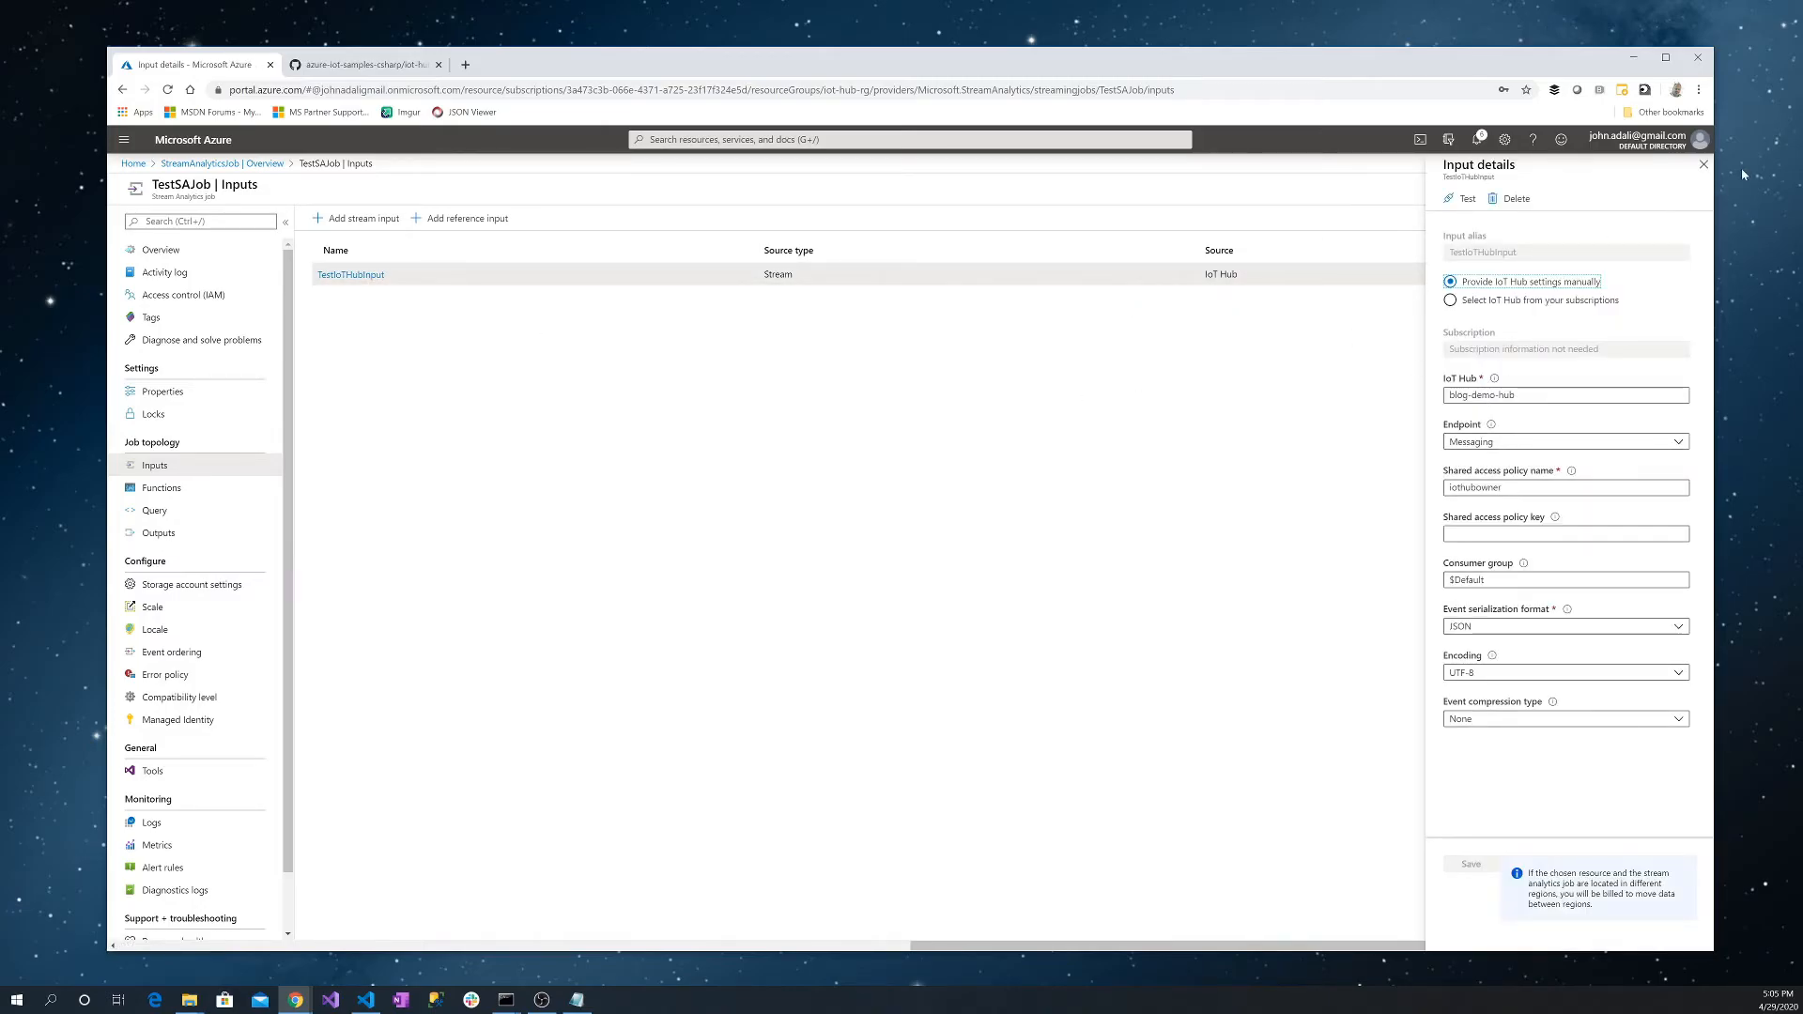
pyautogui.click(1703, 165)
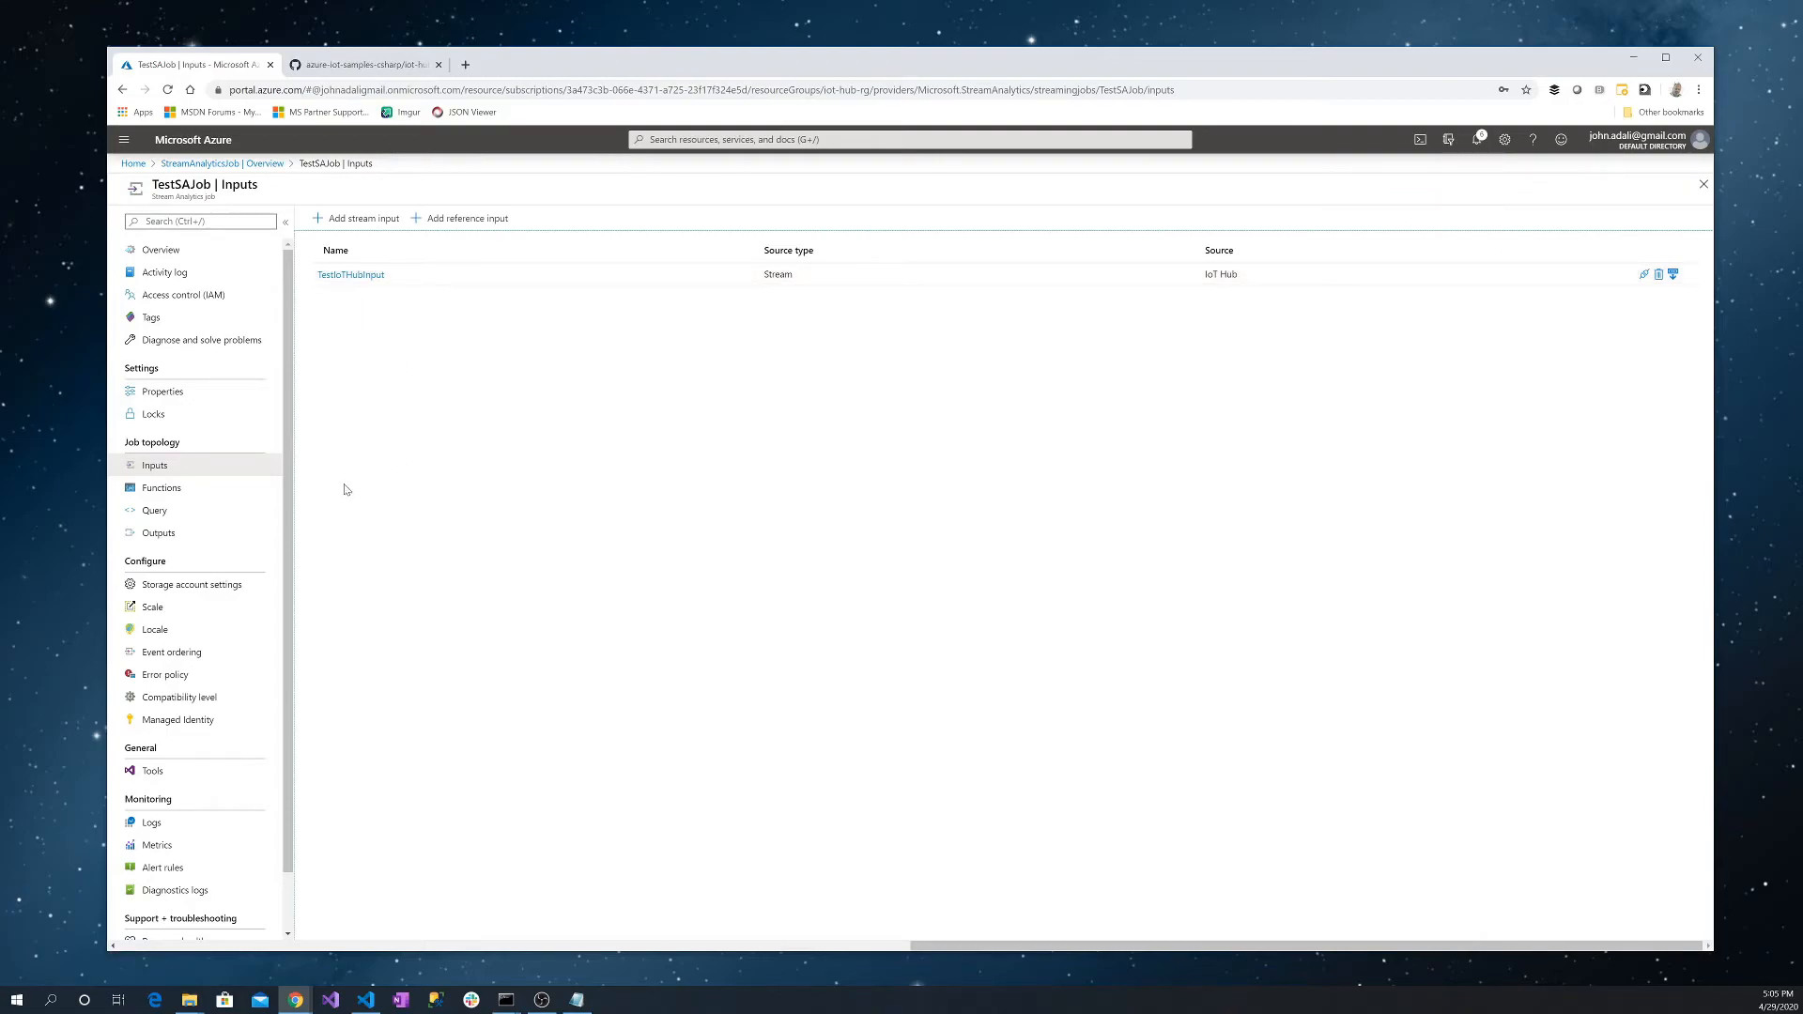
# - Start a new Cosmos DB output for the job and give it the alias TestCosmosDBOutput
pyautogui.click(157, 535)
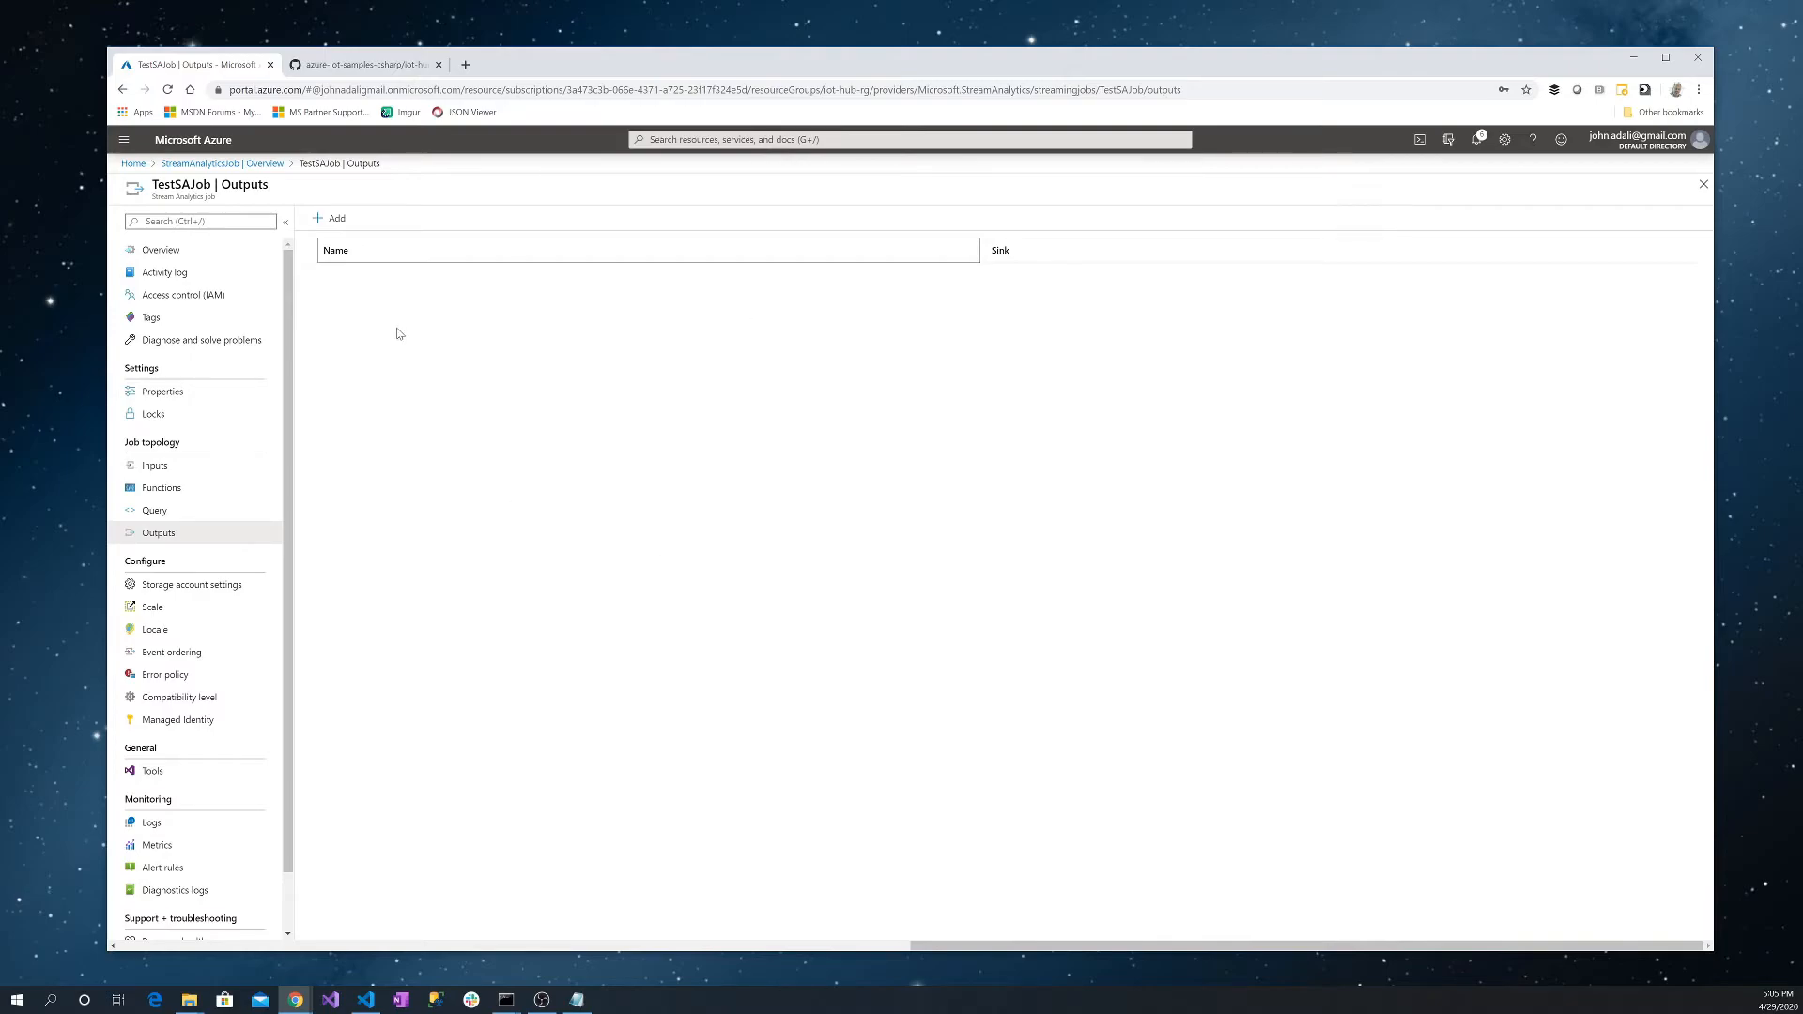
pyautogui.click(332, 220)
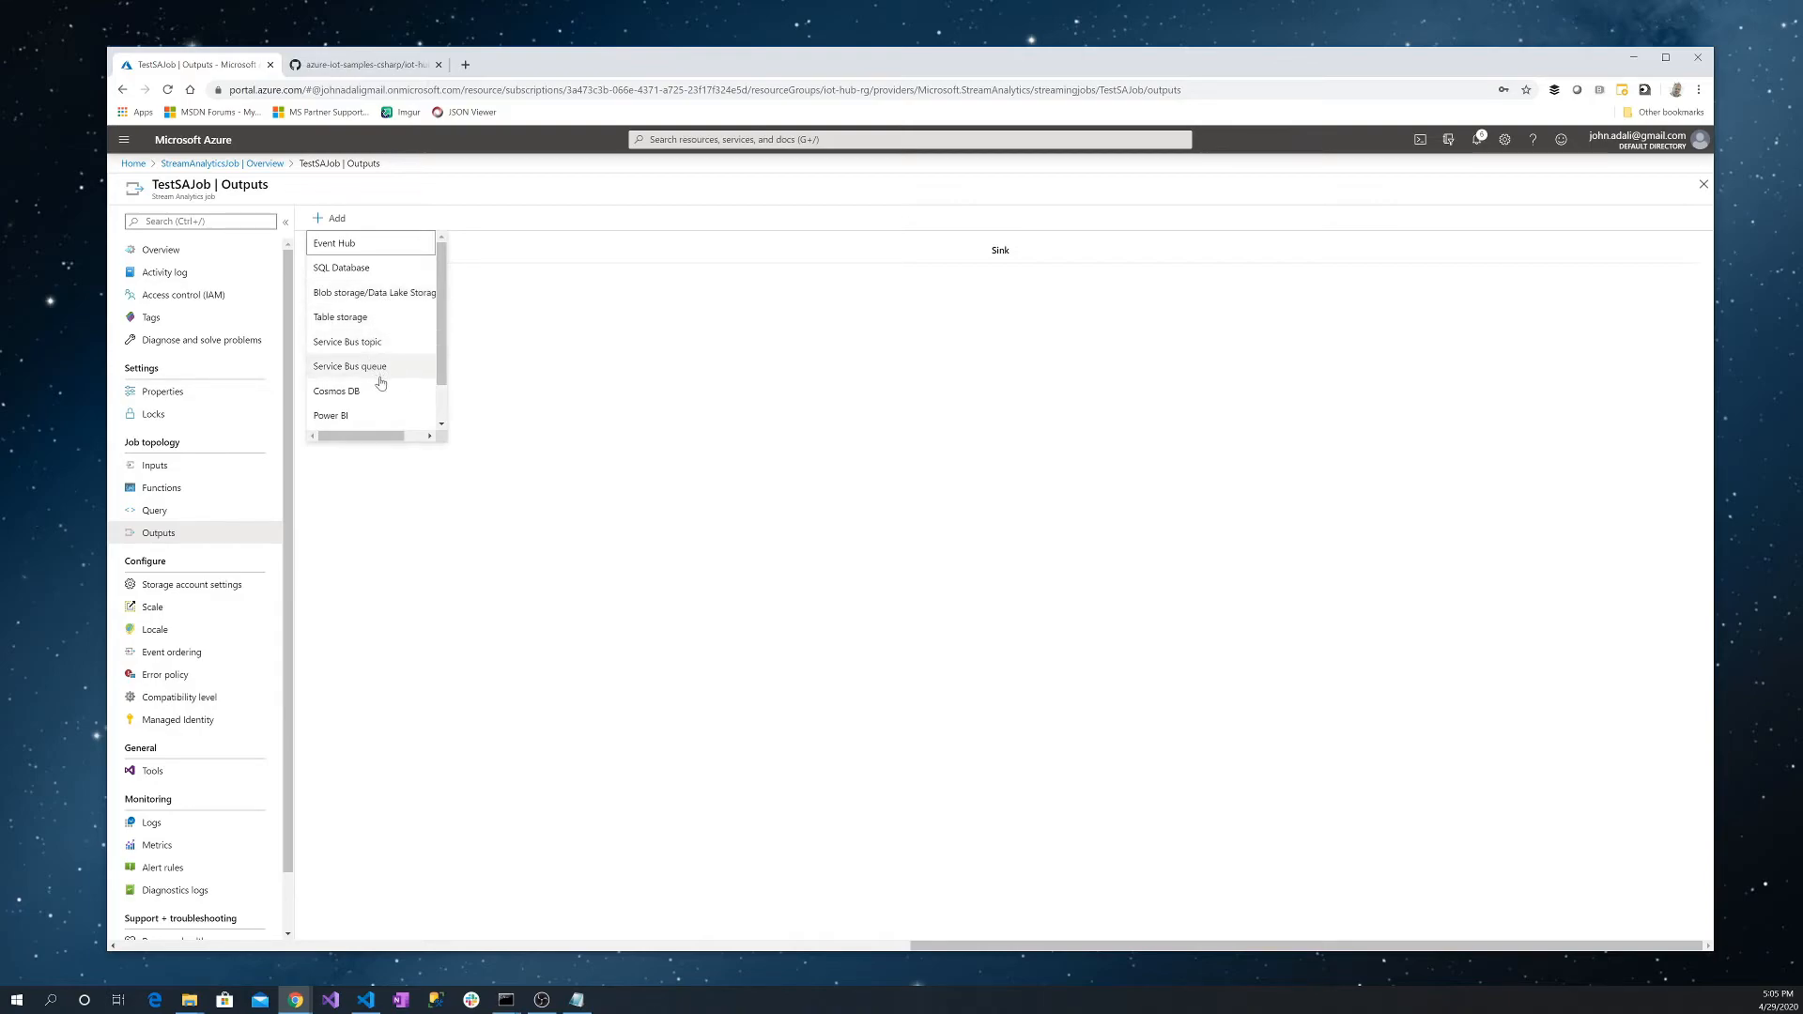
pyautogui.scroll(-2, 374, 364)
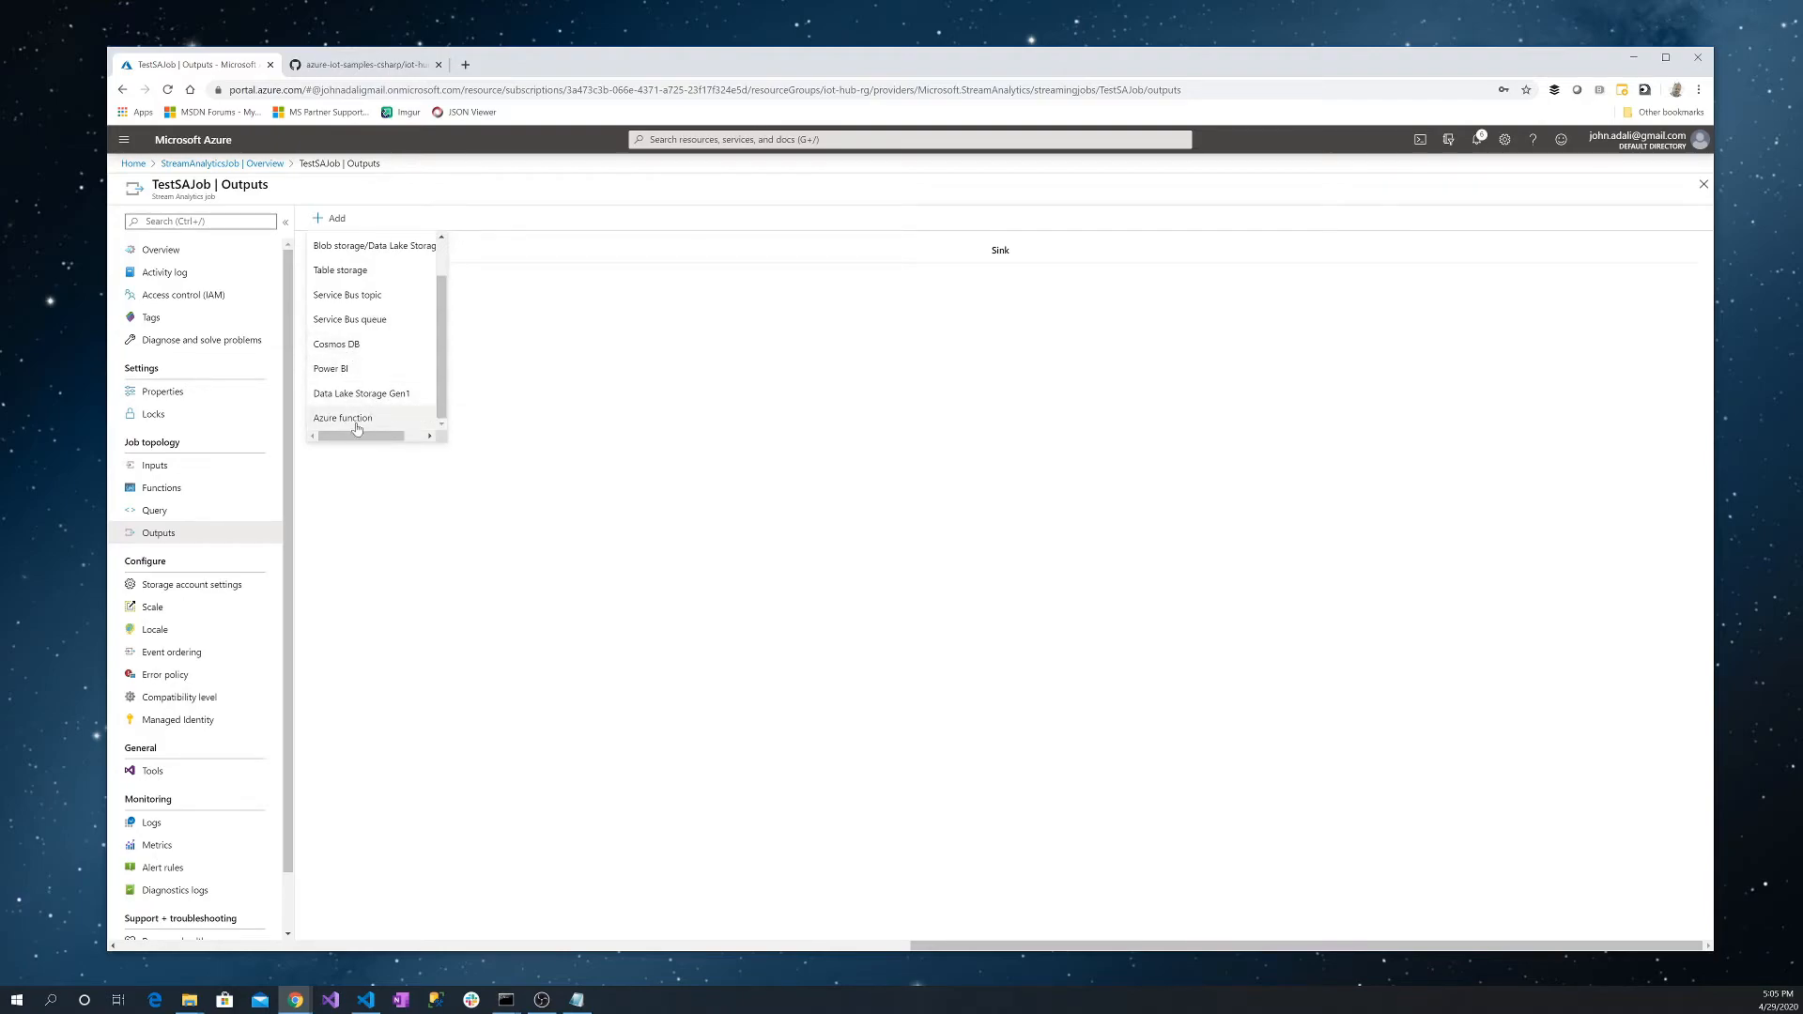
pyautogui.click(338, 345)
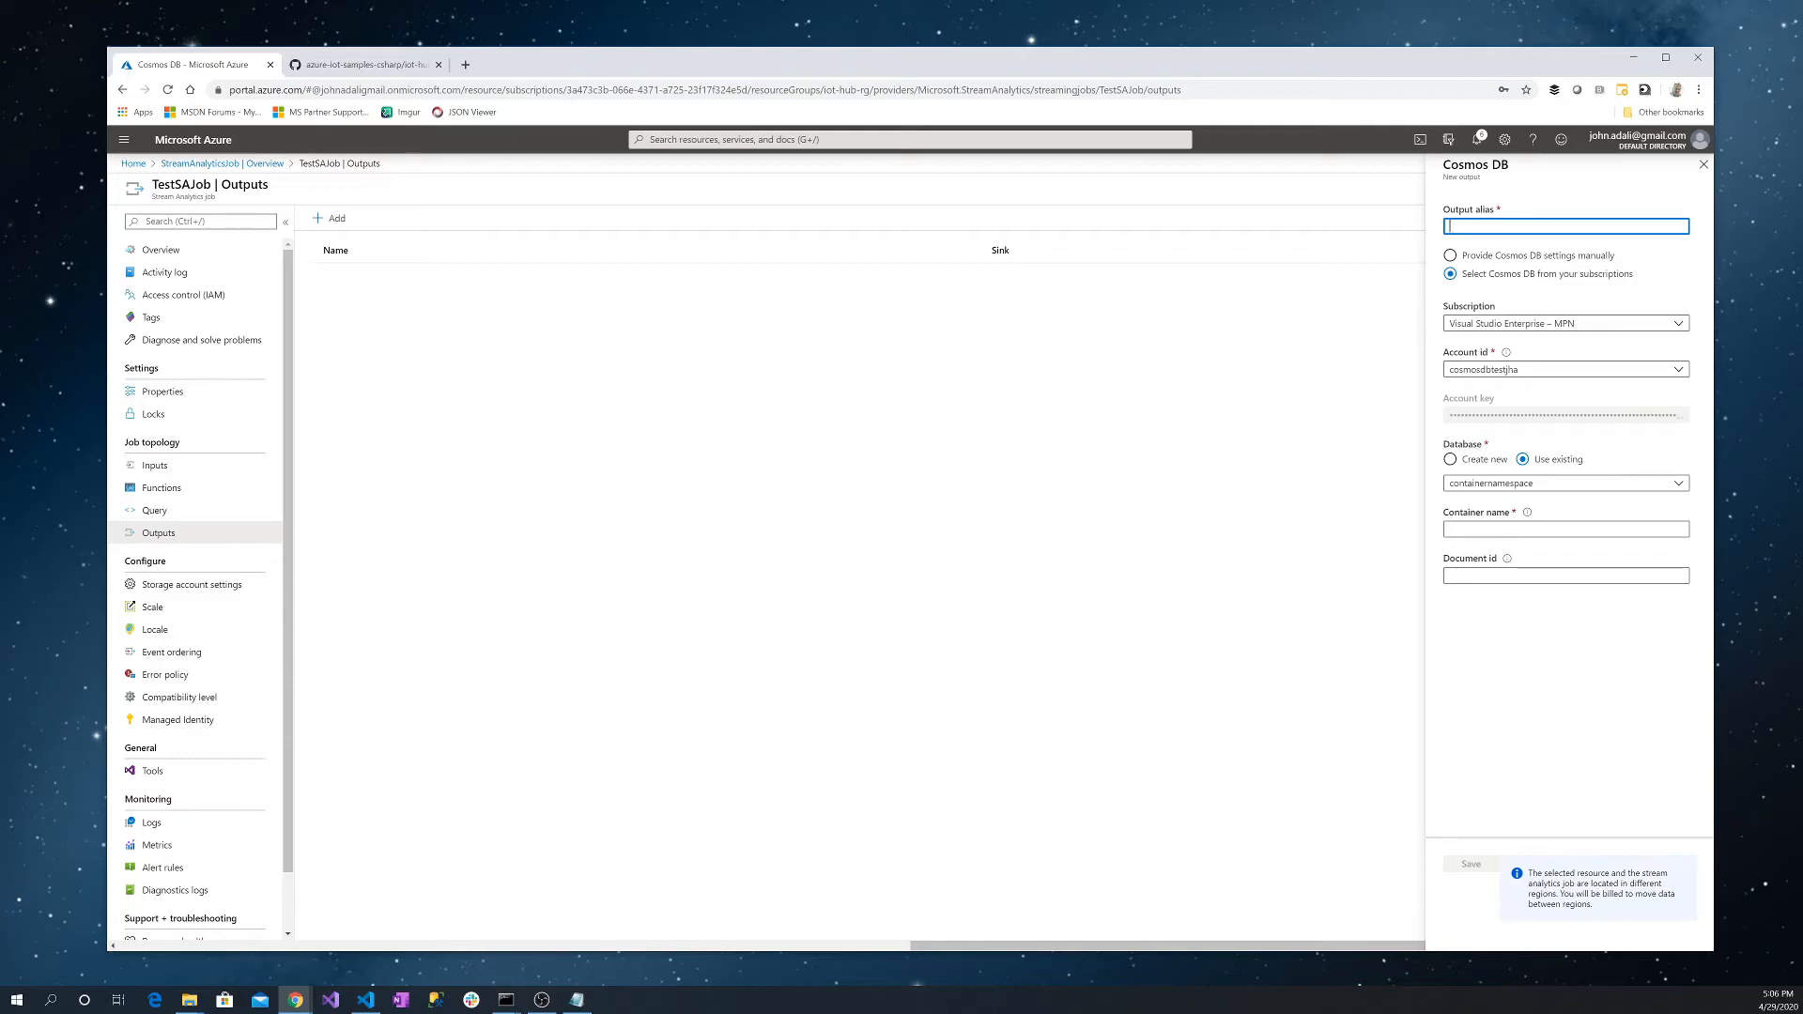
pyautogui.write('TestS')
pyautogui.press('BackSpace')
pyautogui.press('BackSpace')
pyautogui.write('CosmosDBOutput')
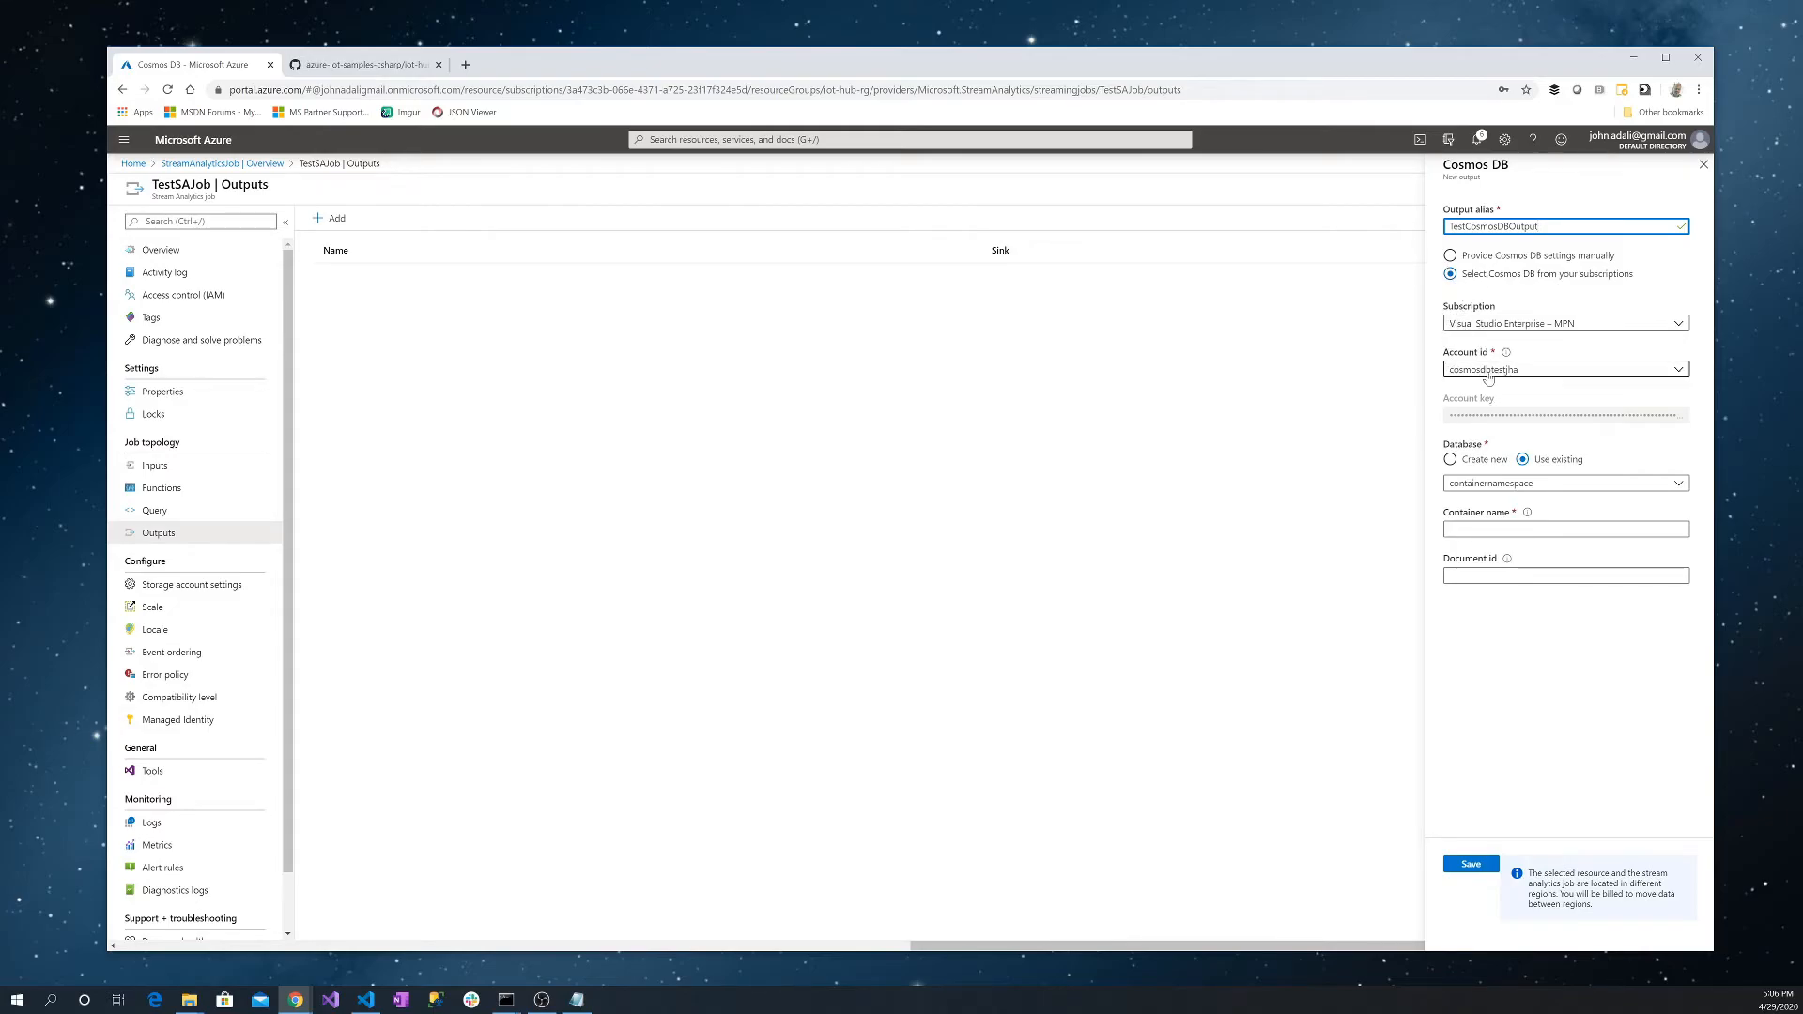
# - Save the output with account cosmosdbtestjha, existing database containernamespace, container name testcontainer1 and document id deviceid
pyautogui.click(1681, 370)
pyautogui.click(1596, 389)
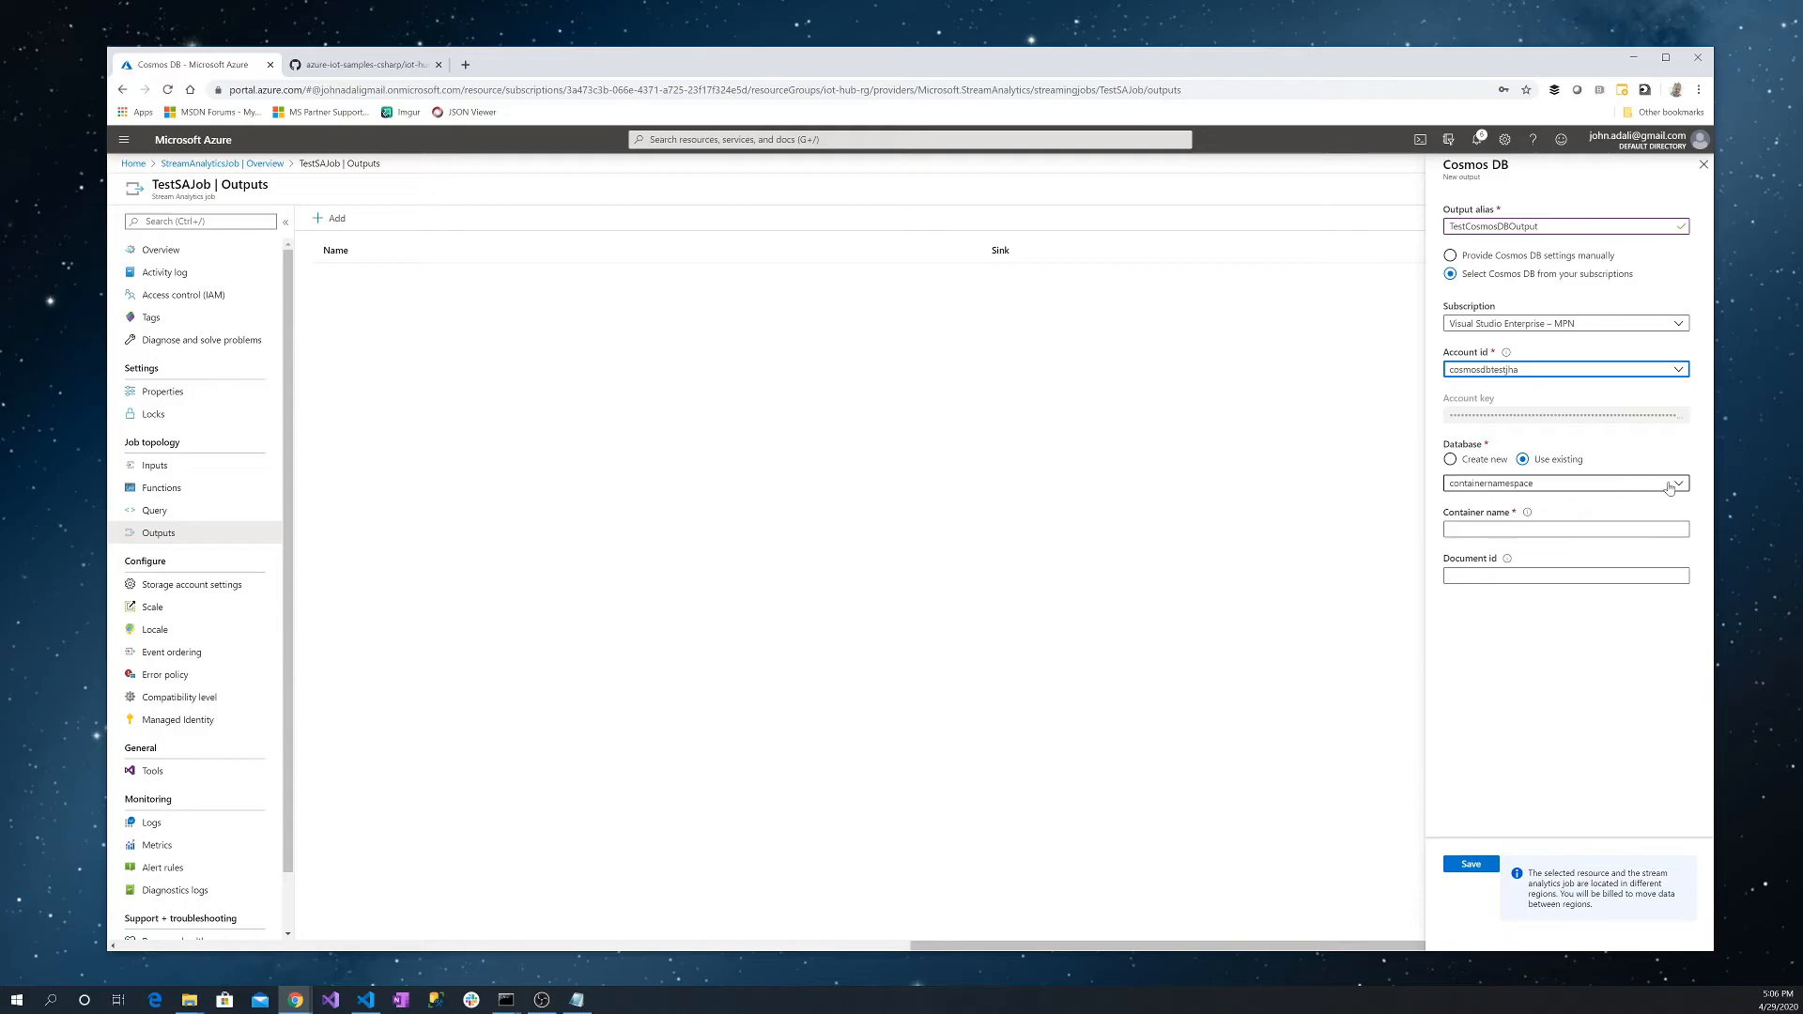
pyautogui.click(1677, 484)
pyautogui.click(1499, 489)
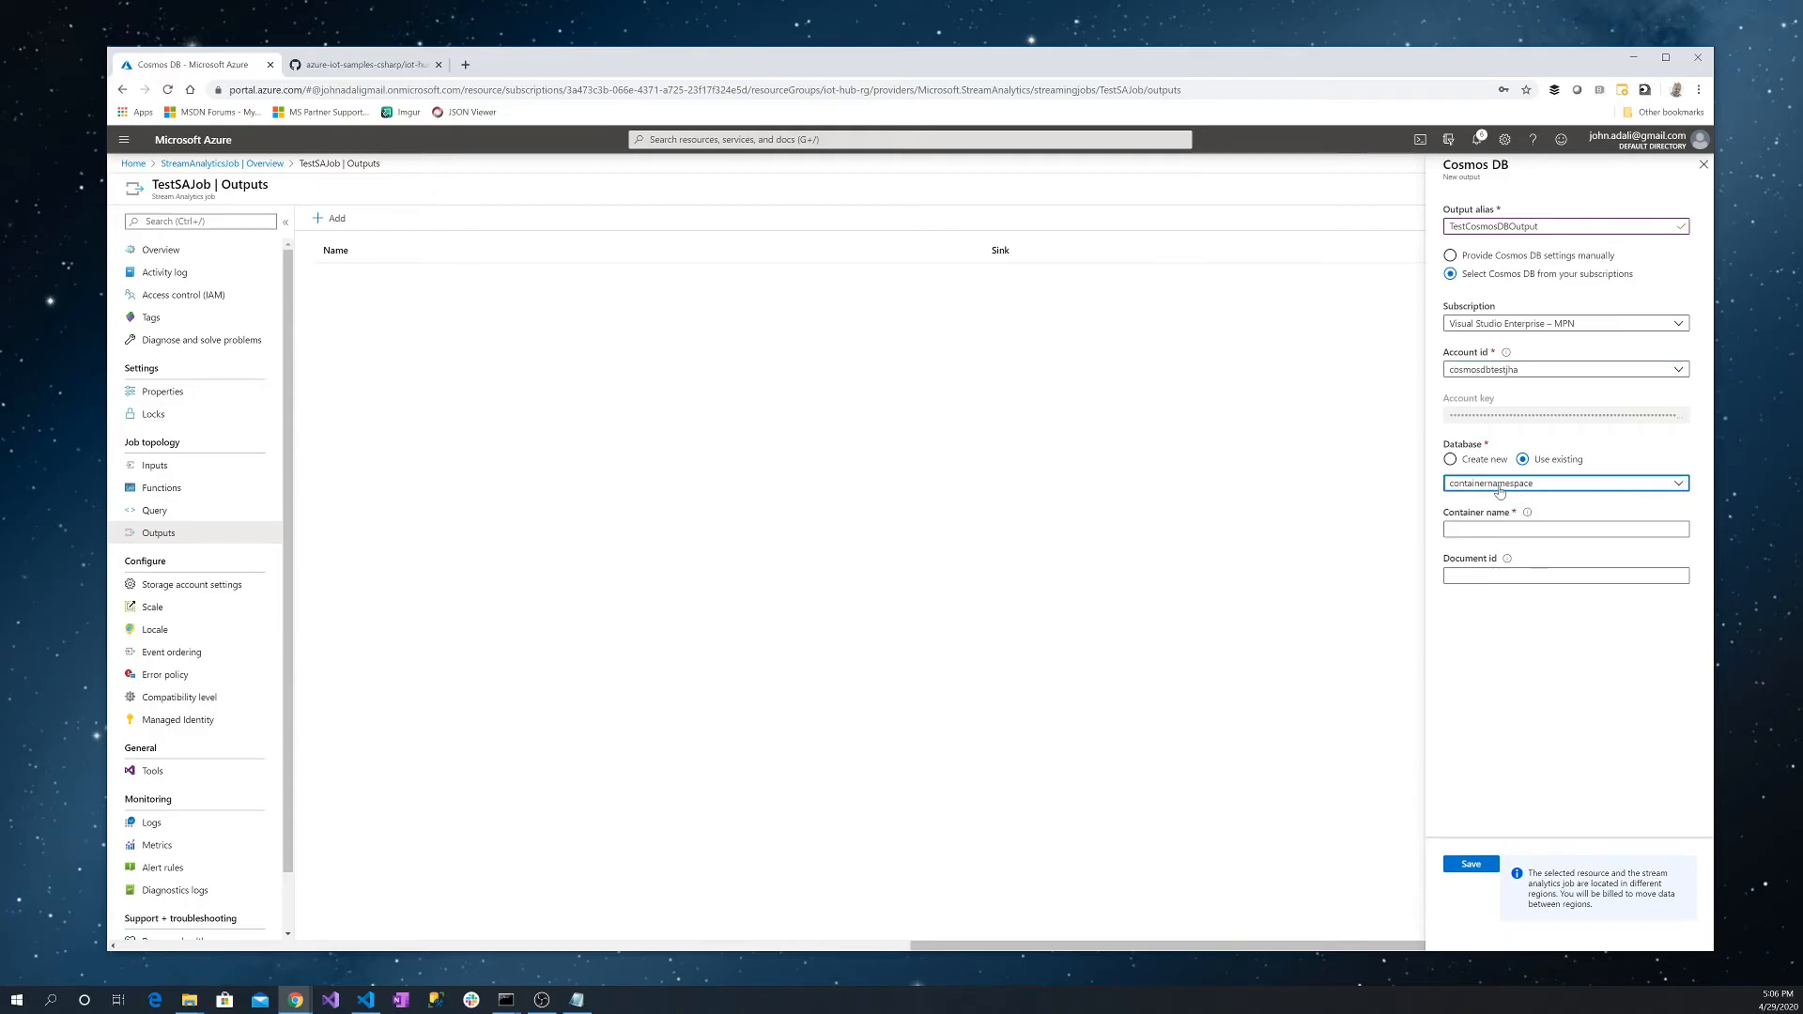
pyautogui.click(1514, 529)
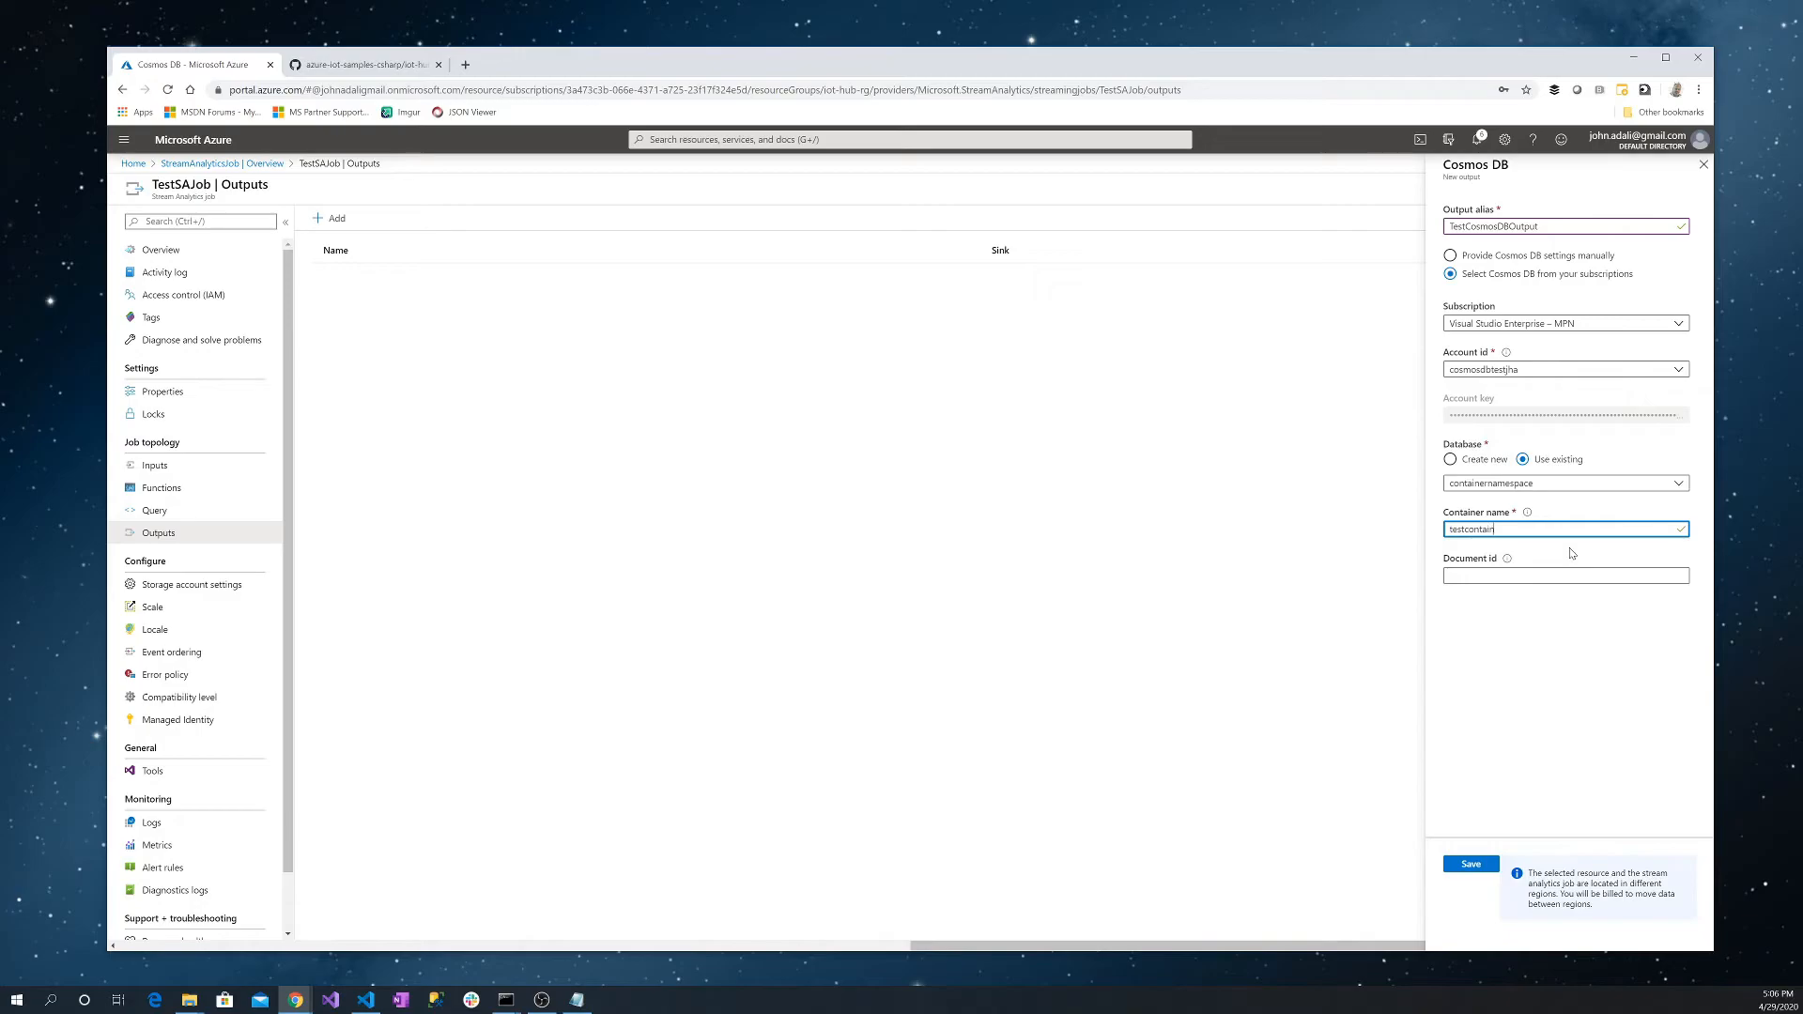
pyautogui.click(1541, 574)
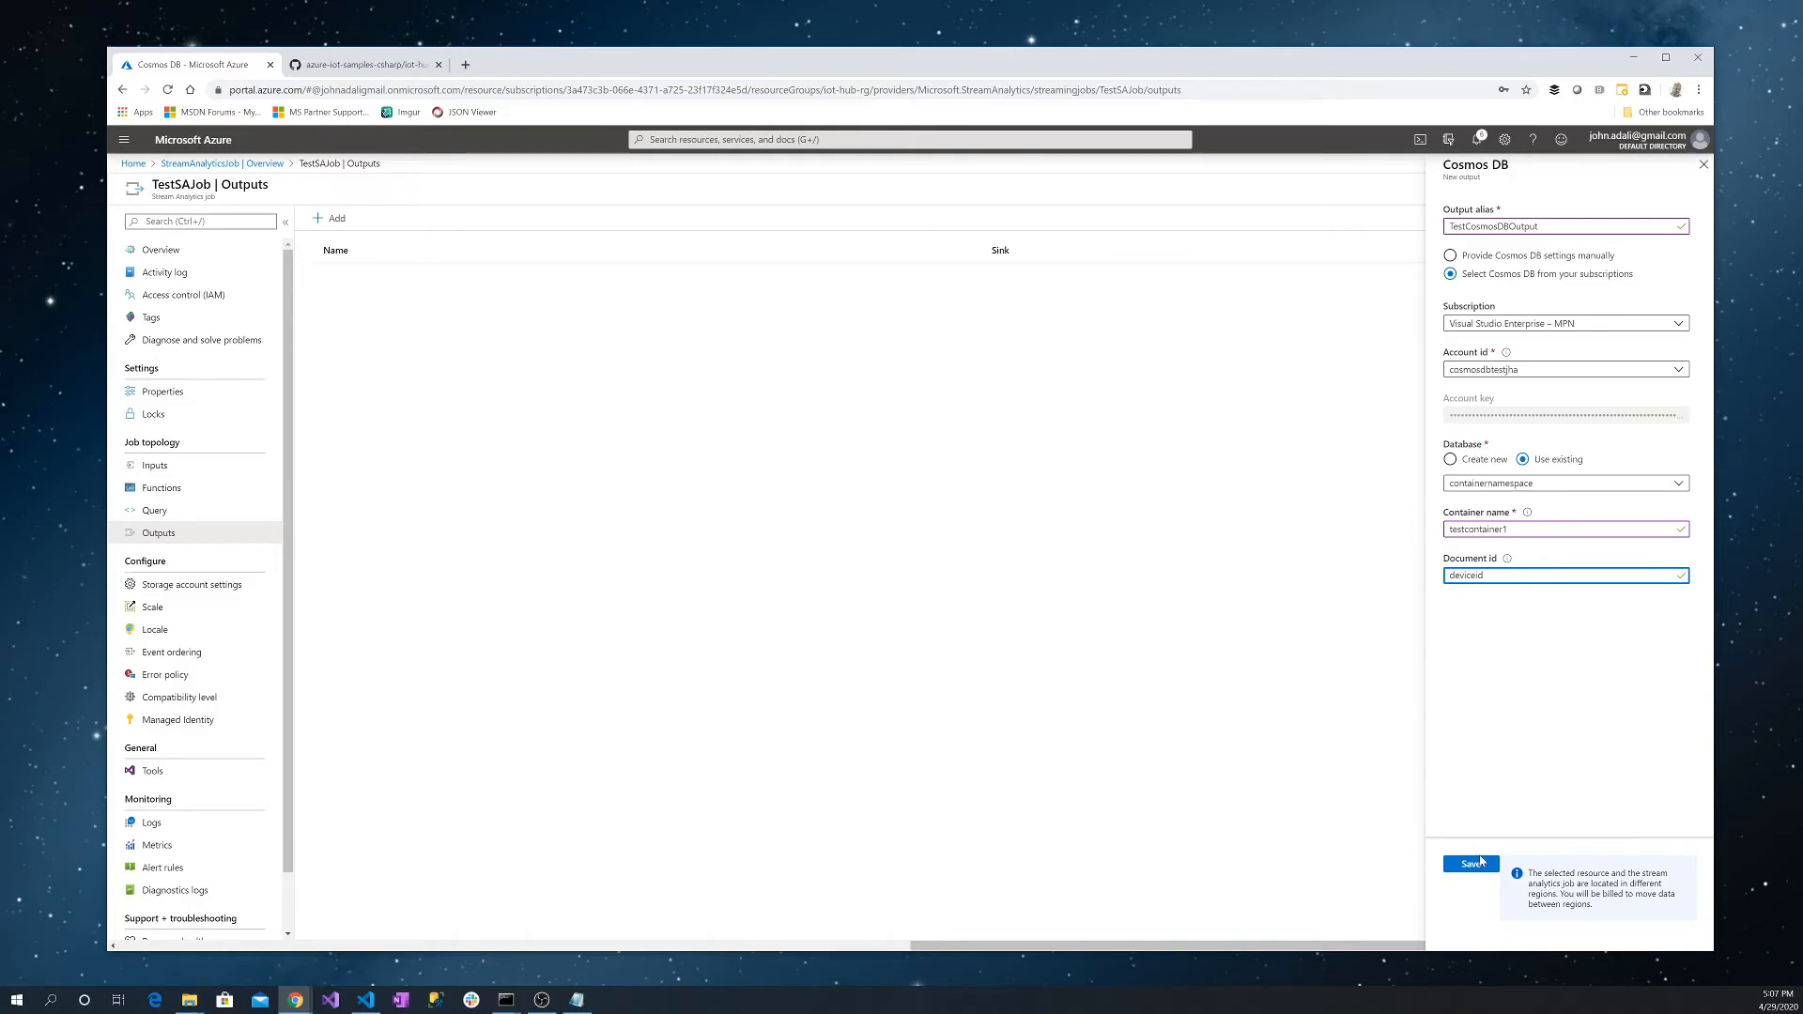
pyautogui.click(1473, 864)
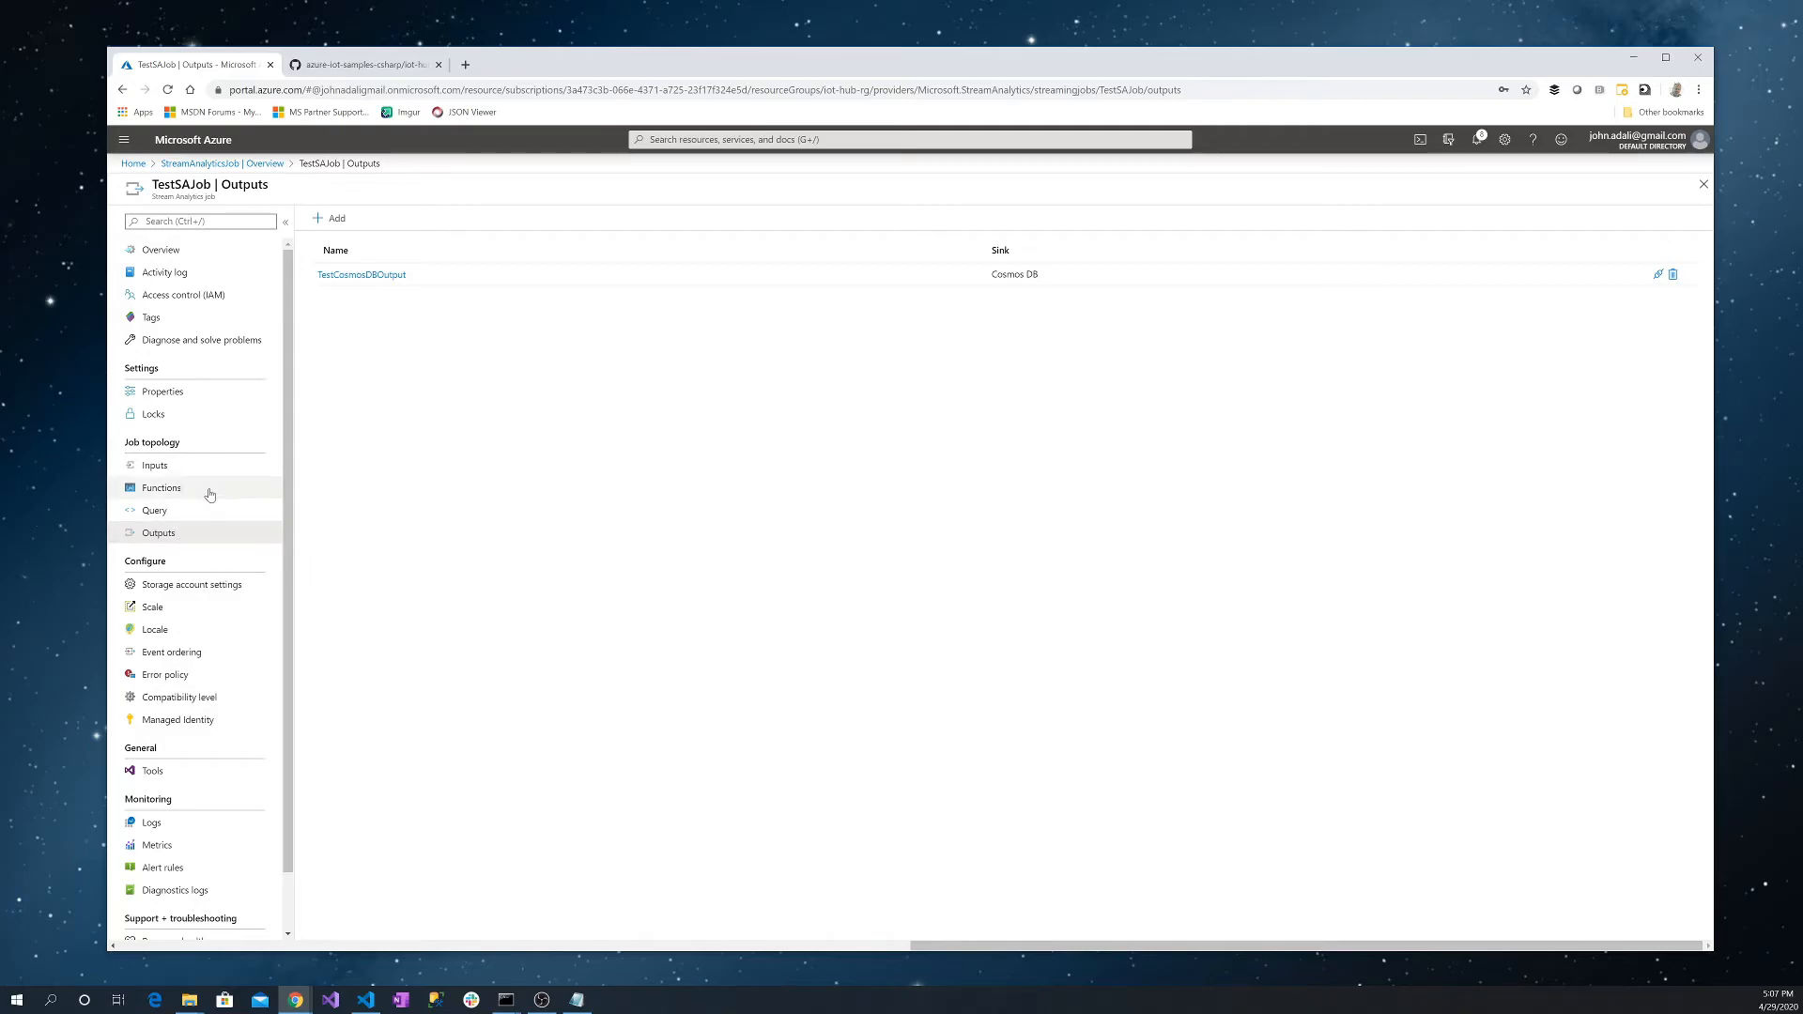
# - In the job's query, replace the placeholder output alias in the INTO clause with TestCosmosDBOutput
pyautogui.click(143, 516)
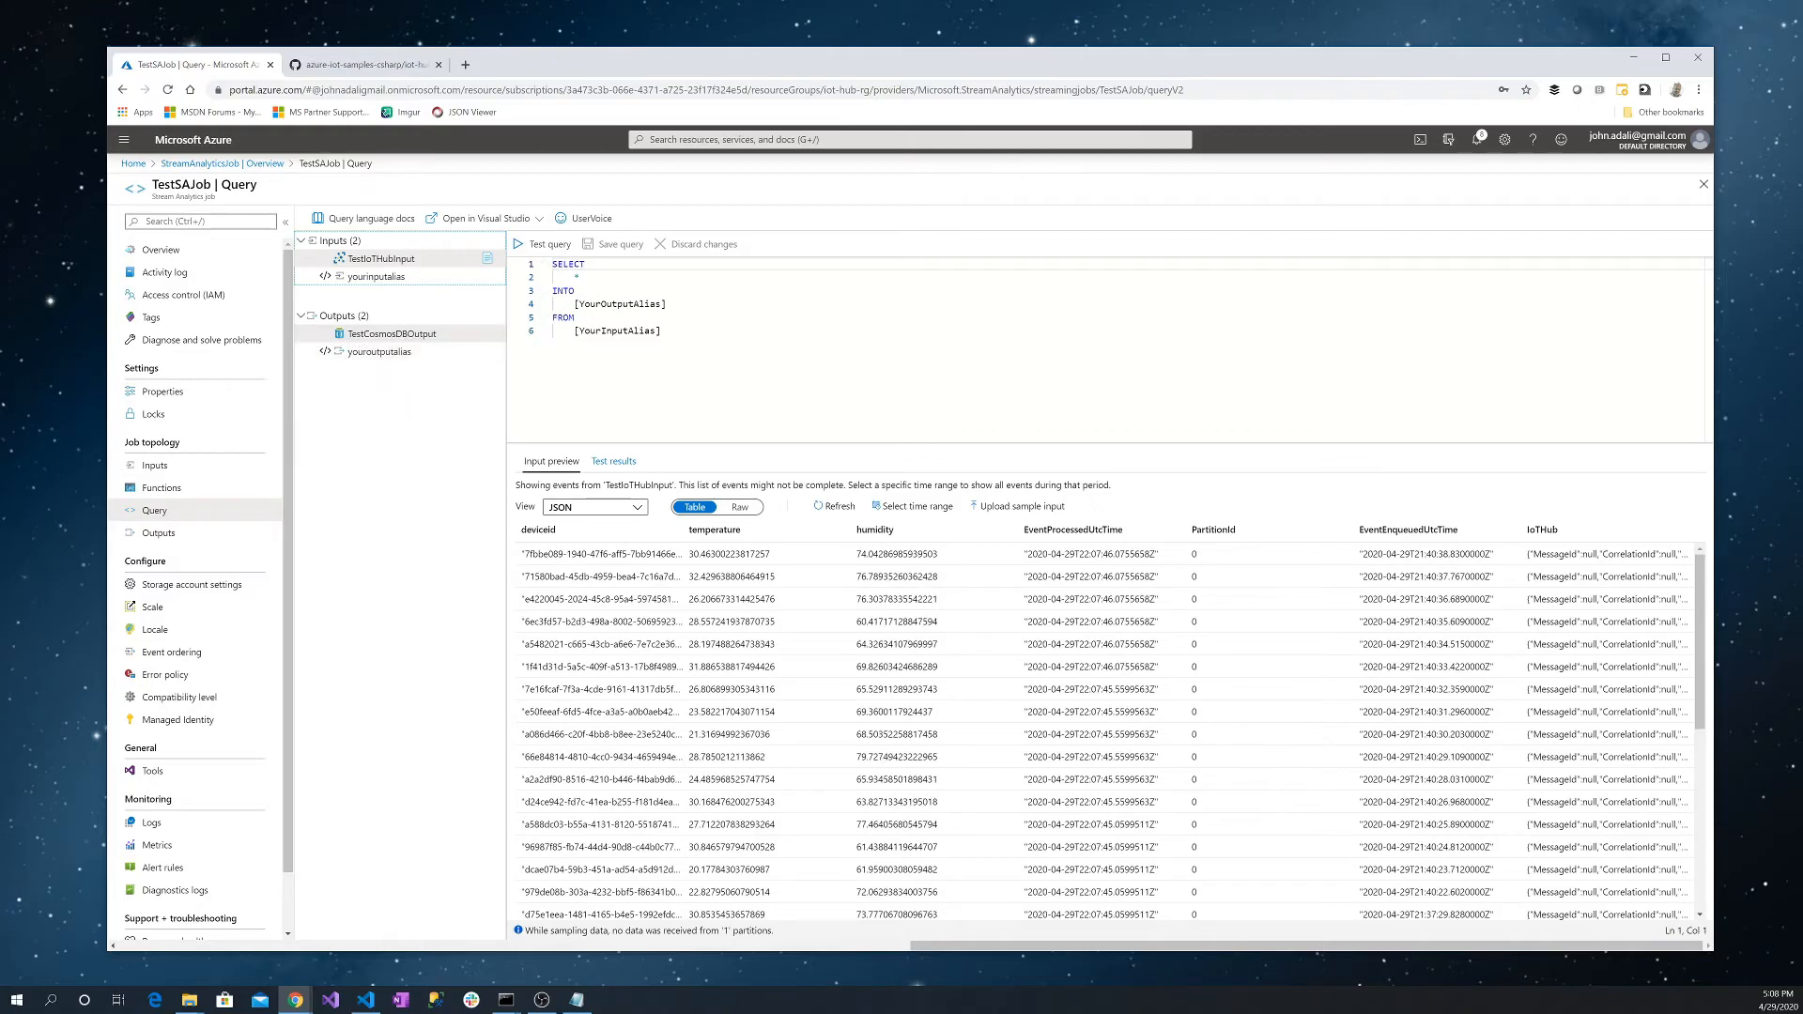
pyautogui.moveTo(578, 303); pyautogui.dragTo(659, 304)
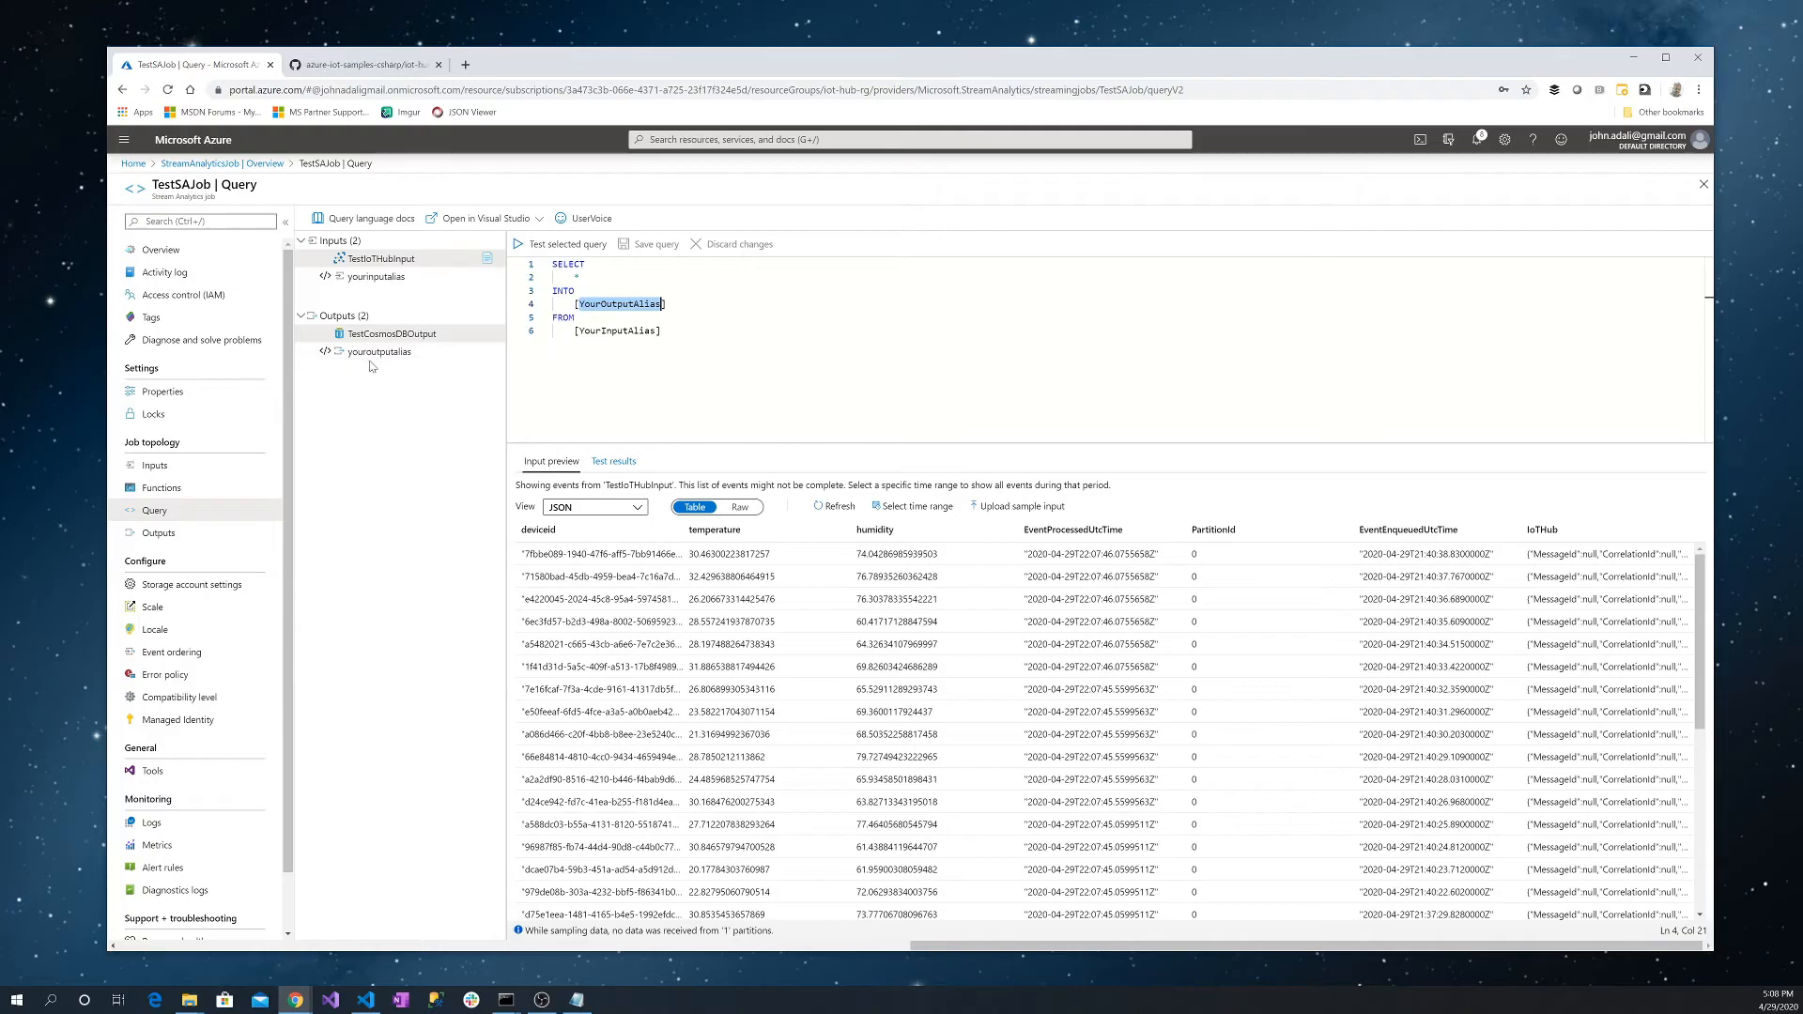
pyautogui.write('TestC')
pyautogui.write('osmos')
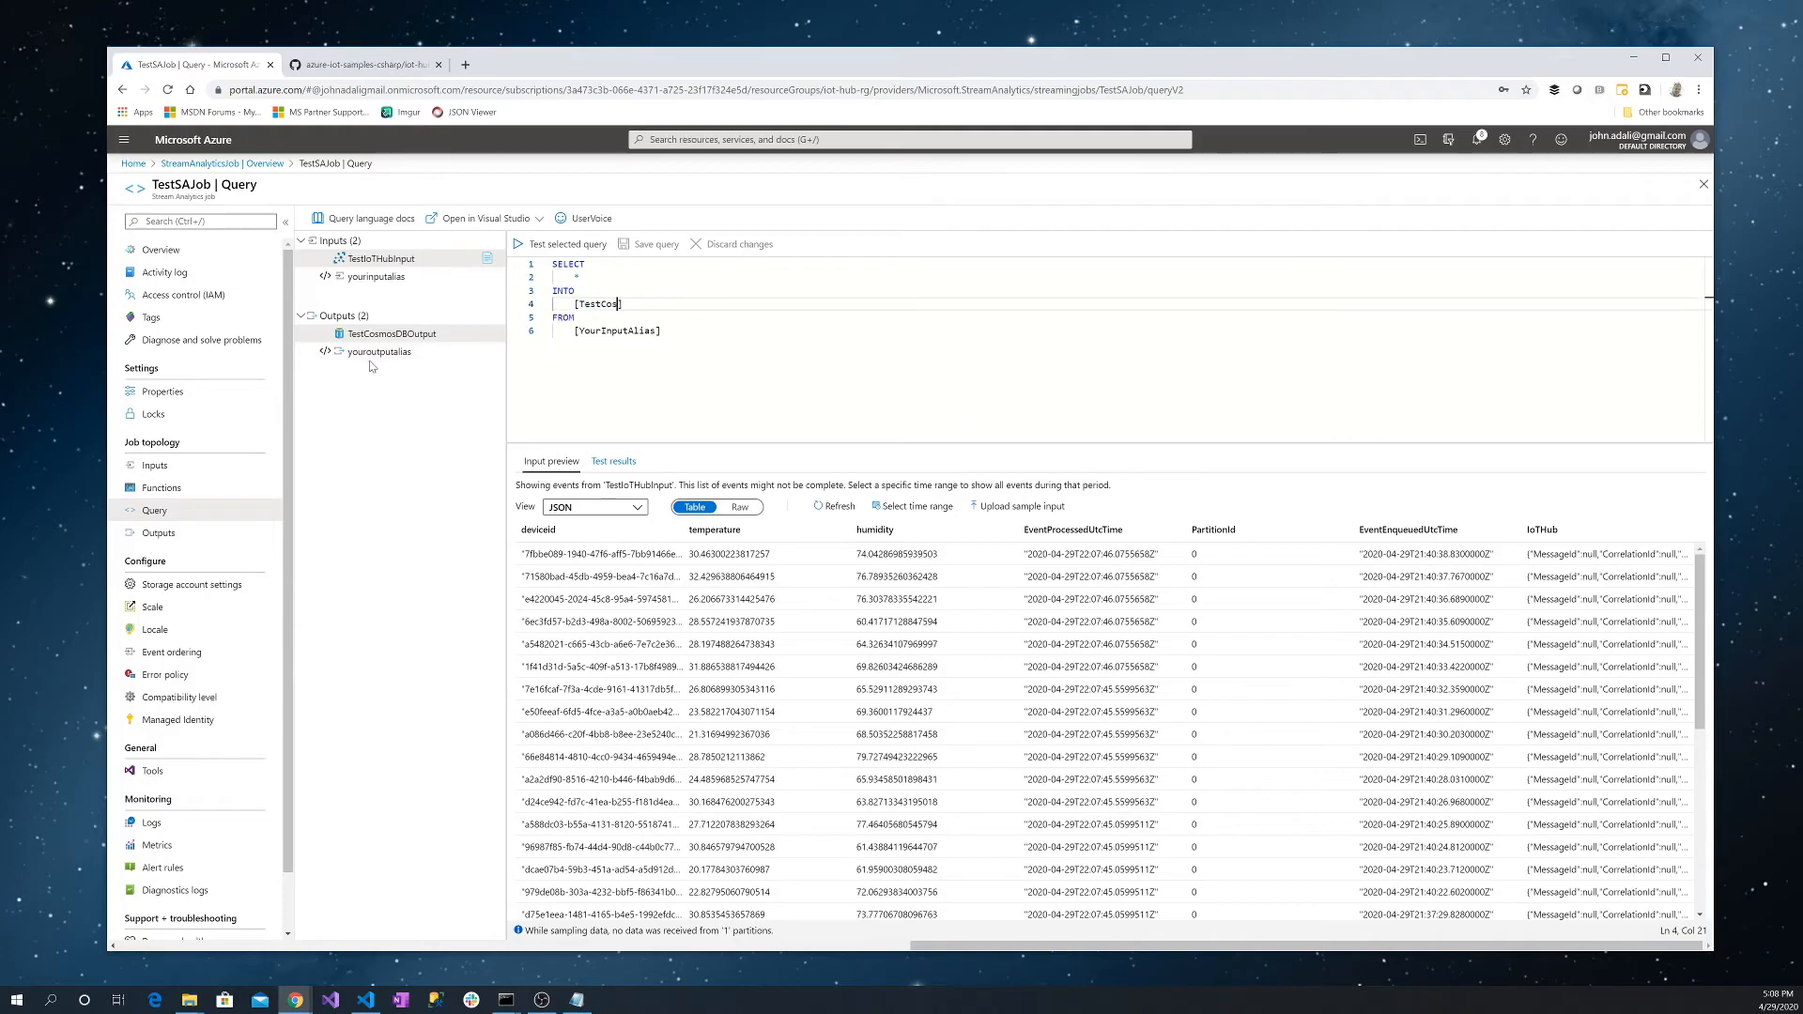
pyautogui.write('DBOutp')
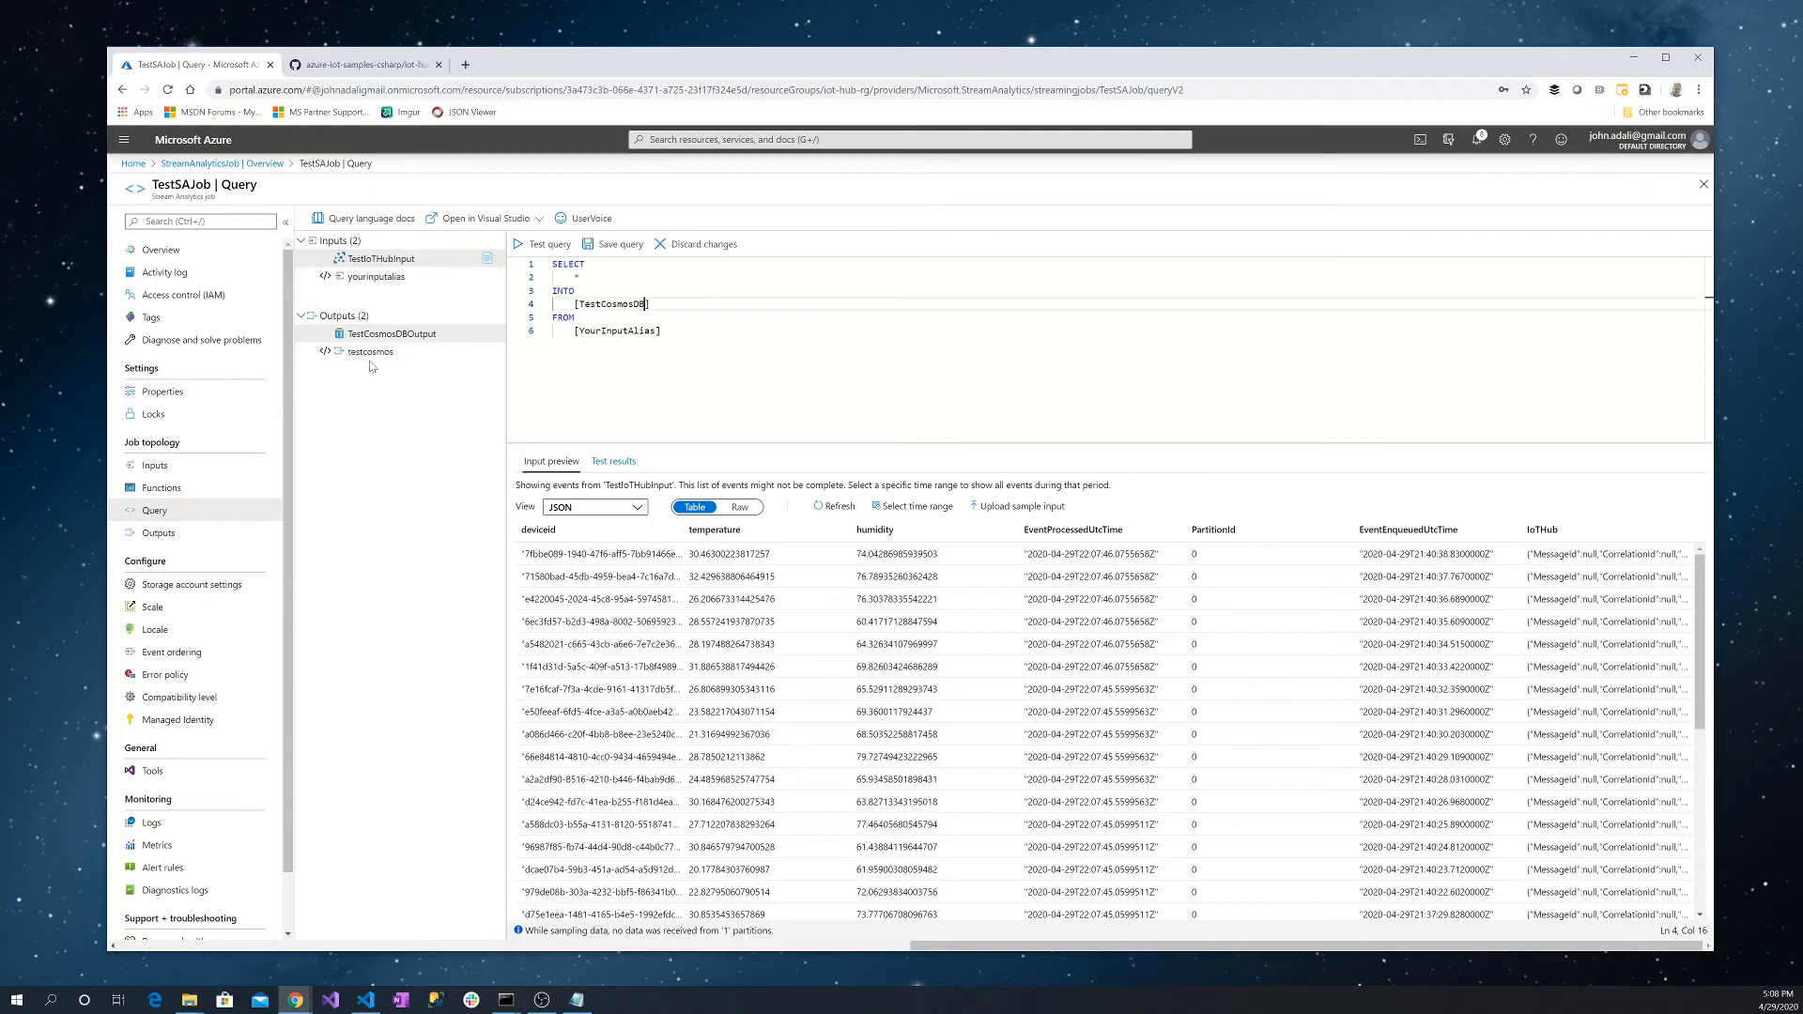
pyautogui.write('ut')
# - Replace the placeholder input alias in the FROM clause with TestIoTHubInput, and save the query
pyautogui.moveTo(578, 331); pyautogui.dragTo(658, 330)
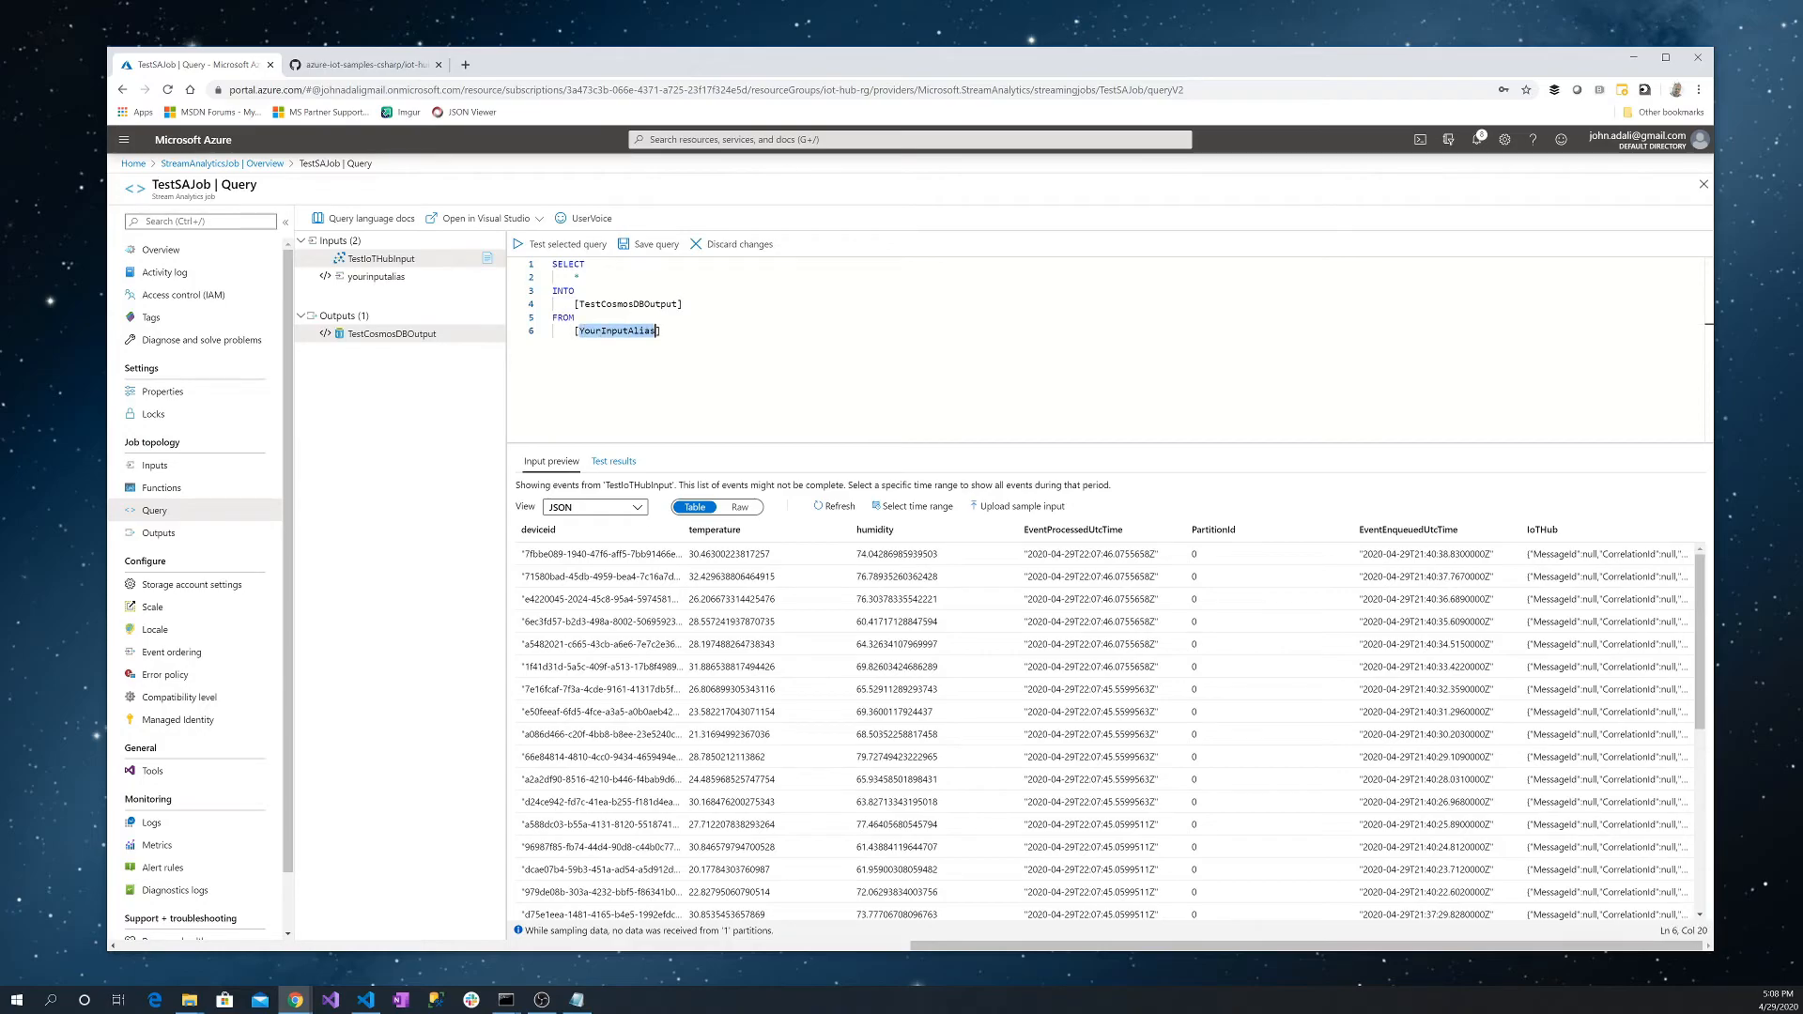
pyautogui.write('TestIoTHubInpu')
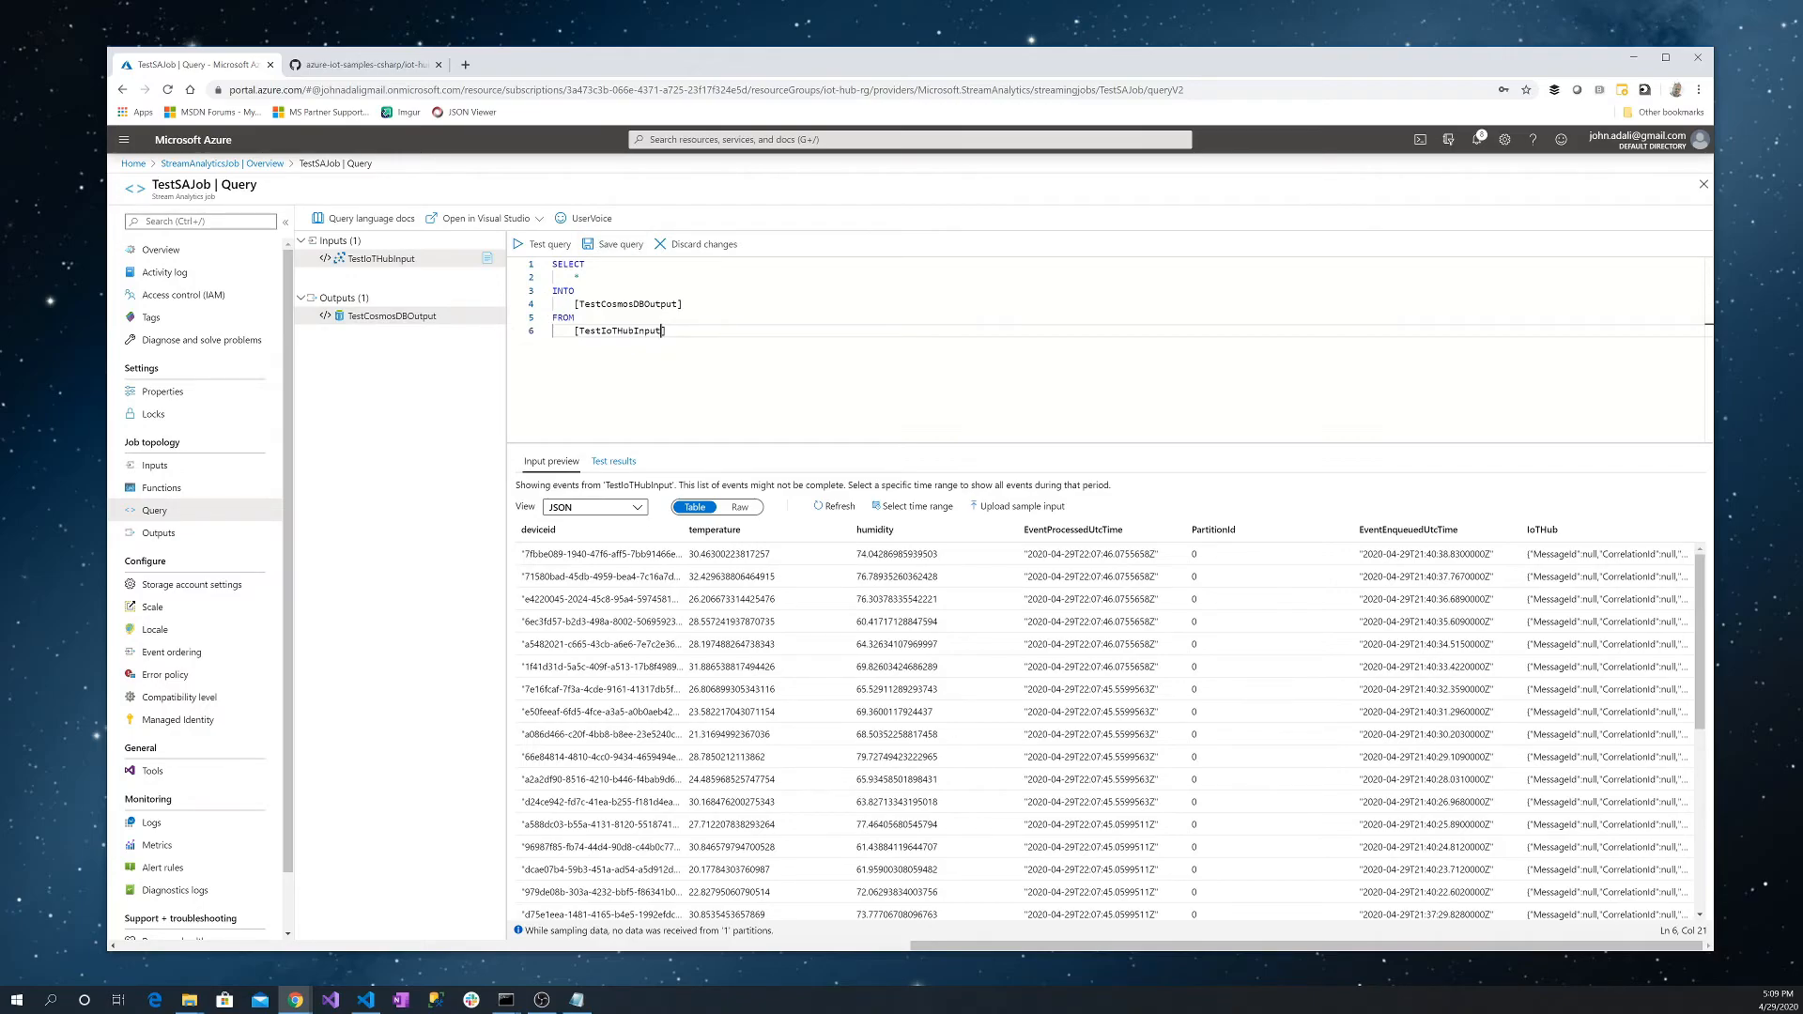
pyautogui.click(608, 246)
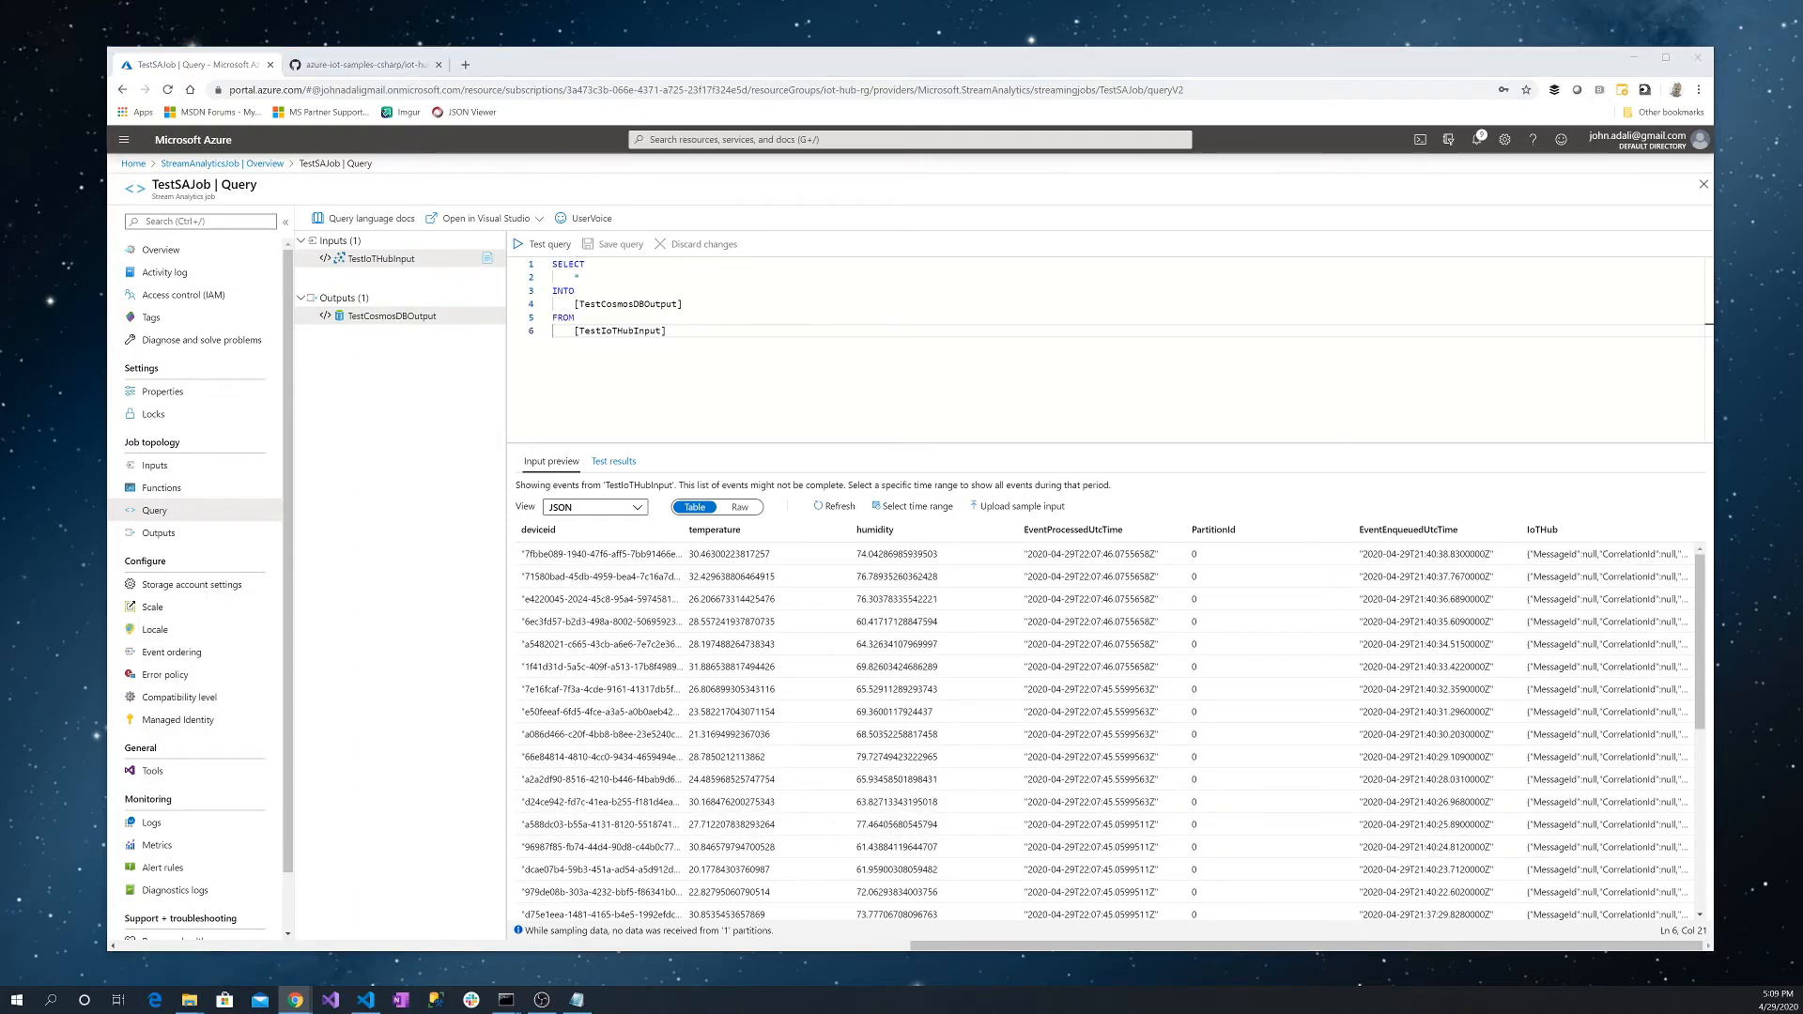
# - Switch to Command Prompt to view the simulated device's sent messages, and return to the query editor in the browser
pyautogui.moveTo(1802, 310); pyautogui.dragTo(1227, 30)
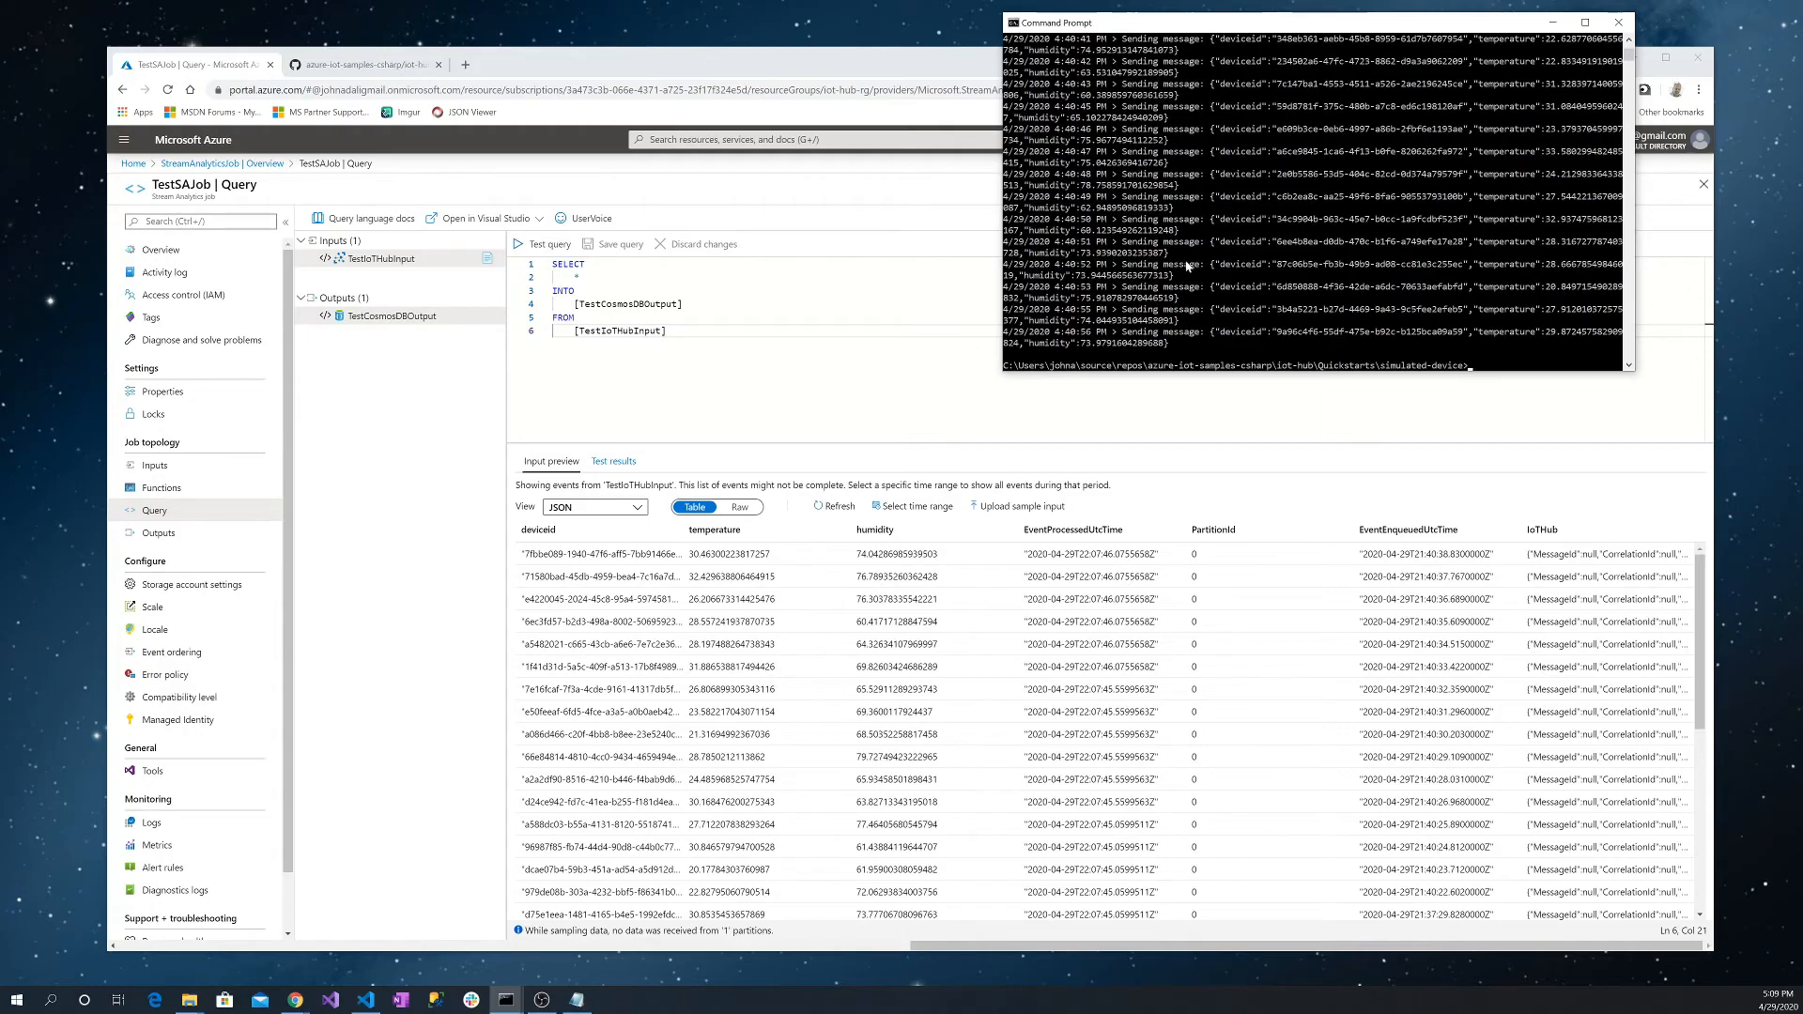
pyautogui.click(950, 64)
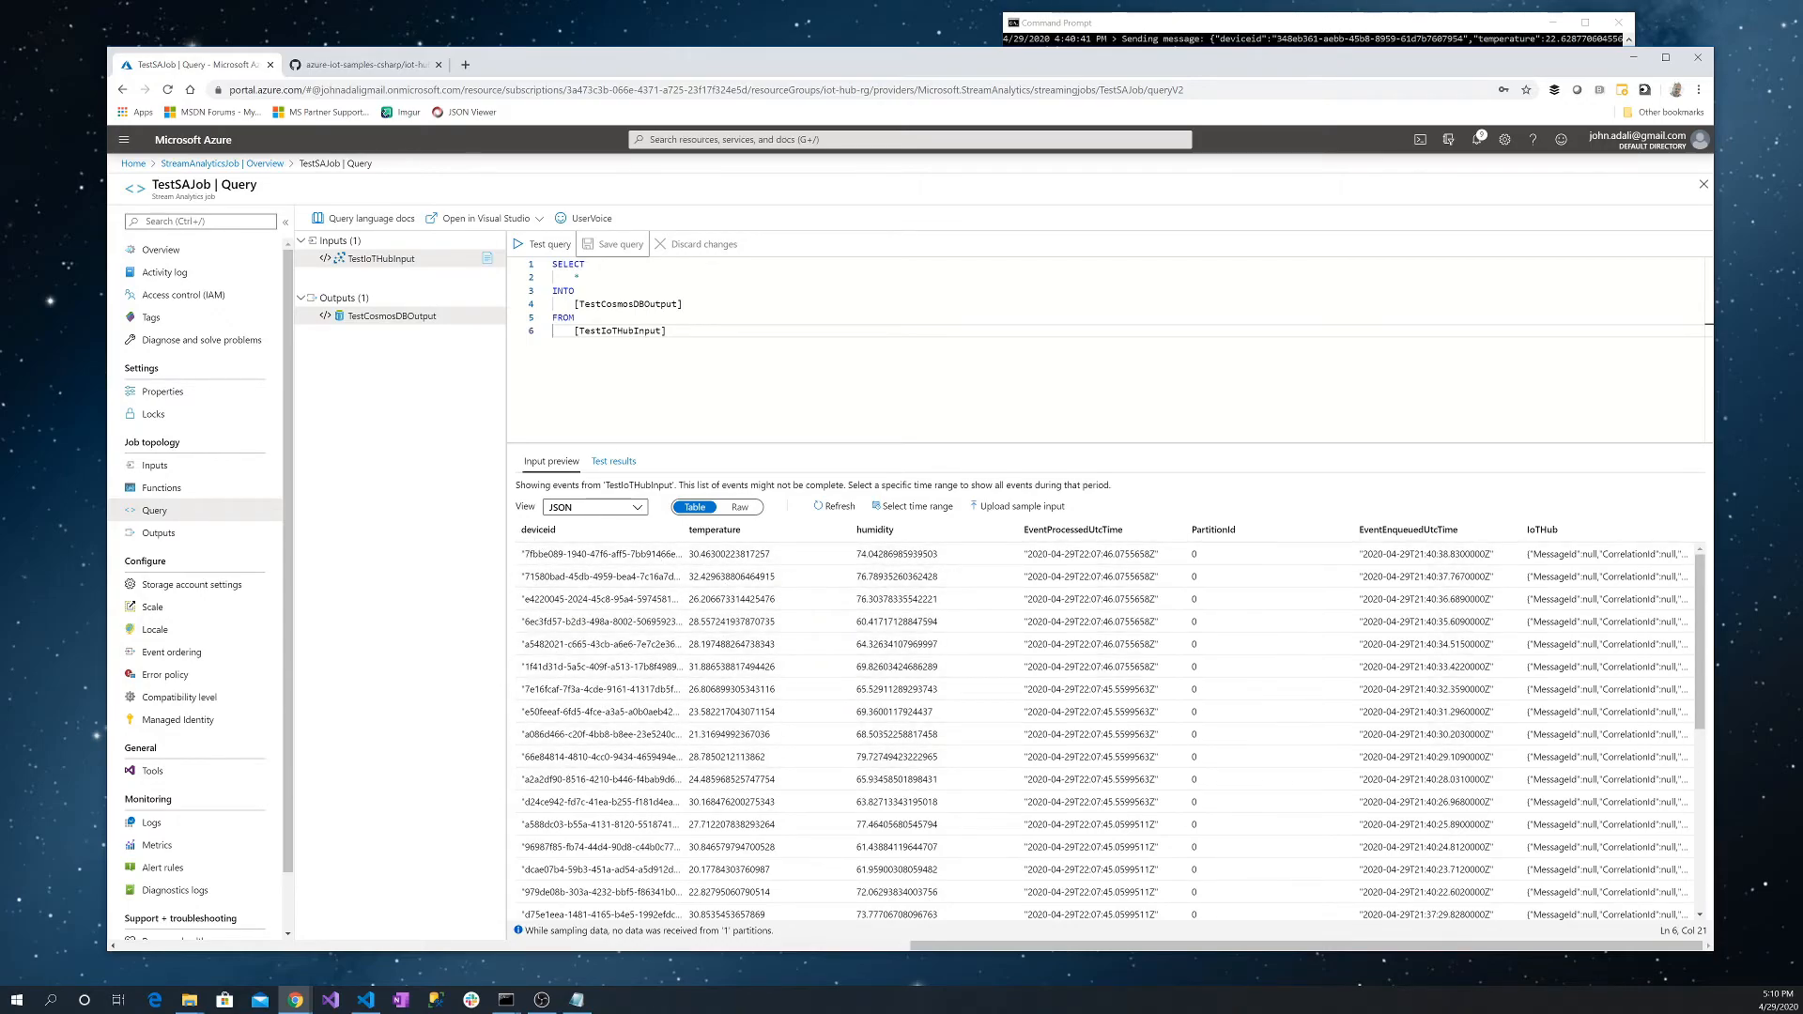
pyautogui.click(584, 278)
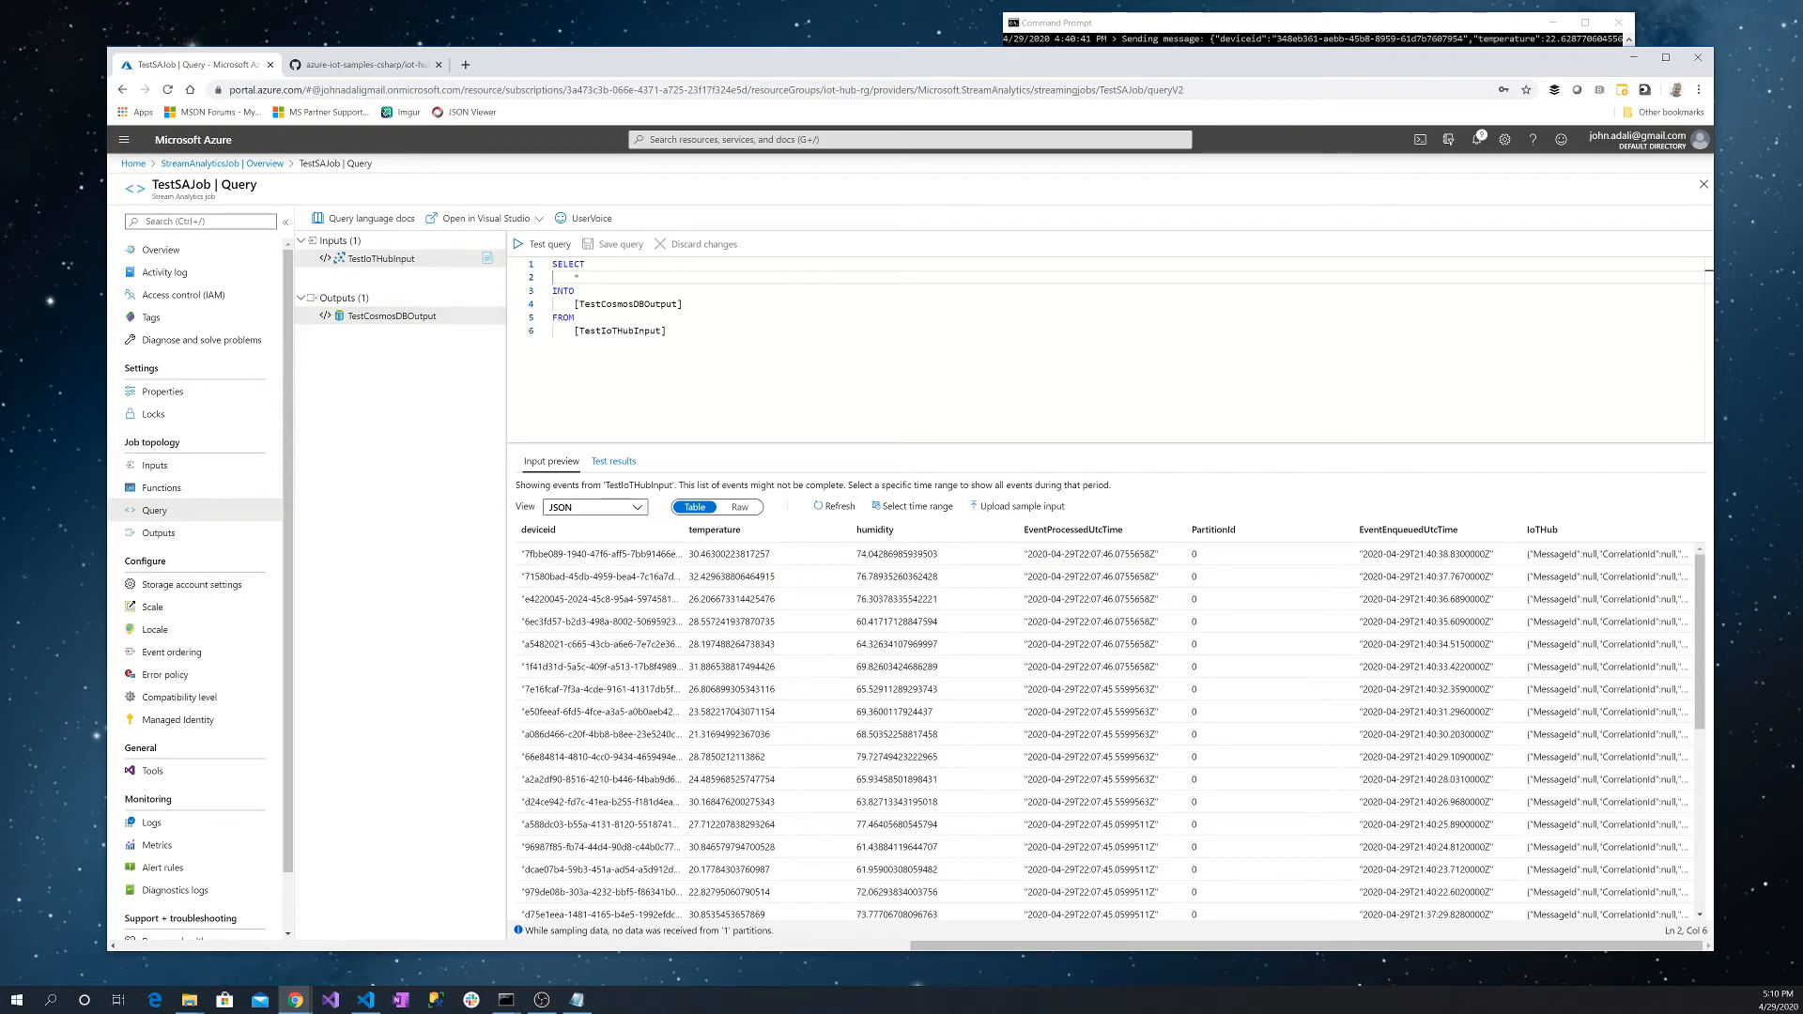
# - Try listing deviceid, temperature and humidity in the SELECT clause instead of the asterisk, and put the asterisk back
pyautogui.press('BackSpace')
pyautogui.write('deviceid,')
pyautogui.press('Return')
pyautogui.write('temperature,')
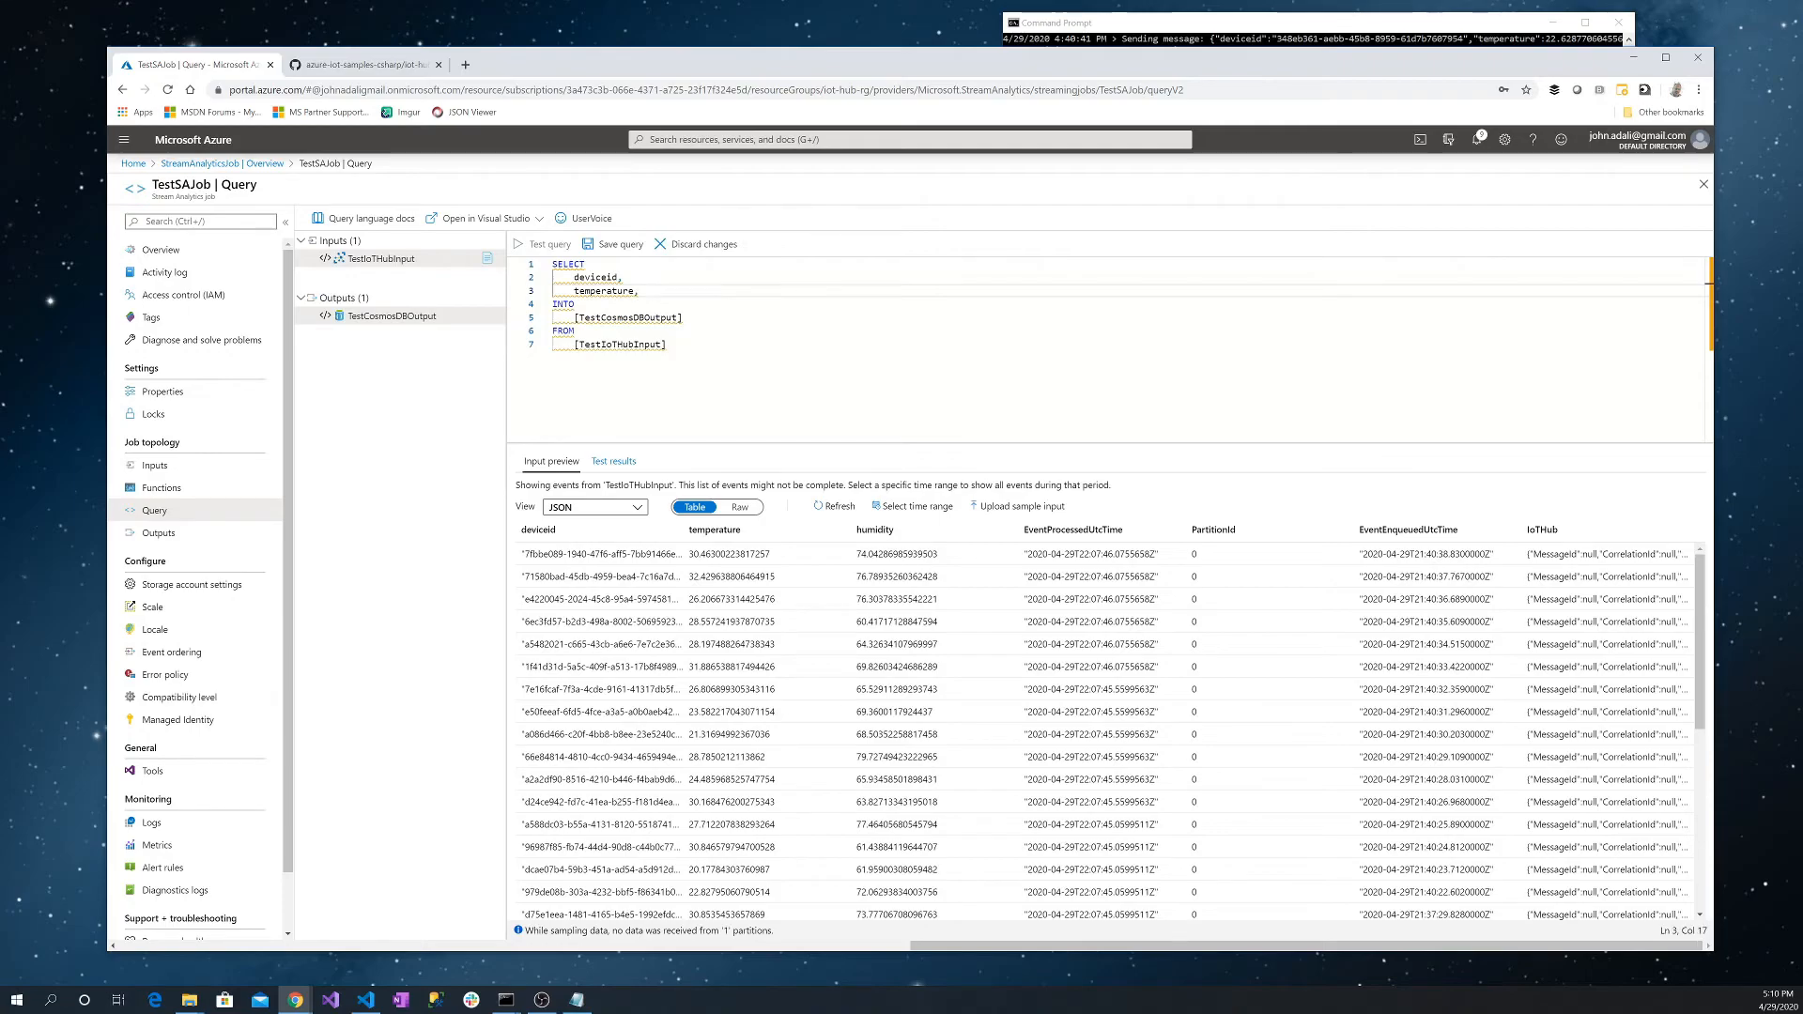
pyautogui.press('Return')
pyautogui.write('humidity')
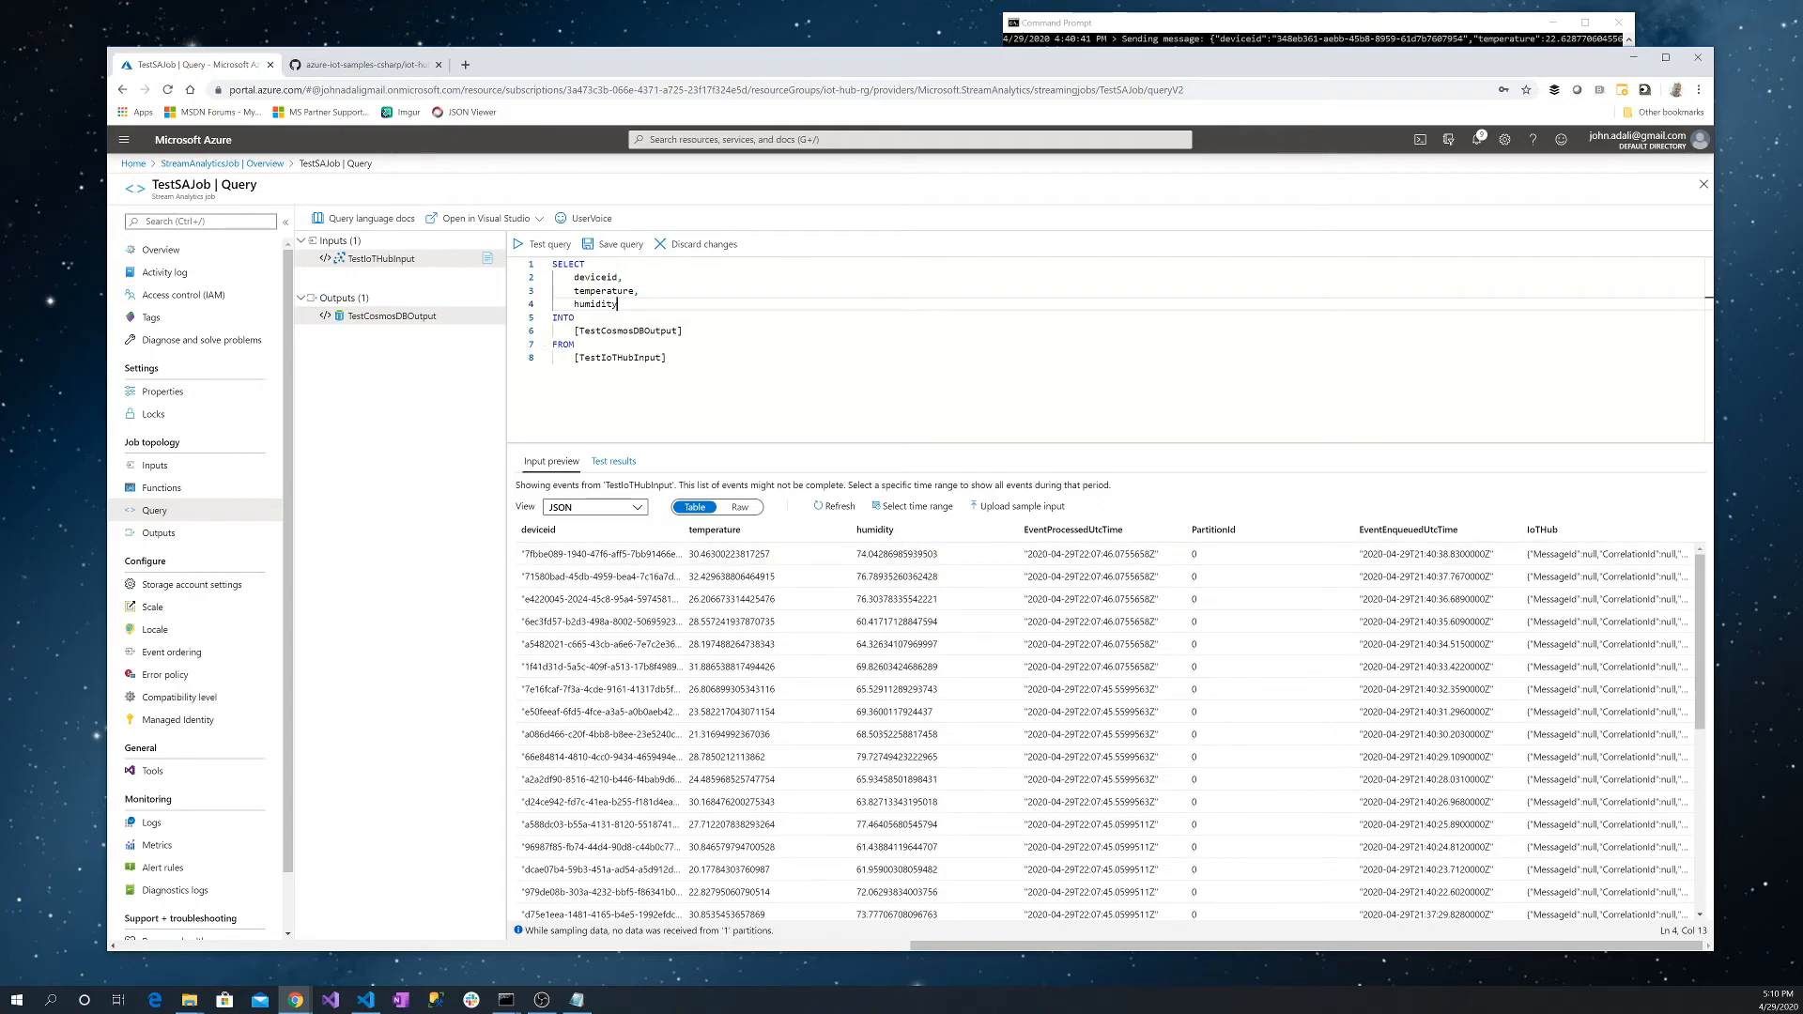
pyautogui.moveTo(618, 305); pyautogui.dragTo(574, 278)
pyautogui.write('*')
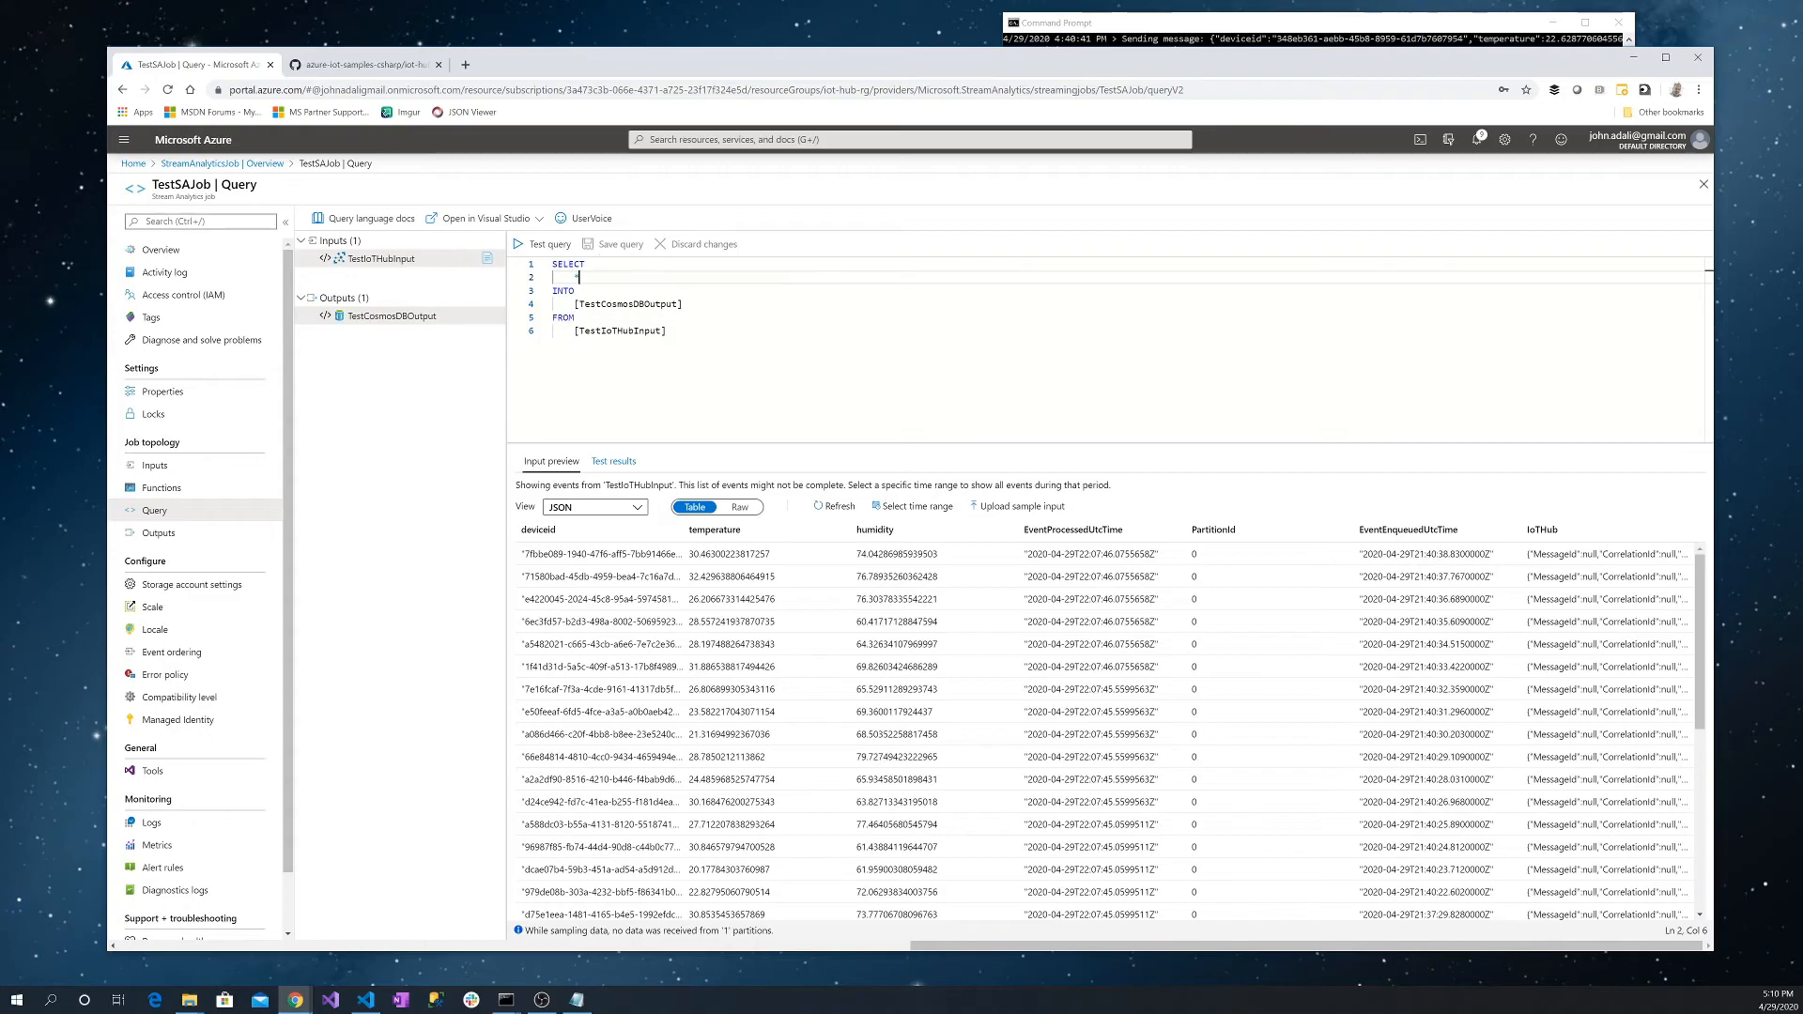
# - Test the query, and start the streaming job from its overview with the job output start time set to Now
pyautogui.click(539, 246)
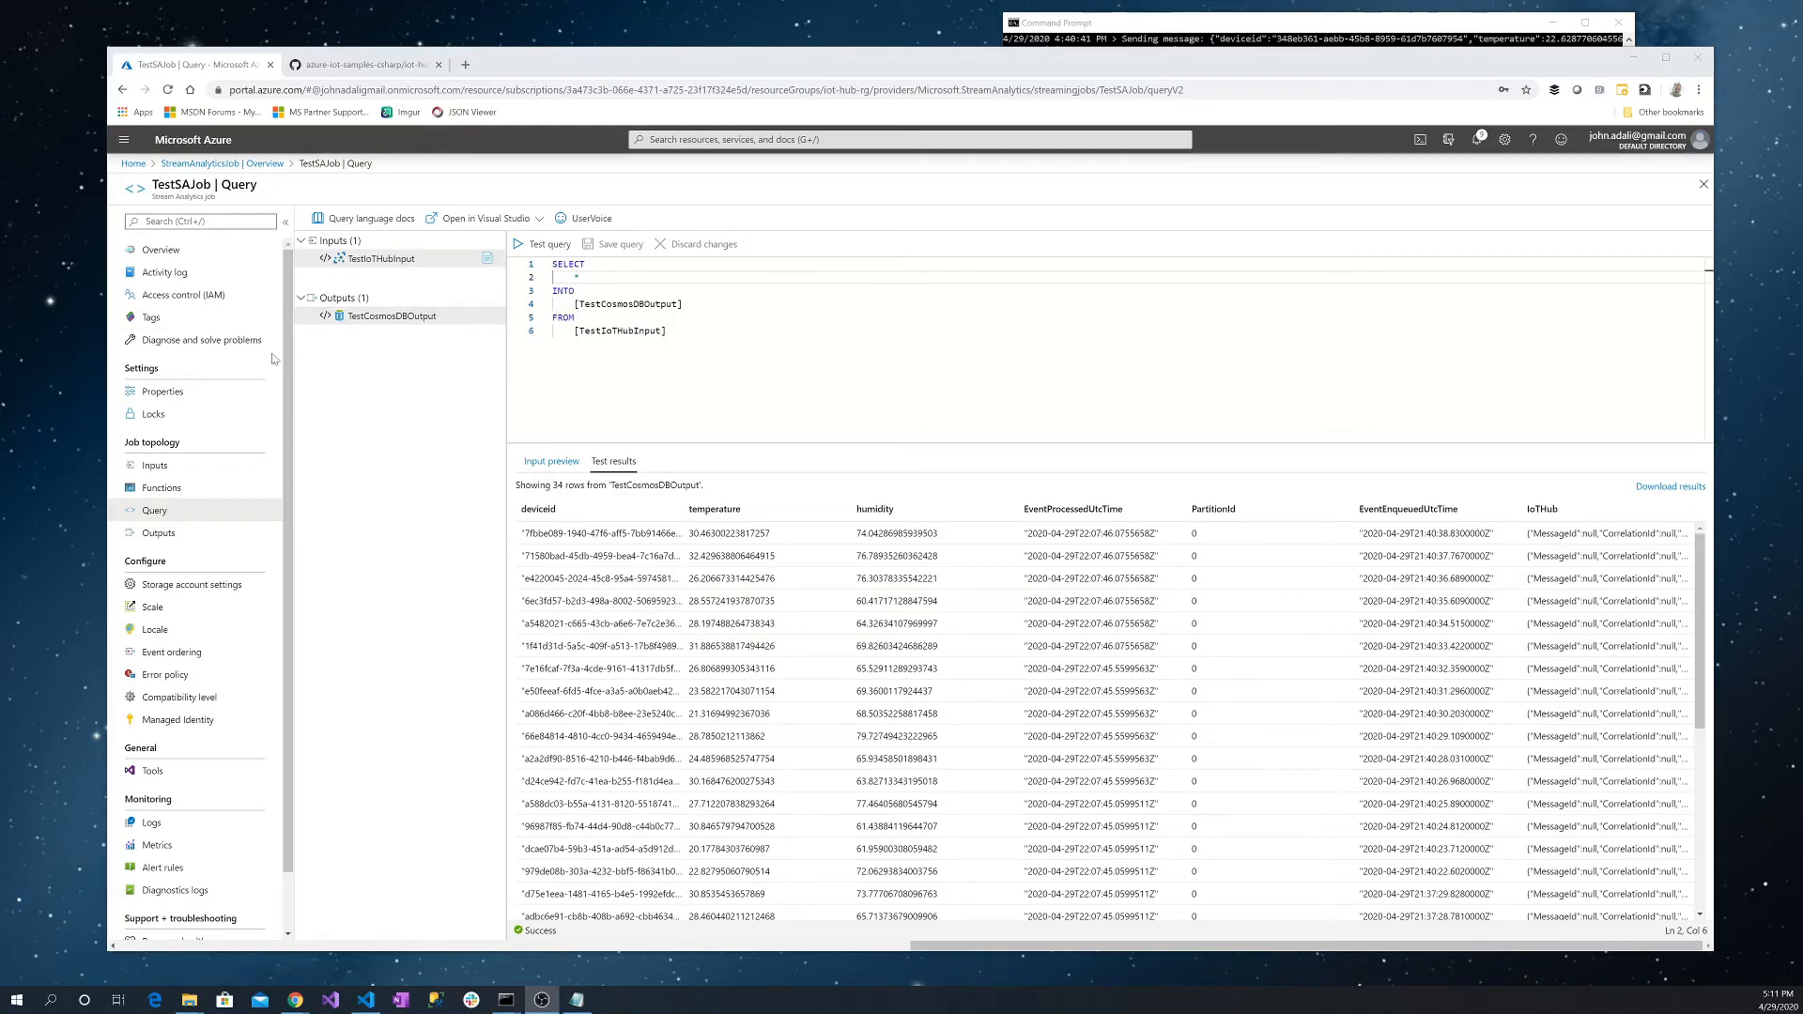
pyautogui.click(155, 251)
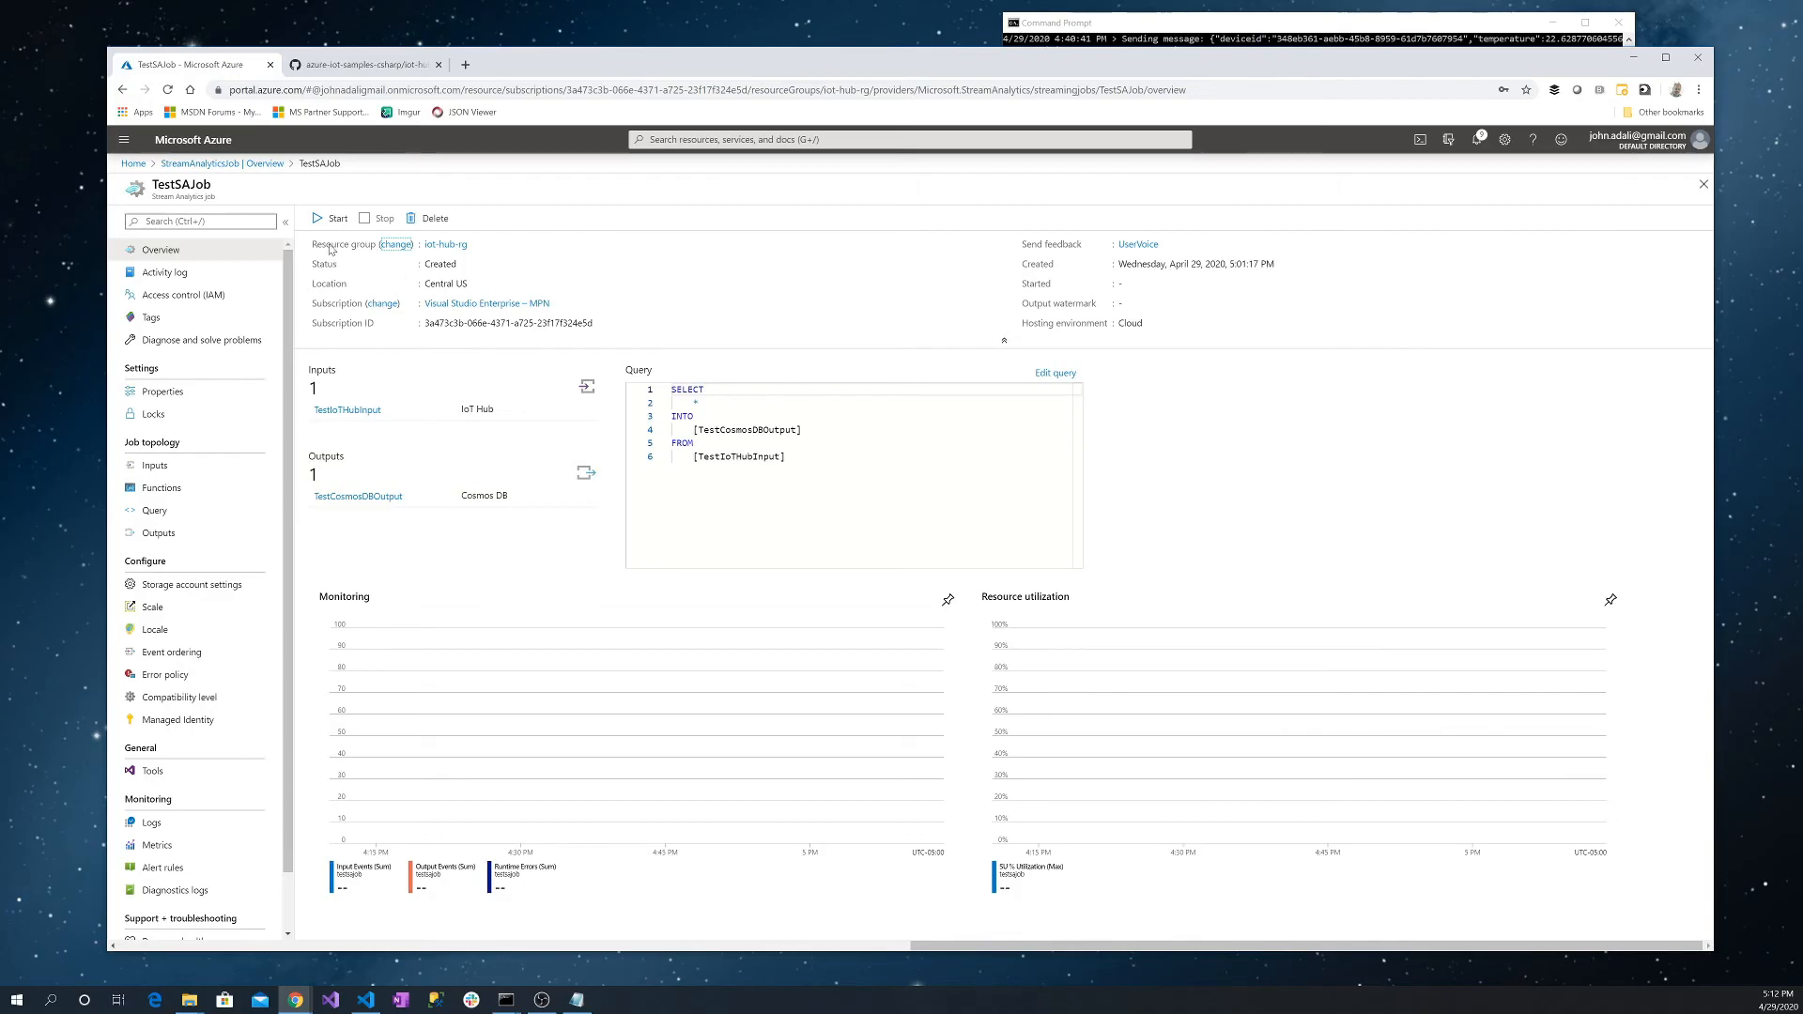
pyautogui.click(332, 219)
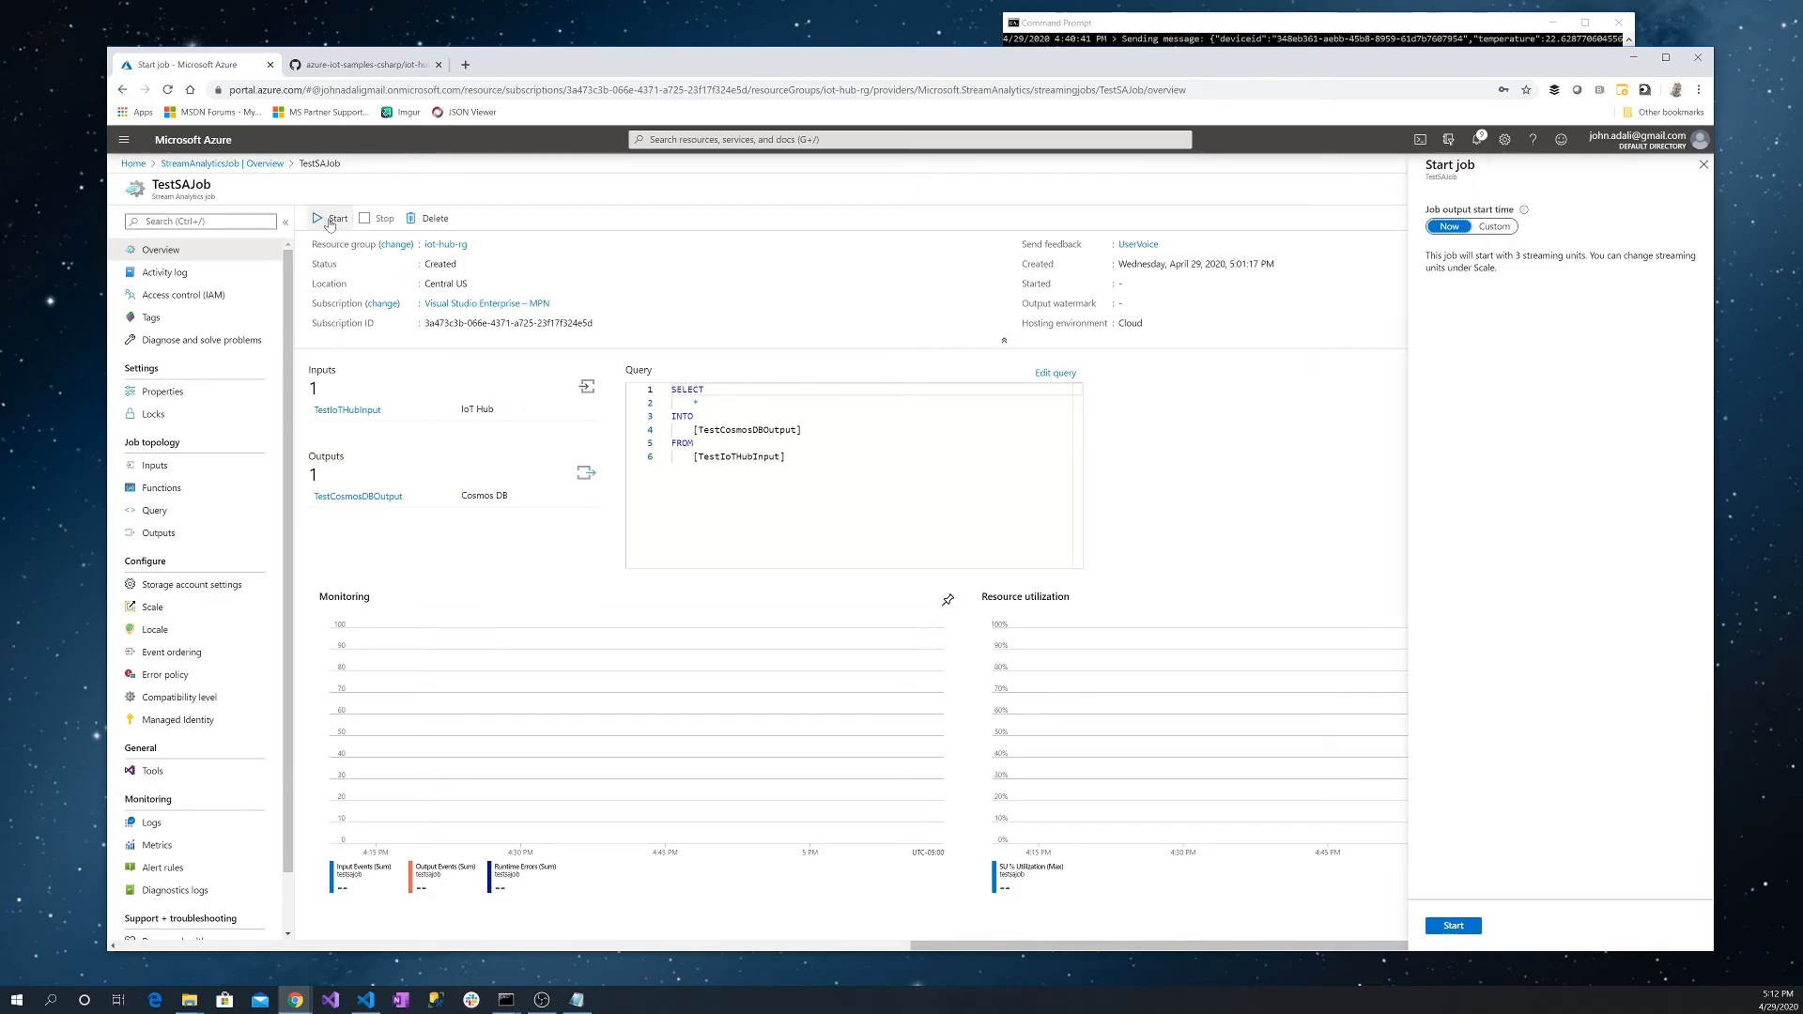
pyautogui.click(1451, 928)
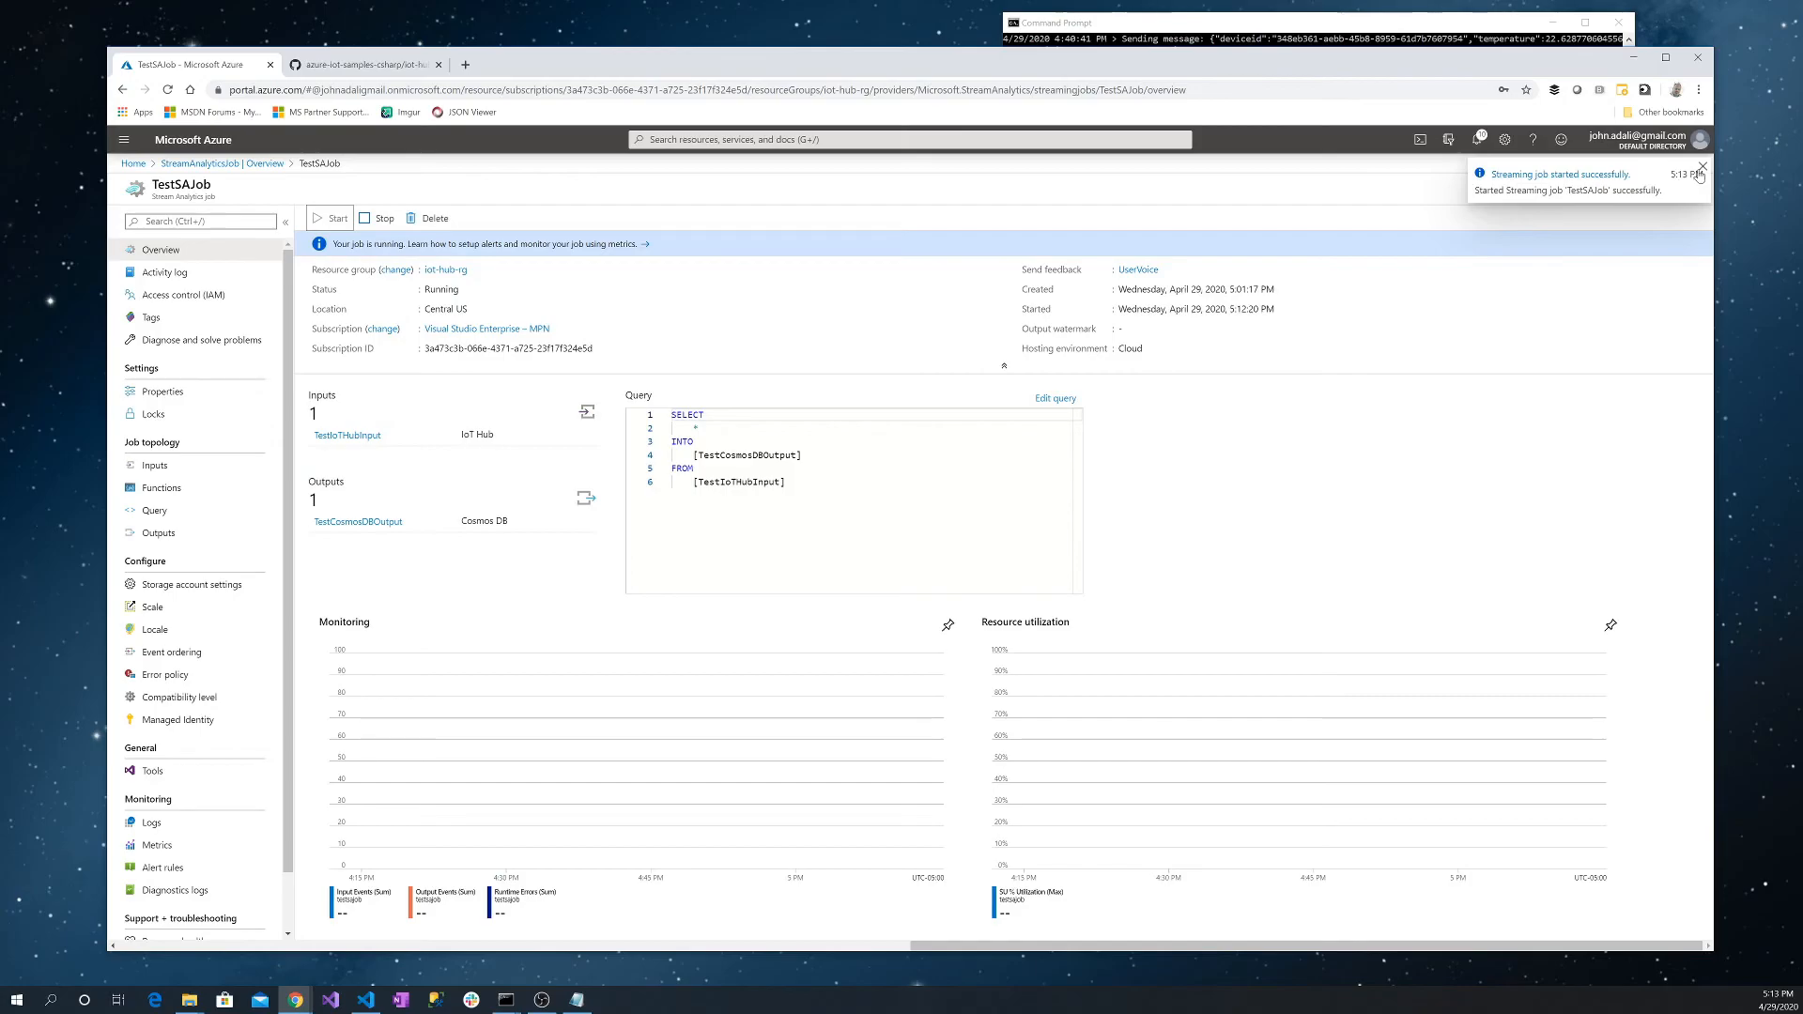
pyautogui.click(1702, 168)
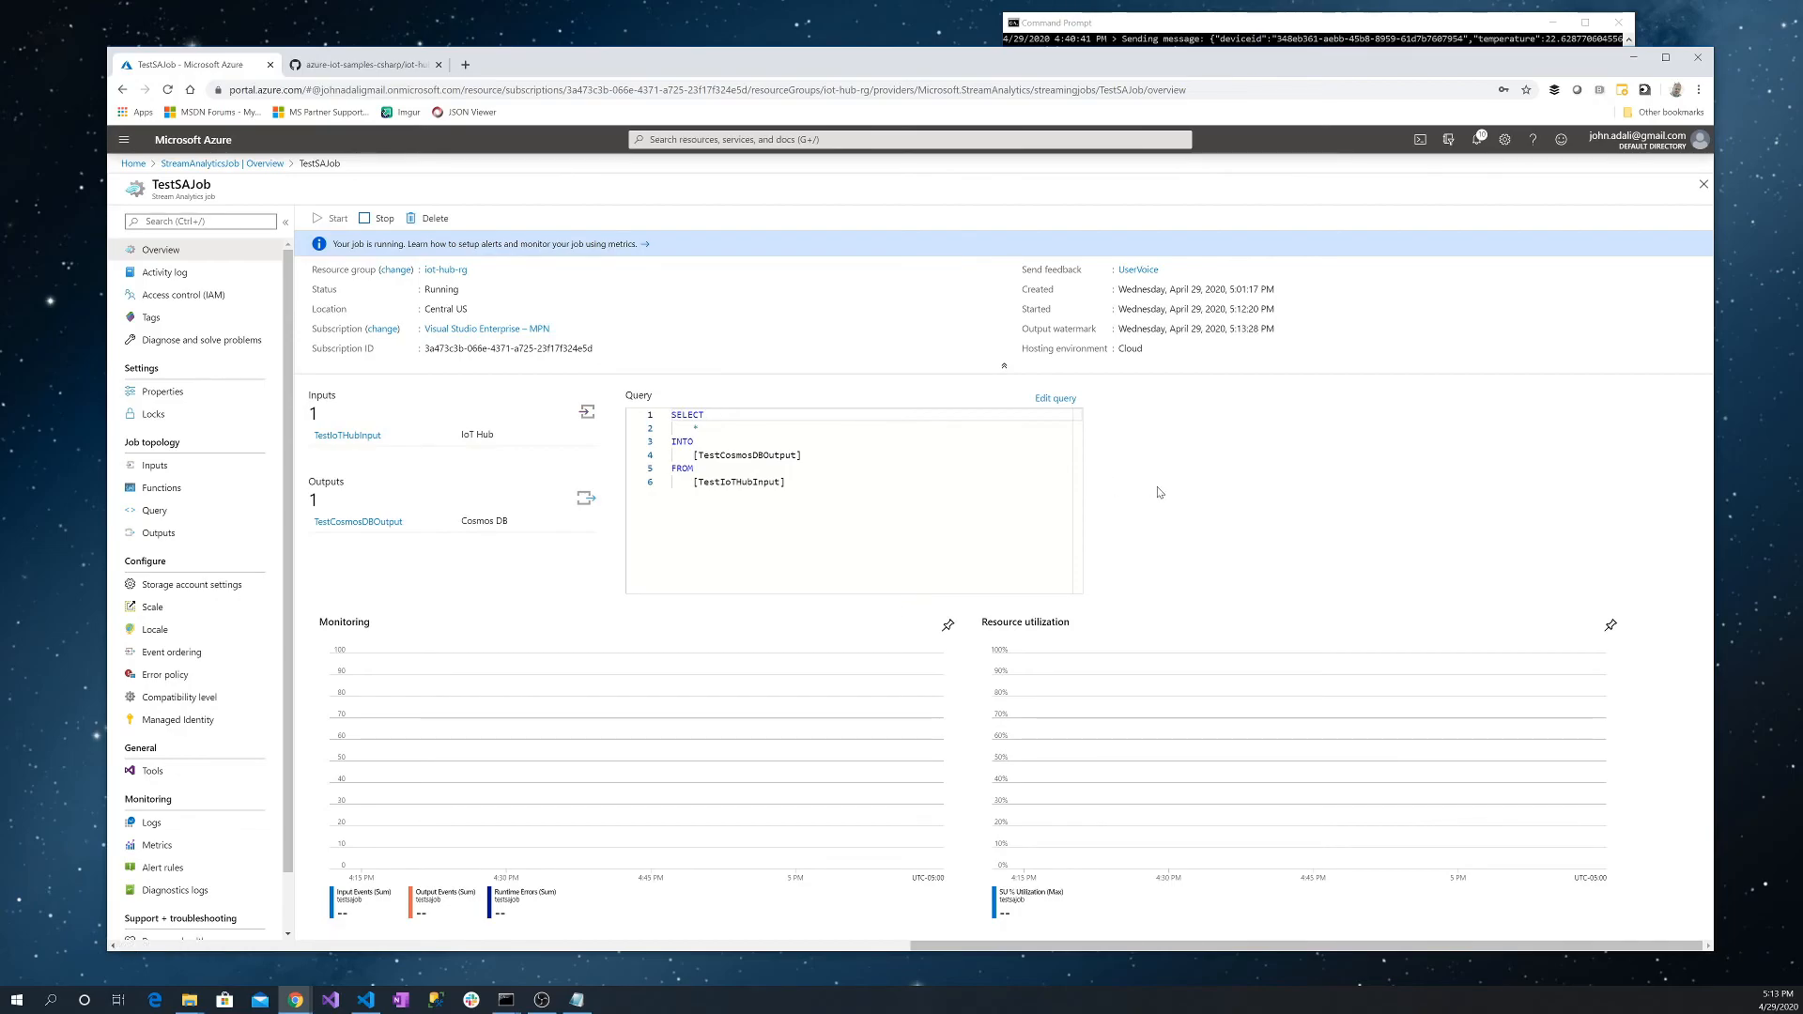
# - Switch to Command Prompt, start the simulated device with dotnet run, and return to the job overview in the browser
pyautogui.click(1316, 23)
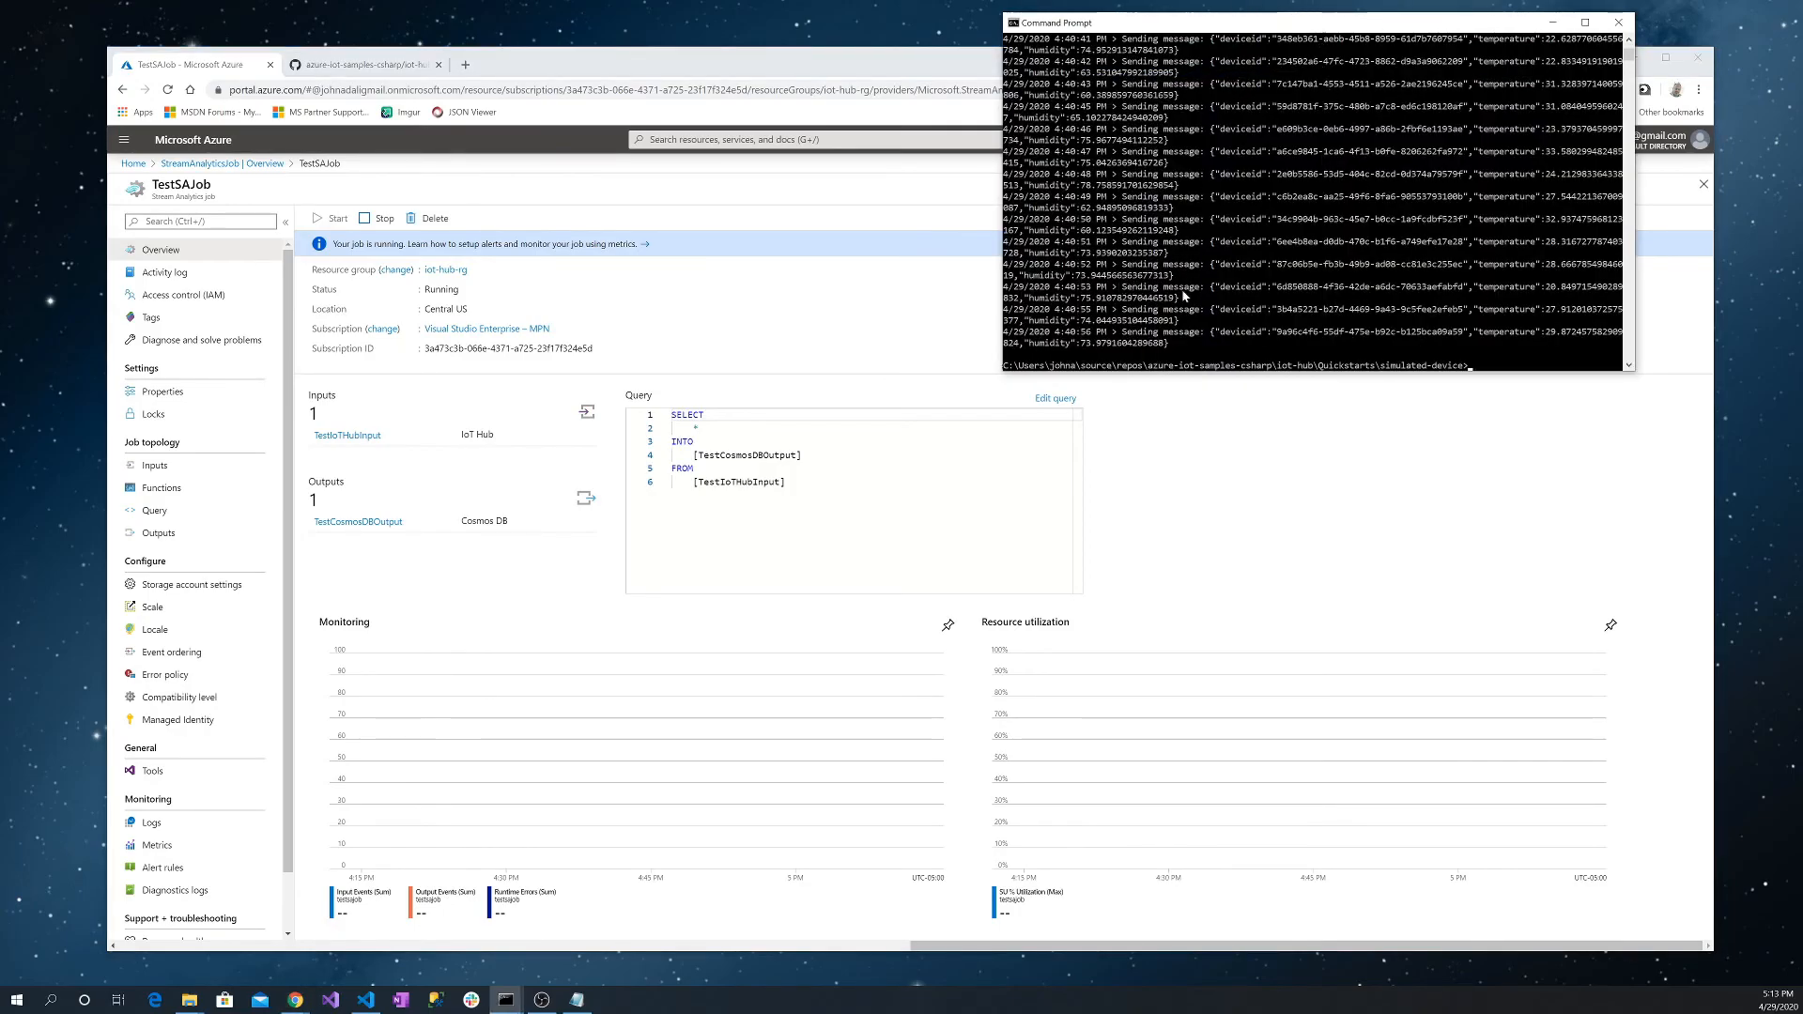
pyautogui.write('dotnet run')
pyautogui.press('Return')
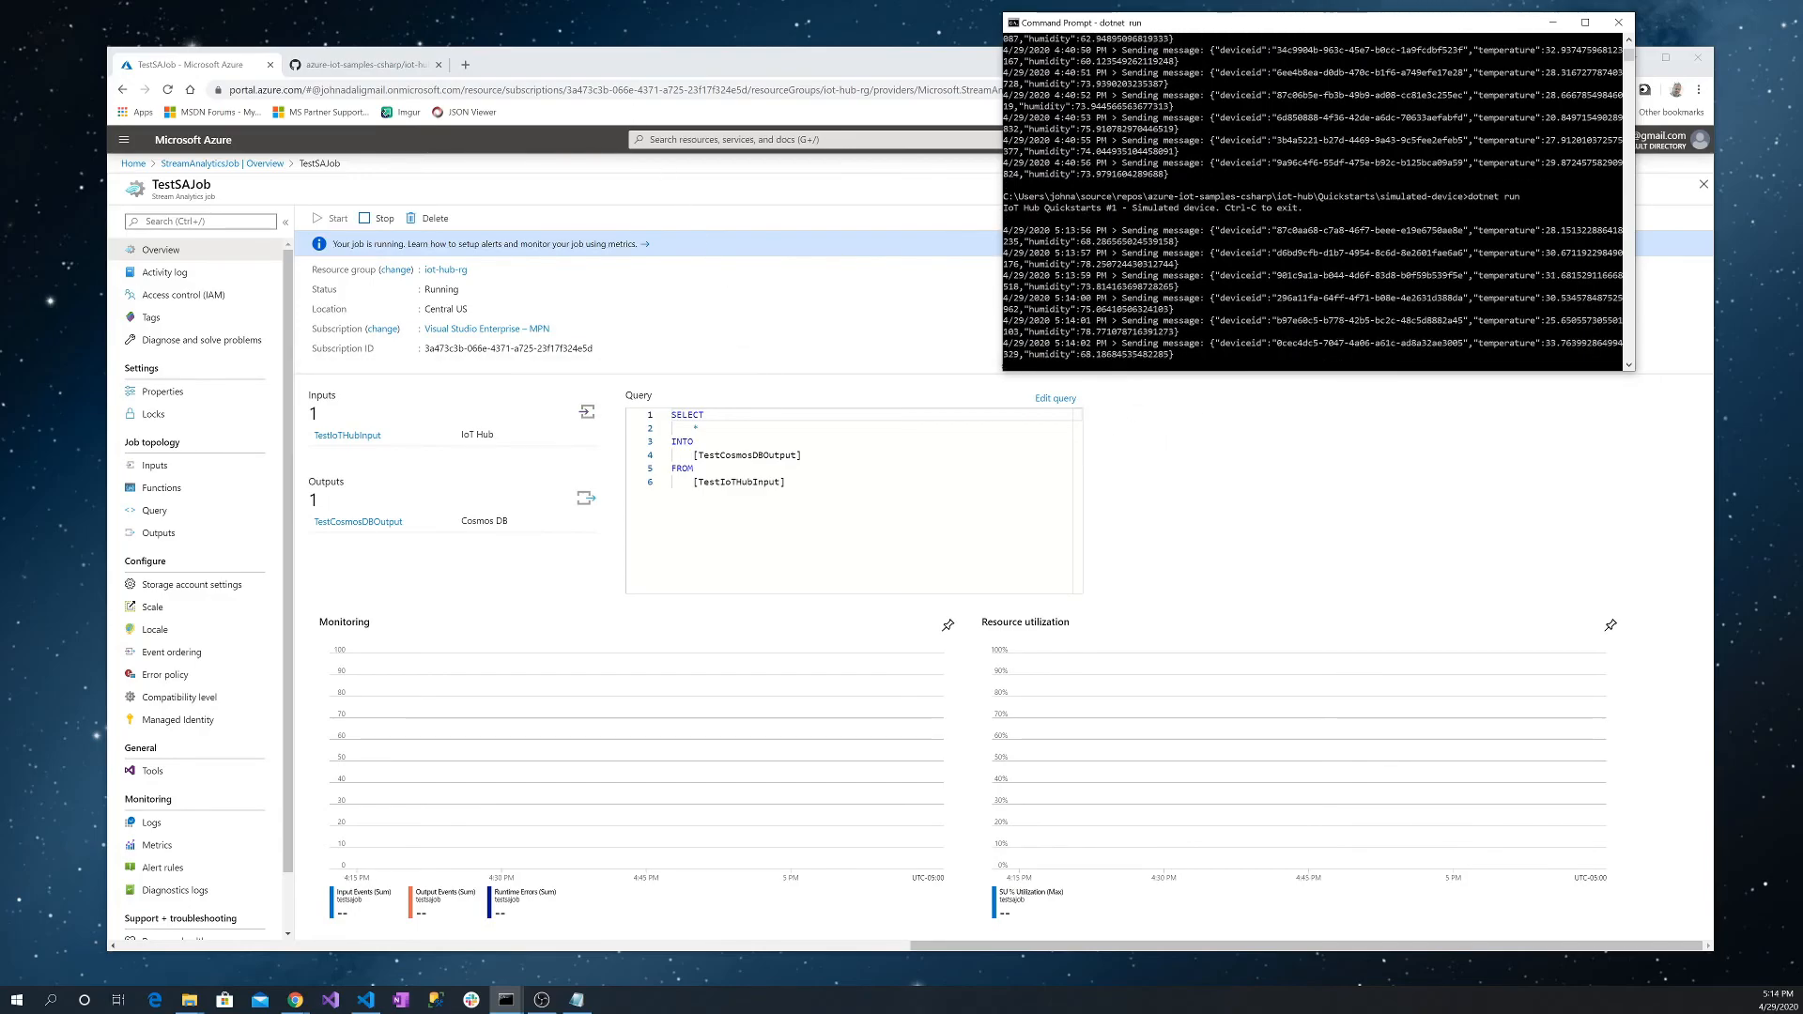
pyautogui.click(782, 399)
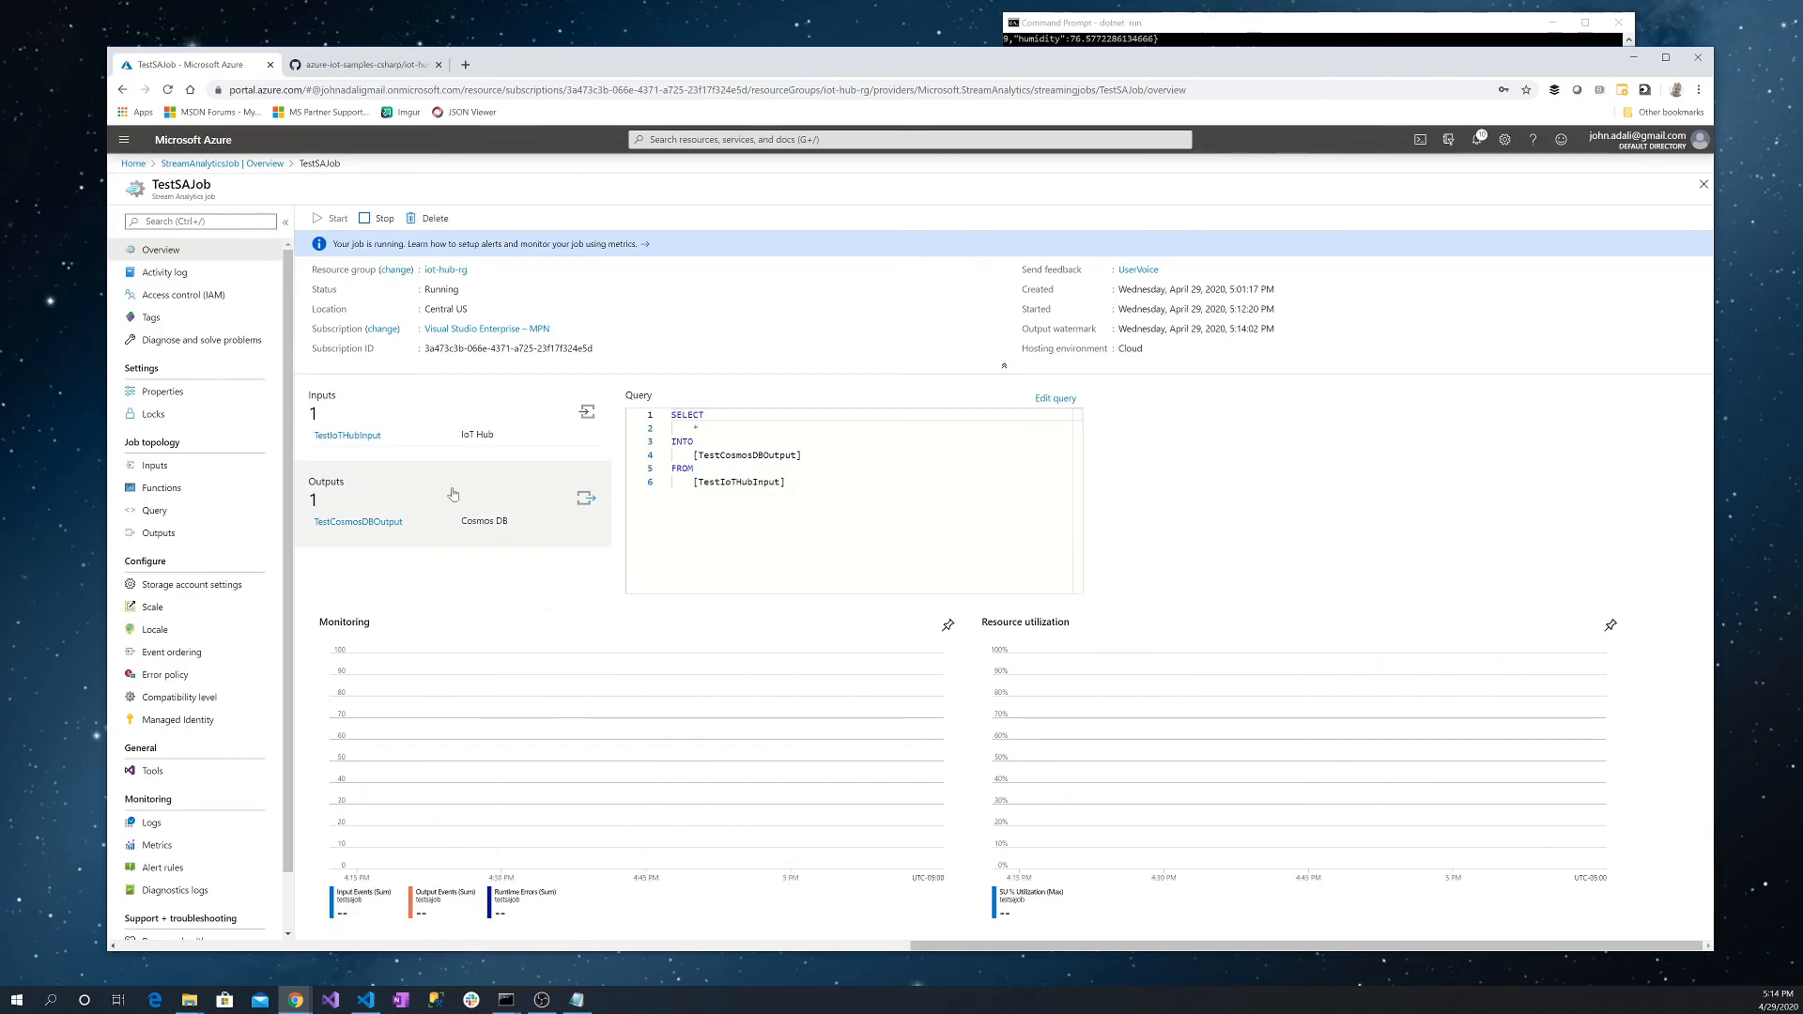
# - Filter the job's activity log to the last 1 hour and inspect the sub-events of the Start job 'TestSAJob' operation
pyautogui.click(163, 274)
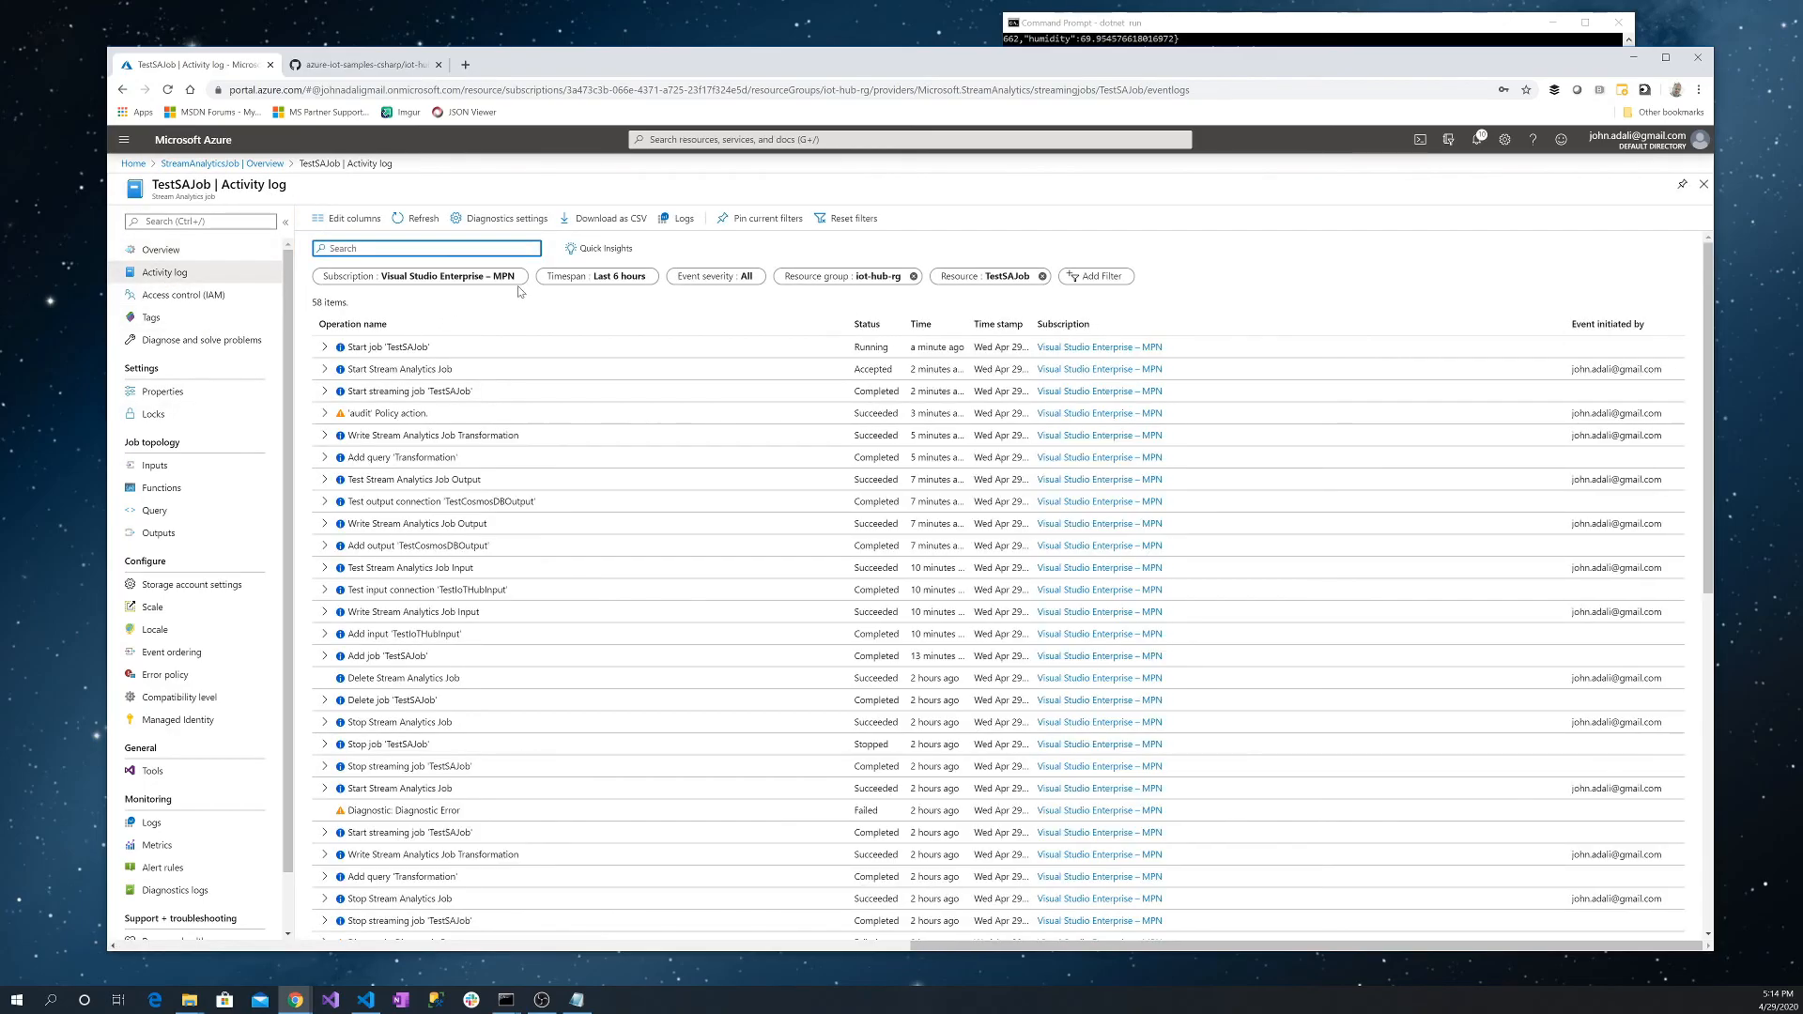
pyautogui.click(626, 280)
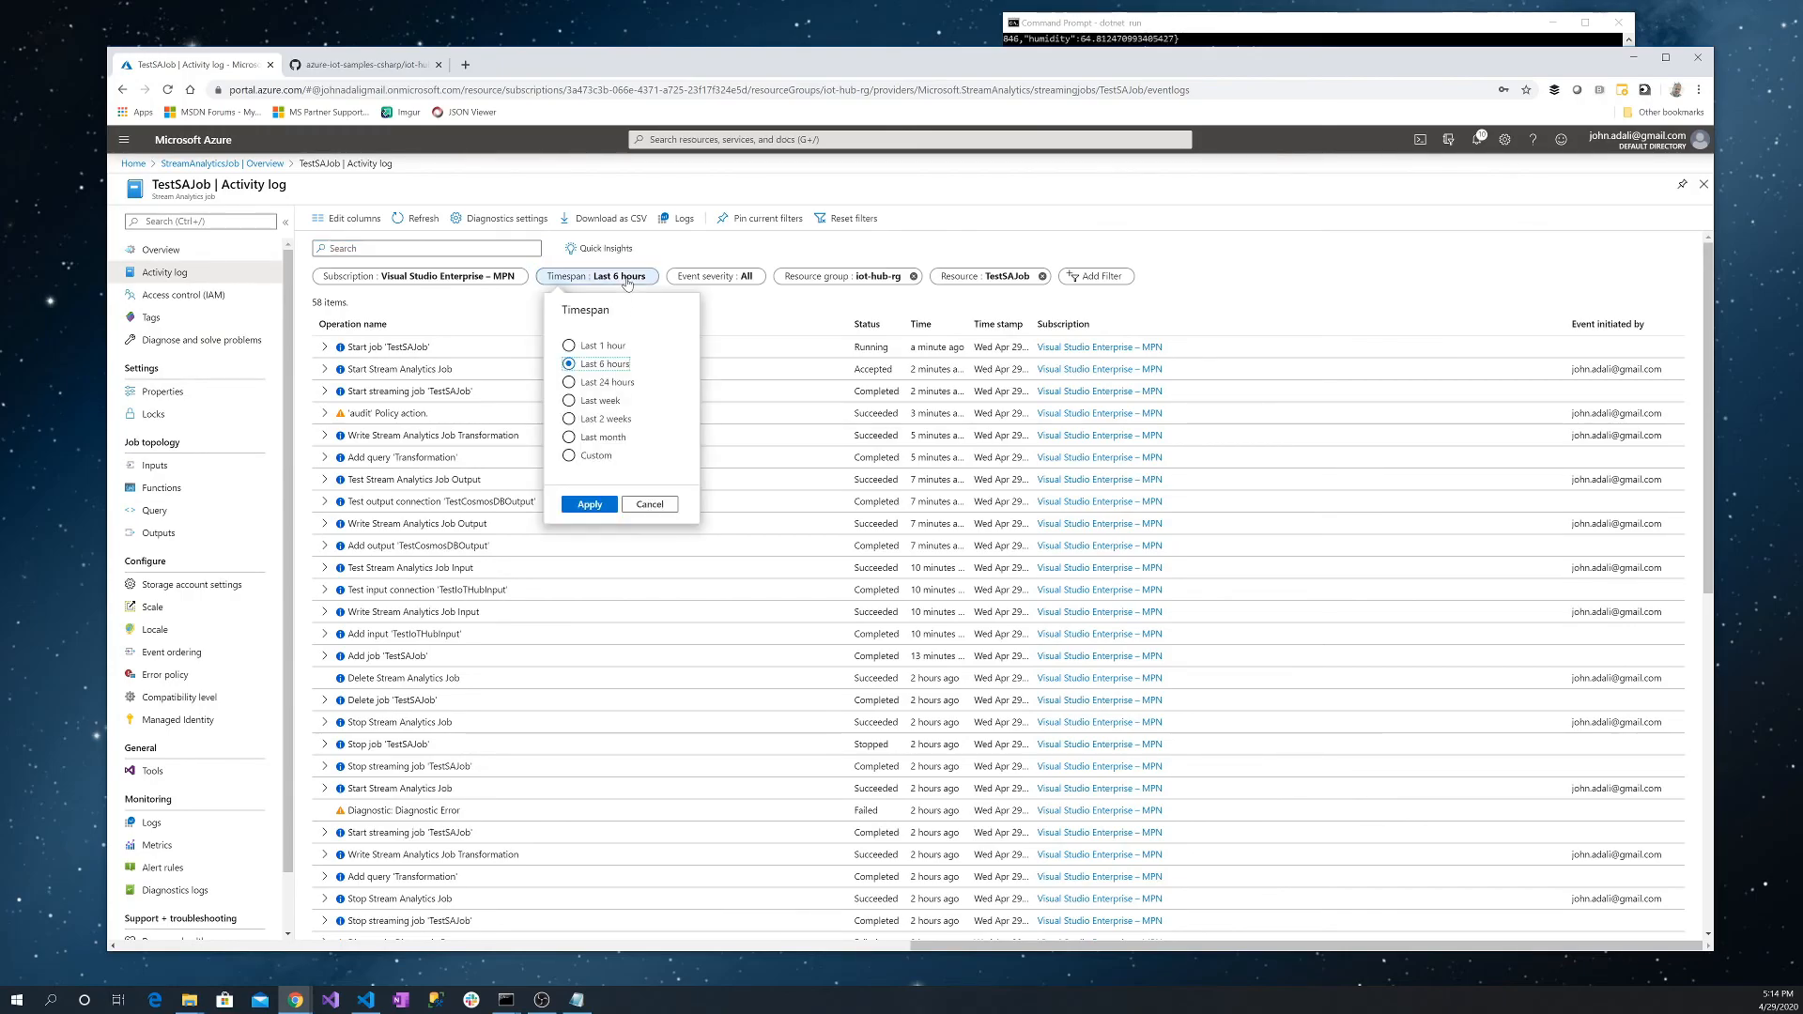
pyautogui.click(568, 345)
pyautogui.click(585, 507)
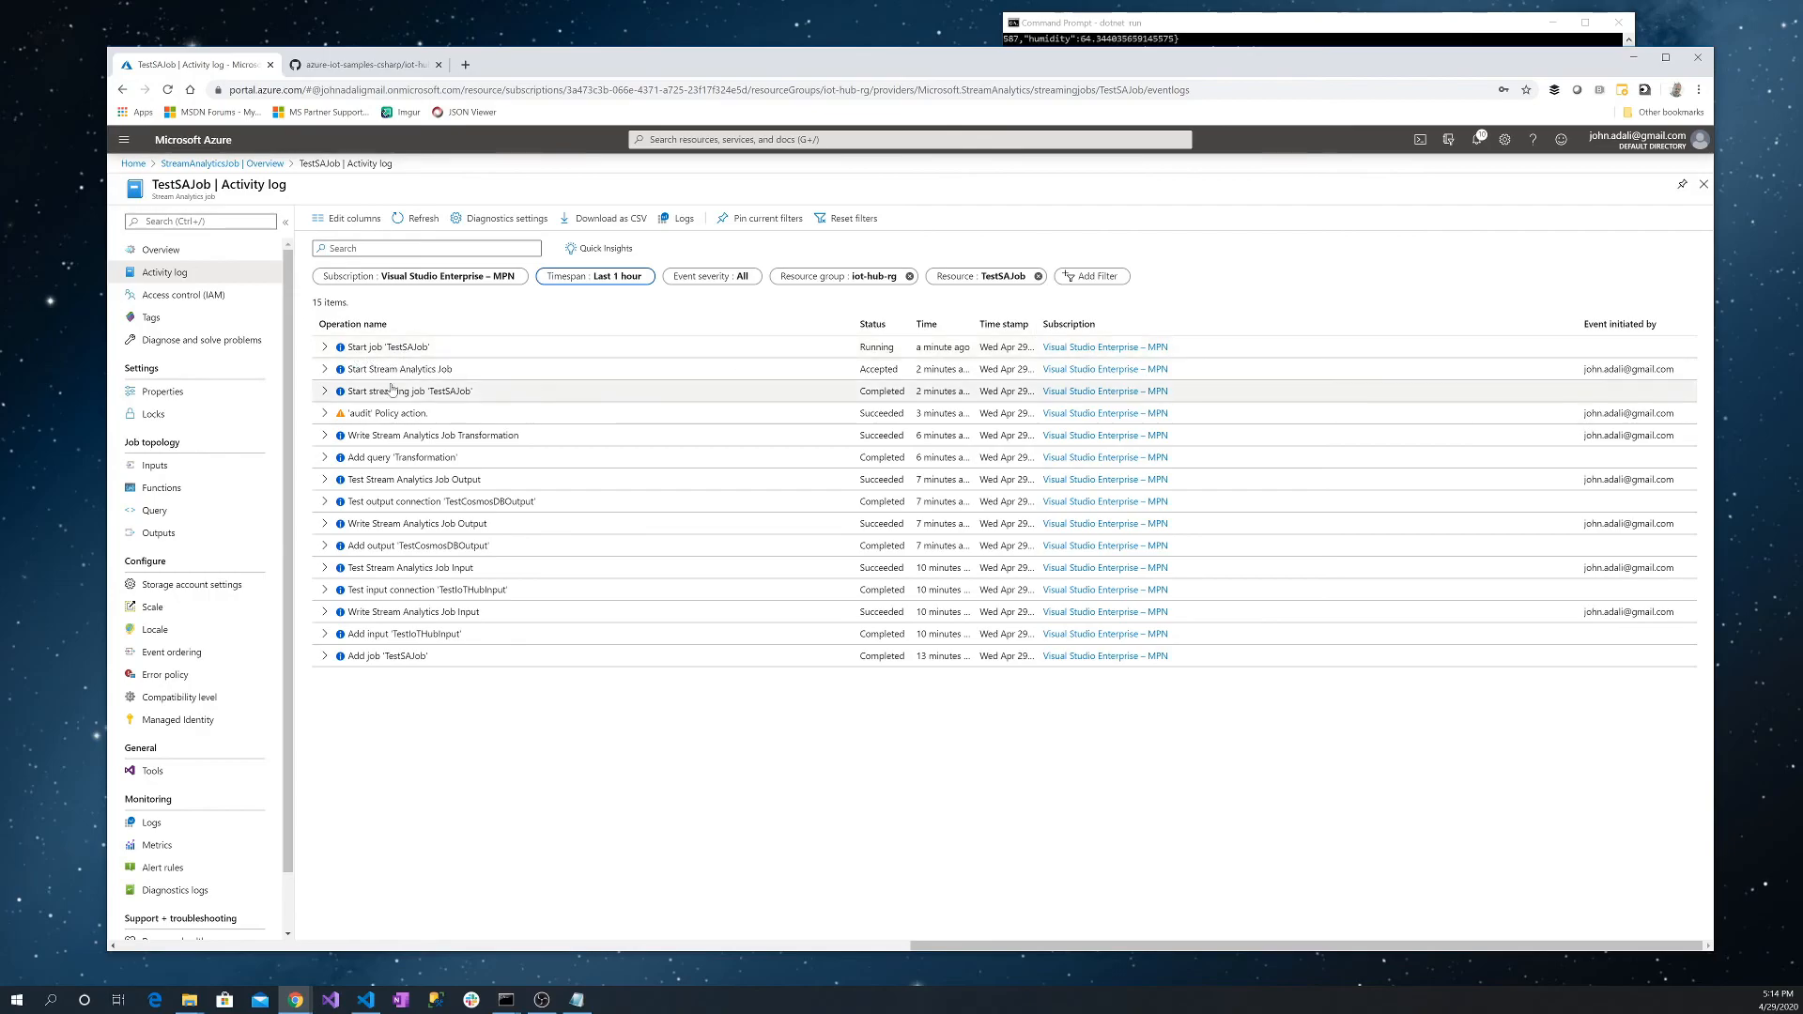
pyautogui.click(324, 353)
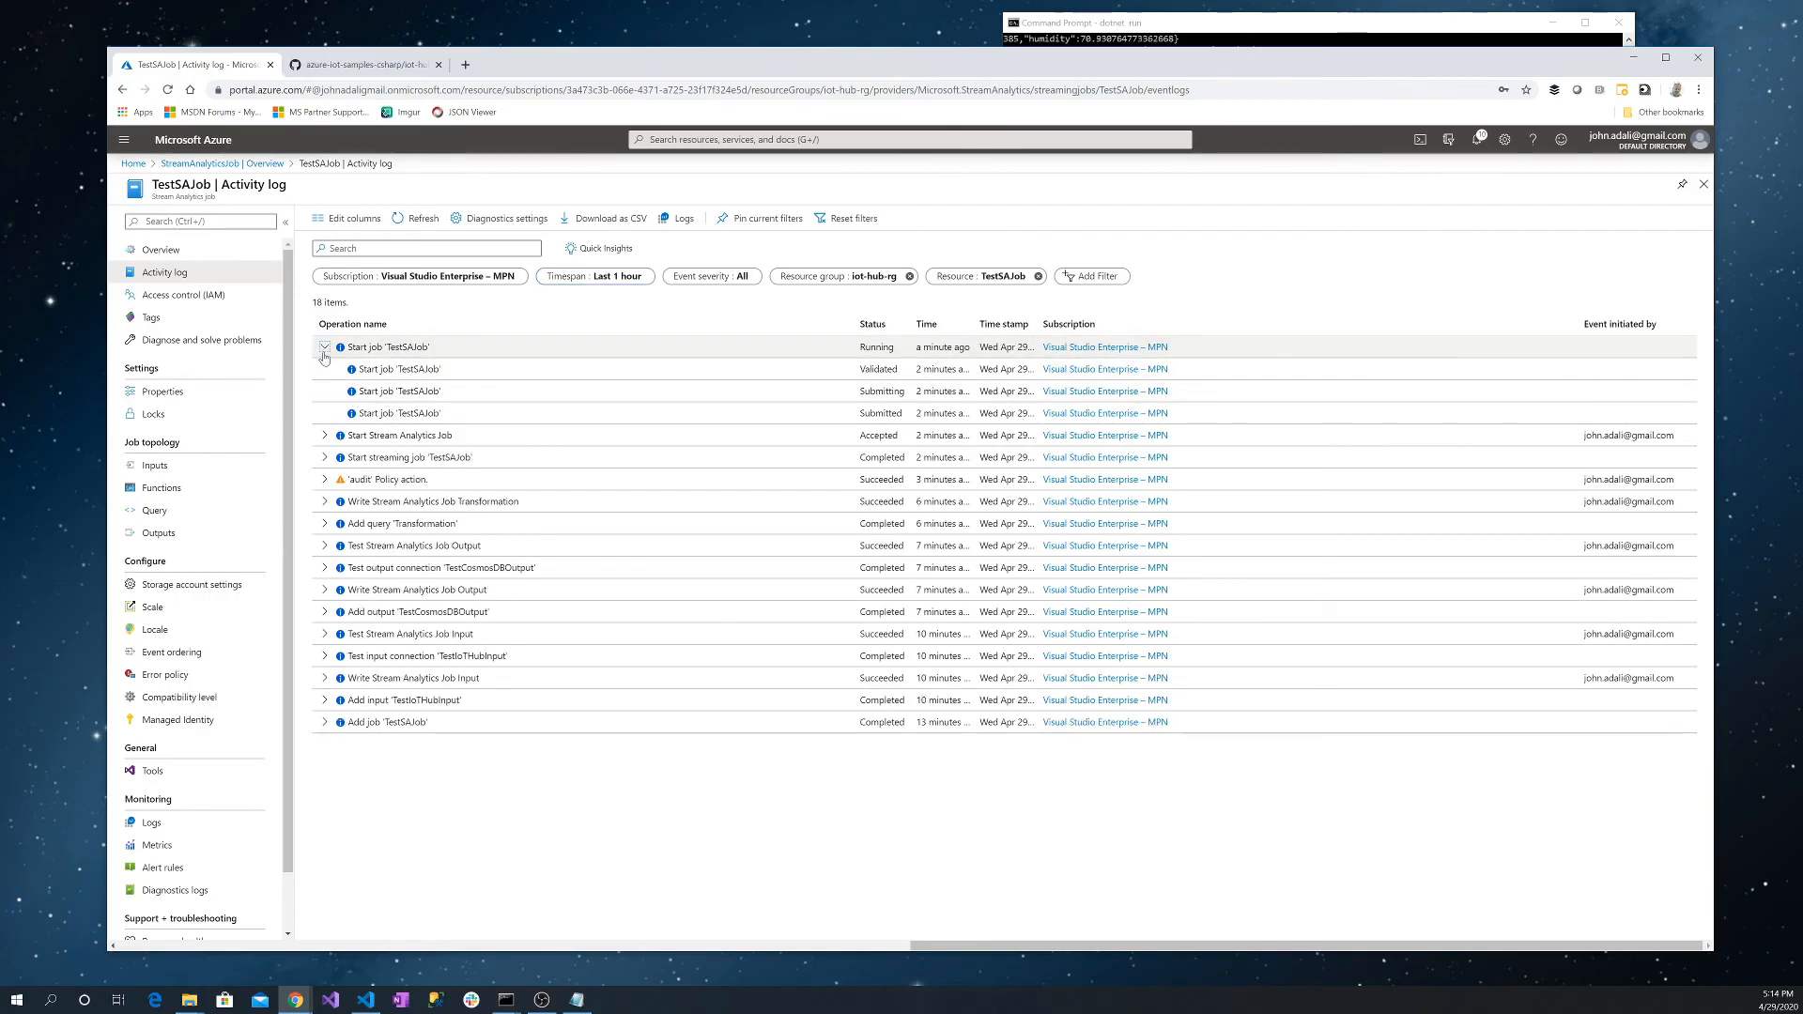
pyautogui.click(324, 350)
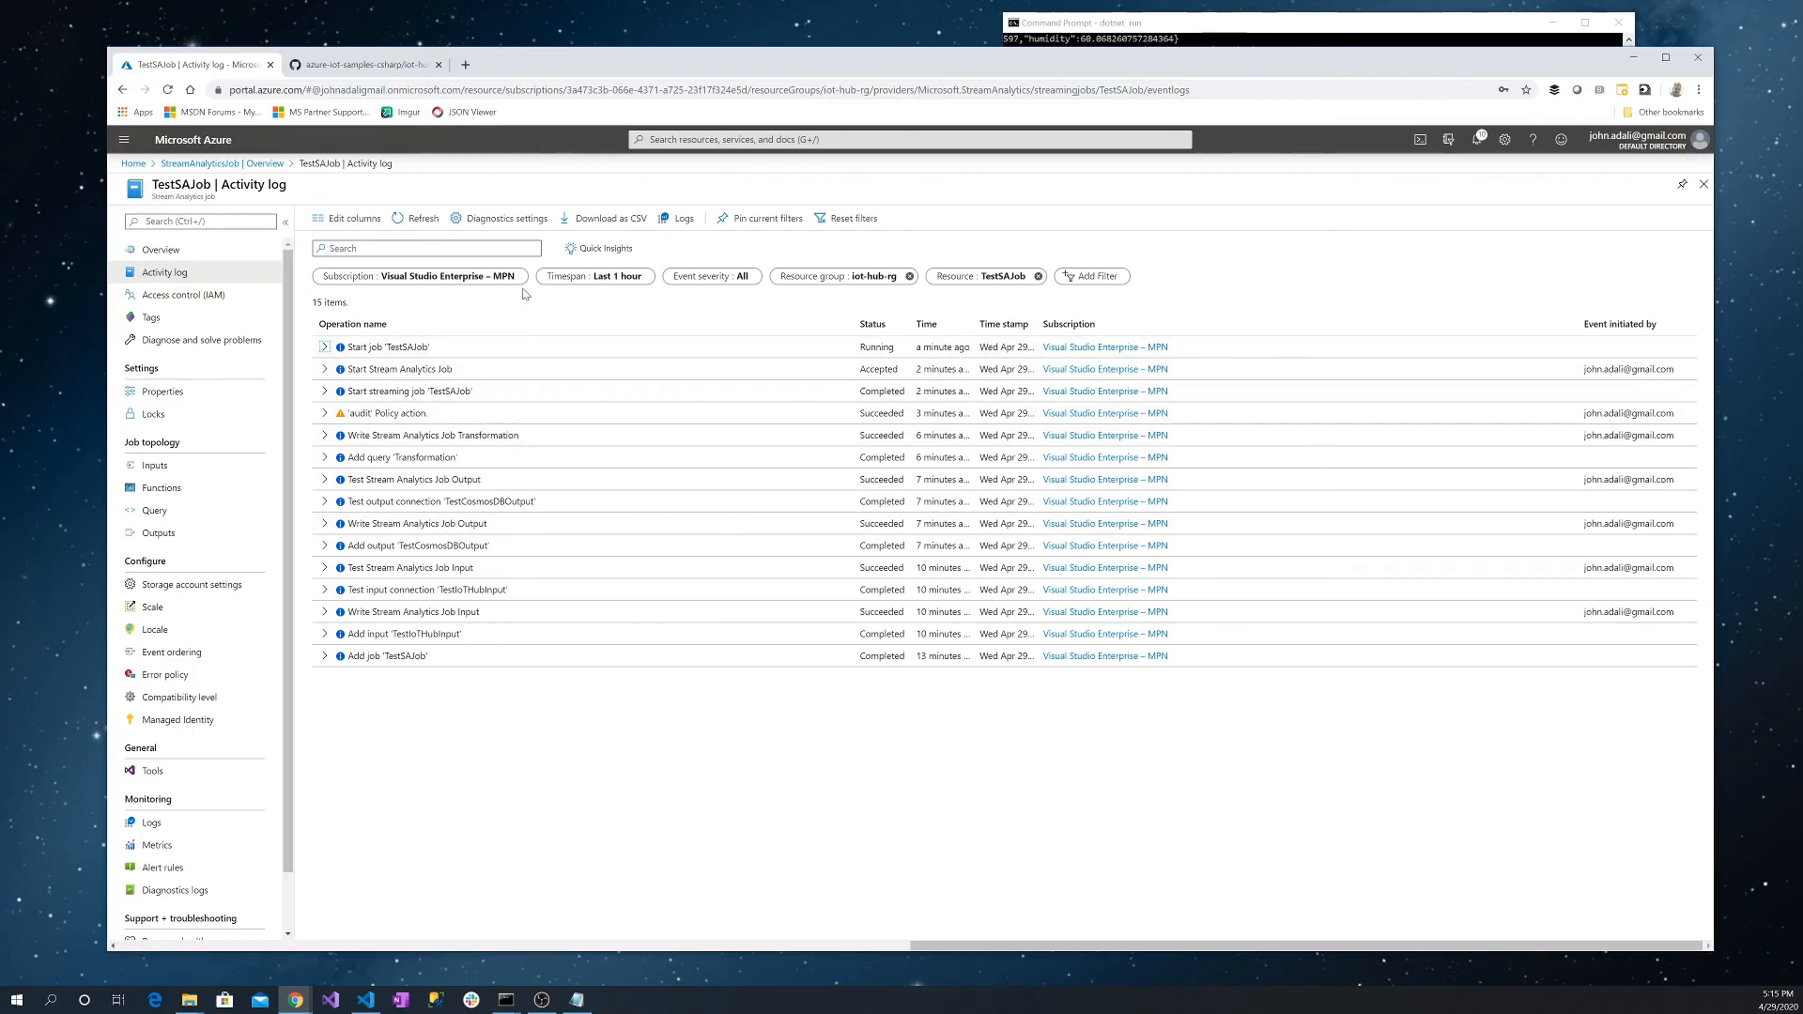
# - Revisit the running job's query and activity log, and check the monitoring charts on its overview
pyautogui.click(154, 511)
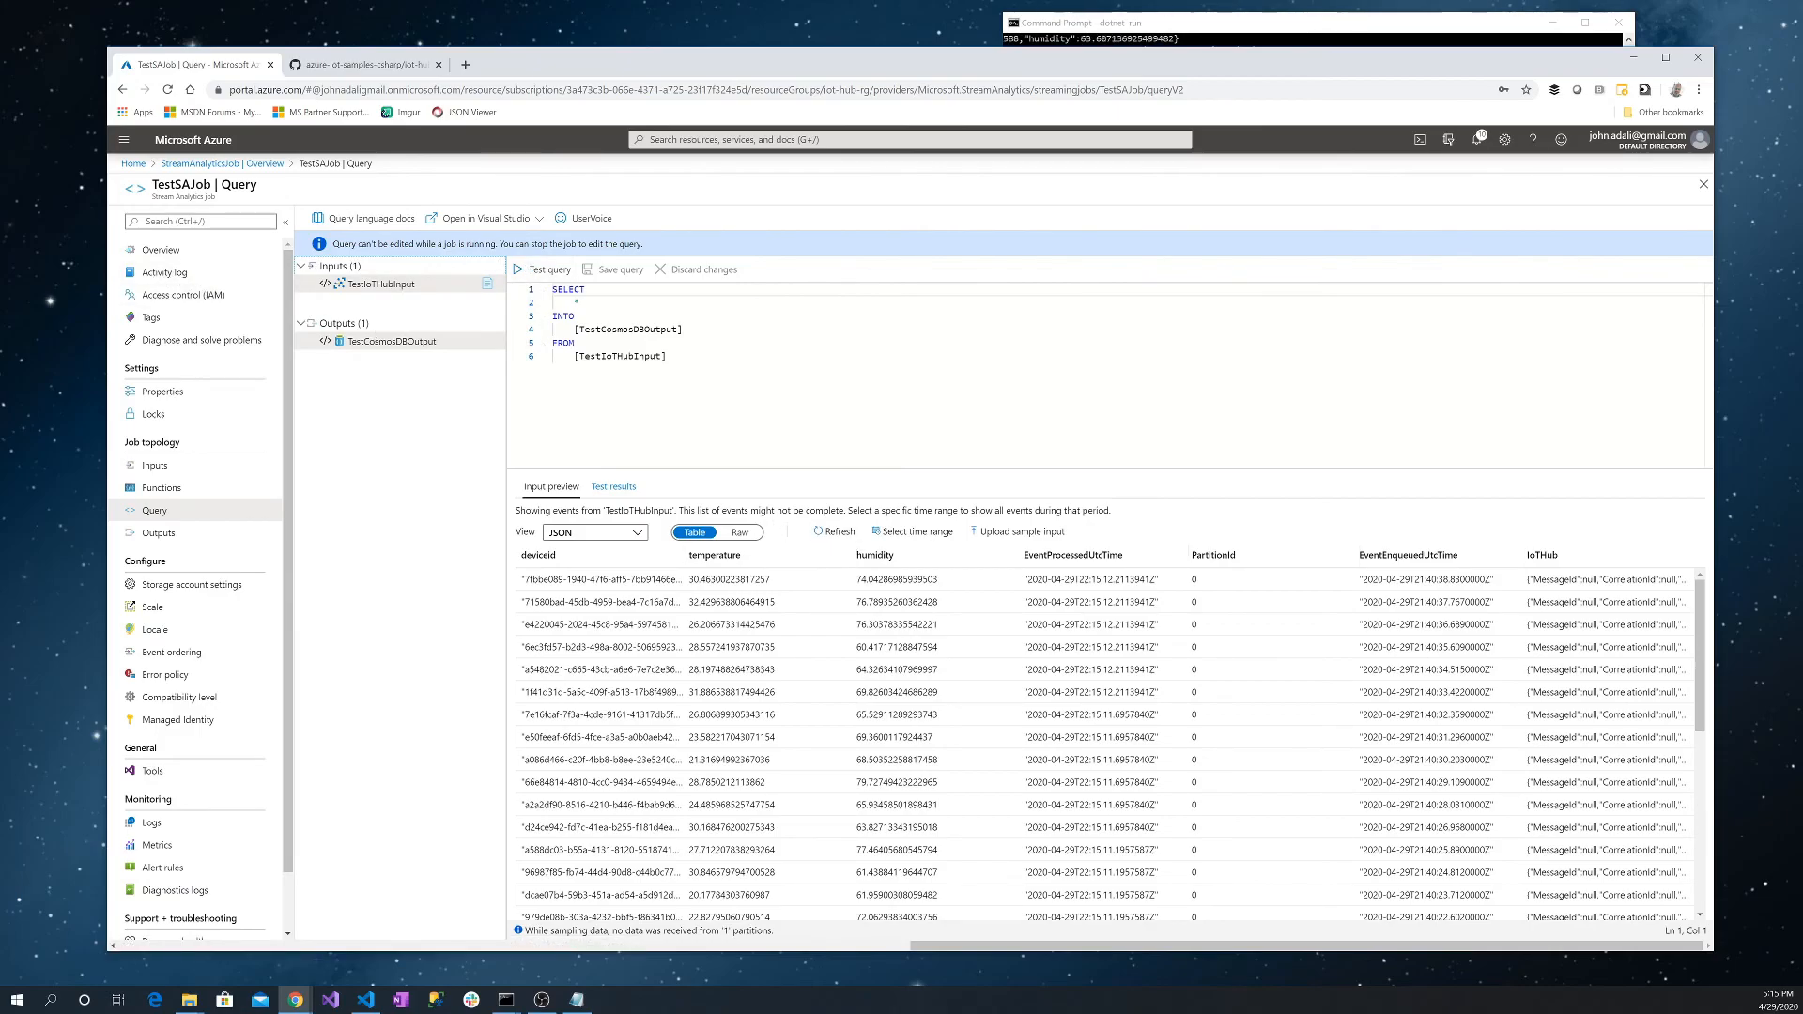
pyautogui.click(165, 273)
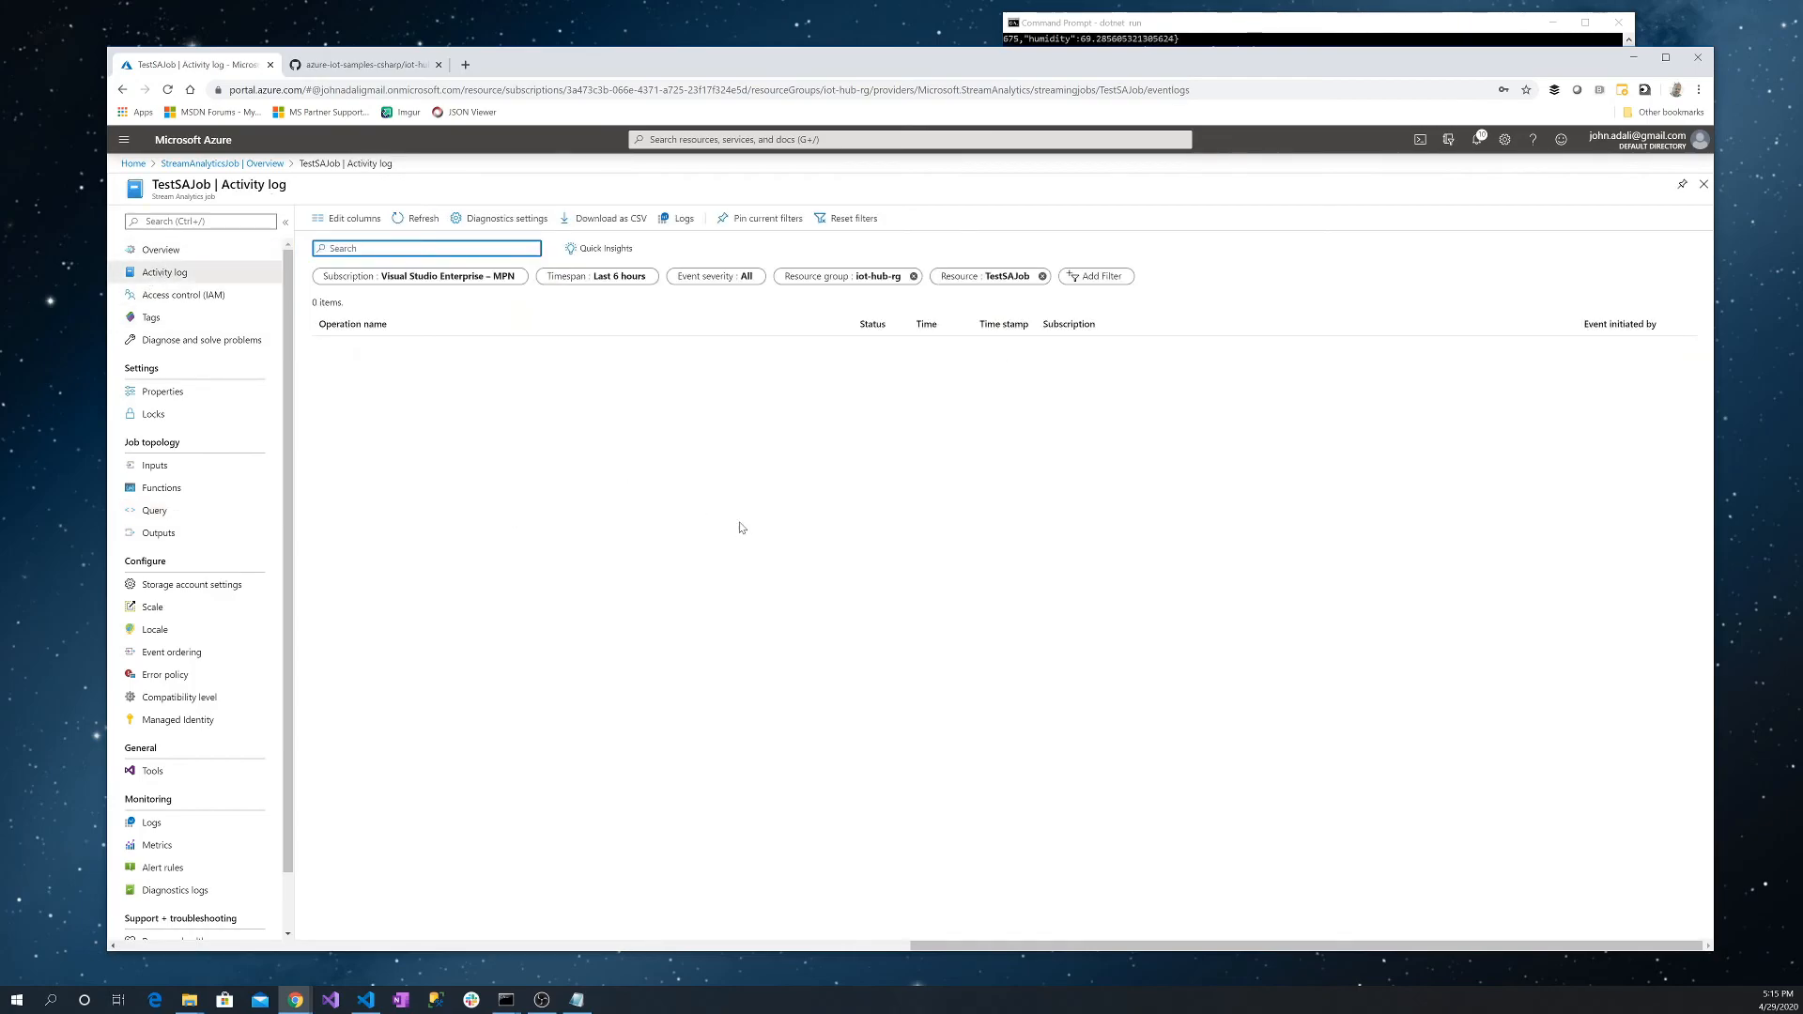
pyautogui.click(146, 251)
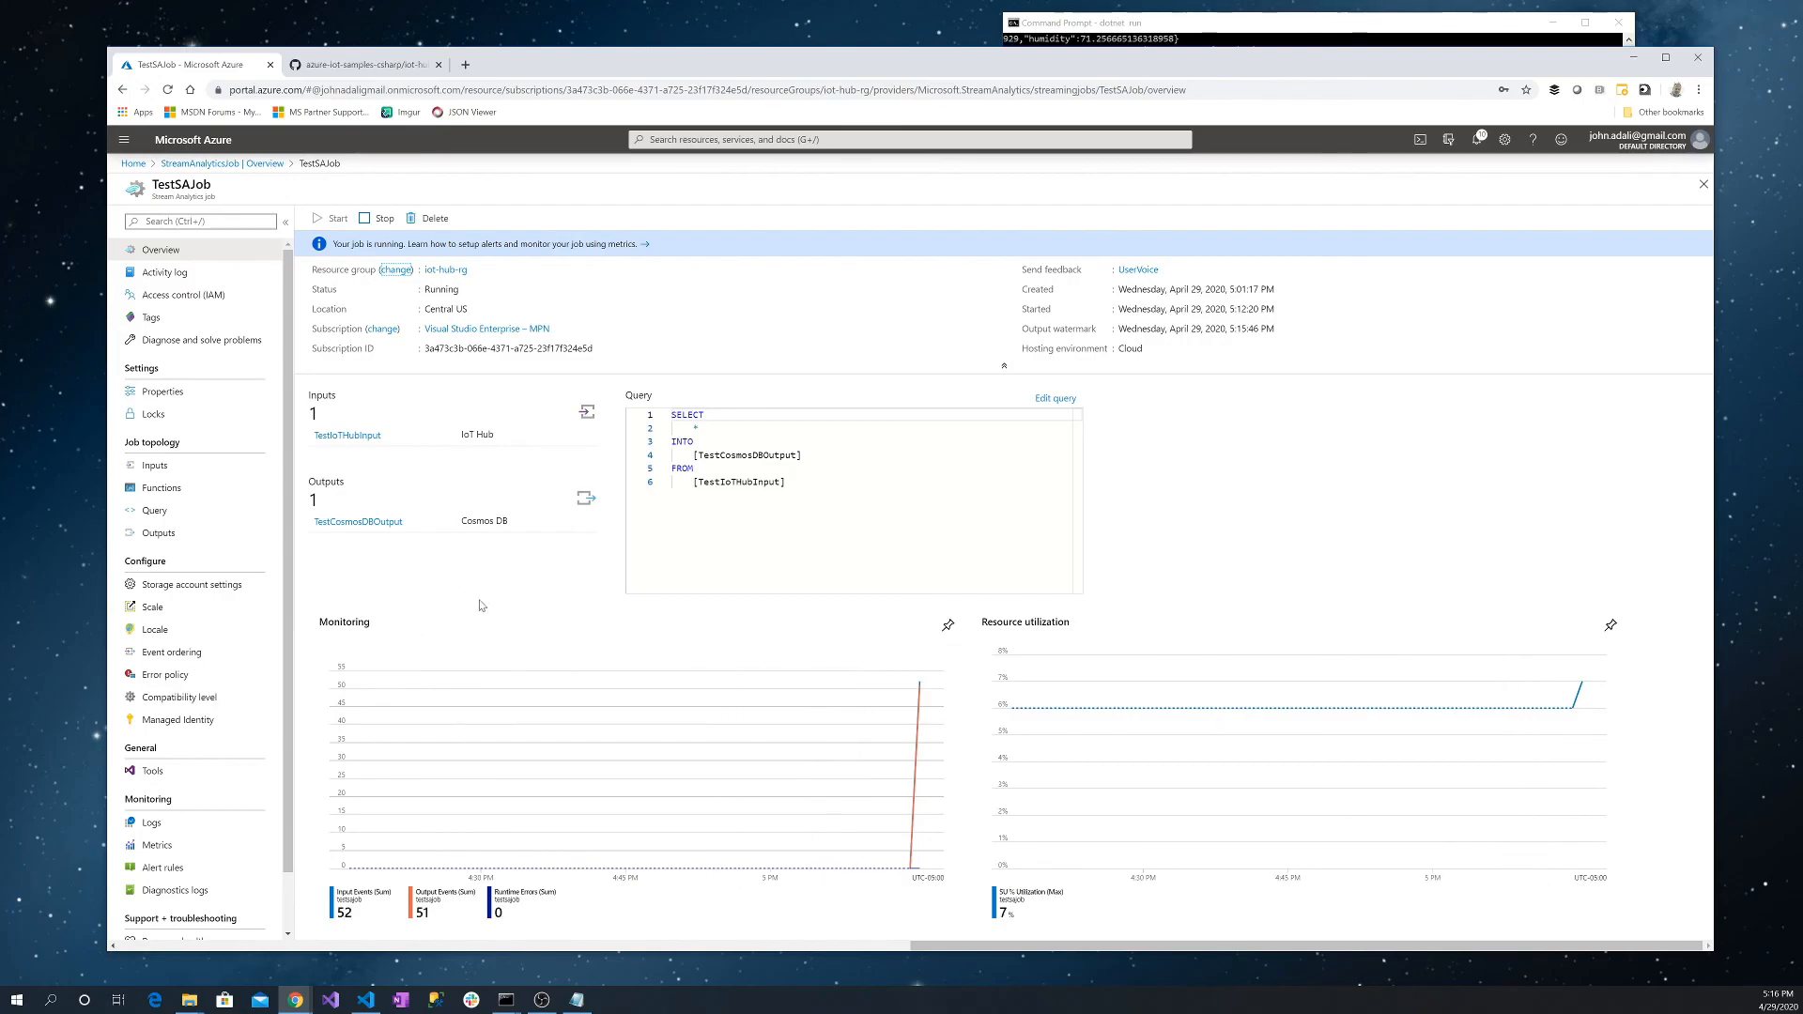
# - Open the cosmosdbtestjha account from the iot-hub-rg resource group and show the items of testcontainer1 in Data Explorer
pyautogui.click(446, 269)
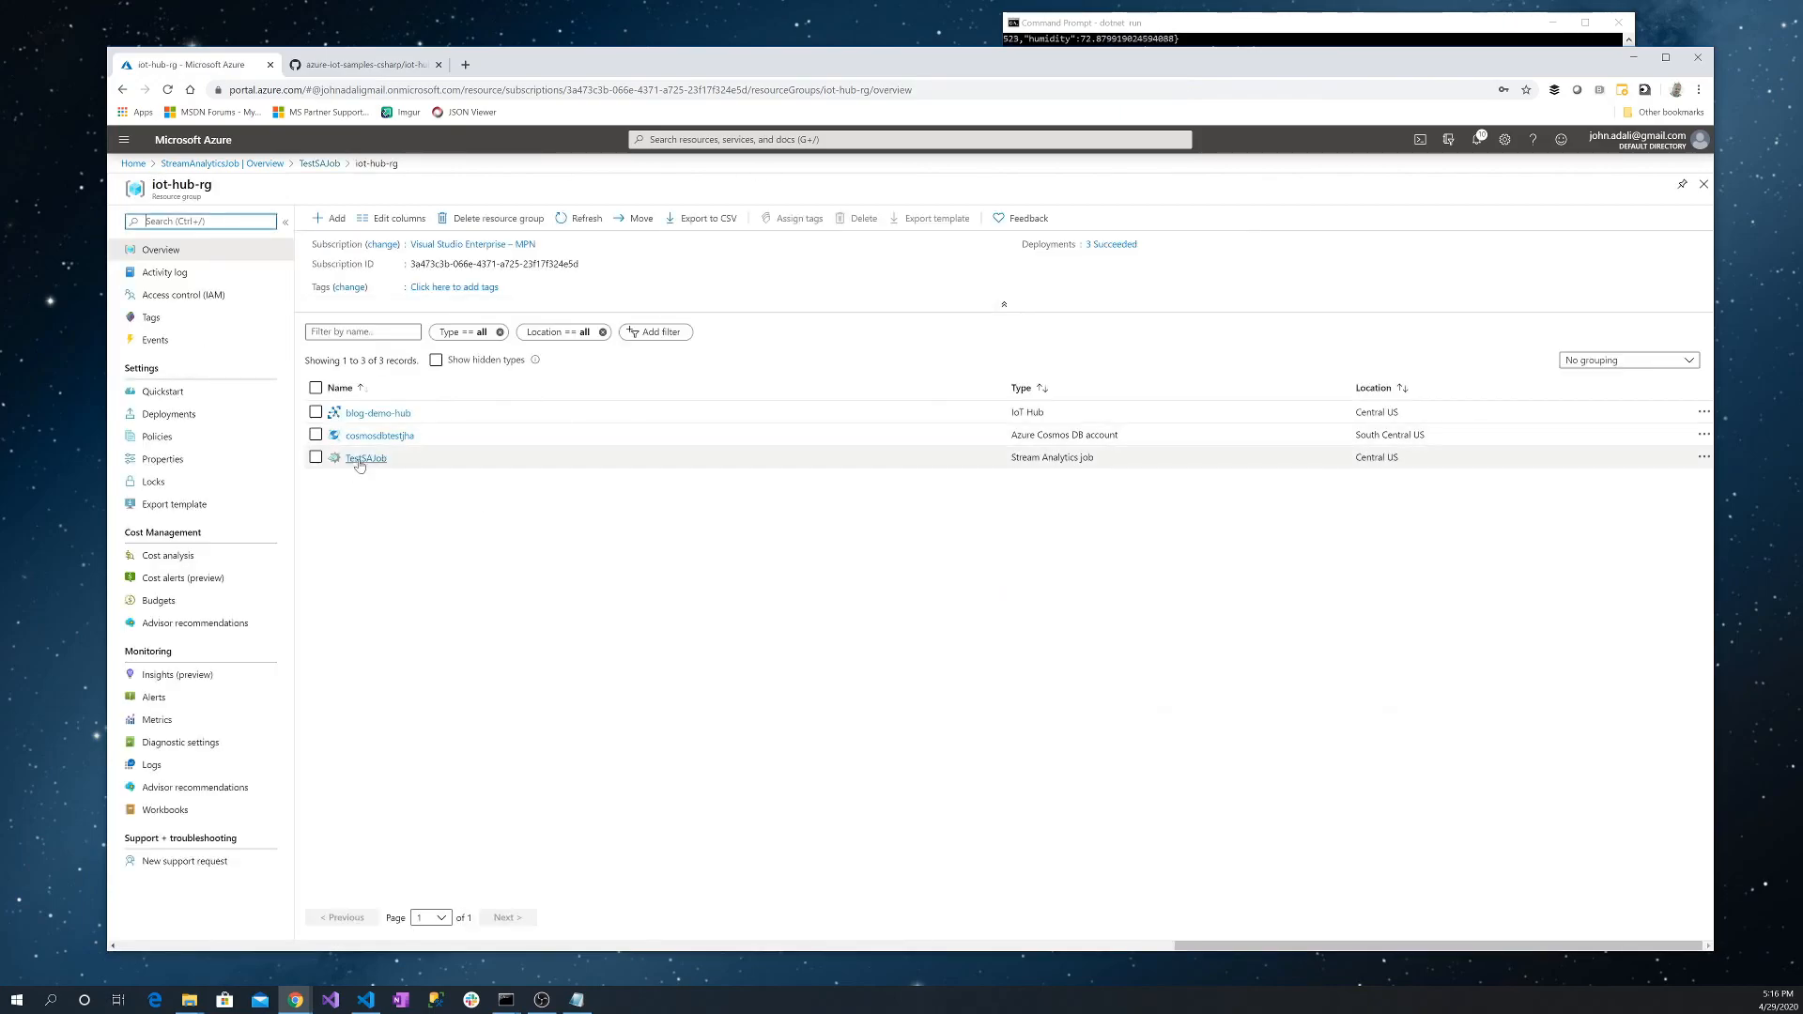
pyautogui.click(378, 436)
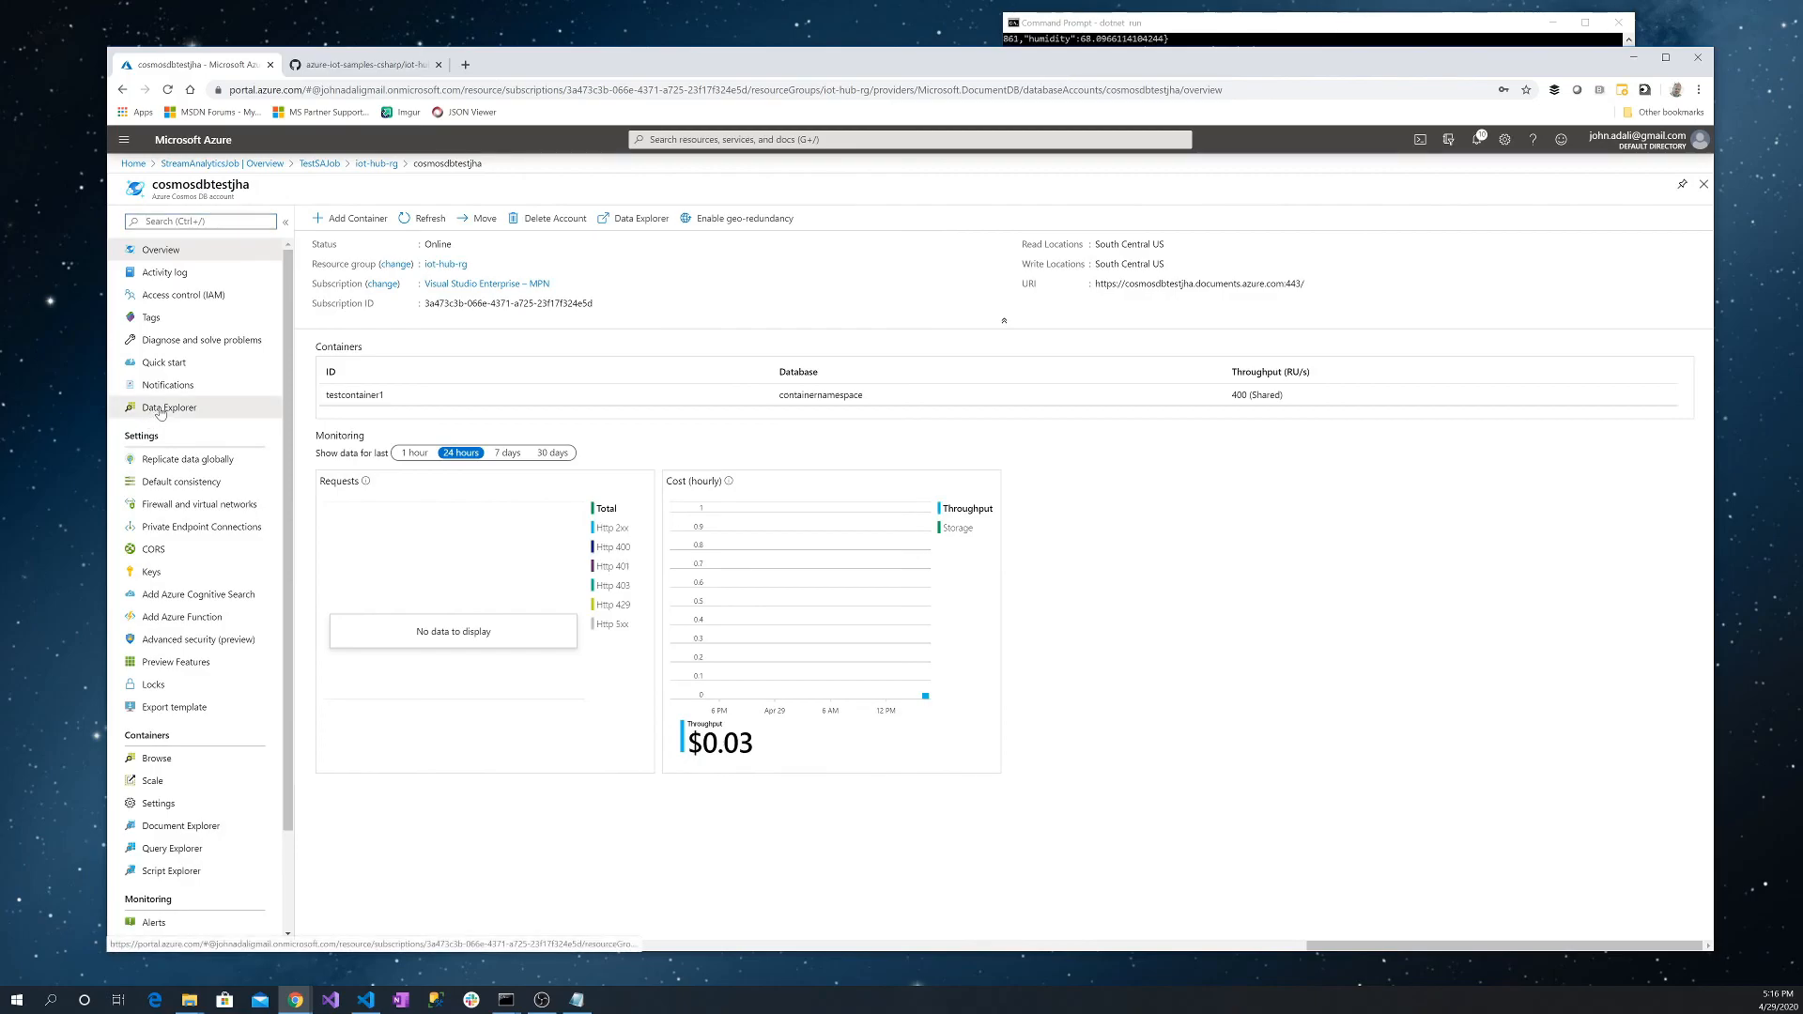
pyautogui.click(159, 410)
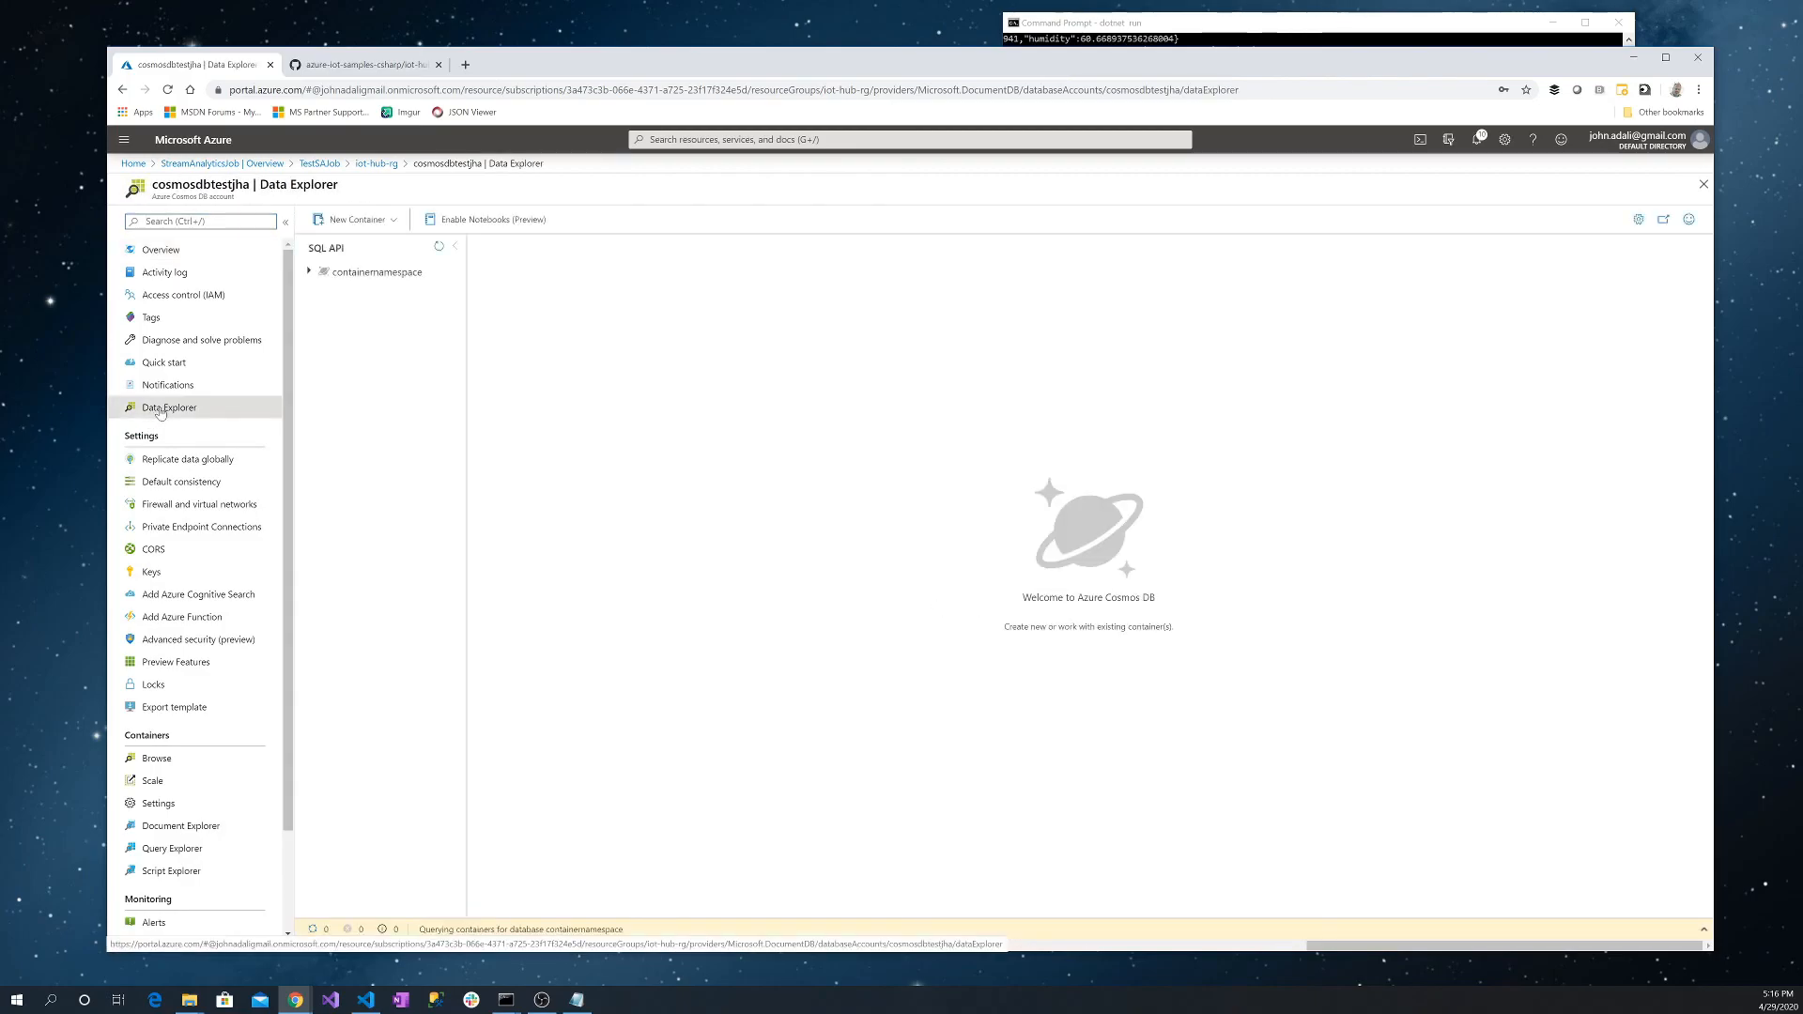
pyautogui.click(309, 272)
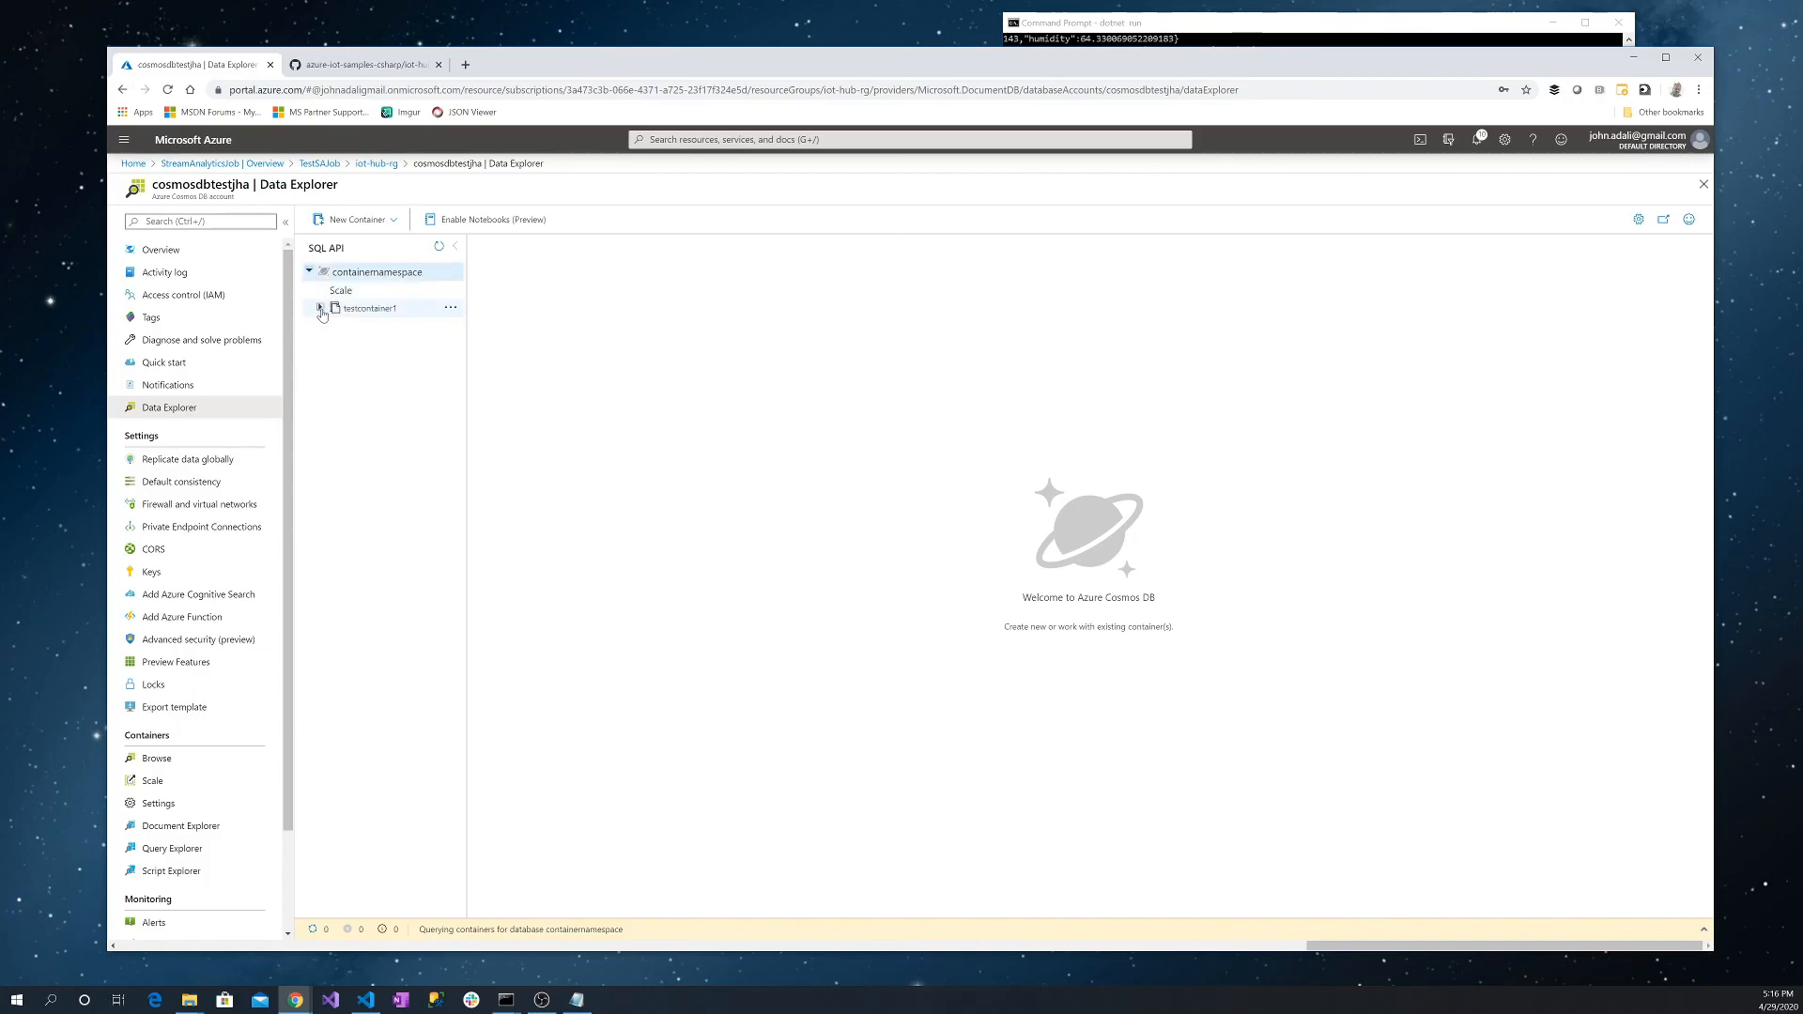
pyautogui.click(321, 309)
pyautogui.click(348, 329)
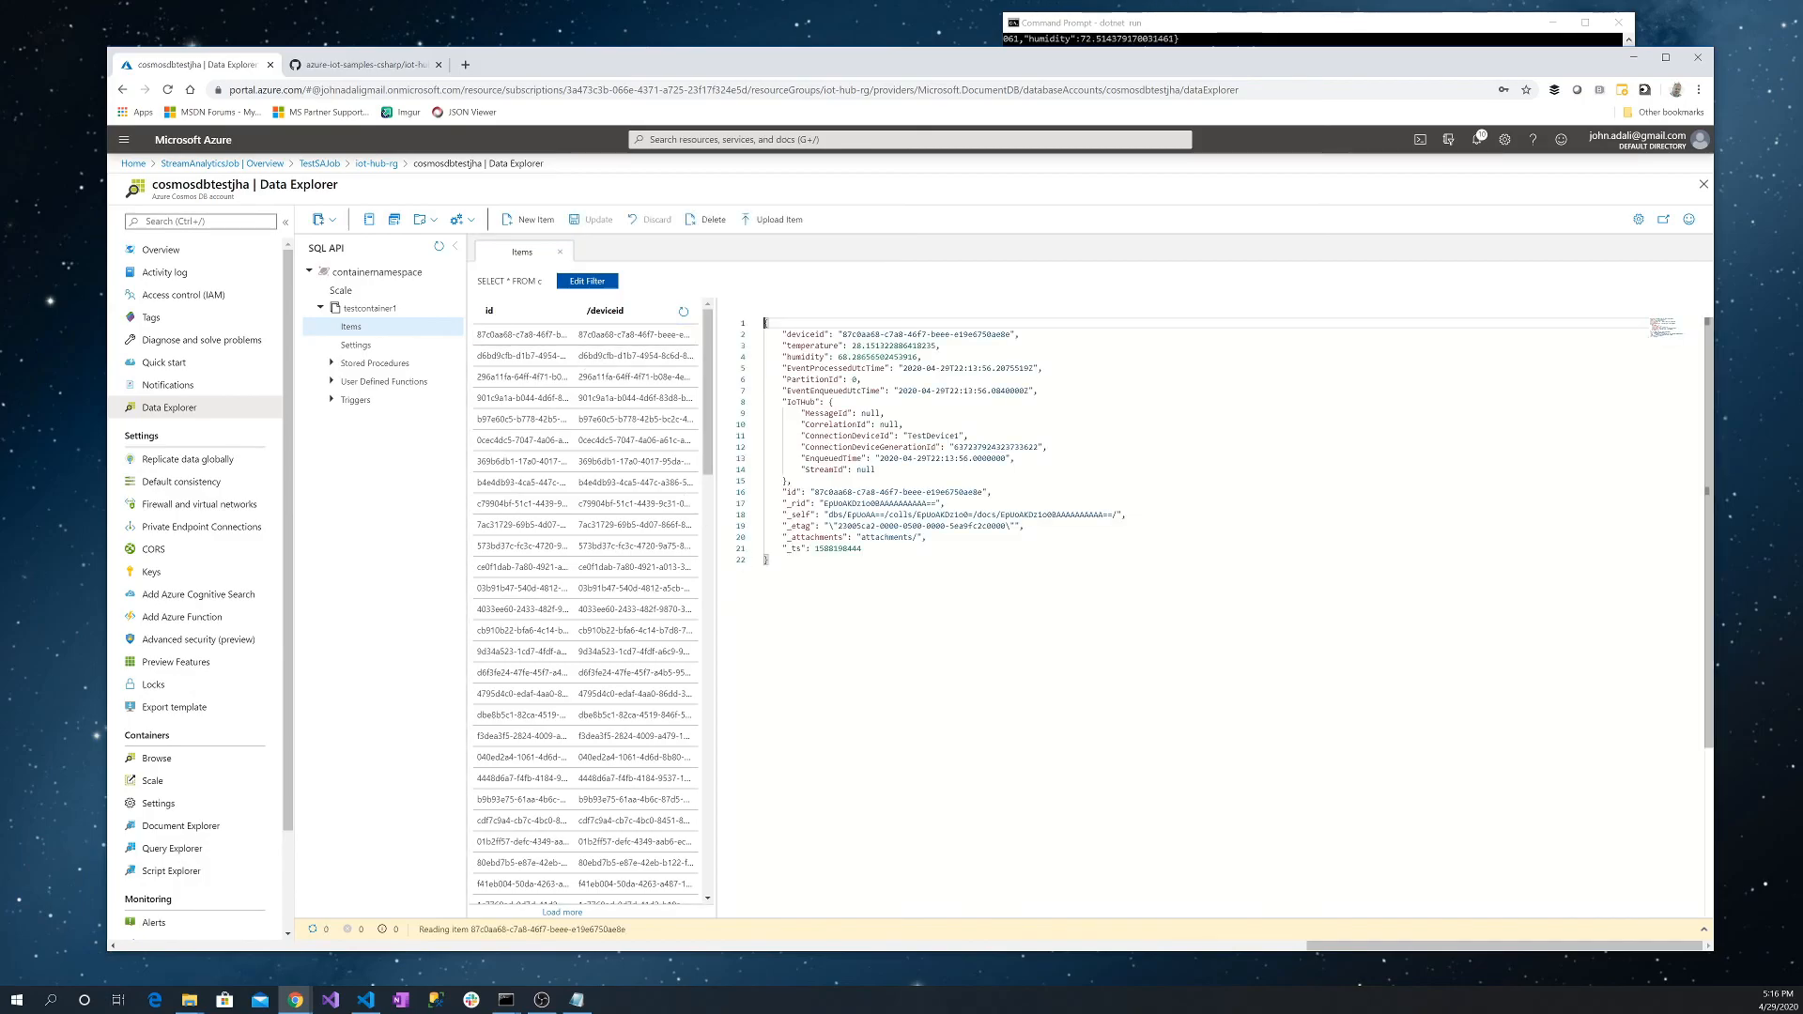
# - Examine the deviceid, temperature and humidity fields in the first stored item's JSON
pyautogui.doubleClick(806, 334)
pyautogui.doubleClick(810, 345)
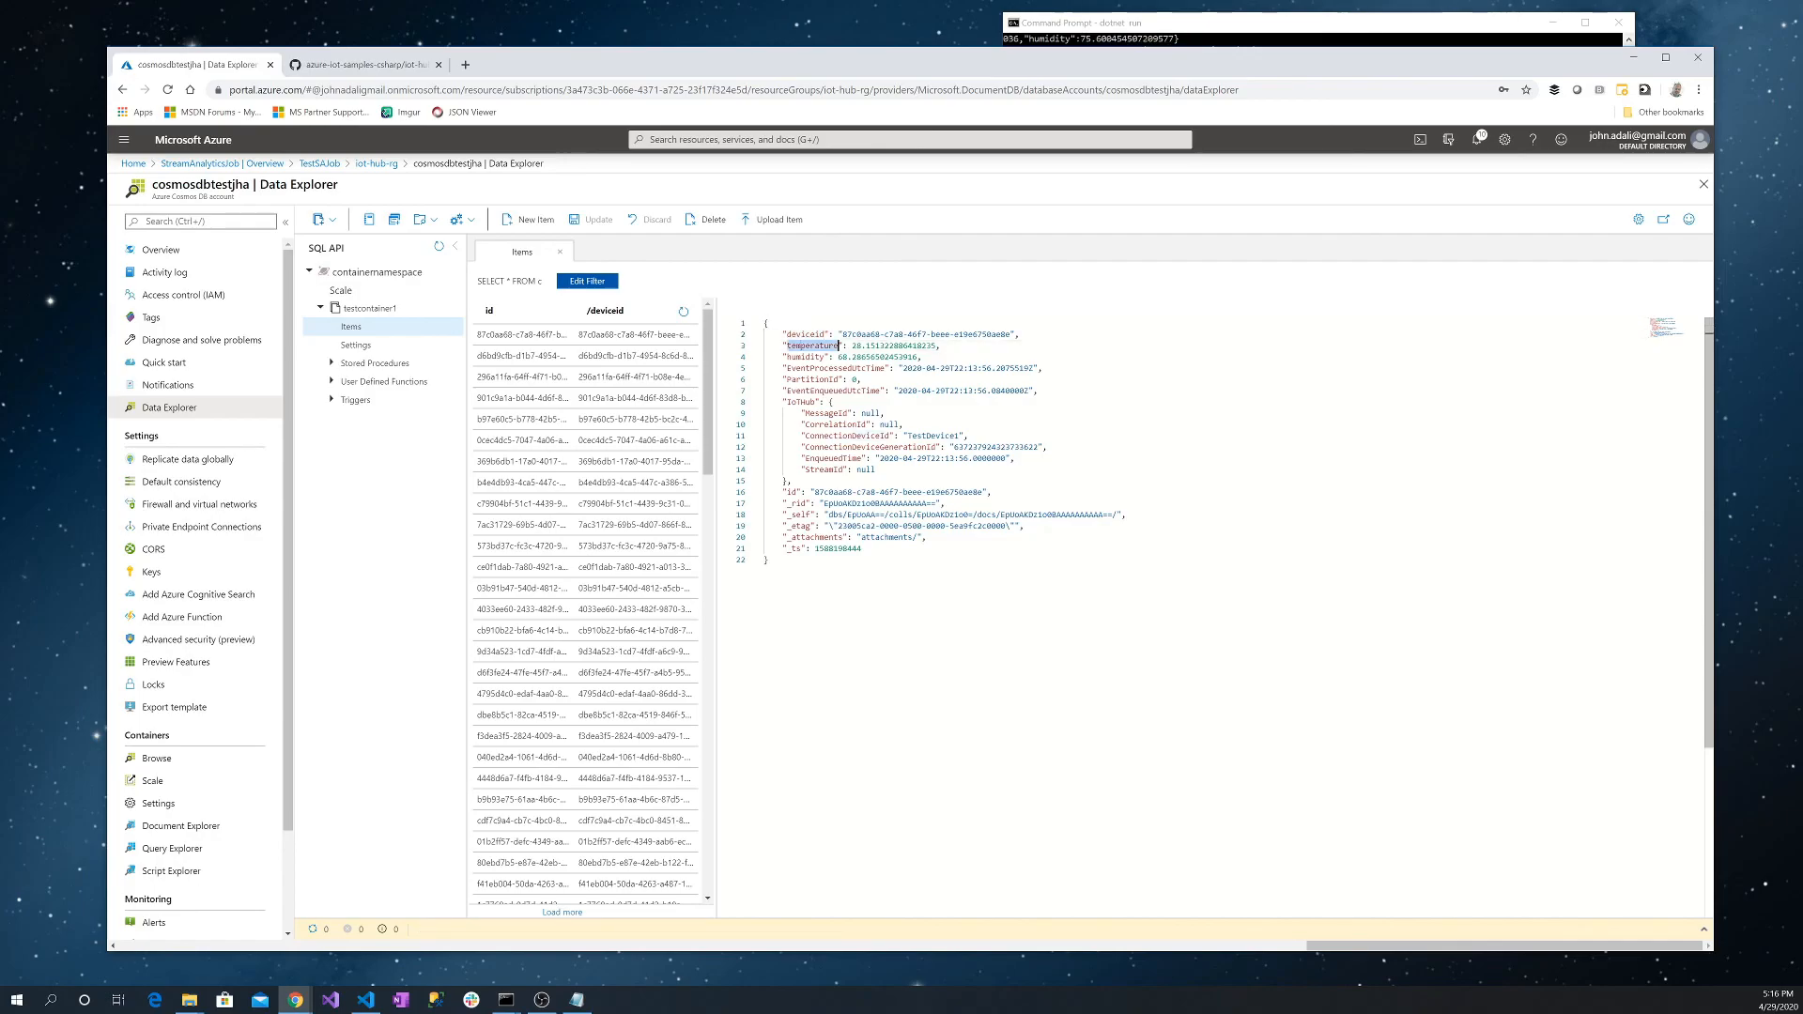
pyautogui.click(805, 357)
pyautogui.doubleClick(804, 357)
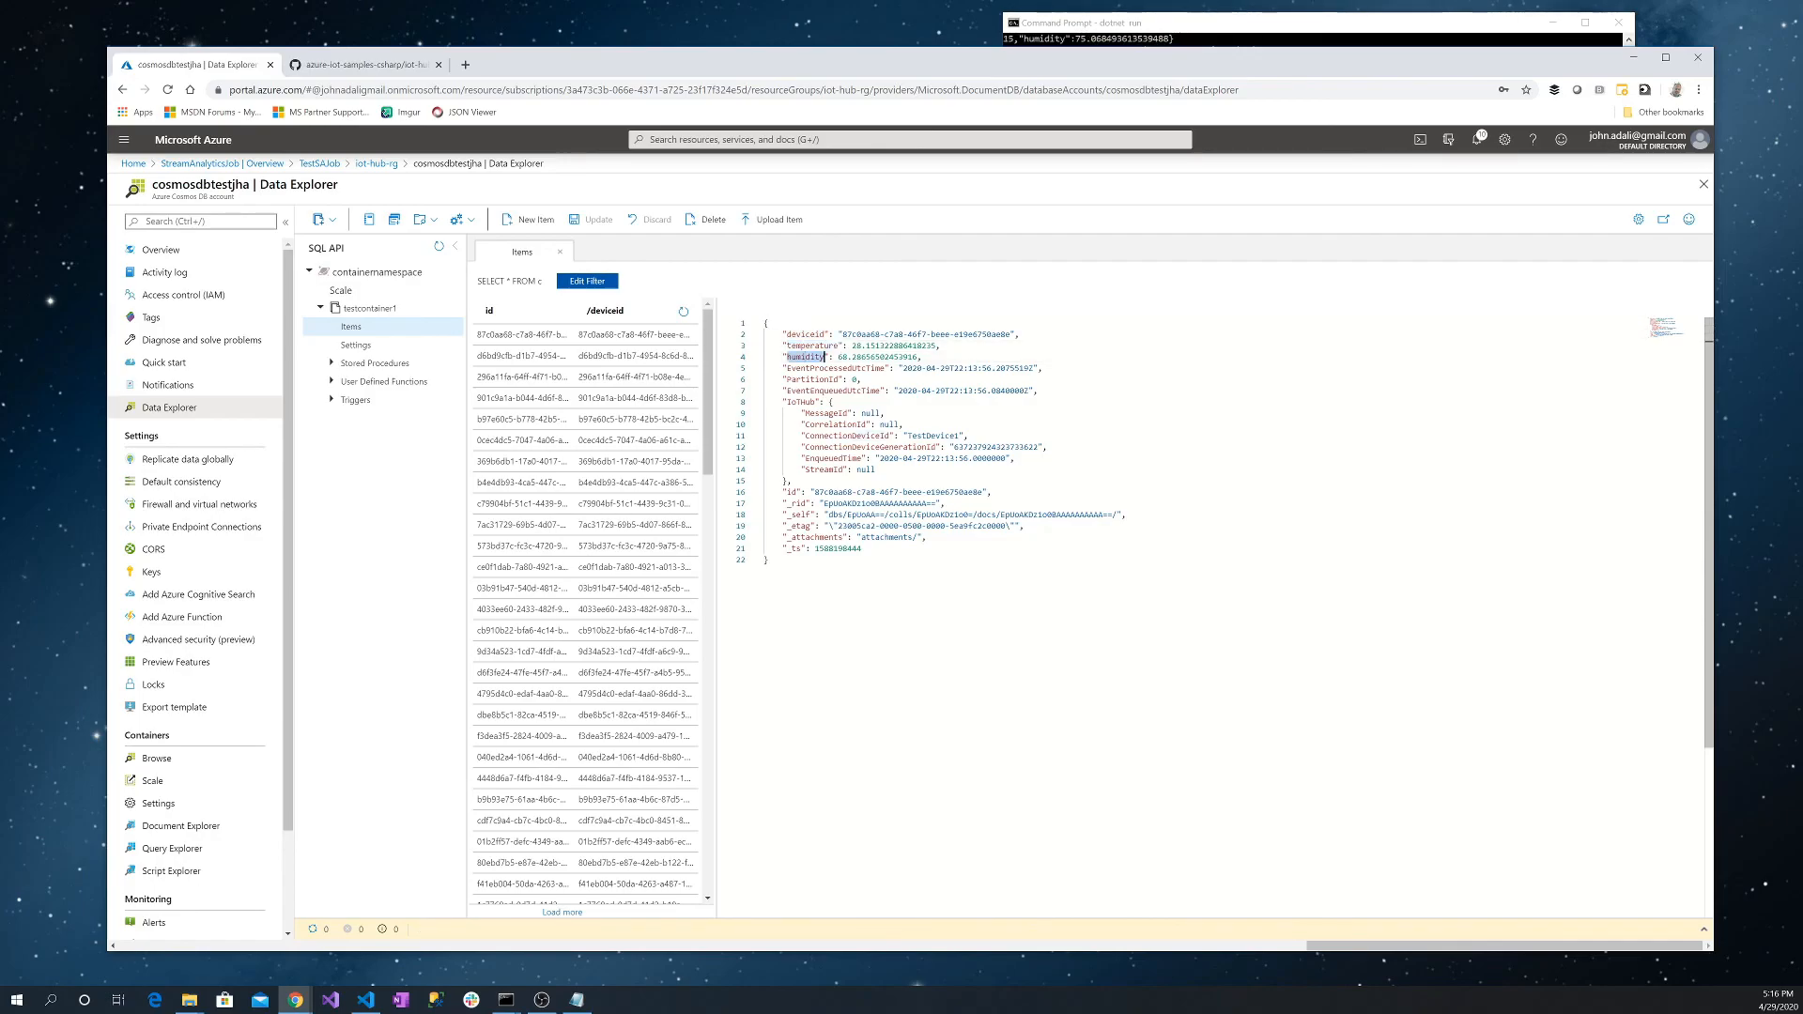